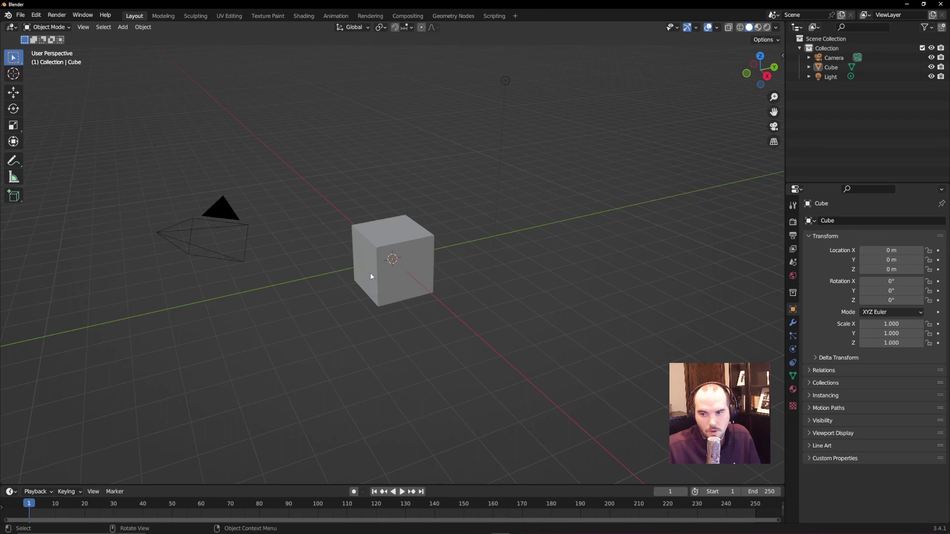
# - Move the default cube about 2.9 m along Y, rotate it freely, and scale it to about 1.09
pyautogui.moveTo(432, 280); pyautogui.dragTo(332, 274, button='middle')
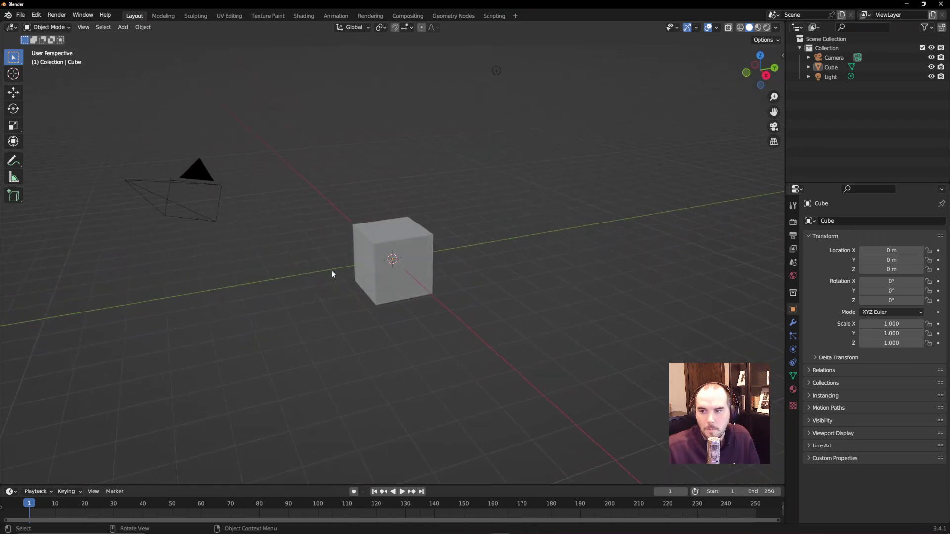
pyautogui.moveTo(763, 76); pyautogui.dragTo(757, 77)
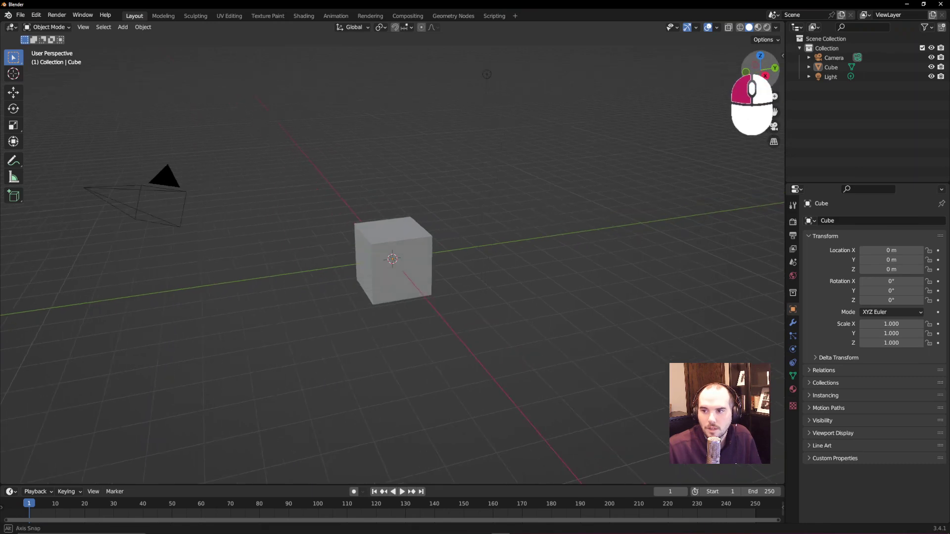
pyautogui.moveTo(486, 74); pyautogui.dragTo(472, 92)
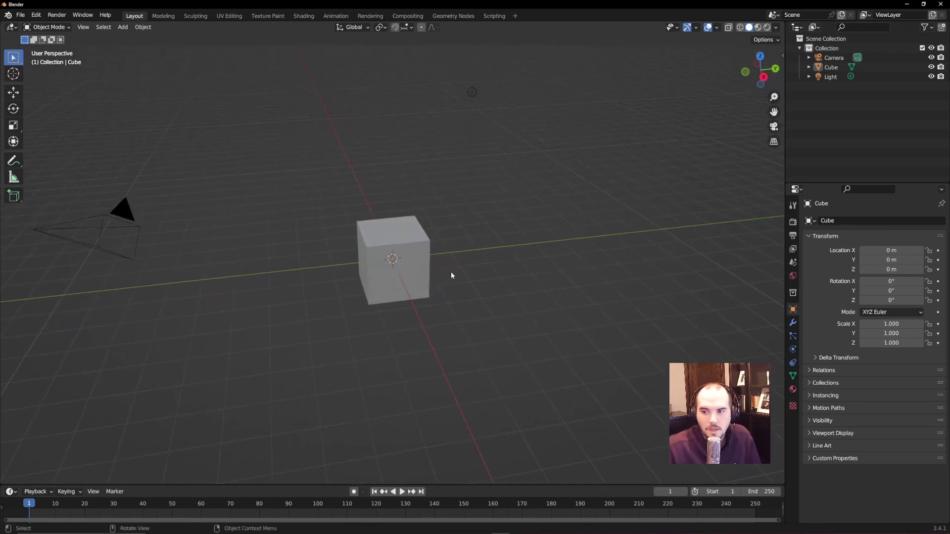
pyautogui.click(405, 274)
pyautogui.press('g')
pyautogui.click(496, 272)
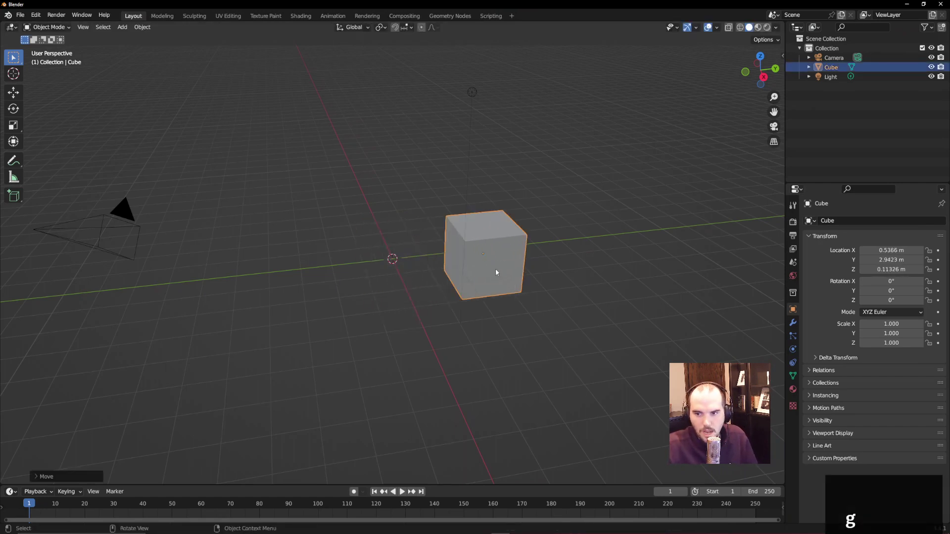
pyautogui.press('r')
pyautogui.click(630, 248)
pyautogui.press('s')
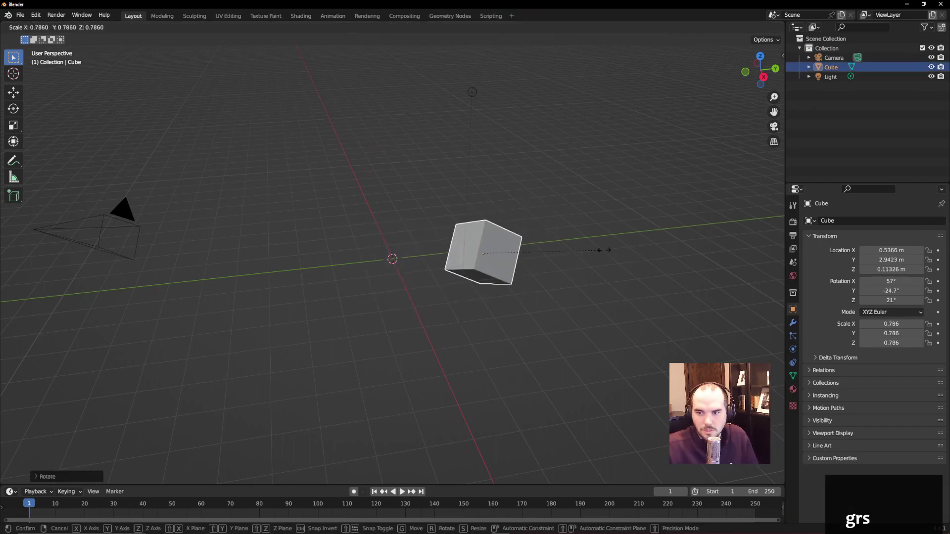
pyautogui.click(651, 252)
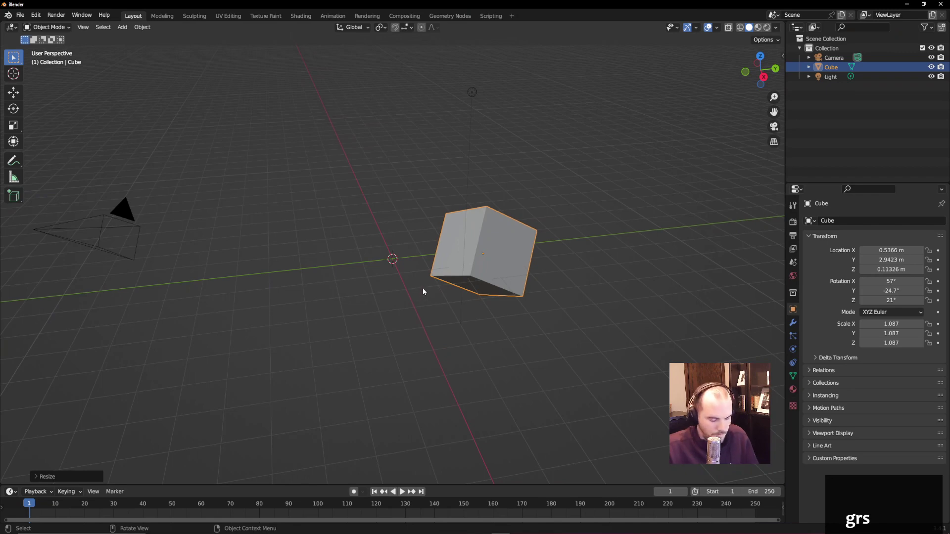
# - Look at the scene through the camera, deselect the cube, and return to the user perspective view
pyautogui.keyDown('ctrl'); pyautogui.moveTo(427, 281); pyautogui.dragTo(468, 261, button='middle'); pyautogui.keyUp('ctrl')
pyautogui.keyDown('shift'); pyautogui.moveTo(360, 286); pyautogui.dragTo(508, 311, button='middle'); pyautogui.keyUp('shift')
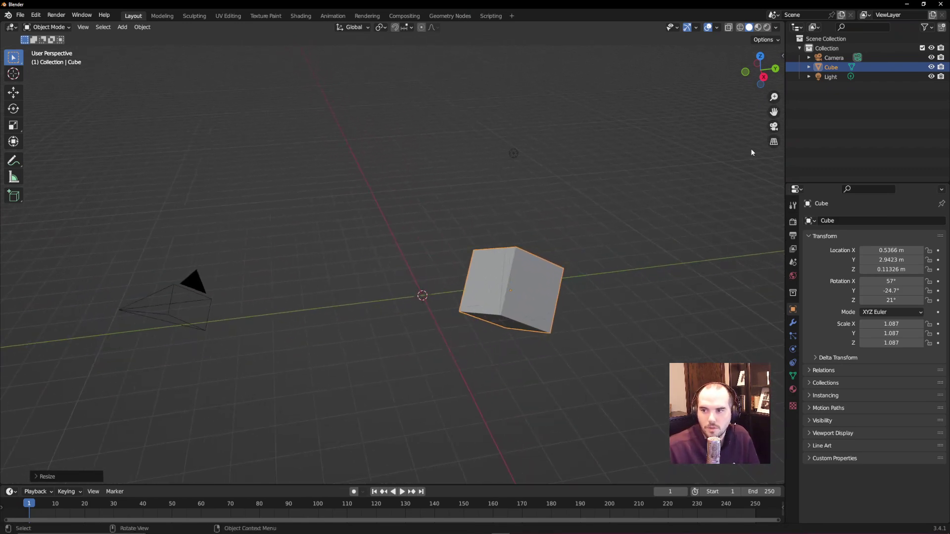
pyautogui.moveTo(774, 112); pyautogui.dragTo(775, 127)
pyautogui.click(774, 126)
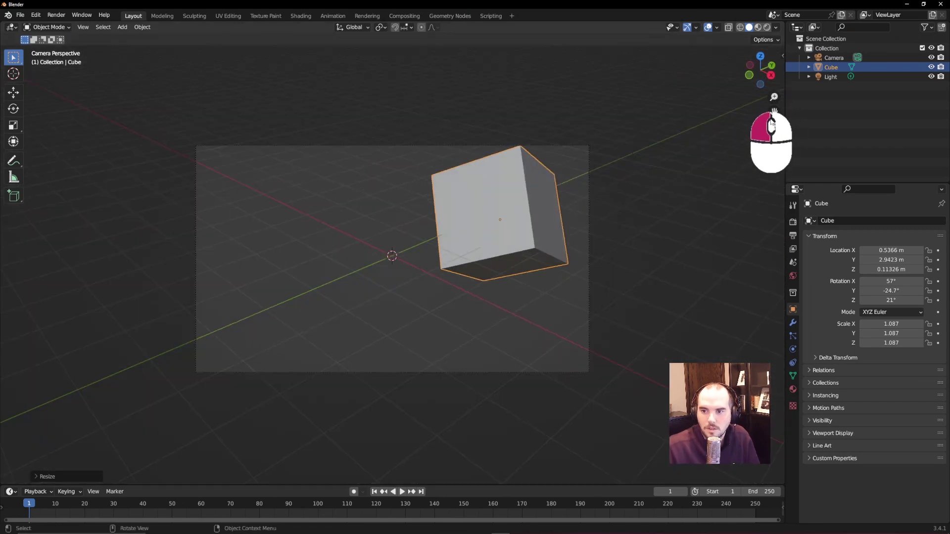
pyautogui.hotkey('alt', 'a')
pyautogui.click(774, 127)
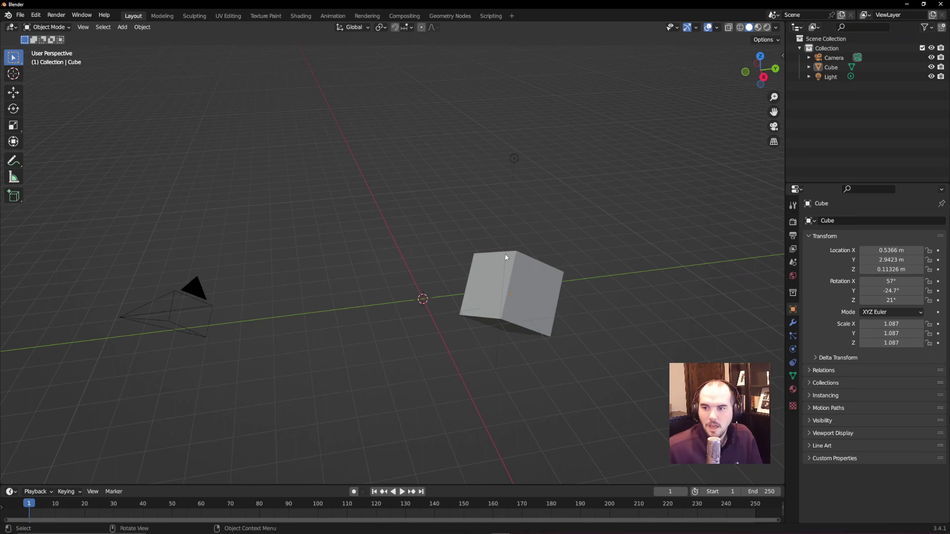
# - Examine the cube in the front, right, top and bottom orthographic views and review the available viewpoints
pyautogui.press('KP_1')
pyautogui.press('KP_3')
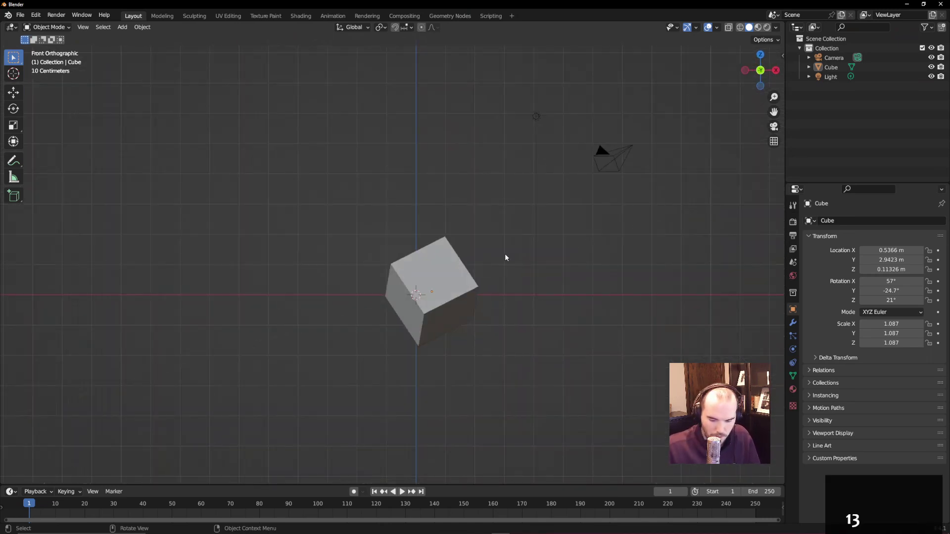
pyautogui.press('KP_7')
pyautogui.press('KP_9')
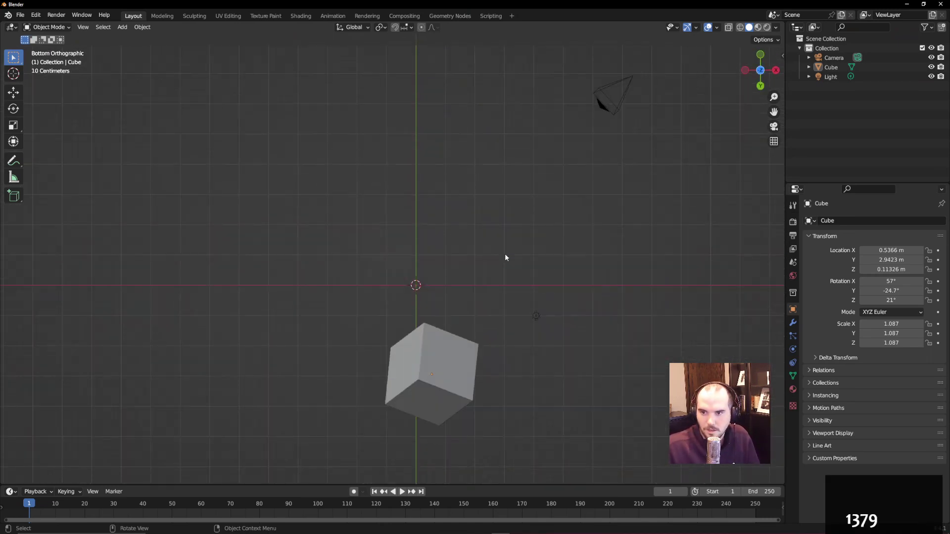
pyautogui.press('KP_1')
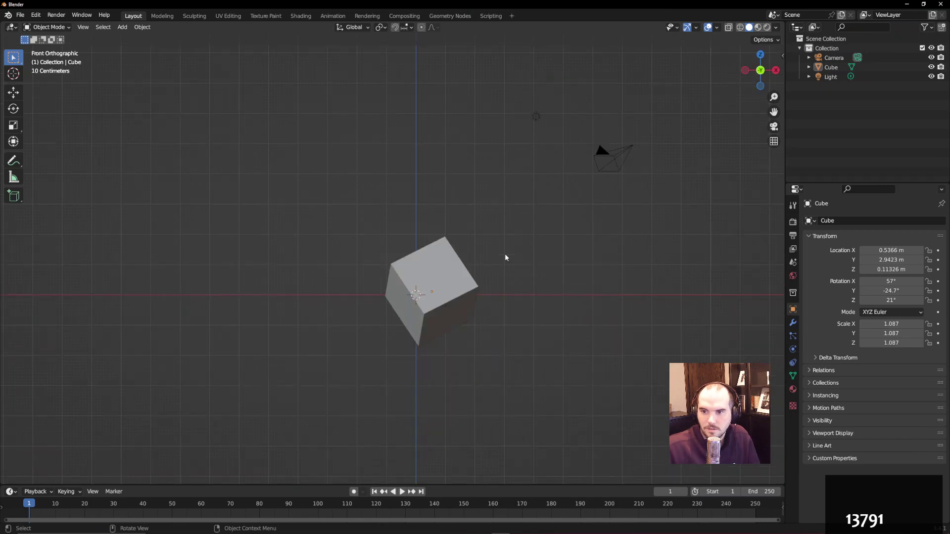
pyautogui.press('KP_3')
pyautogui.press('KP_3')
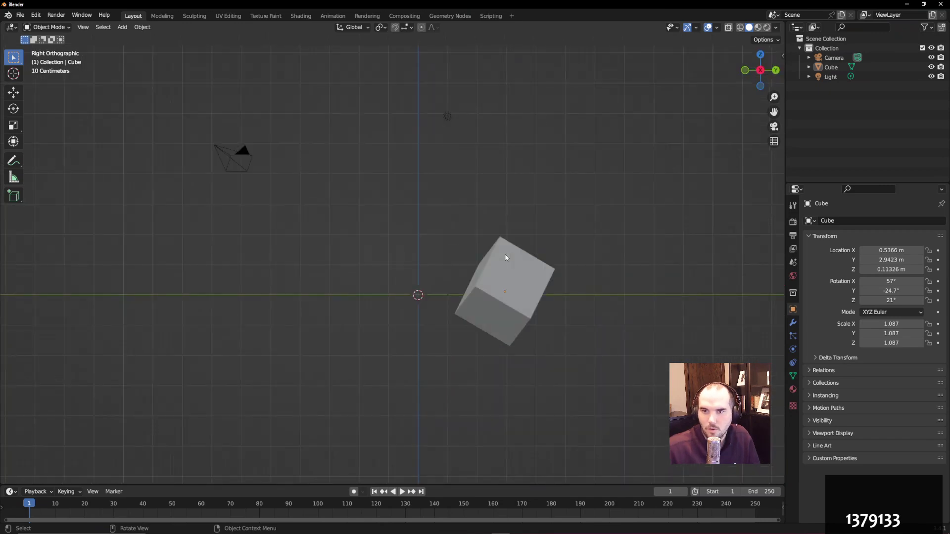
pyautogui.click(83, 27)
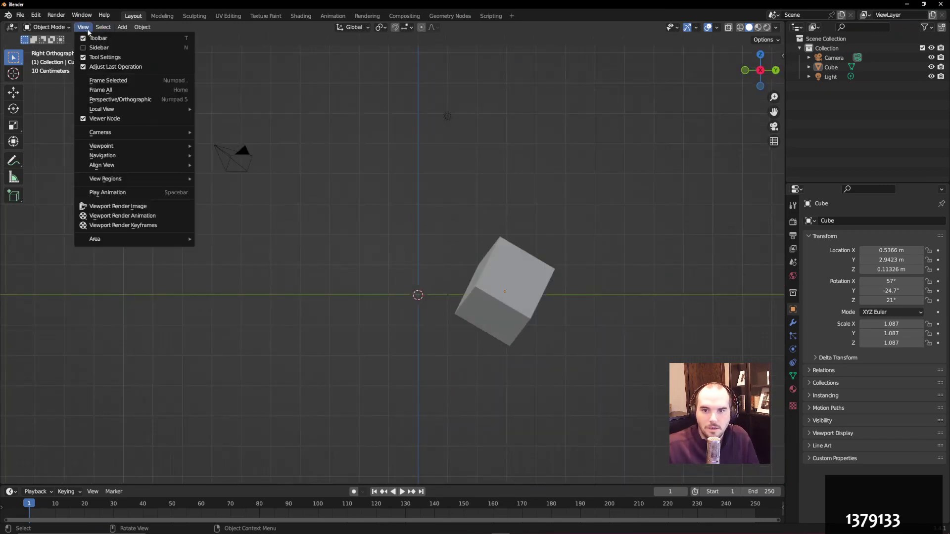
pyautogui.moveTo(122, 134)
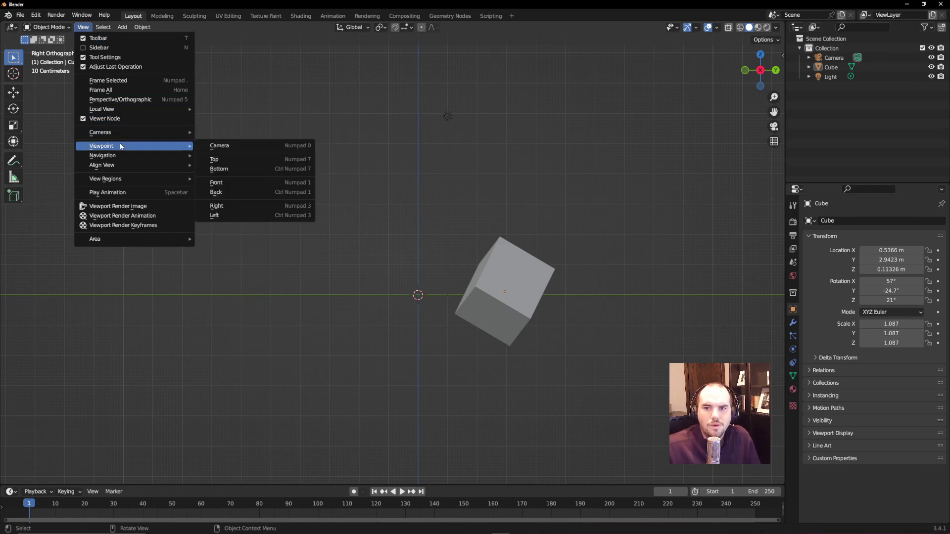
# - Delete the default cube, camera and light to empty the scene
pyautogui.moveTo(431, 297); pyautogui.dragTo(435, 321, button='middle')
pyautogui.scroll(-3, 442, 306)
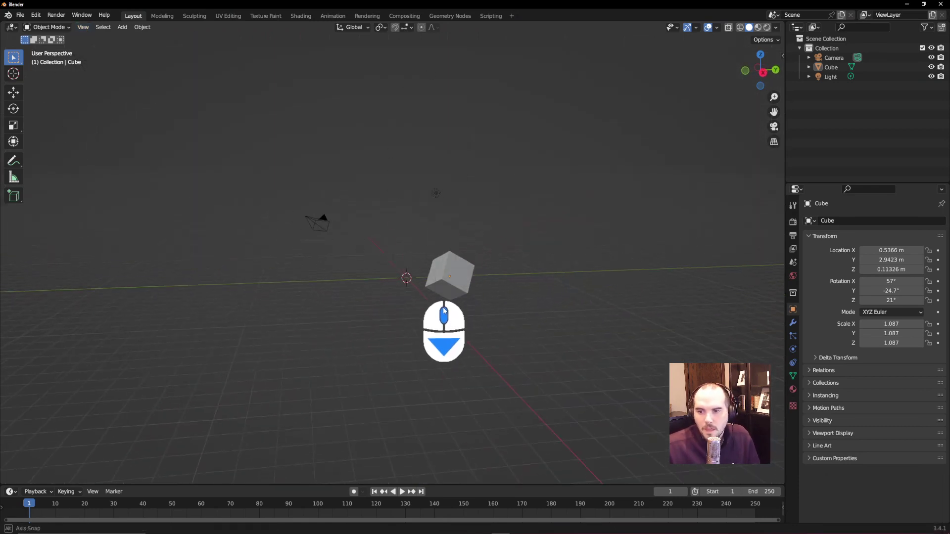
pyautogui.scroll(3, 448, 294)
pyautogui.click(461, 292)
pyautogui.press('Delete')
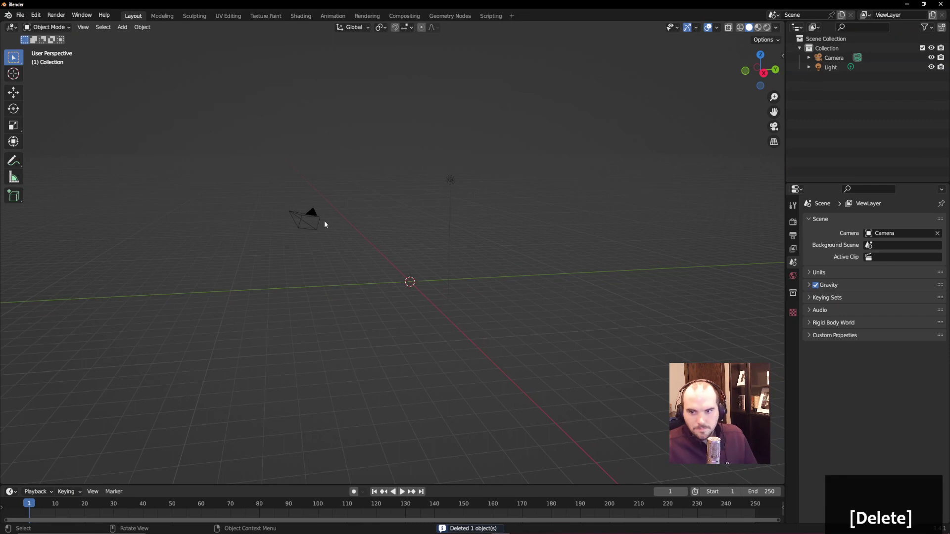
pyautogui.click(312, 223)
pyautogui.press('Delete')
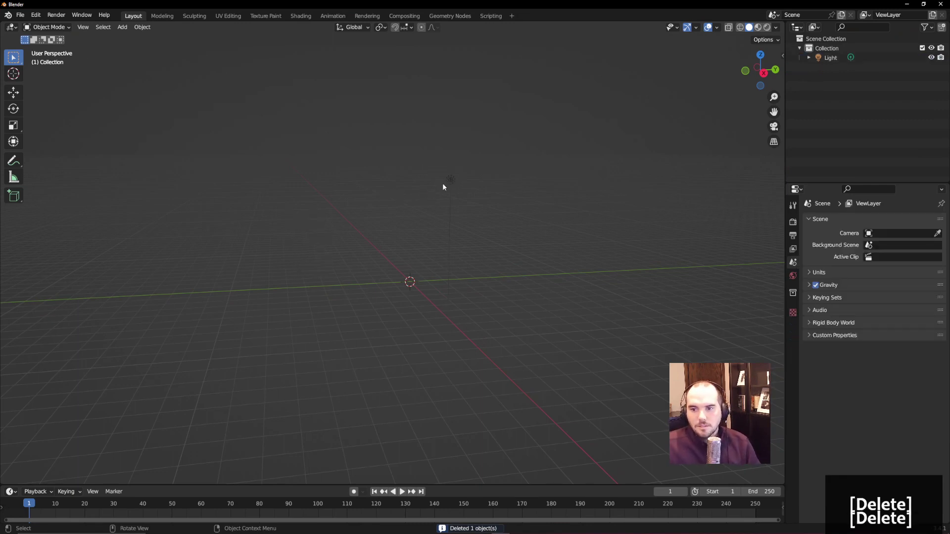
pyautogui.click(442, 184)
pyautogui.press('Delete')
# - Add a new cube mesh at the scene's origin, keeping its default creation settings
pyautogui.moveTo(477, 199); pyautogui.dragTo(483, 293, button='middle')
pyautogui.moveTo(382, 278); pyautogui.dragTo(393, 285, button='middle')
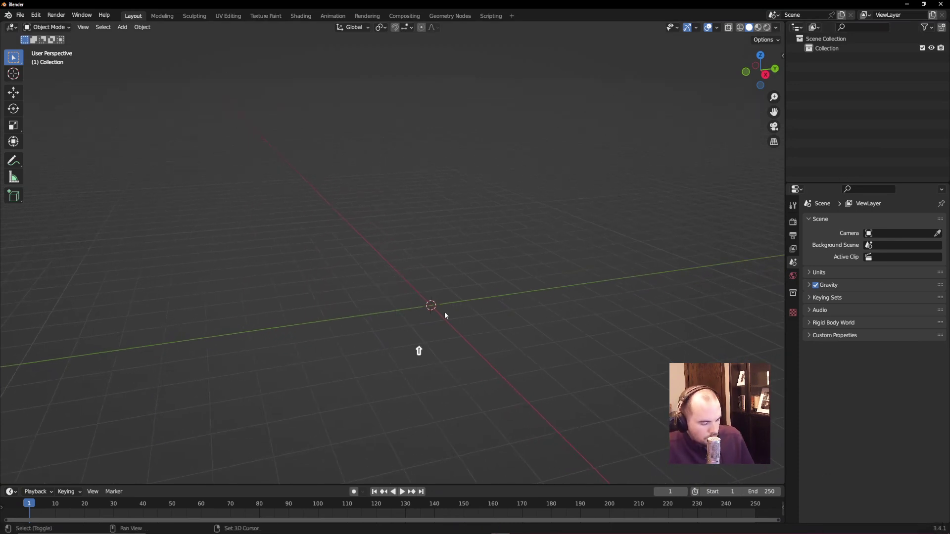
pyautogui.hotkey('shift', 'a')
pyautogui.moveTo(447, 314)
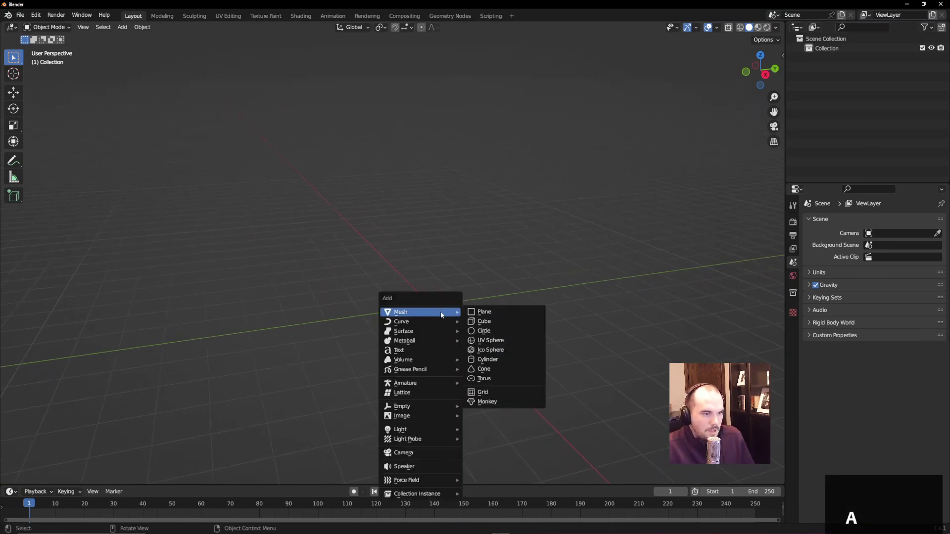
pyautogui.click(482, 321)
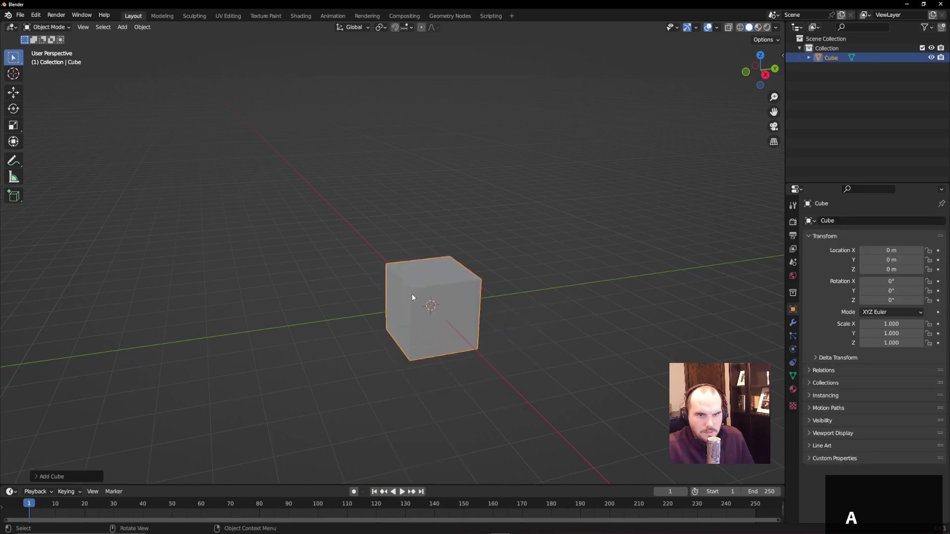
pyautogui.click(38, 477)
pyautogui.click(47, 380)
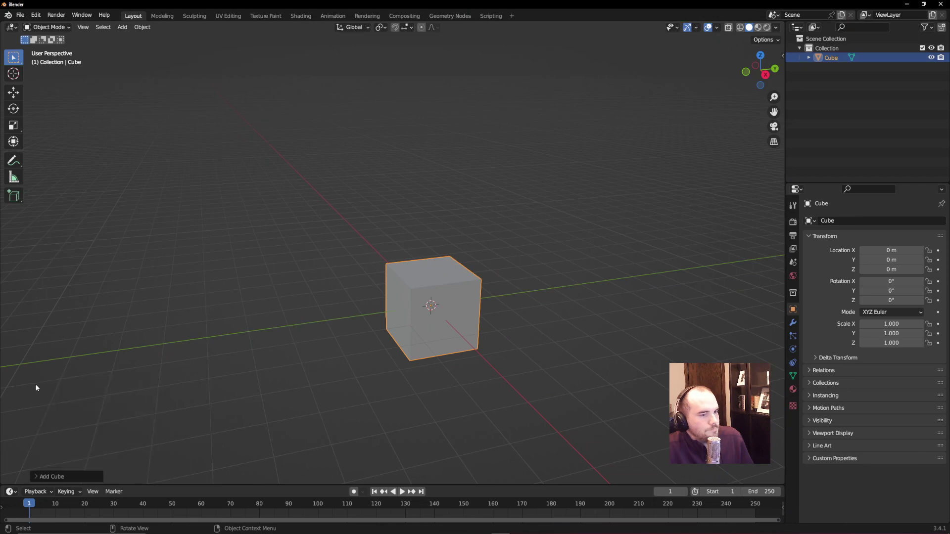
# - Toggle between Edit Mode and Object Mode several times with the cube selected and deselected, ending in Object Mode
pyautogui.moveTo(416, 316); pyautogui.dragTo(433, 315, button='middle')
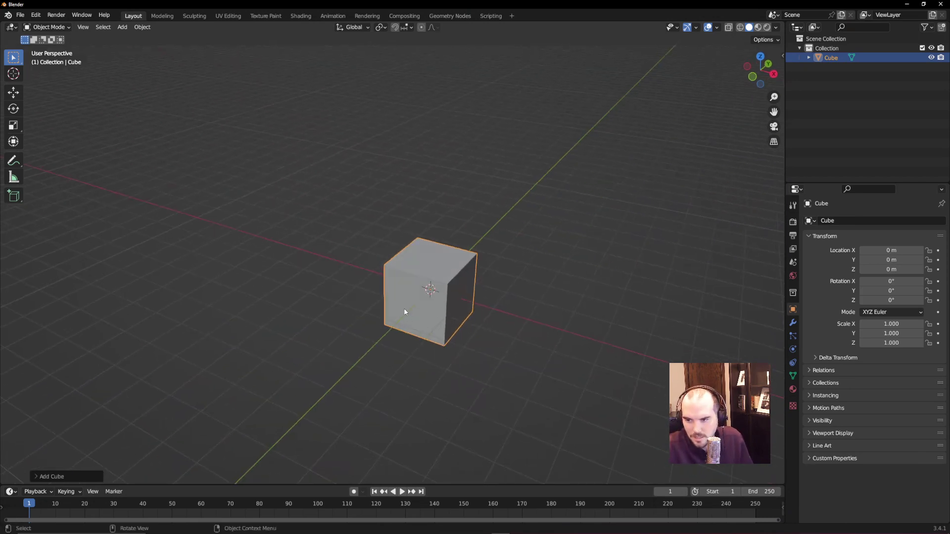
pyautogui.moveTo(404, 311); pyautogui.dragTo(478, 293, button='middle')
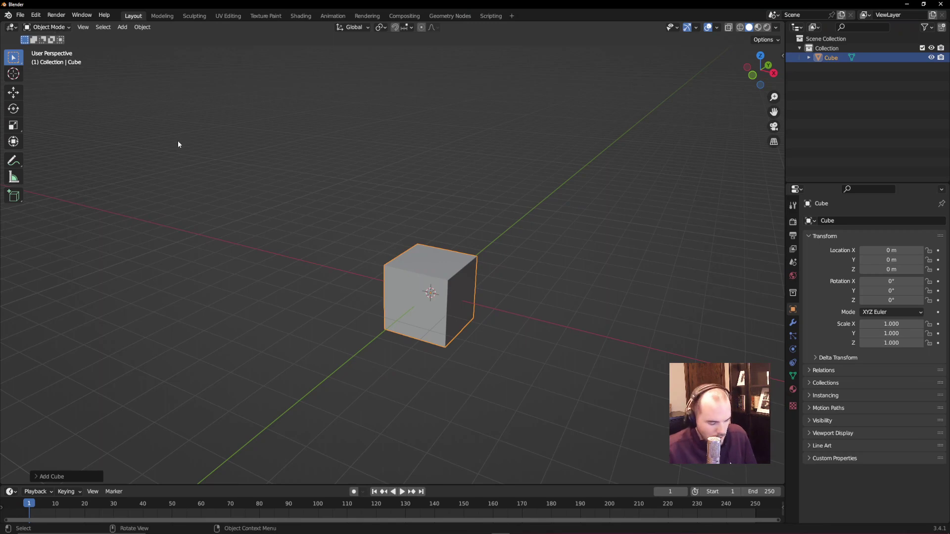
pyautogui.press('Tab')
pyautogui.press('Tab')
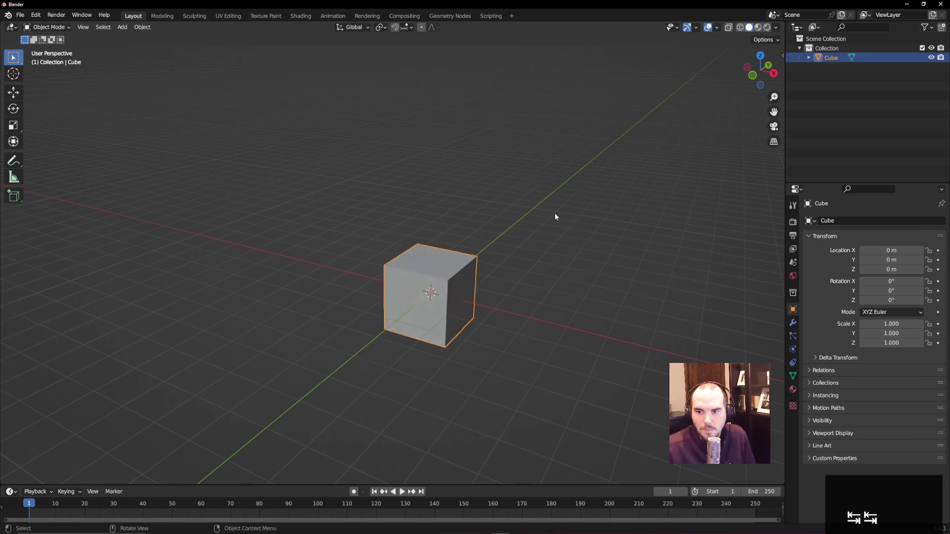
pyautogui.click(539, 243)
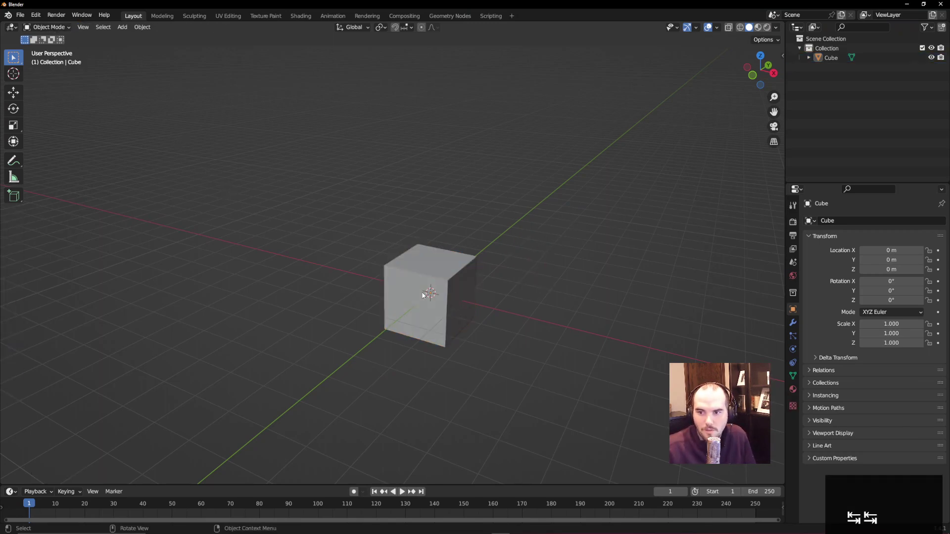
pyautogui.press('Tab')
pyautogui.press('Tab')
pyautogui.press('Tab')
pyautogui.press('Tab')
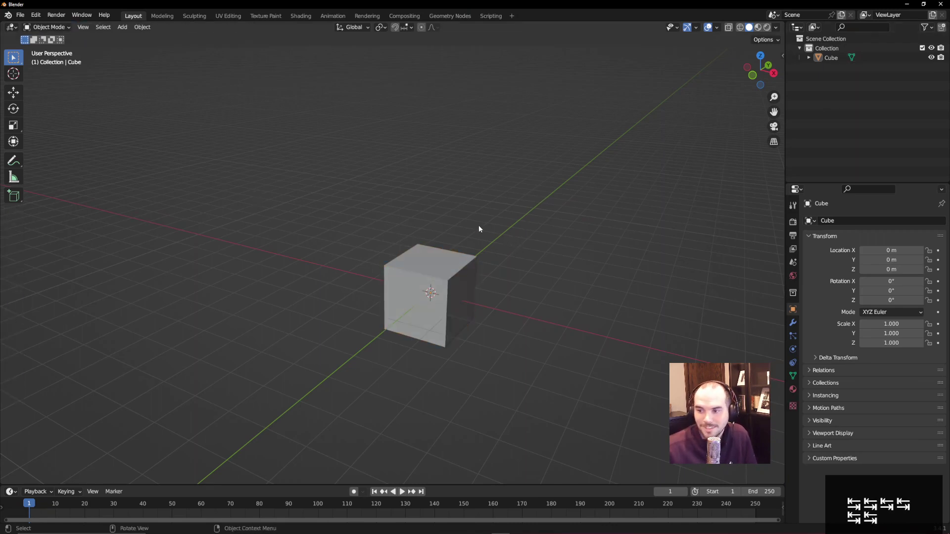
pyautogui.moveTo(479, 233)
pyautogui.mouseDown(button='middle')
pyautogui.moveTo(468, 247)
pyautogui.moveTo(470, 229)
pyautogui.mouseUp(button='middle')
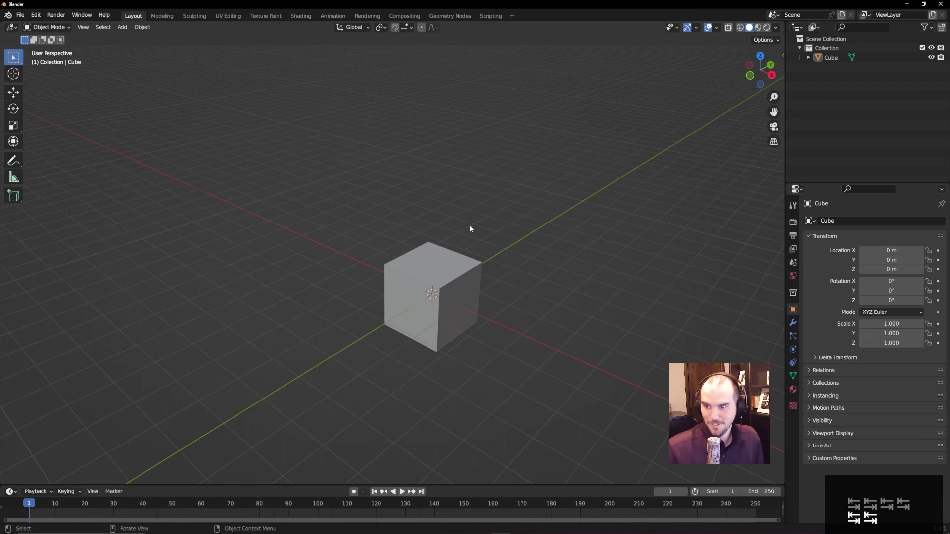
# - Select the cube and switch it from Object Mode to Edit Mode
pyautogui.click(425, 278)
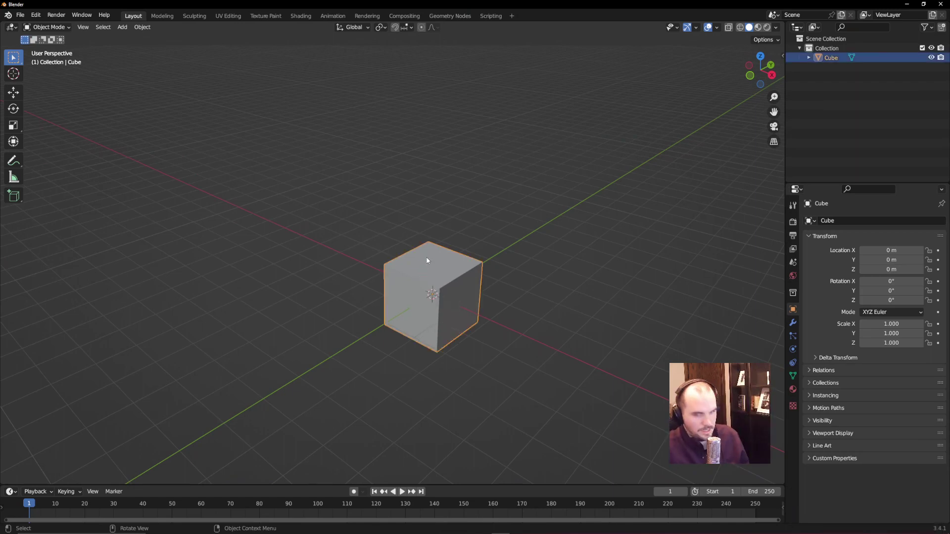
pyautogui.press('Tab')
pyautogui.press('Tab')
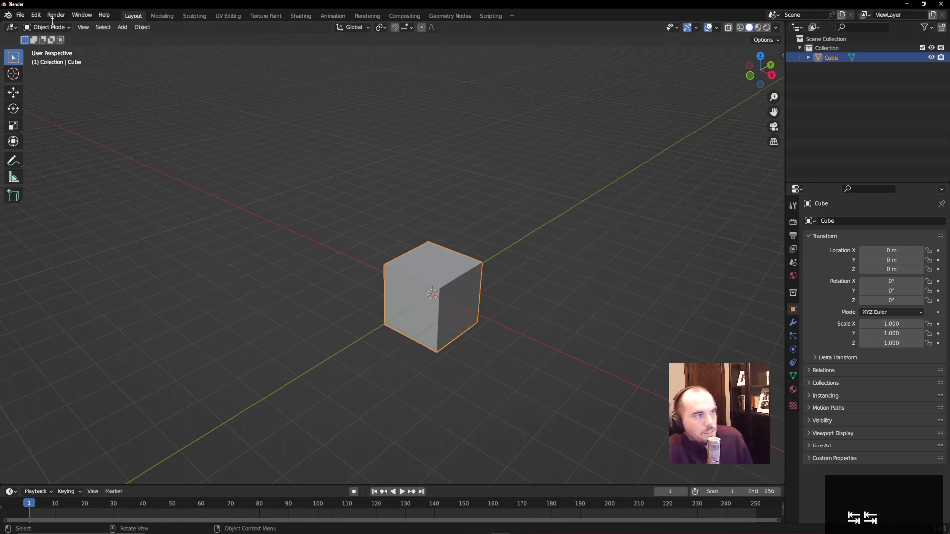
pyautogui.click(65, 28)
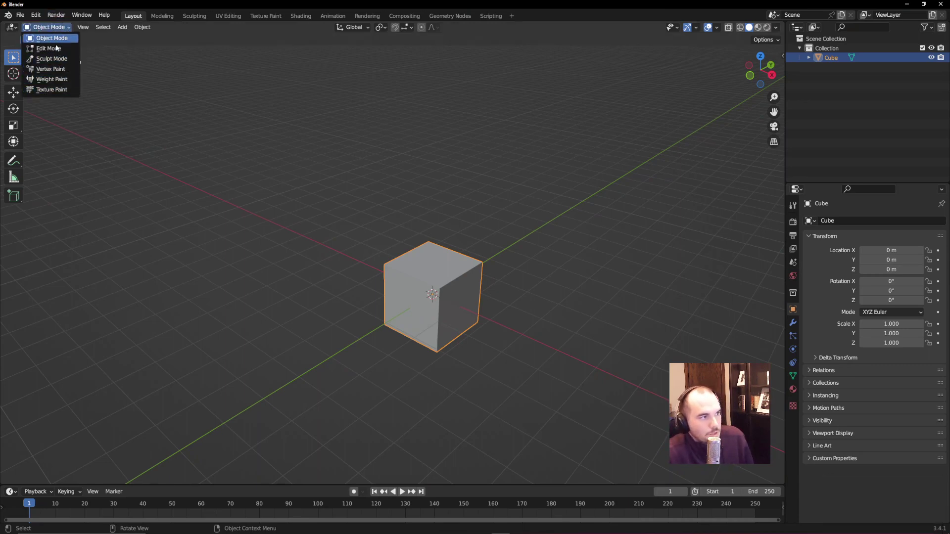
pyautogui.click(52, 38)
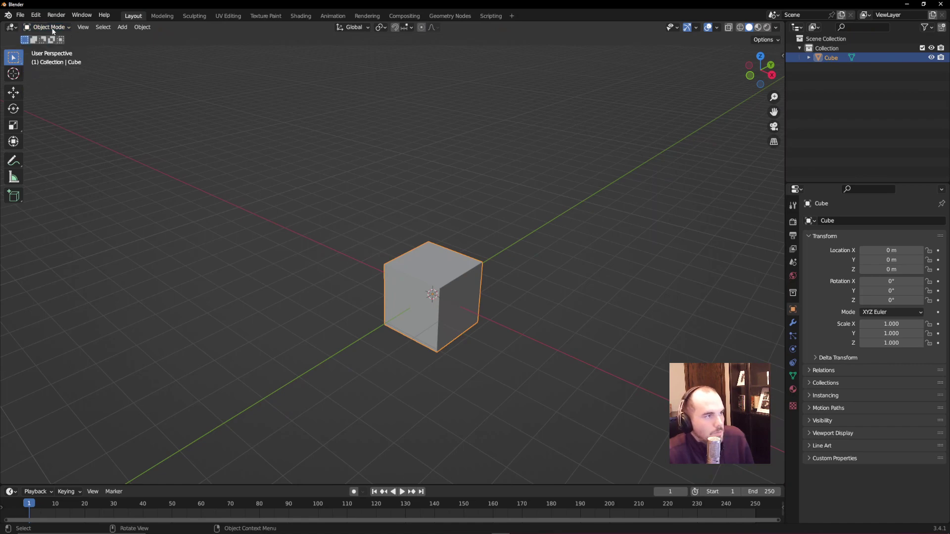
pyautogui.click(53, 27)
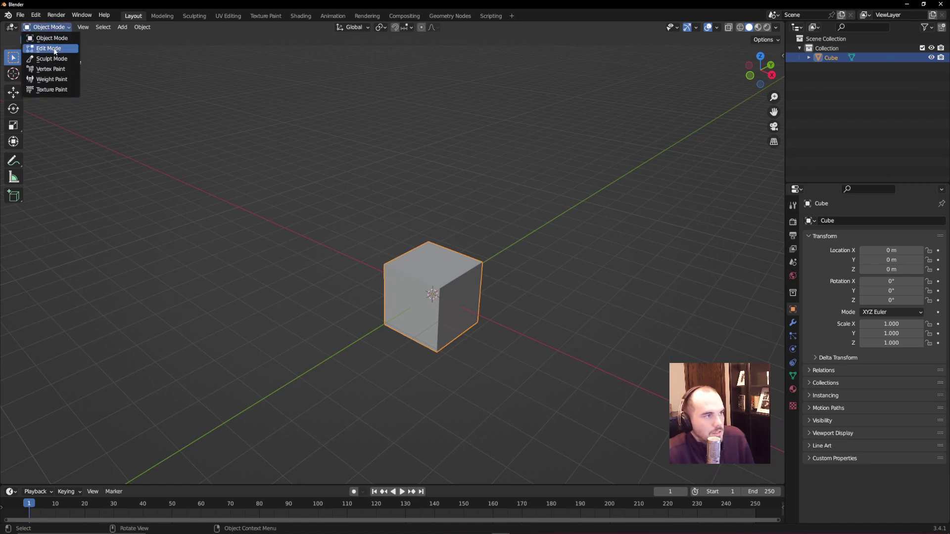
pyautogui.click(55, 50)
pyautogui.press('Tab')
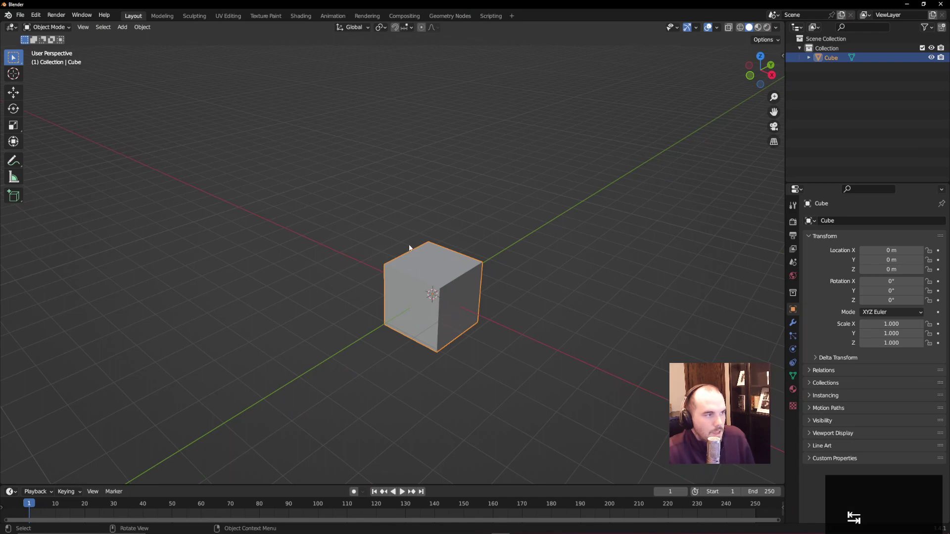
pyautogui.press('Tab')
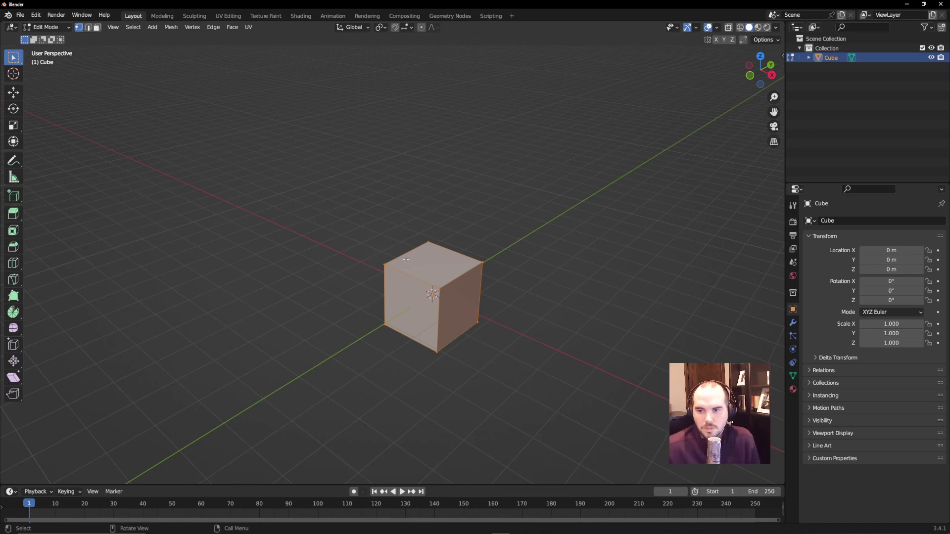
# - Deselect the whole cube, and select only the front-left corner vertex of its top face
pyautogui.moveTo(445, 272); pyautogui.dragTo(386, 274, button='middle')
pyautogui.scroll(3, 505, 292)
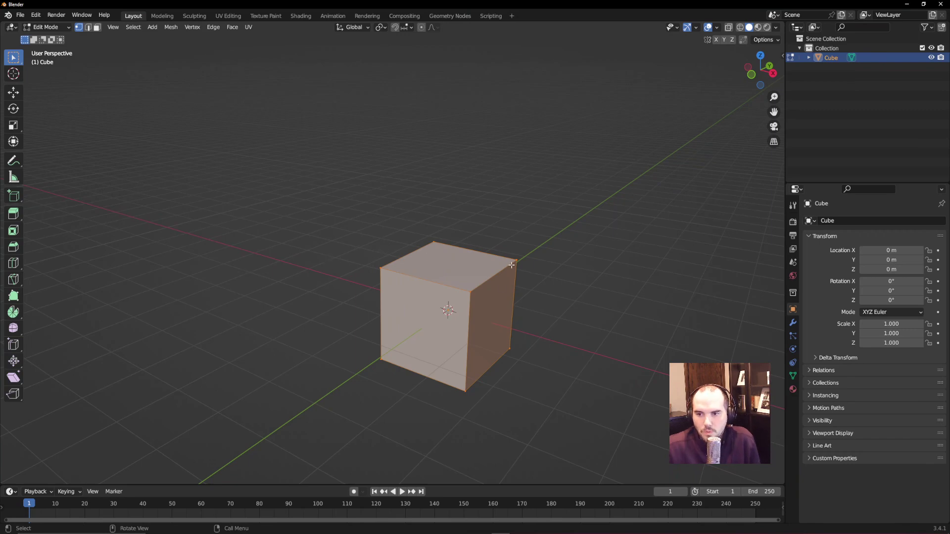
pyautogui.moveTo(512, 265); pyautogui.dragTo(509, 292, button='middle')
pyautogui.scroll(-2, 568, 360)
pyautogui.scroll(3, 577, 356)
pyautogui.keyDown('shift'); pyautogui.moveTo(577, 356); pyautogui.dragTo(504, 311, button='middle'); pyautogui.keyUp('shift')
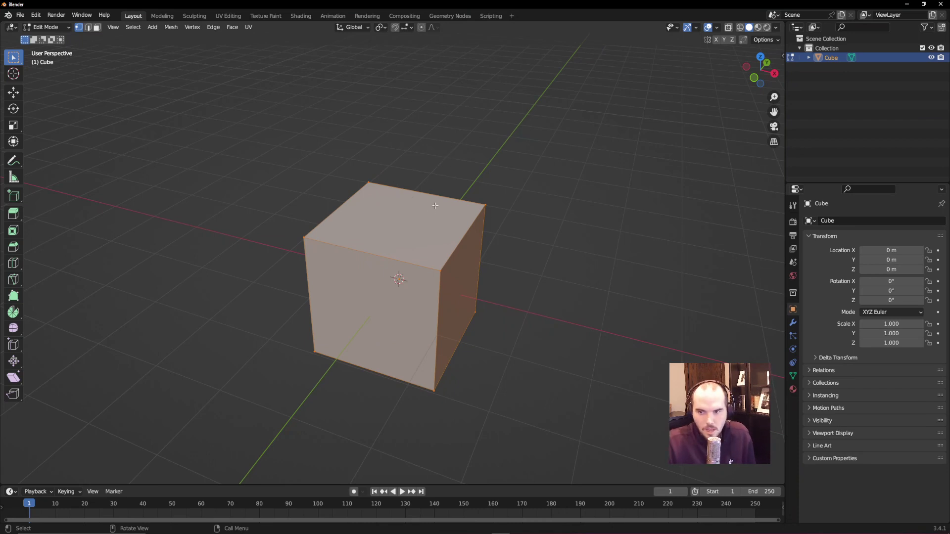
pyautogui.click(403, 213)
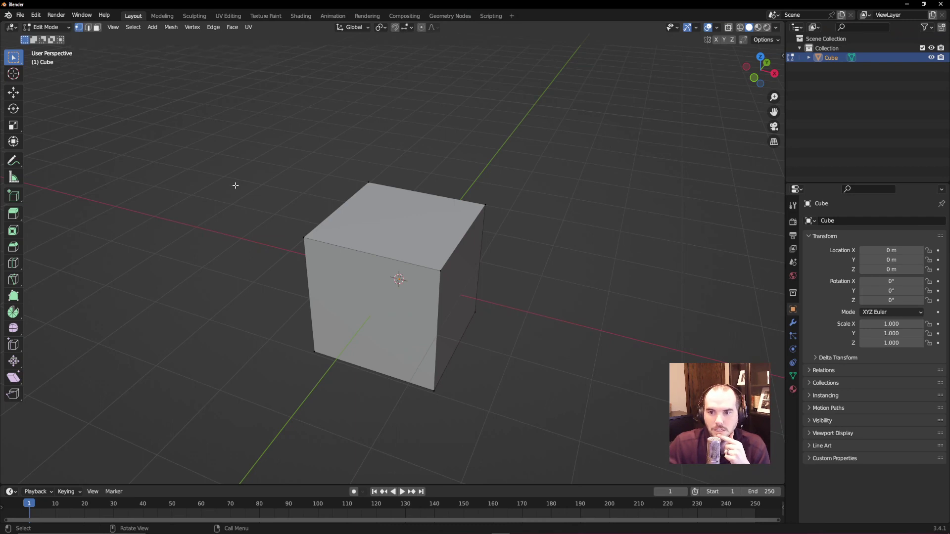
pyautogui.click(302, 237)
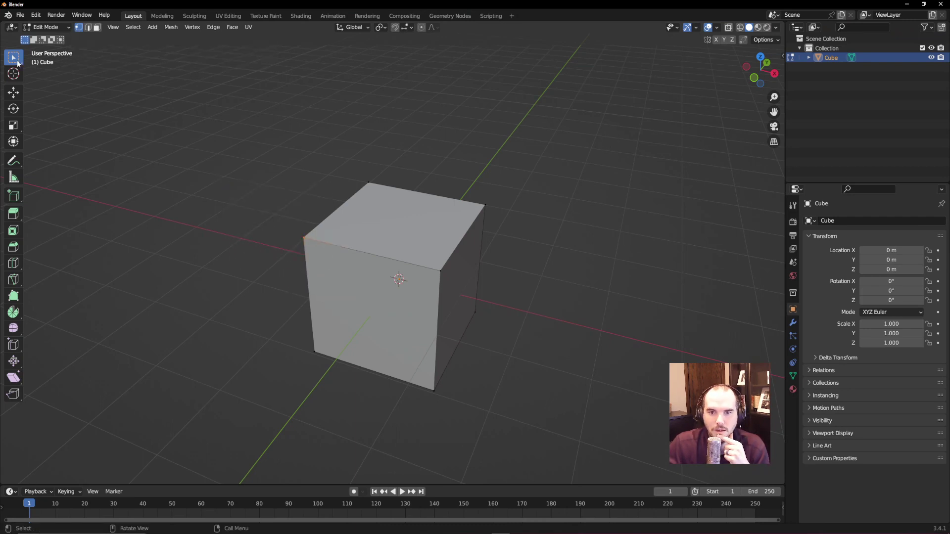
# - Activate the Select Box tool and box-select individual corner vertices of the cube's top face one after another
pyautogui.click(18, 63)
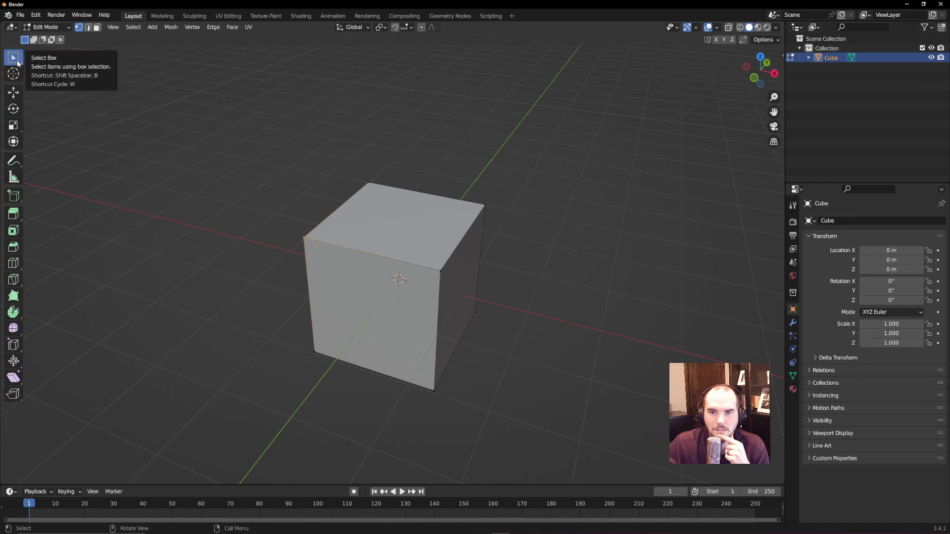
pyautogui.moveTo(17, 63)
pyautogui.mouseDown()
pyautogui.moveTo(99, 69)
pyautogui.moveTo(100, 115)
pyautogui.moveTo(99, 80)
pyautogui.mouseUp()
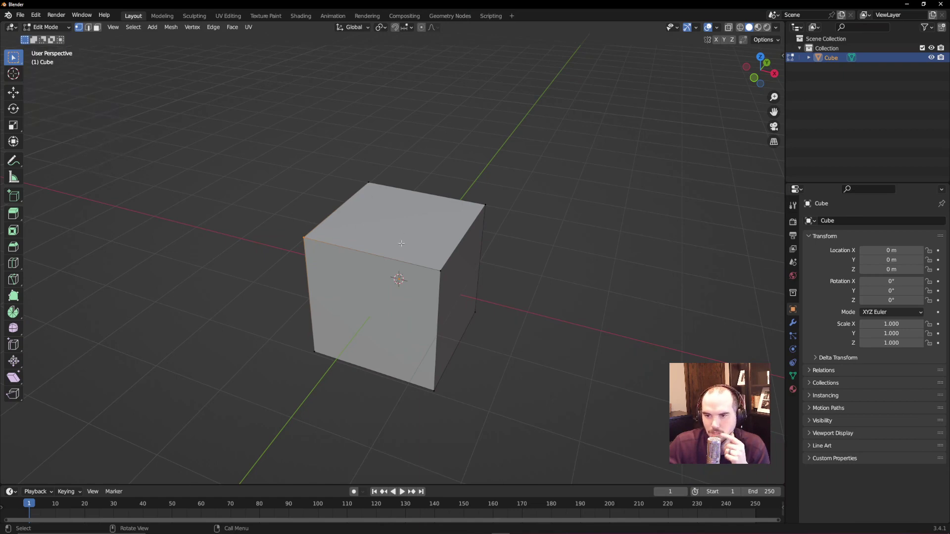
pyautogui.keyDown('shift'); pyautogui.click(441, 275); pyautogui.keyUp('shift')
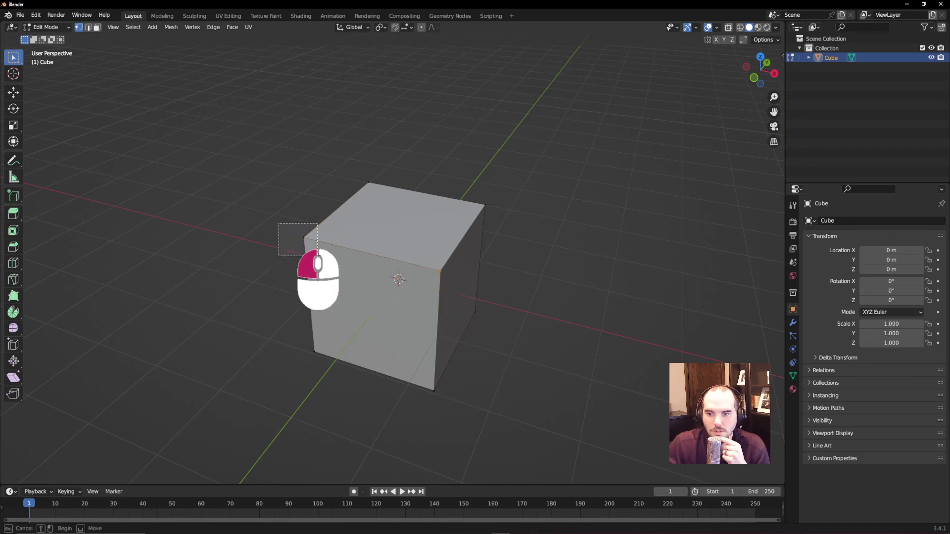
pyautogui.moveTo(316, 249); pyautogui.dragTo(333, 286, button='middle')
pyautogui.scroll(3, 254, 299)
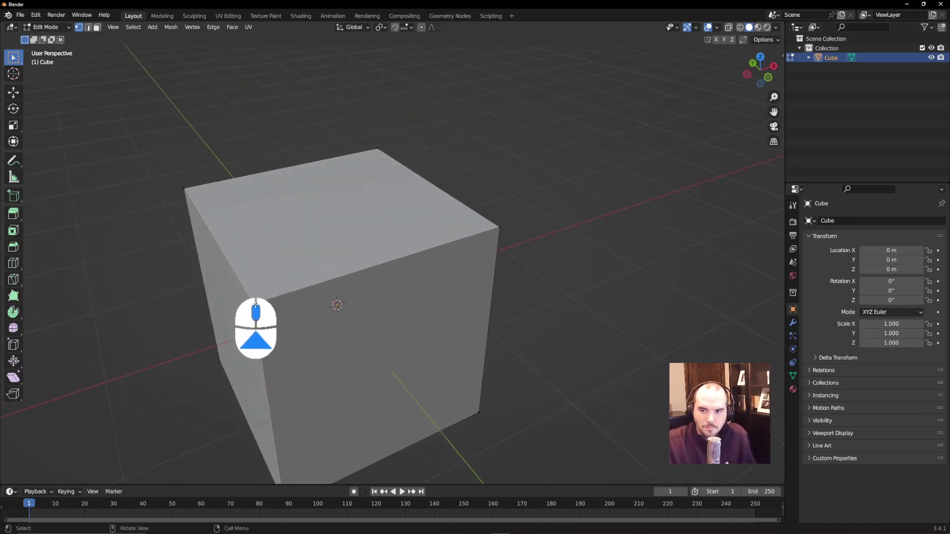
pyautogui.moveTo(165, 184); pyautogui.dragTo(202, 220)
pyautogui.keyDown('shift'); pyautogui.moveTo(329, 99); pyautogui.dragTo(402, 180); pyautogui.keyUp('shift')
pyautogui.moveTo(549, 187); pyautogui.dragTo(484, 251)
pyautogui.moveTo(536, 259); pyautogui.dragTo(536, 272, button='middle')
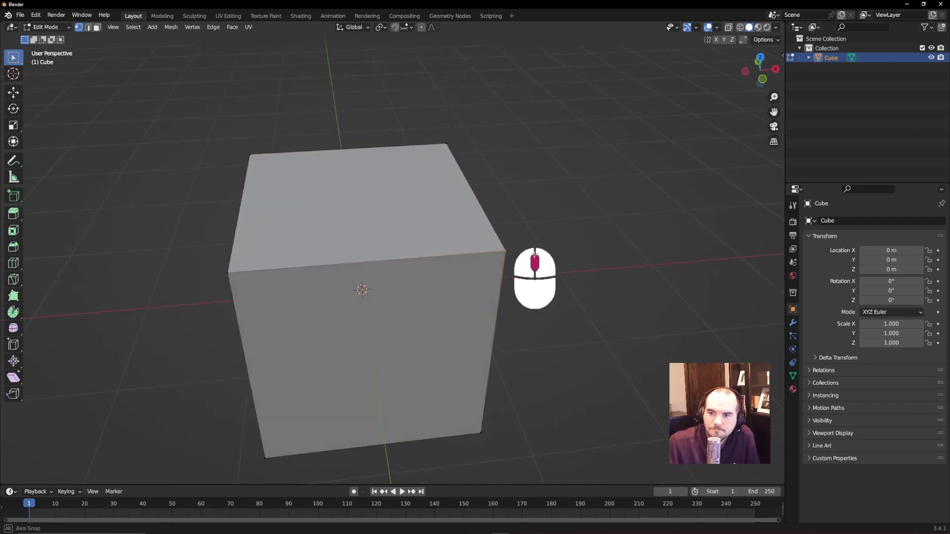
# - Box-select more top corner vertices from different viewing angles, and clear the selection
pyautogui.moveTo(411, 119); pyautogui.dragTo(463, 163)
pyautogui.moveTo(495, 166)
pyautogui.mouseDown(button='middle')
pyautogui.moveTo(508, 171)
pyautogui.moveTo(496, 173)
pyautogui.mouseUp(button='middle')
pyautogui.moveTo(488, 215); pyautogui.dragTo(531, 265)
pyautogui.moveTo(541, 229); pyautogui.dragTo(547, 218, button='middle')
pyautogui.click(450, 170)
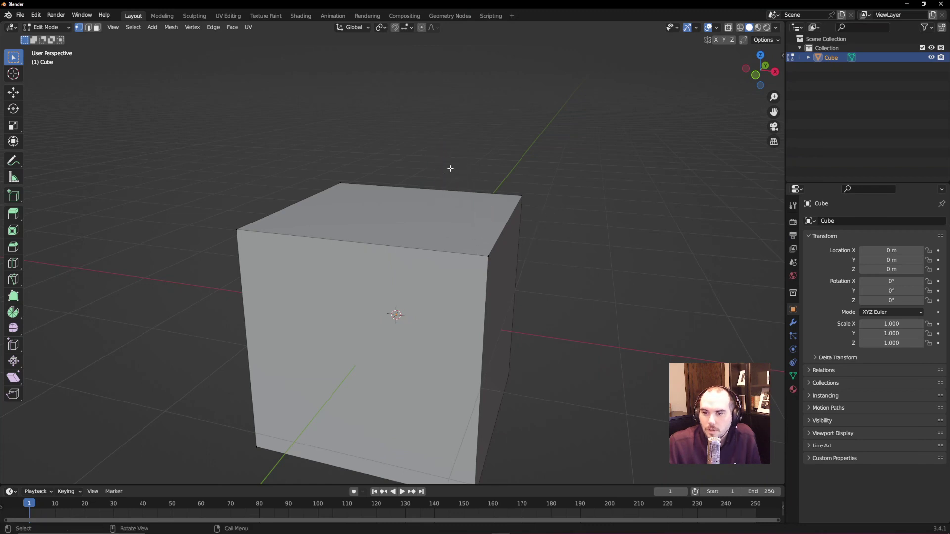
# - Box-select progressively larger parts of the cube: two top vertices, one whole side face, and all vertices
pyautogui.moveTo(431, 141); pyautogui.dragTo(570, 280)
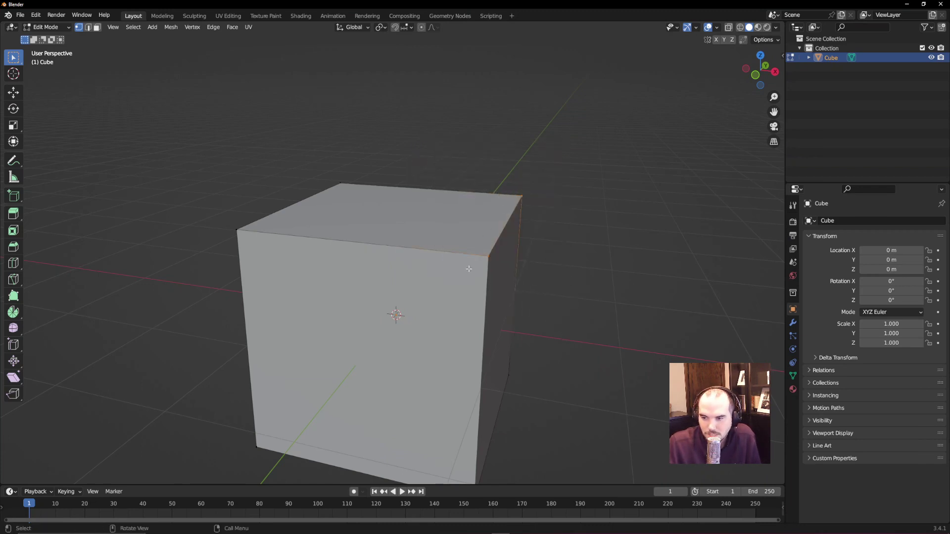
pyautogui.moveTo(482, 264); pyautogui.dragTo(504, 221, button='middle')
pyautogui.moveTo(416, 97); pyautogui.dragTo(564, 426)
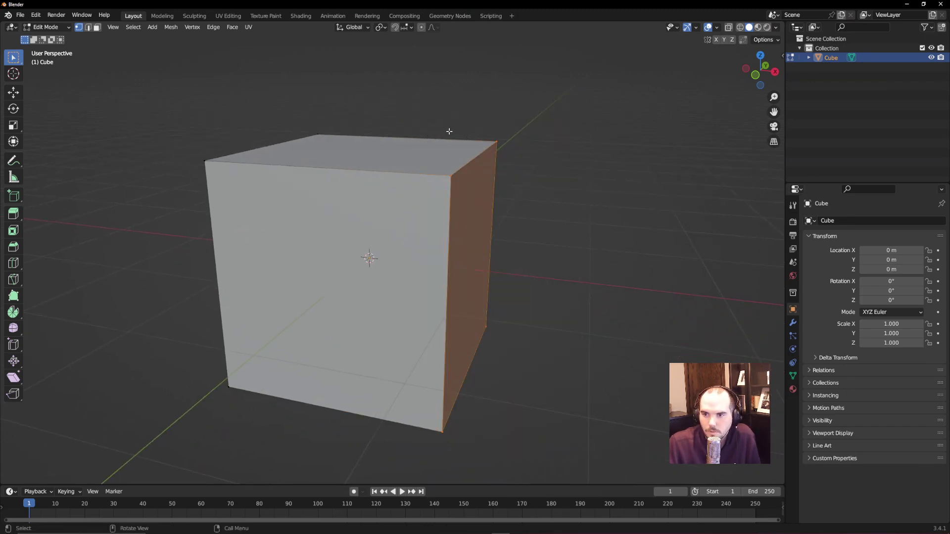
pyautogui.moveTo(144, 72); pyautogui.dragTo(611, 451)
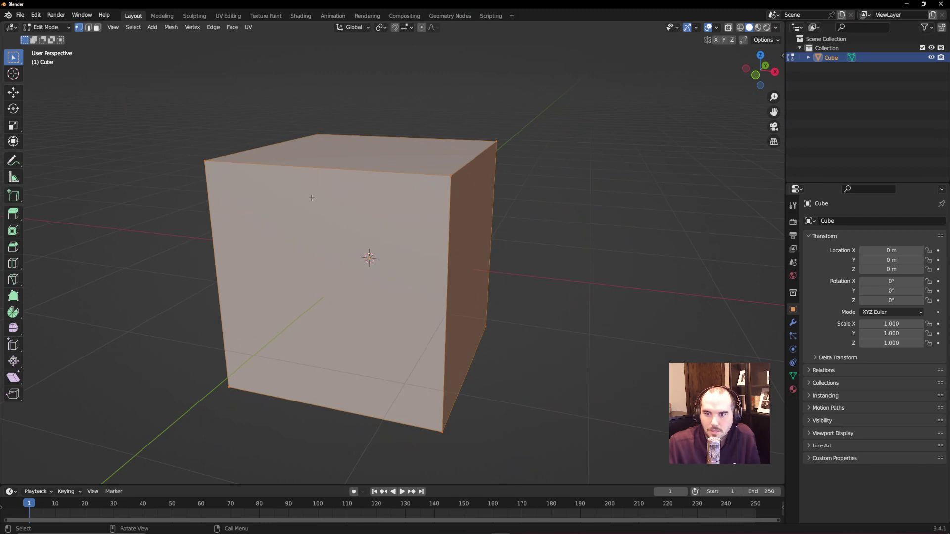
# - View the cube from several sides and repeat a selection box around all of its vertices
pyautogui.moveTo(312, 197); pyautogui.dragTo(337, 201, button='middle')
pyautogui.scroll(3, 282, 127)
pyautogui.scroll(-5, 434, 212)
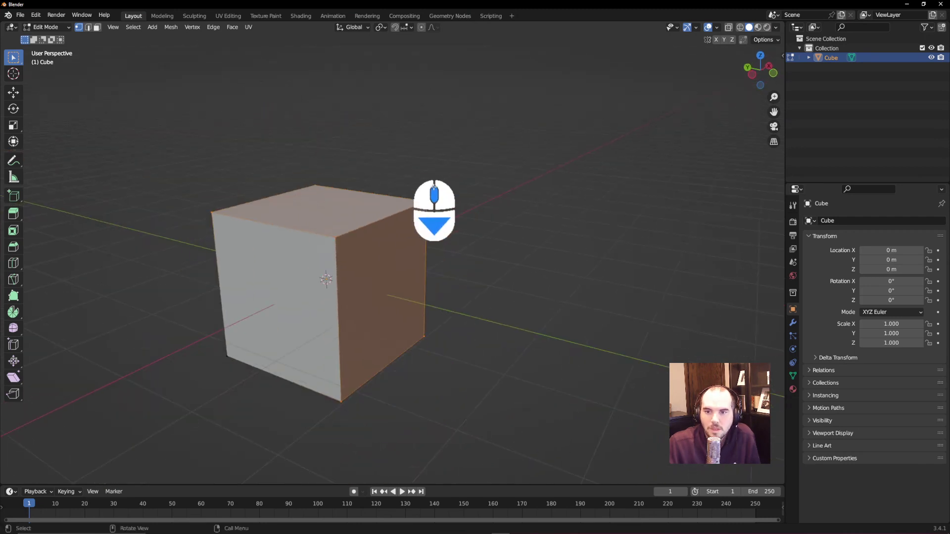
pyautogui.moveTo(435, 212); pyautogui.dragTo(424, 169, button='middle')
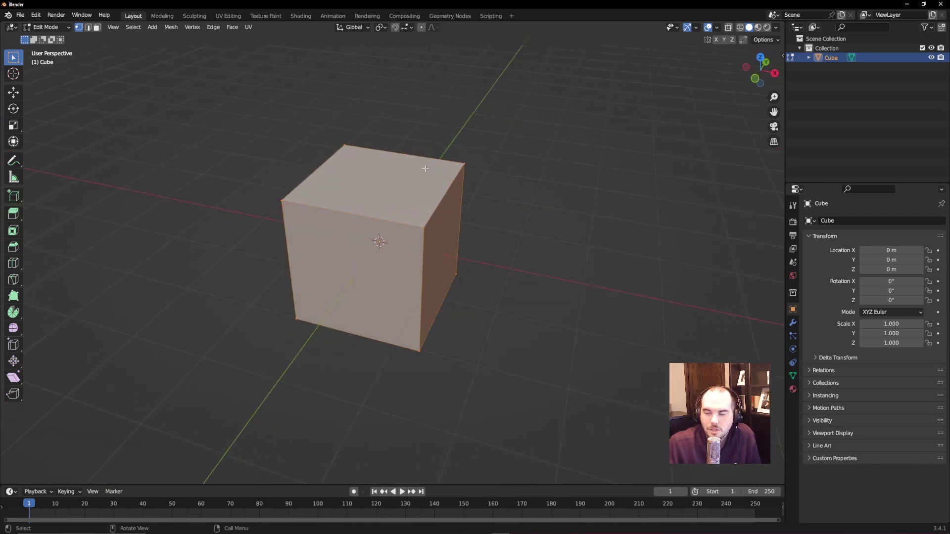
pyautogui.moveTo(231, 114); pyautogui.dragTo(577, 405)
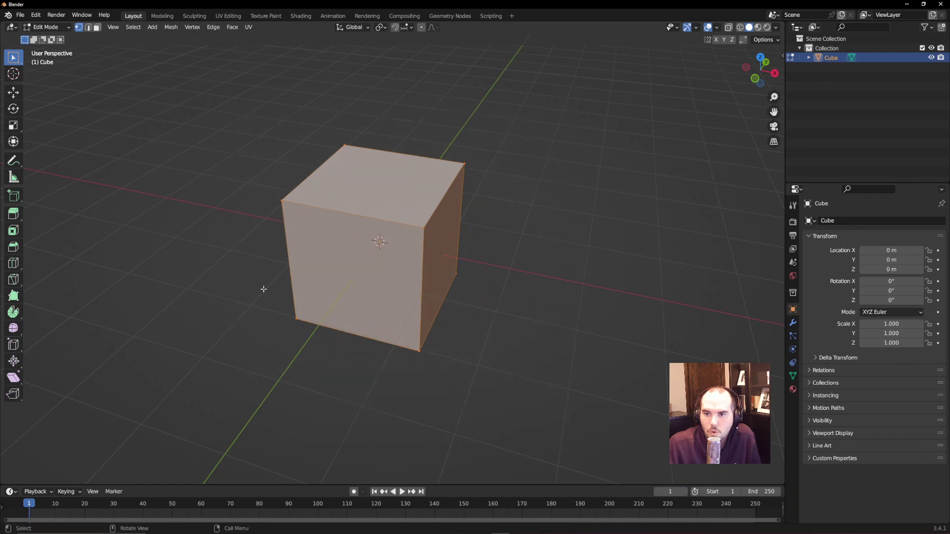
pyautogui.moveTo(237, 117); pyautogui.dragTo(528, 380)
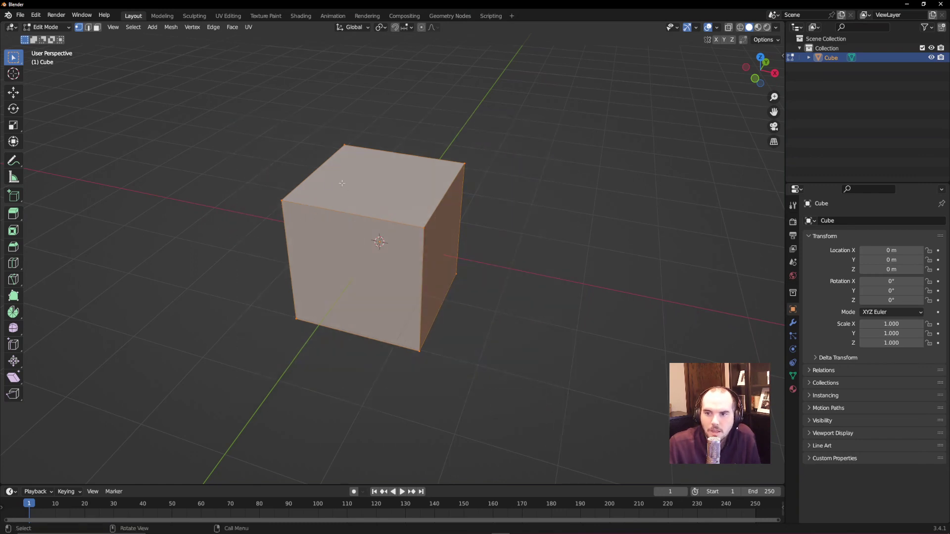
# - Box-select only the top face's front-left corner vertex and move it freely outward, stretching the cube
pyautogui.moveTo(177, 120); pyautogui.dragTo(277, 206)
pyautogui.moveTo(244, 167); pyautogui.dragTo(287, 212)
pyautogui.moveTo(260, 221); pyautogui.dragTo(335, 241, button='middle')
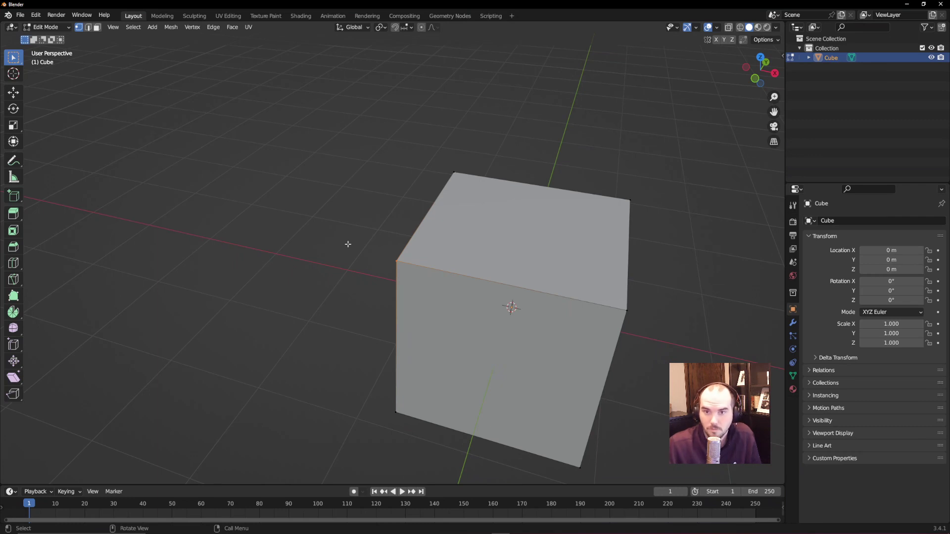
pyautogui.moveTo(358, 241); pyautogui.dragTo(424, 295)
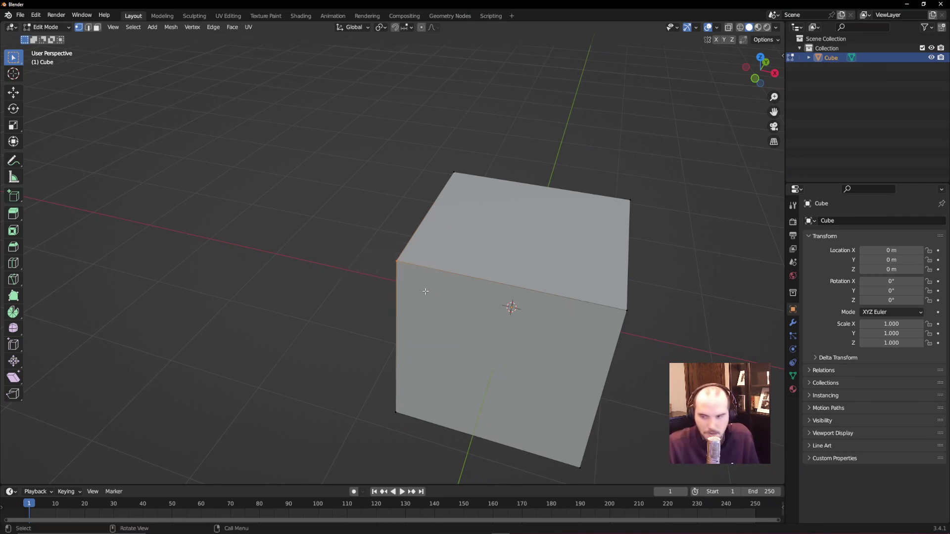
pyautogui.press('g')
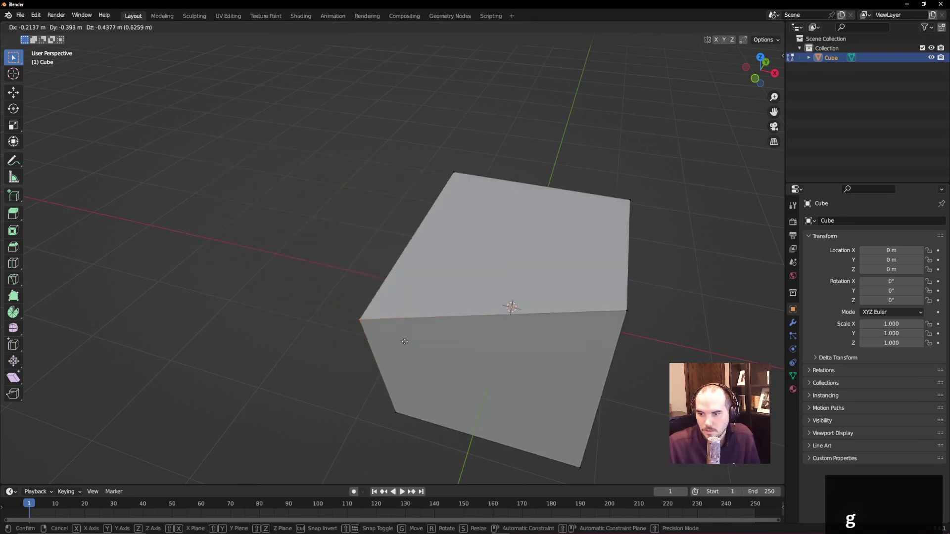
pyautogui.click(288, 256)
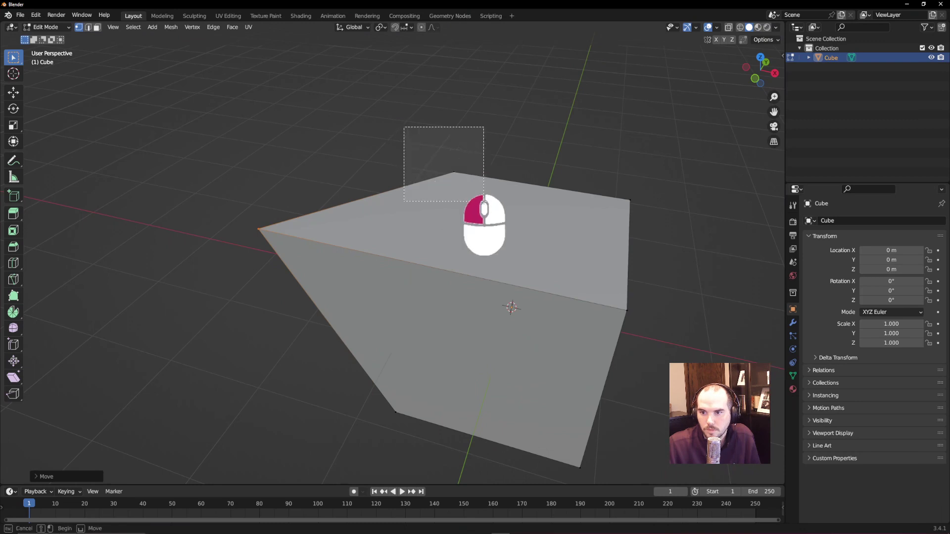
# - Try moving the top face's back-left corner vertex upward and outward
pyautogui.press('g')
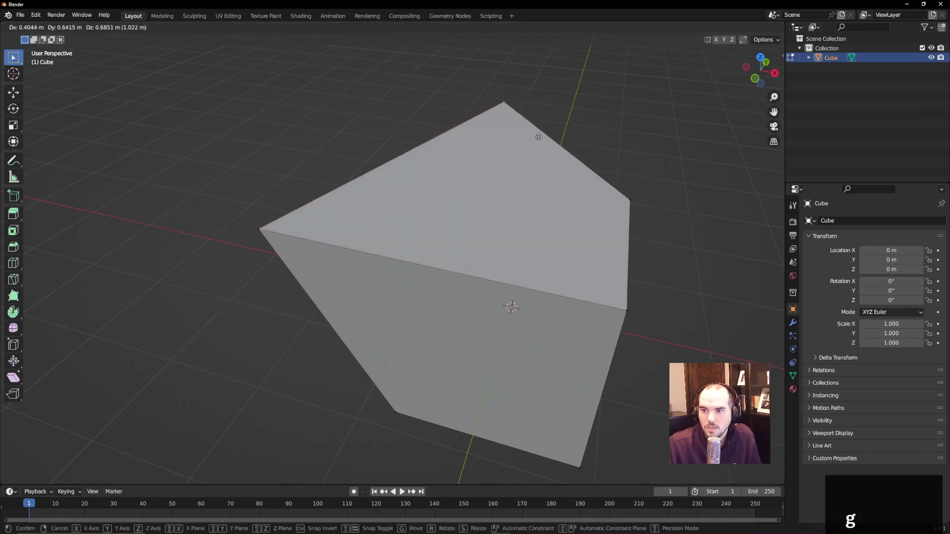
pyautogui.click(584, 112)
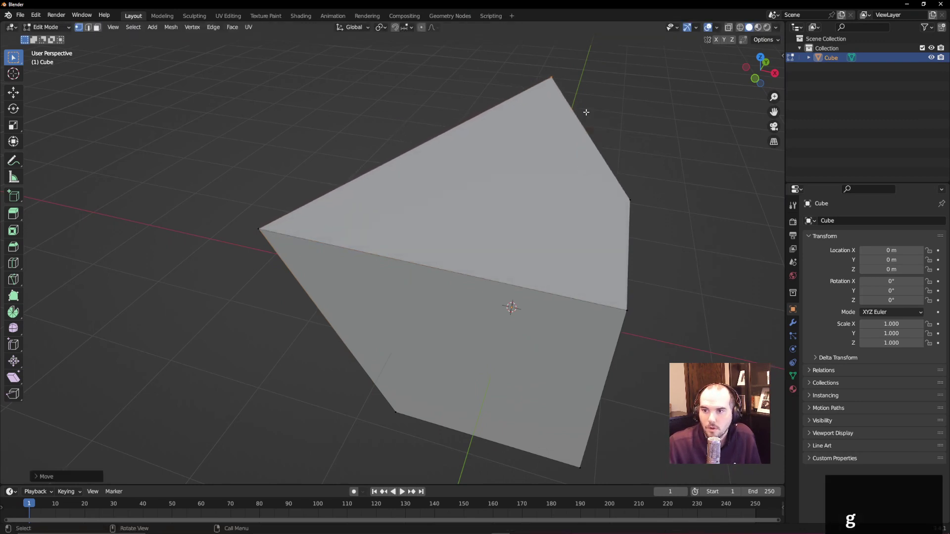
pyautogui.press('g')
pyautogui.rightClick(398, 152)
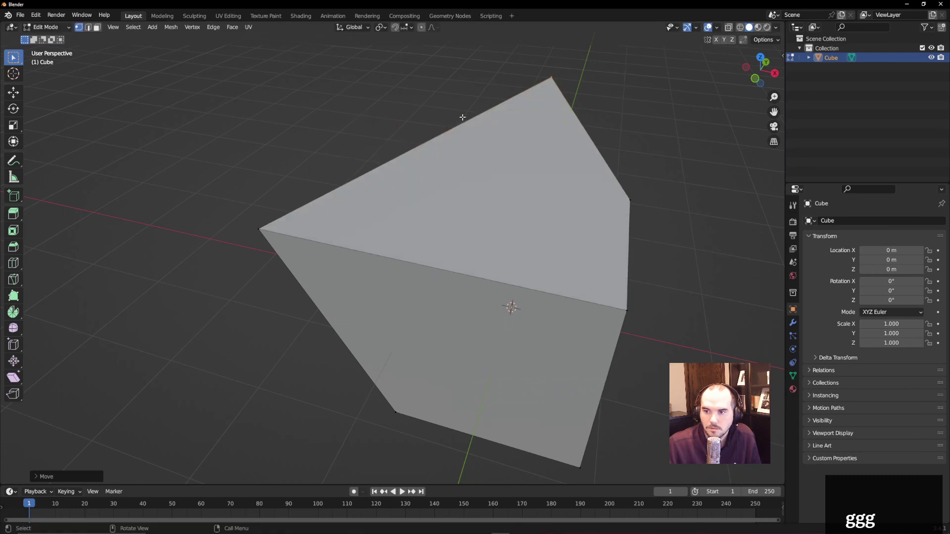
pyautogui.hotkey('ctrl', 'z')
# - Box-select the stretched top corner vertex from behind the cube and move it slightly inward
pyautogui.moveTo(326, 180); pyautogui.dragTo(555, 170, button='middle')
pyautogui.moveTo(507, 188); pyautogui.dragTo(574, 270)
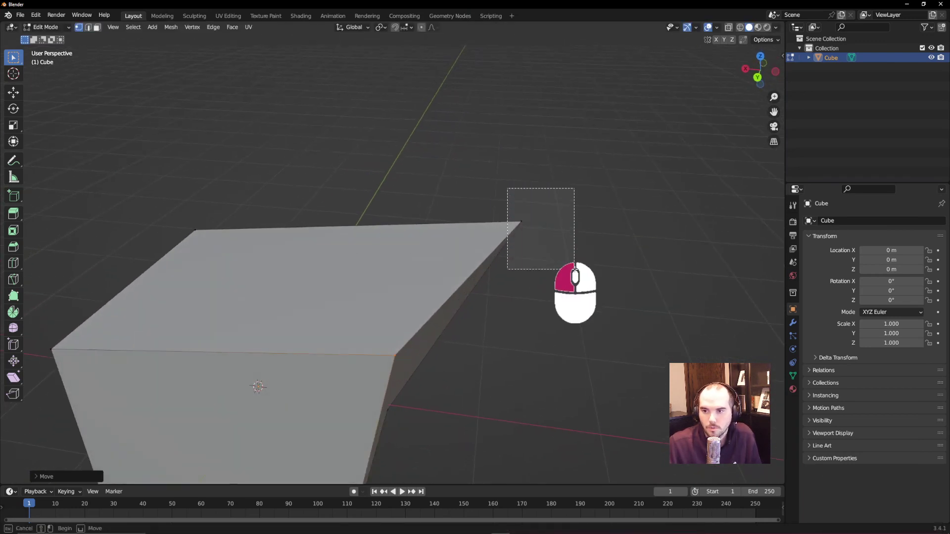
pyautogui.press('g')
pyautogui.click(540, 212)
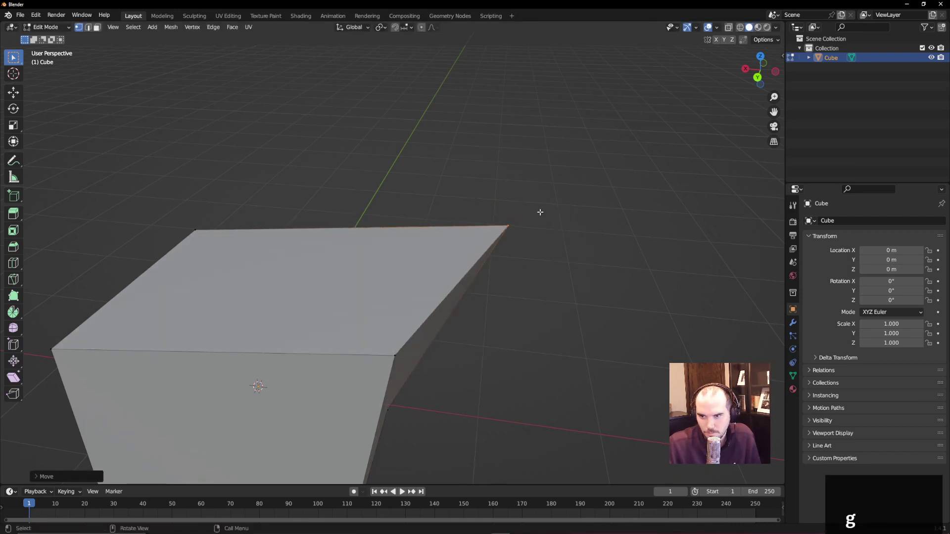
# - Try to scale and rotate the single selected corner vertex
pyautogui.press('s')
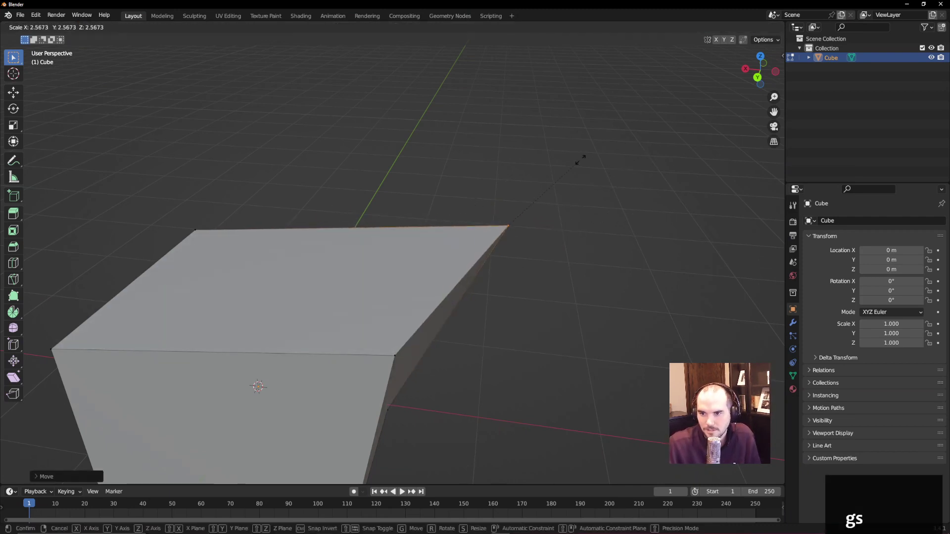
pyautogui.rightClick(580, 161)
pyautogui.press('r')
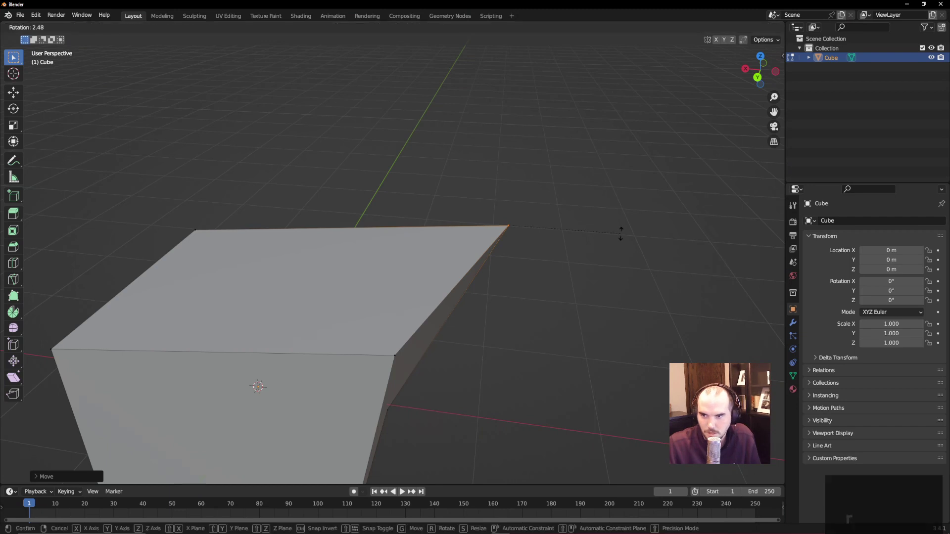
pyautogui.click(577, 285)
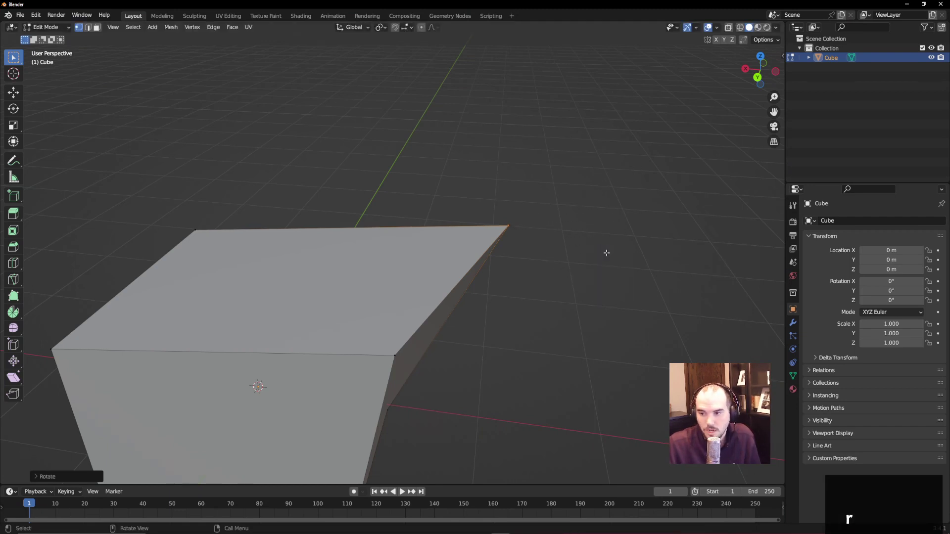
# - Select a bottom corner vertex of the cube's front face, and box-select both bottom vertices of that face
pyautogui.moveTo(632, 262); pyautogui.dragTo(378, 319, button='middle')
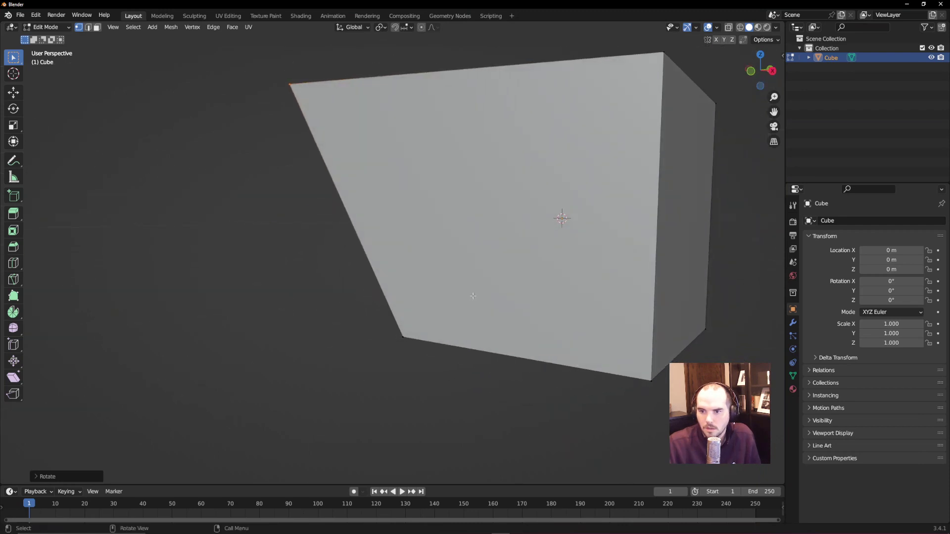
pyautogui.click(378, 319)
pyautogui.moveTo(581, 354); pyautogui.dragTo(416, 355, button='middle')
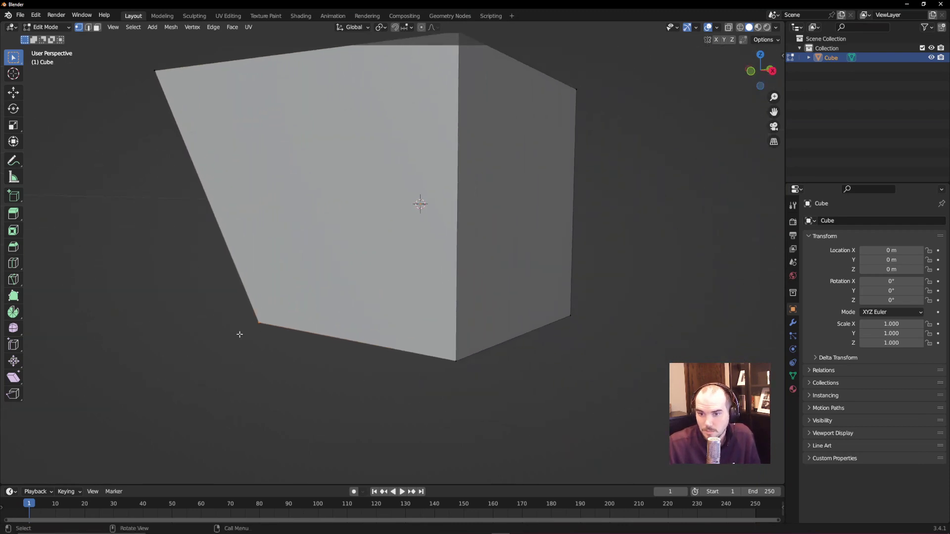
pyautogui.moveTo(188, 296); pyautogui.dragTo(509, 410)
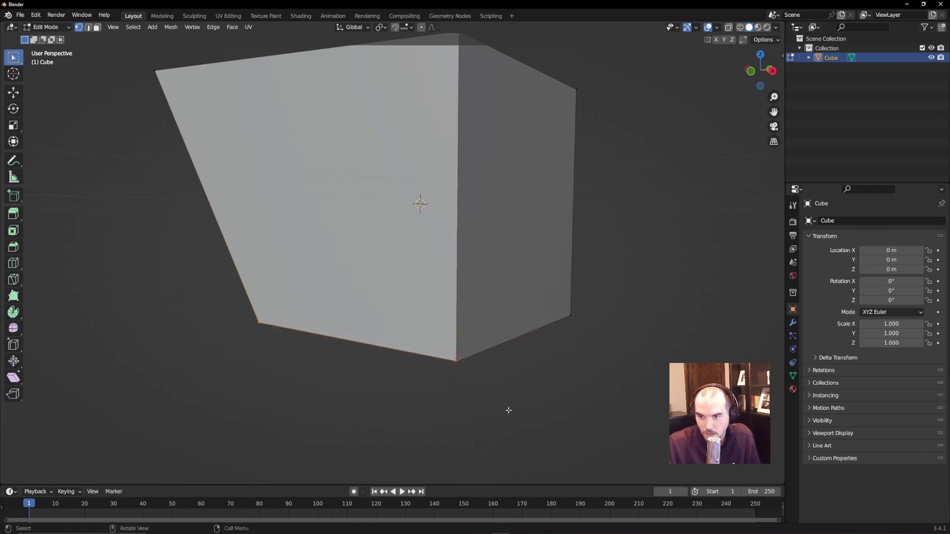
# - Box-select just the front face's bottom-left vertex and extend the selection with boxes around the neighbouring bottom vertex
pyautogui.moveTo(188, 297); pyautogui.dragTo(303, 376)
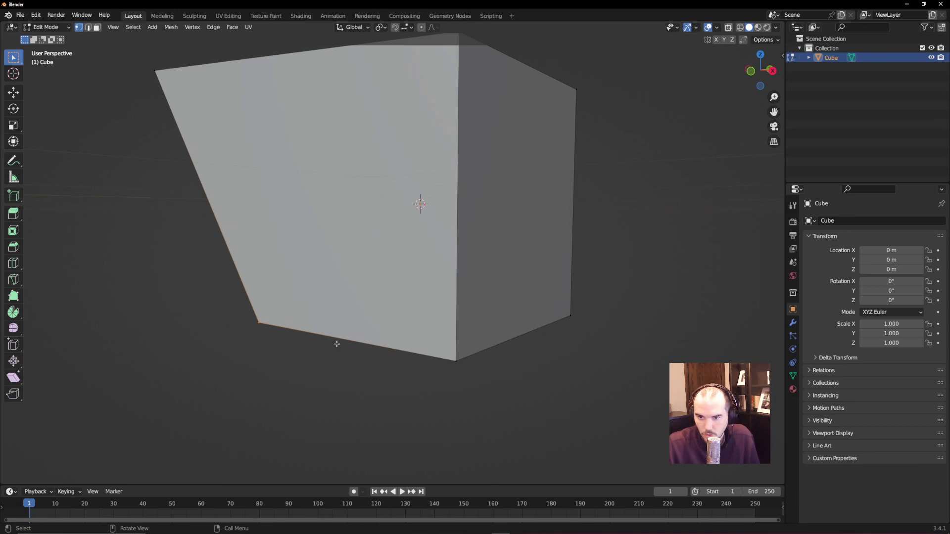
pyautogui.keyDown('shift'); pyautogui.moveTo(388, 309); pyautogui.dragTo(466, 403); pyautogui.keyUp('shift')
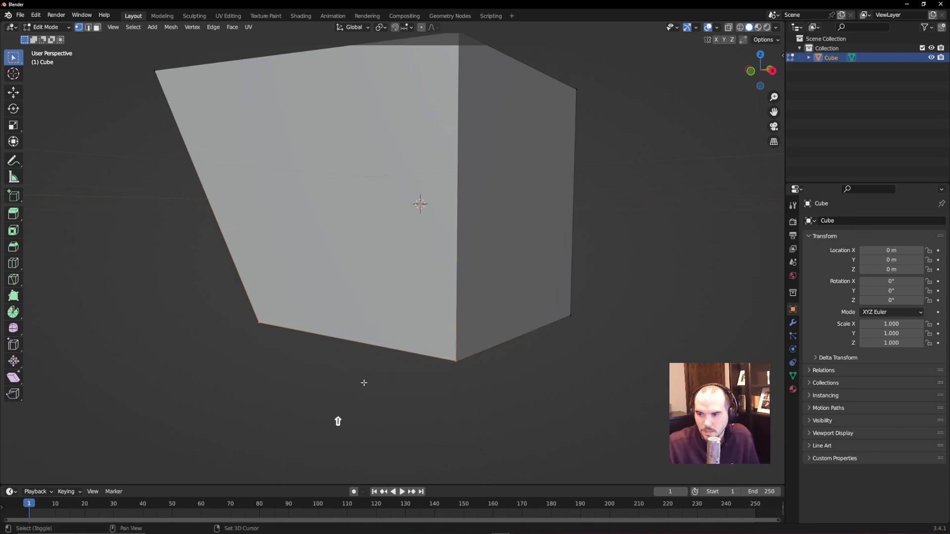
pyautogui.keyDown('shift'); pyautogui.moveTo(393, 349); pyautogui.dragTo(478, 401); pyautogui.keyUp('shift')
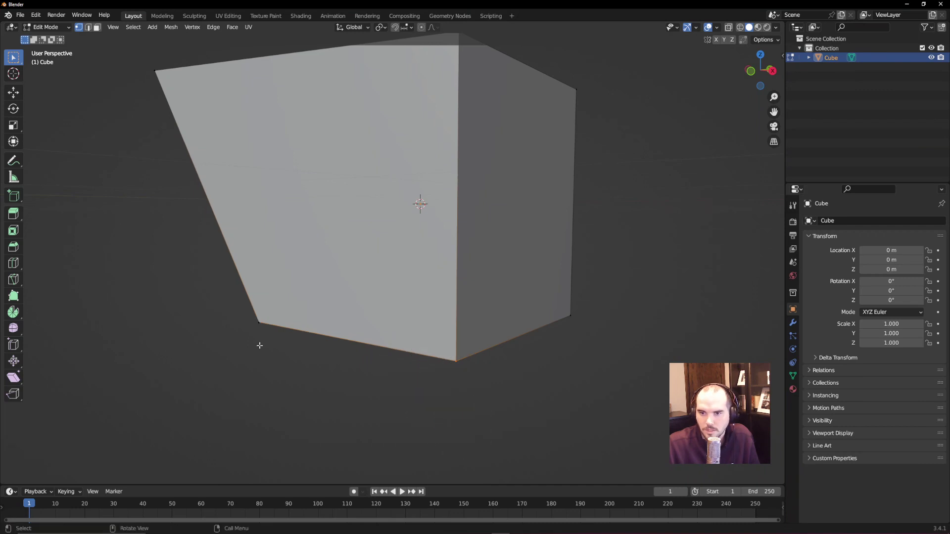
# - Extend the vertex selection with boxes, then box-select the cube's three visible bottom vertices and subtract the front face's bottom-left one
pyautogui.keyDown('shift'); pyautogui.moveTo(203, 274); pyautogui.dragTo(322, 372); pyautogui.keyUp('shift')
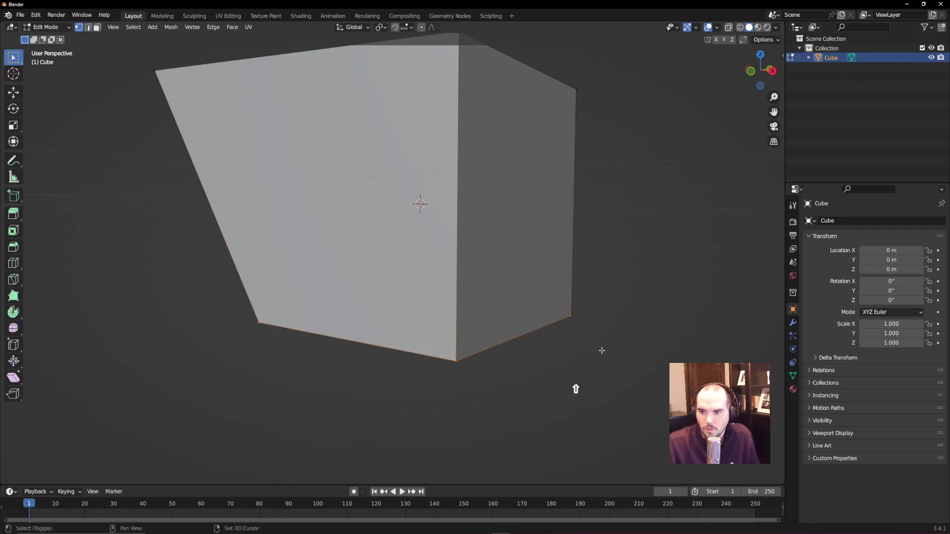
pyautogui.keyDown('shift'); pyautogui.moveTo(597, 79); pyautogui.dragTo(550, 165); pyautogui.keyUp('shift')
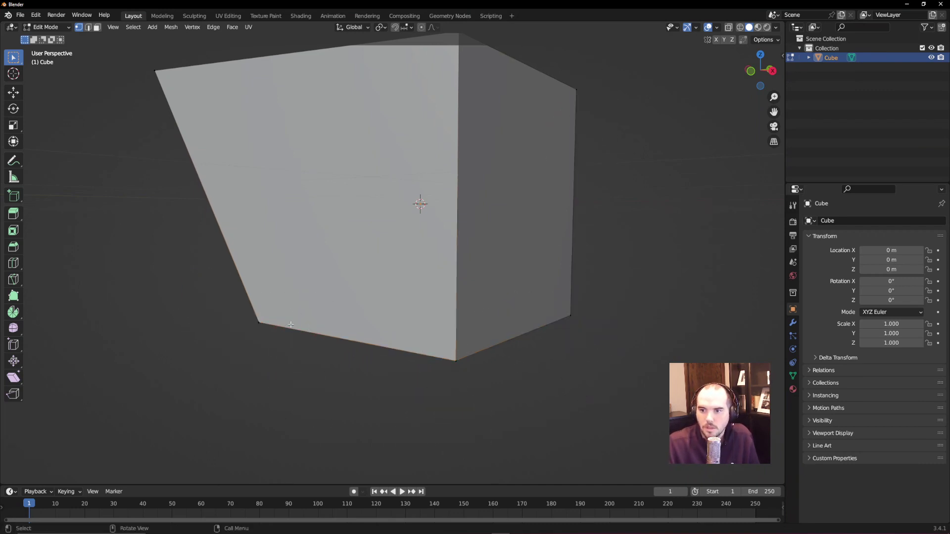
pyautogui.moveTo(193, 292); pyautogui.dragTo(479, 419)
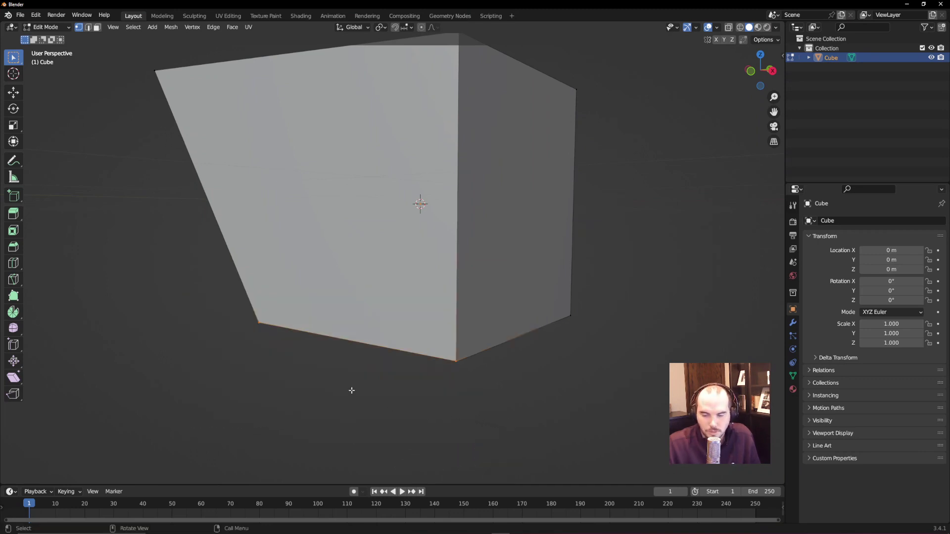
pyautogui.moveTo(228, 288); pyautogui.dragTo(627, 411)
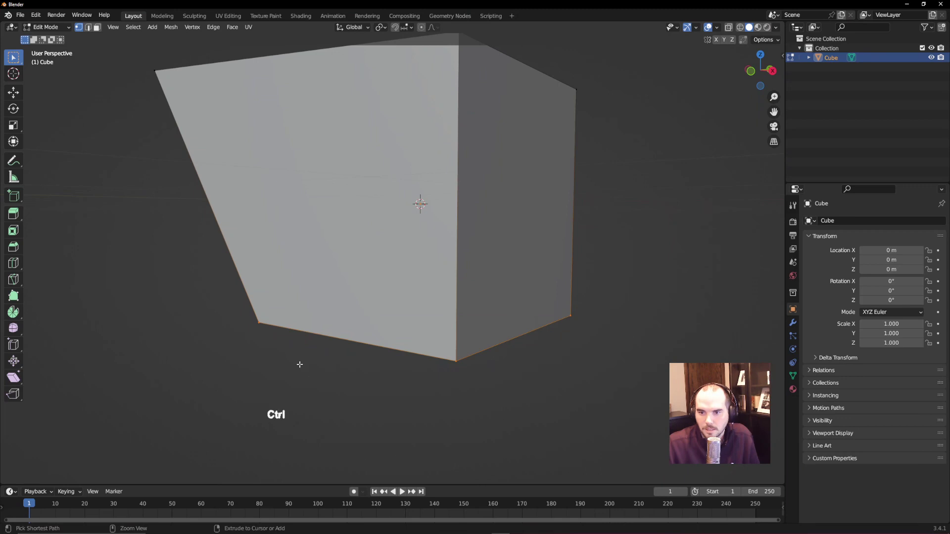
pyautogui.keyDown('ctrl'); pyautogui.moveTo(220, 302); pyautogui.dragTo(302, 363); pyautogui.keyUp('ctrl')
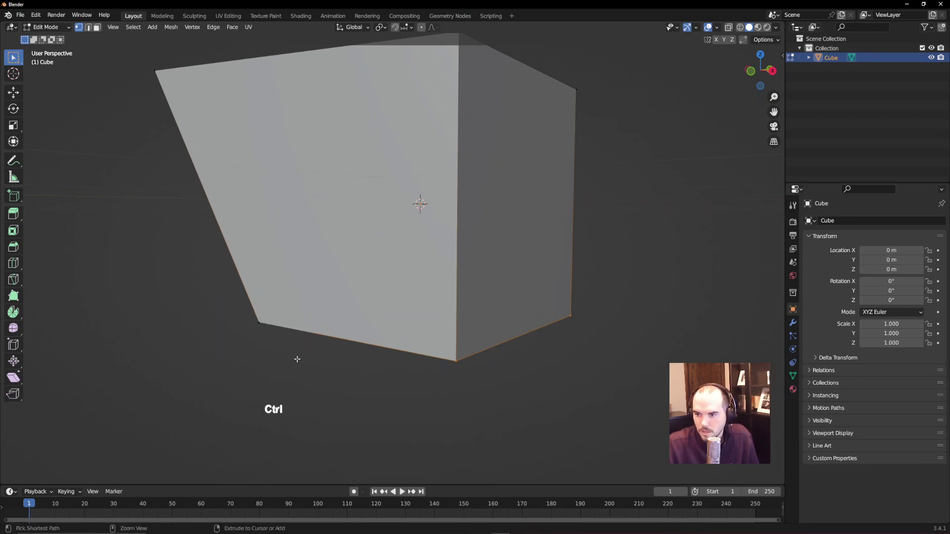
# - Box-select both bottom vertices of the front face and move them together away from their original position
pyautogui.moveTo(191, 304); pyautogui.dragTo(480, 426)
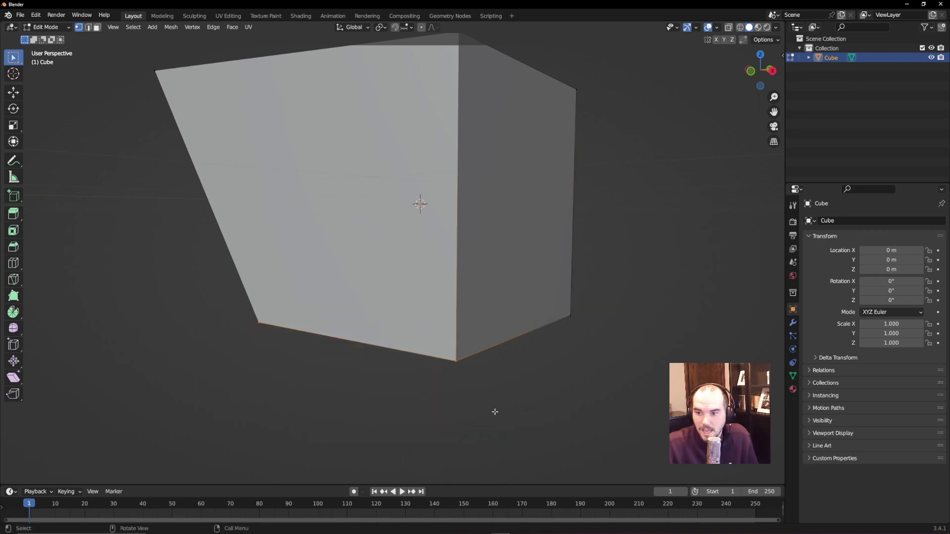
pyautogui.press('g')
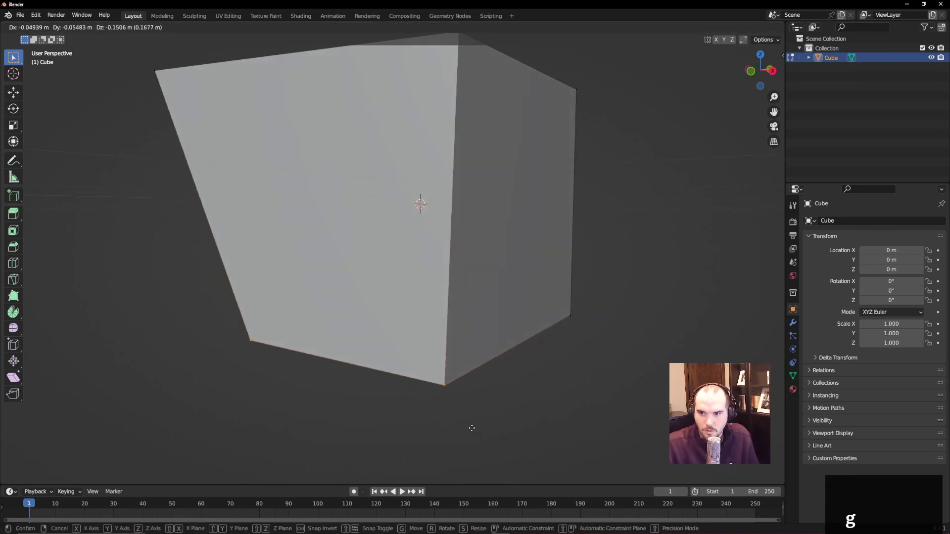
pyautogui.click(445, 388)
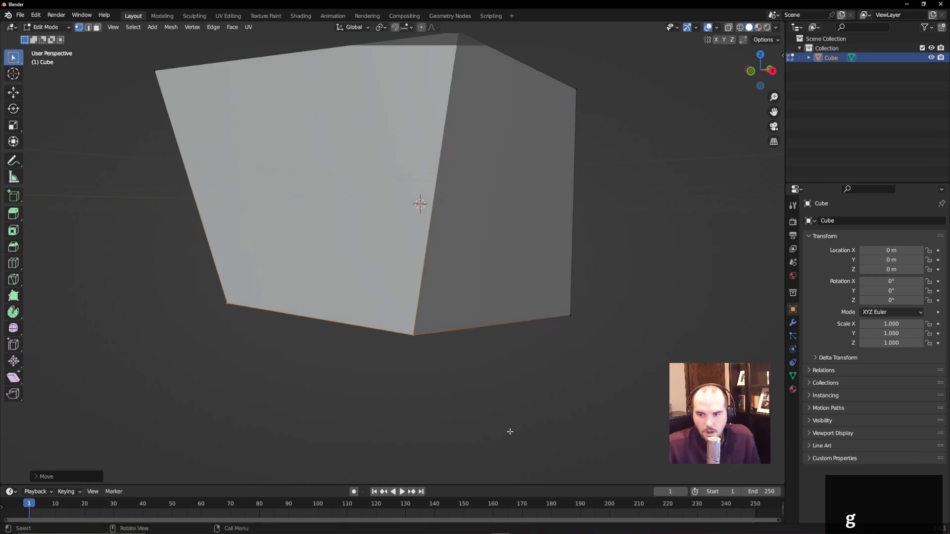
# - Rotate the two selected bottom vertices slightly and scale them to about half their spacing
pyautogui.press('r')
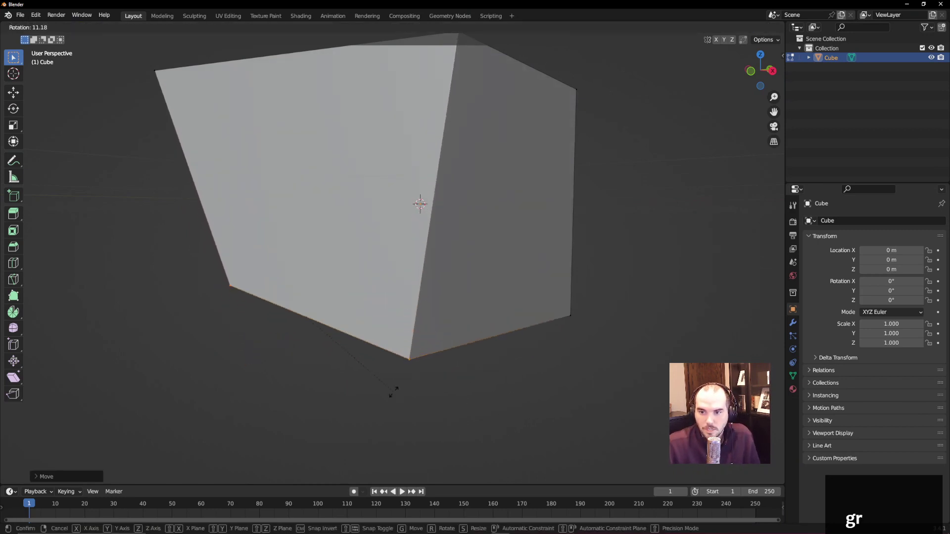
pyautogui.click(427, 372)
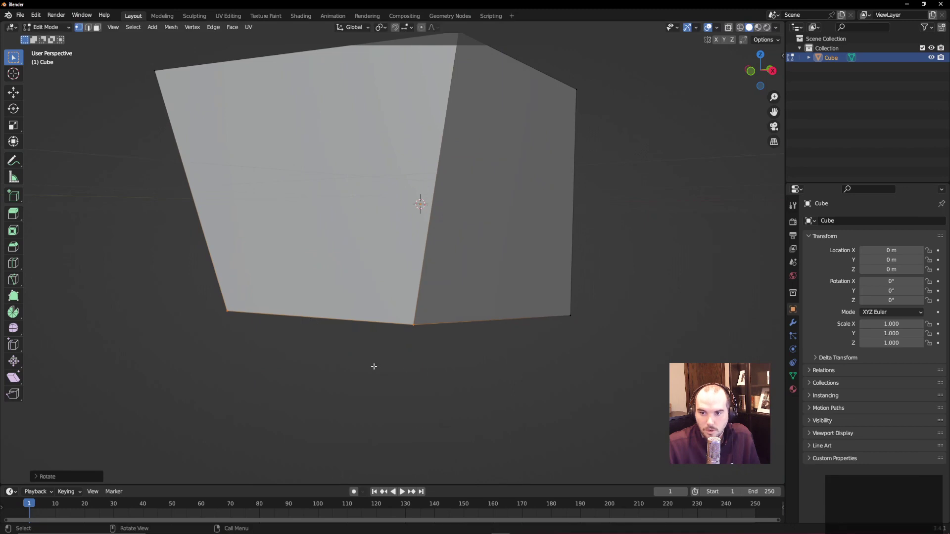
pyautogui.press('s')
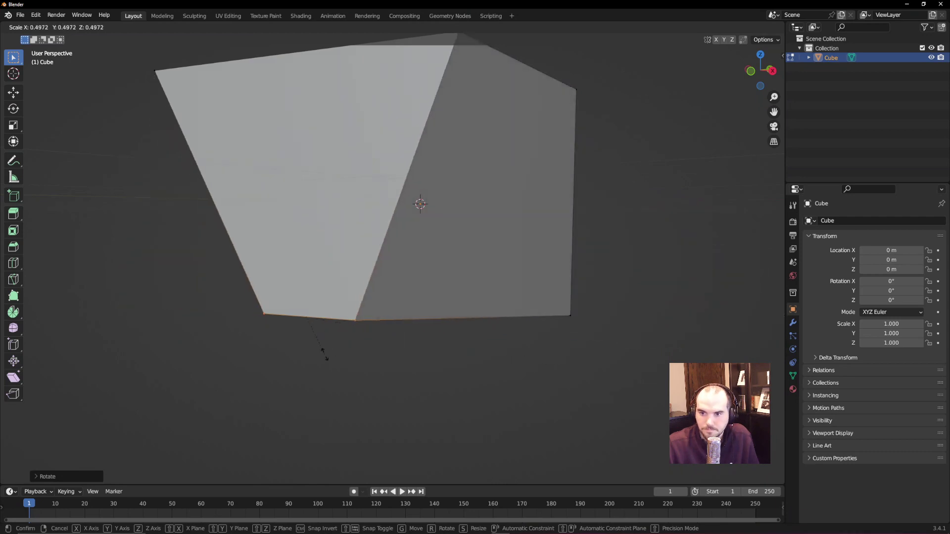
pyautogui.click(321, 353)
# - Box-select the top-right corner vertex of the front face and try moving it freely
pyautogui.moveTo(317, 351); pyautogui.dragTo(460, 320, button='middle')
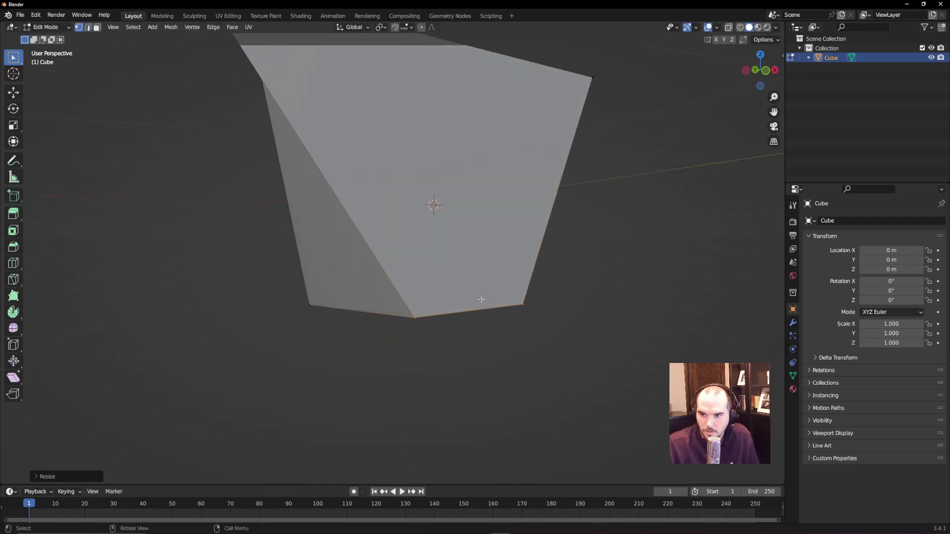
pyautogui.moveTo(392, 286); pyautogui.dragTo(301, 289, button='middle')
pyautogui.moveTo(237, 261); pyautogui.dragTo(294, 311)
pyautogui.moveTo(297, 312); pyautogui.dragTo(416, 238, button='middle')
pyautogui.moveTo(423, 231); pyautogui.dragTo(464, 272)
pyautogui.moveTo(463, 272); pyautogui.dragTo(521, 278, button='middle')
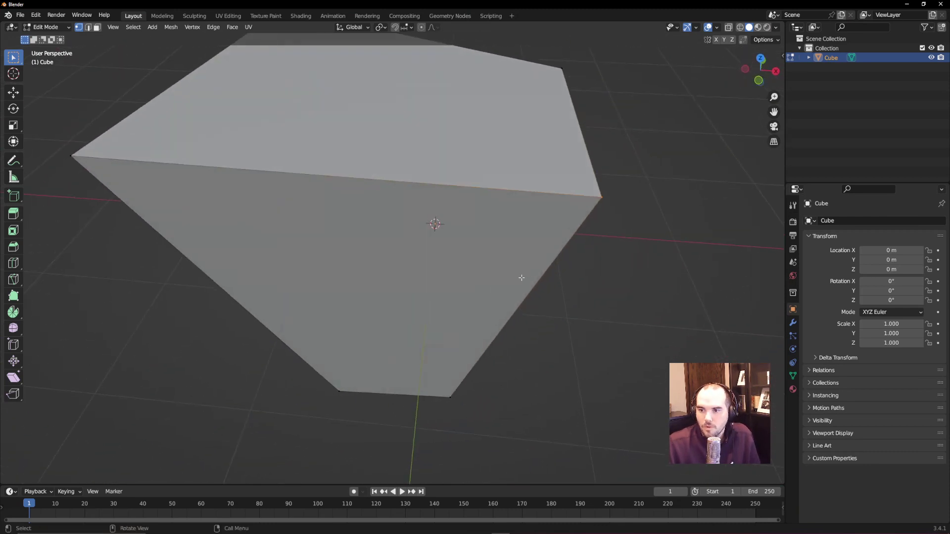
pyautogui.moveTo(622, 262); pyautogui.dragTo(611, 265, button='middle')
pyautogui.press('g')
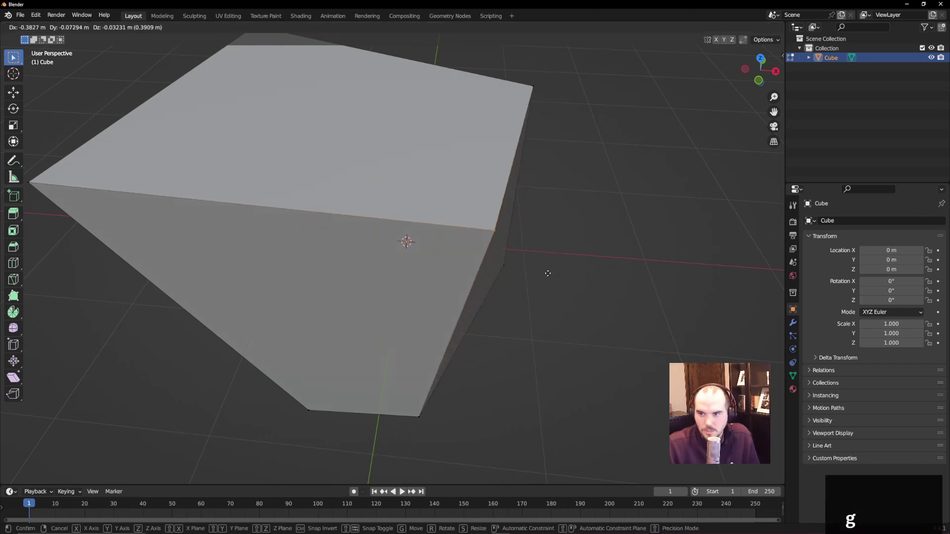
pyautogui.rightClick(606, 289)
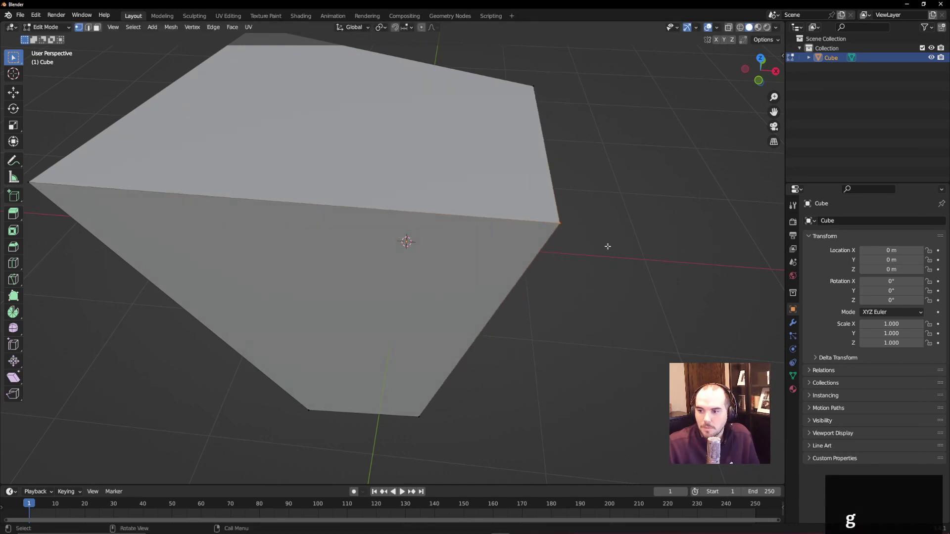
# - Try sliding the selected top-right corner vertex along its connected edges, and move it slightly inward
pyautogui.press('g')
pyautogui.press('g')
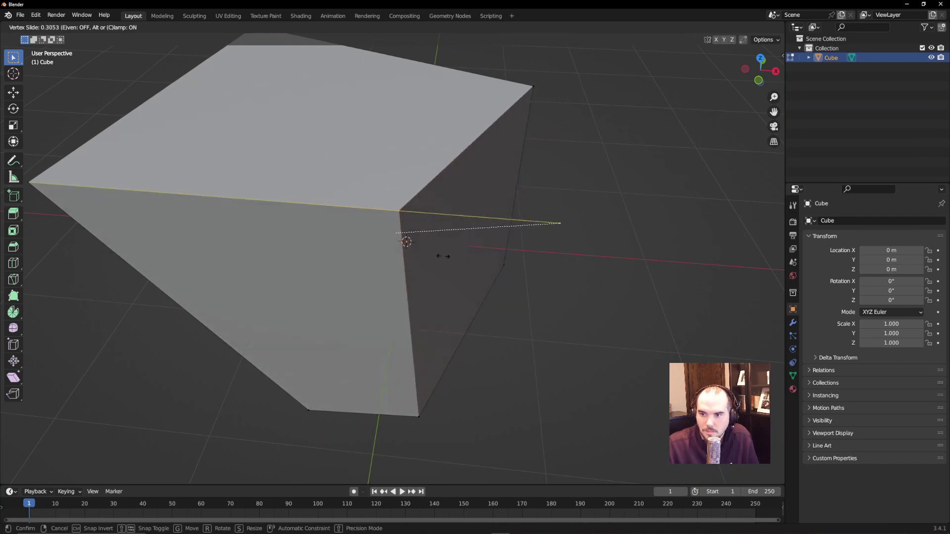
pyautogui.click(583, 258)
pyautogui.press('g')
pyautogui.press('g')
pyautogui.press('g')
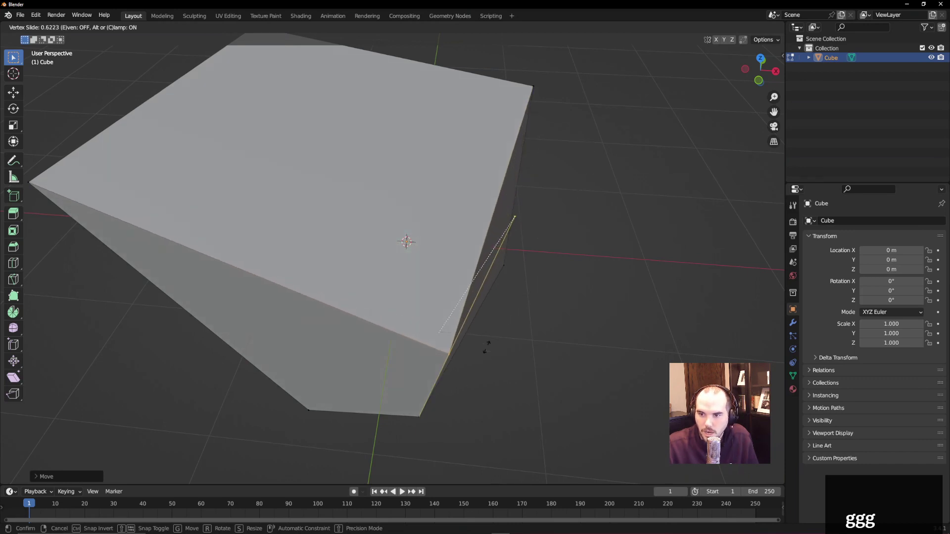
pyautogui.rightClick(465, 213)
# - Switch to the front orthographic view and move the selected top-right vertex inward and down
pyautogui.moveTo(465, 213); pyautogui.dragTo(475, 232, button='middle')
pyautogui.press('1')
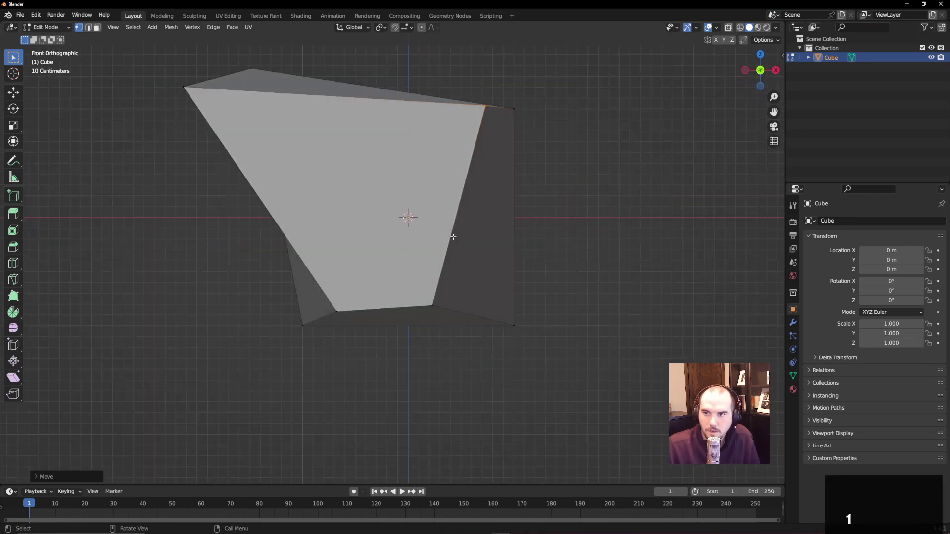
pyautogui.press('g')
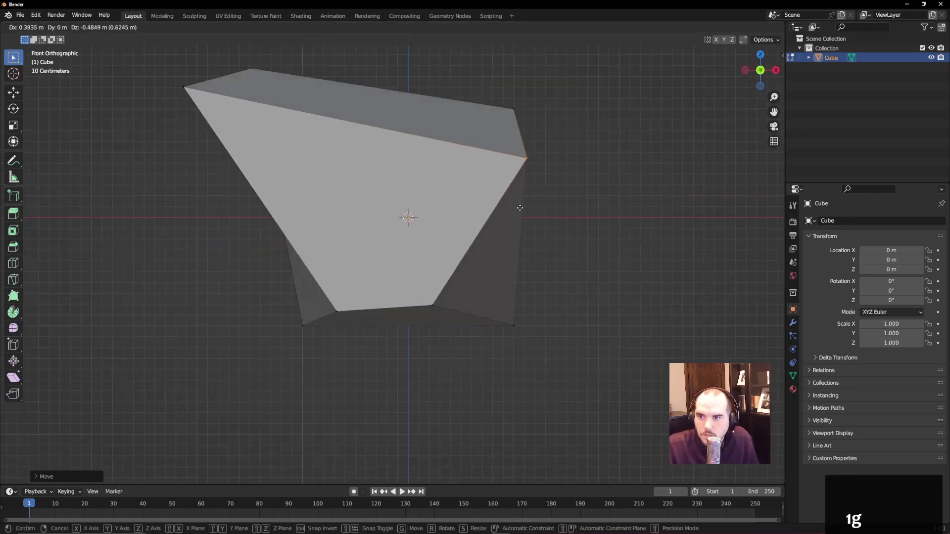
pyautogui.click(296, 142)
# - Select the front face's top-left vertex and move it inward, then back outward to the left, slightly lower than its original height
pyautogui.click(181, 83)
pyautogui.press('g')
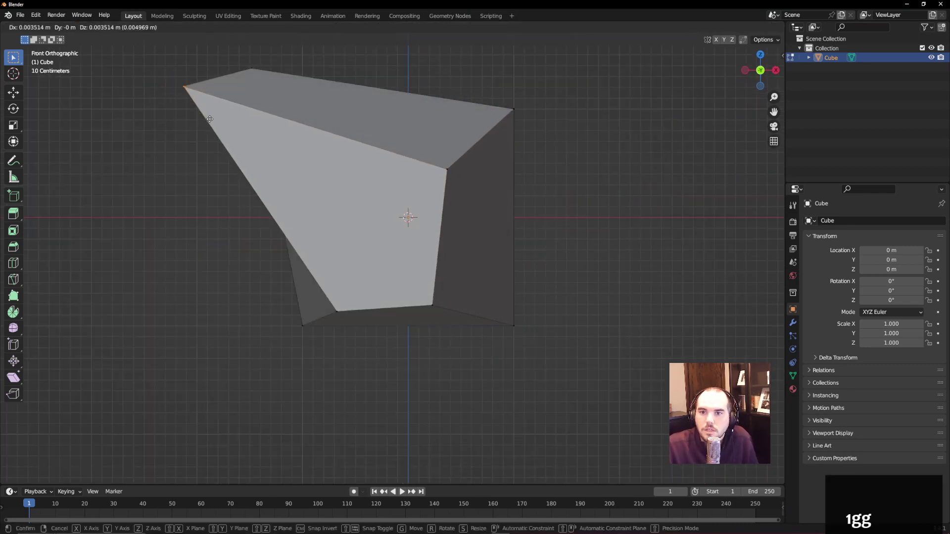
pyautogui.click(354, 151)
pyautogui.press('g')
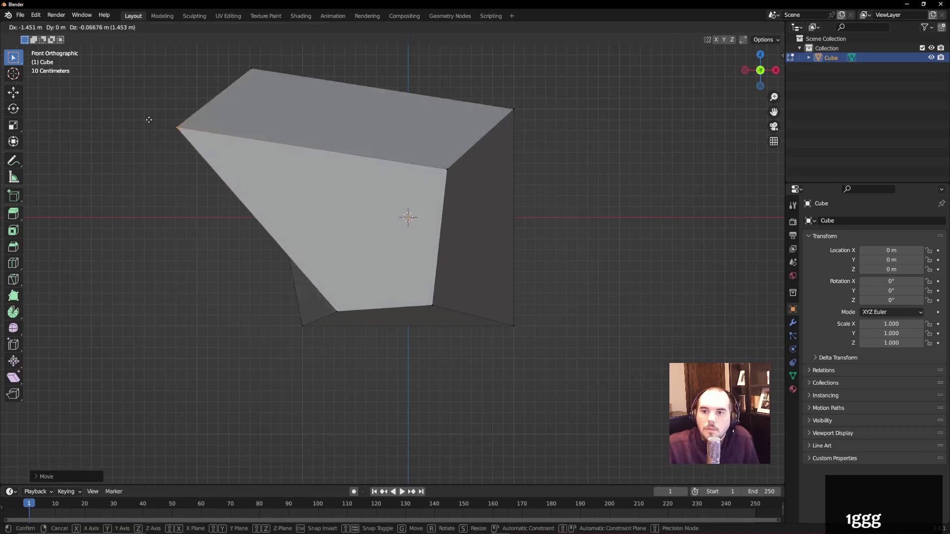
pyautogui.click(150, 119)
# - Select the front face's top-right vertex again and reposition it in the front view
pyautogui.click(447, 170)
pyautogui.press('g')
pyautogui.click(420, 153)
# - Switch to edge selection and select the top face's front edge, followed by its right edge
pyautogui.moveTo(421, 153); pyautogui.dragTo(478, 190, button='middle')
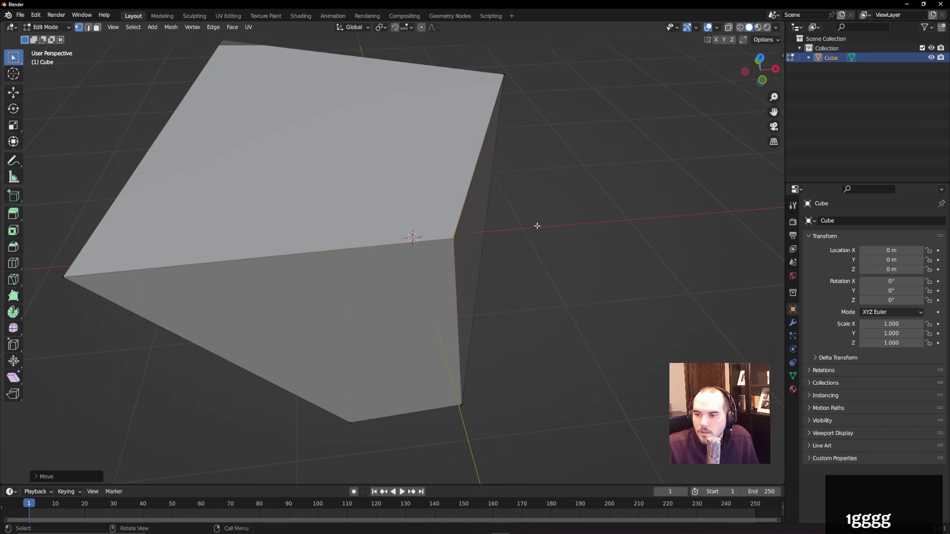
pyautogui.click(88, 28)
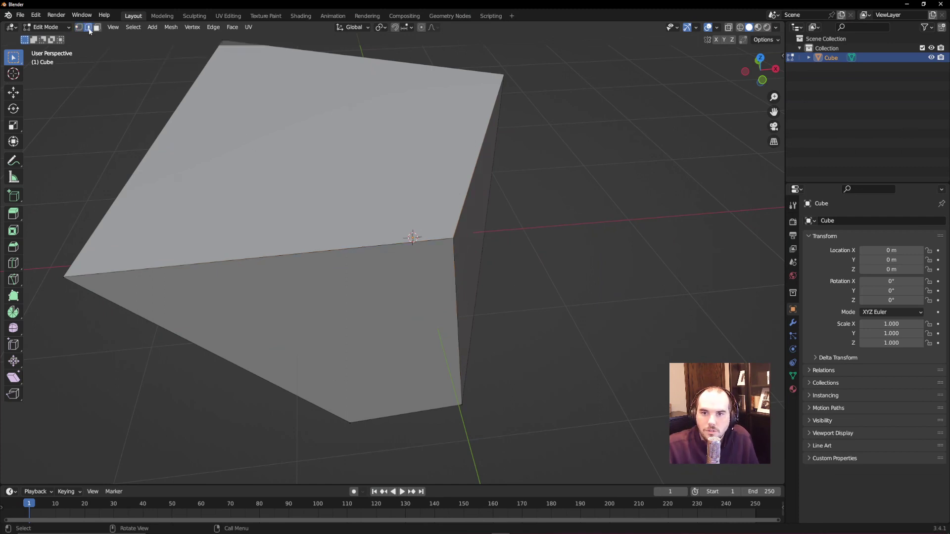
pyautogui.click(328, 253)
pyautogui.click(478, 159)
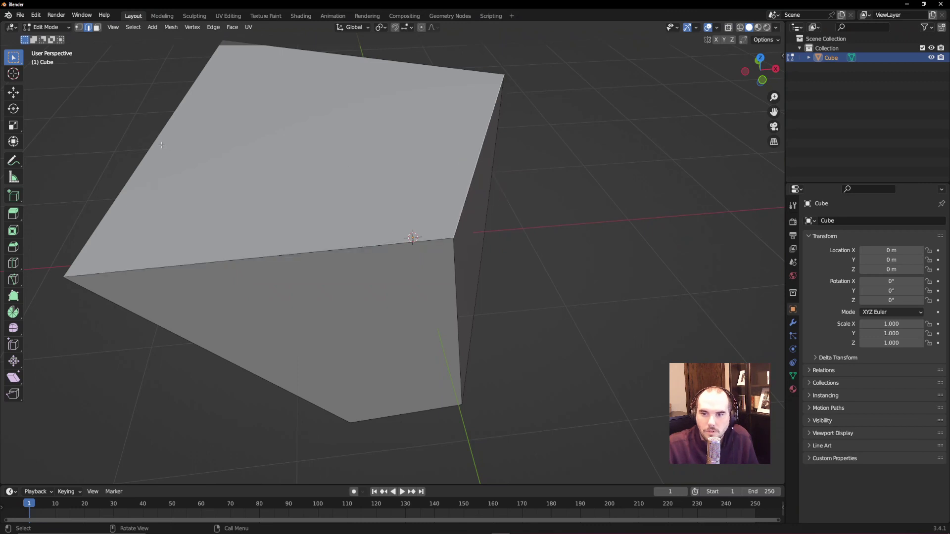
# - Select the top face's left, back and right edges together and try scaling them down
pyautogui.moveTo(142, 139); pyautogui.dragTo(325, 219, button='middle')
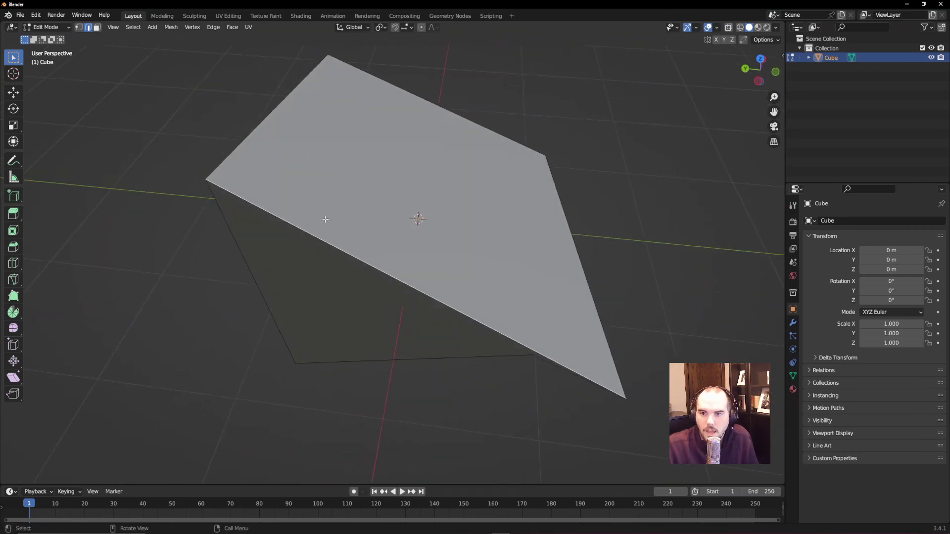
pyautogui.keyDown('shift'); pyautogui.click(264, 121); pyautogui.keyUp('shift')
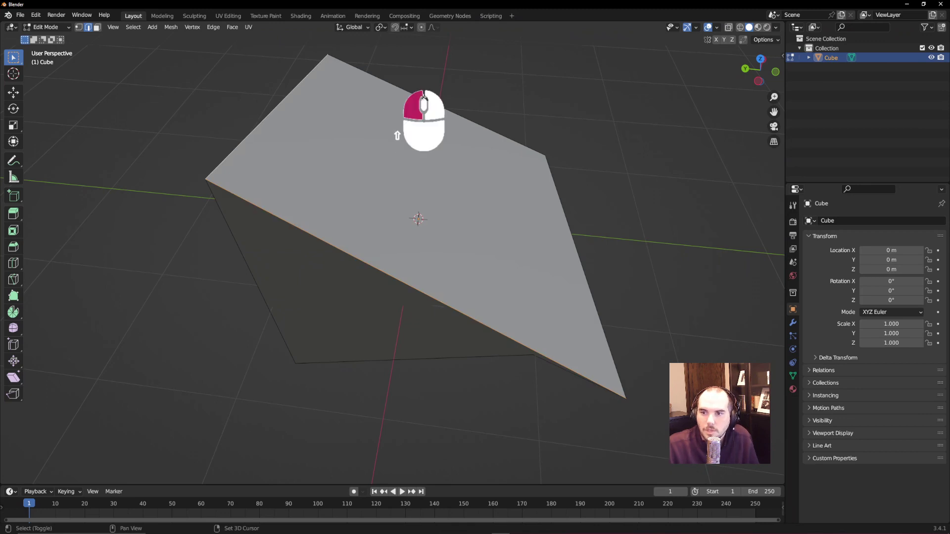
pyautogui.keyDown('shift'); pyautogui.click(442, 109); pyautogui.keyUp('shift')
pyautogui.press('s')
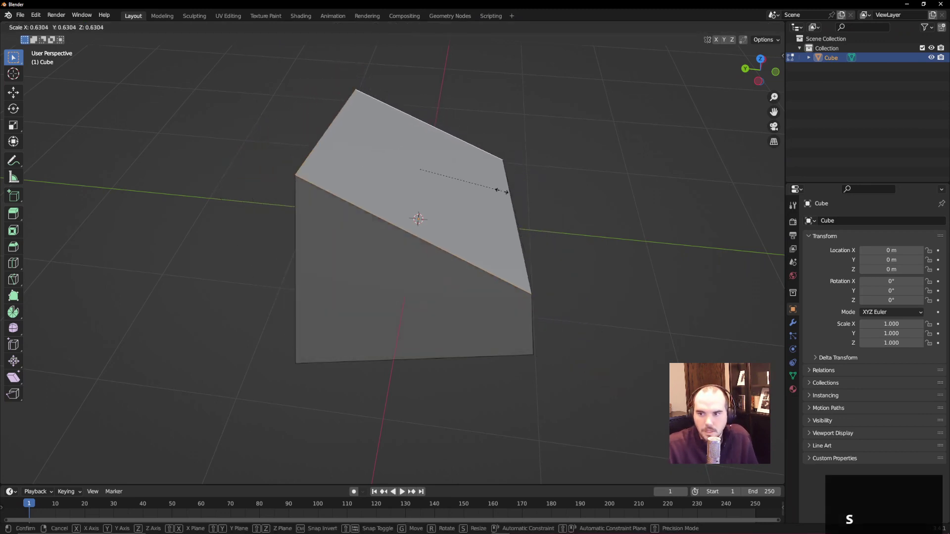
pyautogui.press('Escape')
# - Select only the top face's left edge, scale it down and move it to a new position
pyautogui.moveTo(558, 263); pyautogui.dragTo(609, 216, button='middle')
pyautogui.click(431, 183)
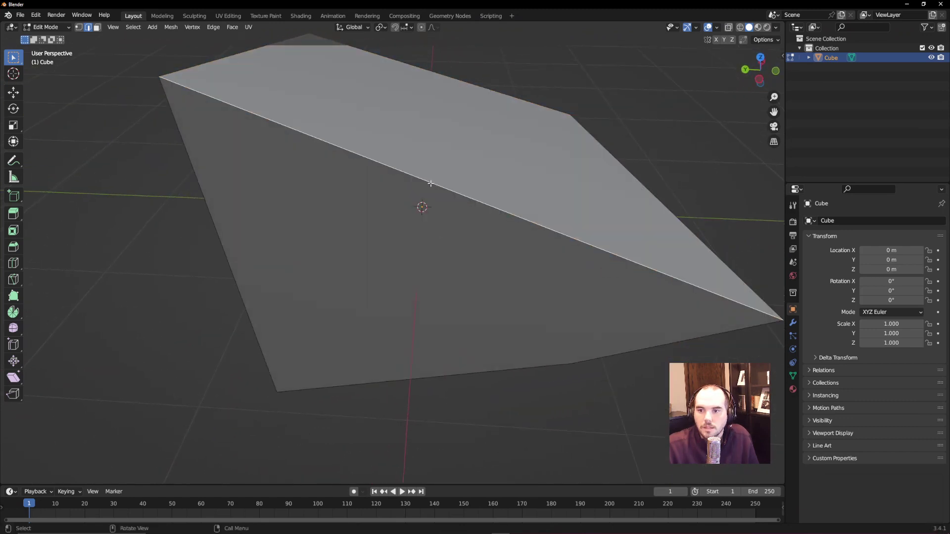
pyautogui.scroll(-3, 461, 183)
pyautogui.press('s')
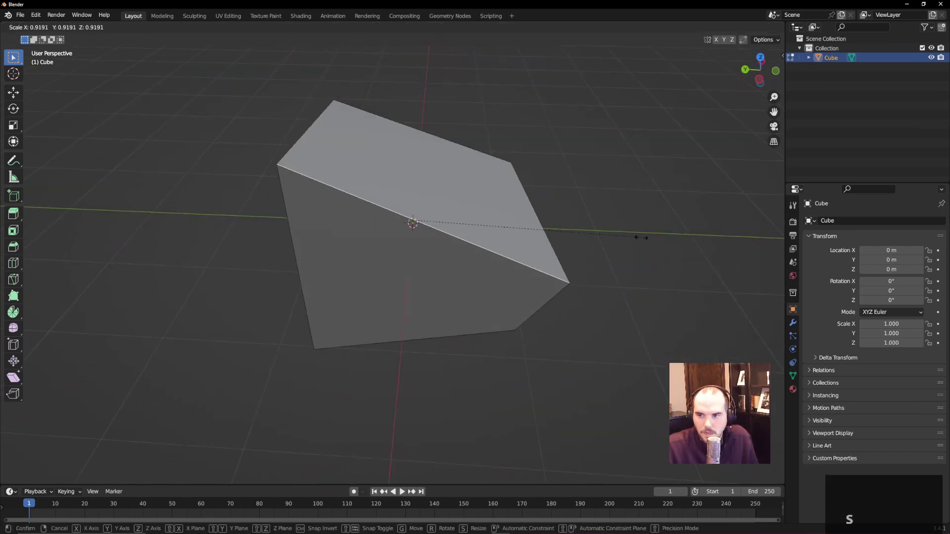
pyautogui.click(520, 229)
pyautogui.press('g')
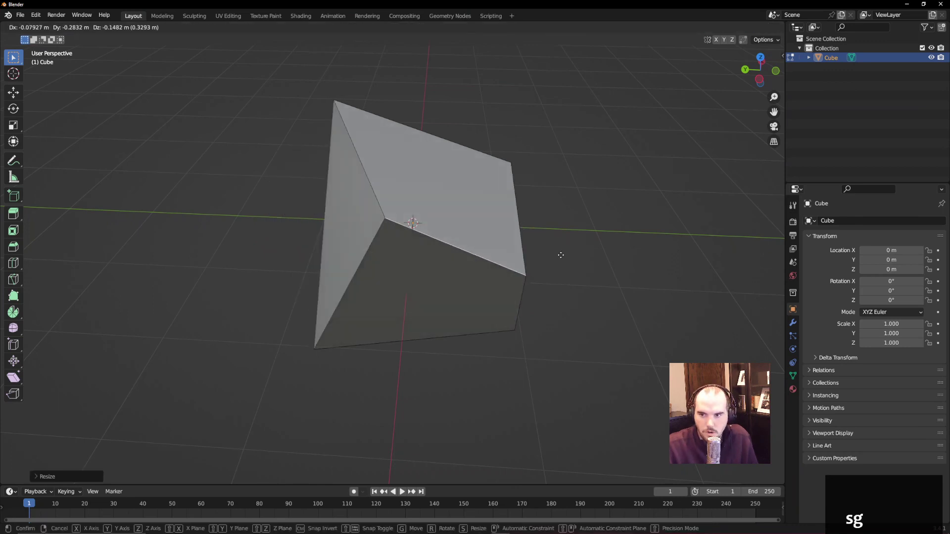
pyautogui.click(446, 213)
pyautogui.press('t')
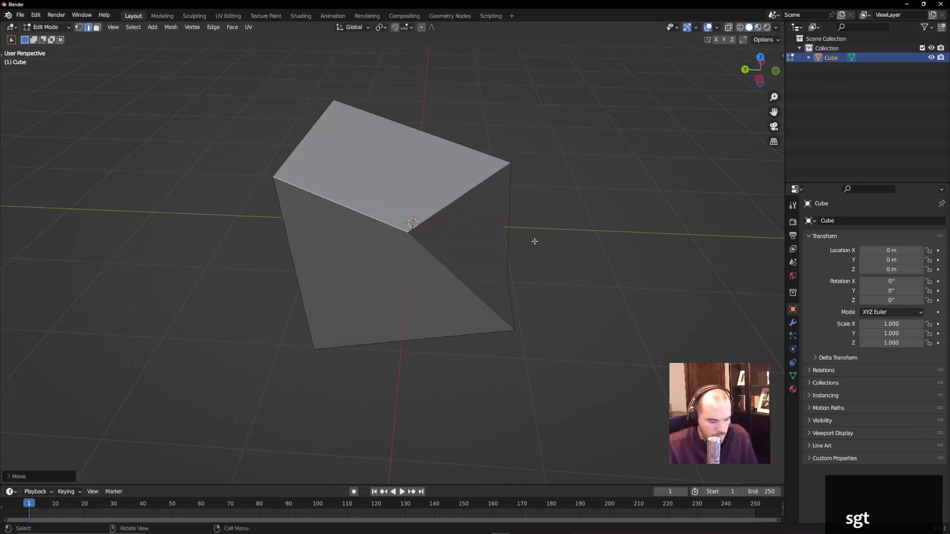
pyautogui.press('t')
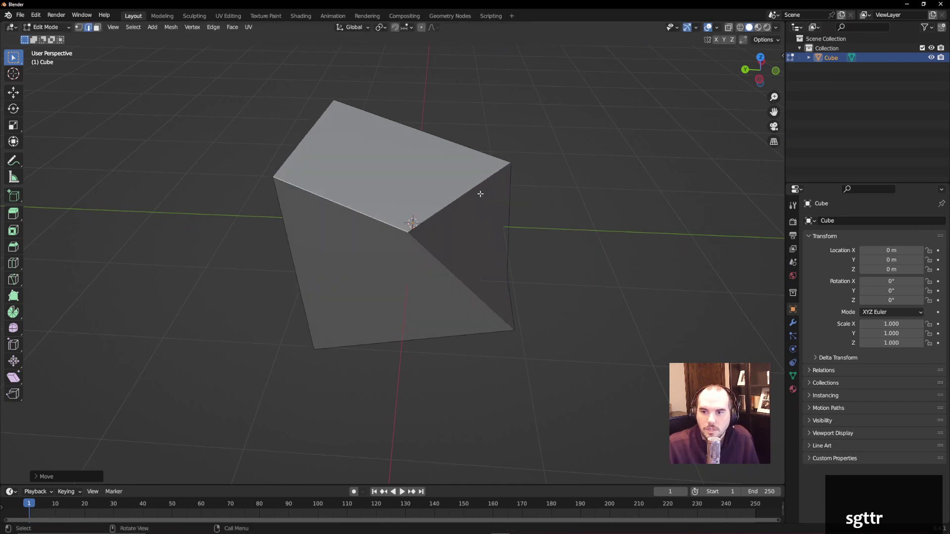
# - Switch to face selection, select the top face, and move it upward and rotate it
pyautogui.moveTo(479, 193); pyautogui.dragTo(385, 193, button='middle')
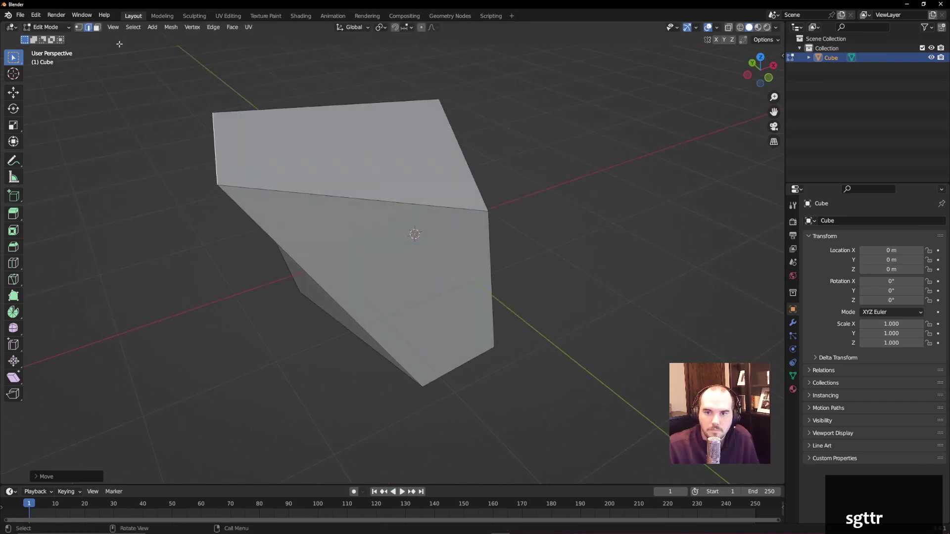
pyautogui.click(97, 26)
pyautogui.click(399, 170)
pyautogui.moveTo(399, 170); pyautogui.dragTo(360, 166, button='middle')
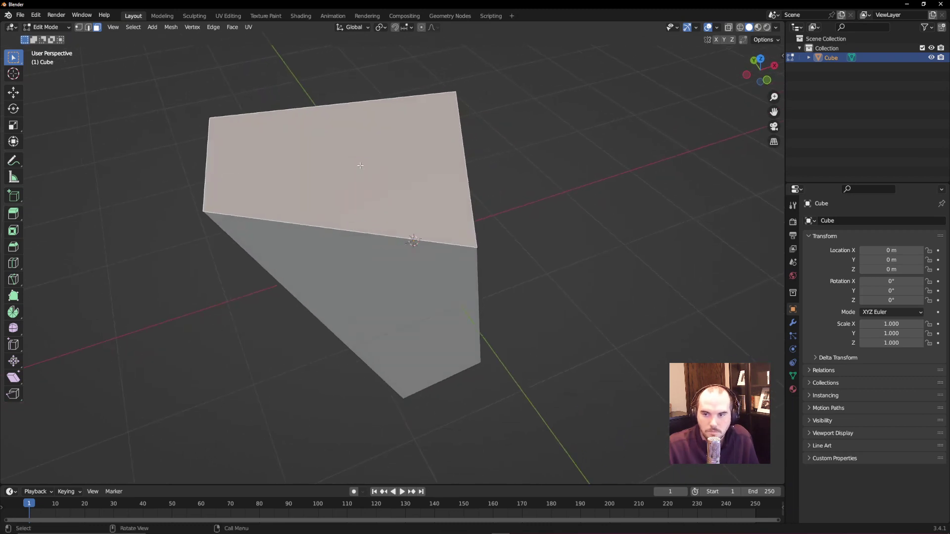
pyautogui.press('g')
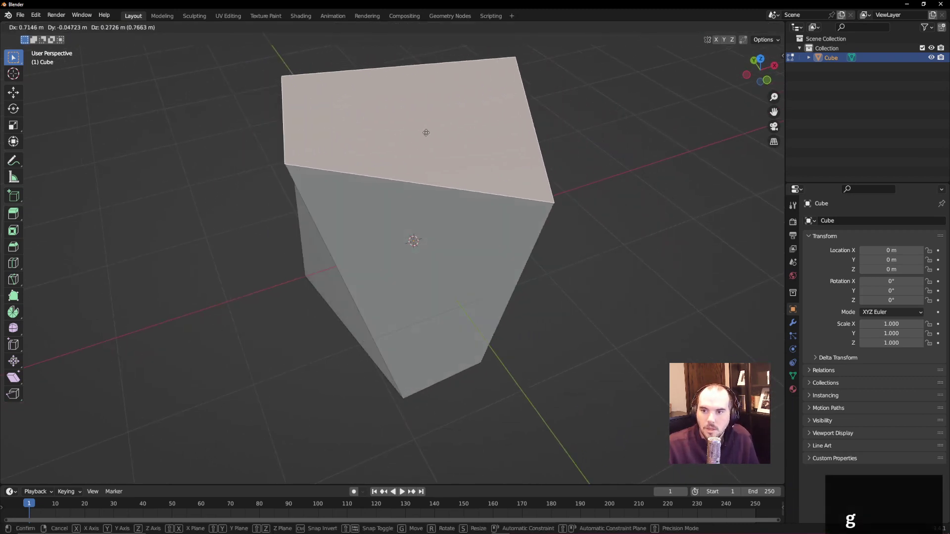
pyautogui.press('r')
pyautogui.click(412, 175)
# - Scale the selected top face down to about 0.1 of its size so the mesh tapers to a tip
pyautogui.press('s')
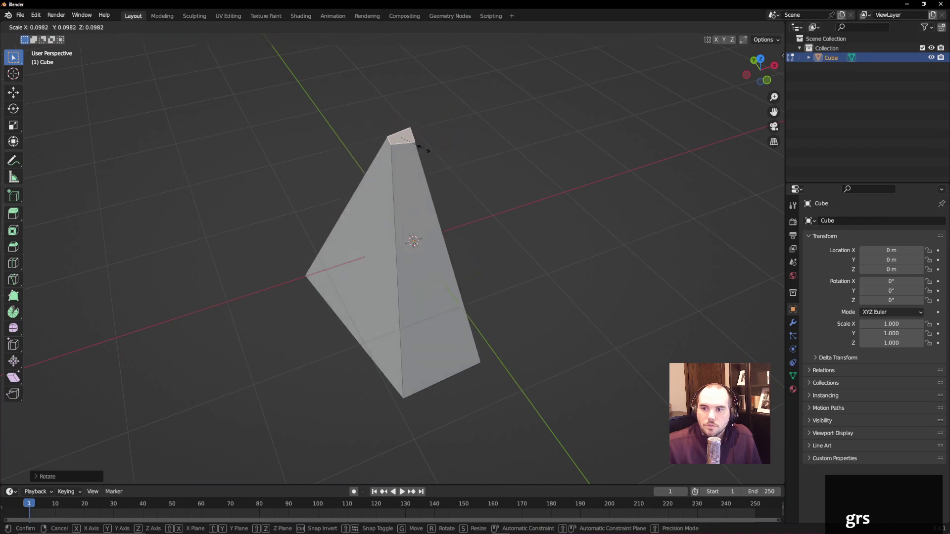
pyautogui.click(419, 144)
pyautogui.moveTo(419, 145); pyautogui.dragTo(511, 265, button='middle')
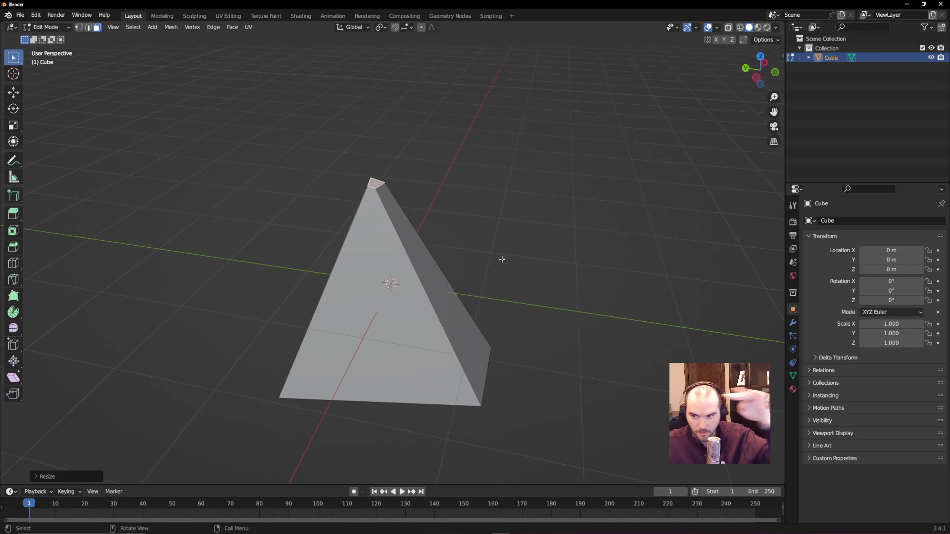
# - Cycle repeatedly through the vertex, edge and face selection modes
pyautogui.press('1')
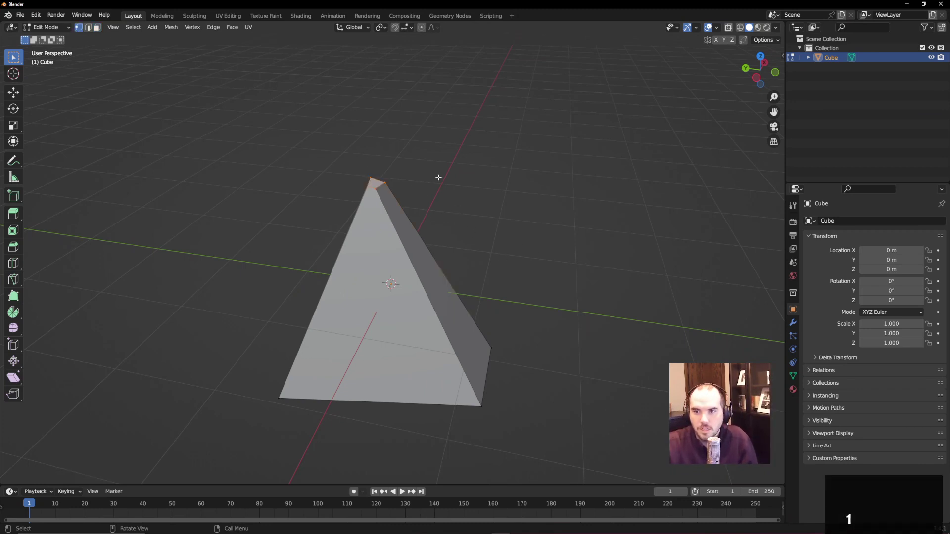
pyautogui.press('2')
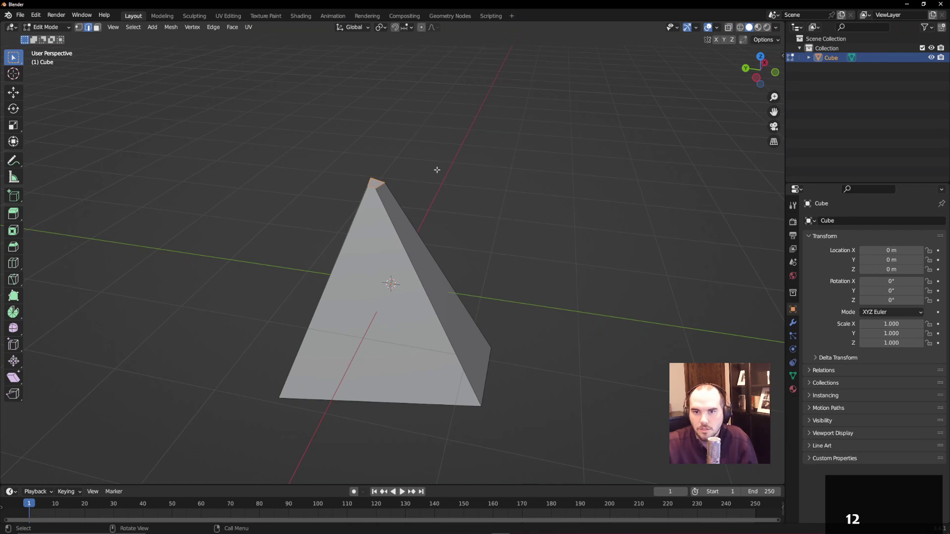
pyautogui.press('3')
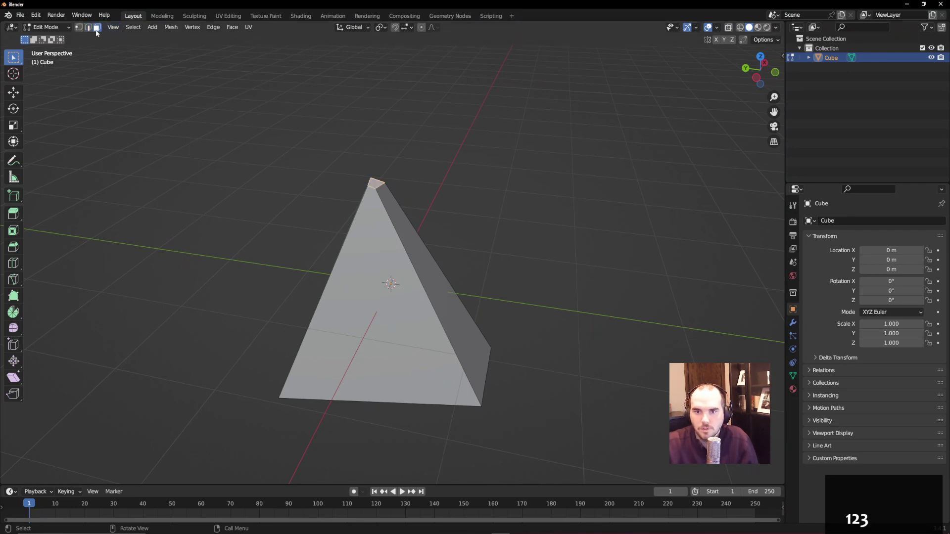
pyautogui.press('1')
pyautogui.press('2')
pyautogui.press('3')
pyautogui.press('1')
pyautogui.press('2')
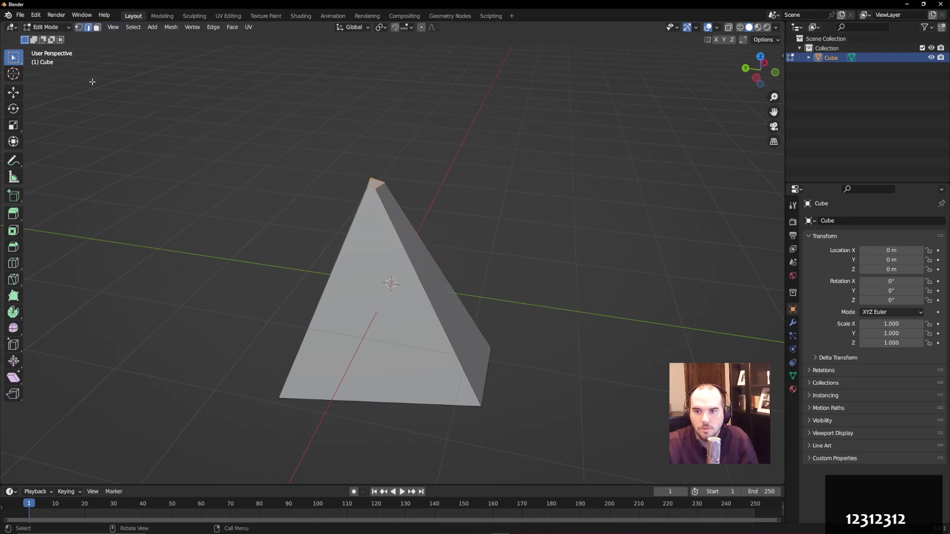
pyautogui.press('3')
pyautogui.press('1')
pyautogui.press('2')
pyautogui.press('3')
pyautogui.press('1')
pyautogui.press('2')
pyautogui.press('3')
pyautogui.press('1')
pyautogui.press('2')
pyautogui.press('3')
pyautogui.press('1')
pyautogui.press('2')
pyautogui.press('3')
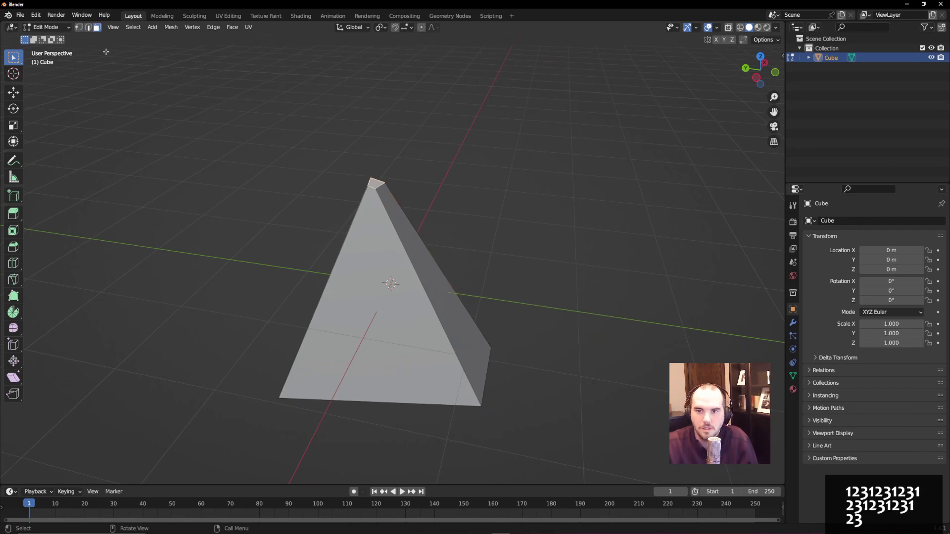
pyautogui.press('1')
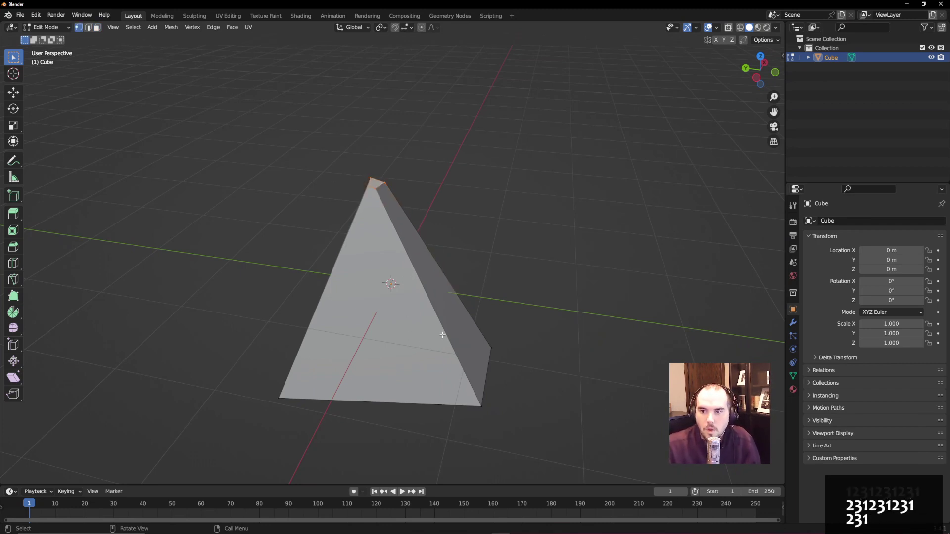
pyautogui.press('2')
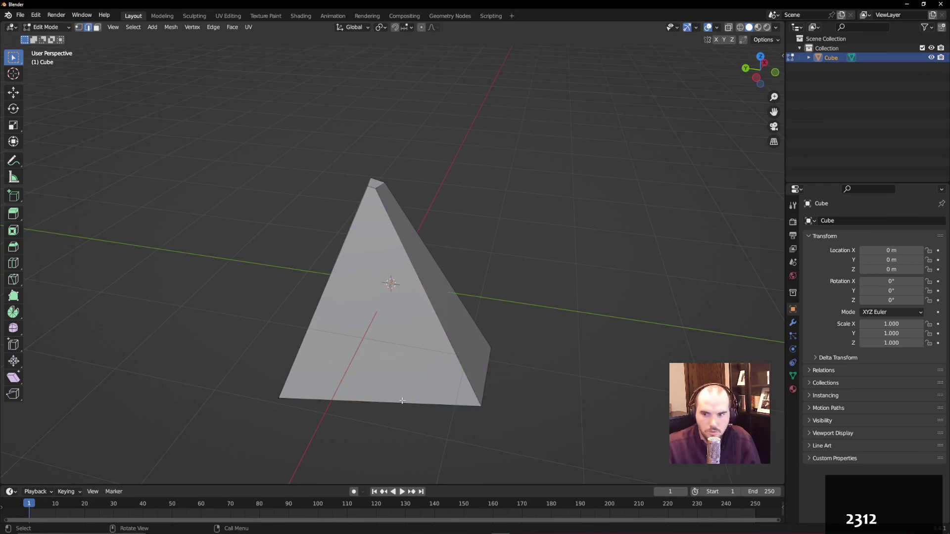
# - In face selection, pull the front face and the adjacent side face of the tapered mesh outward
pyautogui.press('3')
pyautogui.click(373, 382)
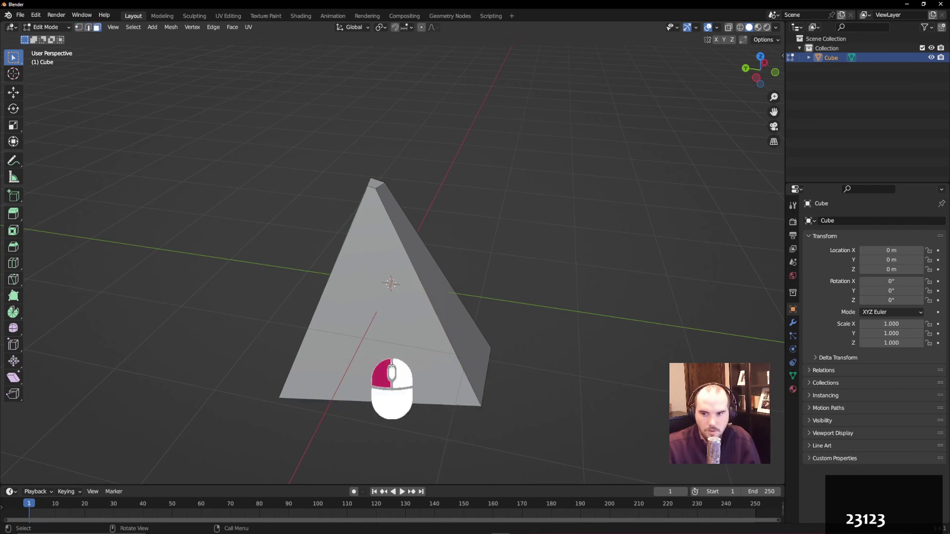
pyautogui.moveTo(373, 382); pyautogui.dragTo(357, 354, button='middle')
pyautogui.press('g')
pyautogui.click(212, 317)
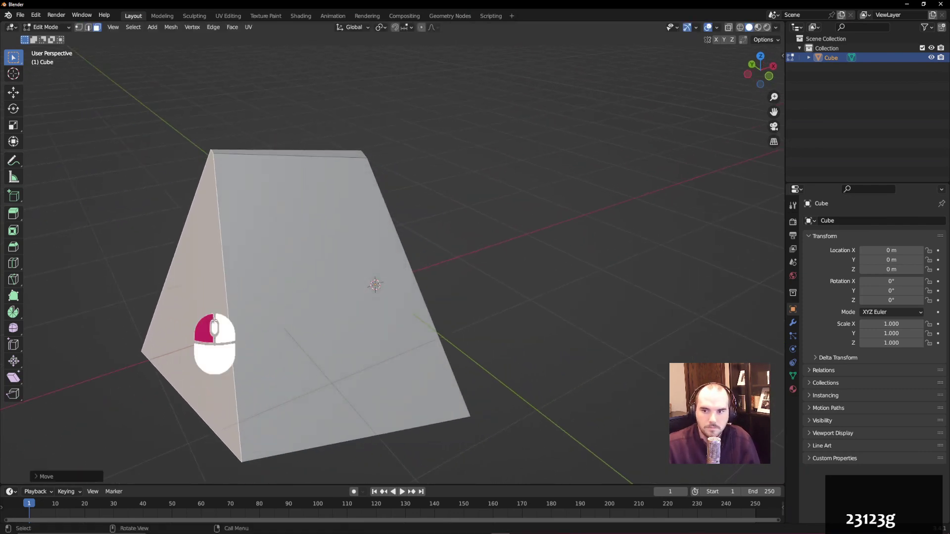
pyautogui.moveTo(212, 317); pyautogui.dragTo(359, 266, button='middle')
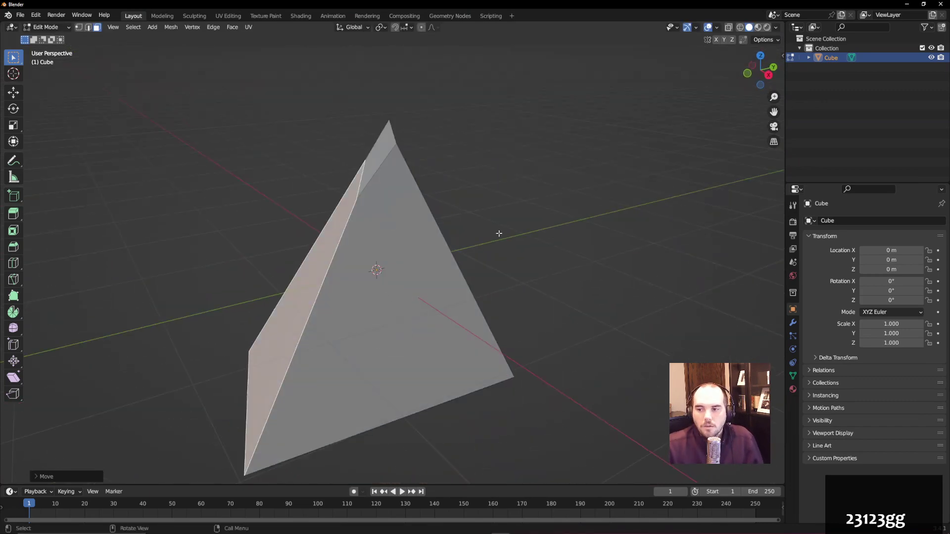
pyautogui.moveTo(417, 198); pyautogui.dragTo(544, 197, button='middle')
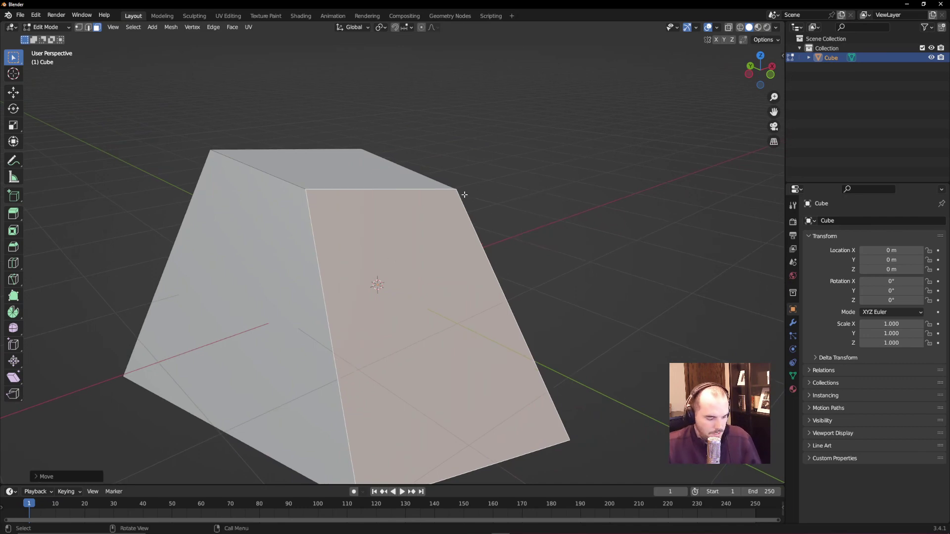
# - Return to Object Mode, delete the deformed cube and add a new cube mesh at the origin
pyautogui.press('Tab')
pyautogui.click(341, 205)
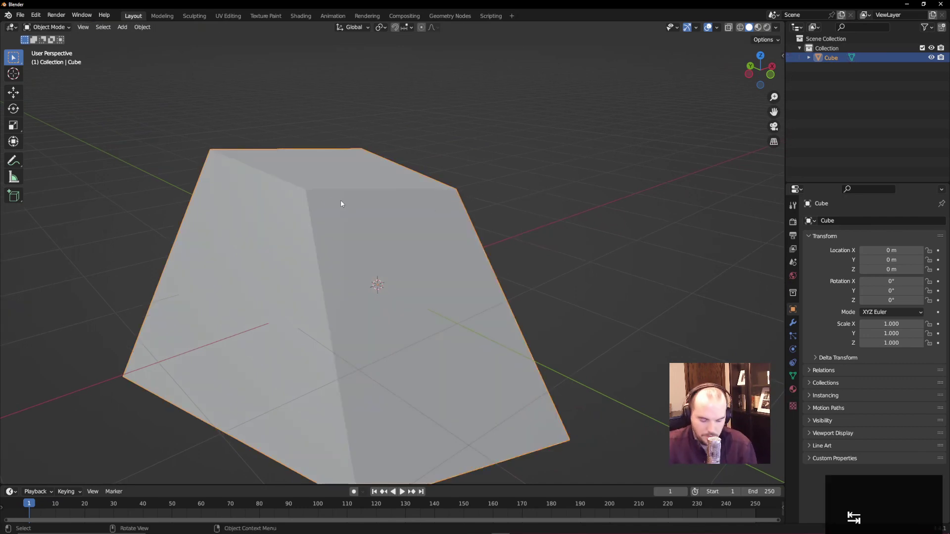
pyautogui.press('Delete')
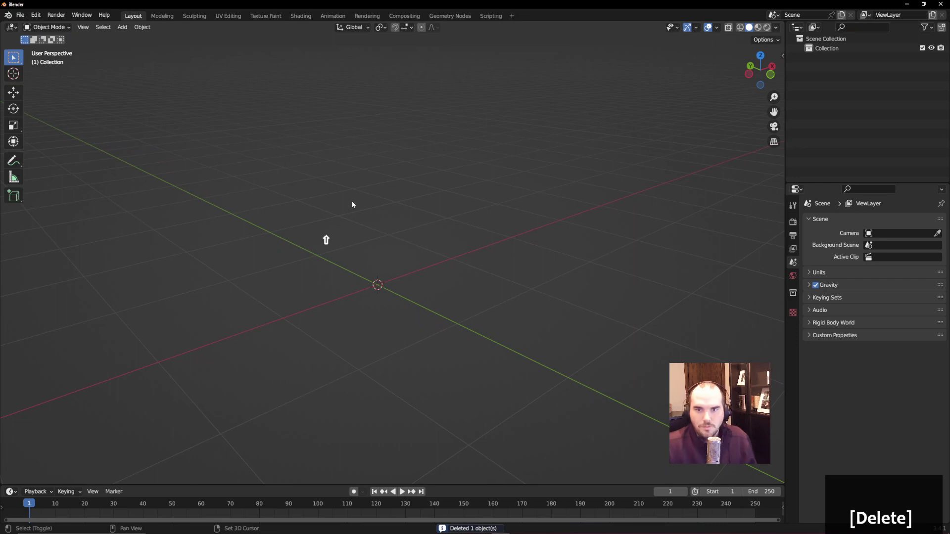
pyautogui.hotkey('shift', 'a')
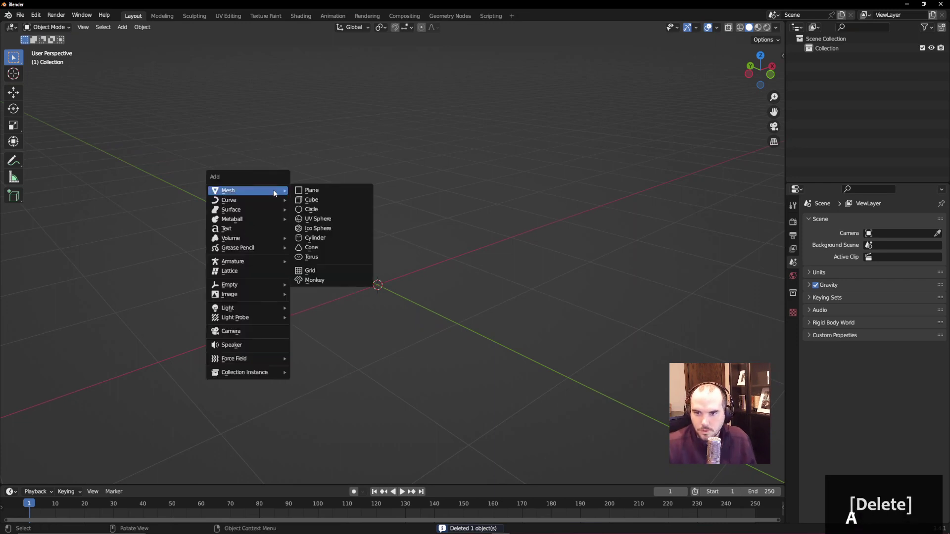
pyautogui.click(355, 203)
pyautogui.scroll(3, 432, 259)
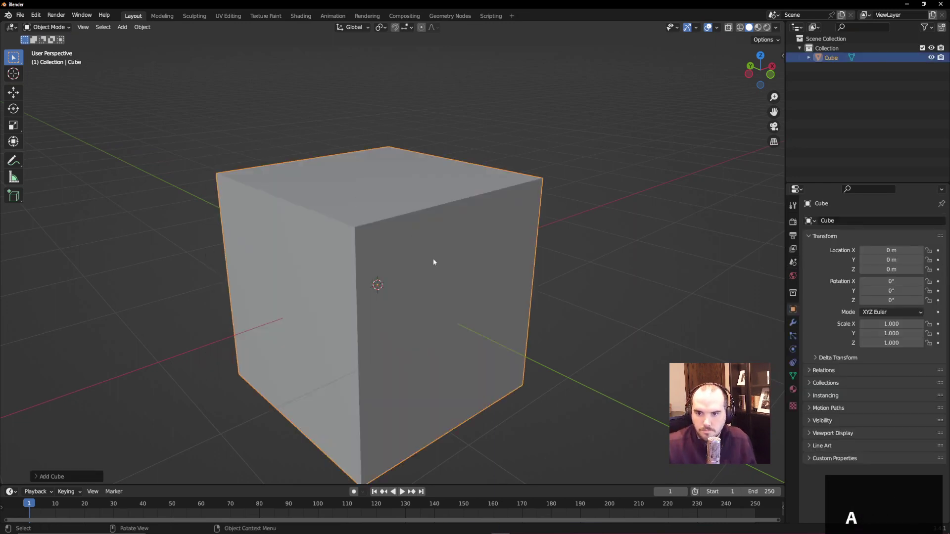
pyautogui.scroll(-3, 426, 241)
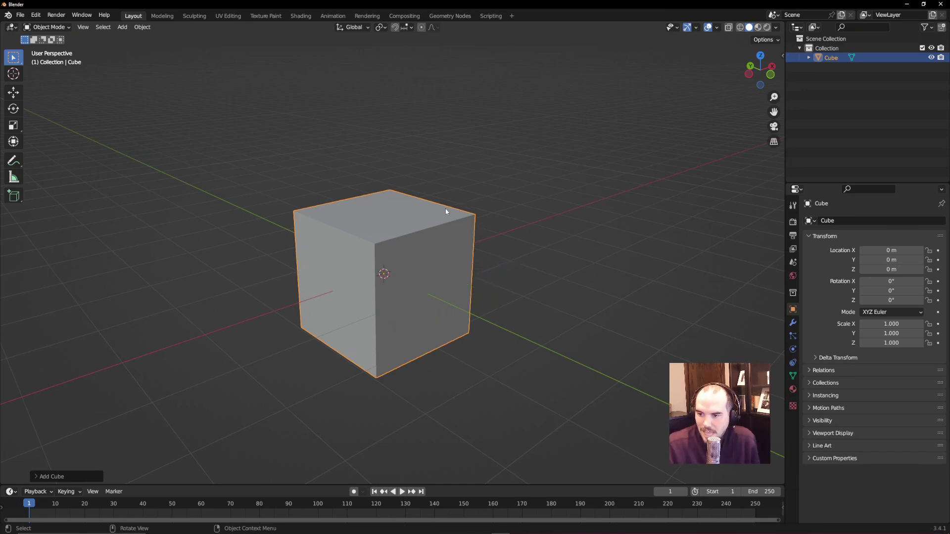
# - Enter Edit Mode and move the cube's whole mesh away from its origin
pyautogui.press('Tab')
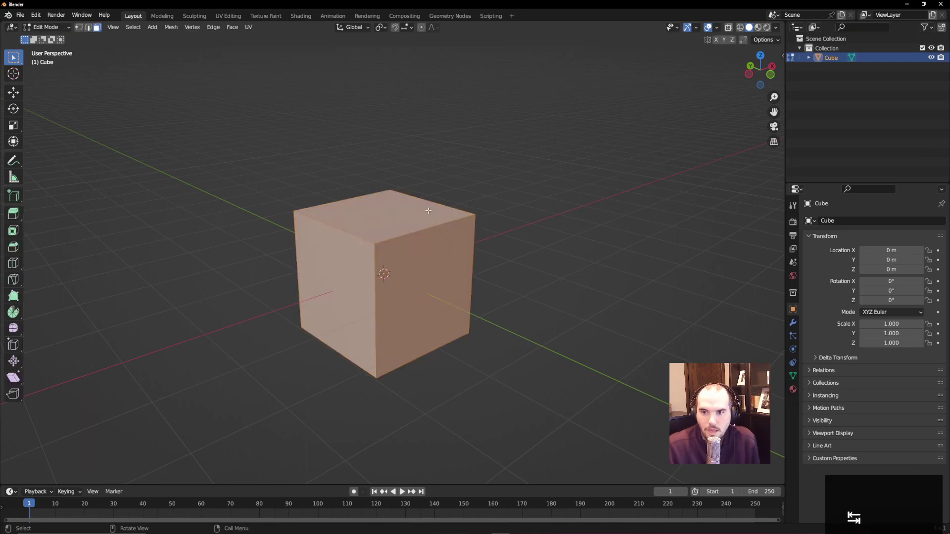
pyautogui.press('g')
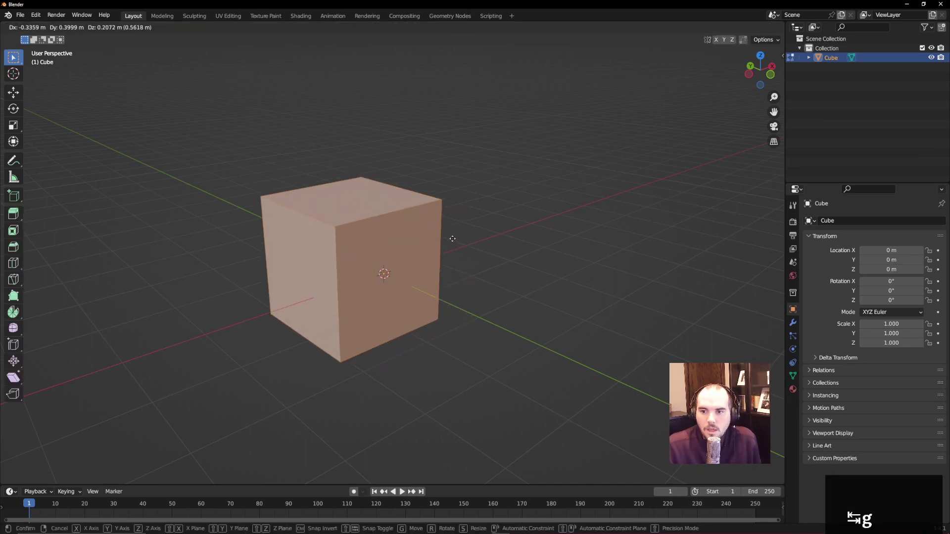
pyautogui.click(329, 227)
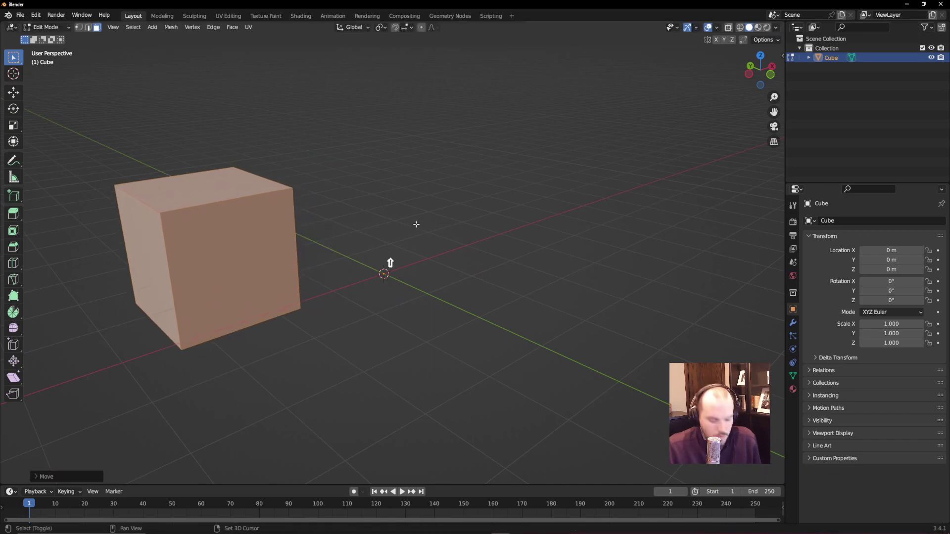
# - Add a monkey mesh inside the cube object in Edit Mode and move it away from the origin
pyautogui.hotkey('shift', 'a')
pyautogui.hotkey('shift', 'a')
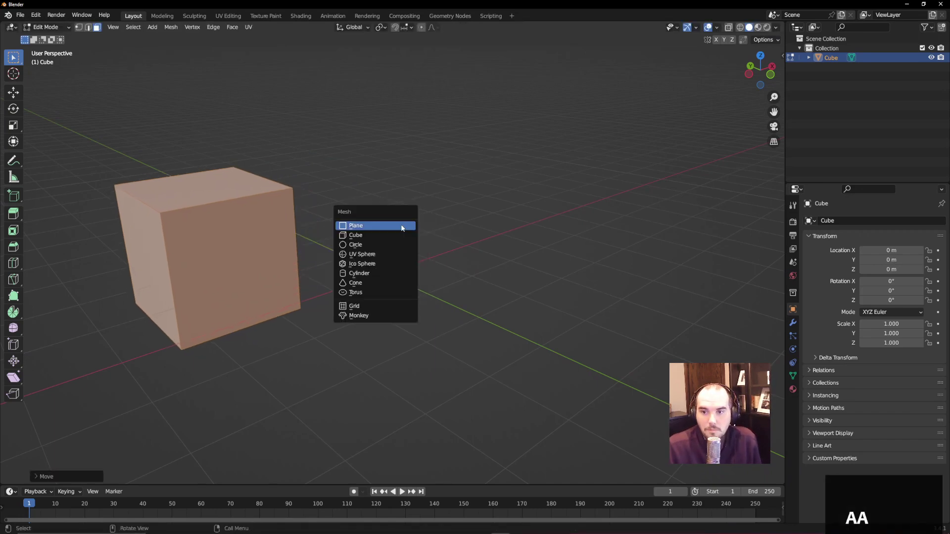
pyautogui.click(360, 316)
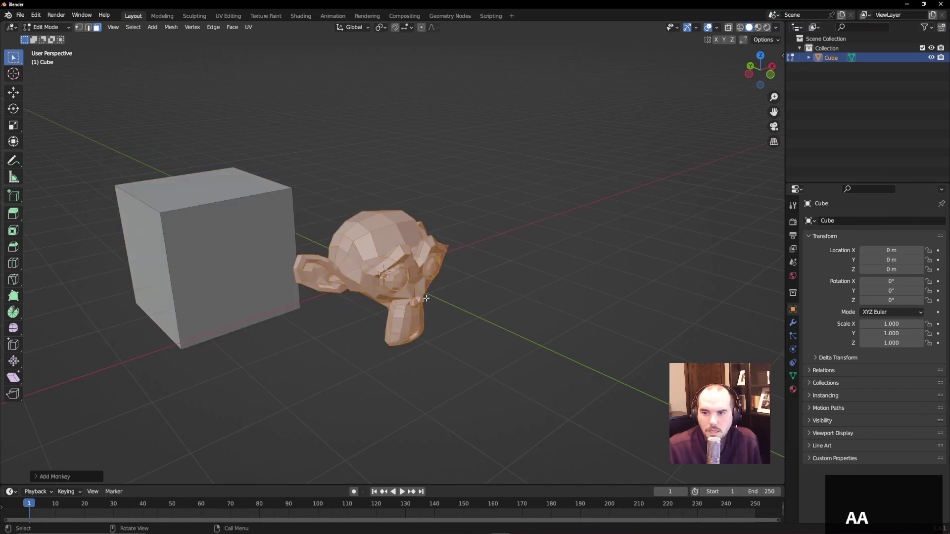
pyautogui.press('g')
pyautogui.click(487, 257)
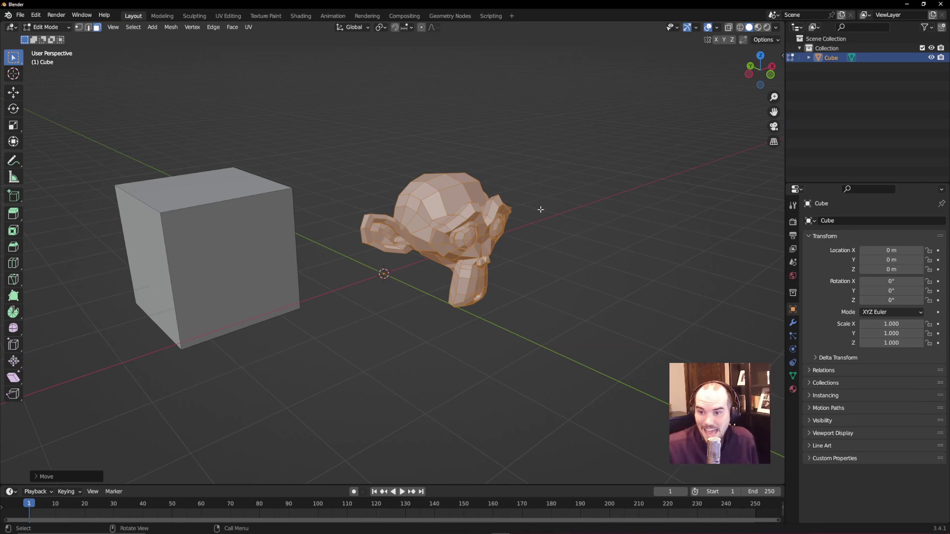
# - Switch to Object Mode, then move the combined cube-and-monkey object upward and rotate it freely
pyautogui.press('Tab')
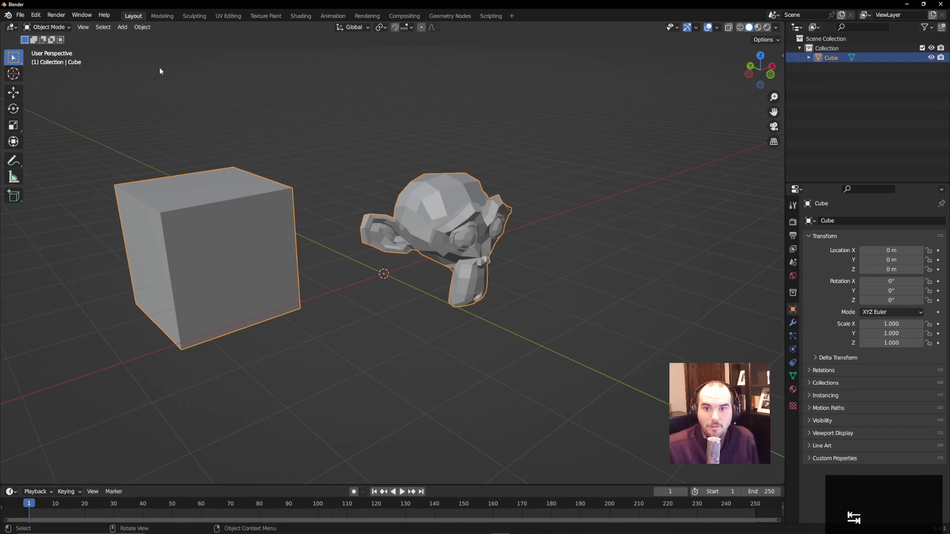
pyautogui.moveTo(465, 203); pyautogui.dragTo(455, 326, button='middle')
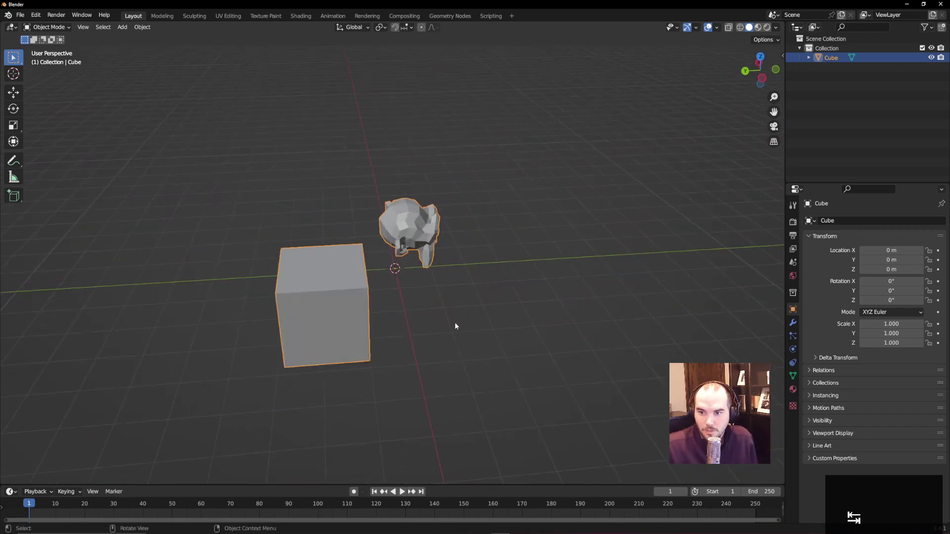
pyautogui.press('g')
pyautogui.click(470, 235)
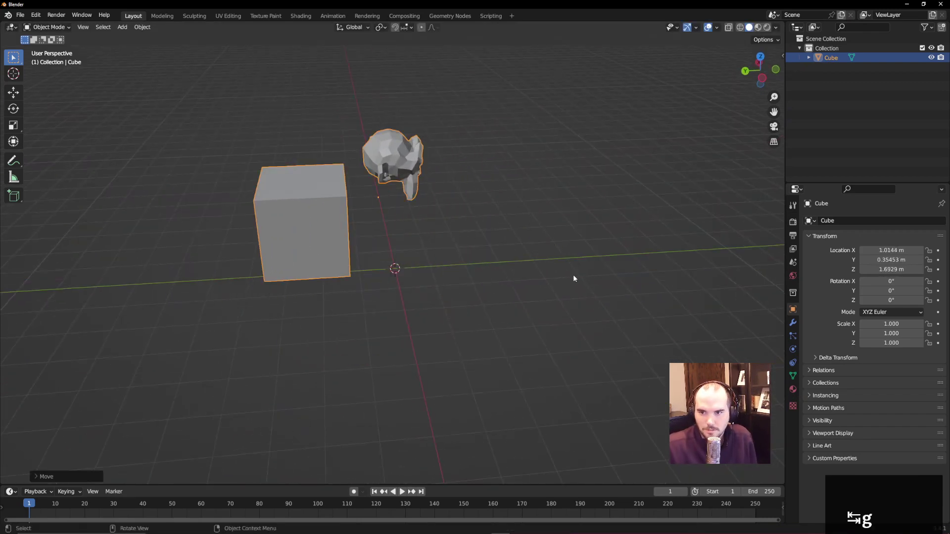
pyautogui.press('r')
pyautogui.click(424, 195)
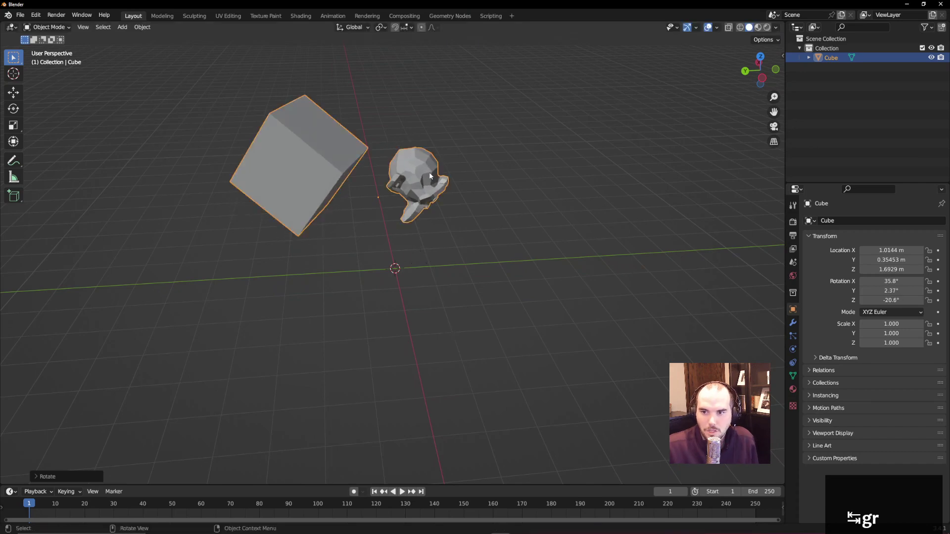
# - Check the Cube object's entry in the Outliner by expanding and collapsing it
pyautogui.click(808, 58)
pyautogui.click(808, 59)
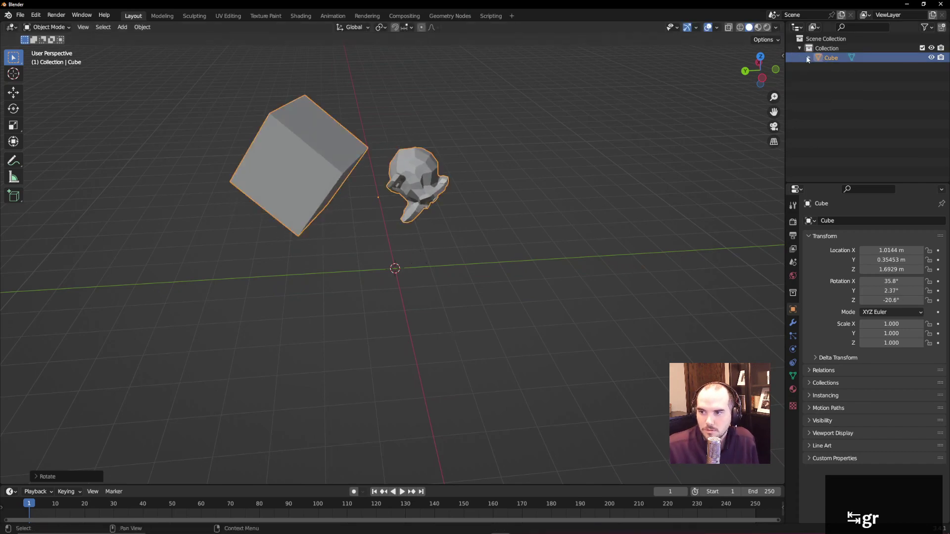
pyautogui.moveTo(495, 174); pyautogui.dragTo(504, 143, button='middle')
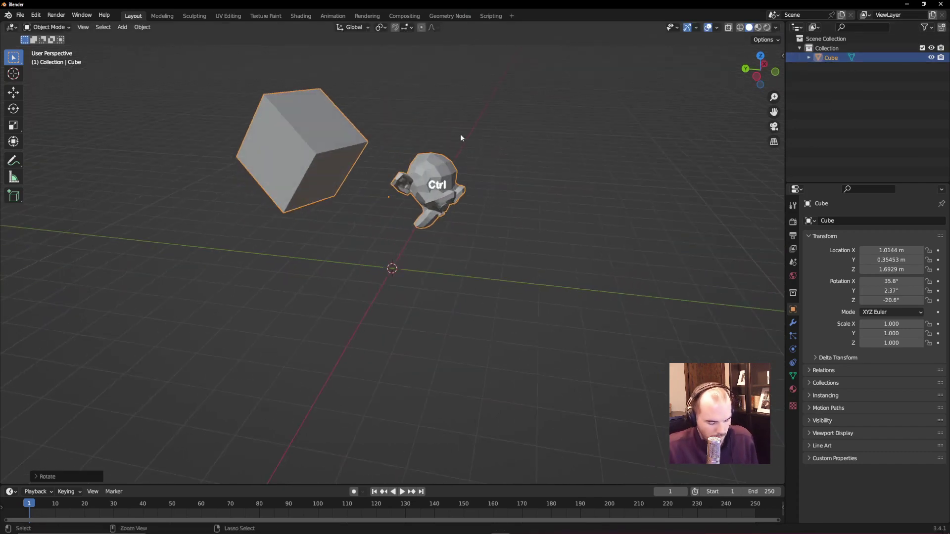
# - Undo the object transforms, the monkey mesh and the cube's mesh move, and return to Edit Mode on the cube
pyautogui.hotkey('ctrl', 'z')
pyautogui.hotkey('ctrl', 'z')
pyautogui.hotkey('ctrl', 'z')
pyautogui.hotkey('ctrl', 'z')
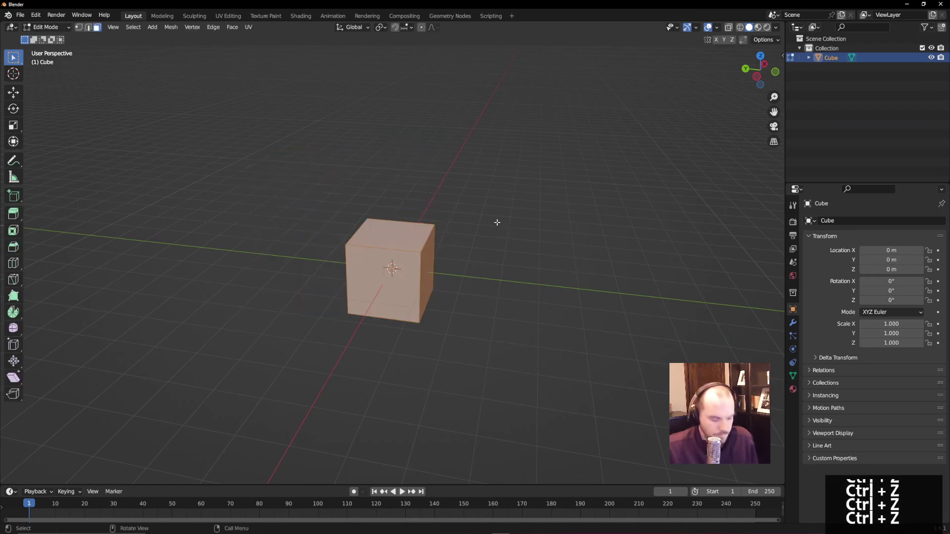
pyautogui.hotkey('ctrl', 'z')
pyautogui.moveTo(475, 237); pyautogui.dragTo(407, 244, button='middle')
pyautogui.press('Tab')
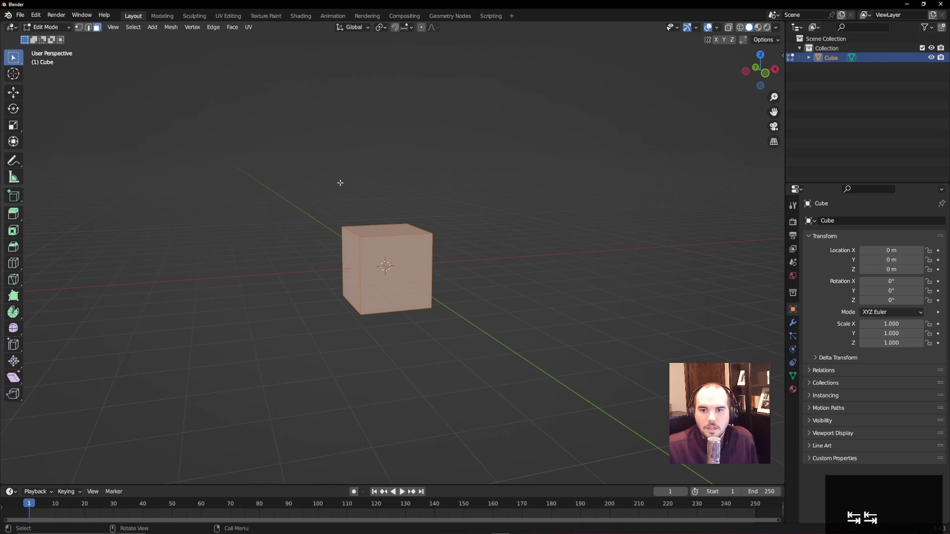
# - Clear the cube's selection, activate the Extrude Region tool, and try selecting a side face before selecting the top face
pyautogui.moveTo(458, 180); pyautogui.dragTo(241, 271, button='middle')
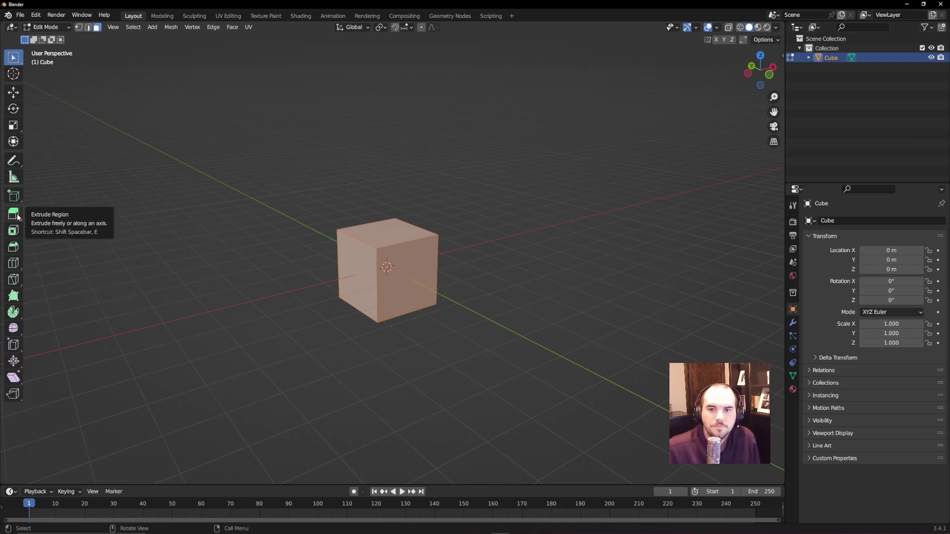
pyautogui.click(127, 218)
pyautogui.click(14, 216)
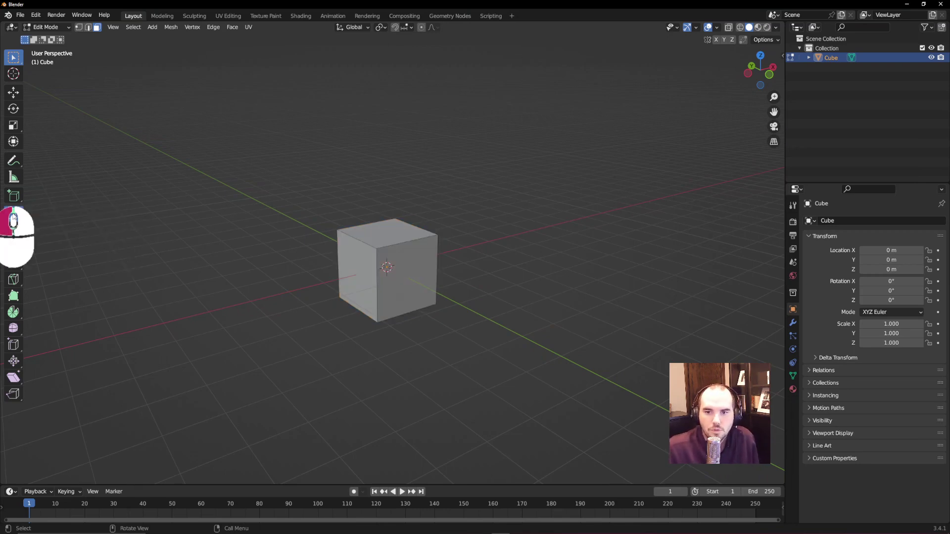
pyautogui.moveTo(369, 226); pyautogui.dragTo(223, 167, button='middle')
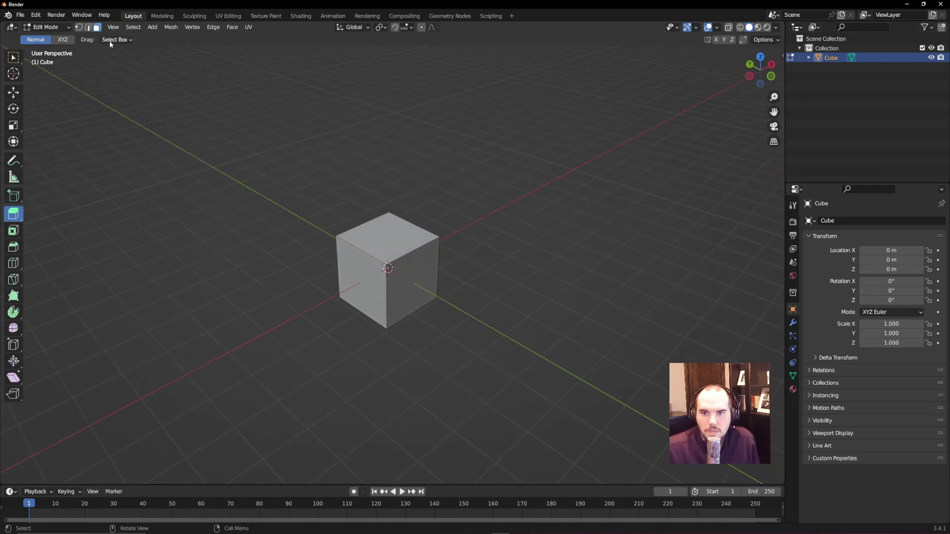
pyautogui.click(386, 238)
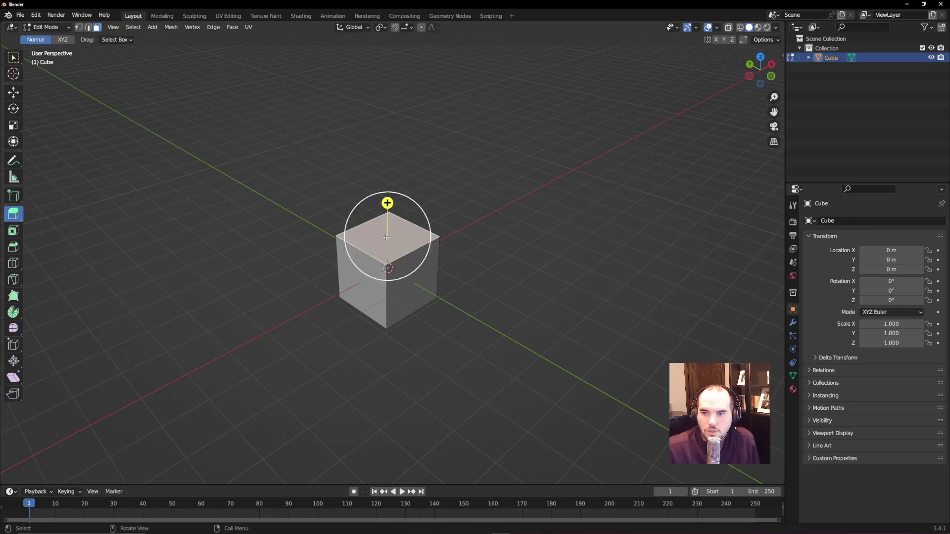
pyautogui.moveTo(418, 262); pyautogui.dragTo(376, 304, button='middle')
pyautogui.click(376, 305)
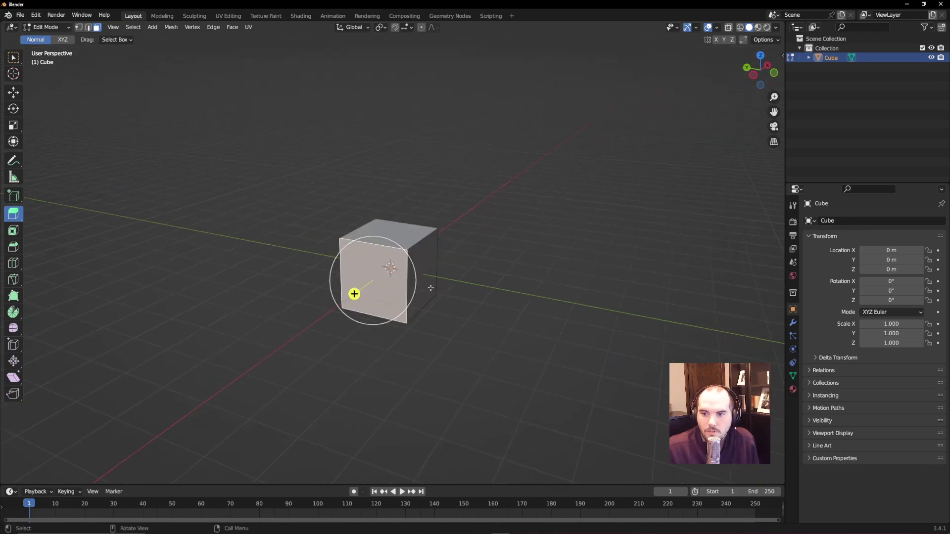
pyautogui.click(418, 238)
# - Extrude the cube's top face straight up by about one cube height
pyautogui.scroll(4, 471, 263)
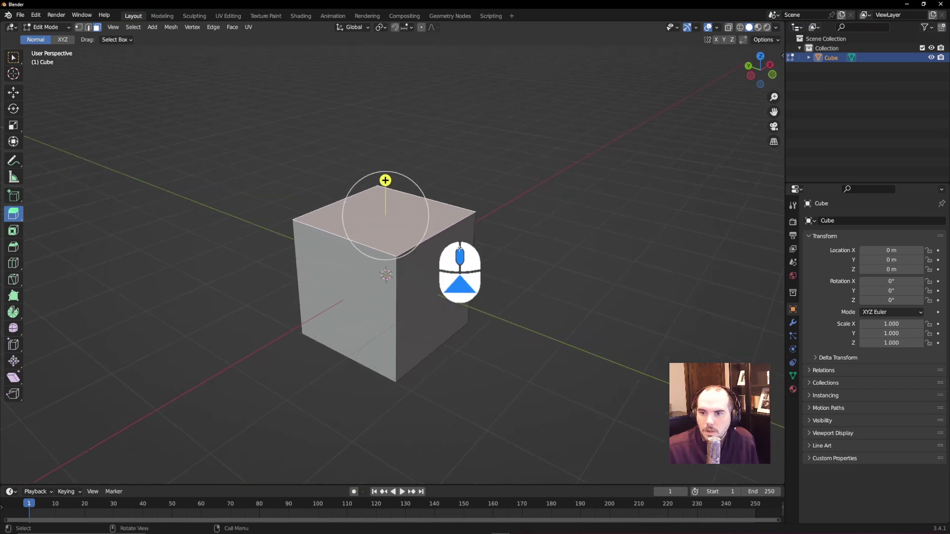
pyautogui.scroll(3, 425, 287)
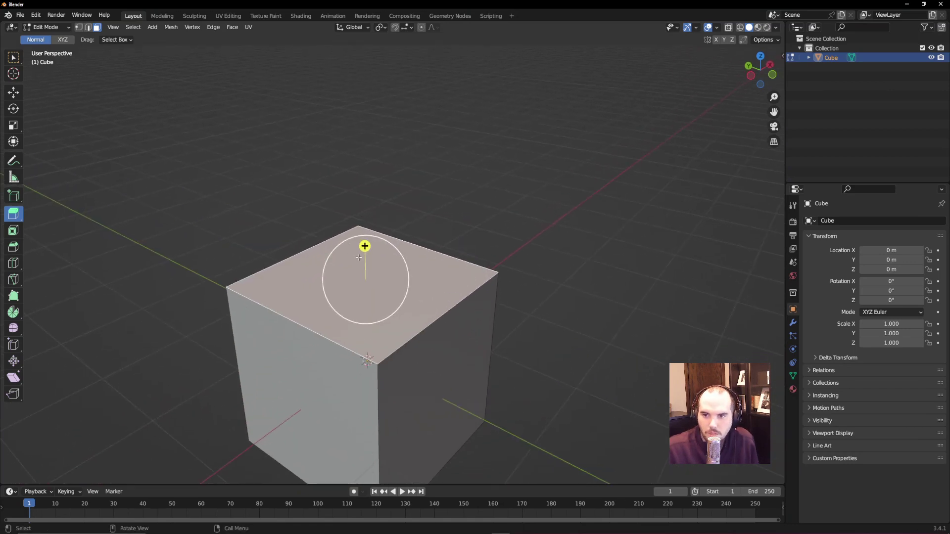
pyautogui.moveTo(425, 286); pyautogui.dragTo(438, 255, button='middle')
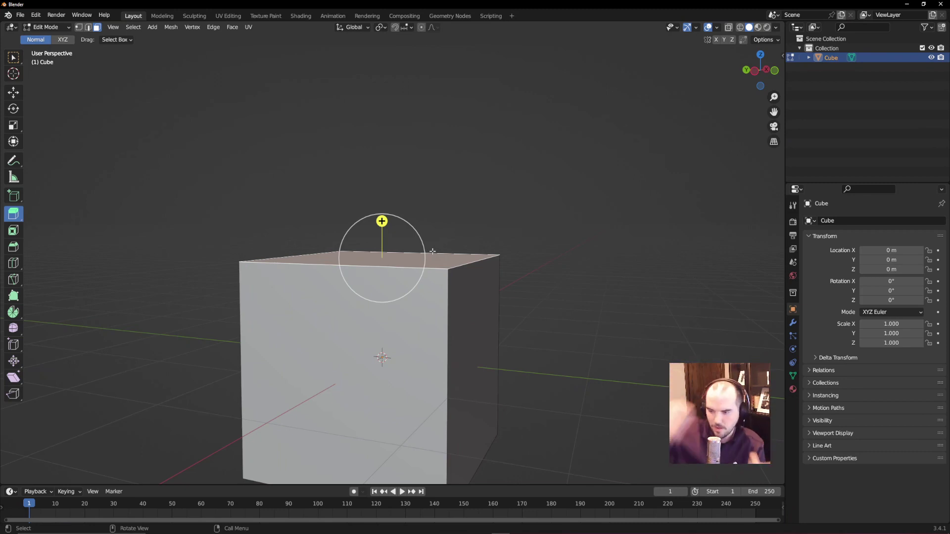
pyautogui.moveTo(381, 221); pyautogui.dragTo(388, 70)
# - Examine the extruded column from several angles, including the edge running around its middle
pyautogui.moveTo(430, 178); pyautogui.dragTo(459, 224, button='middle')
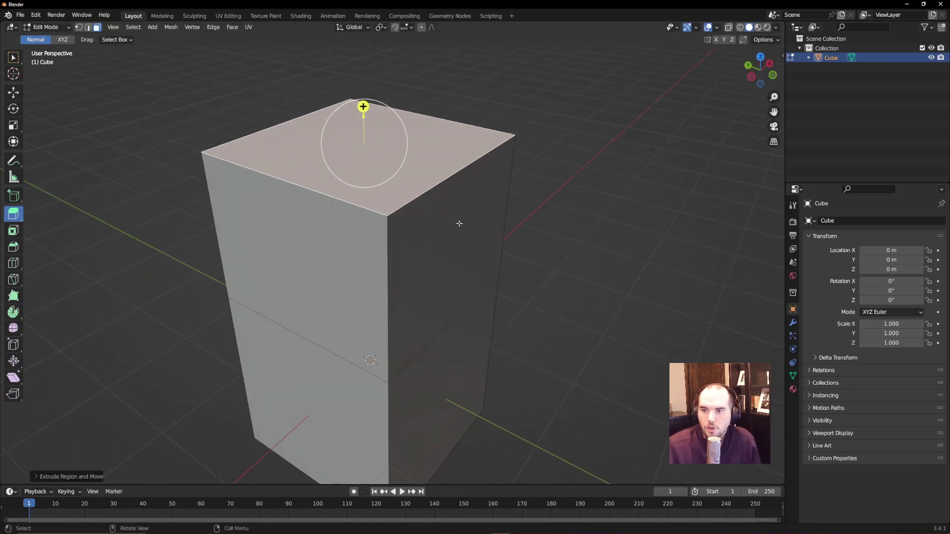
pyautogui.moveTo(388, 294); pyautogui.dragTo(439, 266, button='middle')
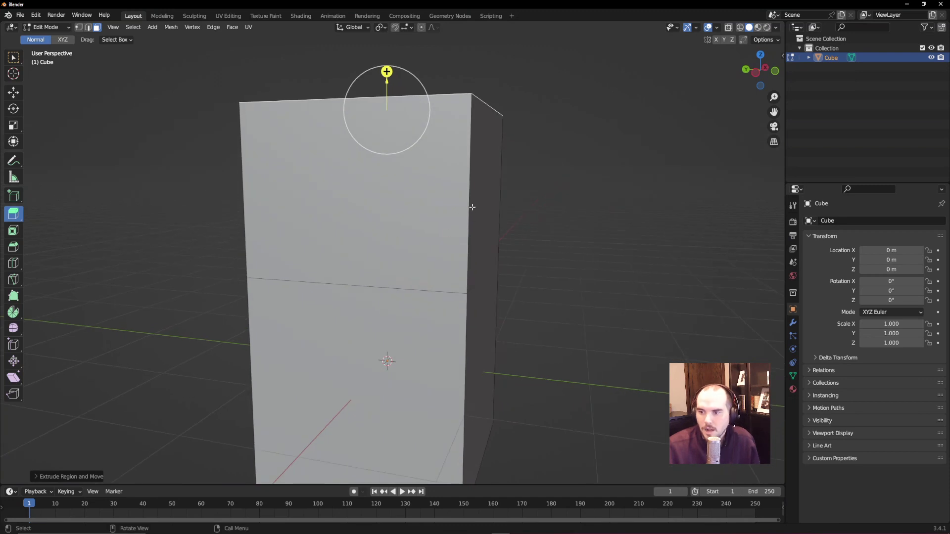
pyautogui.moveTo(472, 207); pyautogui.dragTo(424, 246, button='middle')
pyautogui.scroll(6, 356, 312)
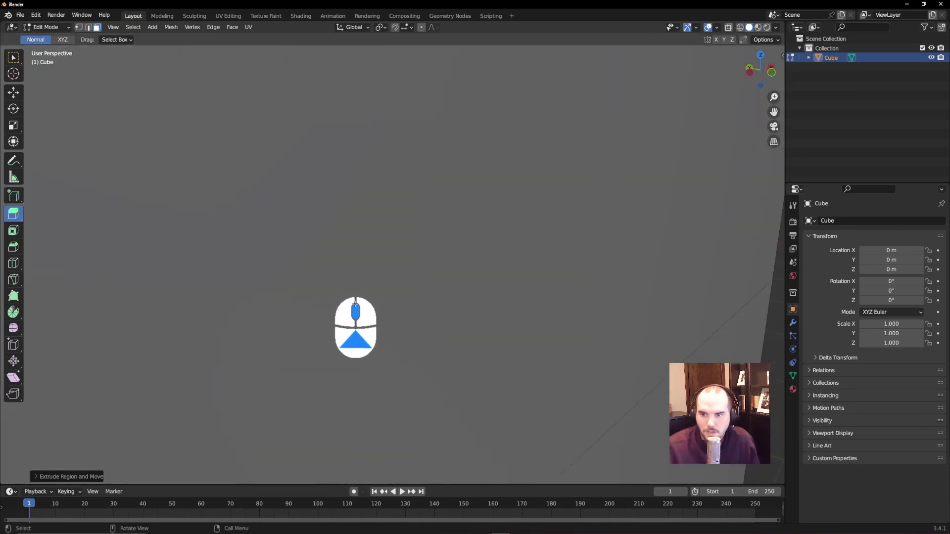
pyautogui.scroll(5, 355, 312)
pyautogui.moveTo(374, 318); pyautogui.dragTo(333, 237, button='middle')
pyautogui.scroll(3, 377, 255)
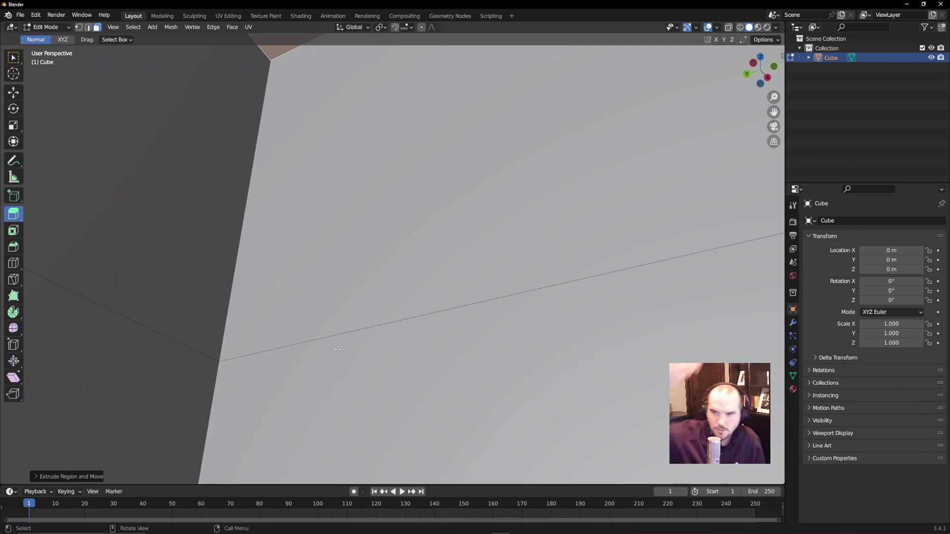
pyautogui.scroll(-8, 383, 273)
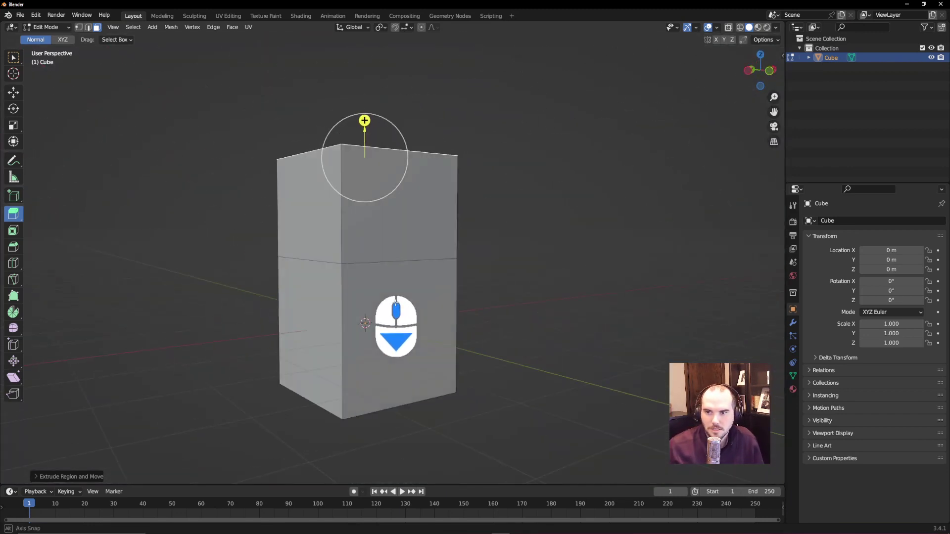
pyautogui.moveTo(403, 276); pyautogui.dragTo(435, 280, button='middle')
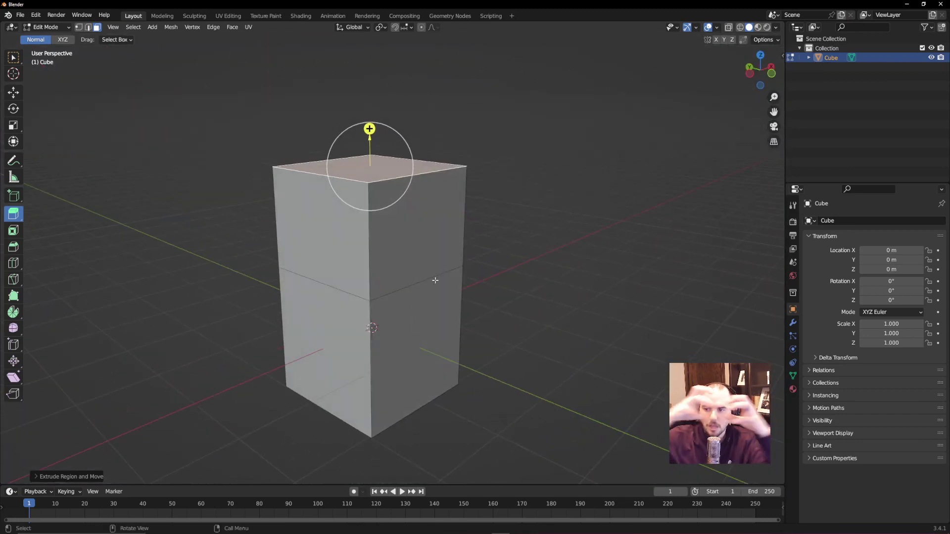
# - Extrude an upper side face of the column outward, then extrude the adjacent side face of the new block
pyautogui.click(445, 236)
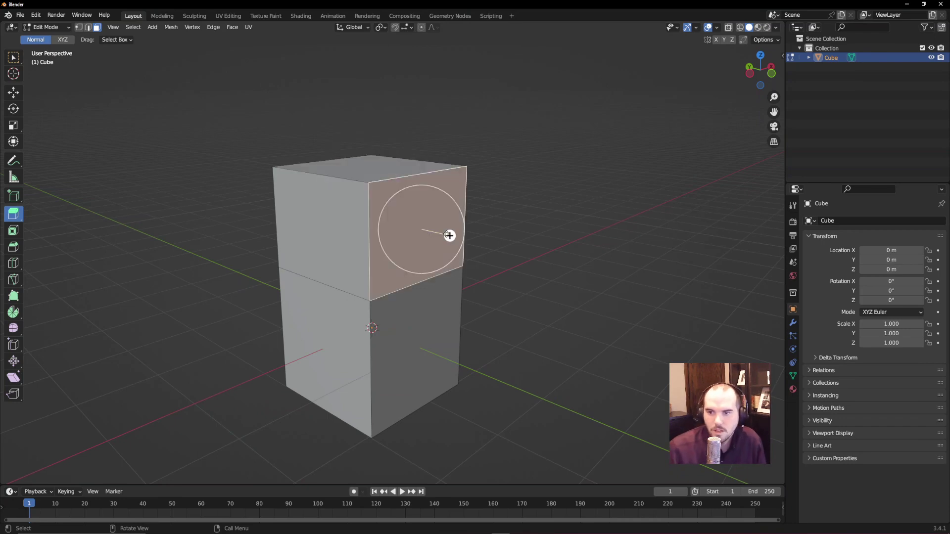
pyautogui.moveTo(450, 236); pyautogui.dragTo(545, 257)
pyautogui.hotkey('ctrl', 'z')
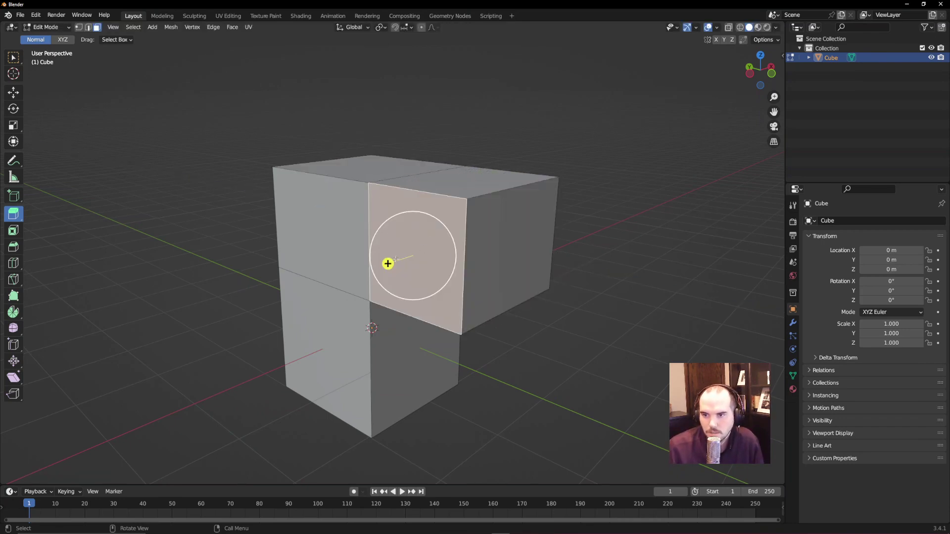
pyautogui.moveTo(388, 263); pyautogui.dragTo(296, 280)
pyautogui.moveTo(295, 280); pyautogui.dragTo(407, 227, button='middle')
# - Extrude the column's opposite upper side face outward, then extrude the top face of that new block upward
pyautogui.click(407, 227)
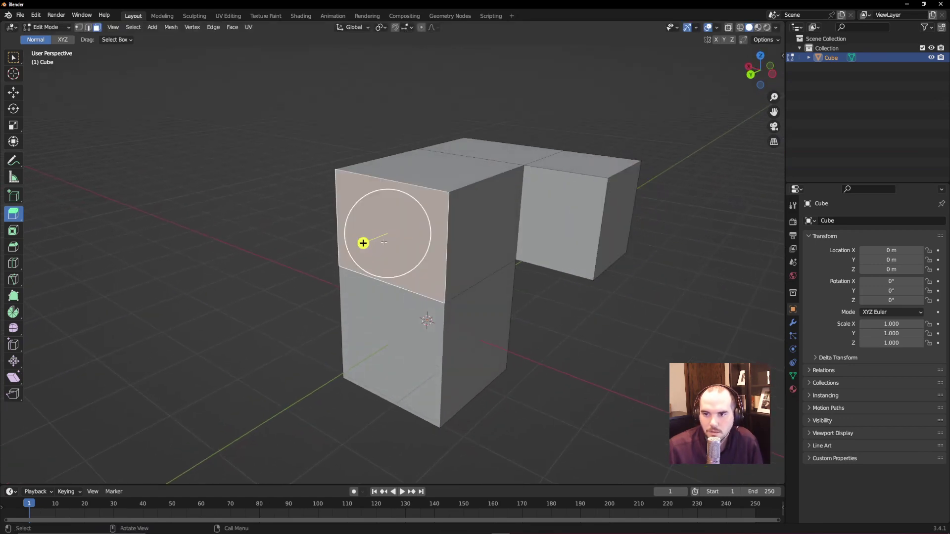
pyautogui.moveTo(363, 242); pyautogui.dragTo(279, 282)
pyautogui.click(334, 206)
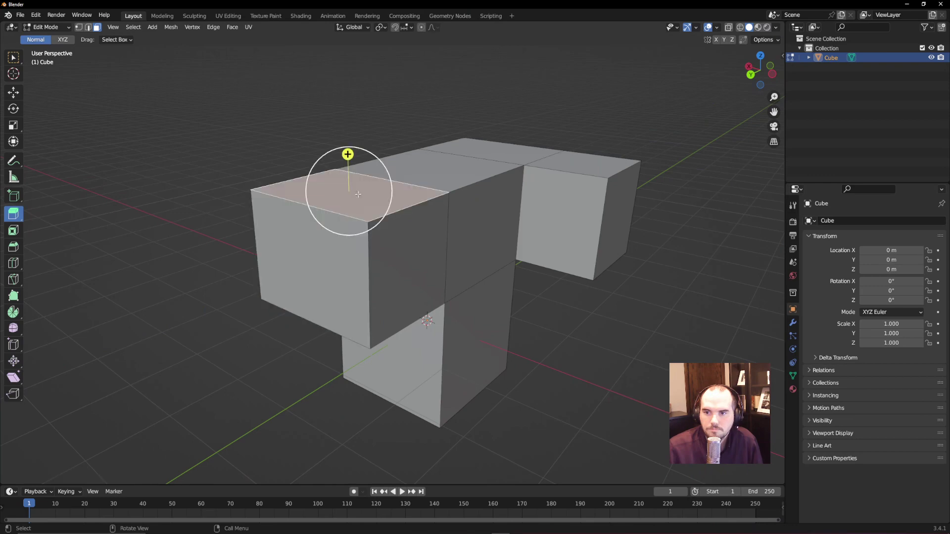
pyautogui.moveTo(348, 153); pyautogui.dragTo(350, 49)
# - Extrude a side face of the raised block outward, then extrude the end face of the lower arm to lengthen it
pyautogui.keyDown('shift'); pyautogui.moveTo(350, 49); pyautogui.dragTo(466, 126, button='middle'); pyautogui.keyUp('shift')
pyautogui.click(466, 126)
pyautogui.moveTo(439, 144); pyautogui.dragTo(413, 151)
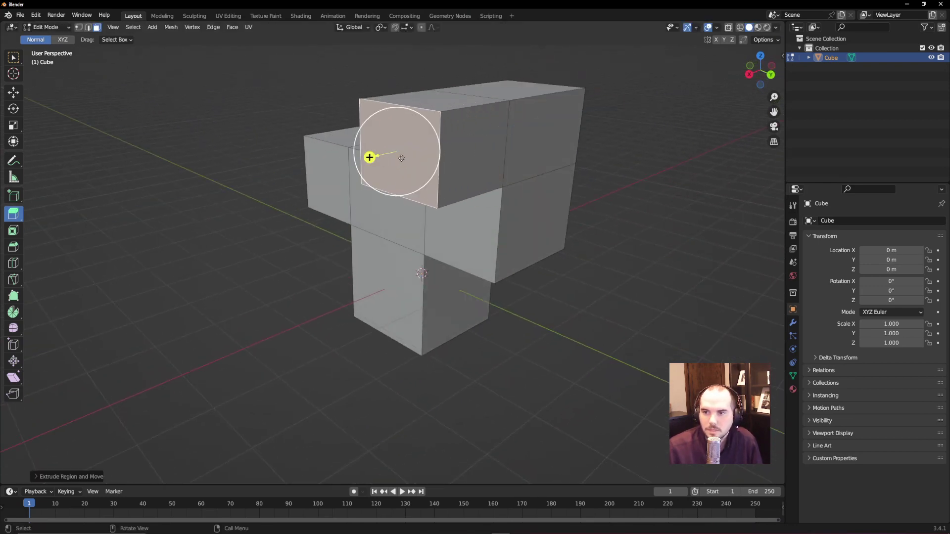
pyautogui.moveTo(413, 151); pyautogui.dragTo(247, 173, button='middle')
pyautogui.click(98, 295)
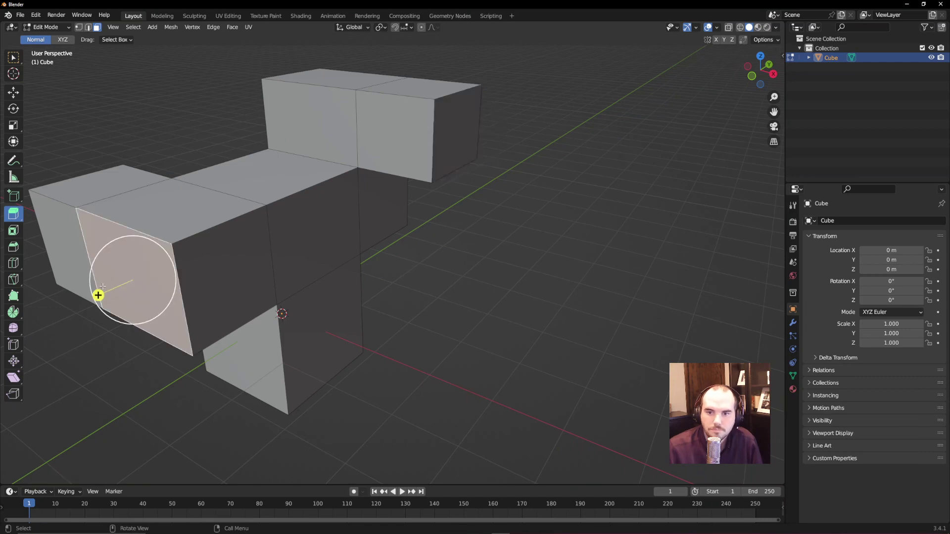
pyautogui.moveTo(97, 295); pyautogui.dragTo(2, 331)
pyautogui.keyDown('shift'); pyautogui.moveTo(359, 216); pyautogui.dragTo(368, 213, button='middle'); pyautogui.keyUp('shift')
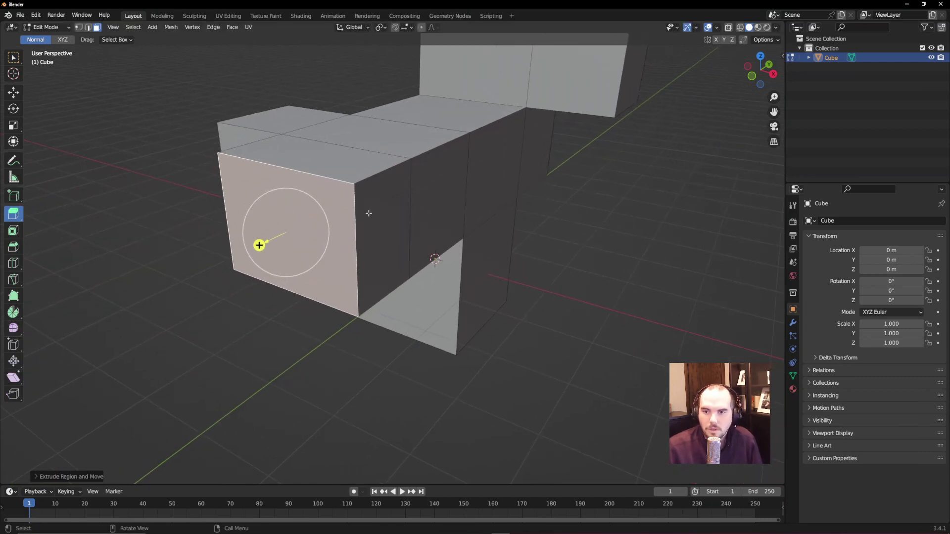
# - Move the lengthened arm's end face, rotate it into a diamond orientation, and scale it down
pyautogui.press('g')
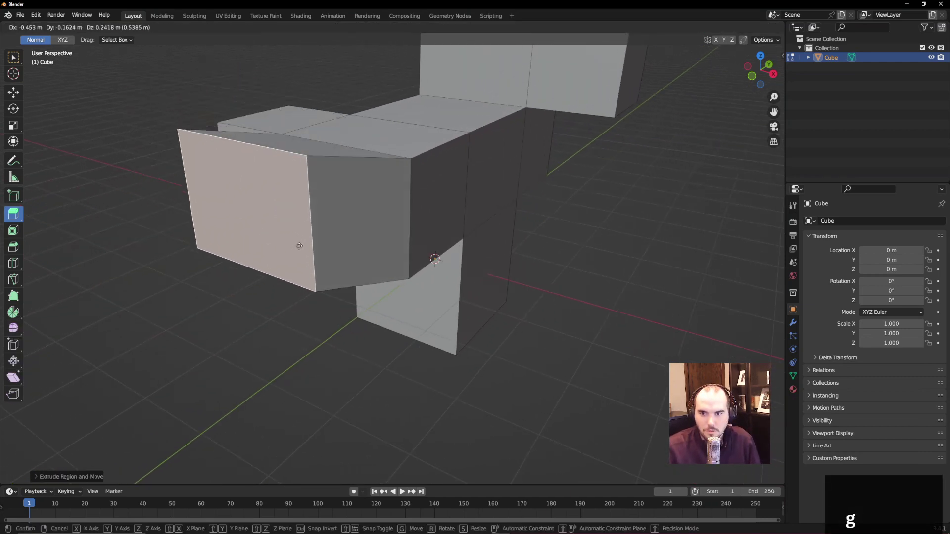
pyautogui.press('r')
pyautogui.click(104, 257)
pyautogui.scroll(3, 104, 257)
pyautogui.scroll(-2, 157, 229)
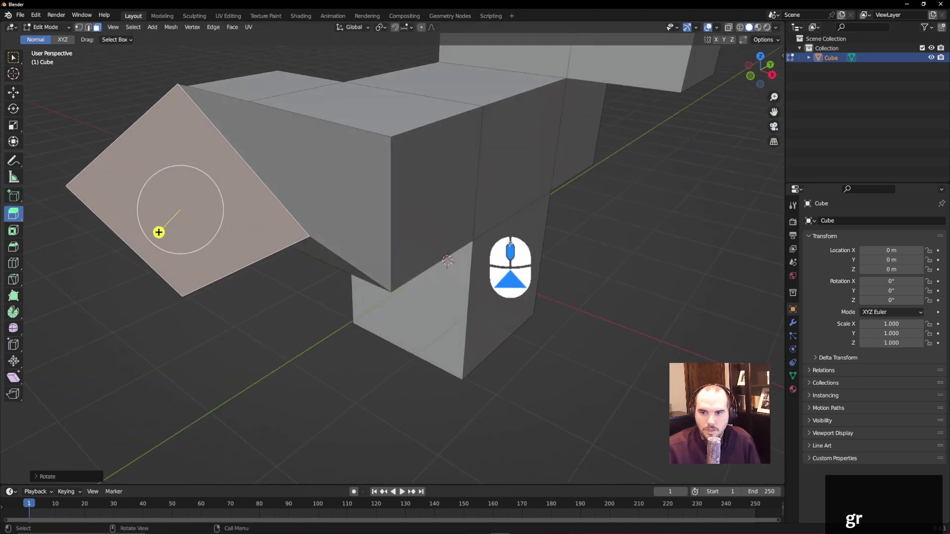
pyautogui.press('s')
pyautogui.click(256, 291)
# - Extrude the end face of the neighbouring arm, scale it down into a narrow tip, and move it upward
pyautogui.moveTo(296, 234); pyautogui.dragTo(308, 213, button='middle')
pyautogui.press('e')
pyautogui.click(187, 256)
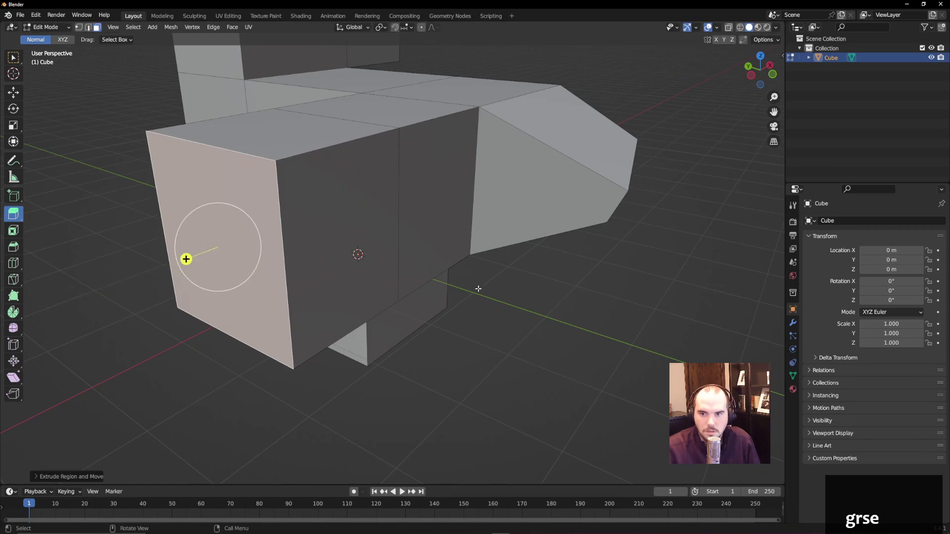
pyautogui.press('s')
pyautogui.click(187, 255)
pyautogui.press('g')
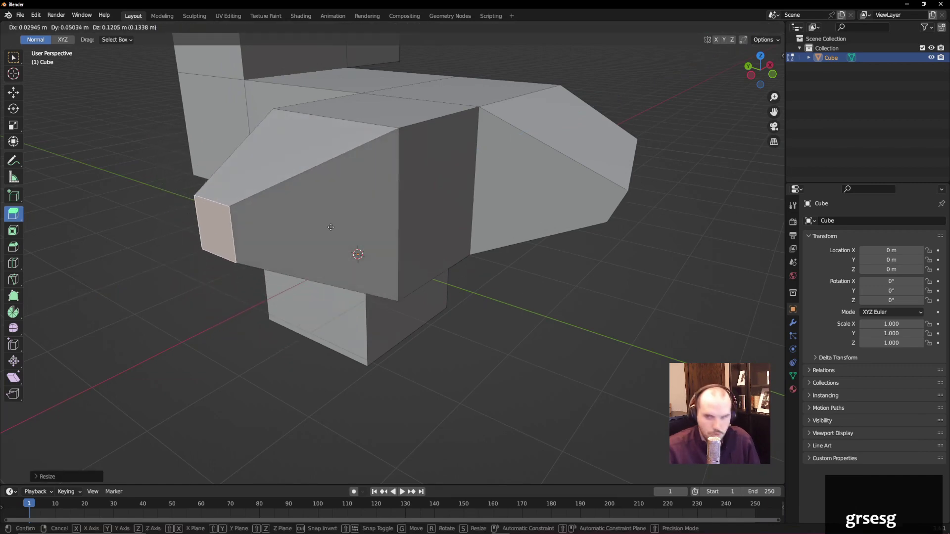
pyautogui.click(254, 128)
# - Extrude the large side face on the opposite side of the mesh by about 1.35 m and scale it up
pyautogui.moveTo(255, 128); pyautogui.dragTo(645, 146, button='middle')
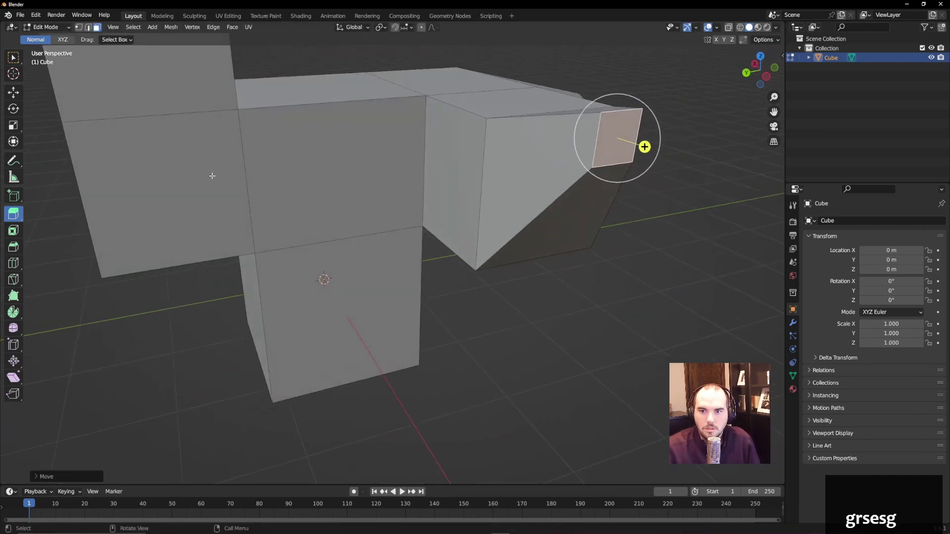
pyautogui.click(170, 207)
pyautogui.press('e')
pyautogui.click(180, 292)
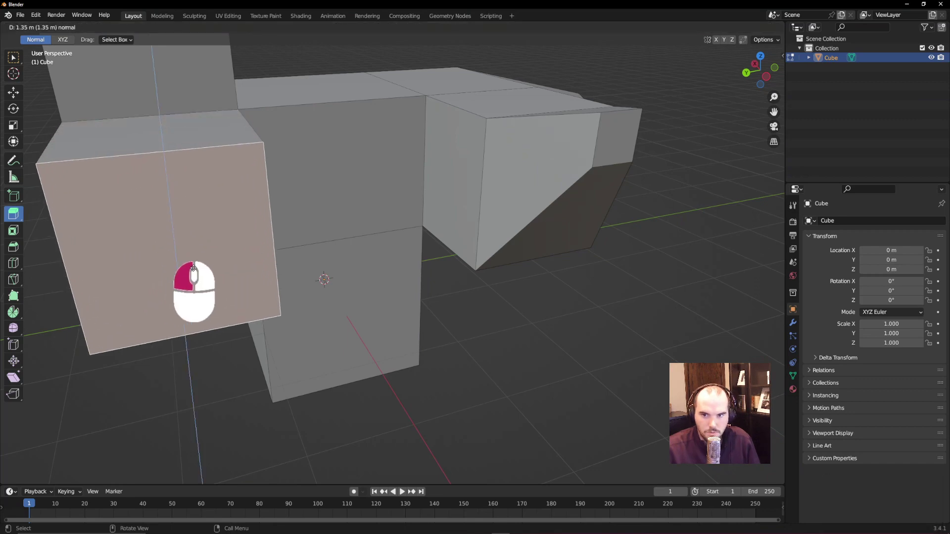
pyautogui.press('s')
pyautogui.click(325, 262)
# - Move the enlarged face upward and further sideways to form a slanted, flared block
pyautogui.scroll(-5, 329, 297)
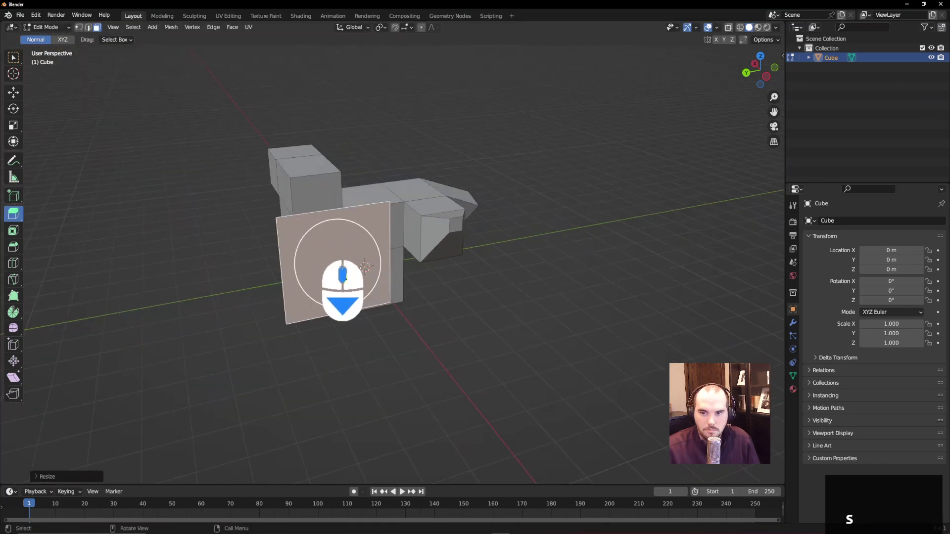
pyautogui.moveTo(328, 297); pyautogui.dragTo(475, 263, button='middle')
pyautogui.press('g')
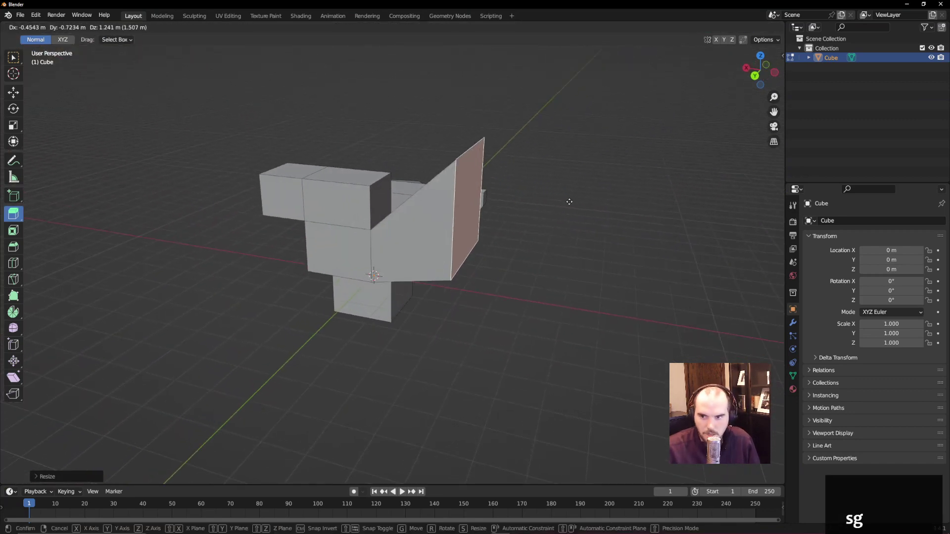
pyautogui.click(566, 203)
pyautogui.moveTo(566, 203); pyautogui.dragTo(444, 239, button='middle')
pyautogui.press('g')
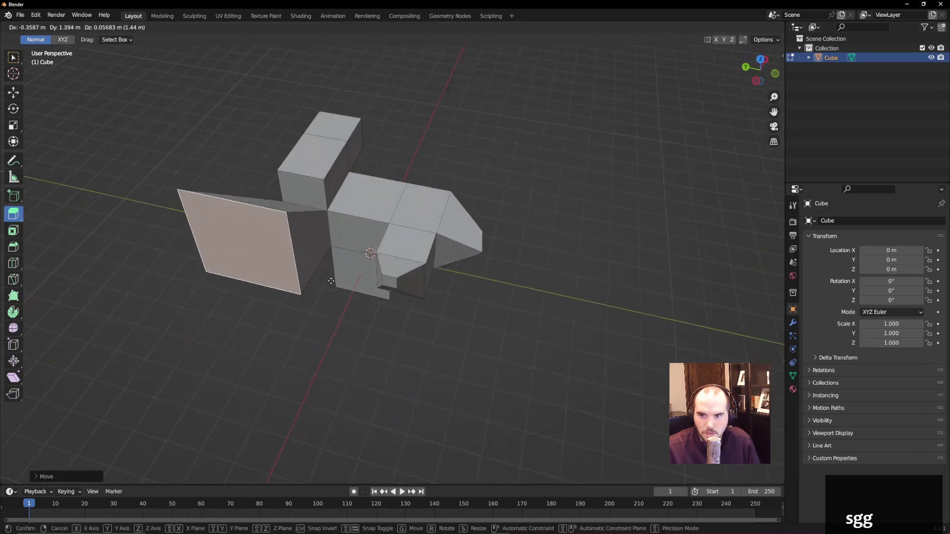
pyautogui.click(317, 281)
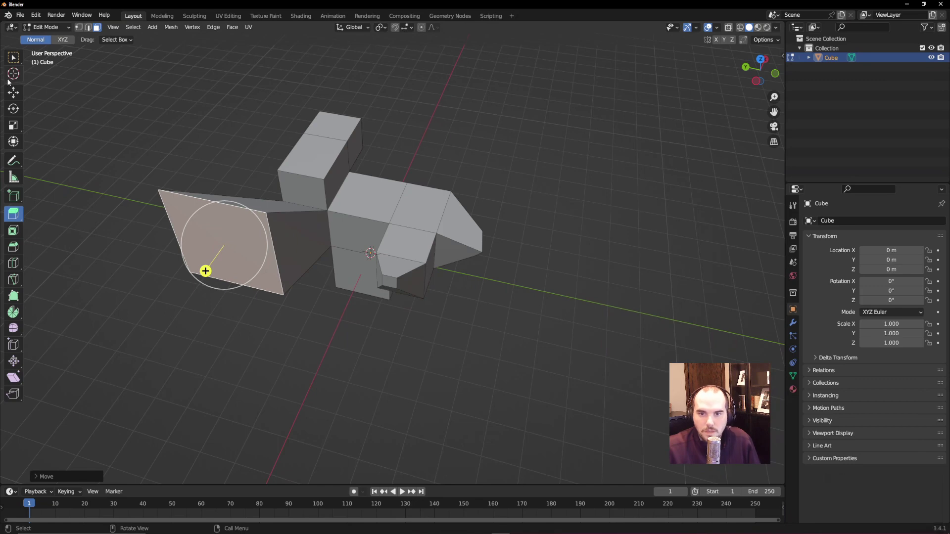
# - Switch to the Select Box tool, then extrude a block's end face outward and extrude the adjacent side face of the result
pyautogui.click(15, 61)
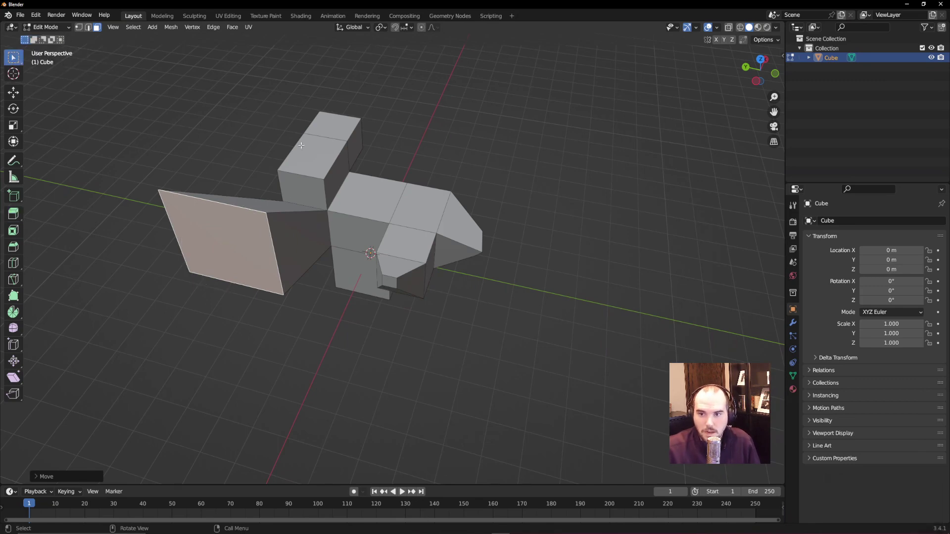
pyautogui.click(251, 165)
pyautogui.moveTo(251, 164); pyautogui.dragTo(429, 252, button='middle')
pyautogui.click(473, 235)
pyautogui.moveTo(483, 238); pyautogui.dragTo(463, 244, button='middle')
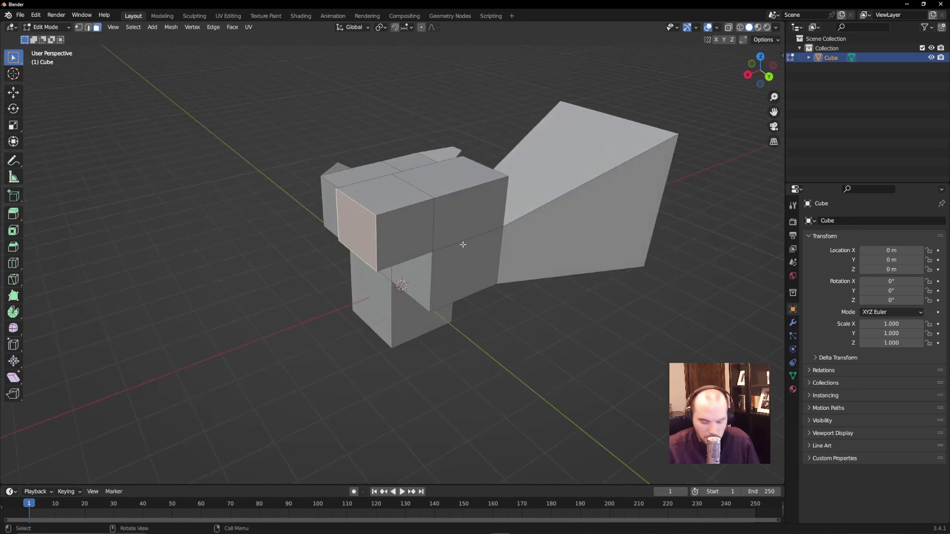
pyautogui.press('e')
pyautogui.click(365, 259)
pyautogui.press('e')
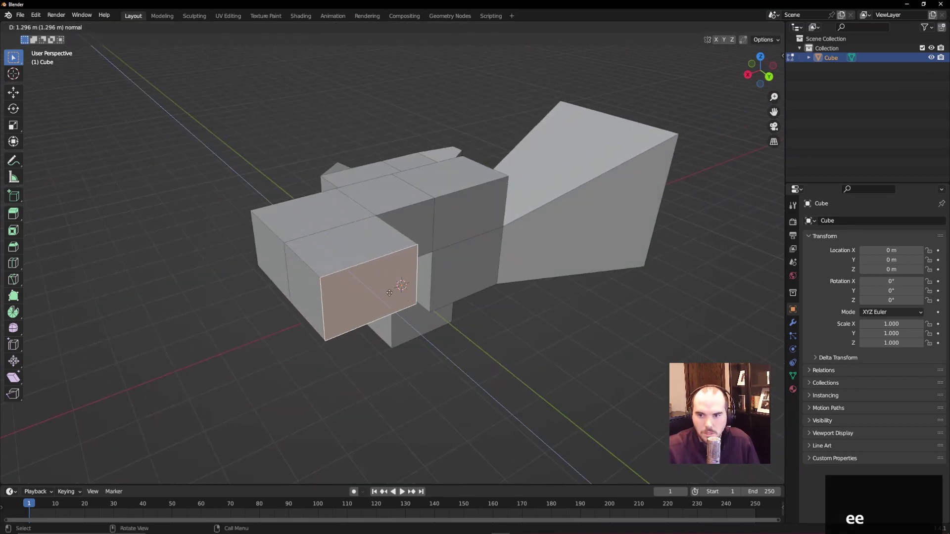
pyautogui.click(413, 316)
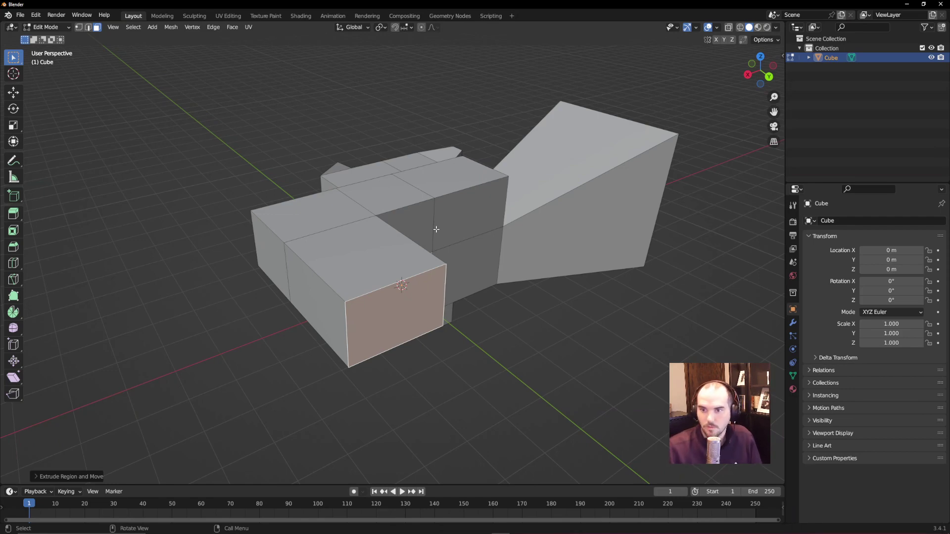
pyautogui.click(312, 221)
pyautogui.moveTo(313, 221); pyautogui.dragTo(373, 225, button='middle')
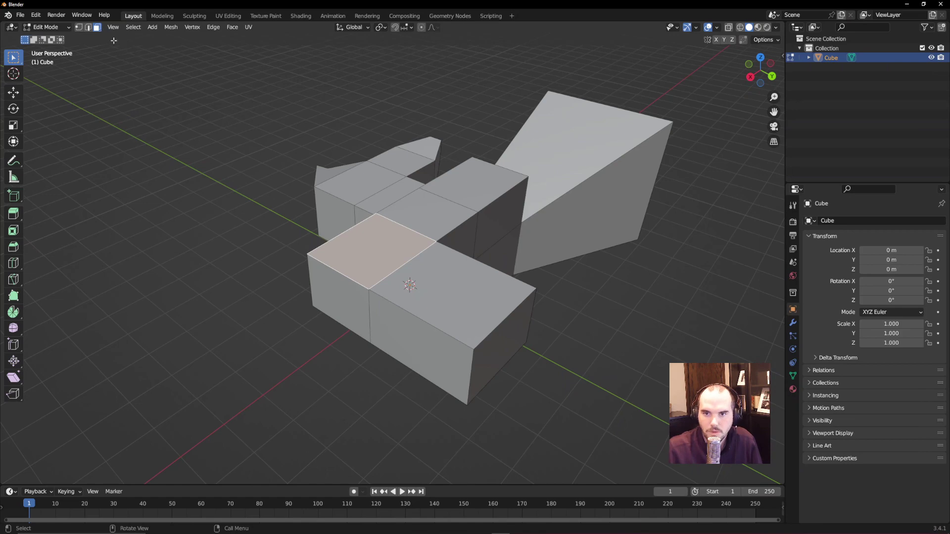
pyautogui.press('3')
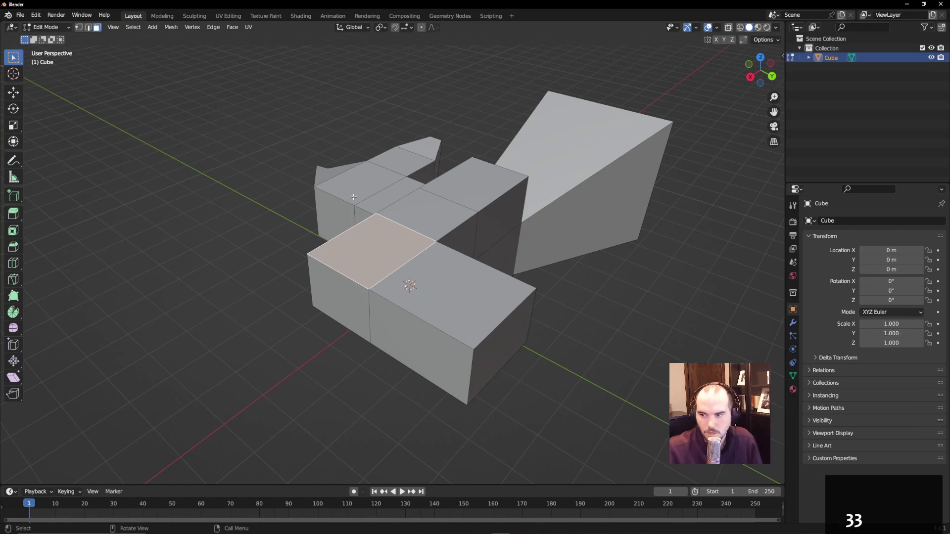
pyautogui.moveTo(367, 258); pyautogui.dragTo(371, 254, button='middle')
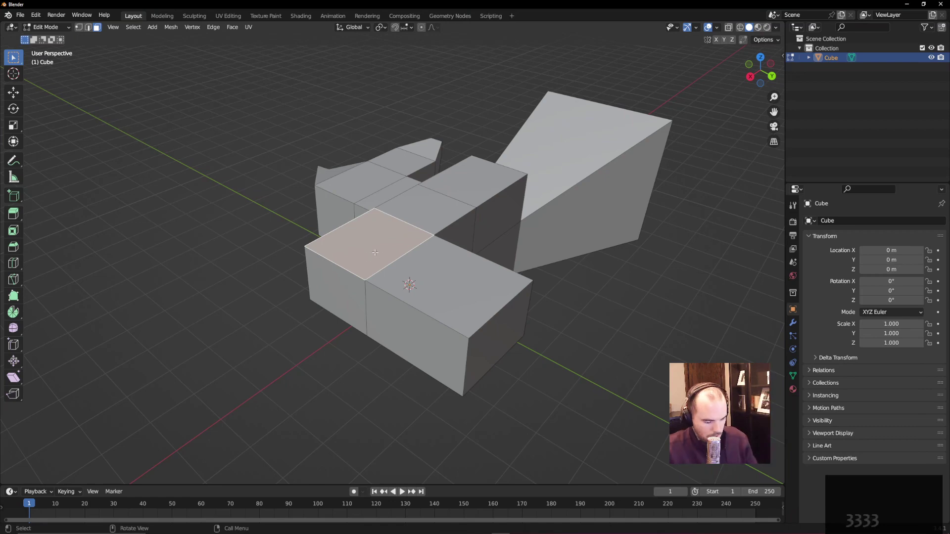
pyautogui.press('e')
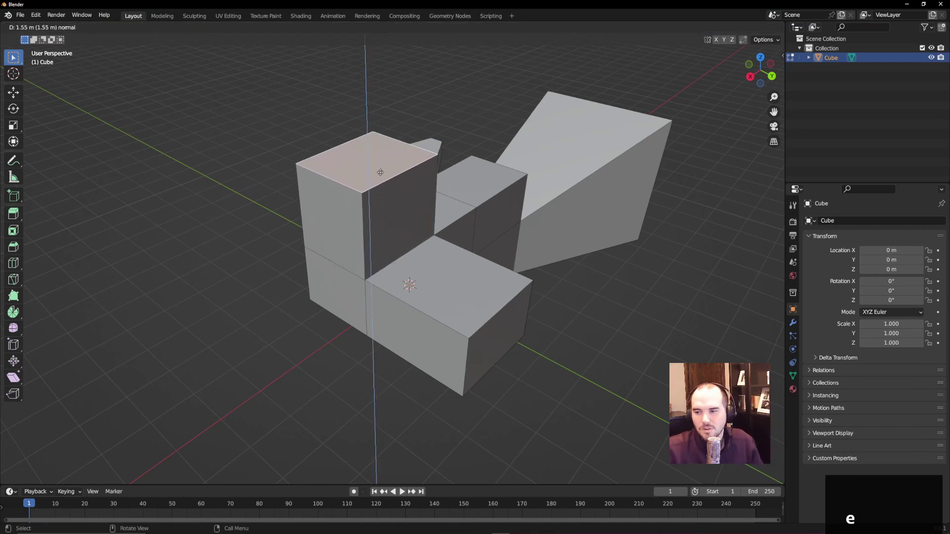
pyautogui.rightClick(384, 161)
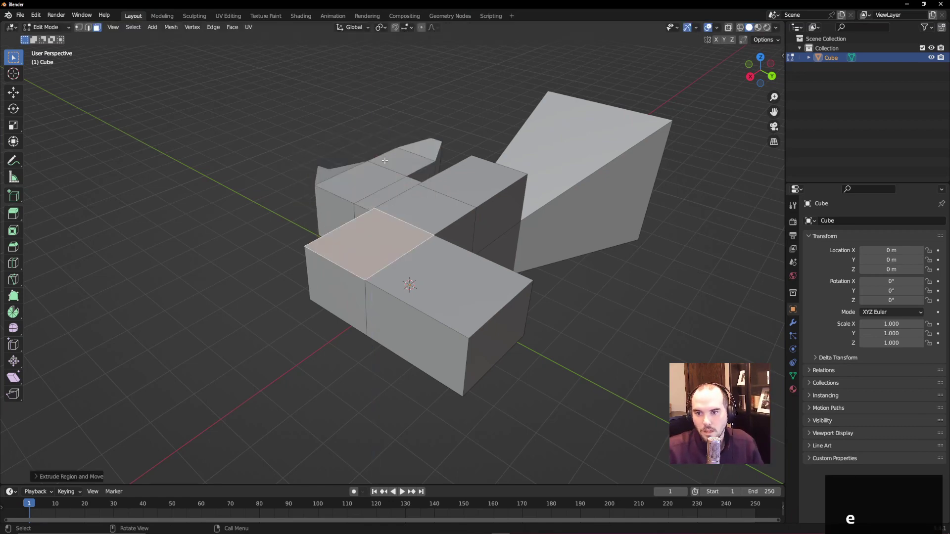
# - Extrude the side face of the corner block outward to form a long arm
pyautogui.click(336, 280)
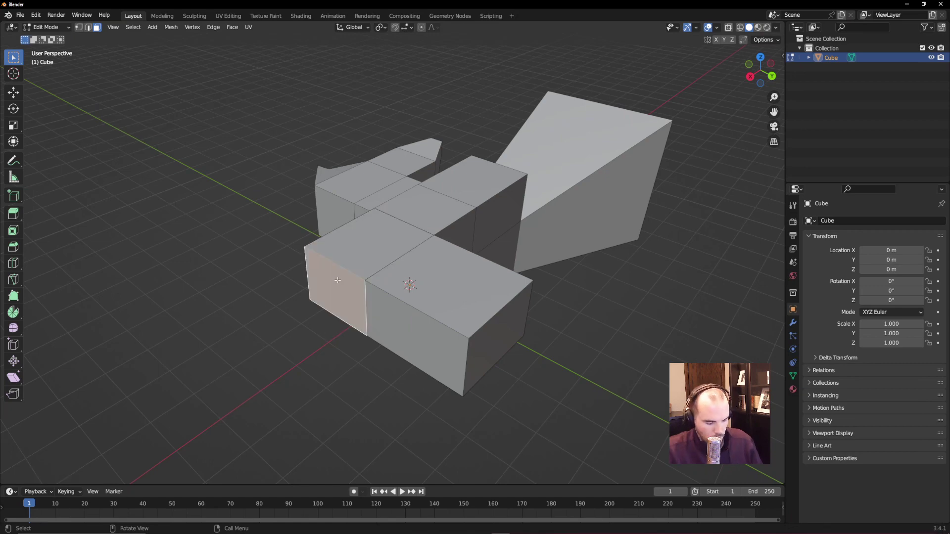
pyautogui.press('e')
pyautogui.click(207, 315)
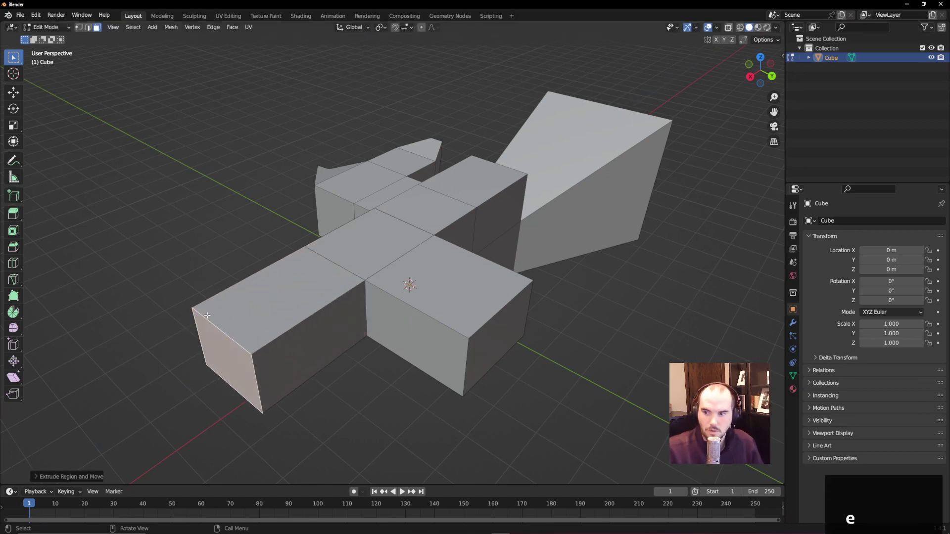
# - Extrude the slanted face beside the narrow tip on the opposite side of the mesh outward, and move the extruded face upward
pyautogui.moveTo(224, 307); pyautogui.dragTo(350, 276, button='middle')
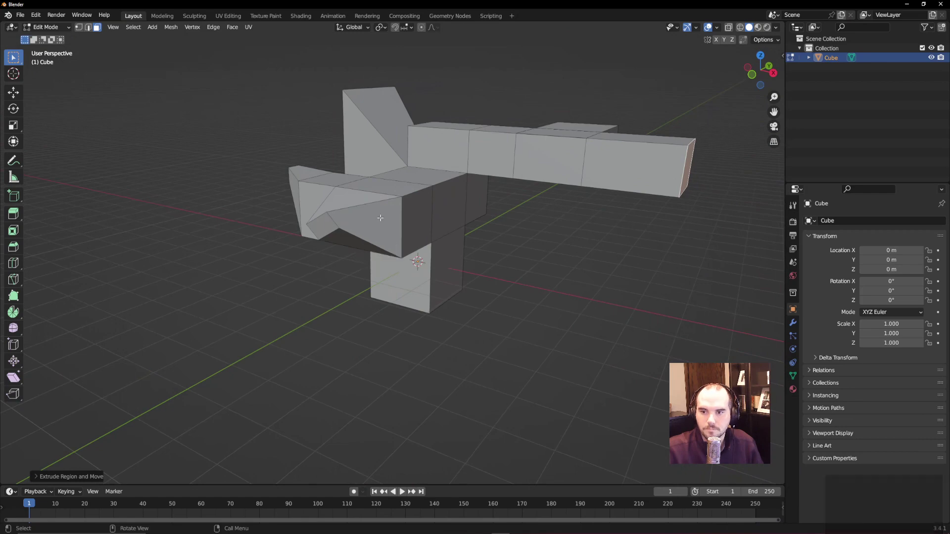
pyautogui.click(393, 249)
pyautogui.moveTo(393, 250); pyautogui.dragTo(477, 270, button='middle')
pyautogui.press('e')
pyautogui.click(625, 274)
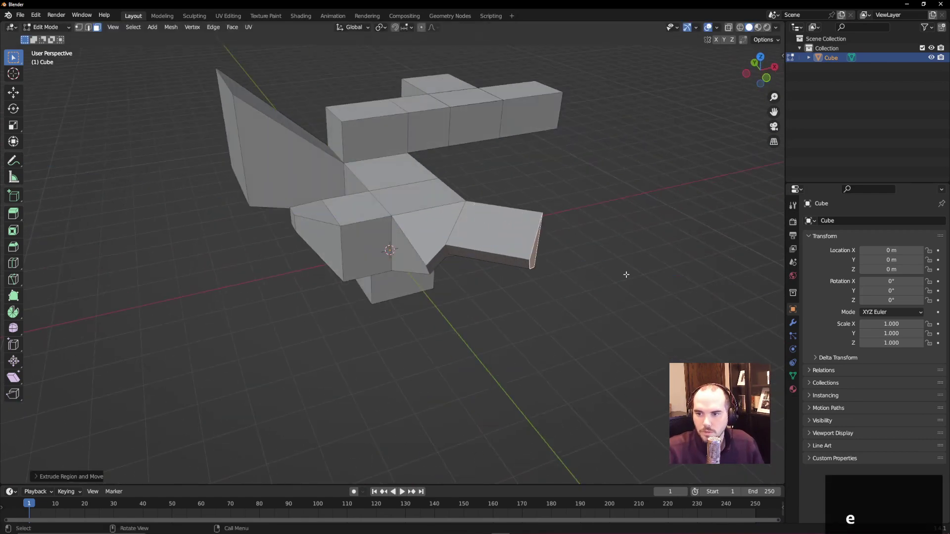
pyautogui.press('g')
pyautogui.click(594, 222)
pyautogui.moveTo(593, 223); pyautogui.dragTo(534, 212, button='middle')
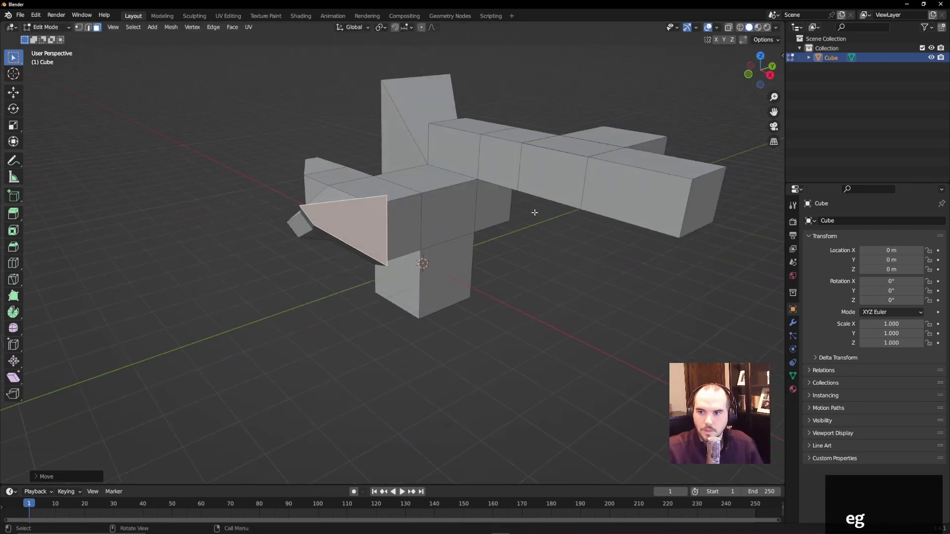
pyautogui.click(19, 217)
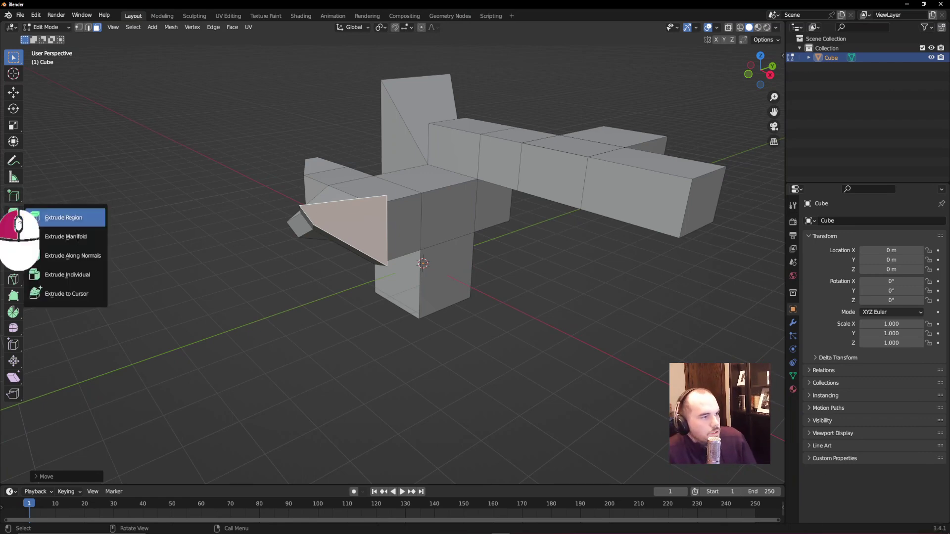
pyautogui.moveTo(17, 221); pyautogui.dragTo(168, 131)
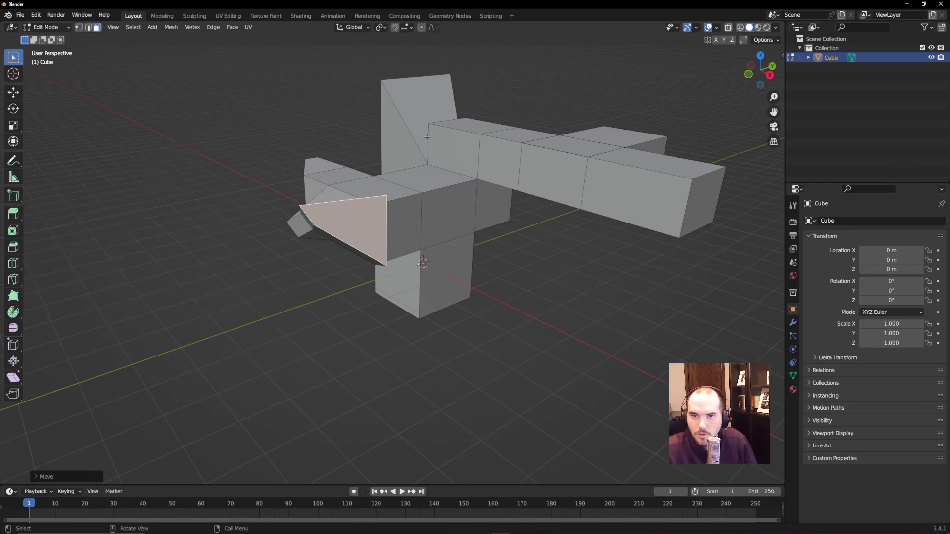
# - Return to Object Mode and delete the extruded cube mesh
pyautogui.press('Tab')
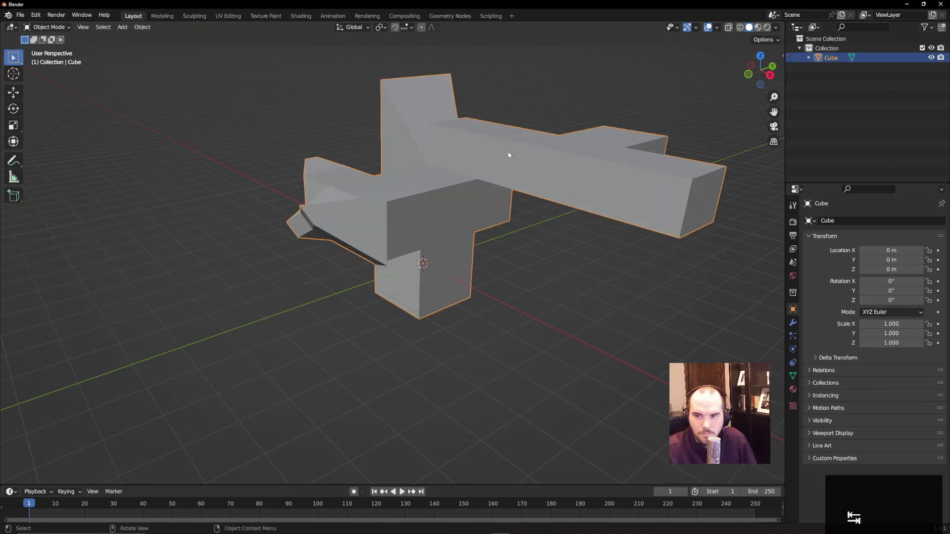
pyautogui.moveTo(508, 155); pyautogui.dragTo(367, 211, button='middle')
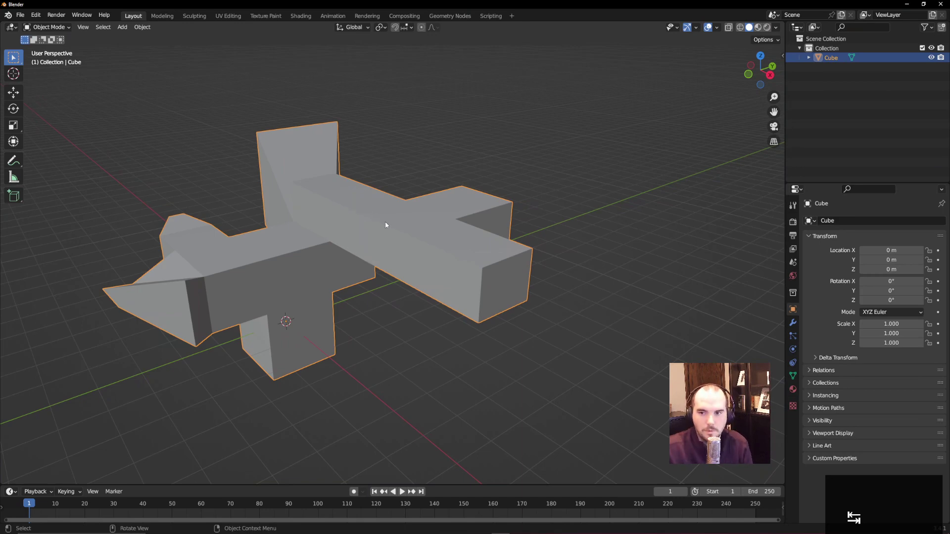
pyautogui.press('Delete')
# - Add a UV sphere mesh and expand its creation settings
pyautogui.hotkey('shift', 'a')
pyautogui.moveTo(384, 223)
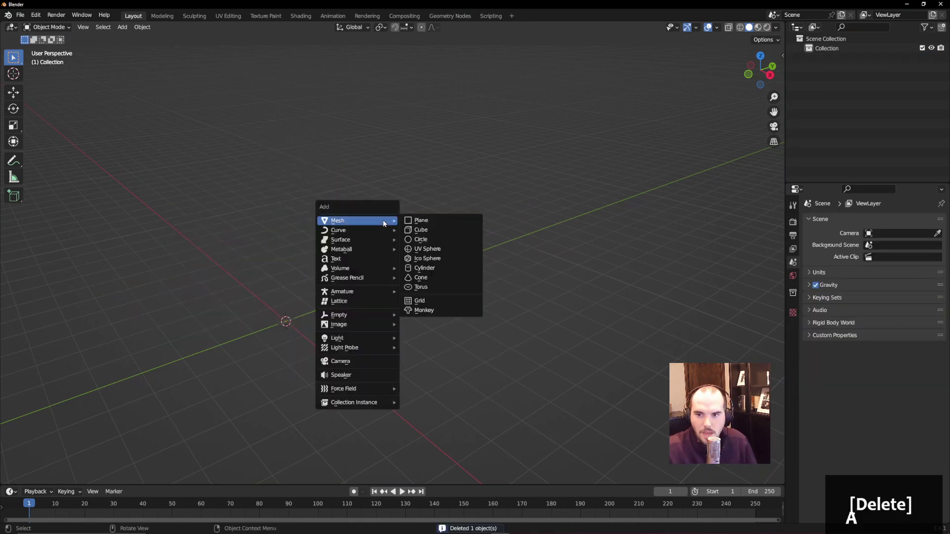
pyautogui.click(441, 249)
pyautogui.scroll(3, 297, 333)
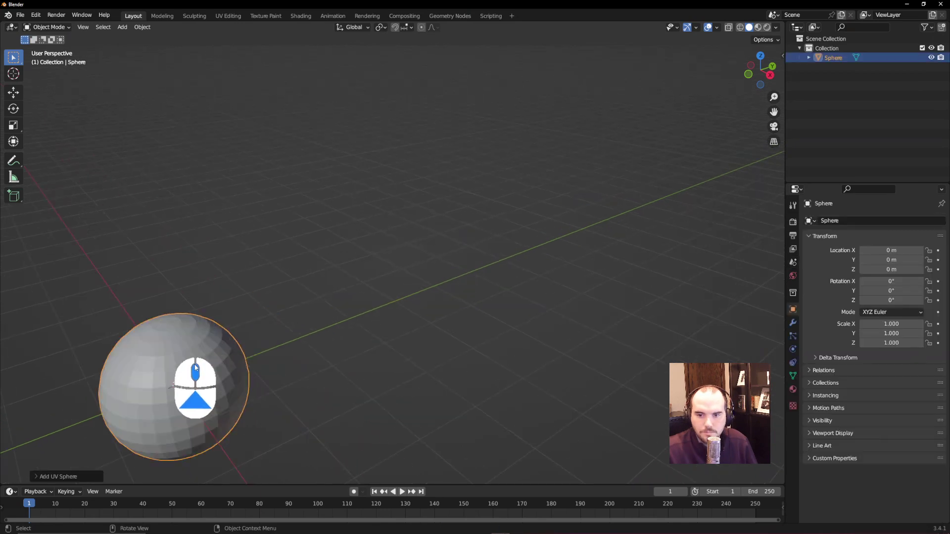
pyautogui.keyDown('shift'); pyautogui.moveTo(194, 366); pyautogui.dragTo(385, 246, button='middle'); pyautogui.keyUp('shift')
pyautogui.click(49, 476)
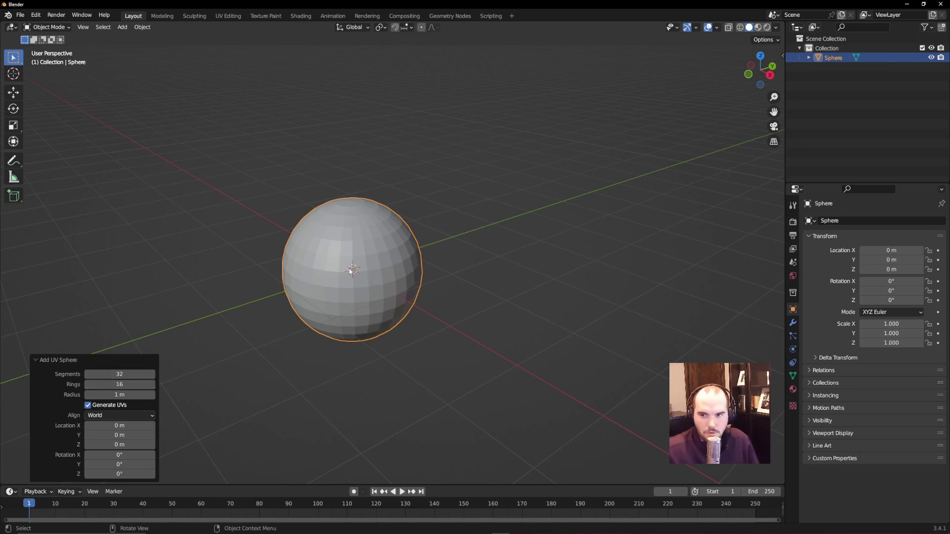
# - Enter Edit Mode on the sphere and select three adjacent faces in a row around its middle
pyautogui.press('Tab')
pyautogui.scroll(2, 303, 272)
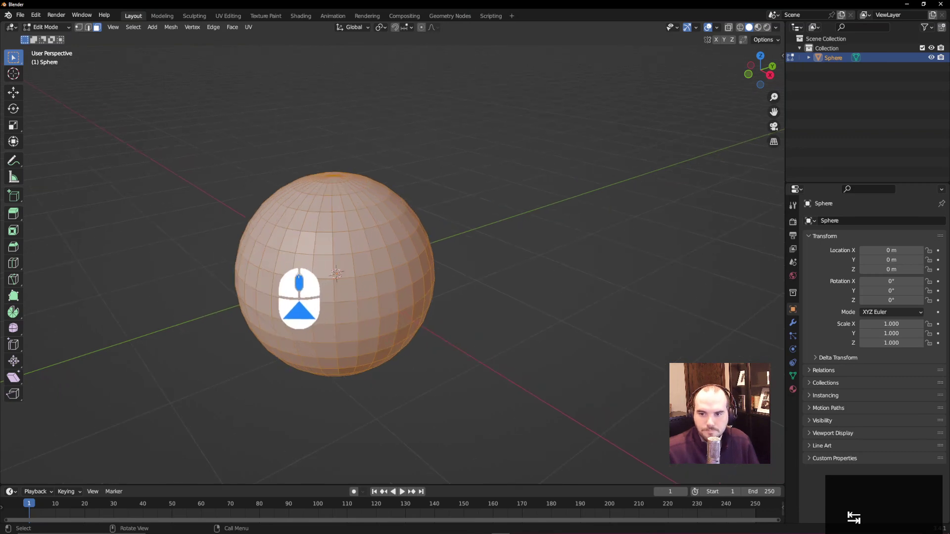
pyautogui.moveTo(303, 272); pyautogui.dragTo(312, 276, button='middle')
pyautogui.click(315, 311)
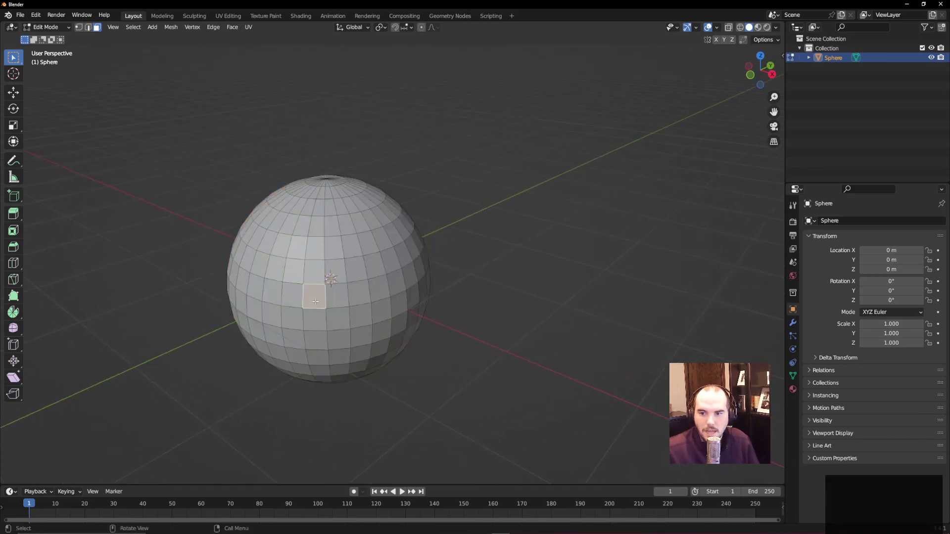
pyautogui.scroll(3, 317, 317)
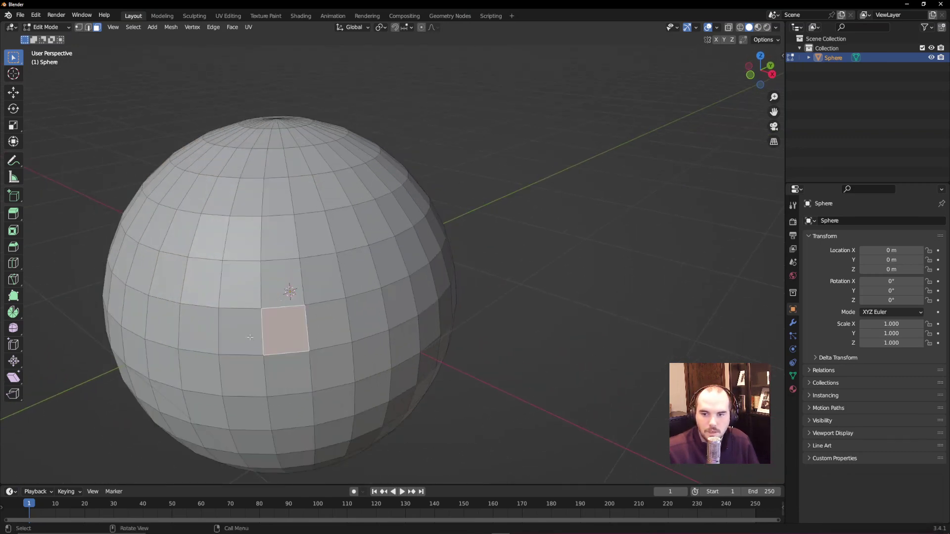
pyautogui.keyDown('shift'); pyautogui.click(226, 336); pyautogui.keyUp('shift')
pyautogui.keyDown('shift'); pyautogui.click(203, 332); pyautogui.keyUp('shift')
# - Start a new selection and select five adjacent faces in one horizontal row around the sphere's middle
pyautogui.click(332, 330)
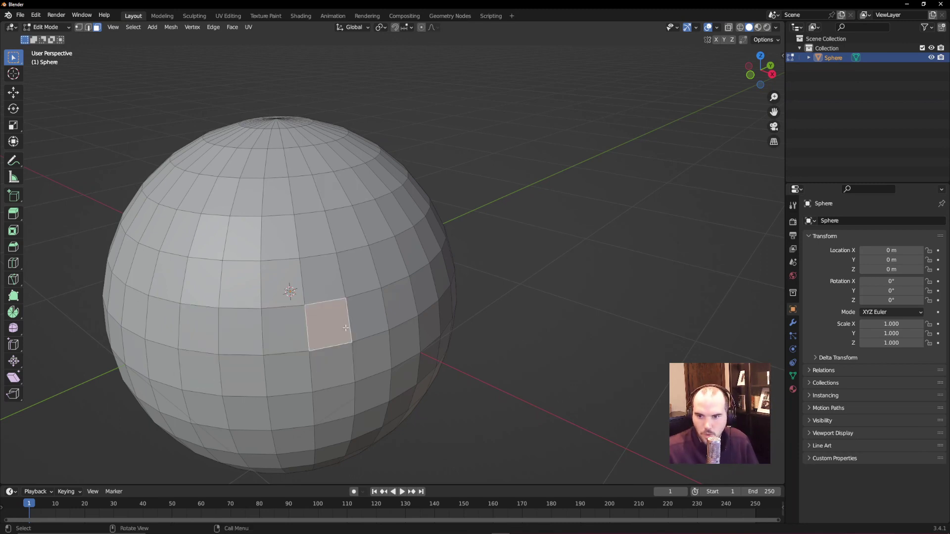
pyautogui.moveTo(310, 329); pyautogui.dragTo(353, 321, button='middle')
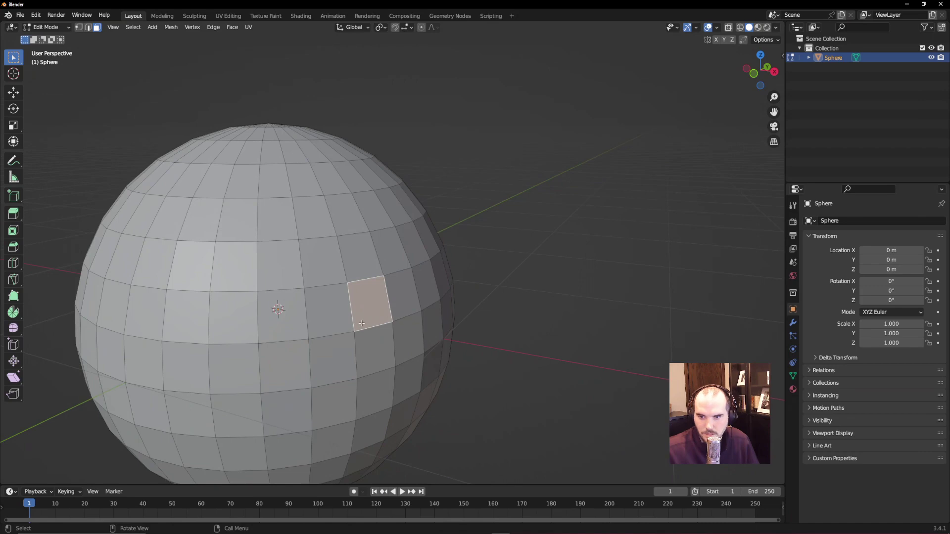
pyautogui.keyDown('shift'); pyautogui.click(308, 342); pyautogui.keyUp('shift')
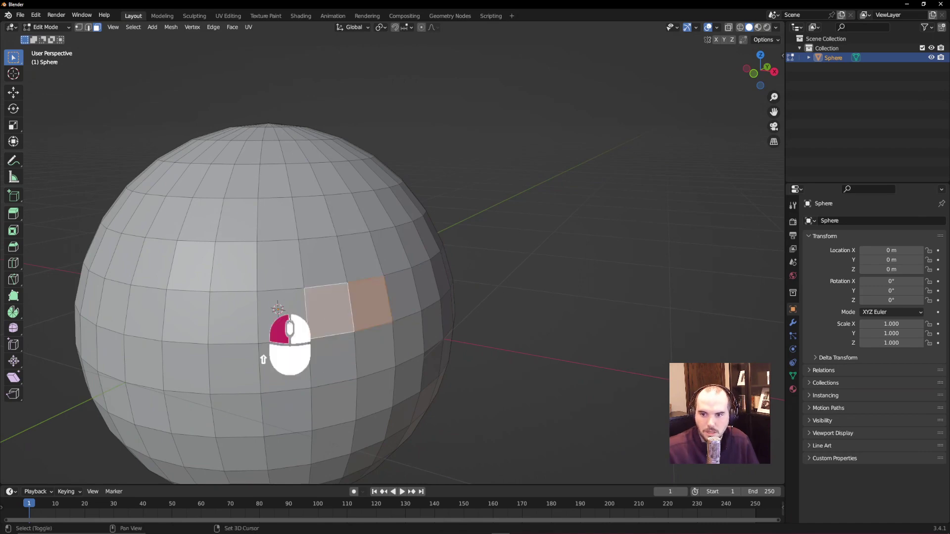
pyautogui.keyDown('shift'); pyautogui.click(262, 341); pyautogui.keyUp('shift')
pyautogui.keyDown('shift'); pyautogui.click(233, 327); pyautogui.keyUp('shift')
pyautogui.keyDown('shift'); pyautogui.click(182, 325); pyautogui.keyUp('shift')
pyautogui.moveTo(181, 325); pyautogui.dragTo(292, 294, button='middle')
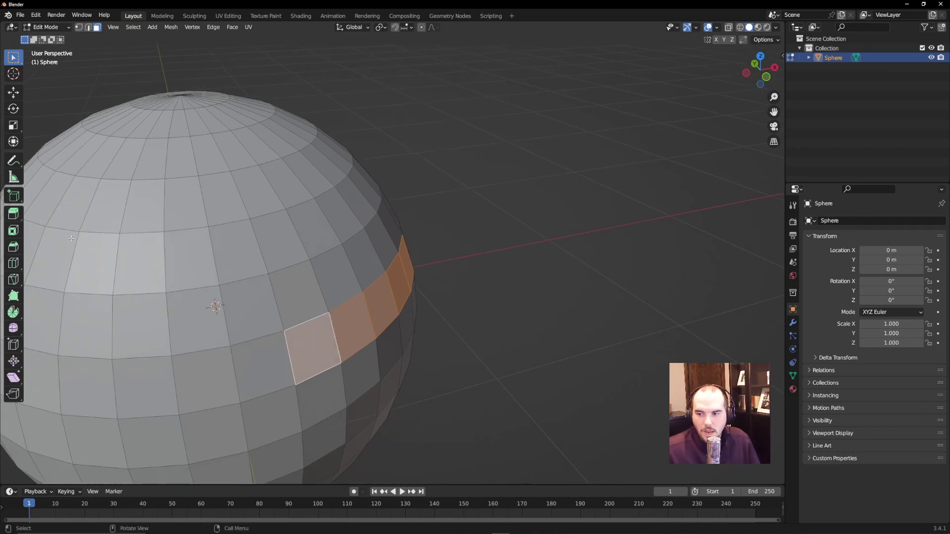
# - Extrude the row of five faces outward as one region by about 0.7 m, and undo the extrusion
pyautogui.press('e')
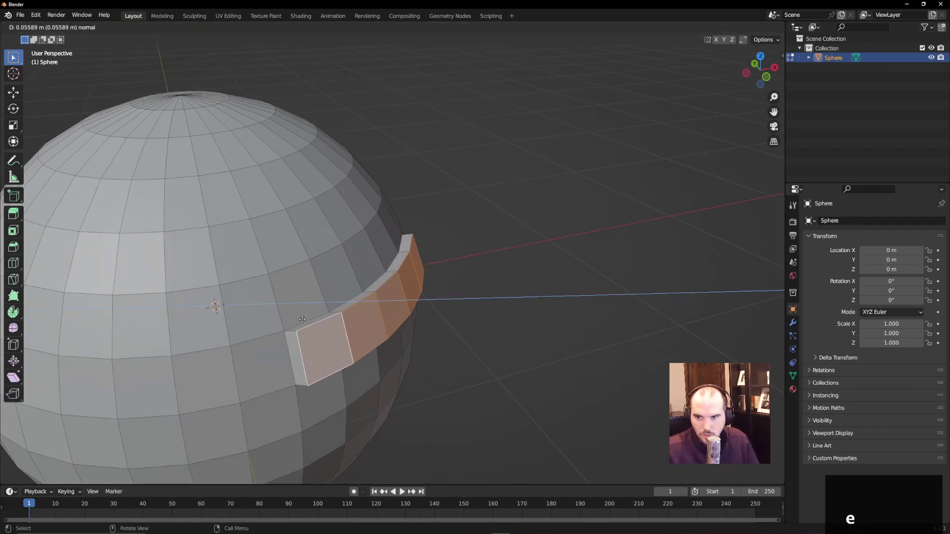
pyautogui.click(423, 337)
pyautogui.moveTo(423, 336); pyautogui.dragTo(469, 336, button='middle')
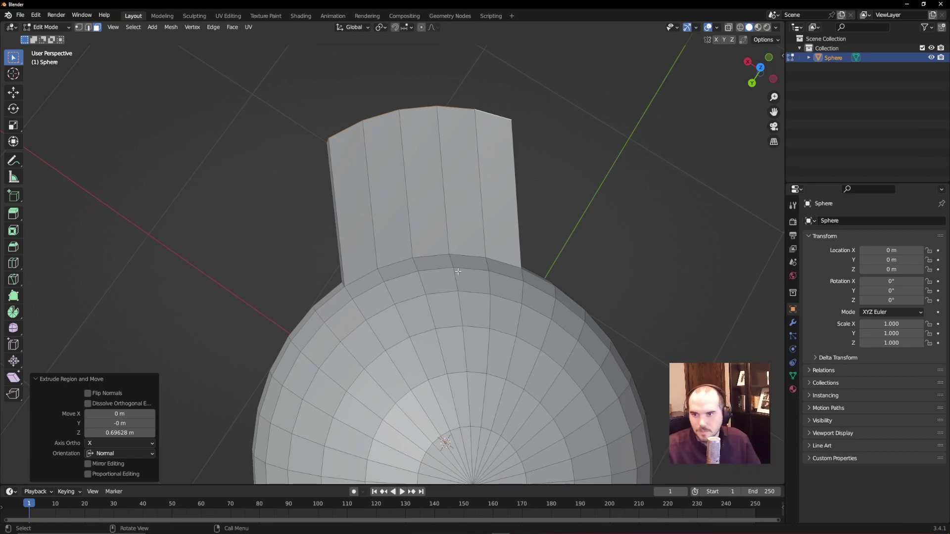
pyautogui.moveTo(458, 272); pyautogui.dragTo(340, 198, button='middle')
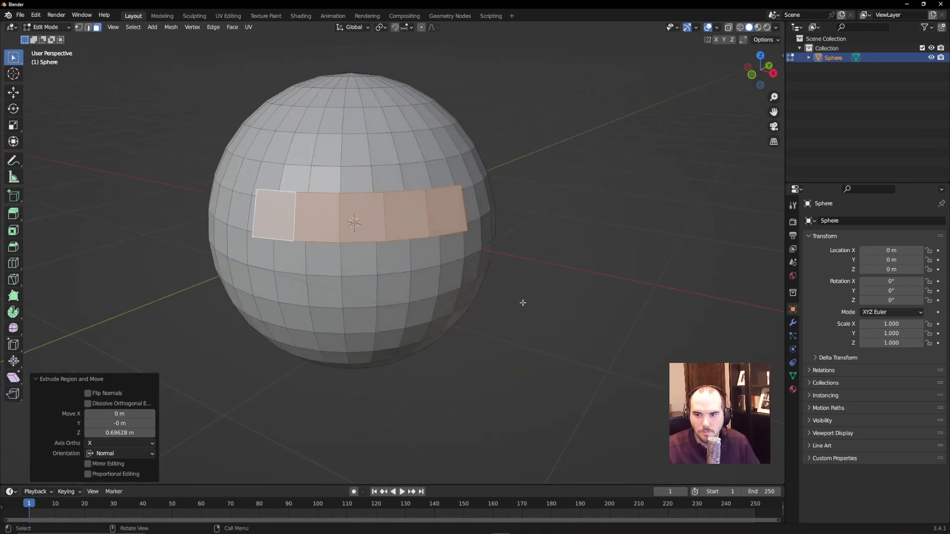
pyautogui.moveTo(522, 303); pyautogui.dragTo(56, 221, button='middle')
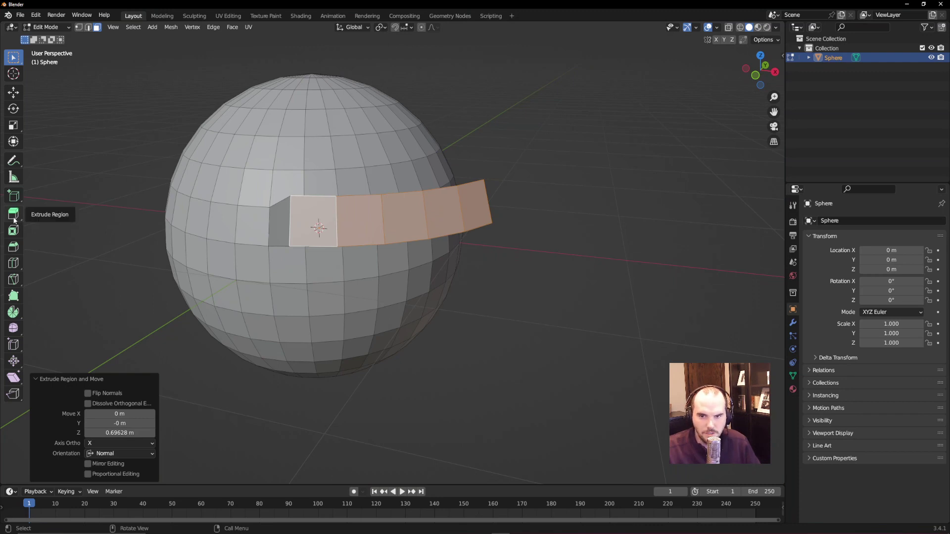
pyautogui.moveTo(17, 223); pyautogui.dragTo(475, 364)
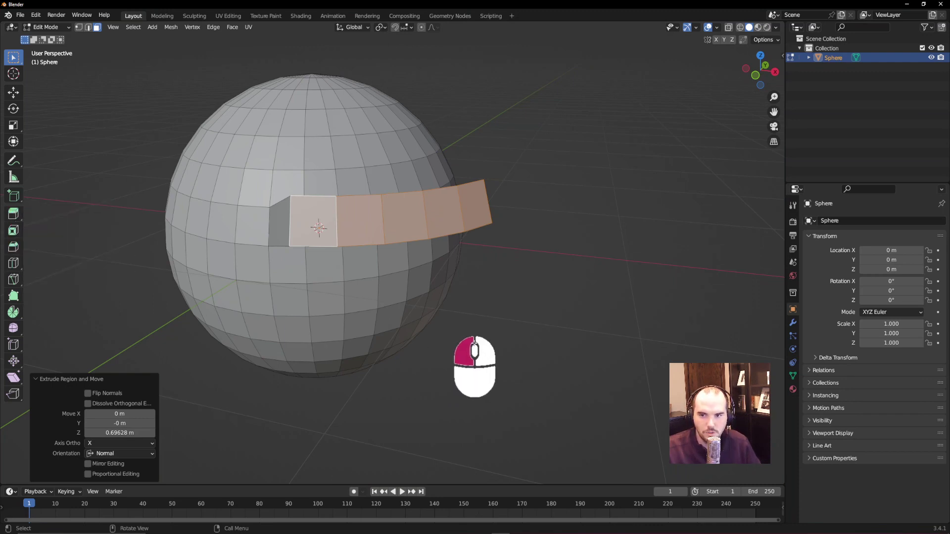
pyautogui.hotkey('ctrl', 'z')
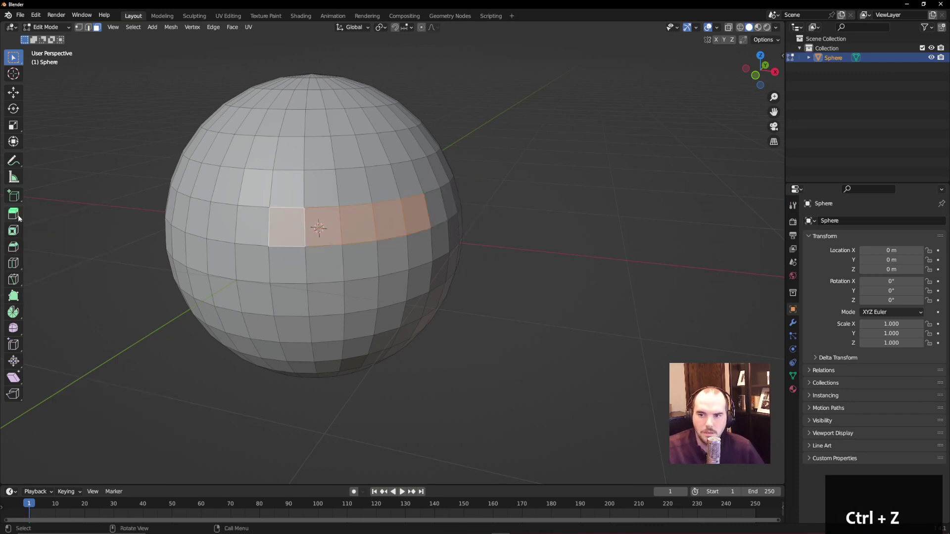
# - Extrude the row of five faces with the Extrude Along Normals tool by about 0.907 m to form a flared band
pyautogui.moveTo(19, 218); pyautogui.dragTo(92, 265)
pyautogui.moveTo(412, 294); pyautogui.dragTo(479, 316, button='middle')
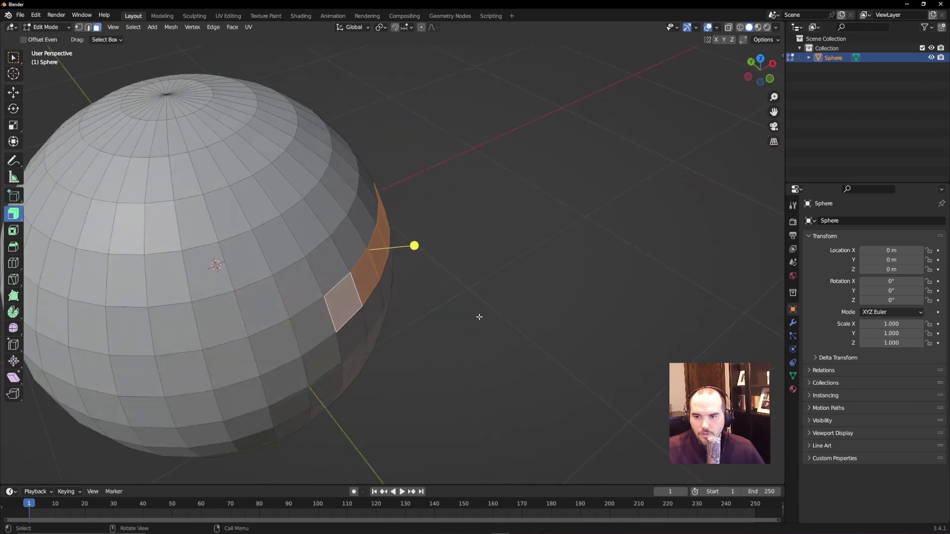
pyautogui.moveTo(15, 216); pyautogui.dragTo(99, 275)
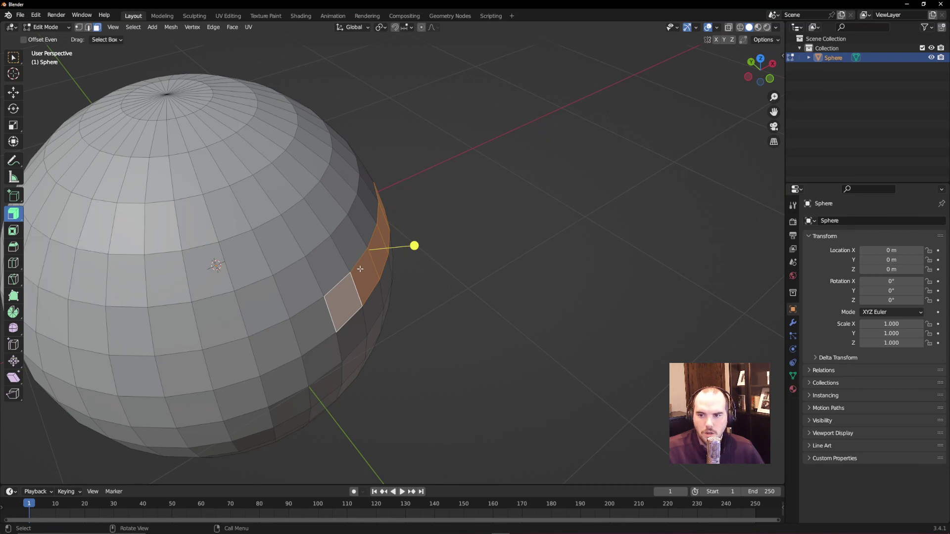
pyautogui.moveTo(414, 246); pyautogui.dragTo(414, 153)
pyautogui.moveTo(600, 227); pyautogui.dragTo(402, 331, button='middle')
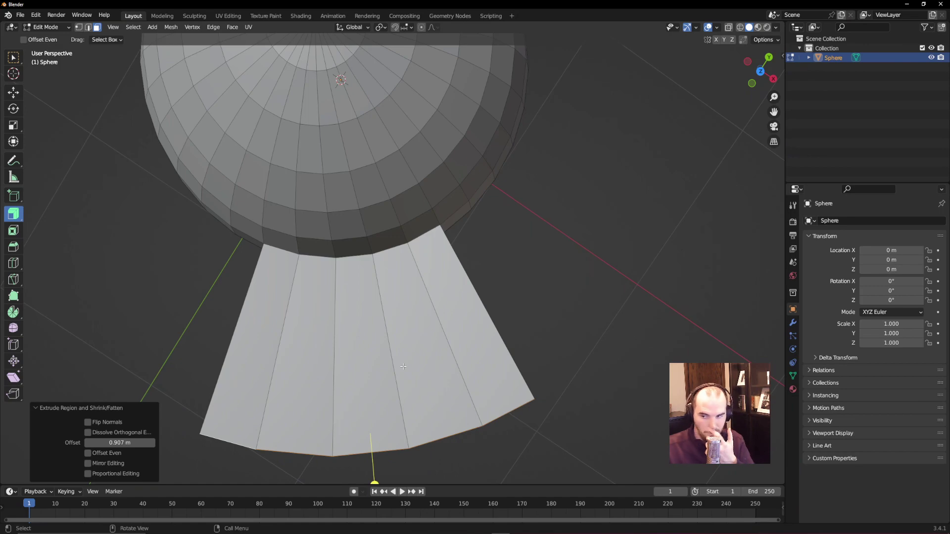
pyautogui.moveTo(384, 405); pyautogui.dragTo(414, 322, button='middle')
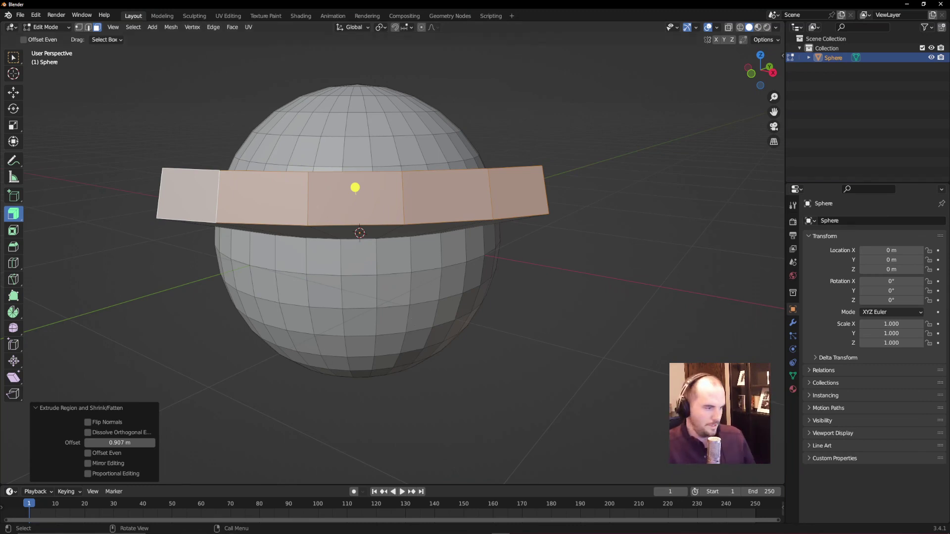
pyautogui.press('super+s')
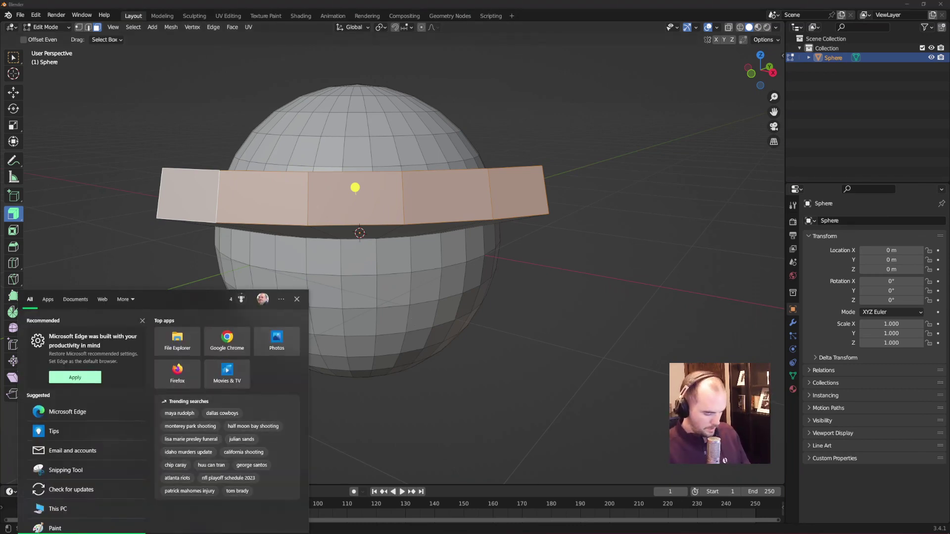
# - Open Microsoft Paint and fill the blank canvas with black
pyautogui.write('paint')
pyautogui.press('Return')
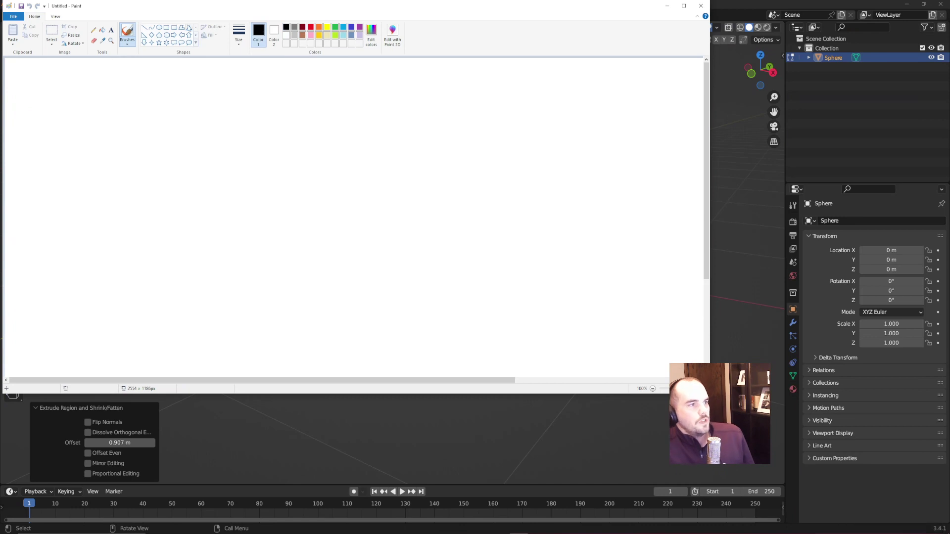
pyautogui.click(102, 30)
pyautogui.click(317, 187)
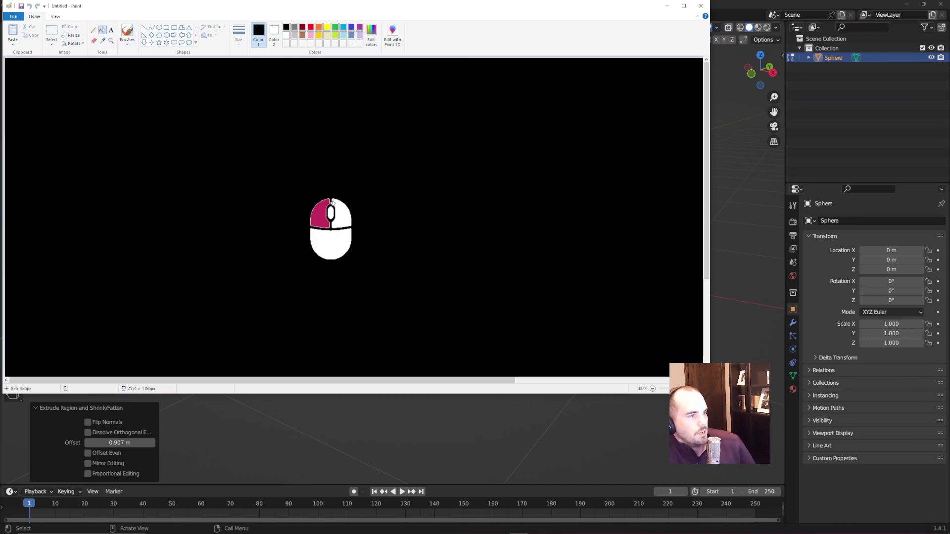
pyautogui.scroll(-3, 317, 184)
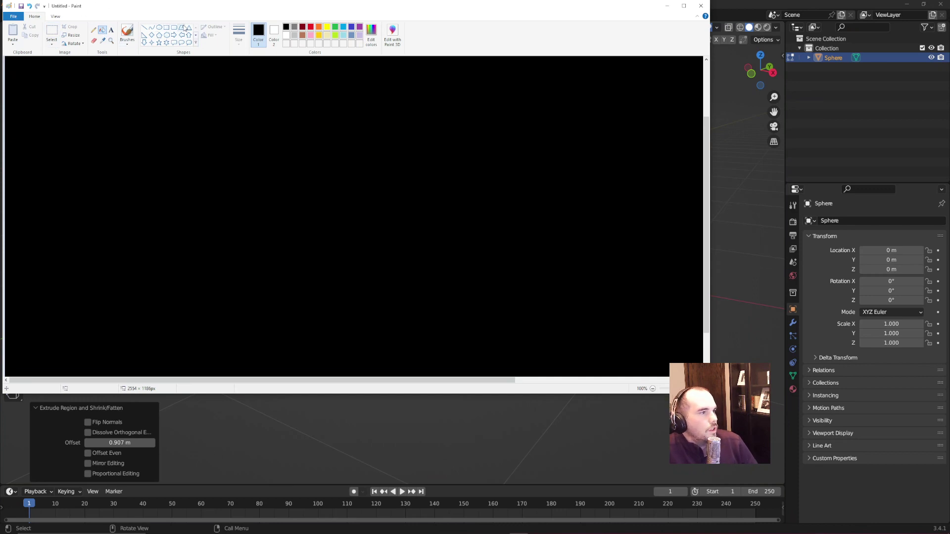
pyautogui.click(143, 29)
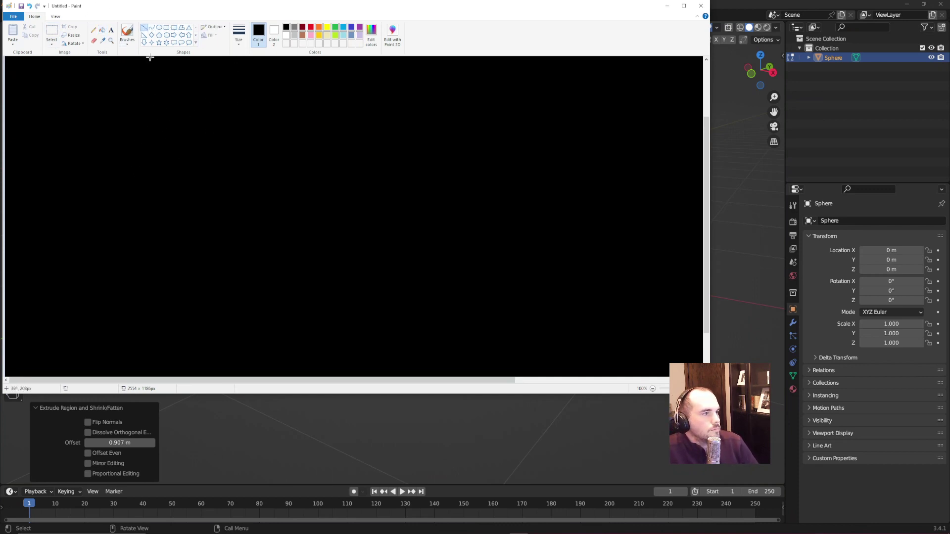
pyautogui.click(95, 32)
pyautogui.moveTo(155, 215)
pyautogui.mouseDown()
pyautogui.moveTo(253, 110)
pyautogui.moveTo(297, 89)
pyautogui.mouseUp()
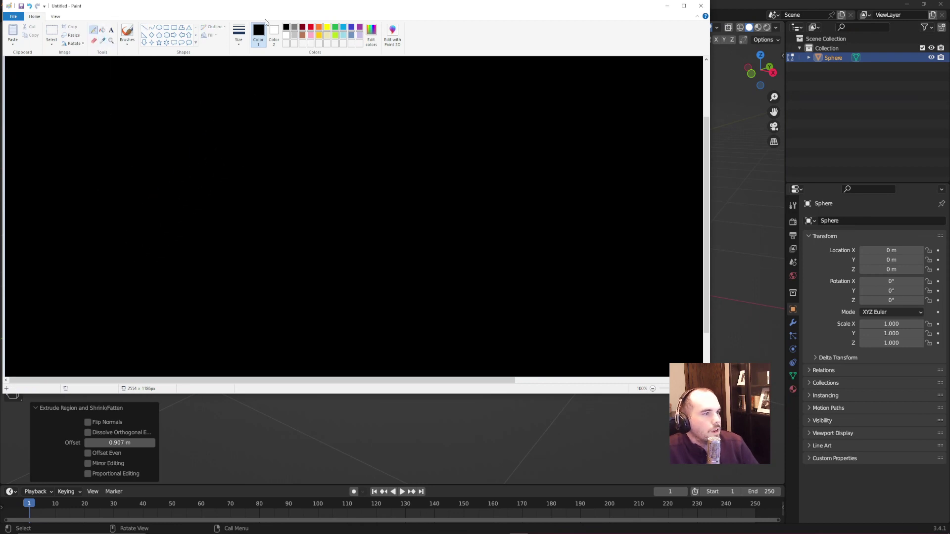
pyautogui.click(274, 33)
pyautogui.moveTo(187, 184); pyautogui.dragTo(298, 107)
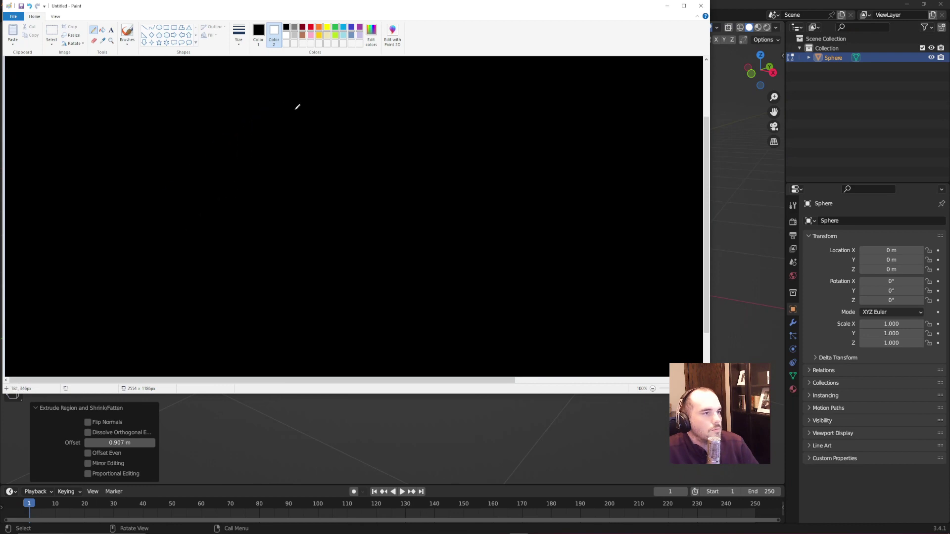
# - Brush a tilted four-sided face in white on the black canvas, with an arrow rising diagonally from its centre
pyautogui.click(125, 35)
pyautogui.moveTo(95, 194)
pyautogui.mouseDown()
pyautogui.moveTo(128, 190)
pyautogui.moveTo(235, 89)
pyautogui.mouseUp()
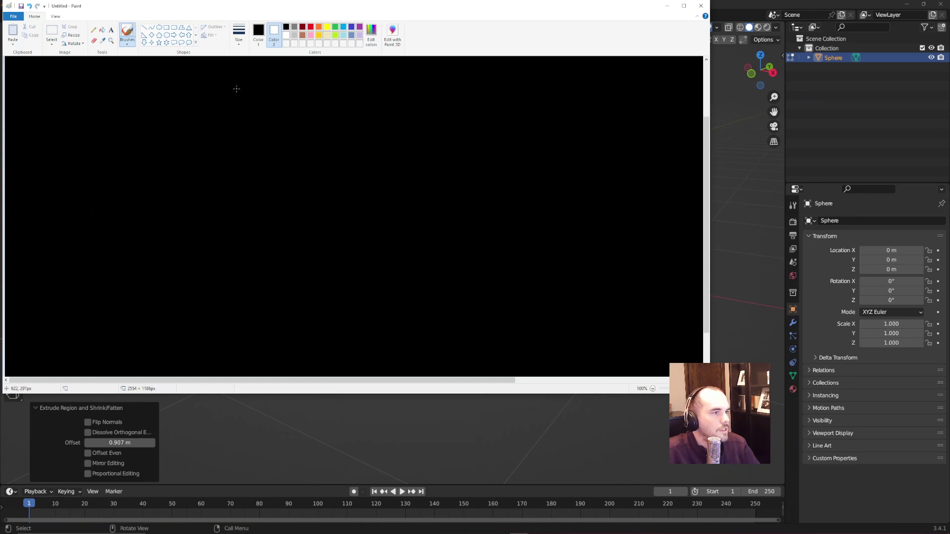
pyautogui.hotkey('ctrl', 'z')
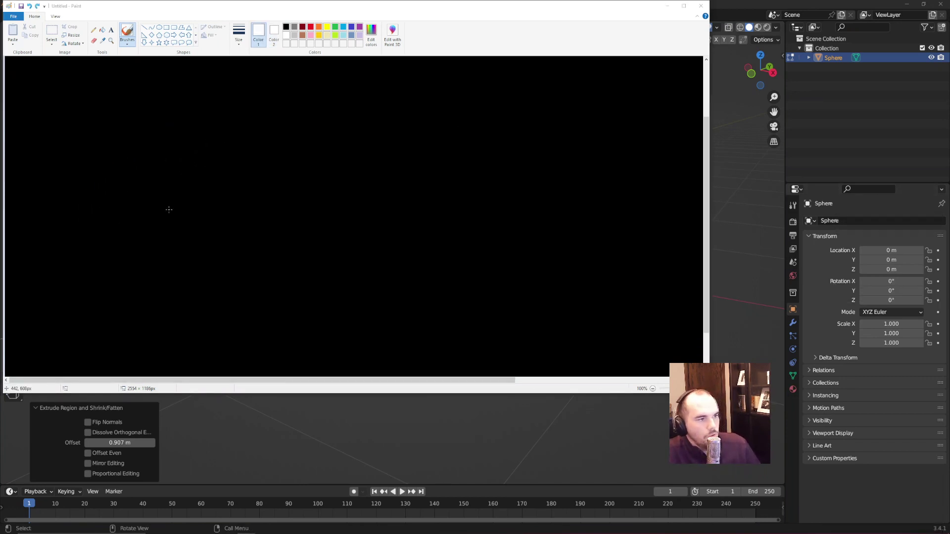
pyautogui.moveTo(168, 207)
pyautogui.mouseDown()
pyautogui.moveTo(292, 124)
pyautogui.moveTo(446, 239)
pyautogui.moveTo(359, 313)
pyautogui.moveTo(277, 302)
pyautogui.moveTo(166, 229)
pyautogui.moveTo(171, 204)
pyautogui.mouseUp()
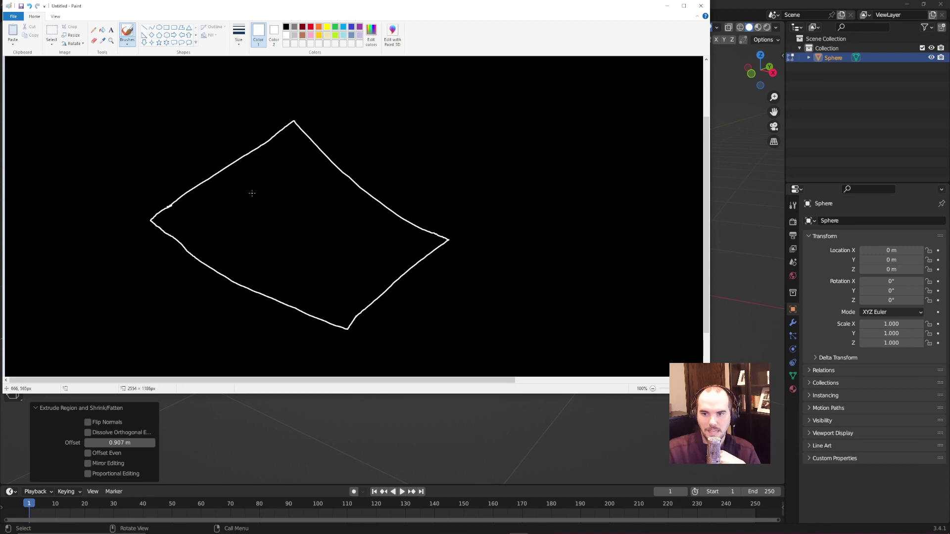
pyautogui.moveTo(299, 223); pyautogui.dragTo(430, 117)
pyautogui.moveTo(423, 119); pyautogui.dragTo(423, 134)
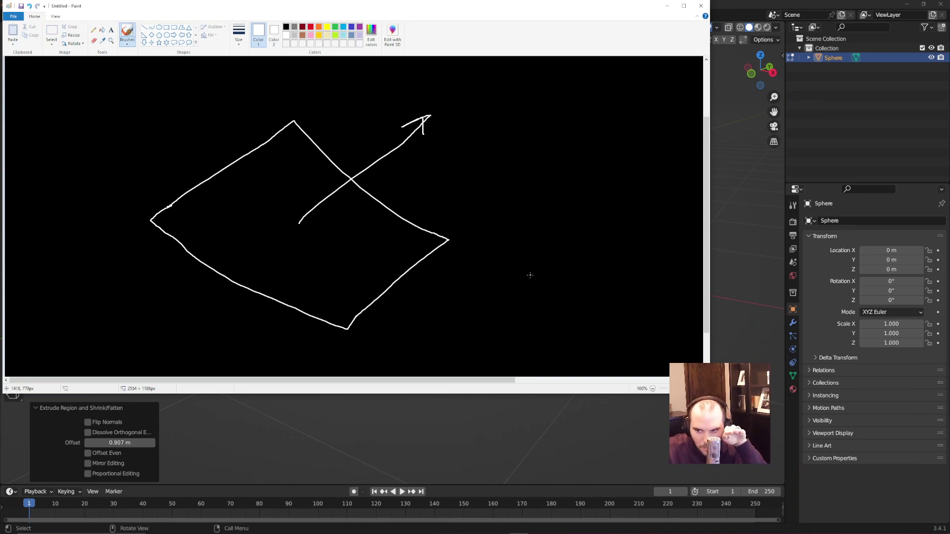
# - Draw a nearly flat line beside the face with an upright arrow and a right-angle mark labelled 90, and switch back to Blender
pyautogui.moveTo(520, 275); pyautogui.dragTo(656, 263)
pyautogui.moveTo(590, 270); pyautogui.dragTo(591, 181)
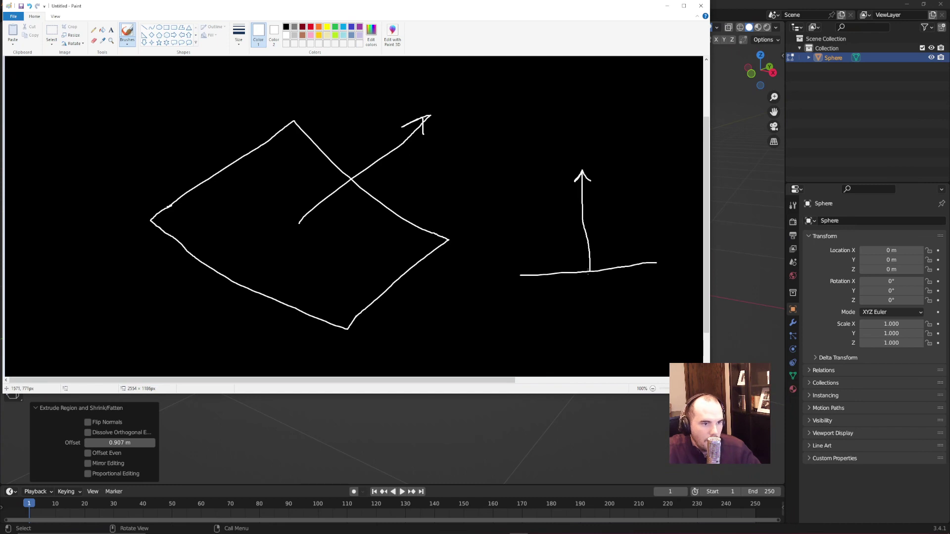
pyautogui.moveTo(572, 270)
pyautogui.mouseDown()
pyautogui.moveTo(575, 252)
pyautogui.moveTo(594, 252)
pyautogui.moveTo(546, 248)
pyautogui.moveTo(553, 257)
pyautogui.moveTo(569, 246)
pyautogui.mouseUp()
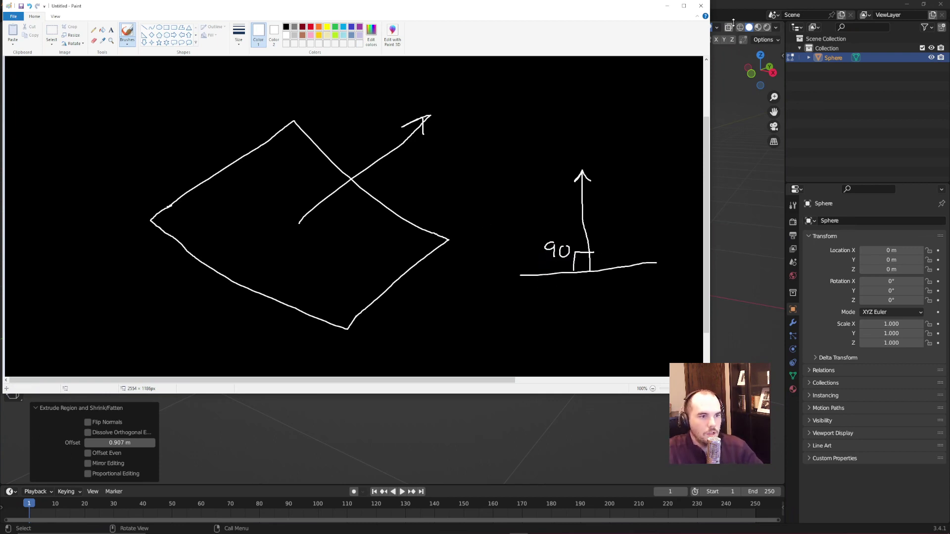
pyautogui.click(742, 10)
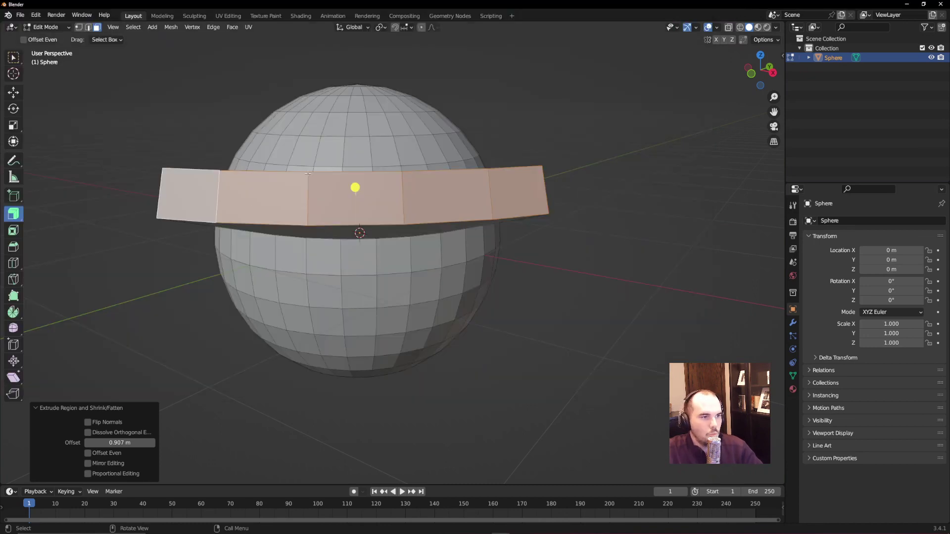
# - Inspect the flared band from above and along its outer faces, and undo its extrusion along normals
pyautogui.moveTo(308, 173); pyautogui.dragTo(403, 258, button='middle')
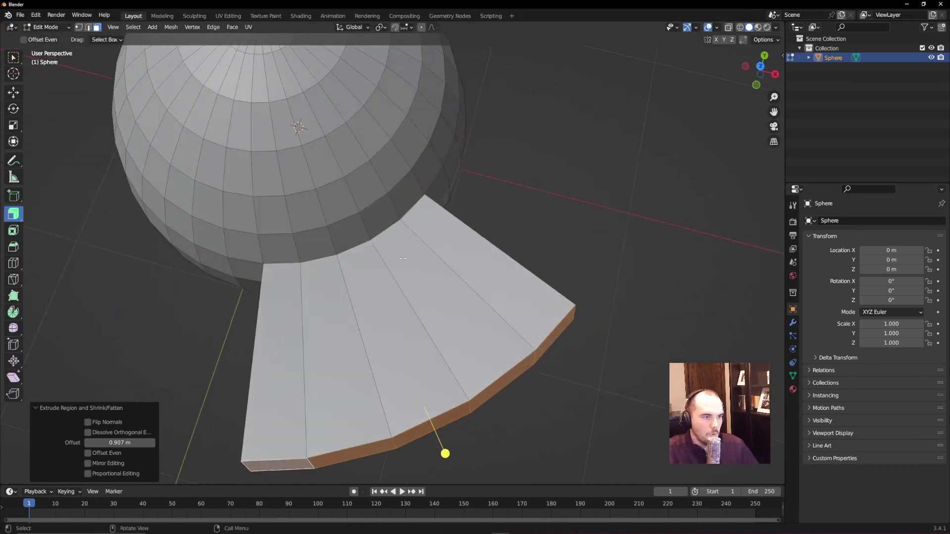
pyautogui.keyDown('shift'); pyautogui.moveTo(333, 300); pyautogui.dragTo(374, 184, button='middle'); pyautogui.keyUp('shift')
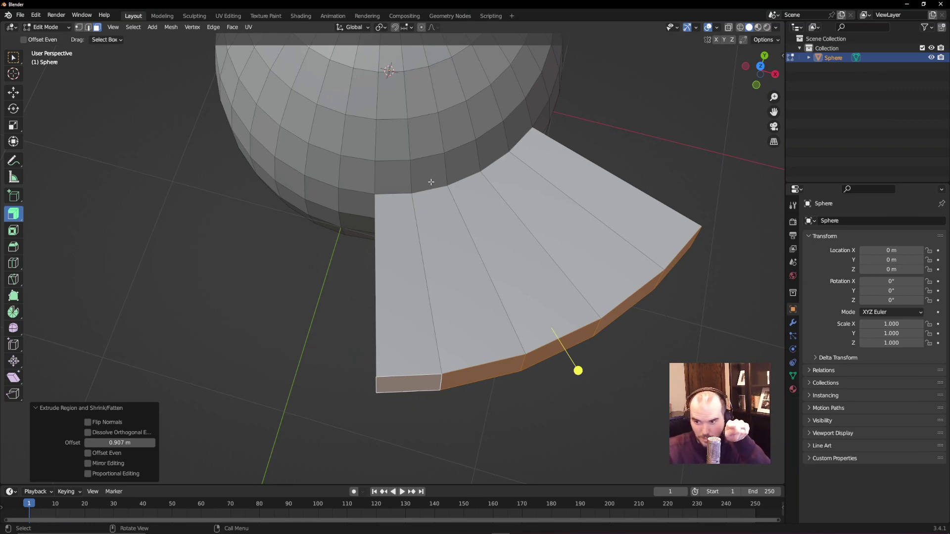
pyautogui.moveTo(404, 225); pyautogui.dragTo(459, 231, button='middle')
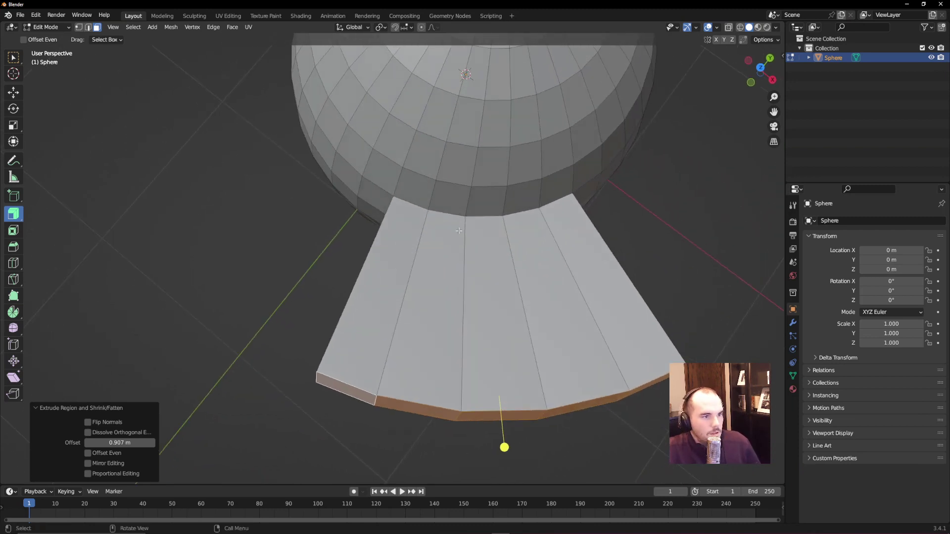
pyautogui.moveTo(418, 433); pyautogui.dragTo(511, 290, button='middle')
pyautogui.scroll(4, 511, 290)
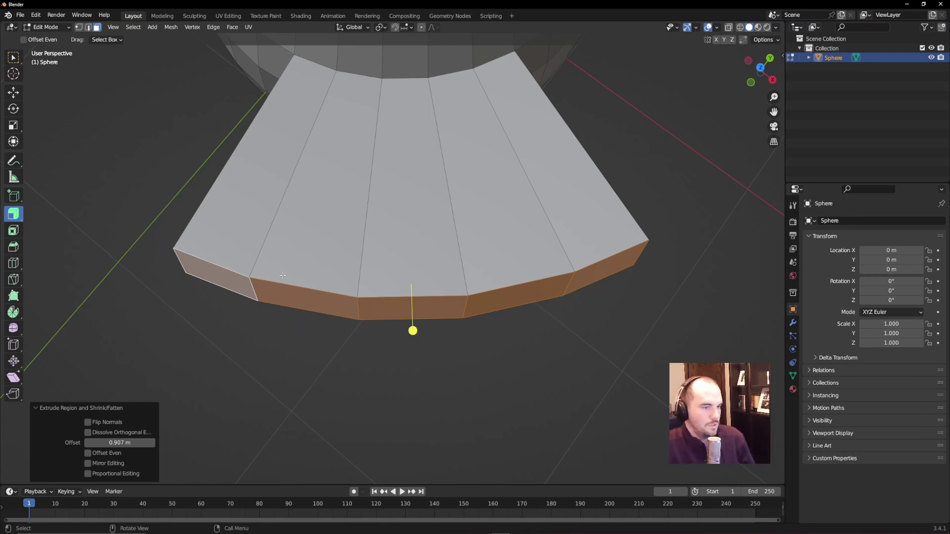
pyautogui.moveTo(337, 379); pyautogui.dragTo(359, 364, button='middle')
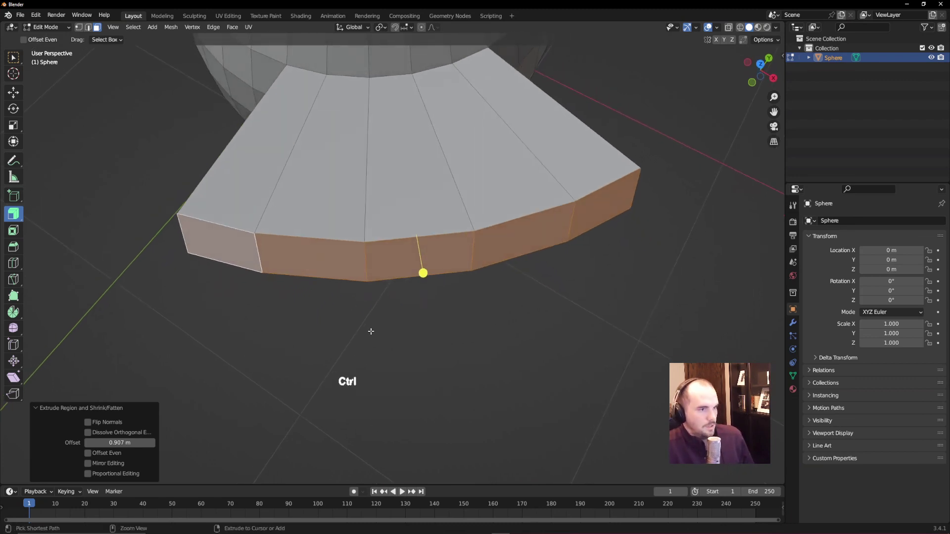
pyautogui.hotkey('ctrl', 'z')
pyautogui.scroll(-5, 386, 325)
pyautogui.scroll(4, 474, 346)
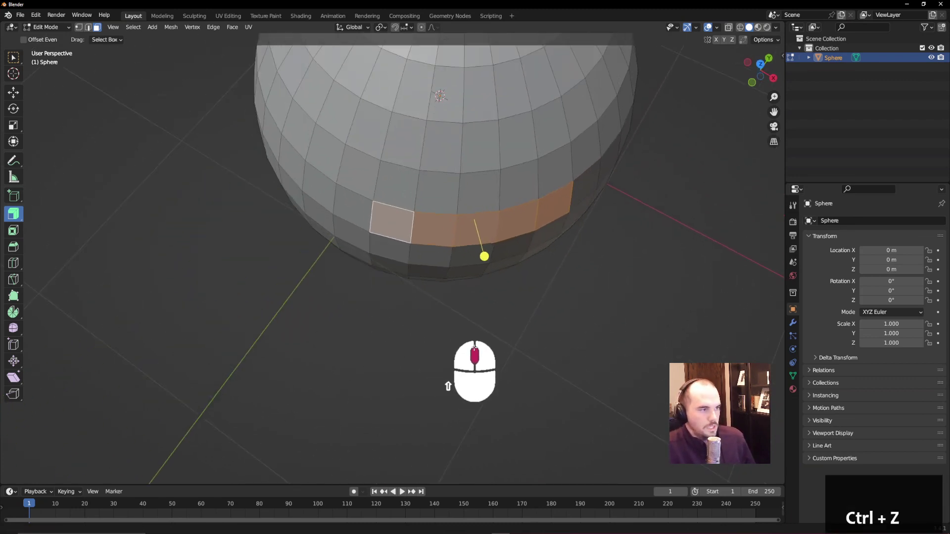
# - Extrude the five selected faces with Extrude Individual by about 0.955 m into separate blocks, and undo the extrusion
pyautogui.moveTo(14, 217); pyautogui.dragTo(92, 280)
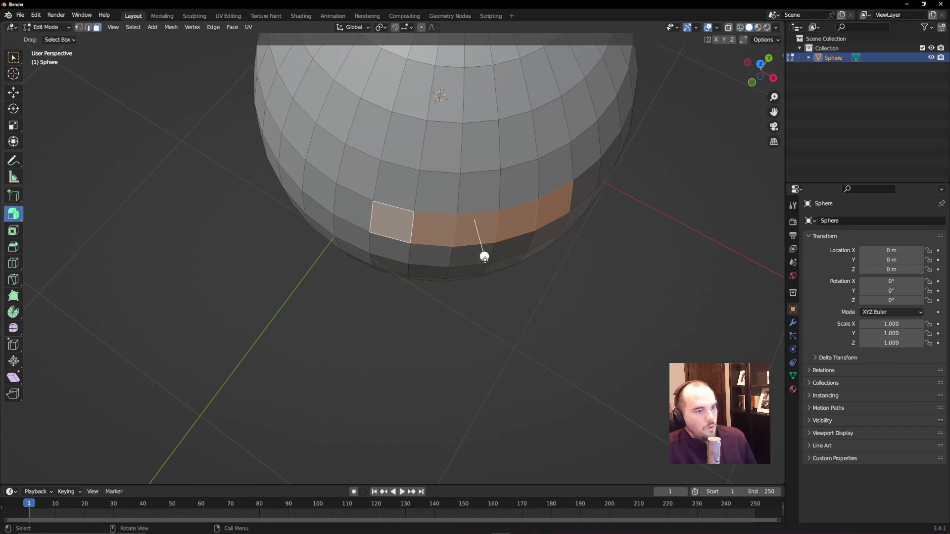
pyautogui.moveTo(484, 257); pyautogui.dragTo(487, 146)
pyautogui.moveTo(509, 346)
pyautogui.mouseDown(button='middle')
pyautogui.moveTo(516, 359)
pyautogui.moveTo(520, 335)
pyautogui.mouseUp(button='middle')
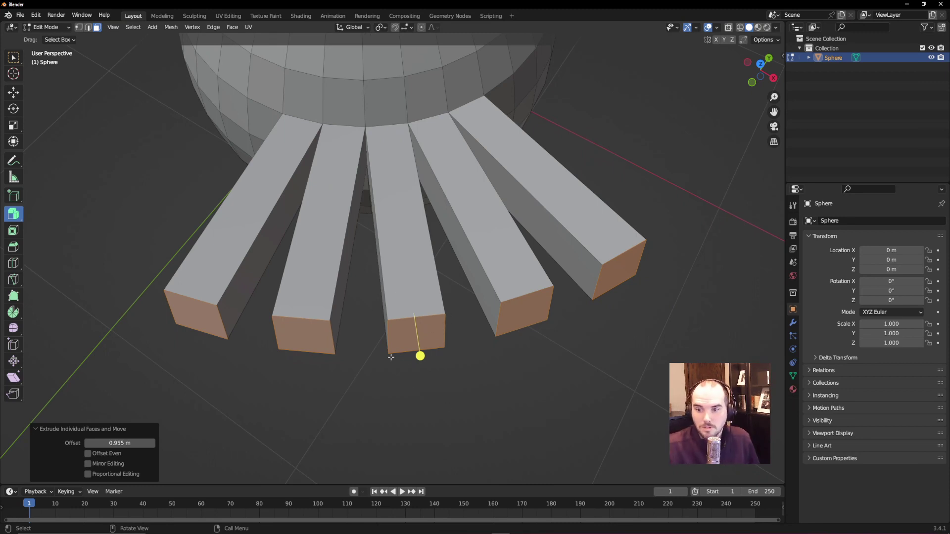
pyautogui.moveTo(396, 327); pyautogui.dragTo(432, 341, button='middle')
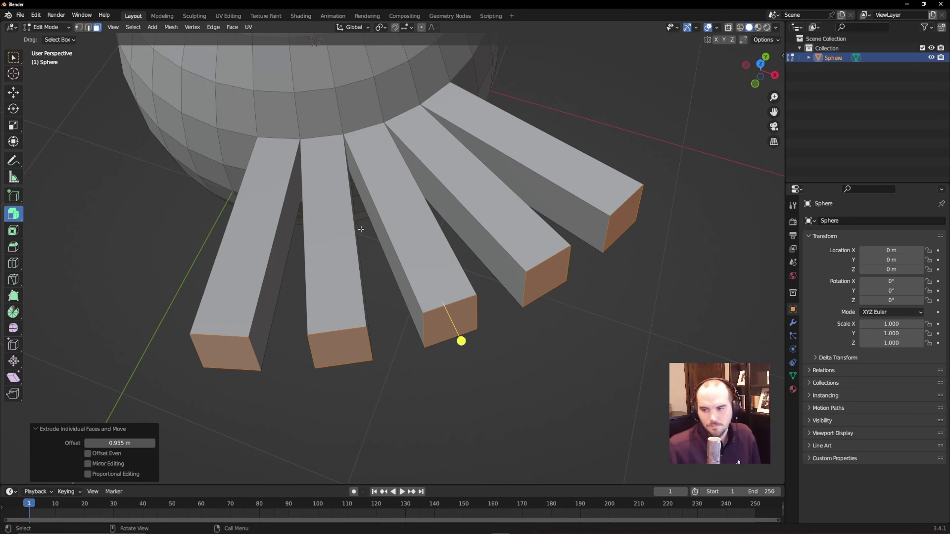
pyautogui.moveTo(14, 214); pyautogui.dragTo(72, 238)
pyautogui.moveTo(20, 220); pyautogui.dragTo(128, 241)
pyautogui.hotkey('ctrl', 'z')
pyautogui.hotkey('ctrl', 'z')
# - Try extruding the same five faces individually once more, view them from a lower angle, and undo the extrusion
pyautogui.moveTo(14, 213); pyautogui.dragTo(55, 229)
pyautogui.moveTo(377, 168); pyautogui.dragTo(324, 149)
pyautogui.moveTo(379, 277); pyautogui.dragTo(379, 327, button='middle')
pyautogui.hotkey('ctrl', 'z')
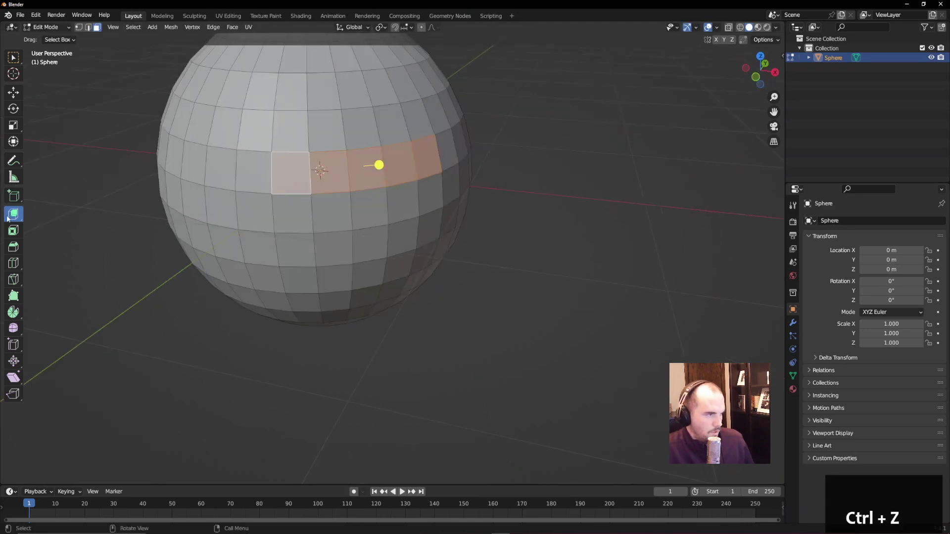
# - Extrude the row of five faces outward beyond the sphere's side with Extrude to Cursor, and undo the extrusions
pyautogui.moveTo(19, 220); pyautogui.dragTo(89, 294)
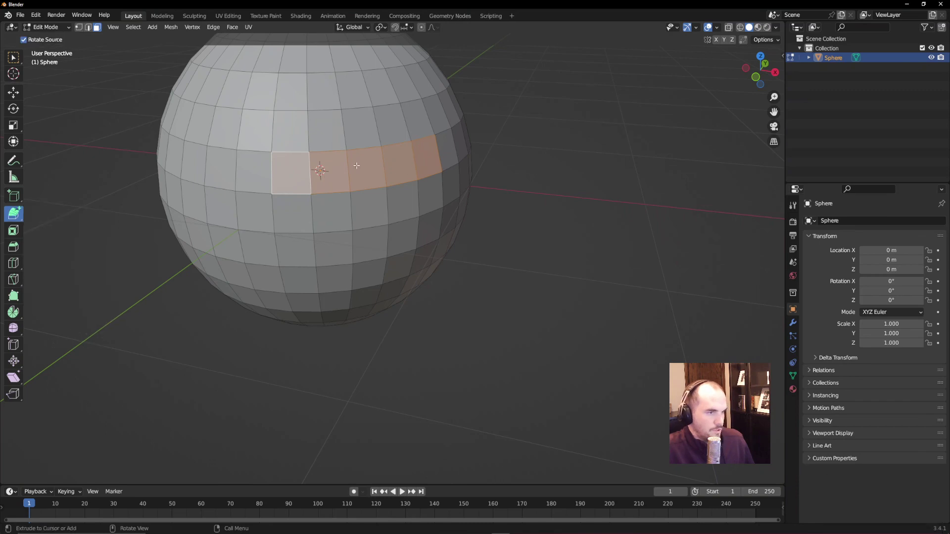
pyautogui.click(396, 169)
pyautogui.click(465, 175)
pyautogui.hotkey('ctrl', 'z')
pyautogui.click(593, 198)
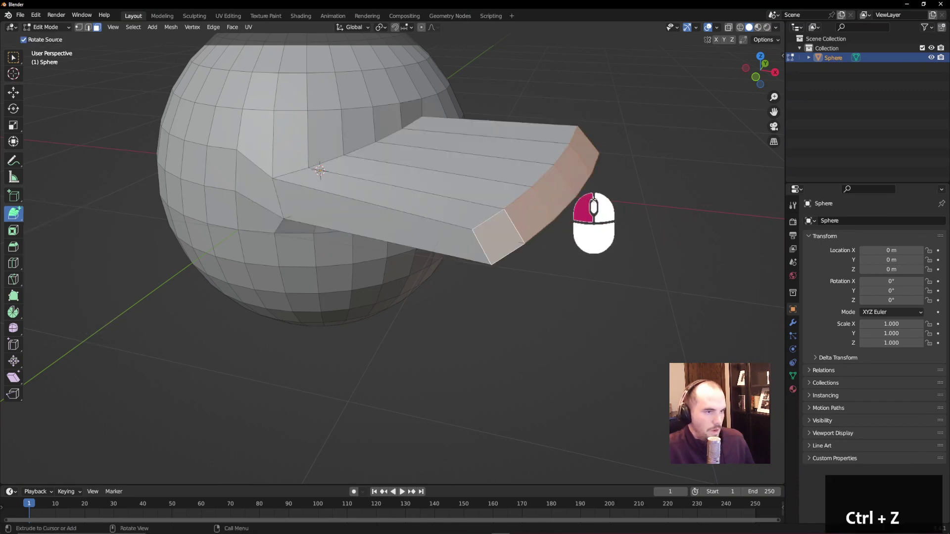
pyautogui.hotkey('ctrl', 'z')
# - Extrude the five faces to several other cursor points around the sphere, undoing each extrusion
pyautogui.click(199, 374)
pyautogui.moveTo(530, 366); pyautogui.dragTo(673, 176, button='middle')
pyautogui.hotkey('ctrl', 'z')
pyautogui.click(223, 246)
pyautogui.hotkey('ctrl', 'z')
pyautogui.click(672, 176)
pyautogui.hotkey('ctrl', 'z')
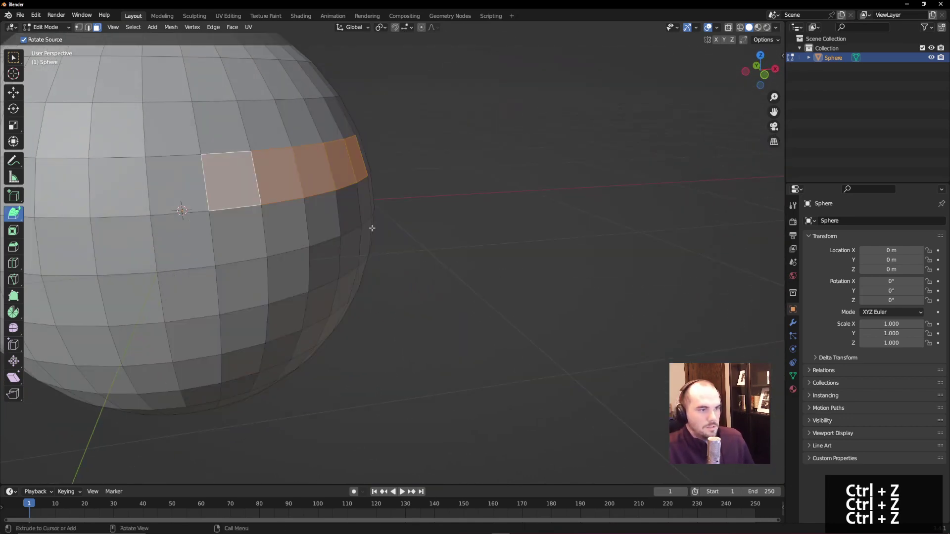
# - Restore the Extrude Region tool, leave Edit Mode with no faces selected, and delete the sphere
pyautogui.moveTo(14, 213); pyautogui.dragTo(54, 213)
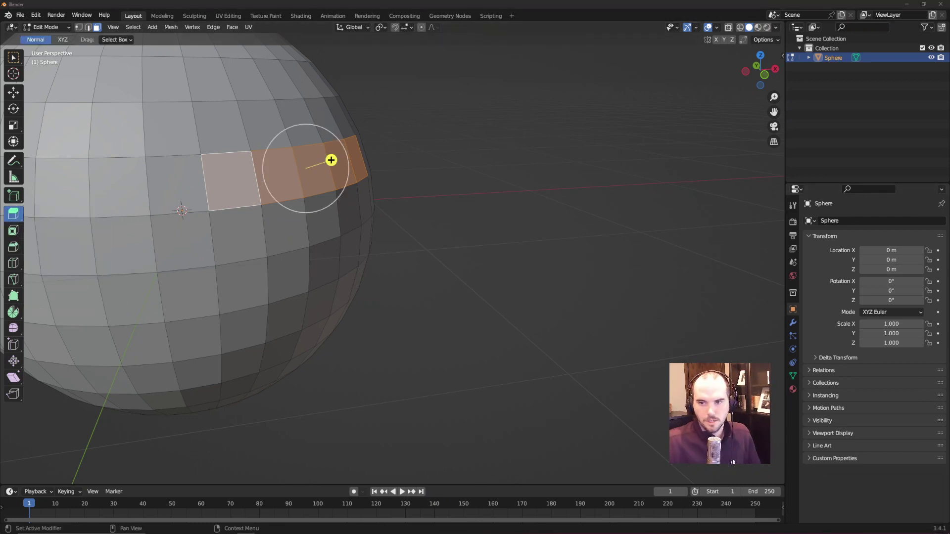
pyautogui.click(490, 278)
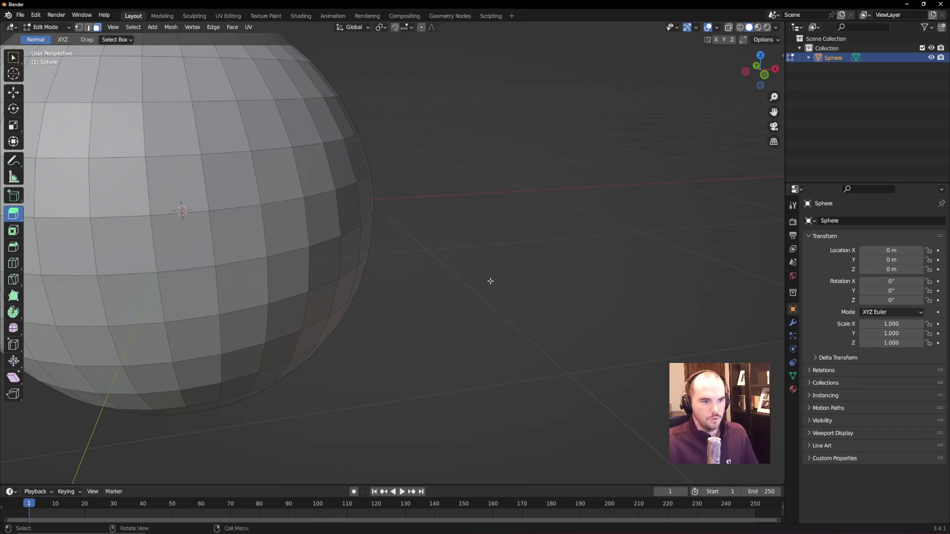
pyautogui.press('Tab')
pyautogui.press('Delete')
# - Add a 2 m cube mesh to the empty scene and enter Edit Mode on it
pyautogui.moveTo(489, 265); pyautogui.dragTo(336, 221, button='middle')
pyautogui.hotkey('shift', 'a')
pyautogui.moveTo(364, 204)
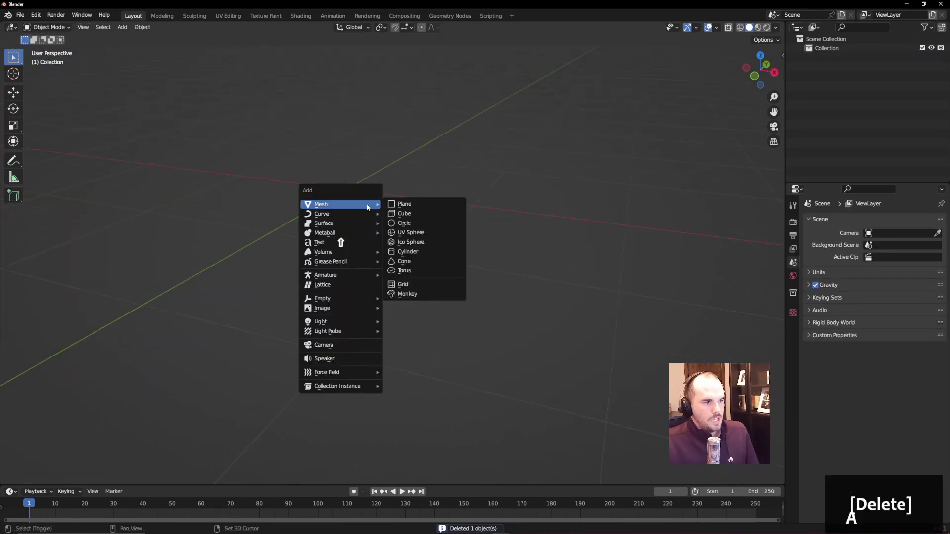
pyautogui.click(411, 216)
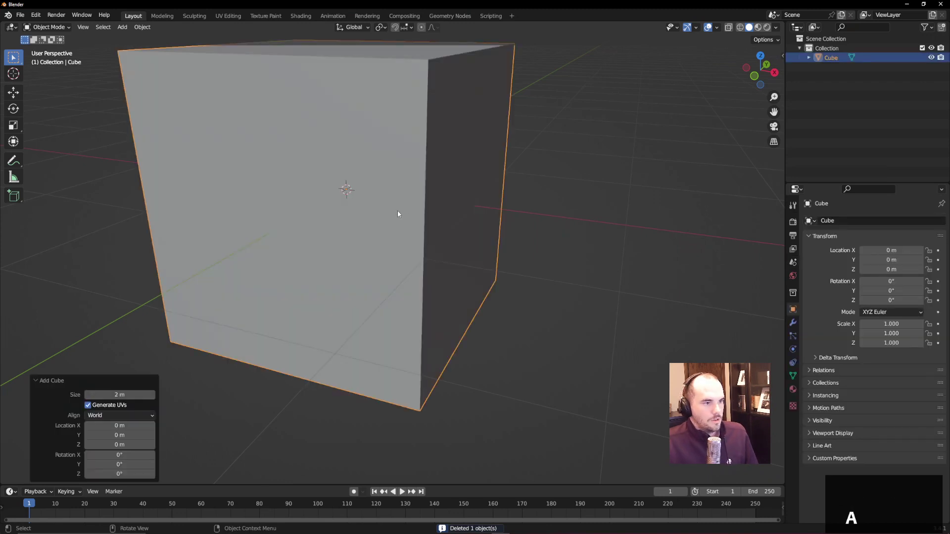
pyautogui.scroll(-3, 417, 221)
pyautogui.press('Tab')
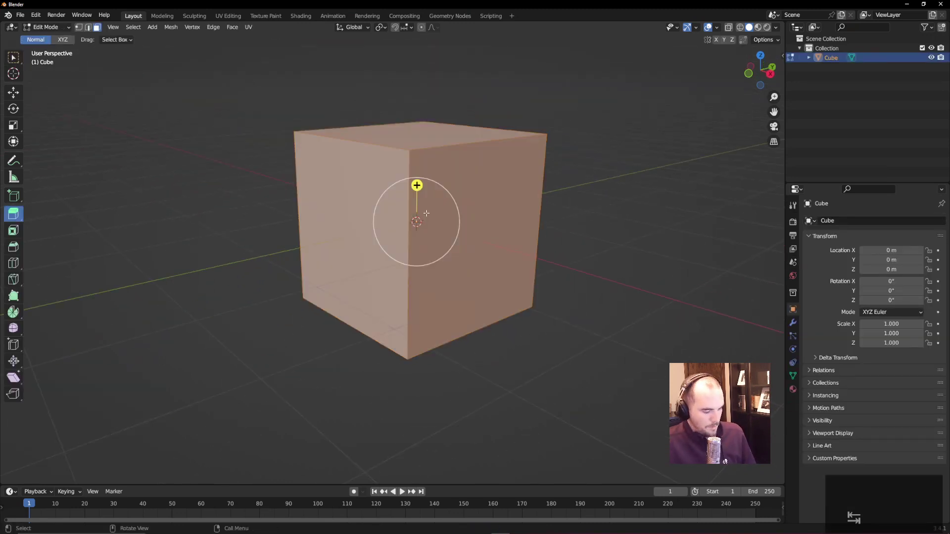
# - Select one side face of the cube and inset it by about 0.2028 m with the Inset Faces tool
pyautogui.click(15, 236)
pyautogui.click(354, 242)
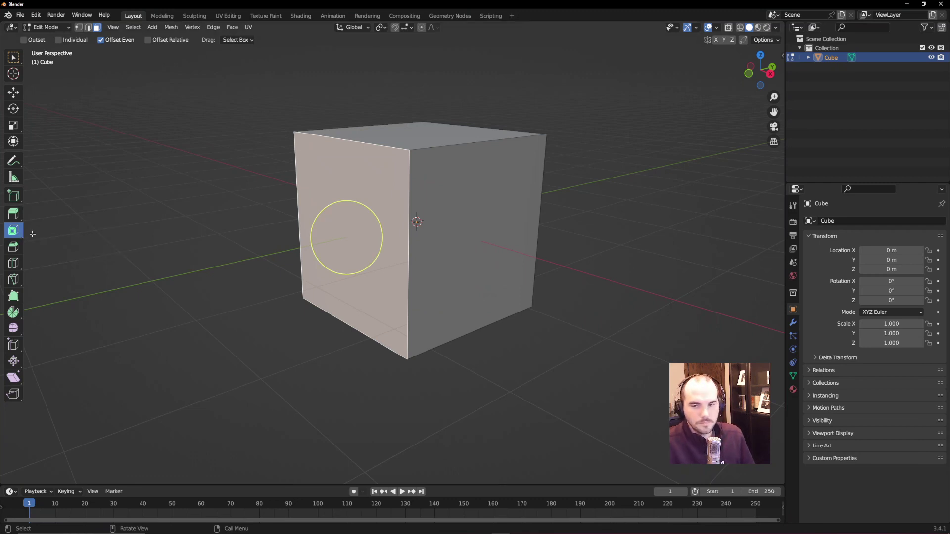
pyautogui.moveTo(296, 215); pyautogui.dragTo(307, 240, button='middle')
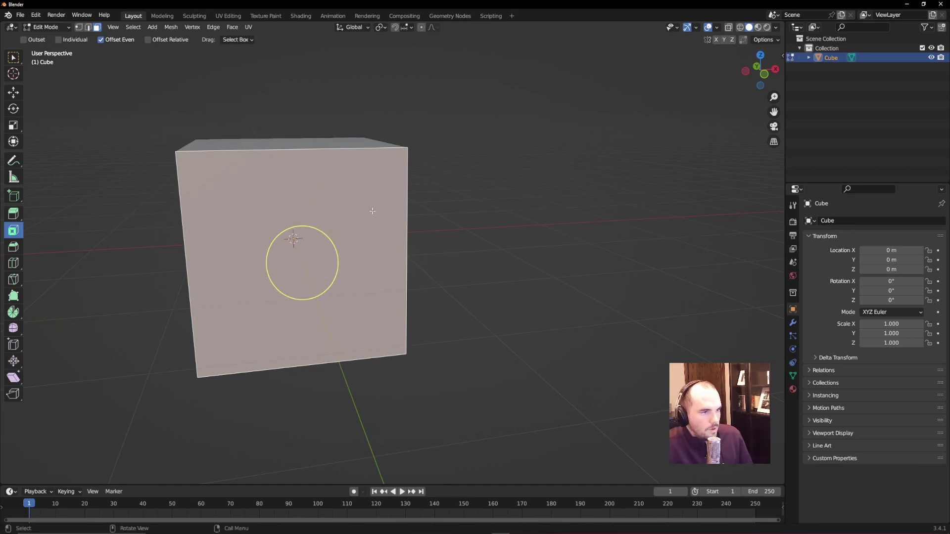
pyautogui.moveTo(373, 211); pyautogui.dragTo(322, 263, button='middle')
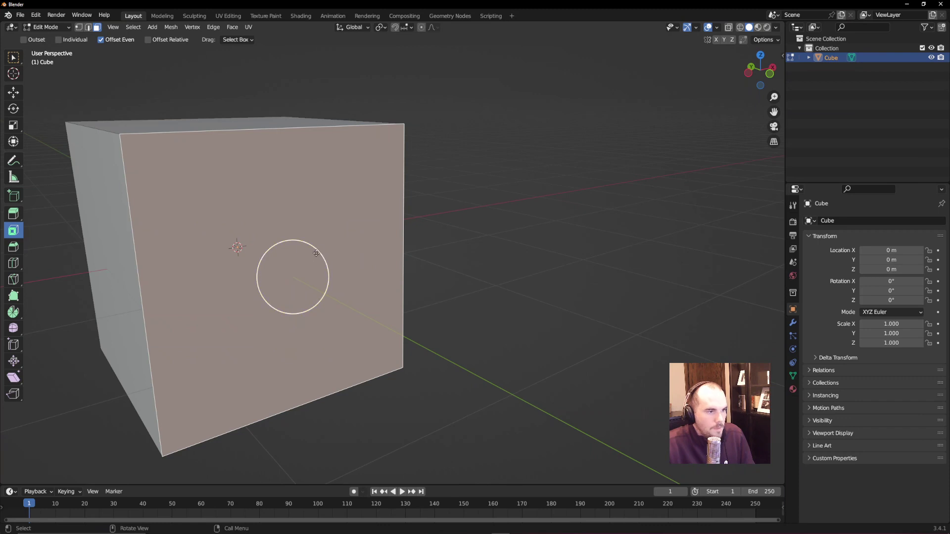
pyautogui.moveTo(316, 253); pyautogui.dragTo(288, 278)
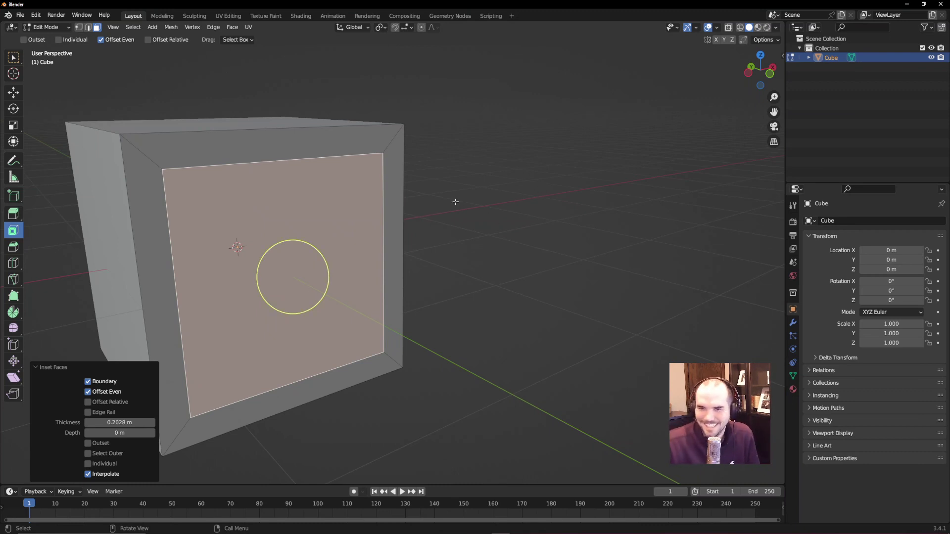
# - Extrude the inset face inward into the cube with Extrude Region to form a deep recess
pyautogui.moveTo(275, 223); pyautogui.dragTo(194, 223, button='middle')
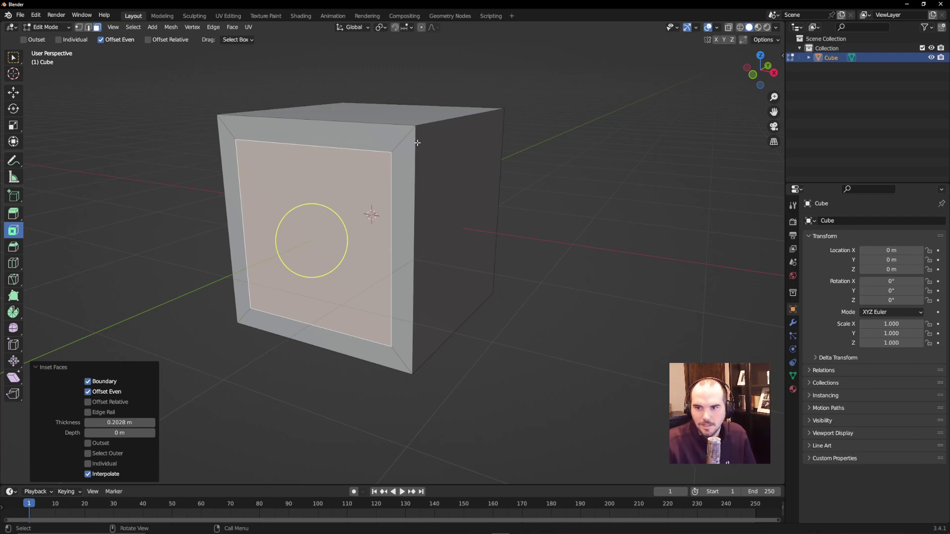
pyautogui.moveTo(326, 206); pyautogui.dragTo(425, 185, button='middle')
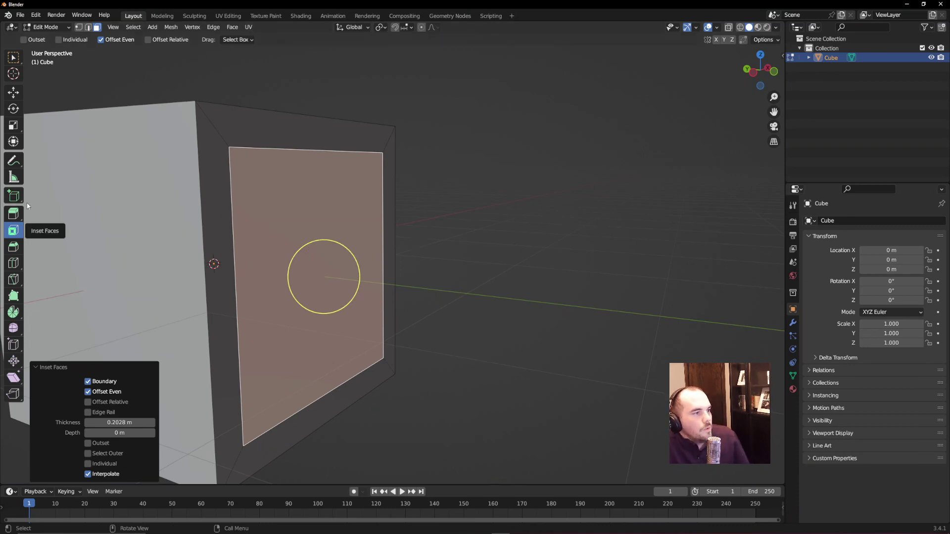
pyautogui.click(17, 214)
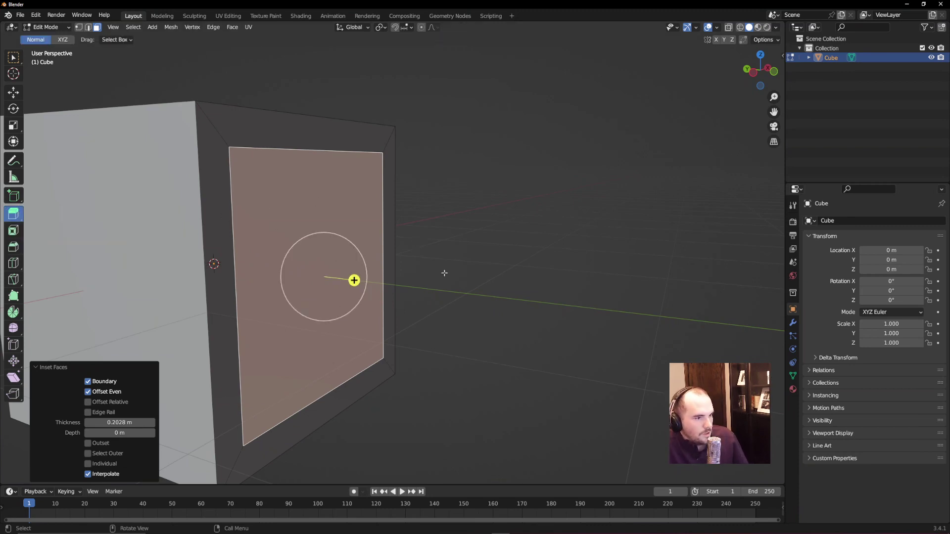
pyautogui.moveTo(353, 280); pyautogui.dragTo(233, 272)
pyautogui.moveTo(232, 272); pyautogui.dragTo(250, 256, button='middle')
pyautogui.click(250, 256)
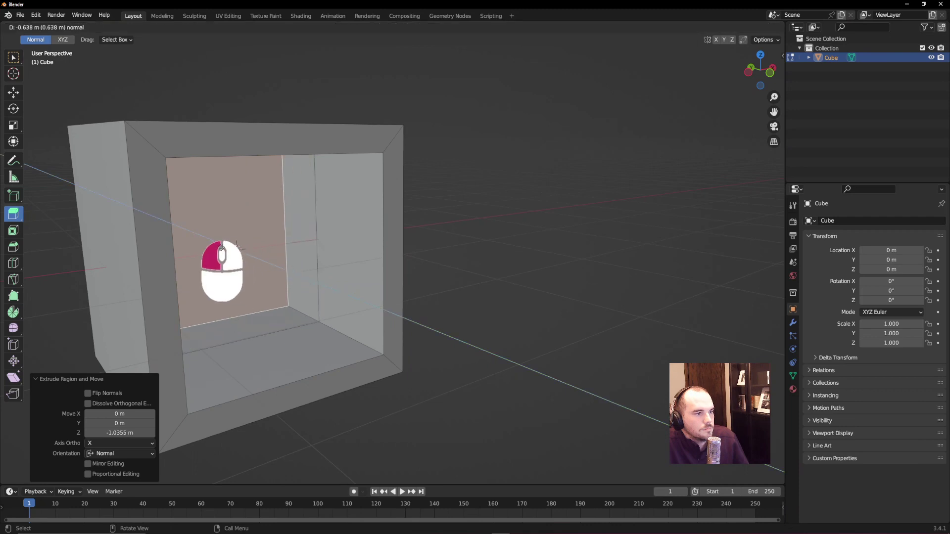
# - Undo the extrusions and the inset on the cube's side face
pyautogui.hotkey('ctrl', 'z')
pyautogui.hotkey('ctrl', 'z')
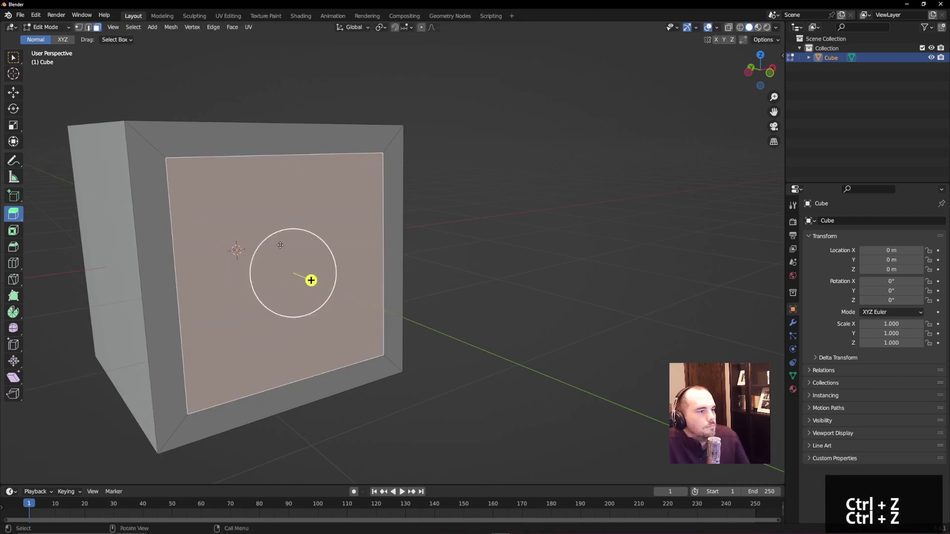
pyautogui.hotkey('ctrl', 'z')
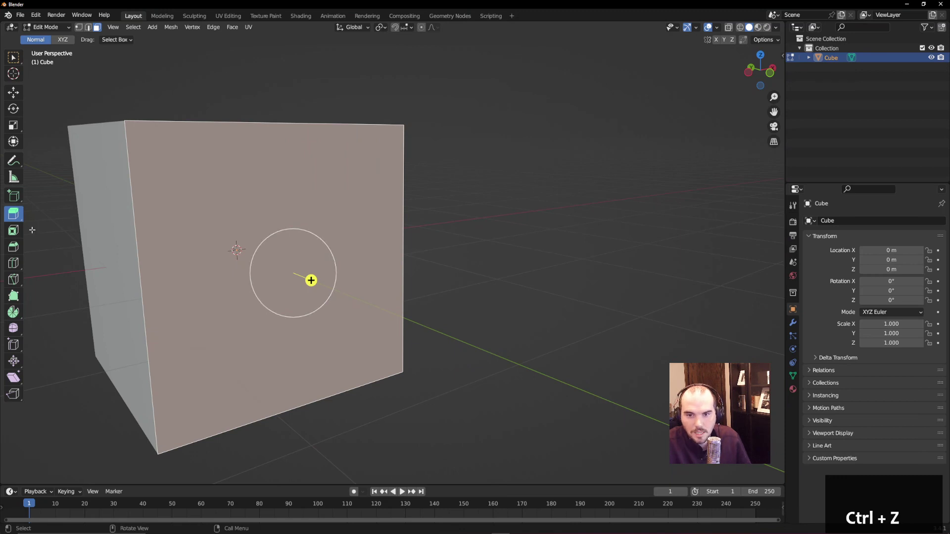
# - Inset the side face by about 0.2387 m with Inset Faces, then collapse and reopen its operation settings
pyautogui.click(14, 230)
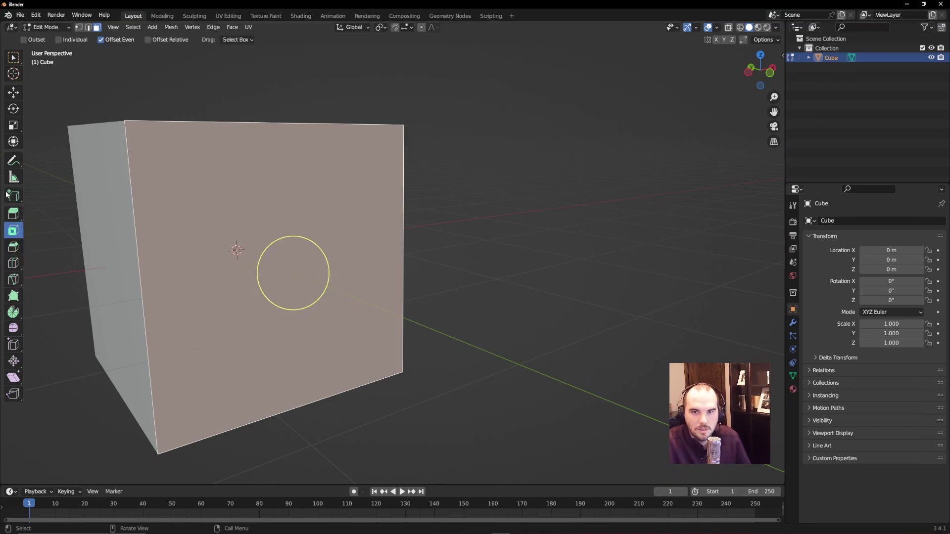
pyautogui.moveTo(309, 258)
pyautogui.mouseDown()
pyautogui.moveTo(318, 254)
pyautogui.moveTo(289, 257)
pyautogui.moveTo(284, 274)
pyautogui.moveTo(298, 273)
pyautogui.mouseUp()
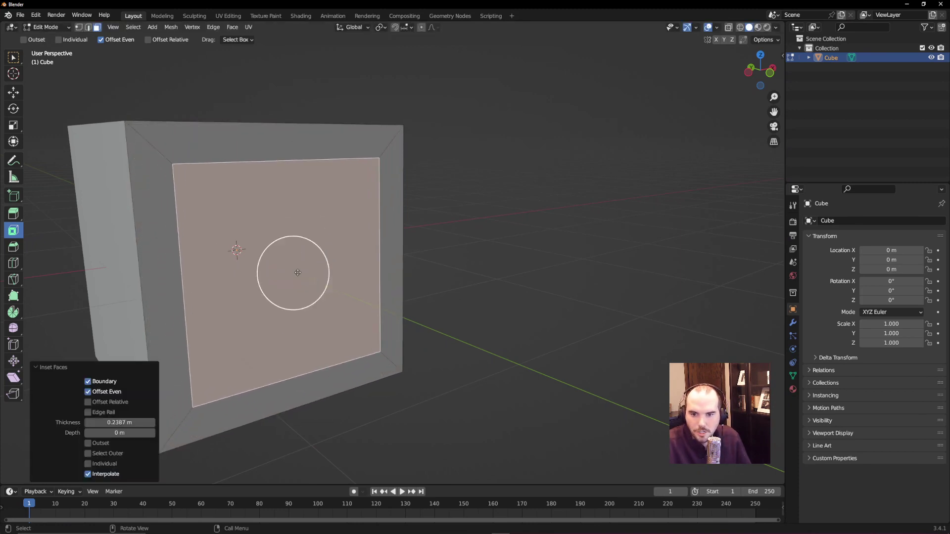
pyautogui.click(36, 368)
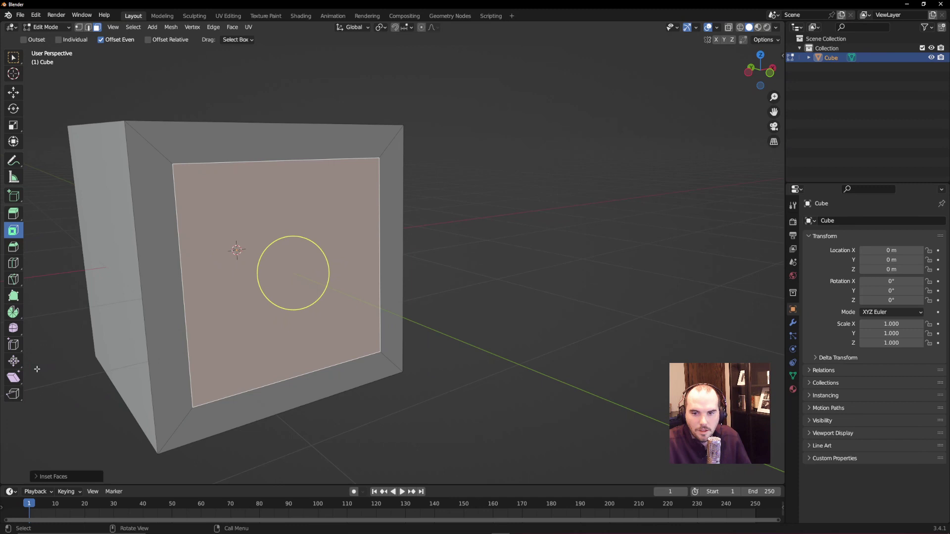
pyautogui.click(38, 478)
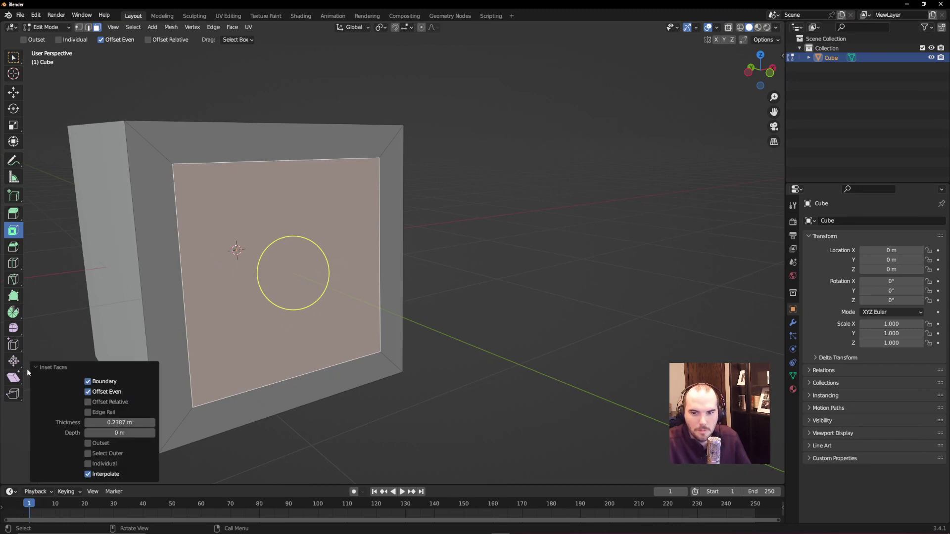
pyautogui.click(35, 369)
pyautogui.click(38, 477)
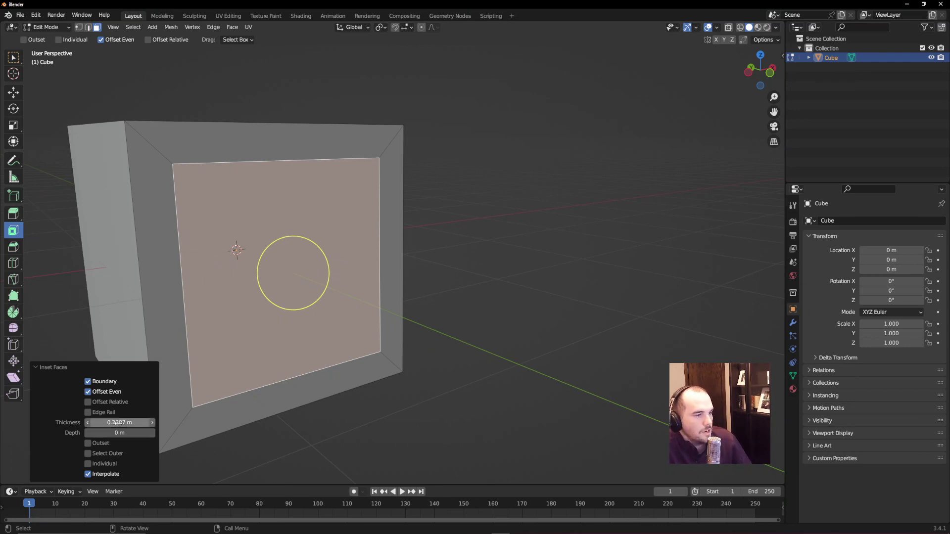
# - Adjust the inset to about 0.1947 m thickness and 0.004 m depth, toggle Boundary and Offset Relative, and undo the inset
pyautogui.moveTo(120, 422)
pyautogui.mouseDown()
pyautogui.moveTo(78, 422)
pyautogui.moveTo(113, 422)
pyautogui.mouseUp()
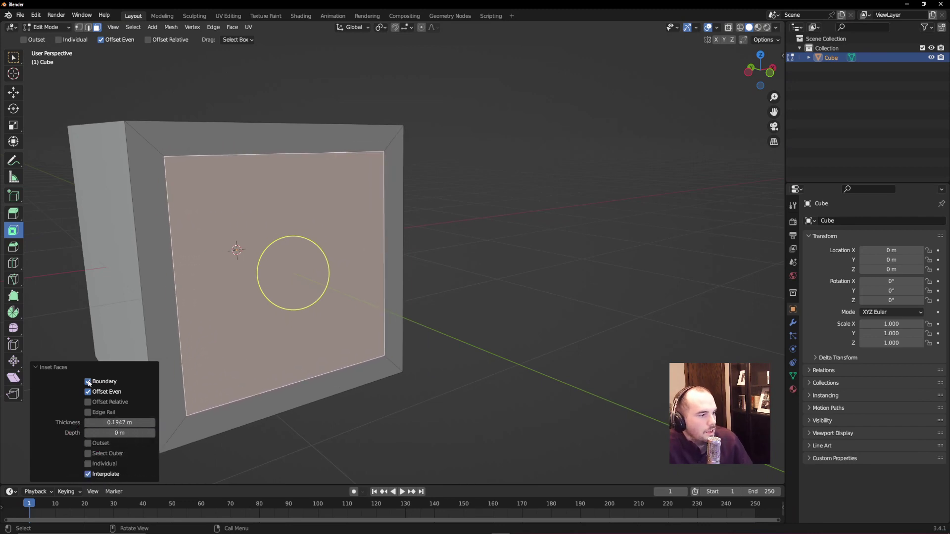
pyautogui.click(89, 382)
pyautogui.click(88, 382)
pyautogui.click(88, 402)
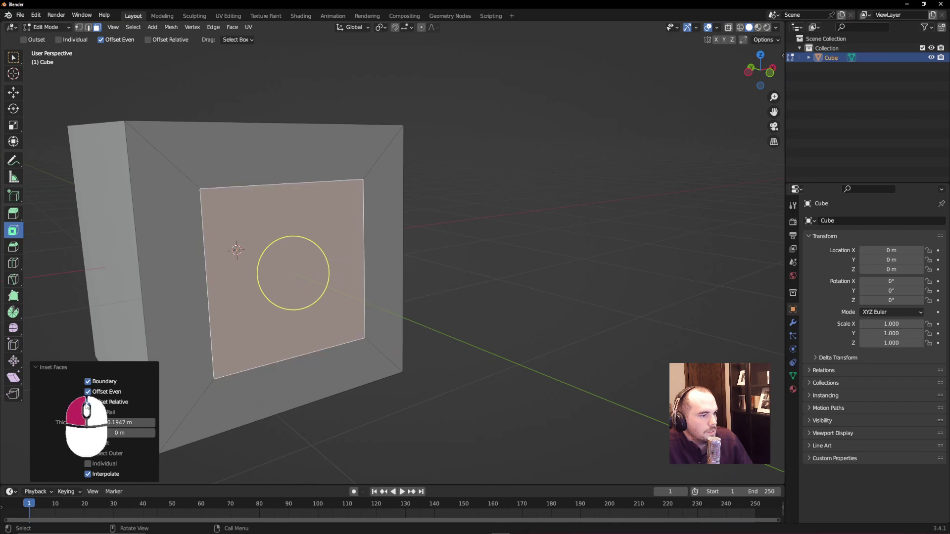
pyautogui.click(89, 402)
pyautogui.moveTo(118, 433); pyautogui.dragTo(181, 451)
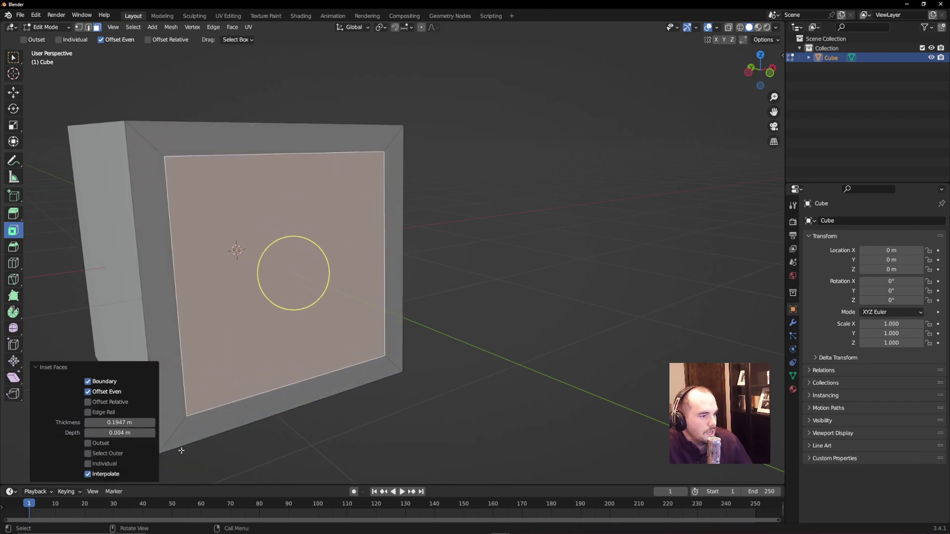
pyautogui.hotkey('ctrl', 'z')
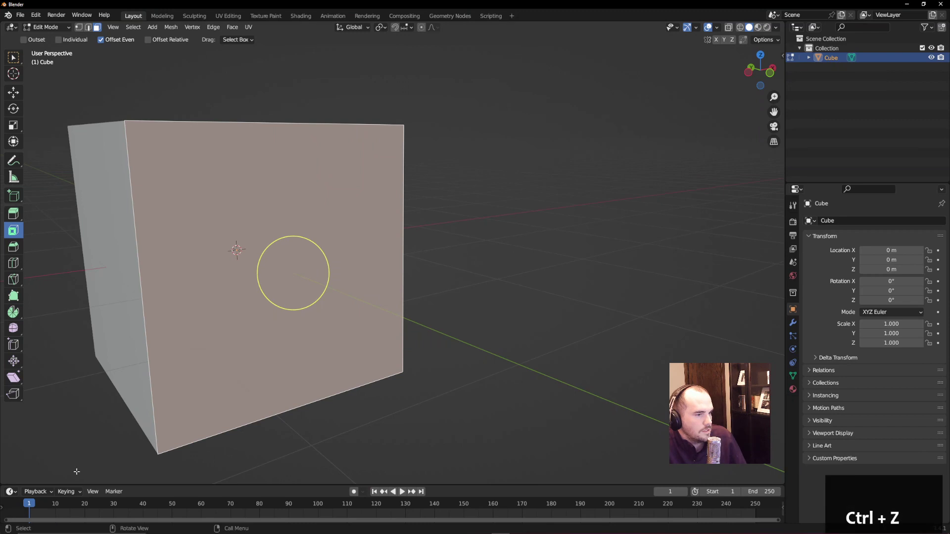
# - Select the cube's top face with the Select Box tool, inset it, and extrude the inner face upward about 0.52 m
pyautogui.click(14, 58)
pyautogui.click(115, 223)
pyautogui.moveTo(115, 223); pyautogui.dragTo(233, 267, button='middle')
pyautogui.scroll(-4, 282, 270)
pyautogui.scroll(2, 236, 271)
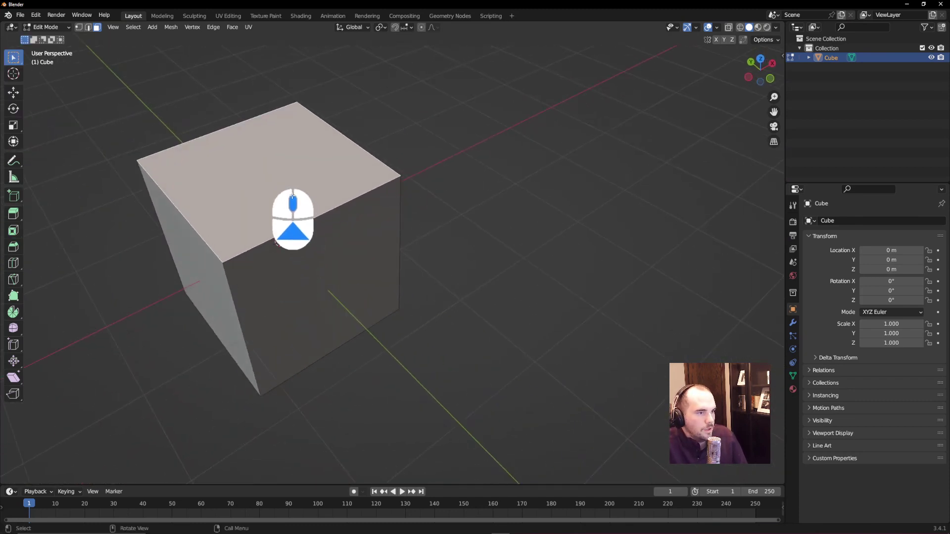
pyautogui.press('i')
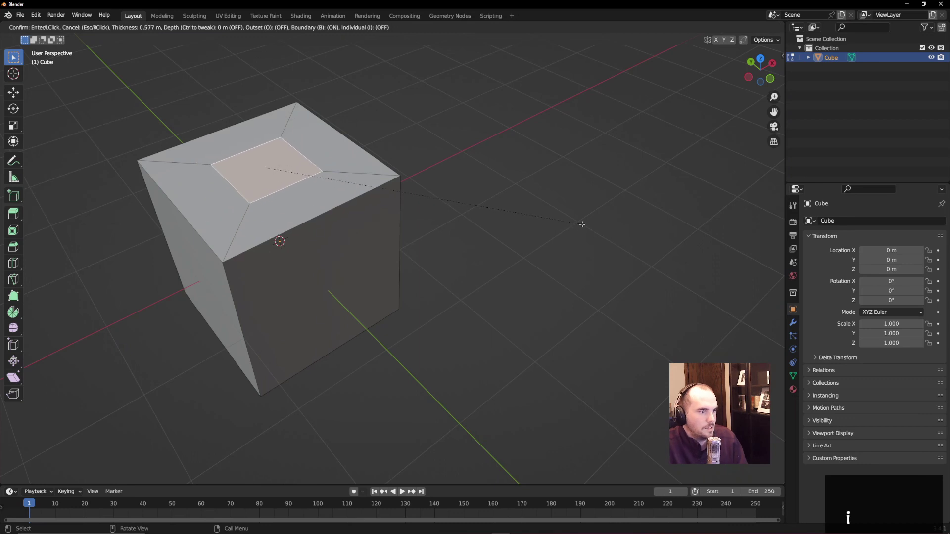
pyautogui.click(581, 225)
pyautogui.press('e')
pyautogui.click(538, 194)
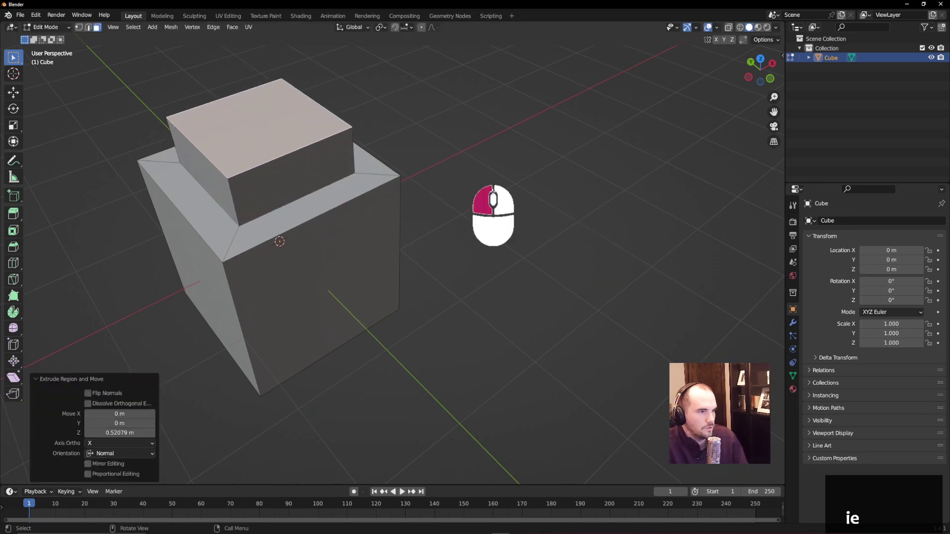
# - Inset the raised block's top face by about 0.32 m and extrude it upward about 0.525 m
pyautogui.press('a')
pyautogui.hotkey('alt', 'a')
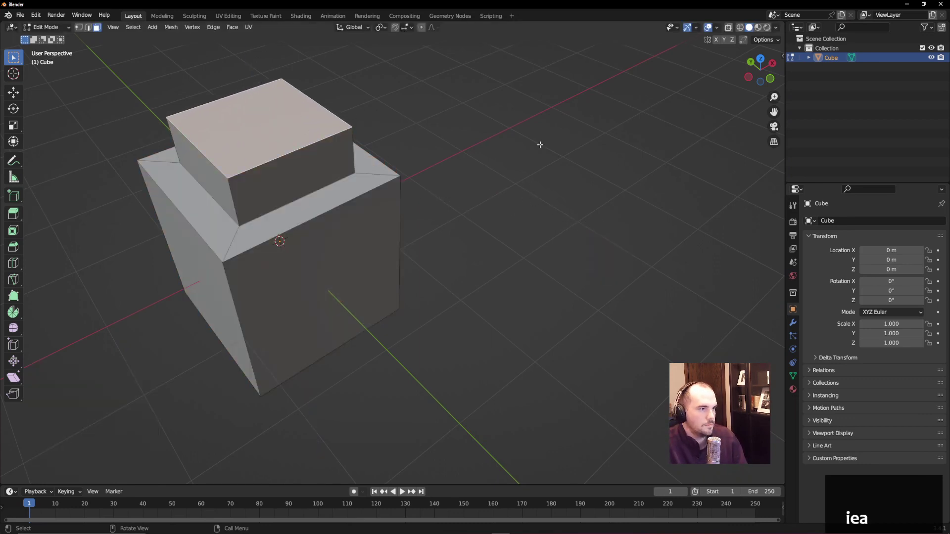
pyautogui.press('i')
pyautogui.click(503, 139)
pyautogui.press('e')
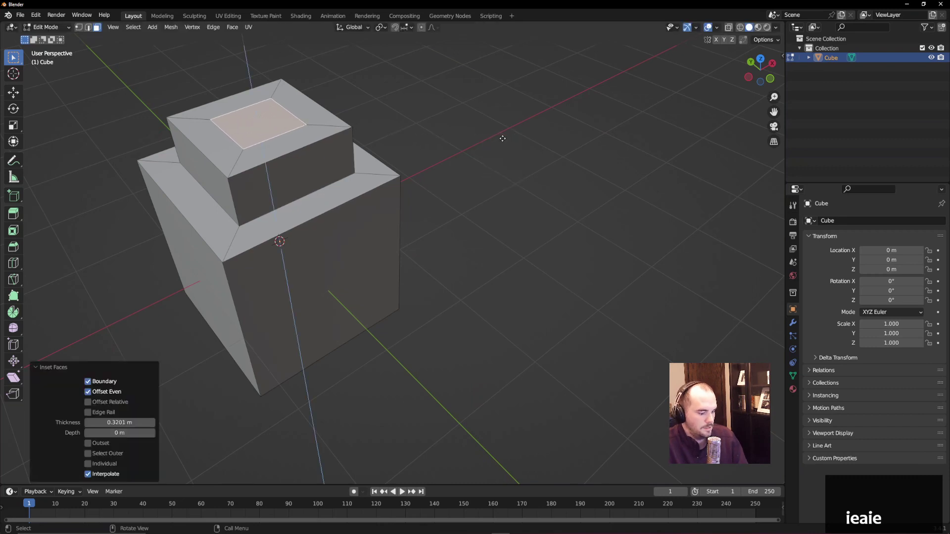
pyautogui.click(446, 91)
# - Add a third, smaller tier by insetting the topmost face about 0.154 m and extruding it upward about 0.385 m
pyautogui.moveTo(445, 91); pyautogui.dragTo(583, 168, button='middle')
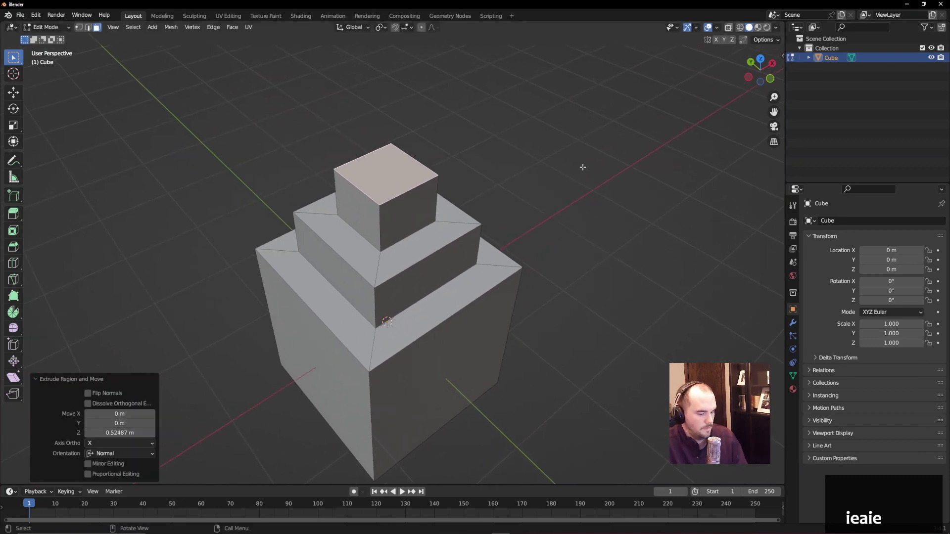
pyautogui.press('i')
pyautogui.click(561, 157)
pyautogui.press('e')
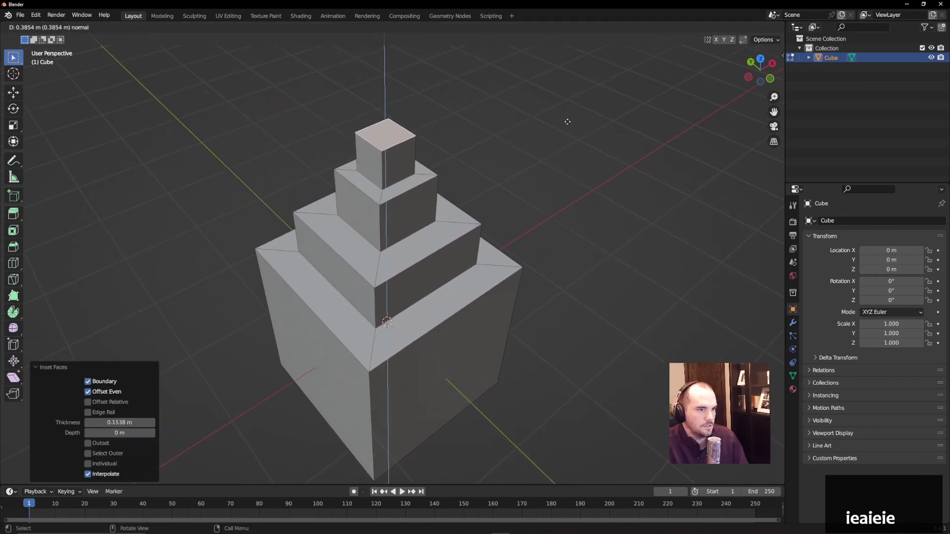
pyautogui.click(567, 122)
pyautogui.moveTo(504, 237)
pyautogui.mouseDown(button='middle')
pyautogui.moveTo(504, 198)
pyautogui.moveTo(503, 239)
pyautogui.mouseUp(button='middle')
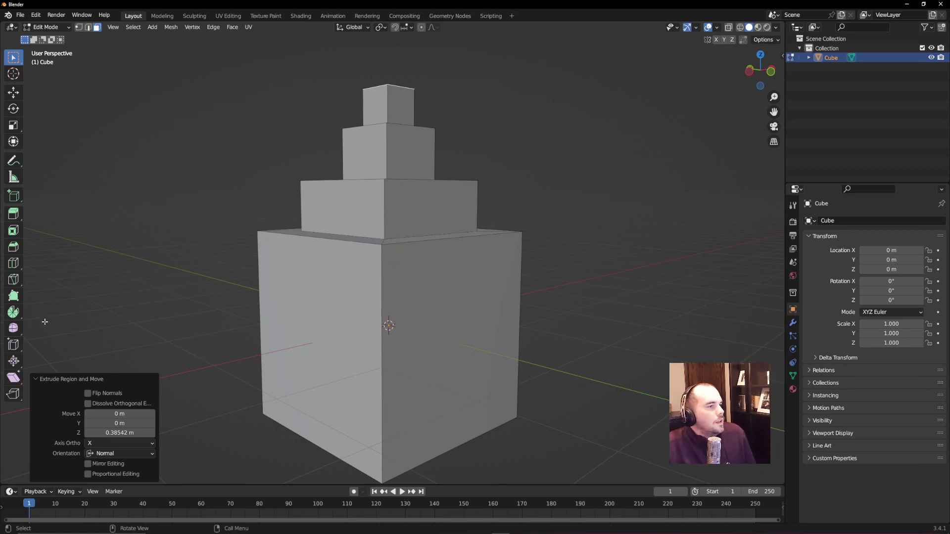
# - Collapse the extrude settings, select all faces of the stepped mesh, and reduce the selection to one side face of the base
pyautogui.click(38, 378)
pyautogui.click(468, 253)
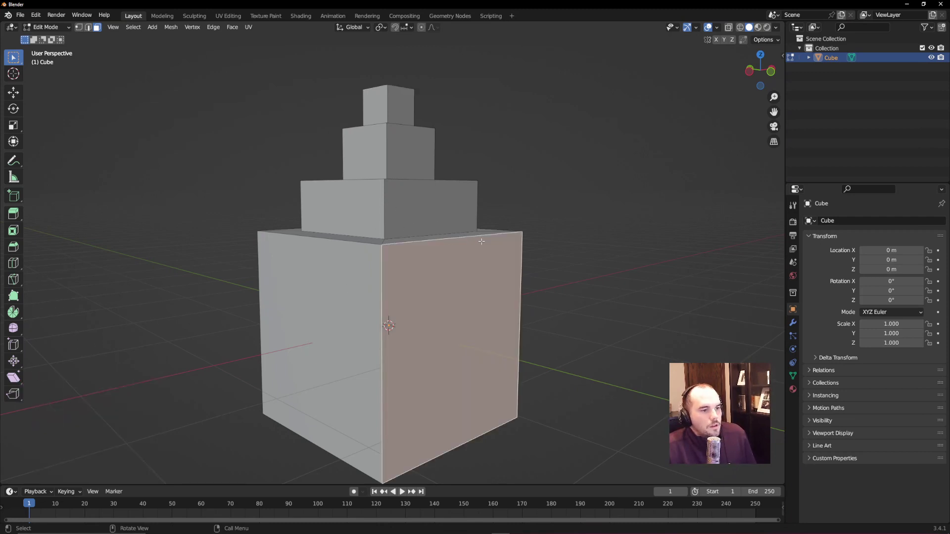
pyautogui.moveTo(488, 216); pyautogui.dragTo(351, 243, button='middle')
pyautogui.press('a')
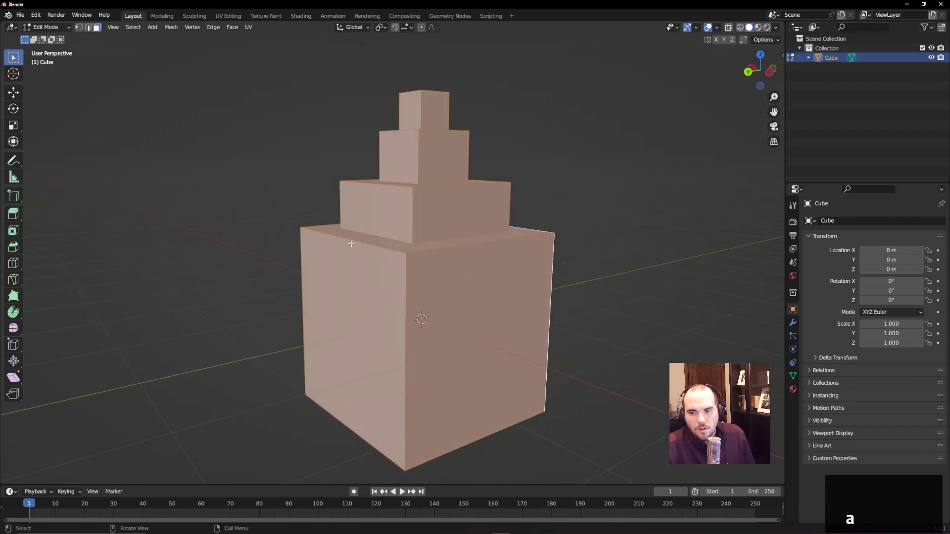
pyautogui.click(473, 312)
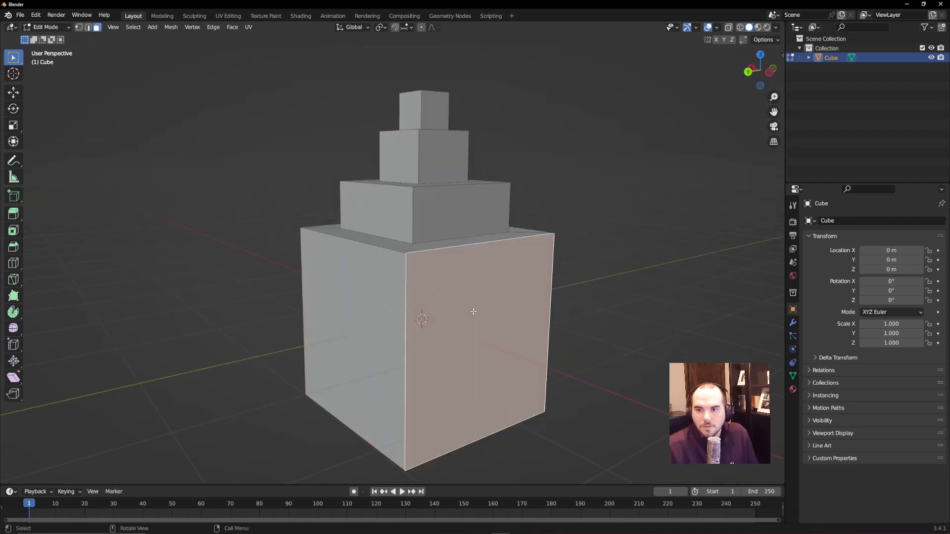
pyautogui.moveTo(411, 267); pyautogui.dragTo(382, 295, button='middle')
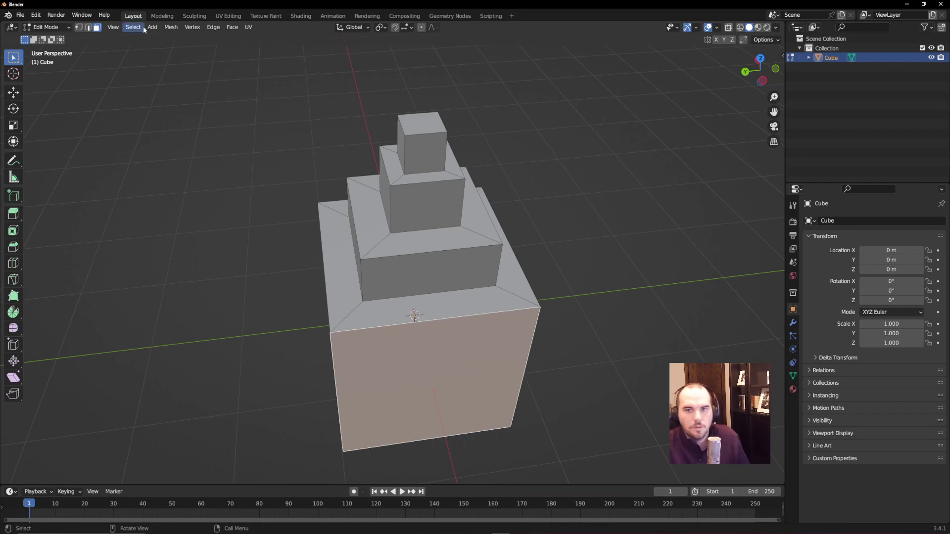
# - Switch to edge selection, extrude one upper edge of the base block outward as a slanted plane, and undo the extrusion
pyautogui.click(88, 27)
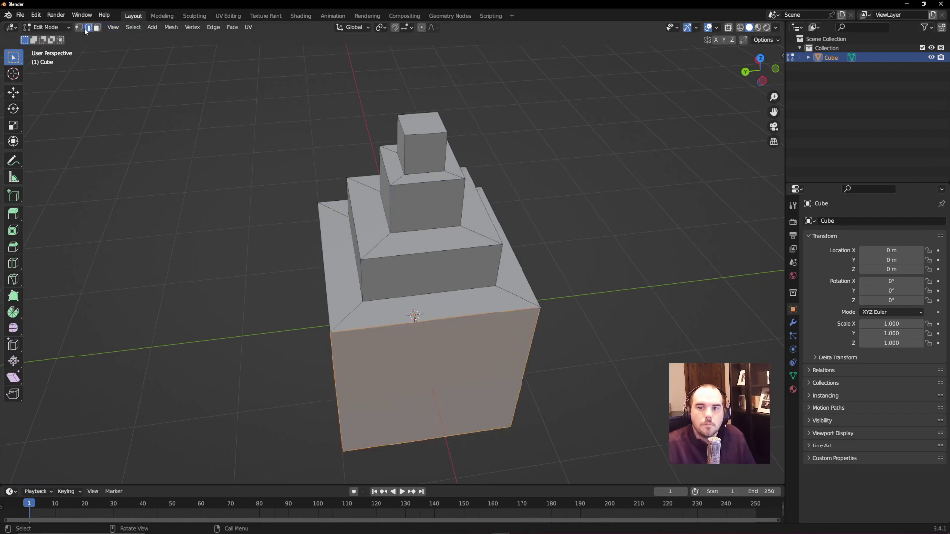
pyautogui.press('2')
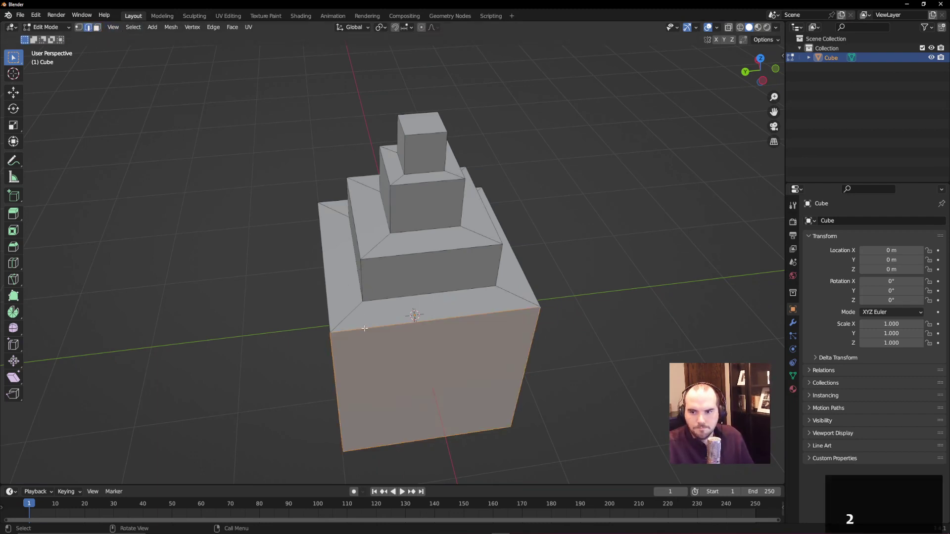
pyautogui.hotkey('alt', 'a')
pyautogui.moveTo(365, 328); pyautogui.dragTo(445, 248, button='middle')
pyautogui.click(445, 247)
pyautogui.press('e')
pyautogui.click(580, 218)
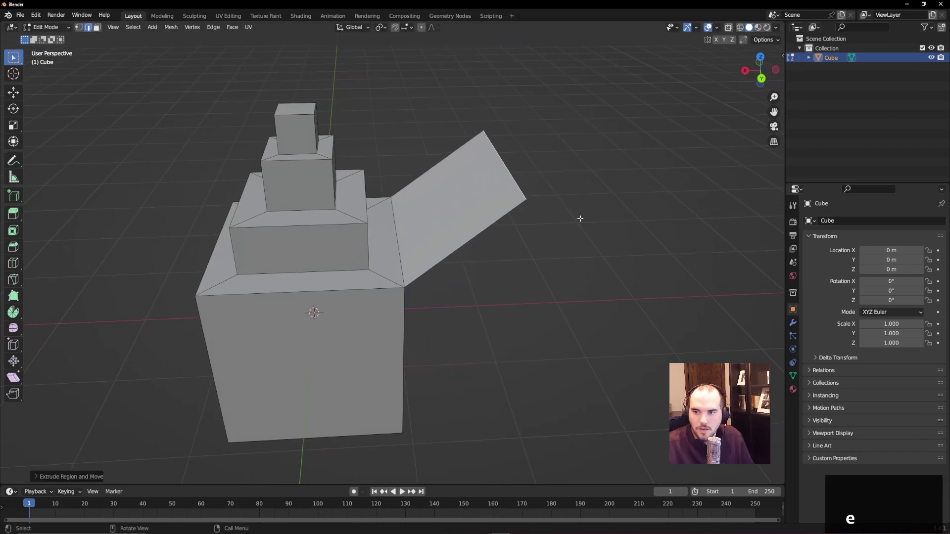
pyautogui.moveTo(579, 218); pyautogui.dragTo(452, 274, button='middle')
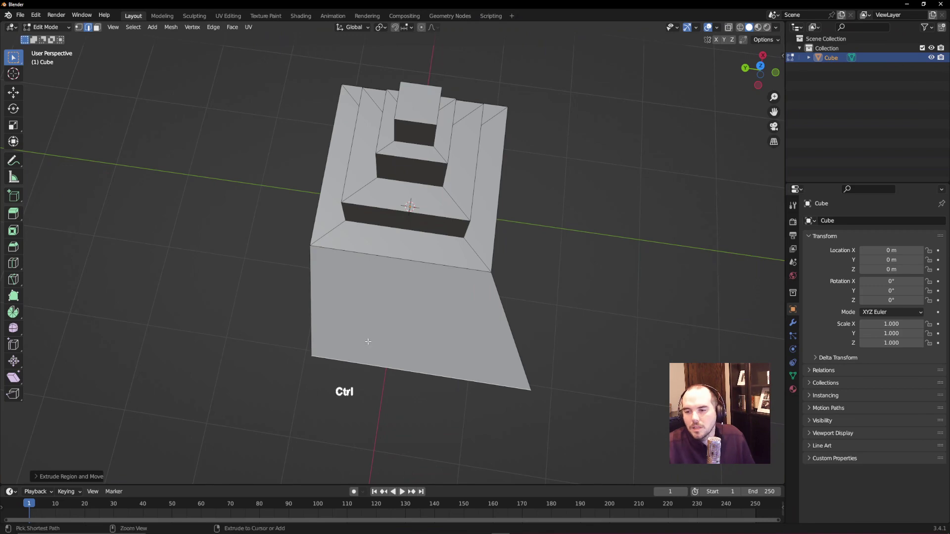
pyautogui.hotkey('ctrl', 'z')
pyautogui.moveTo(364, 344); pyautogui.dragTo(349, 285, button='middle')
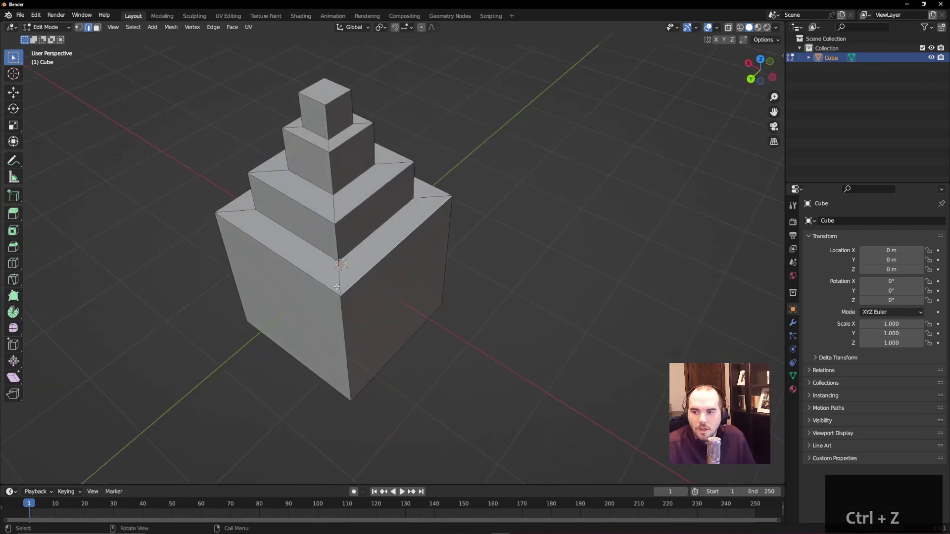
# - Return to Object Mode and move the stepped object to about X 3.45 m, Y 2.86 m, Z -0.11 m
pyautogui.scroll(5, 349, 284)
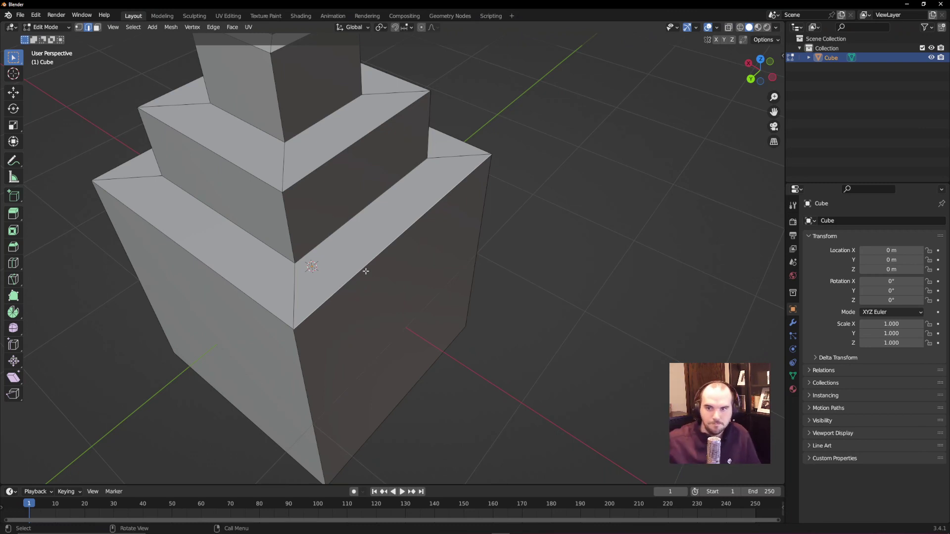
pyautogui.press('Tab')
pyautogui.scroll(-6, 354, 305)
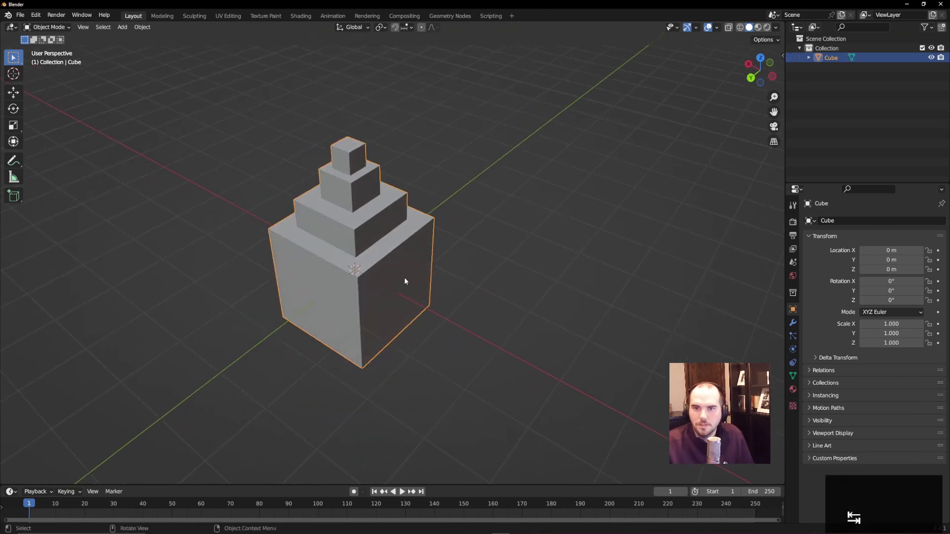
pyautogui.press('g')
pyautogui.click(448, 286)
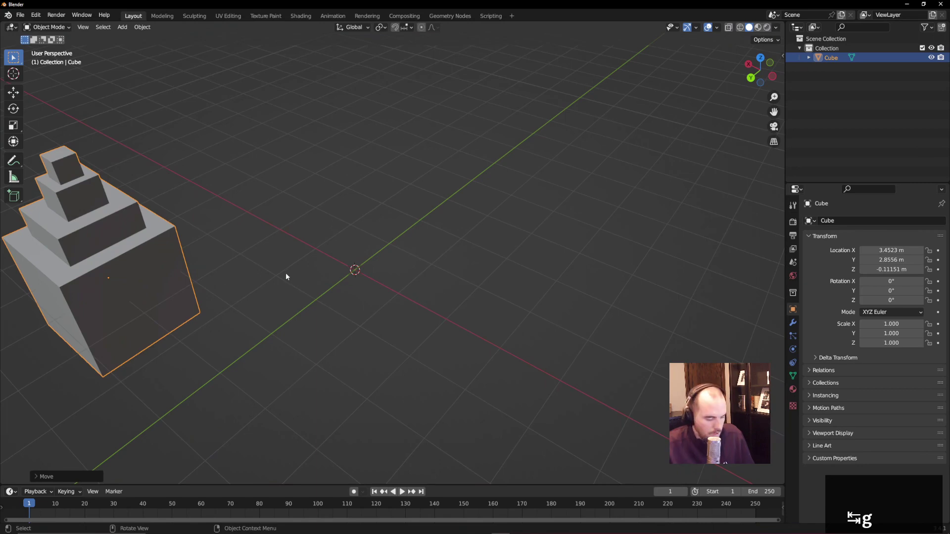
# - Add a UV sphere mesh at the world origin and enter Edit Mode on it
pyautogui.hotkey('shift', 'a')
pyautogui.moveTo(286, 273)
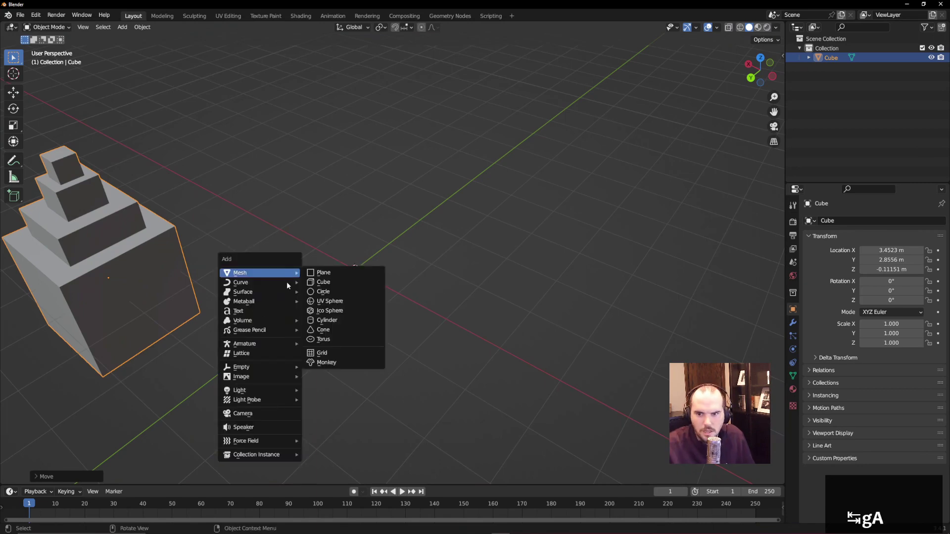
pyautogui.click(347, 302)
pyautogui.scroll(4, 371, 304)
pyautogui.press('Tab')
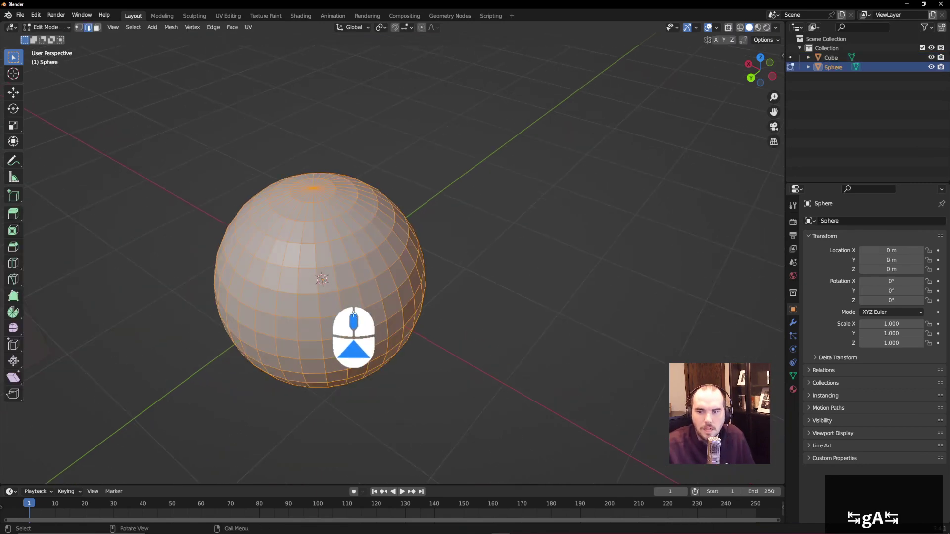
# - Clear the sphere's mesh selection, switch to face selection, and select one face just above its equator
pyautogui.moveTo(354, 313); pyautogui.dragTo(338, 309, button='middle')
pyautogui.hotkey('alt', 'a')
pyautogui.press('3')
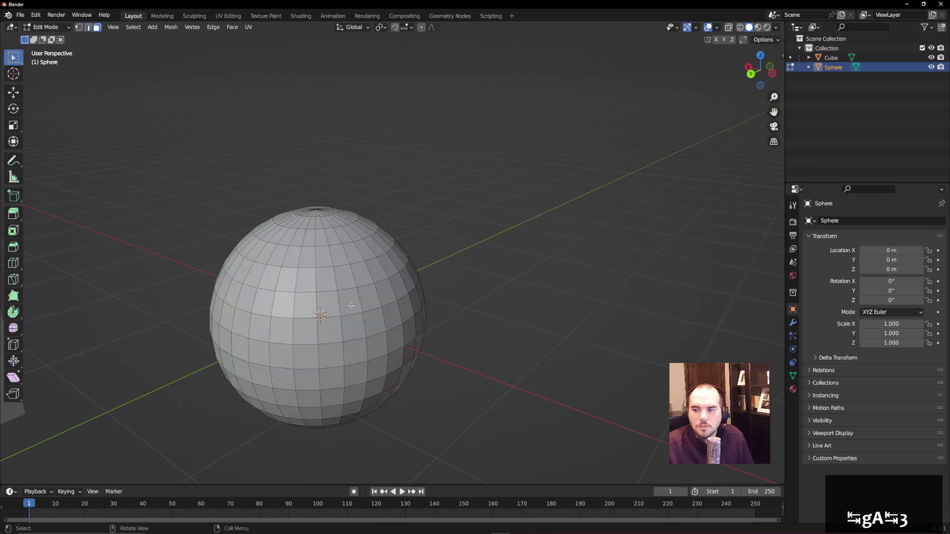
pyautogui.press('3')
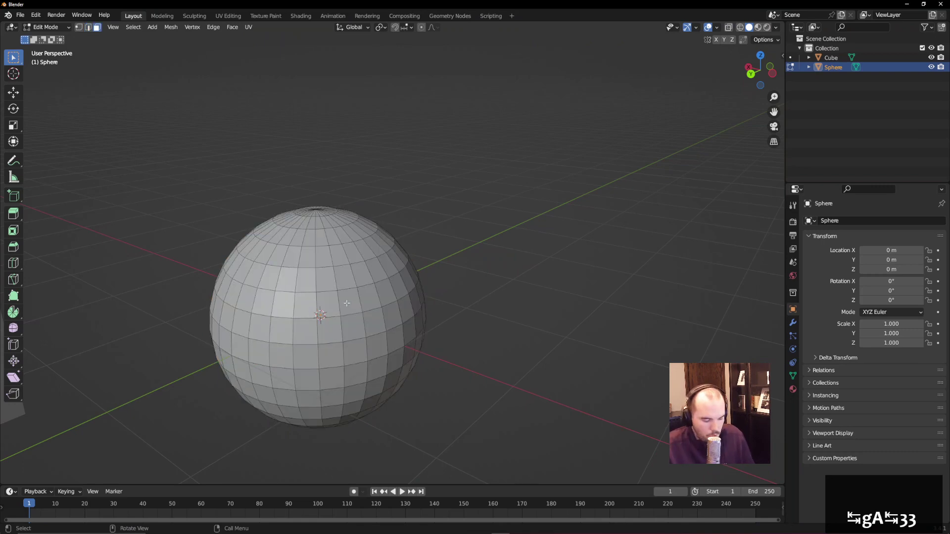
pyautogui.click(346, 303)
pyautogui.scroll(3, 317, 331)
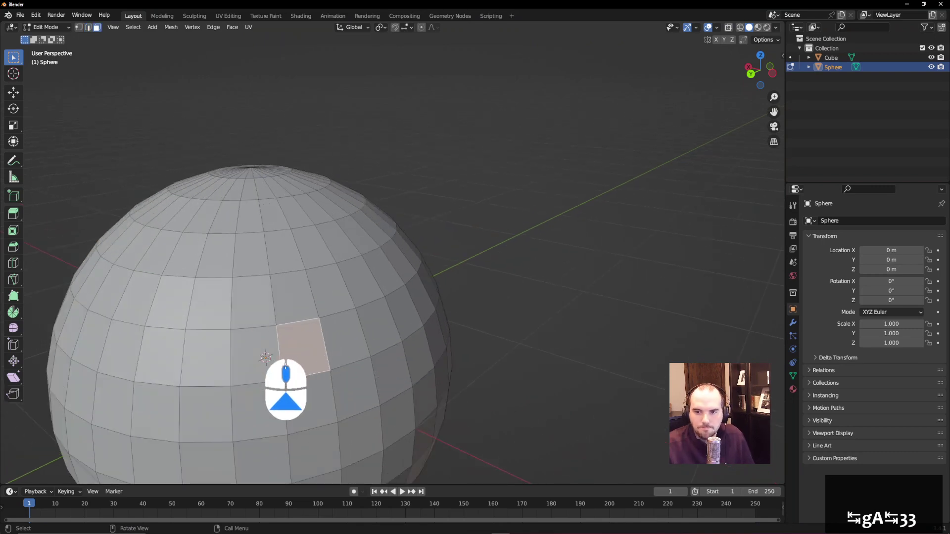
pyautogui.scroll(-3, 277, 362)
pyautogui.scroll(2, 273, 364)
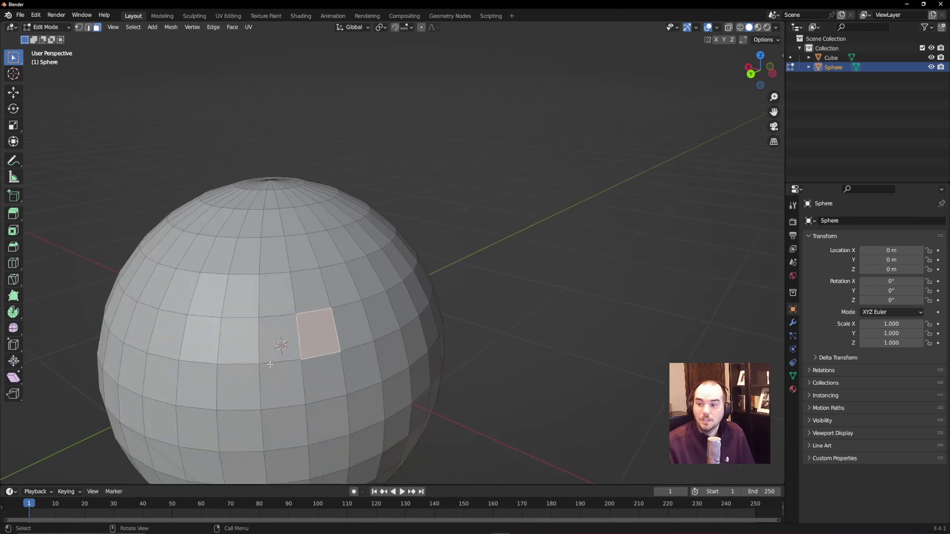
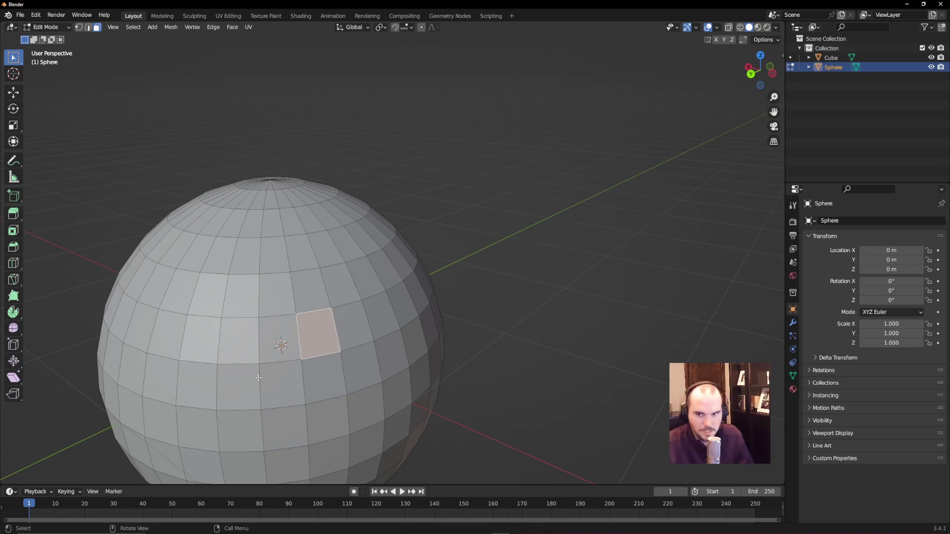
# - Select one face near the sphere's middle, then extend the selection to its full horizontal face loop
pyautogui.moveTo(335, 345); pyautogui.dragTo(315, 329, button='middle')
pyautogui.click(307, 359)
pyautogui.moveTo(303, 364); pyautogui.dragTo(310, 367, button='middle')
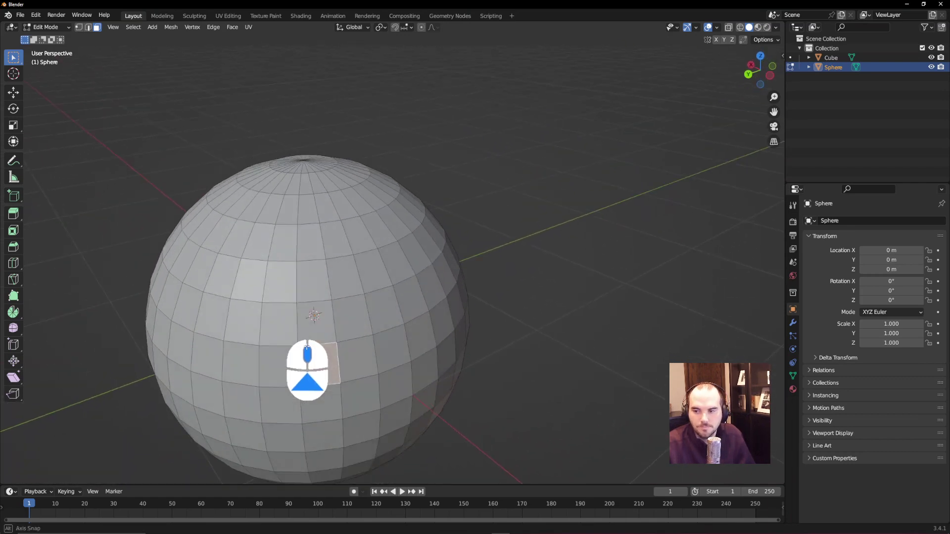
pyautogui.click(308, 360)
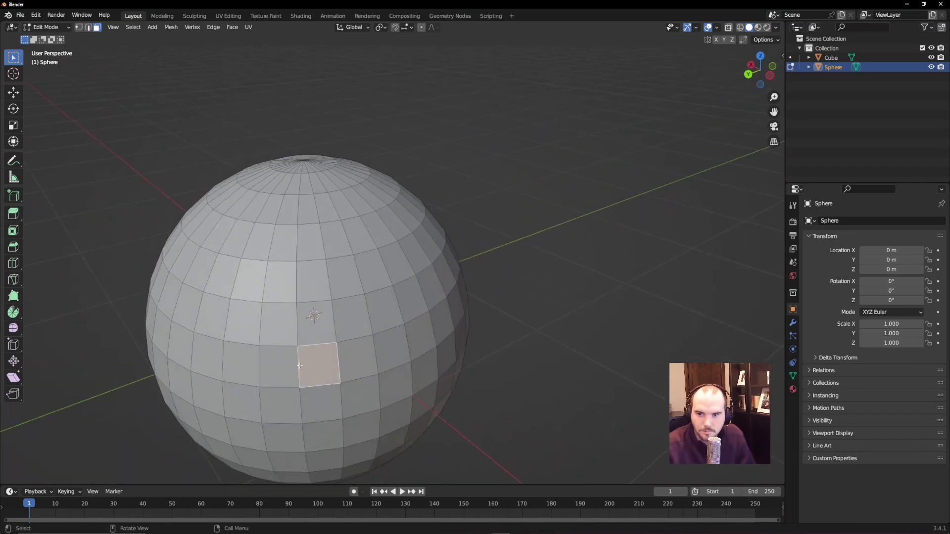
pyautogui.press('alt')
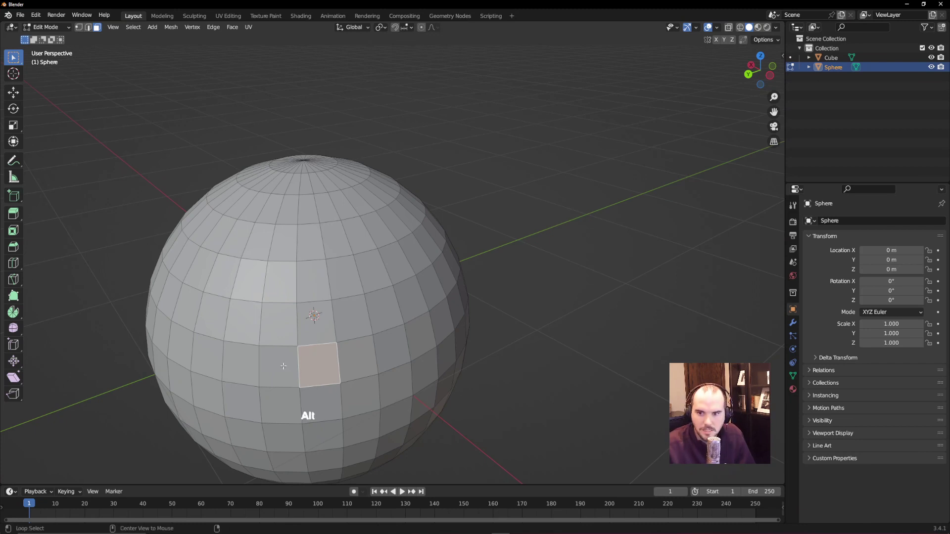
pyautogui.keyDown('alt'); pyautogui.click(280, 366); pyautogui.keyUp('alt')
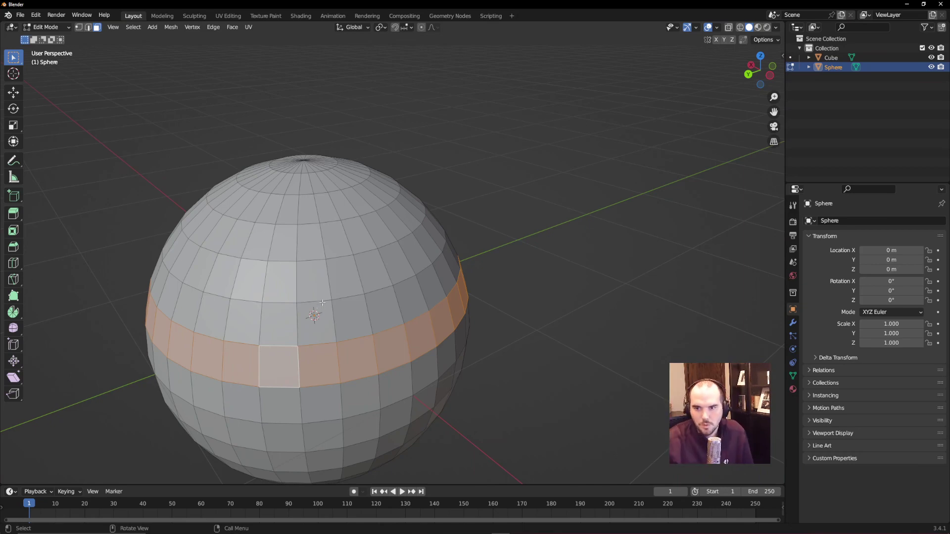
# - Reduce the selection to the single face by the 3D cursor, then select the horizontal loop starting from its neighbouring face
pyautogui.moveTo(322, 303)
pyautogui.mouseDown(button='middle')
pyautogui.moveTo(237, 278)
pyautogui.moveTo(322, 286)
pyautogui.mouseUp(button='middle')
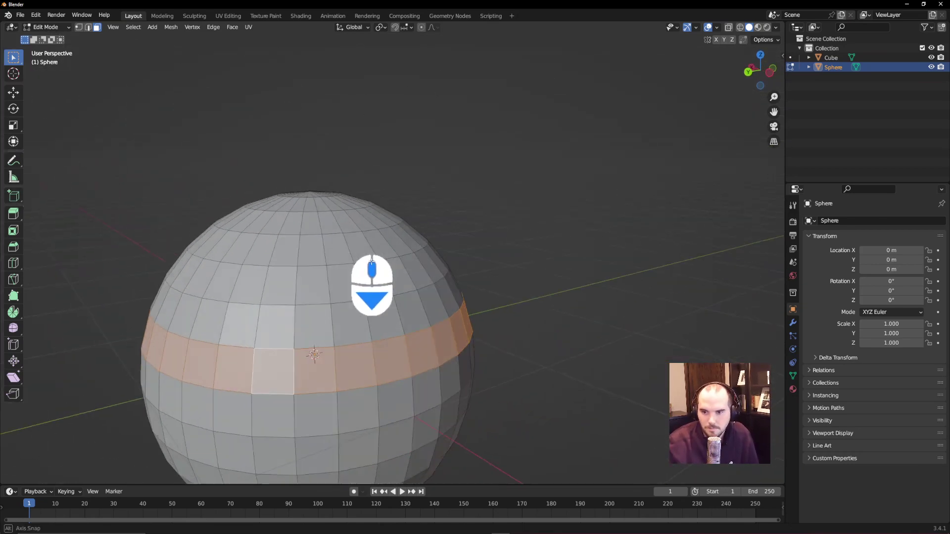
pyautogui.click(320, 388)
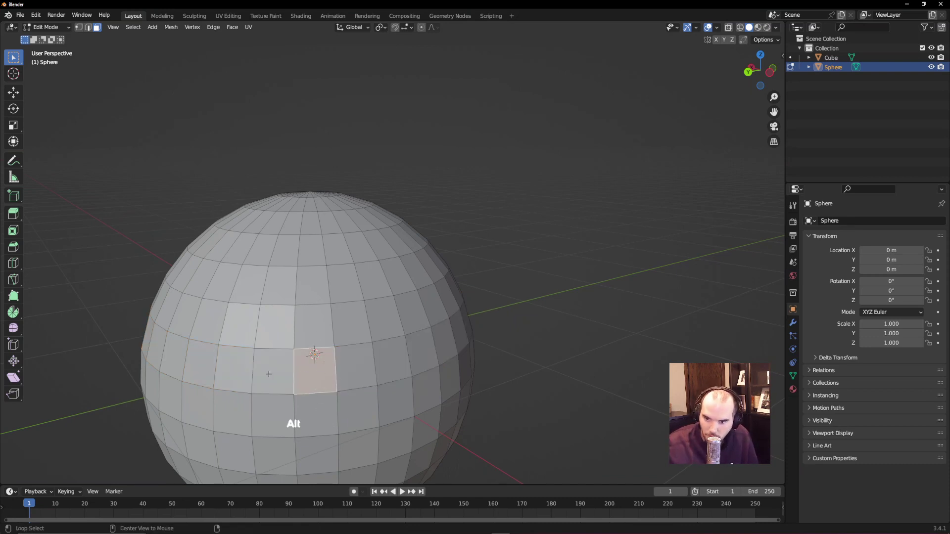
pyautogui.keyDown('alt'); pyautogui.click(351, 373); pyautogui.keyUp('alt')
pyautogui.hotkey('ctrl', 'z')
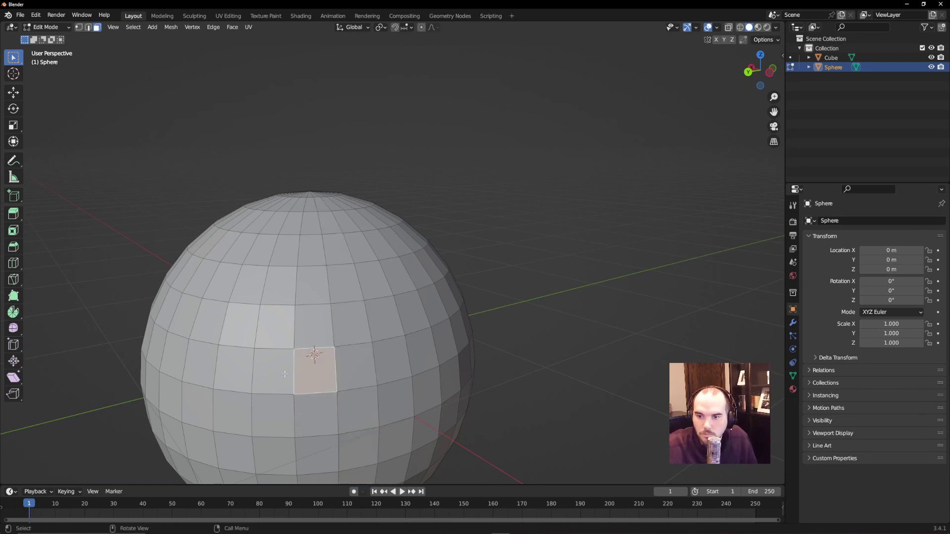
pyautogui.keyDown('alt'); pyautogui.click(283, 374); pyautogui.keyUp('alt')
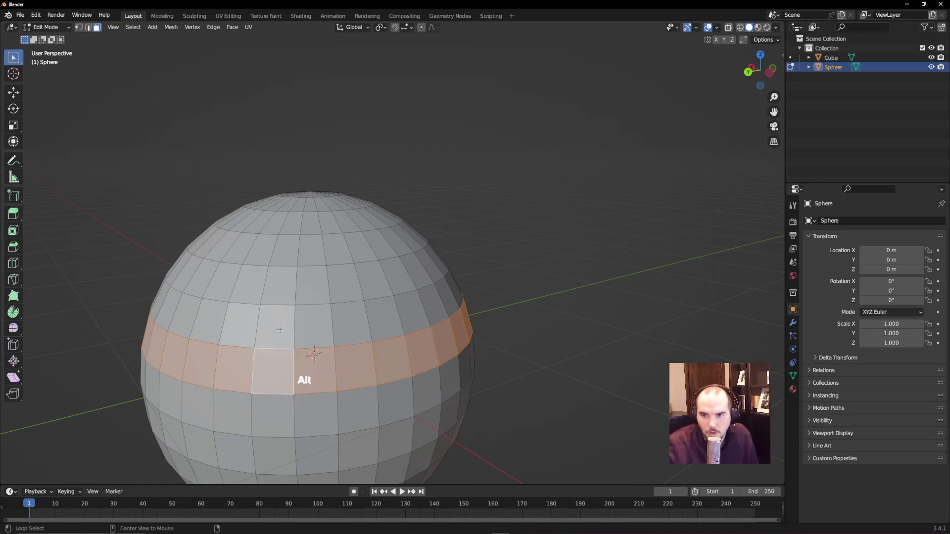
# - Undo the trial loop selections and reselect the horizontal face loop with the face by the 3D cursor as active
pyautogui.keyDown('alt'); pyautogui.click(303, 379); pyautogui.keyUp('alt')
pyautogui.hotkey('ctrl', 'z')
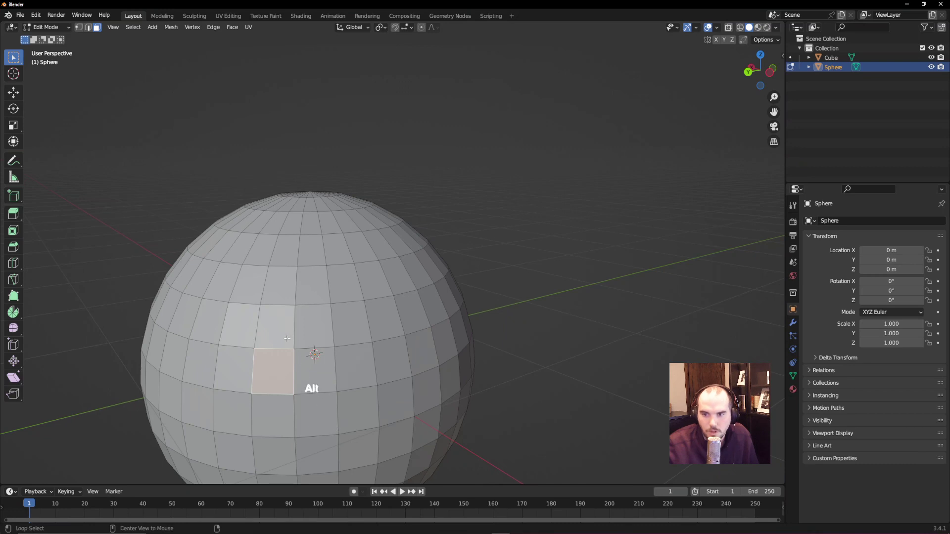
pyautogui.keyDown('alt'); pyautogui.click(309, 387); pyautogui.keyUp('alt')
pyautogui.hotkey('ctrl', 'z')
pyautogui.keyDown('alt'); pyautogui.click(316, 372); pyautogui.keyUp('alt')
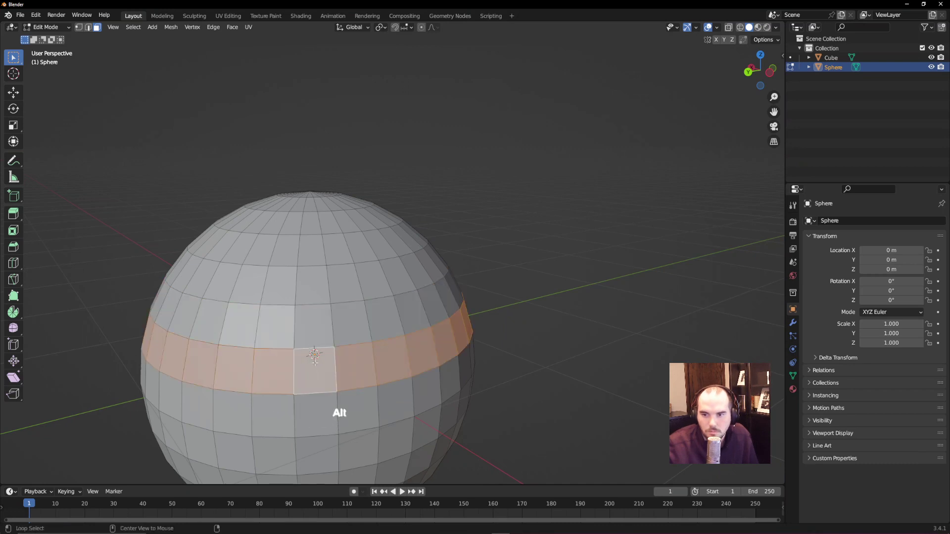
# - Select the vertical face loop that runs through the face just above the 3D cursor up to the sphere's pole
pyautogui.keyDown('alt'); pyautogui.click(319, 391); pyautogui.keyUp('alt')
pyautogui.click(323, 372)
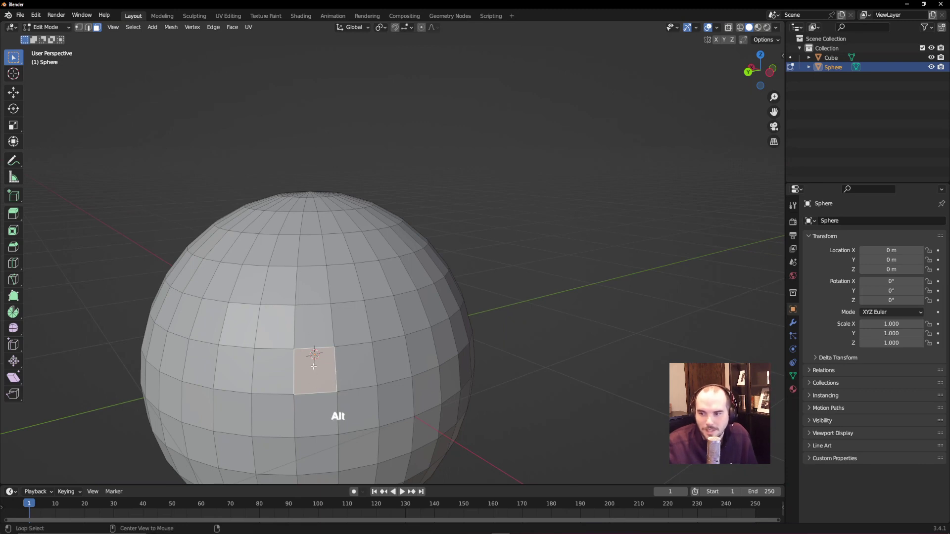
pyautogui.keyDown('alt'); pyautogui.click(312, 337); pyautogui.keyUp('alt')
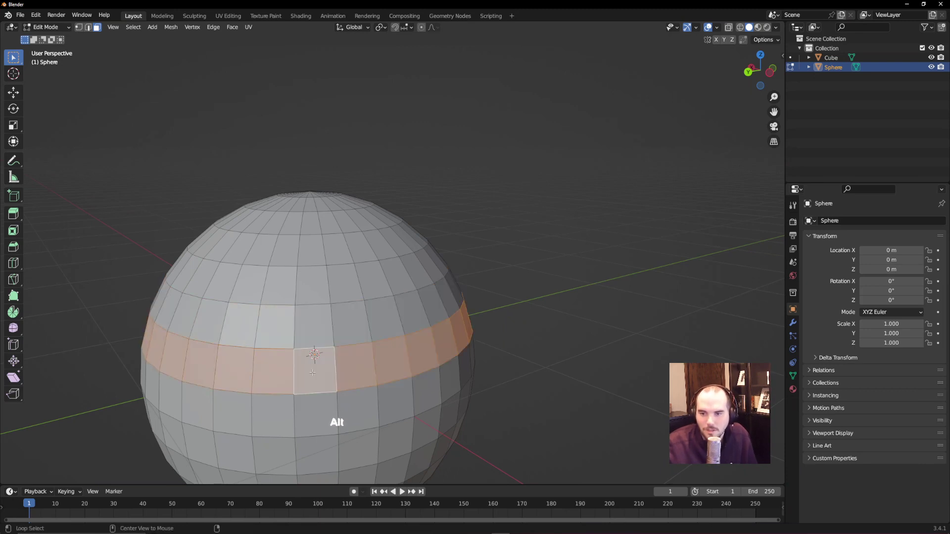
pyautogui.keyDown('alt'); pyautogui.click(309, 334); pyautogui.keyUp('alt')
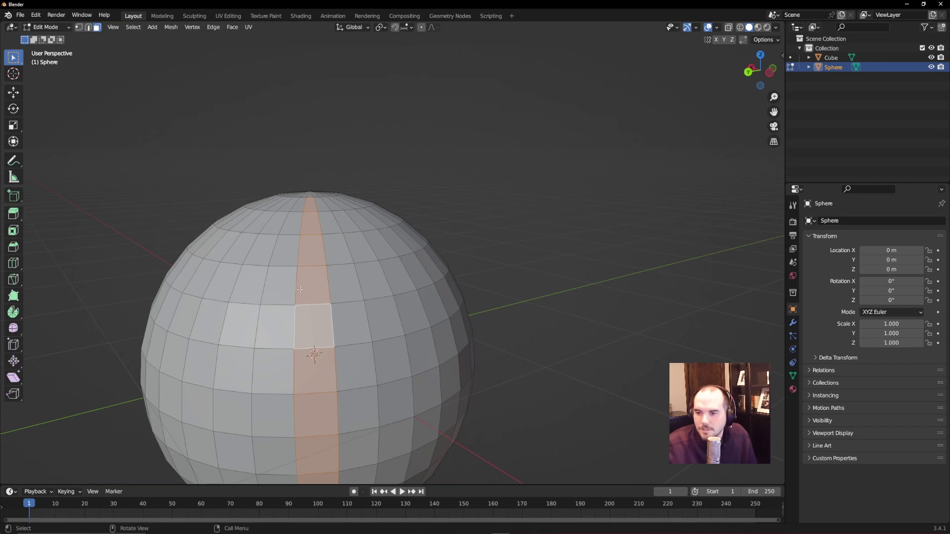
# - Examine where the selected vertical face loop ends around the triangles at the sphere's poles
pyautogui.moveTo(300, 290); pyautogui.dragTo(460, 264, button='middle')
pyautogui.scroll(-3, 382, 350)
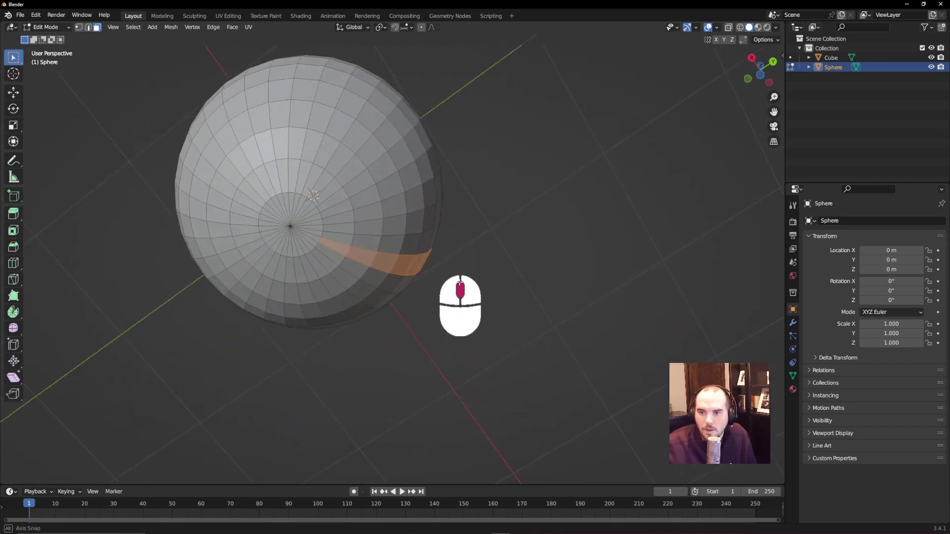
pyautogui.scroll(6, 301, 213)
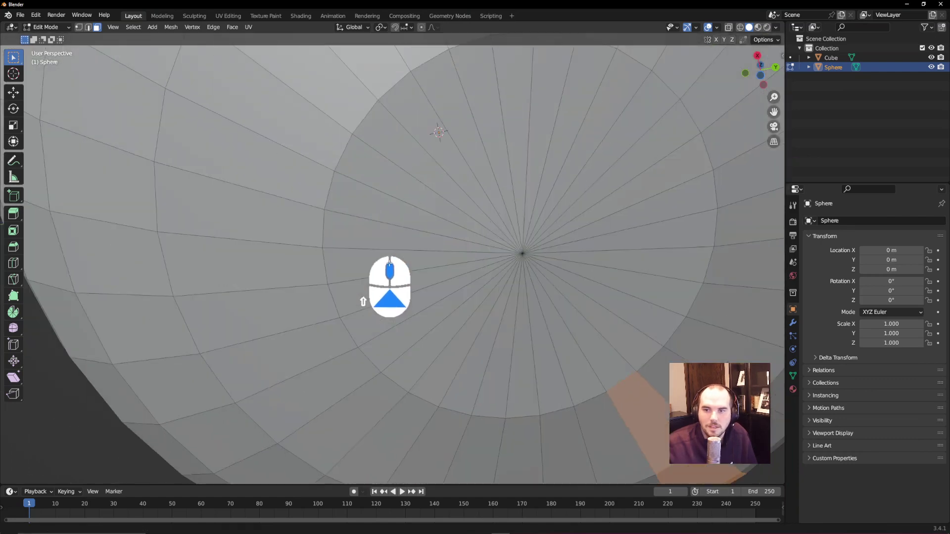
pyautogui.keyDown('shift'); pyautogui.moveTo(390, 261); pyautogui.dragTo(418, 242, button='middle'); pyautogui.keyUp('shift')
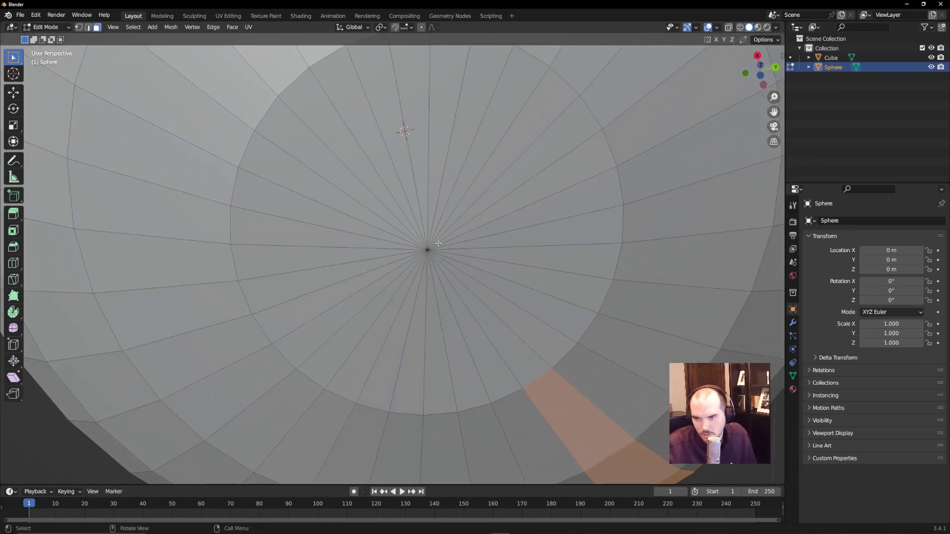
pyautogui.moveTo(511, 236); pyautogui.dragTo(356, 271, button='middle')
pyautogui.scroll(-4, 350, 373)
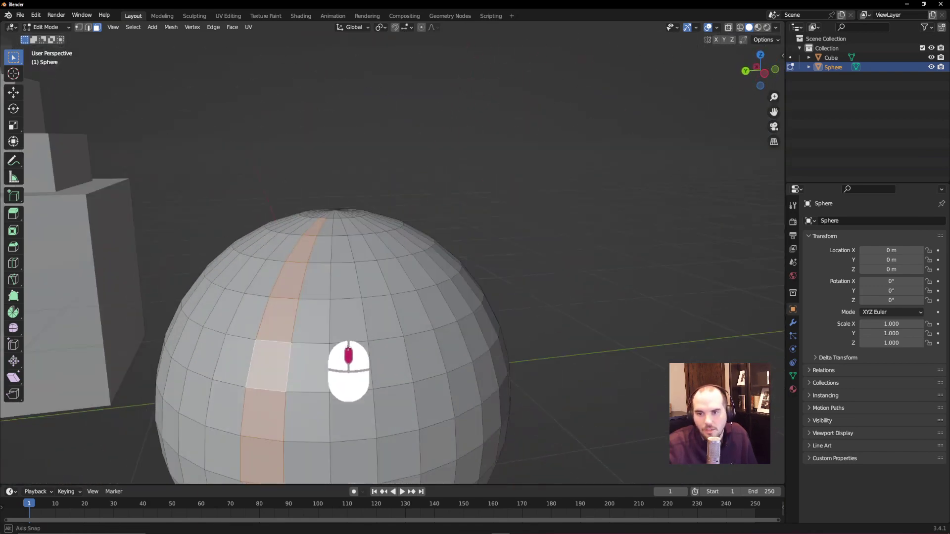
pyautogui.moveTo(270, 178); pyautogui.dragTo(275, 163, button='middle')
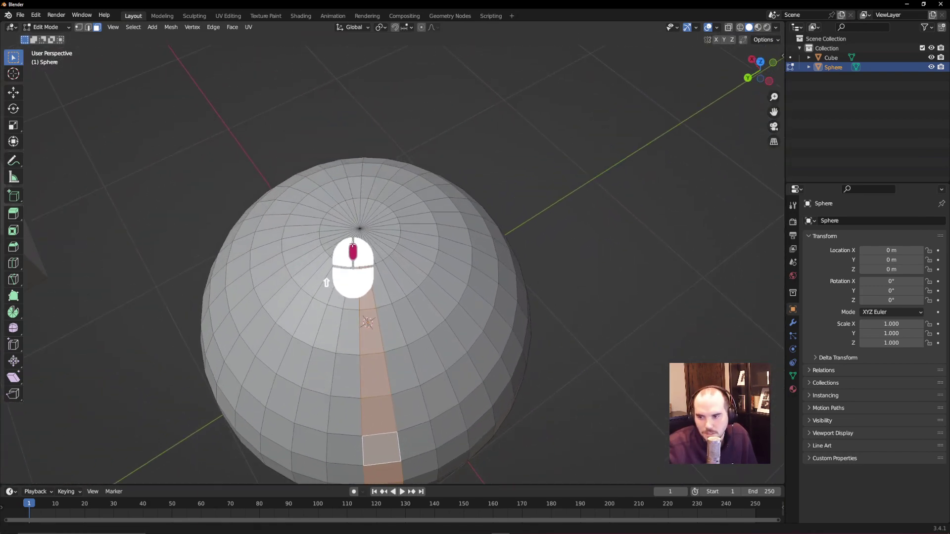
pyautogui.scroll(5, 277, 155)
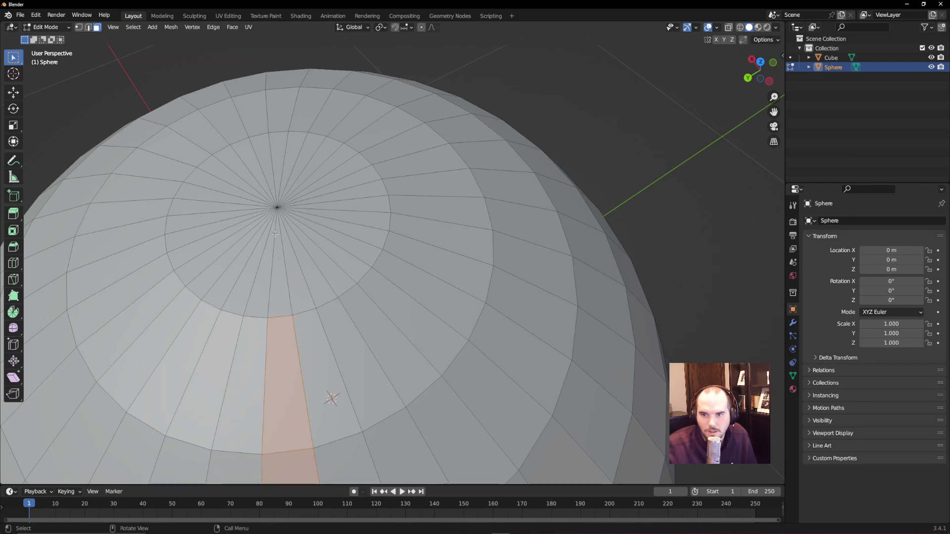
pyautogui.scroll(-5, 296, 254)
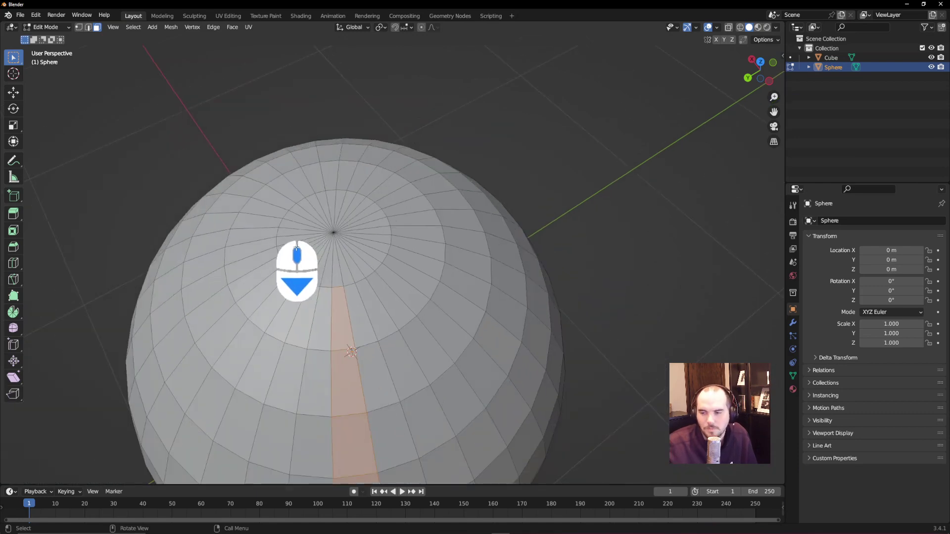
pyautogui.moveTo(297, 254); pyautogui.dragTo(396, 406, button='middle')
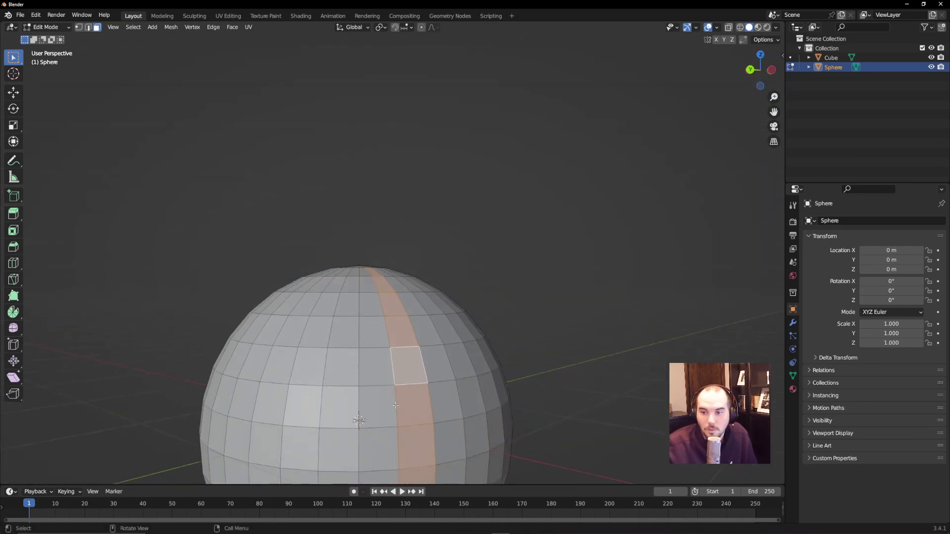
# - Switch to edge selection and select a horizontal edge loop around the upper part of the sphere
pyautogui.press('2')
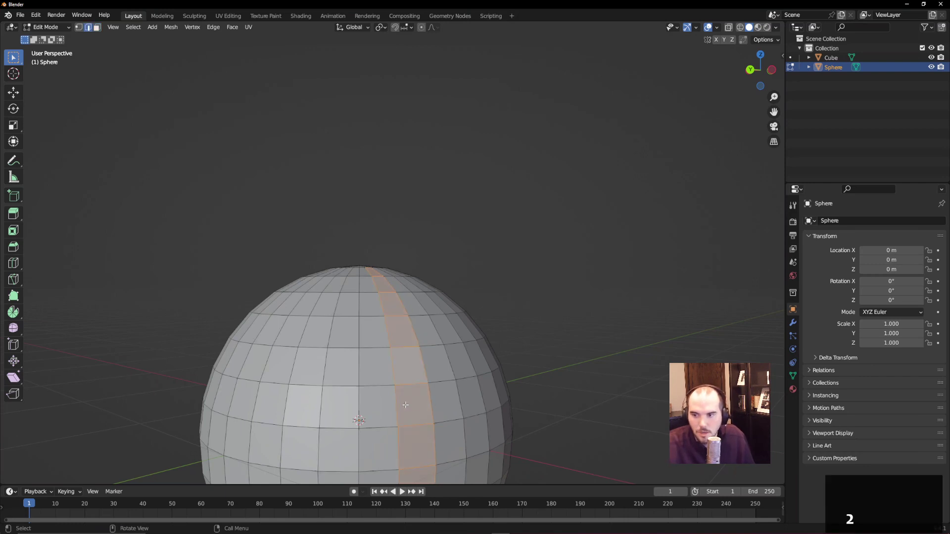
pyautogui.click(377, 382)
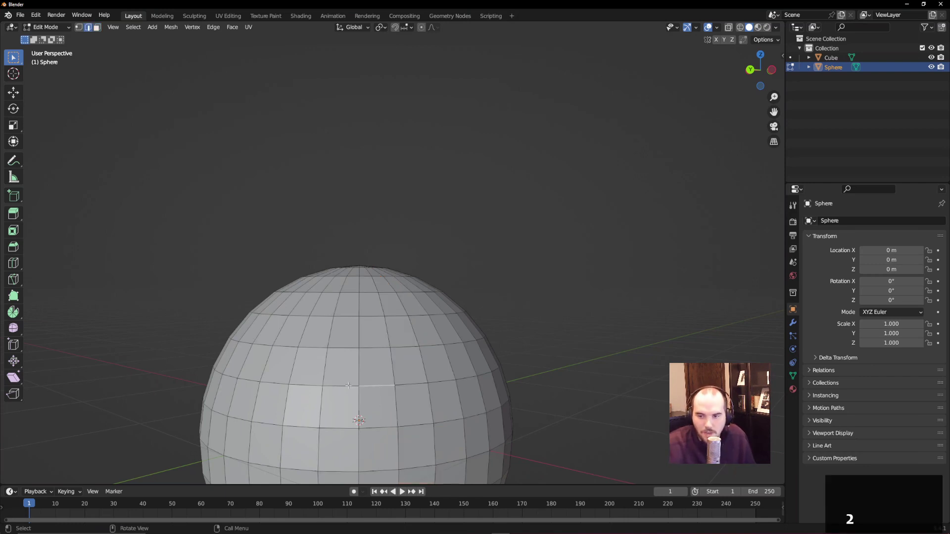
pyautogui.keyDown('alt'); pyautogui.click(317, 386); pyautogui.keyUp('alt')
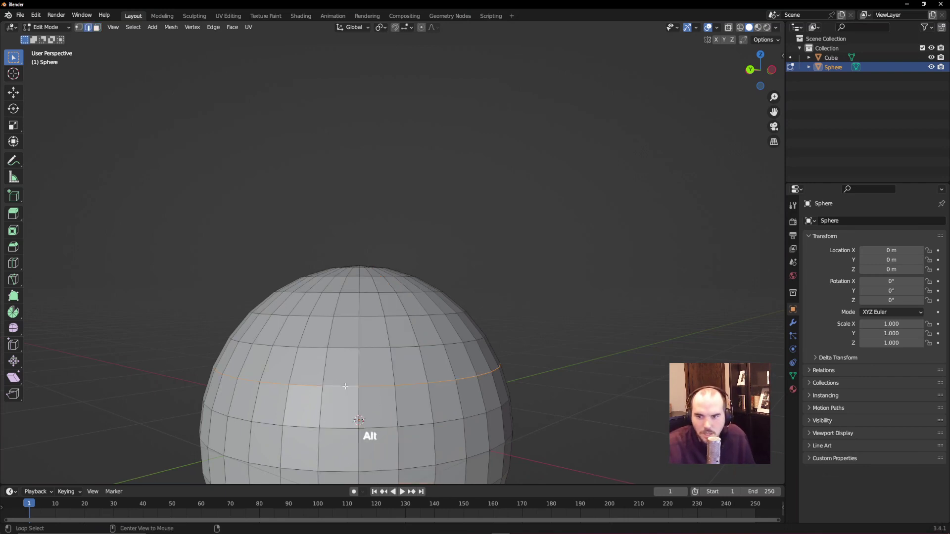
# - Select several vertical edge loops on the sphere one after another, ending with a horizontal edge loop just below its middle
pyautogui.keyDown('alt'); pyautogui.click(420, 424); pyautogui.keyUp('alt')
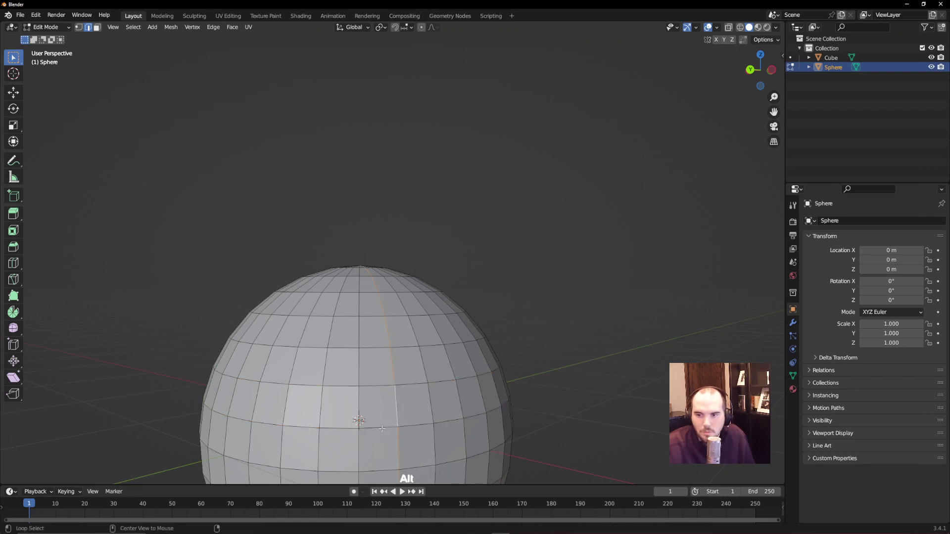
pyautogui.keyDown('alt'); pyautogui.click(364, 421); pyautogui.keyUp('alt')
pyautogui.keyDown('alt'); pyautogui.click(356, 396); pyautogui.keyUp('alt')
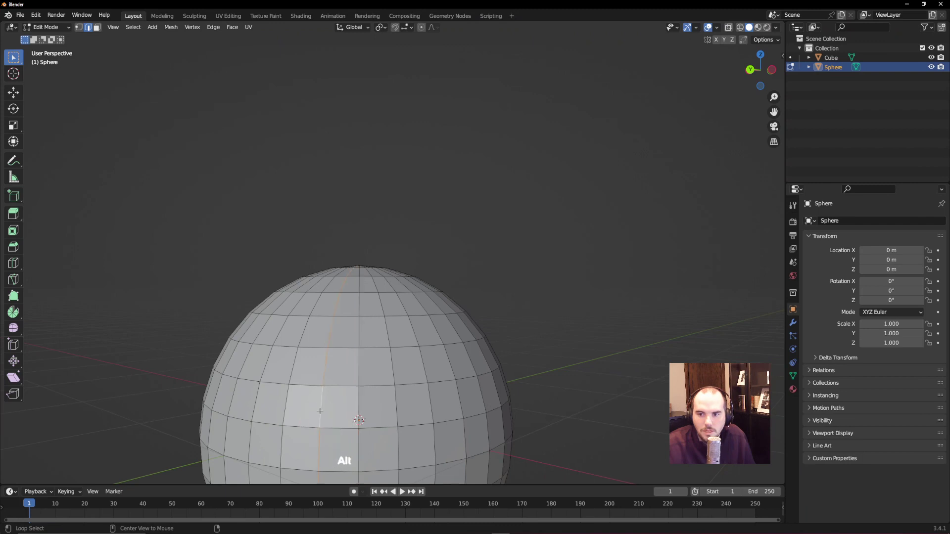
pyautogui.keyDown('alt'); pyautogui.click(336, 427); pyautogui.keyUp('alt')
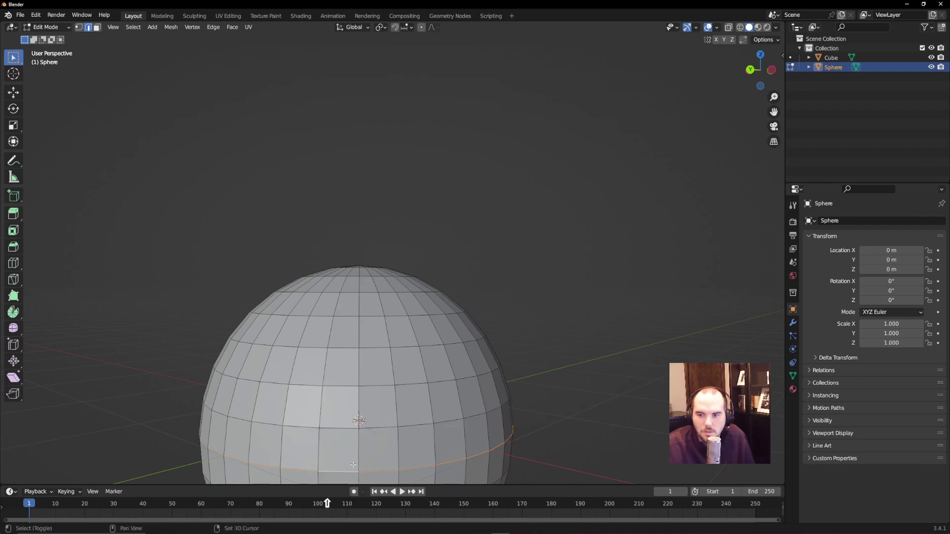
# - Return to Object Mode and delete both the sphere and the stepped cube object to empty the scene
pyautogui.keyDown('alt'); pyautogui.middleClick(340, 468); pyautogui.keyUp('alt')
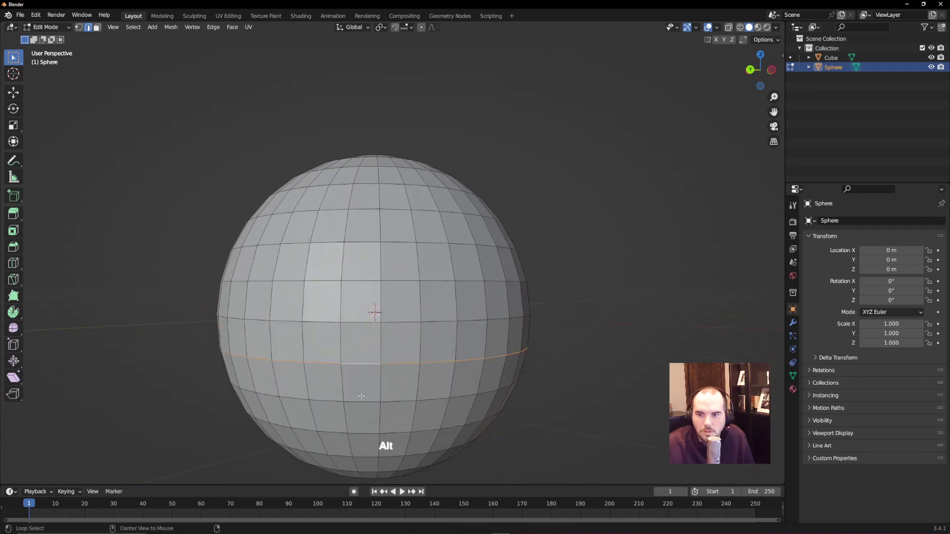
pyautogui.hotkey('alt', 'Tab')
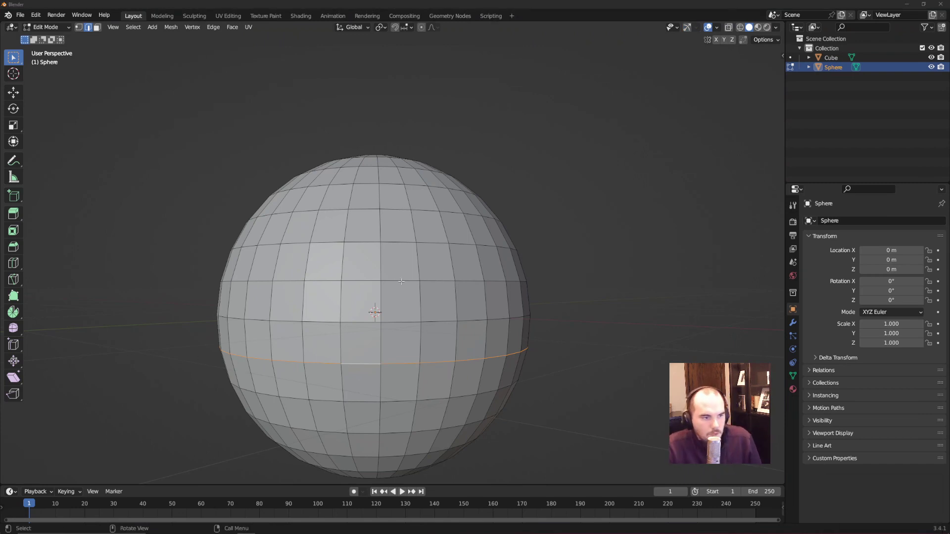
pyautogui.moveTo(447, 372); pyautogui.dragTo(416, 291, button='middle')
pyautogui.press('Tab')
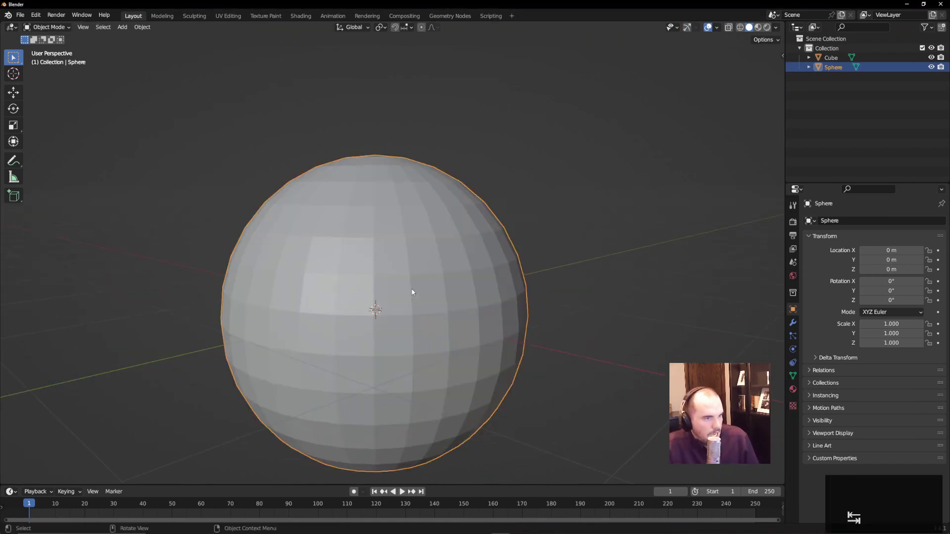
pyautogui.press('Delete')
pyautogui.scroll(-3, 447, 303)
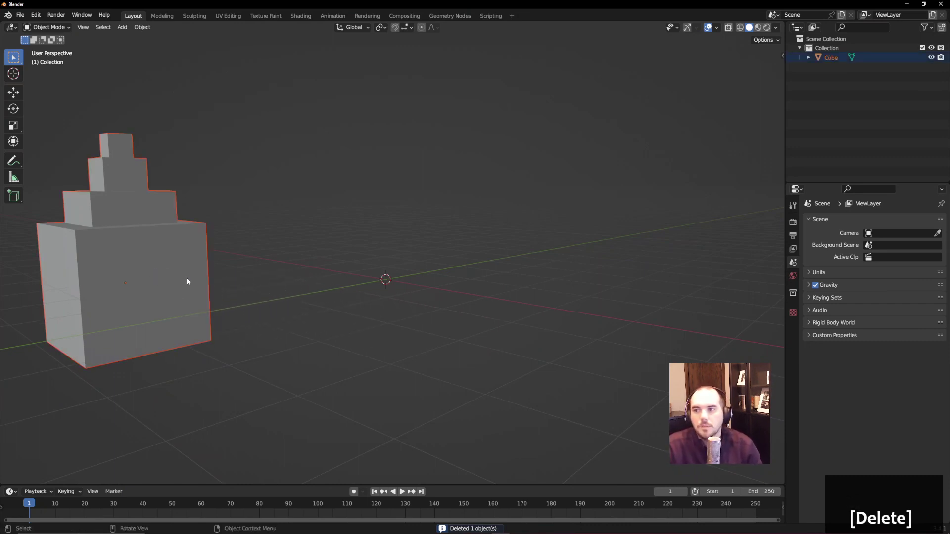
pyautogui.press('Delete')
pyautogui.moveTo(318, 282); pyautogui.dragTo(369, 299, button='middle')
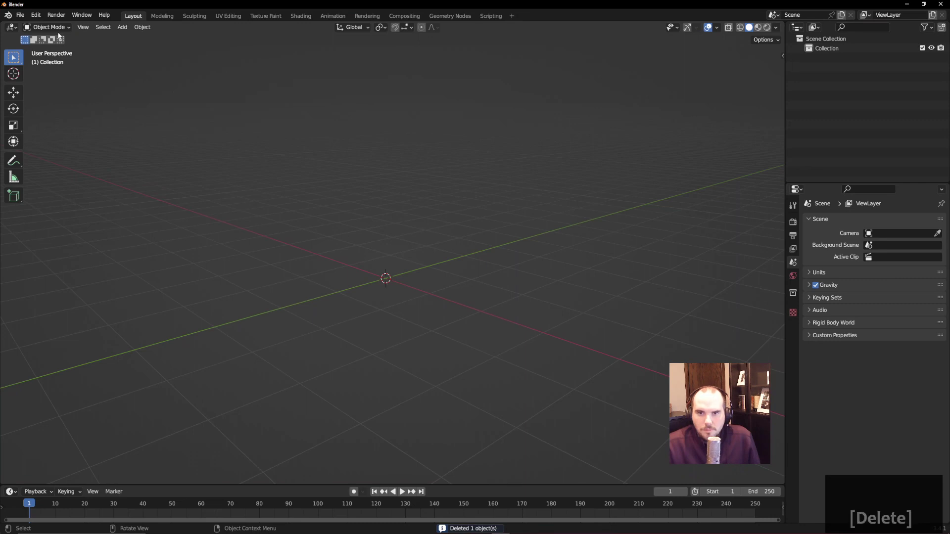
# - Add a new cube mesh at the world origin and enter Edit Mode on it
pyautogui.hotkey('shift', 'a')
pyautogui.moveTo(312, 244)
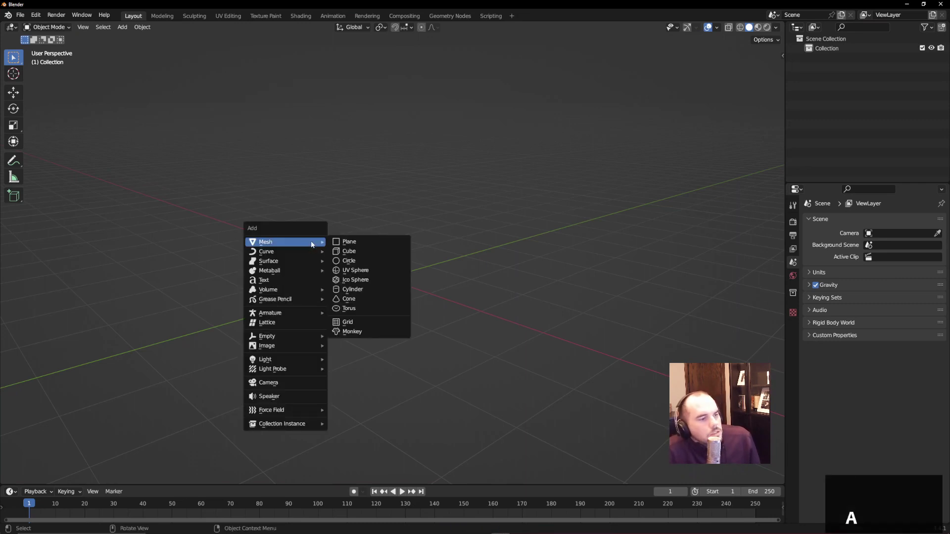
pyautogui.click(348, 251)
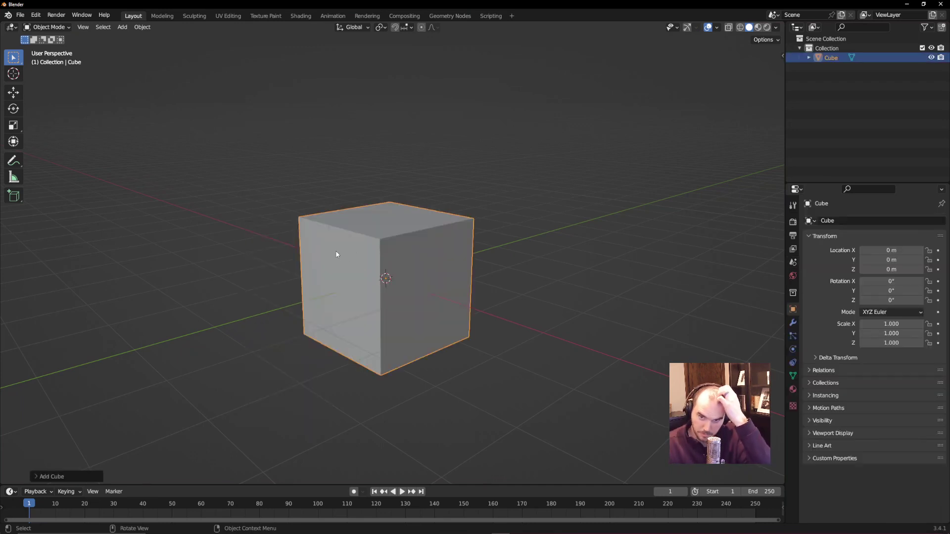
pyautogui.press('Tab')
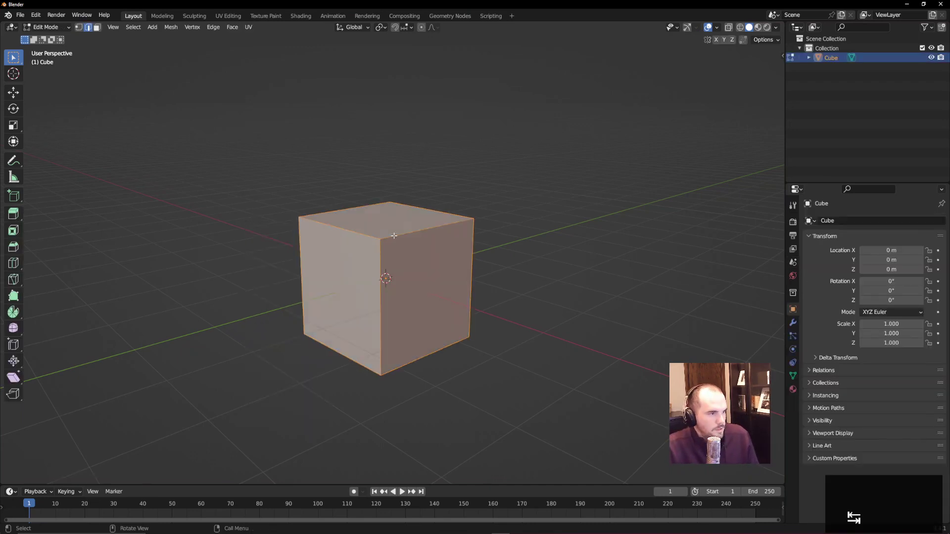
# - Activate the Bevel tool and, in edge selection, pick the front vertical edge followed by an adjoining edge of the top face
pyautogui.click(13, 247)
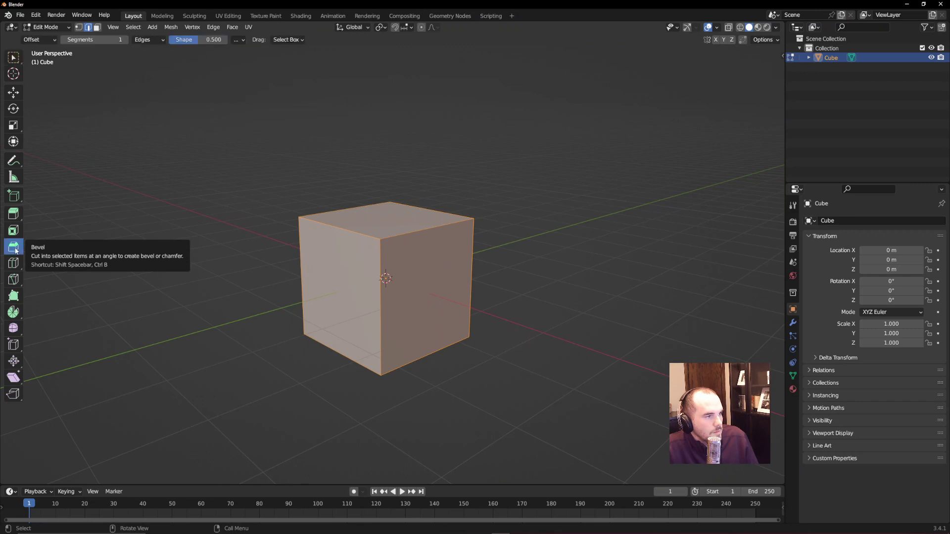
pyautogui.scroll(2, 408, 248)
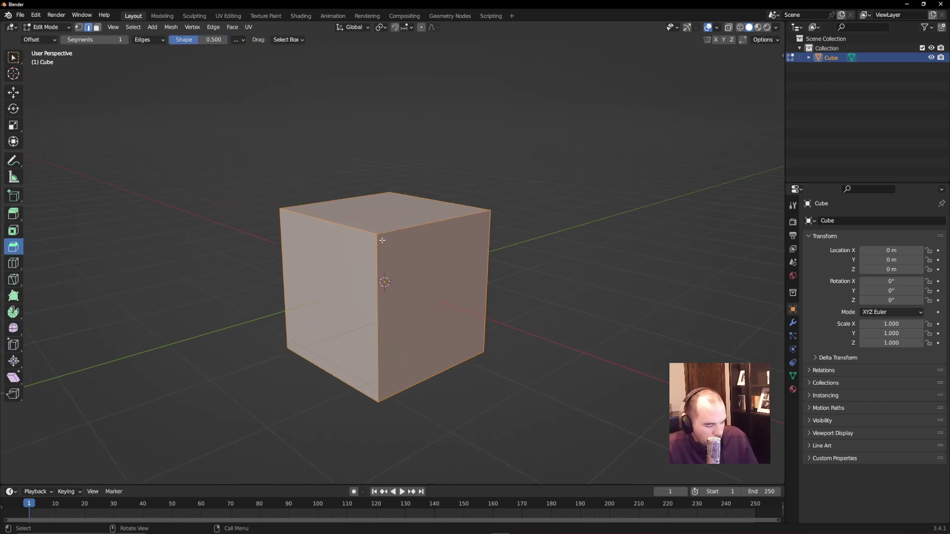
pyautogui.press('2')
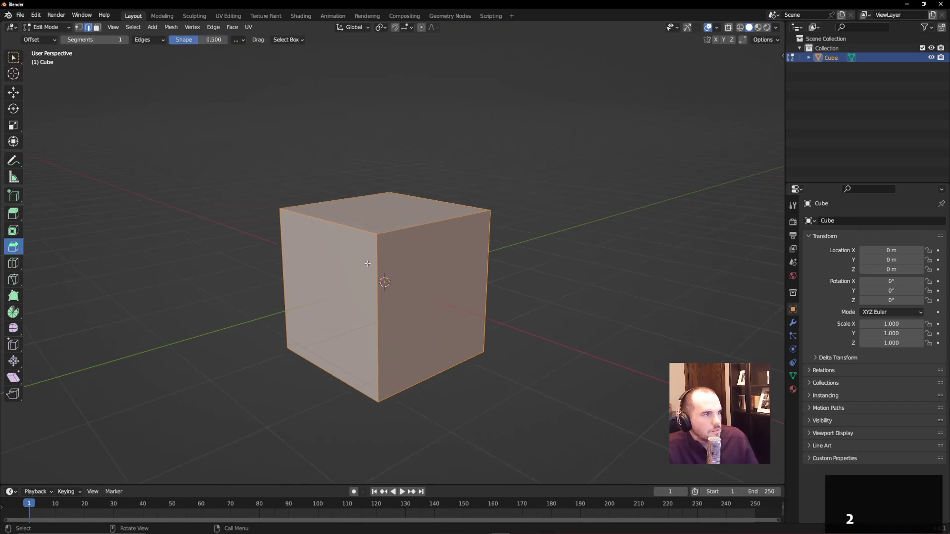
pyautogui.click(378, 268)
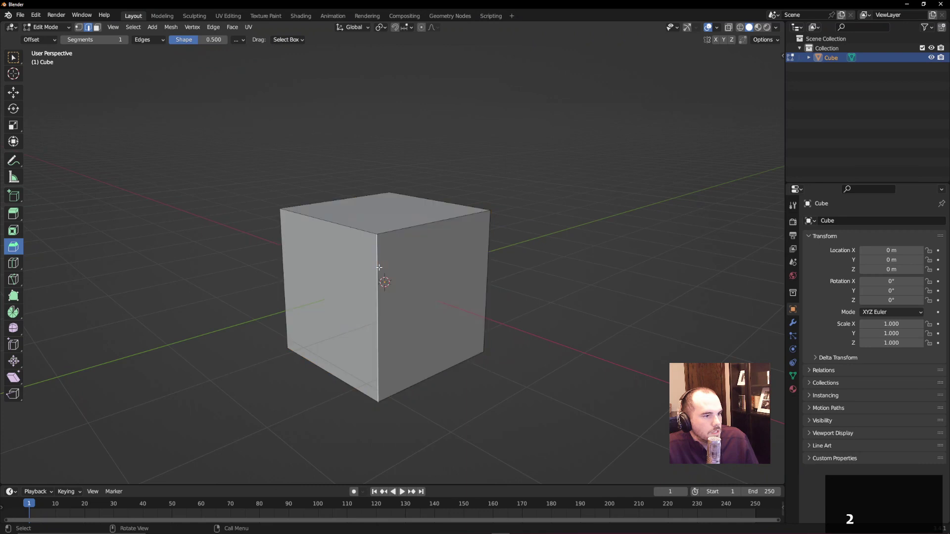
pyautogui.click(419, 226)
# - Extend the selection to all four edges around the cube's top face
pyautogui.press('alt')
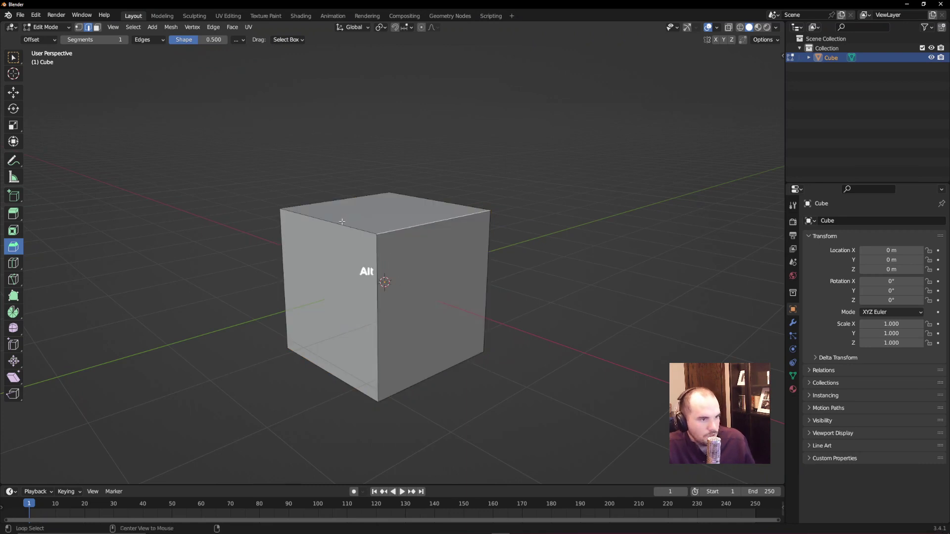
pyautogui.keyDown('alt'); pyautogui.click(372, 231); pyautogui.keyUp('alt')
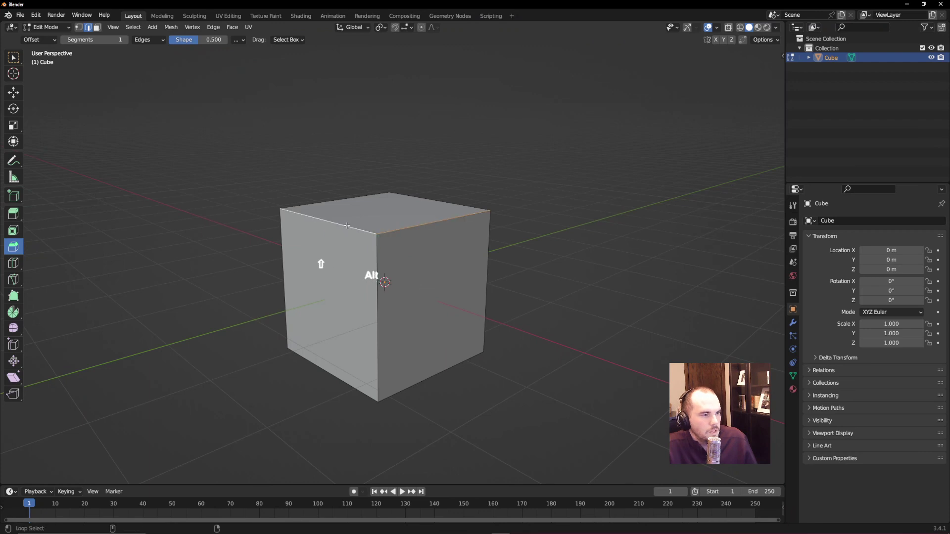
pyautogui.keyDown('alt'); pyautogui.moveTo(325, 218); pyautogui.dragTo(299, 272, button='middle'); pyautogui.keyUp('alt')
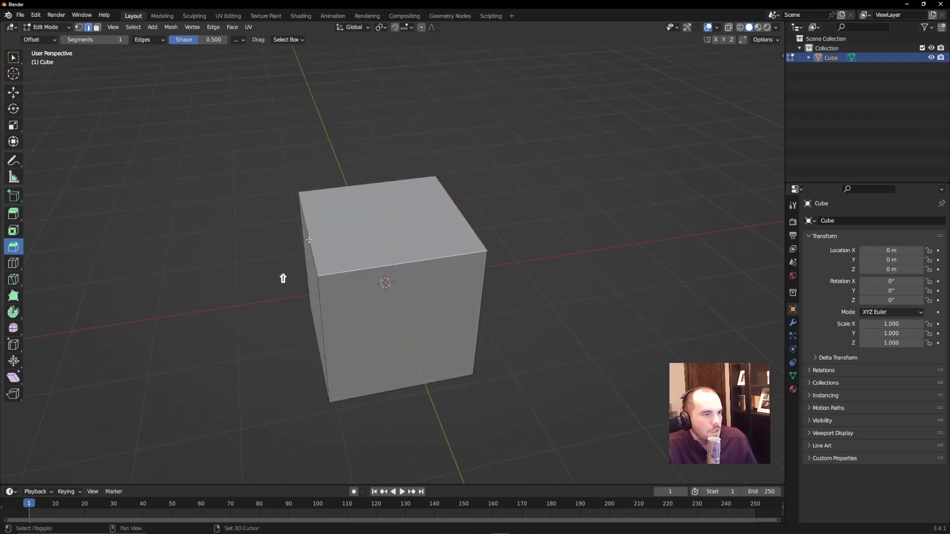
pyautogui.press('shift')
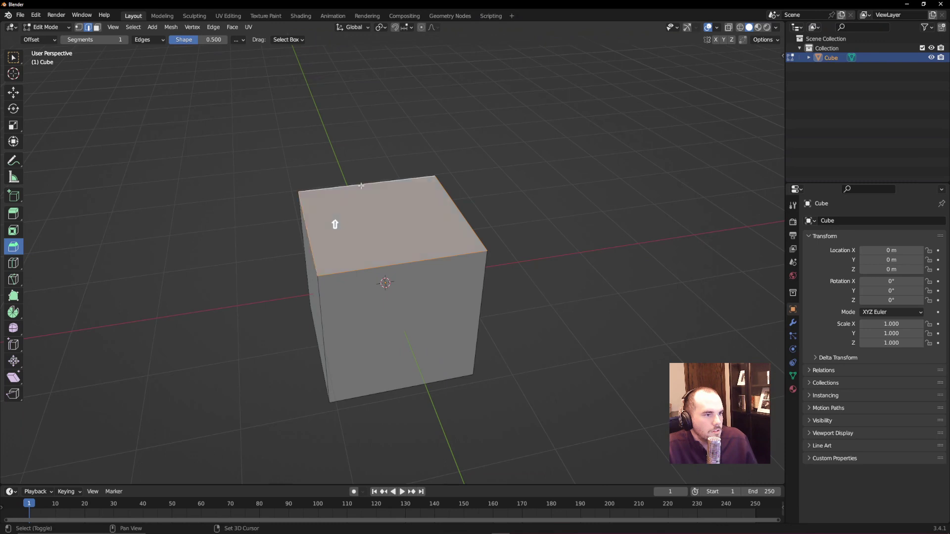
pyautogui.keyDown('shift'); pyautogui.click(361, 186); pyautogui.keyUp('shift')
pyautogui.keyDown('alt'); pyautogui.moveTo(519, 208); pyautogui.dragTo(445, 183, button='middle'); pyautogui.keyUp('alt')
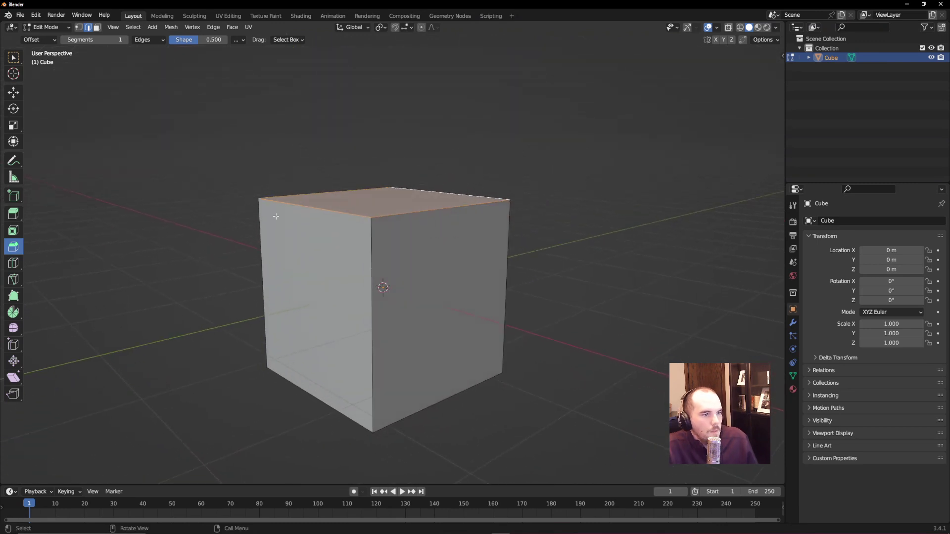
# - Restart the selection from a single front top edge and add the others until the whole top edge loop is selected
pyautogui.click(435, 213)
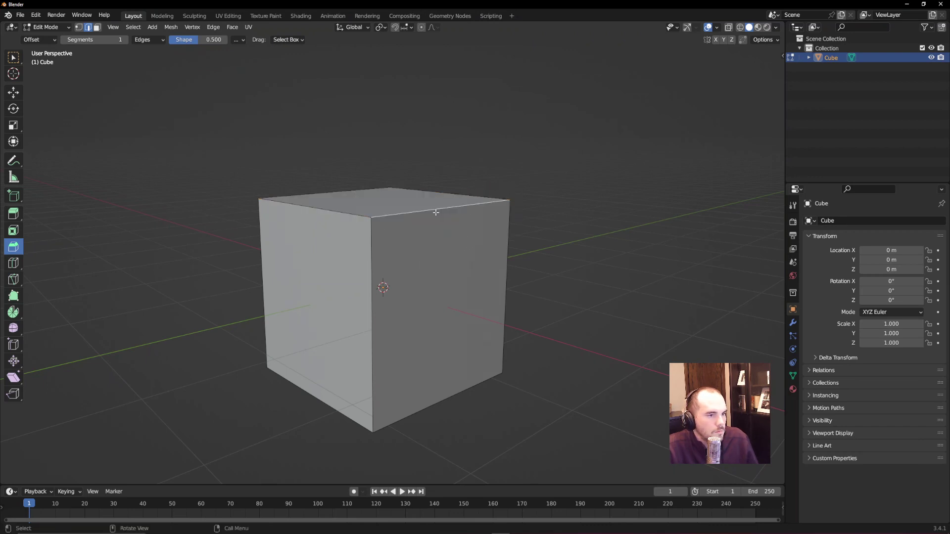
pyautogui.hotkey('ctrl', 'z')
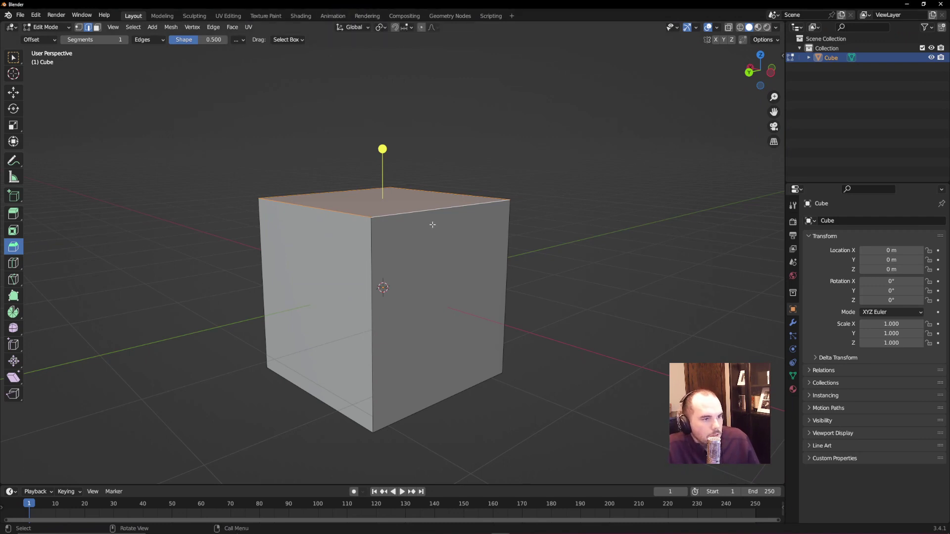
pyautogui.click(394, 212)
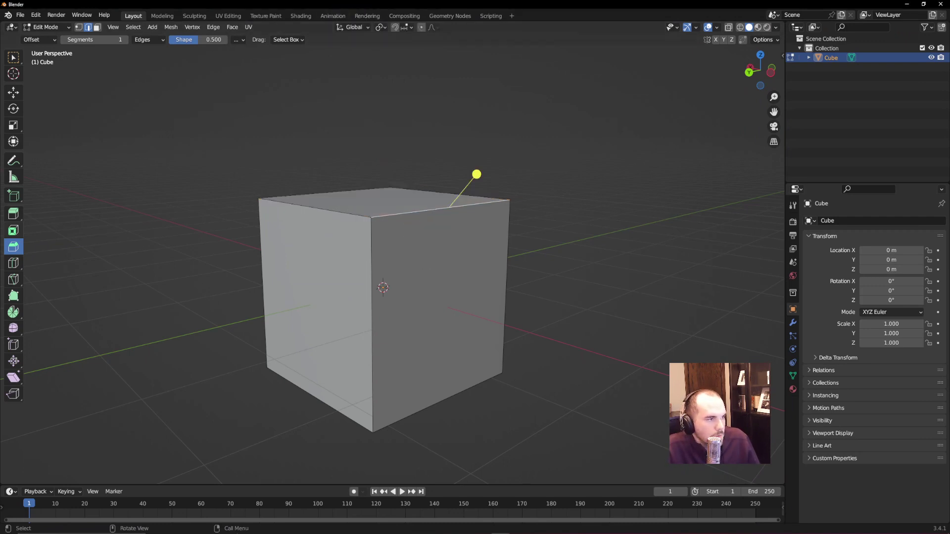
pyautogui.keyDown('shift'); pyautogui.click(340, 202); pyautogui.keyUp('shift')
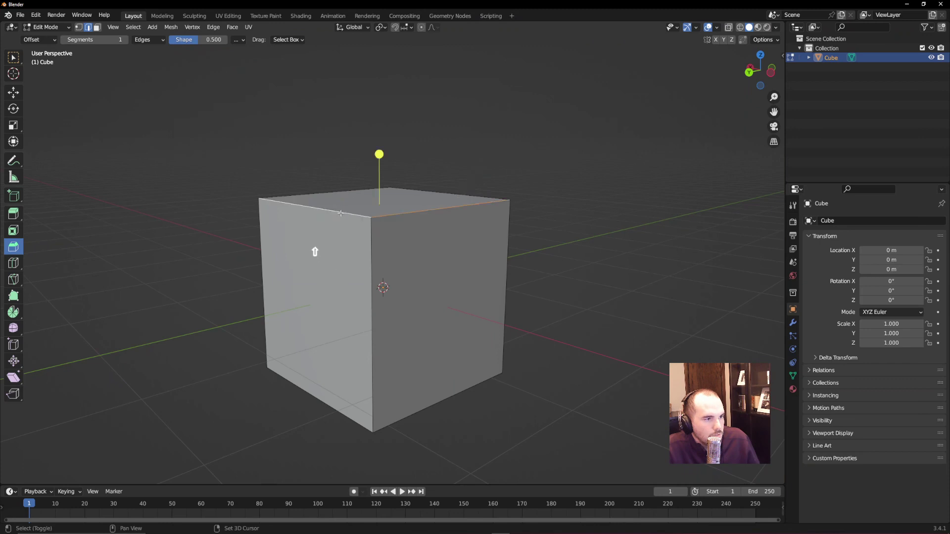
pyautogui.keyDown('alt'); pyautogui.click(460, 196); pyautogui.keyUp('alt')
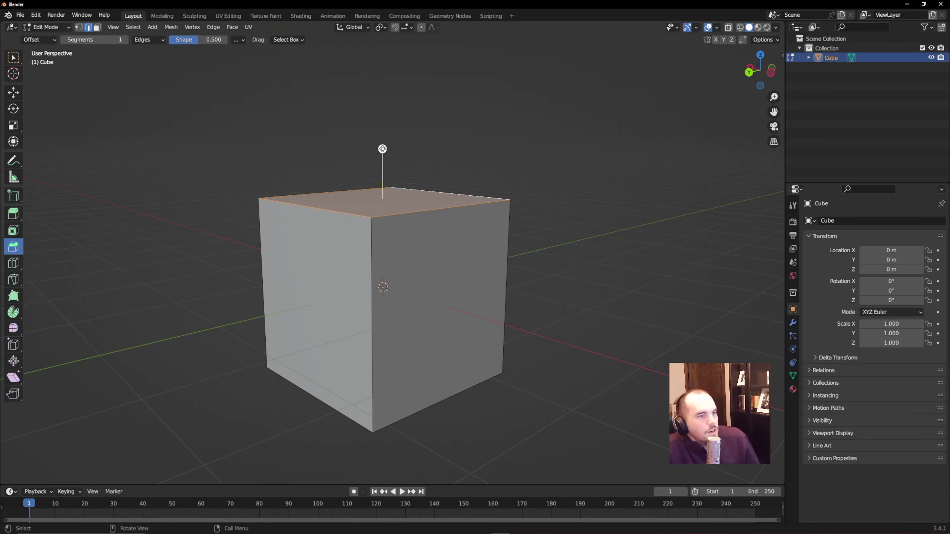
# - Bevel the four top edges with one segment and a width of about 0.228 m, trying different segment counts on the way
pyautogui.moveTo(382, 149); pyautogui.dragTo(453, 111)
pyautogui.scroll(3, 443, 171)
pyautogui.hotkey('ctrl', 'z')
pyautogui.hotkey('ctrl', 'z')
pyautogui.scroll(4, 455, 106)
pyautogui.scroll(-4, 456, 107)
pyautogui.scroll(2, 454, 109)
pyautogui.scroll(2, 447, 108)
pyautogui.scroll(2, 450, 110)
pyautogui.scroll(-1, 451, 111)
pyautogui.scroll(-5, 455, 112)
pyautogui.scroll(1, 455, 112)
pyautogui.scroll(-1, 455, 112)
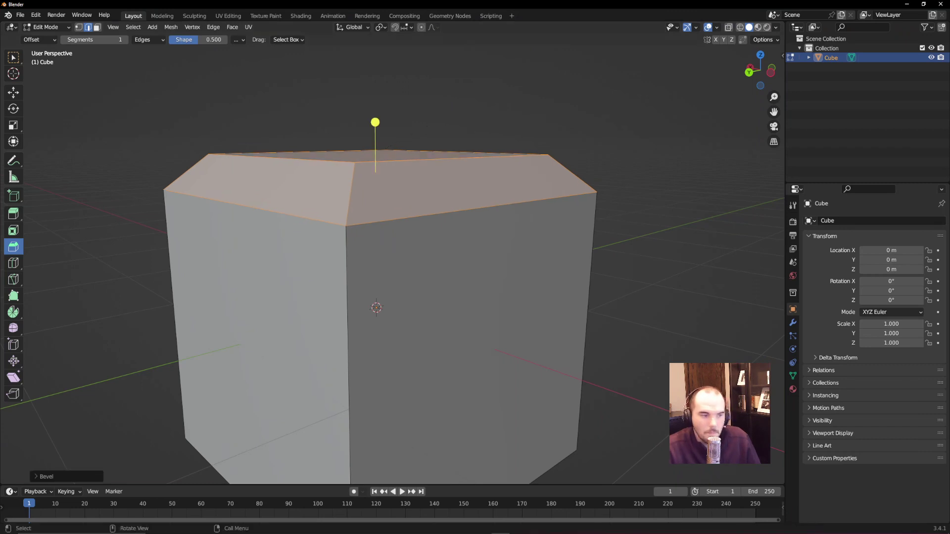
# - Adjust the top bevel to 4 segments, a shape of 0.516 and a width of about 0.0677 m
pyautogui.click(36, 476)
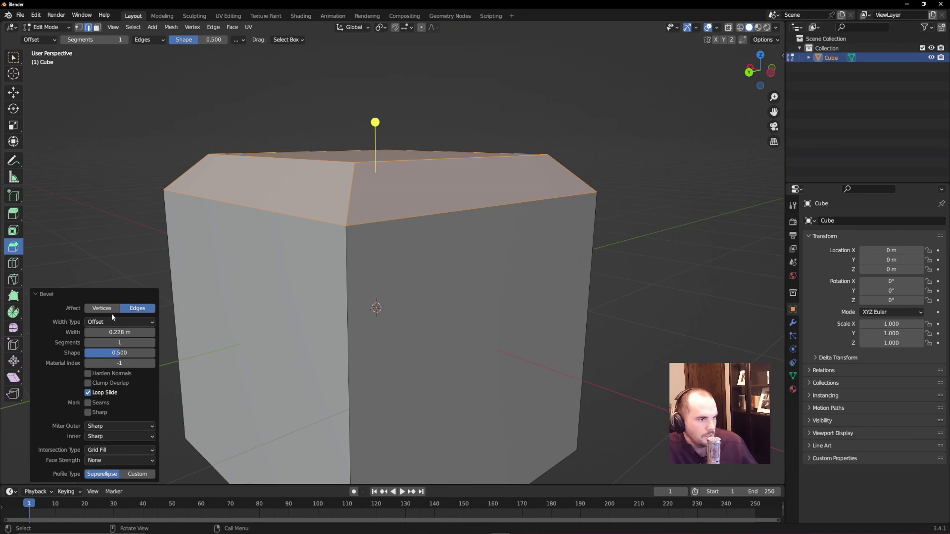
pyautogui.click(153, 343)
pyautogui.click(152, 343)
pyautogui.click(152, 343)
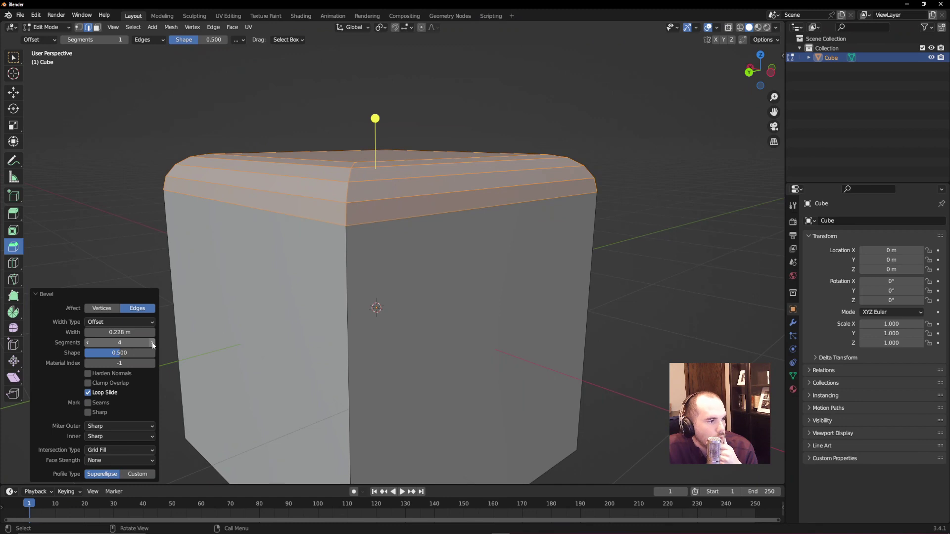
pyautogui.moveTo(127, 353)
pyautogui.mouseDown()
pyautogui.moveTo(143, 354)
pyautogui.moveTo(99, 354)
pyautogui.moveTo(121, 354)
pyautogui.mouseUp()
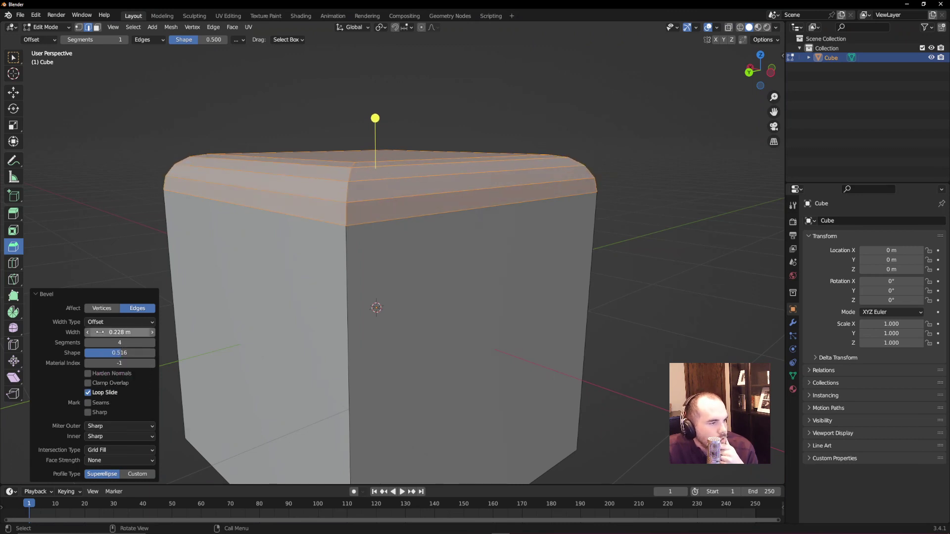
pyautogui.moveTo(130, 332); pyautogui.dragTo(115, 332)
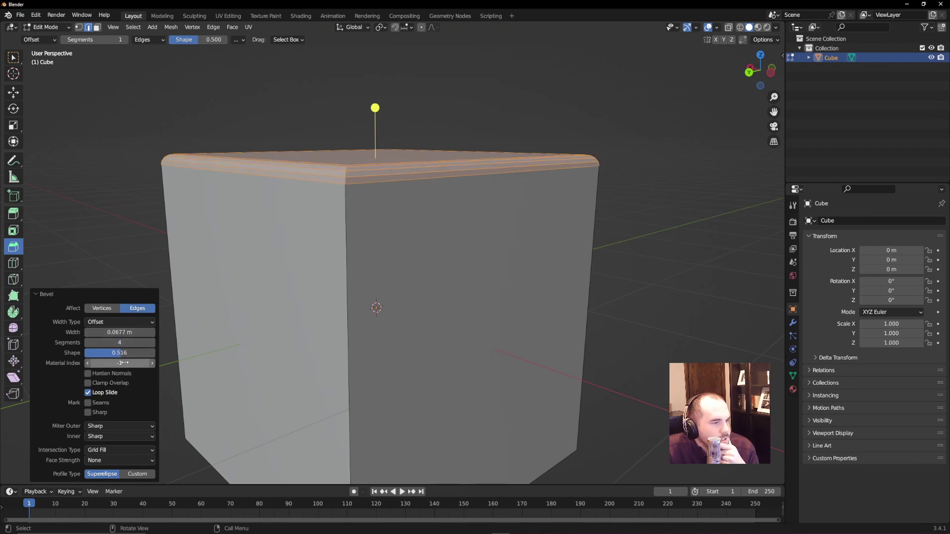
pyautogui.moveTo(277, 317)
pyautogui.mouseDown(button='middle')
pyautogui.moveTo(307, 311)
pyautogui.moveTo(281, 305)
pyautogui.mouseUp(button='middle')
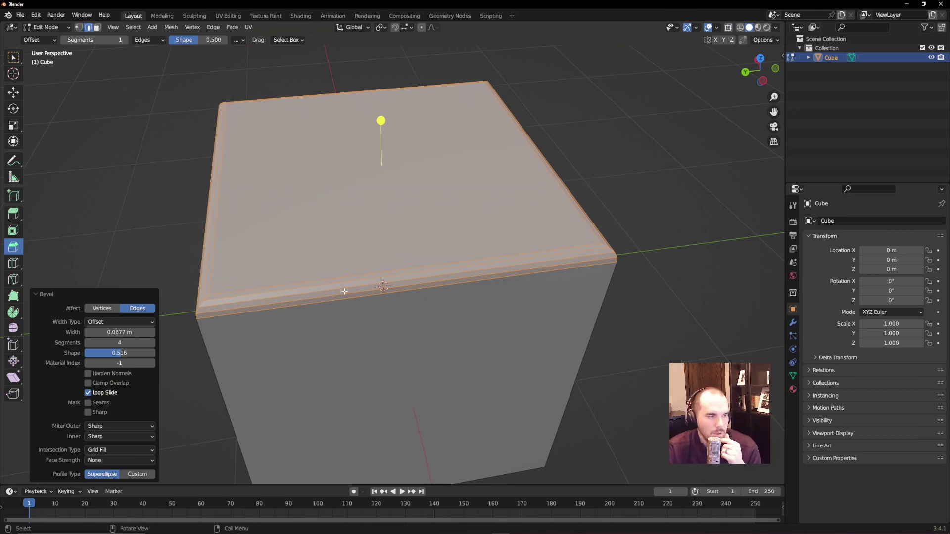
# - Undo the bevel of the top edges and select the entire cube
pyautogui.hotkey('ctrl', 'z')
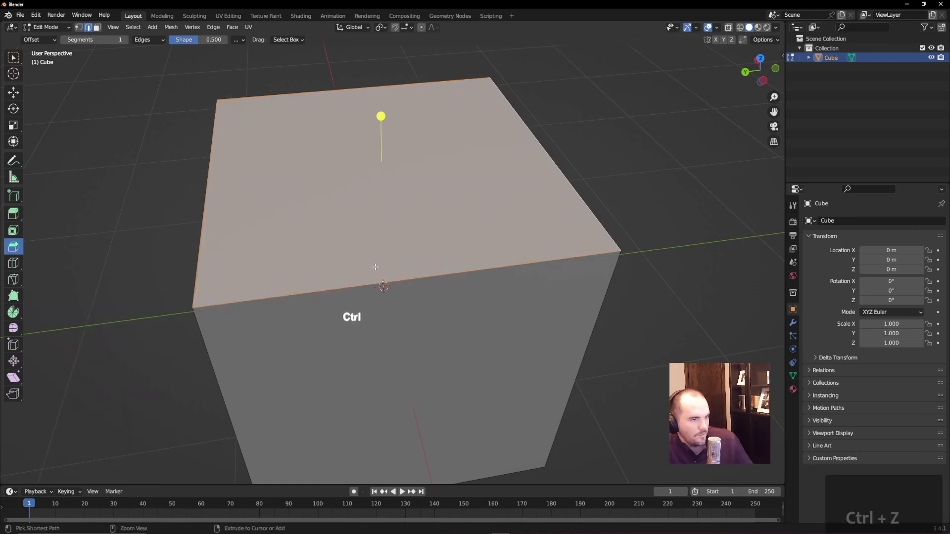
pyautogui.moveTo(348, 266); pyautogui.dragTo(376, 289, button='middle')
pyautogui.press('a')
pyautogui.scroll(-3, 375, 254)
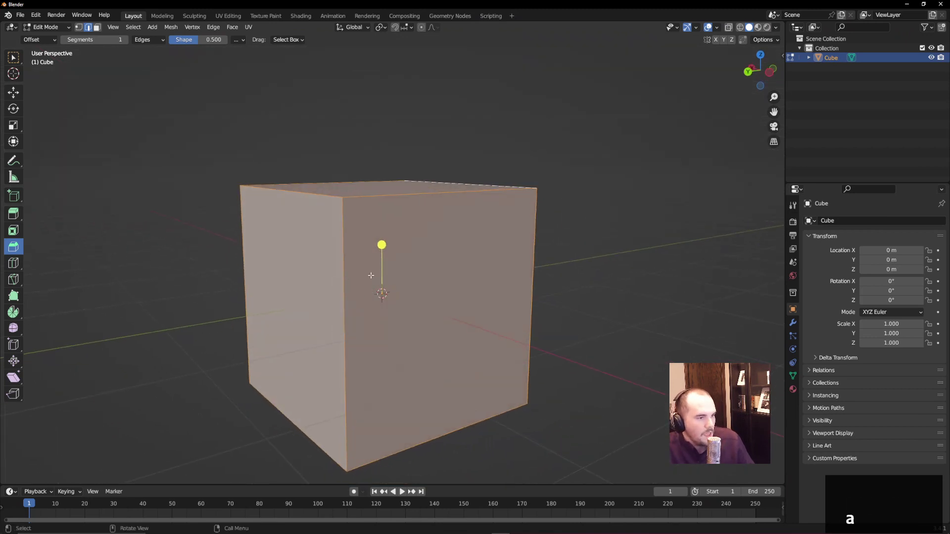
# - Try an interactive bevel on all the cube's edges, lowering the segments to 1 and raising them to 5
pyautogui.press('b')
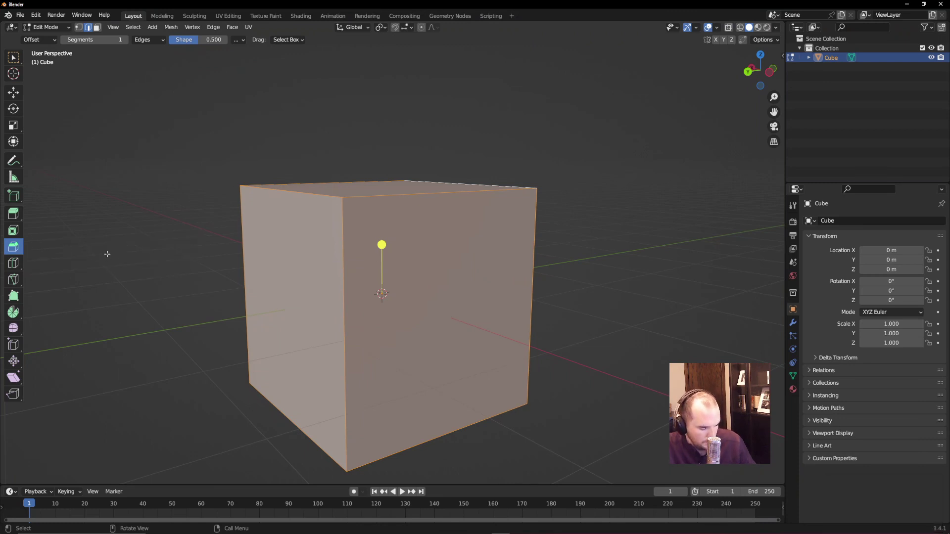
pyautogui.hotkey('ctrl', 'b')
pyautogui.scroll(3, 484, 296)
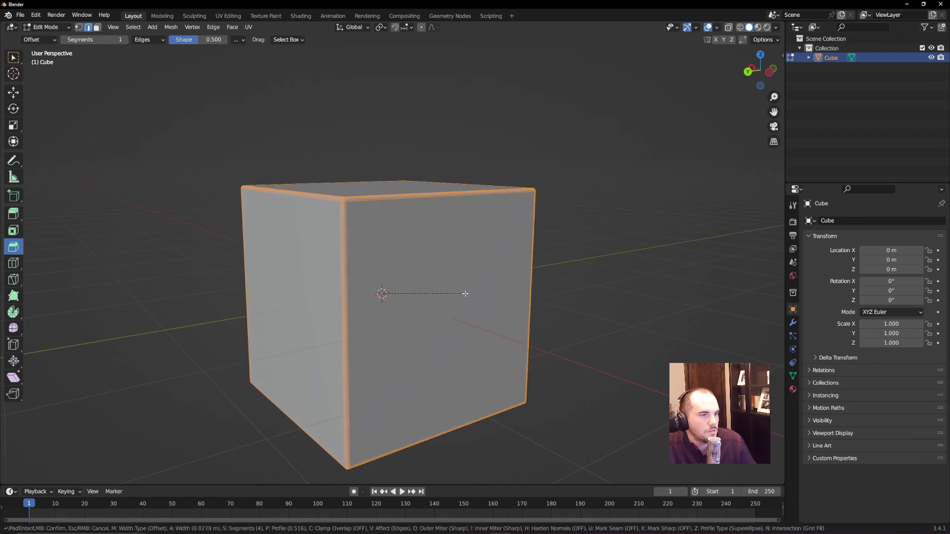
pyautogui.scroll(2, 469, 295)
pyautogui.scroll(-5, 470, 296)
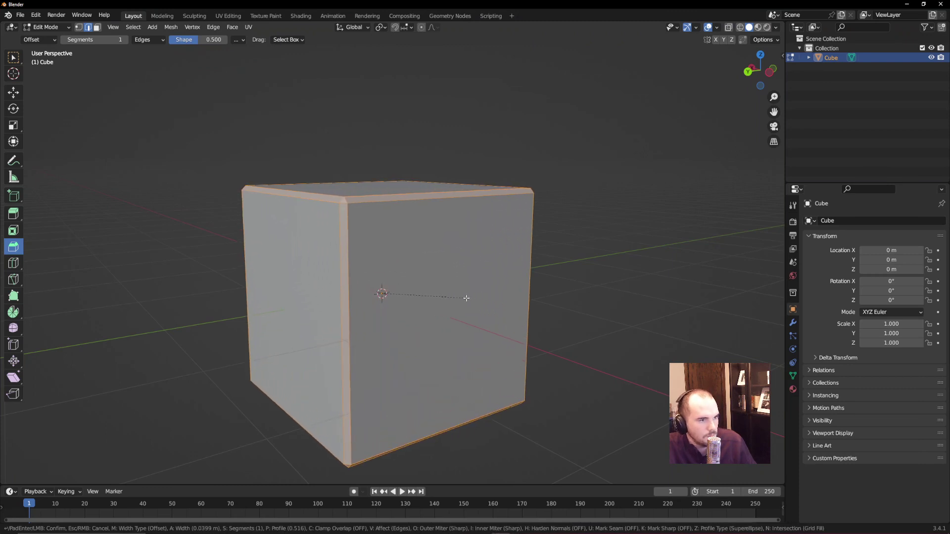
pyautogui.scroll(3, 463, 297)
pyautogui.scroll(1, 490, 297)
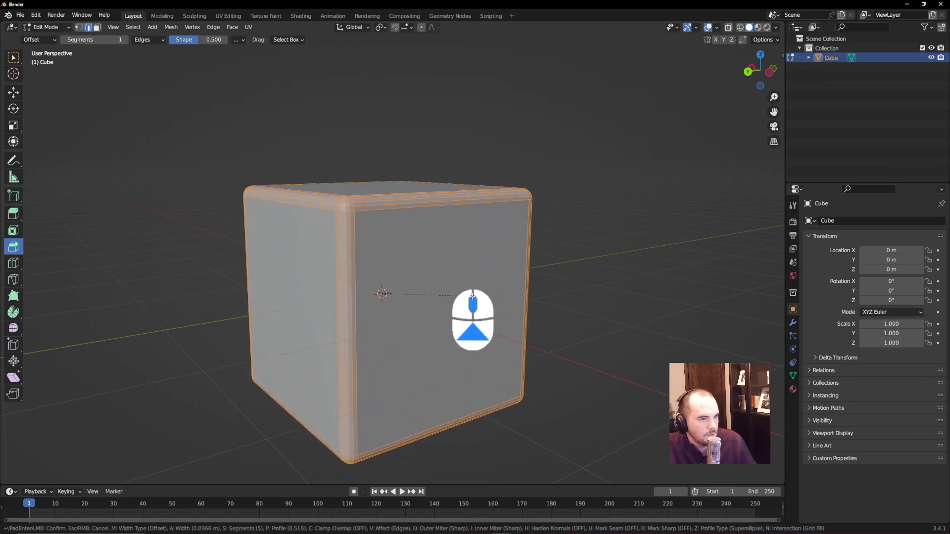
pyautogui.rightClick(478, 297)
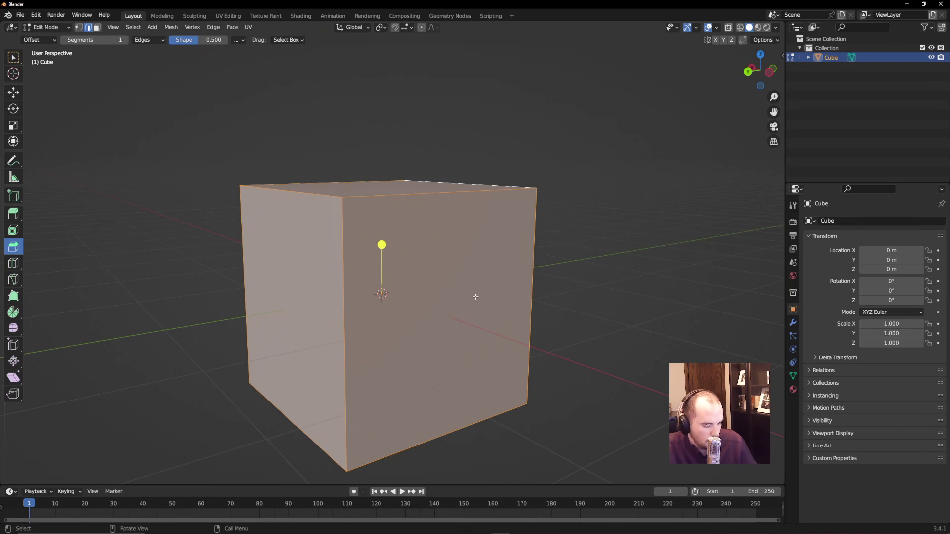
# - Bevel all the cube's edges with 4 segments and reduce the bevel width to about 0.0615 m
pyautogui.hotkey('ctrl', 'b')
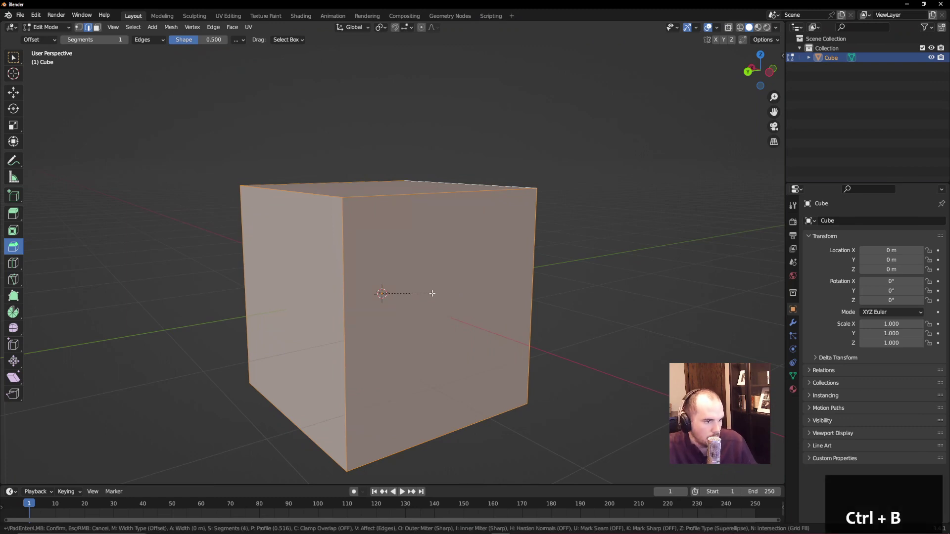
pyautogui.click(494, 293)
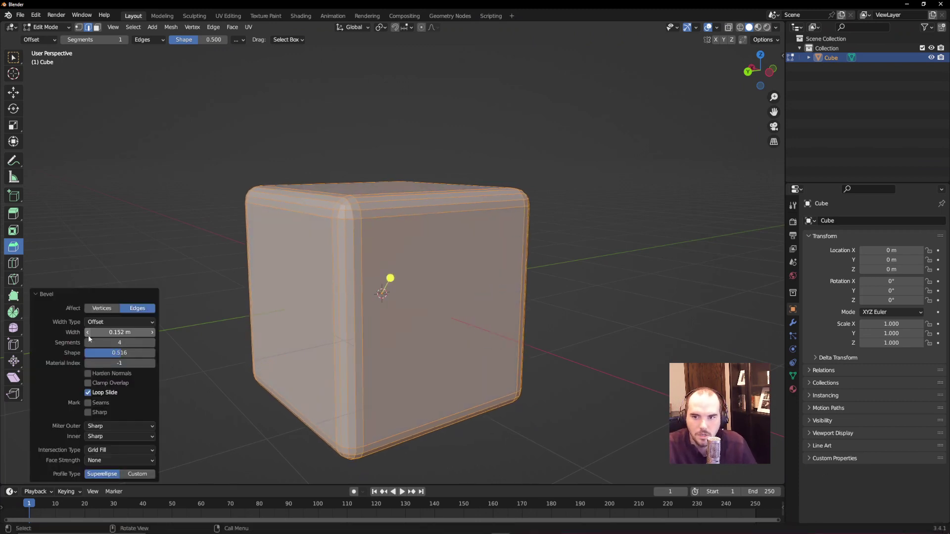
pyautogui.moveTo(119, 332); pyautogui.dragTo(94, 332)
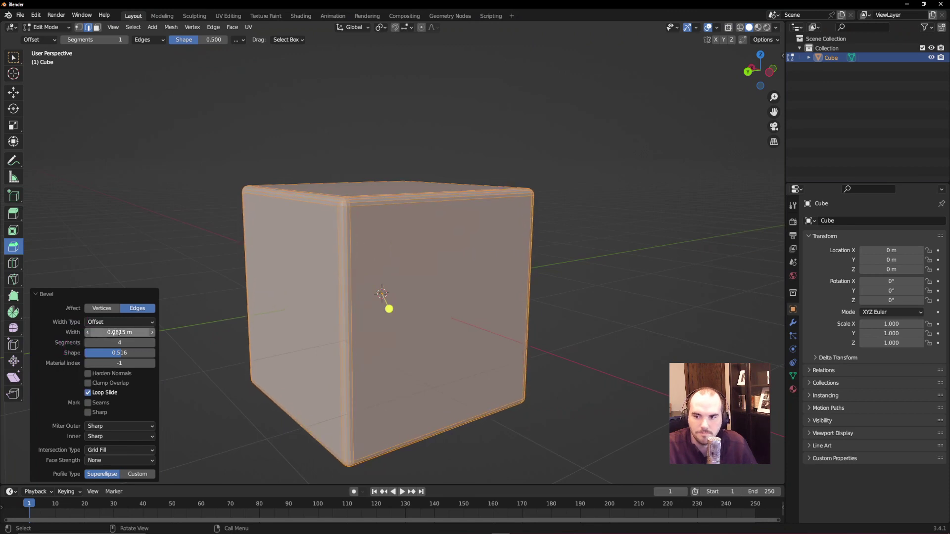
pyautogui.press('Escape')
pyautogui.press('Escape')
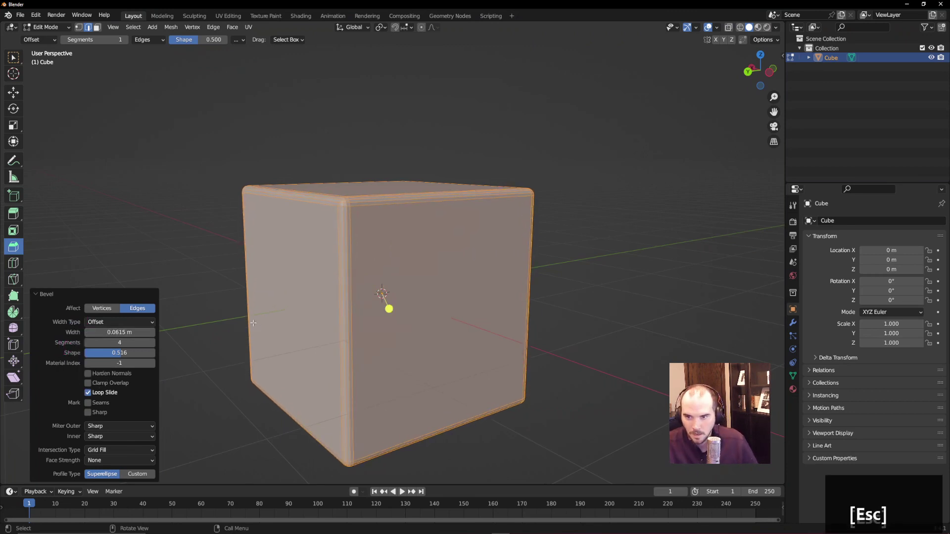
# - Return to Object Mode and examine the cube's bevelled edges and corner up close
pyautogui.press('Tab')
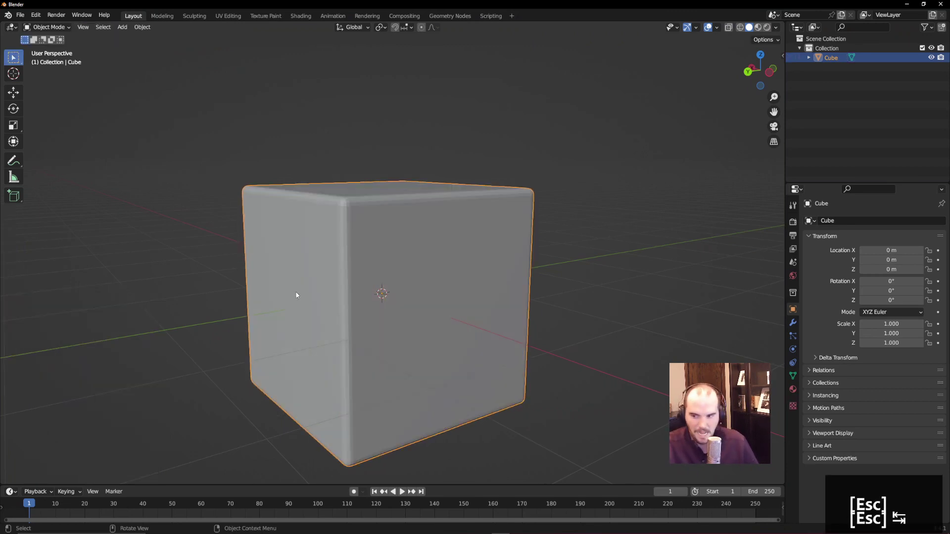
pyautogui.moveTo(312, 287); pyautogui.dragTo(339, 287, button='middle')
pyautogui.scroll(4, 316, 260)
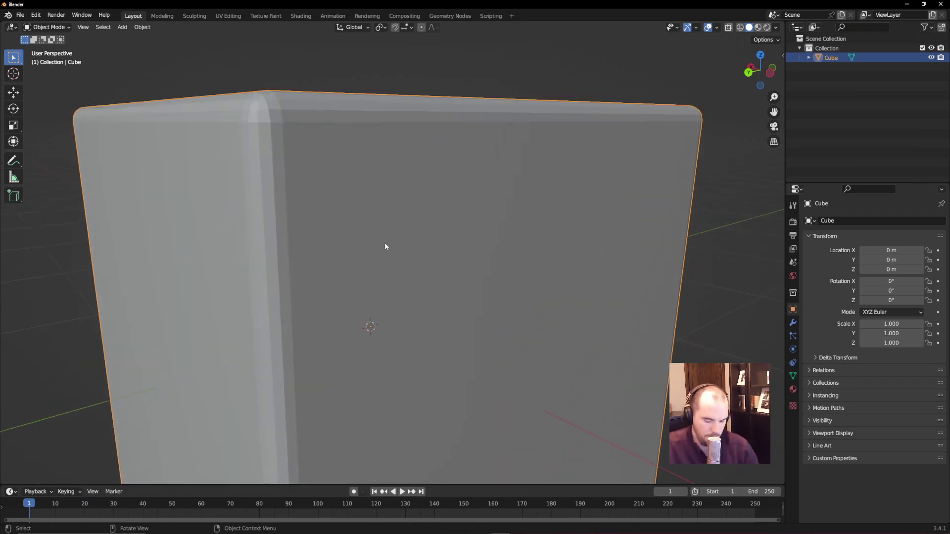
# - Delete the bevelled cube and add a new cube mesh in its place
pyautogui.press('Delete')
pyautogui.hotkey('shift', 'a')
pyautogui.moveTo(375, 243)
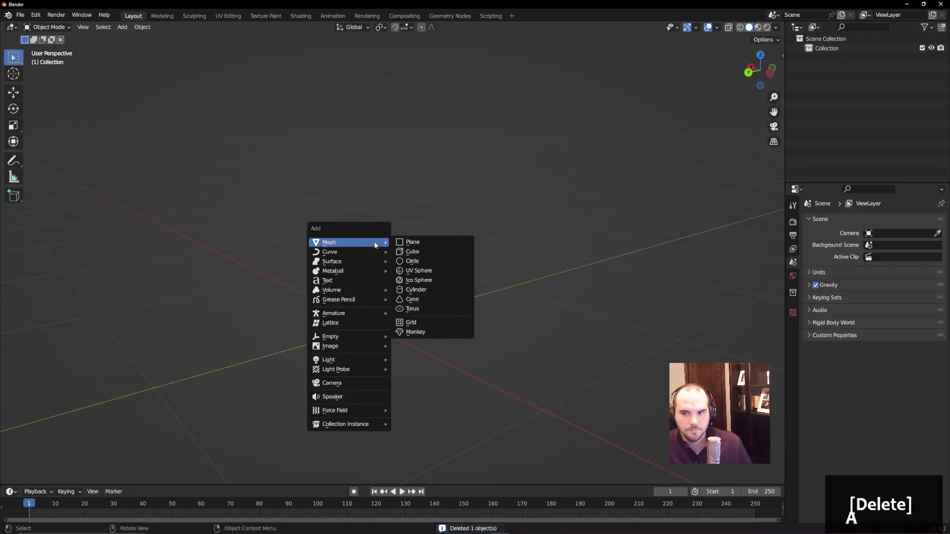
pyautogui.click(412, 251)
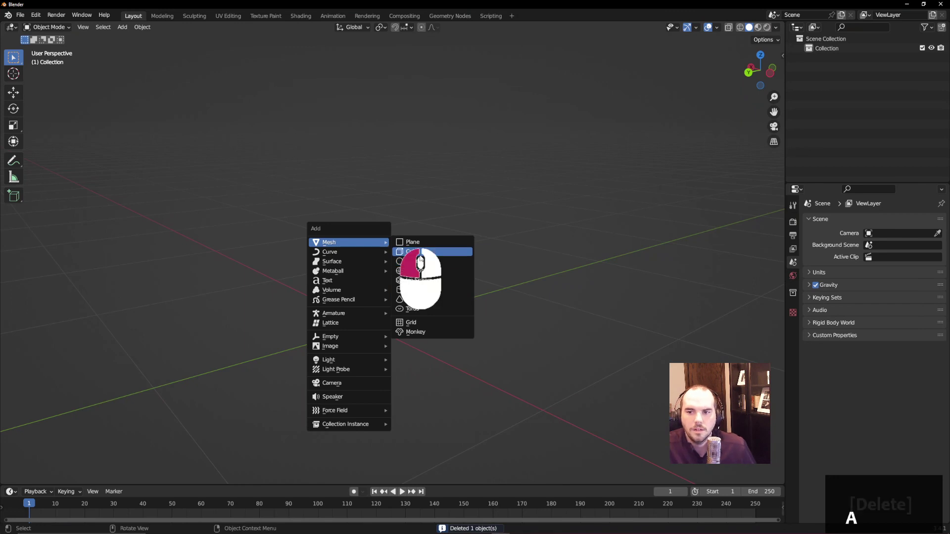
# - Enter Edit Mode on the new cube and activate the Loop Cut tool, previewing where a horizontal loop would fall
pyautogui.scroll(-3, 362, 270)
pyautogui.press('Tab')
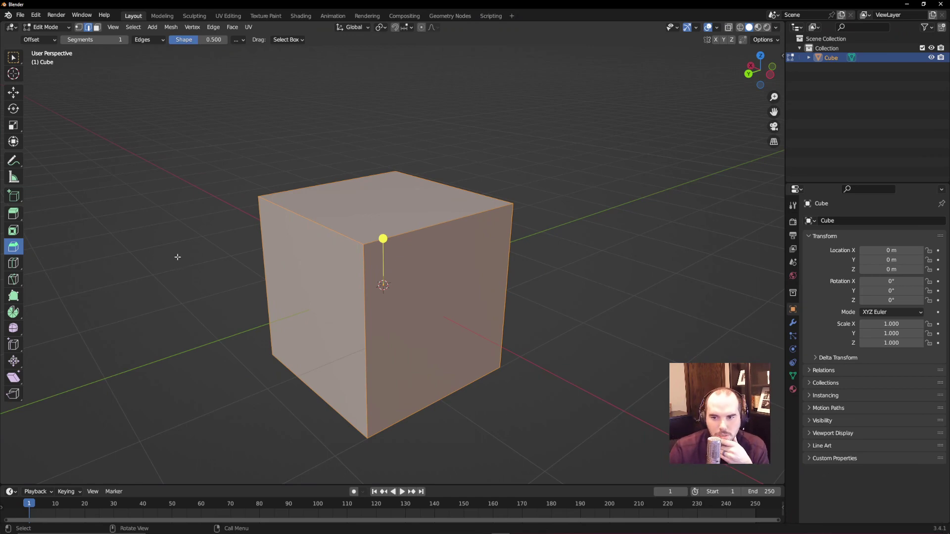
pyautogui.click(14, 266)
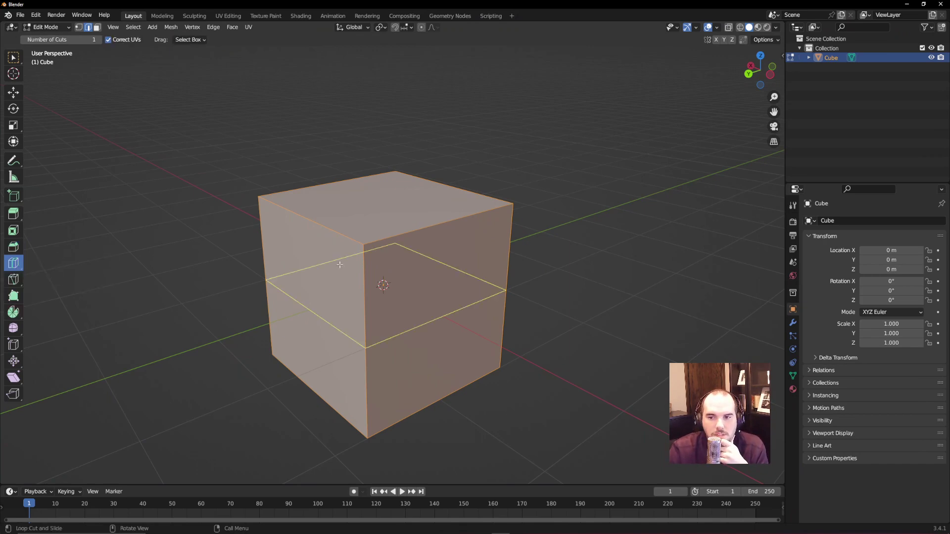
pyautogui.moveTo(60, 260); pyautogui.dragTo(320, 288, button='middle')
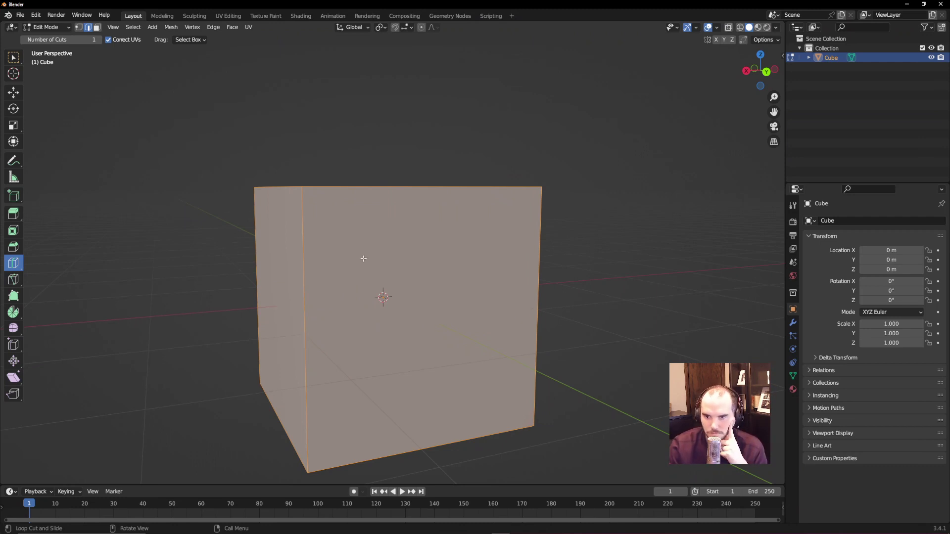
pyautogui.moveTo(452, 253); pyautogui.dragTo(438, 258, button='middle')
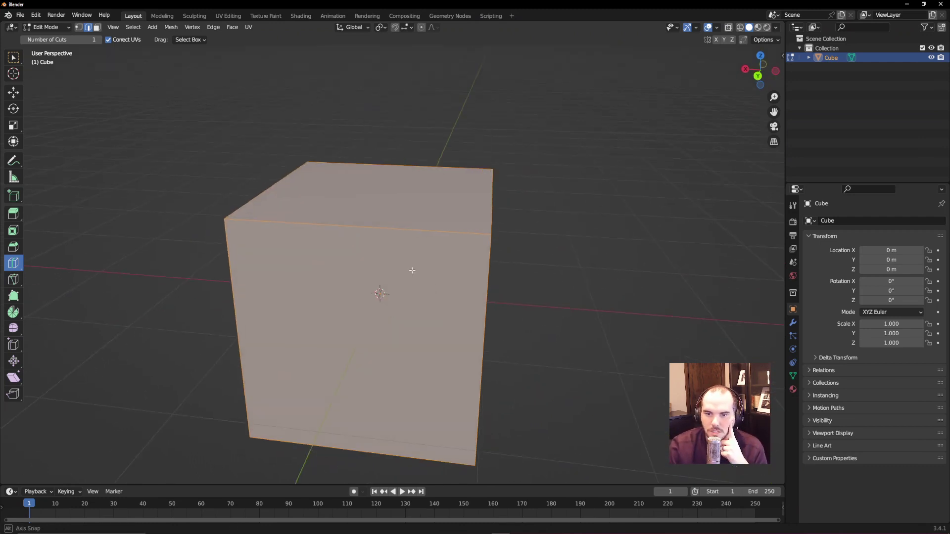
pyautogui.moveTo(496, 323); pyautogui.dragTo(472, 289, button='middle')
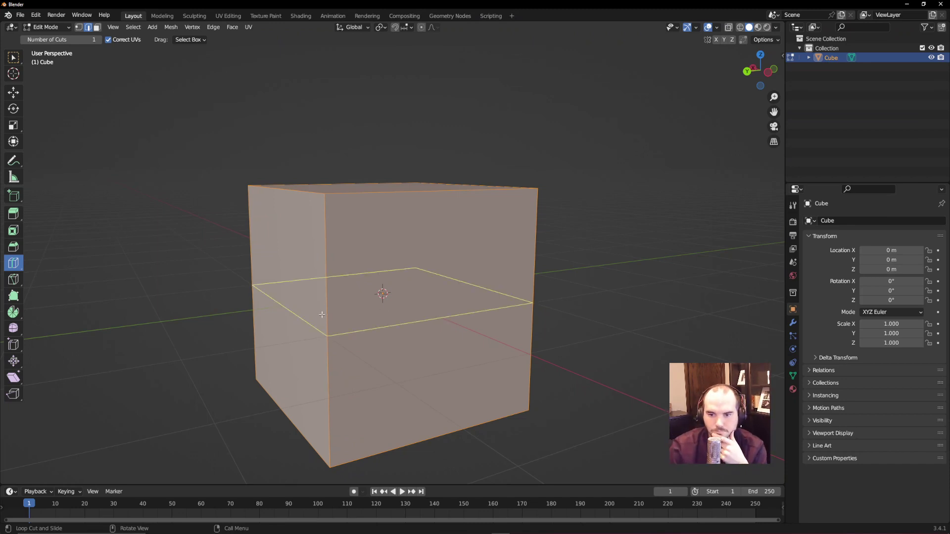
pyautogui.scroll(2, 321, 317)
pyautogui.scroll(-2, 321, 317)
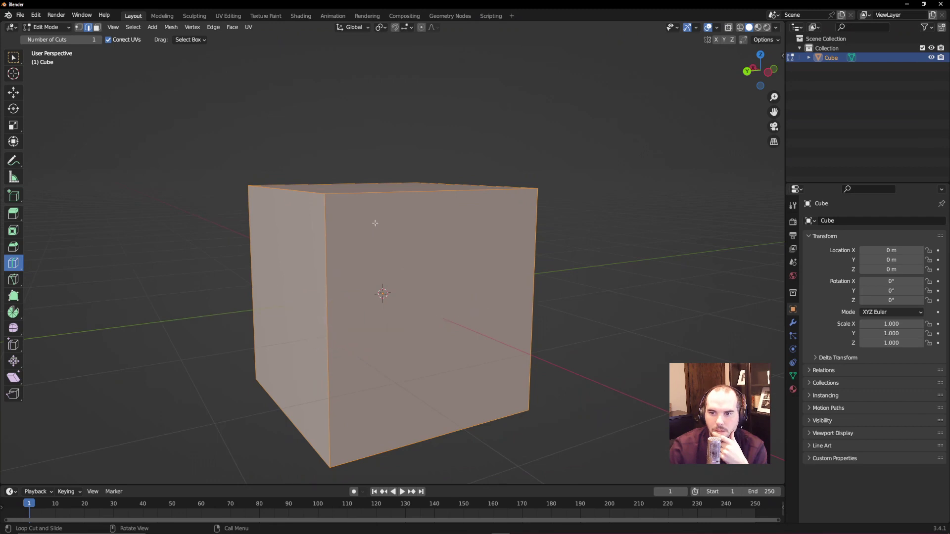
# - Try horizontal loop cuts around the cube, centred and slid towards the top face, undoing each one
pyautogui.click(324, 286)
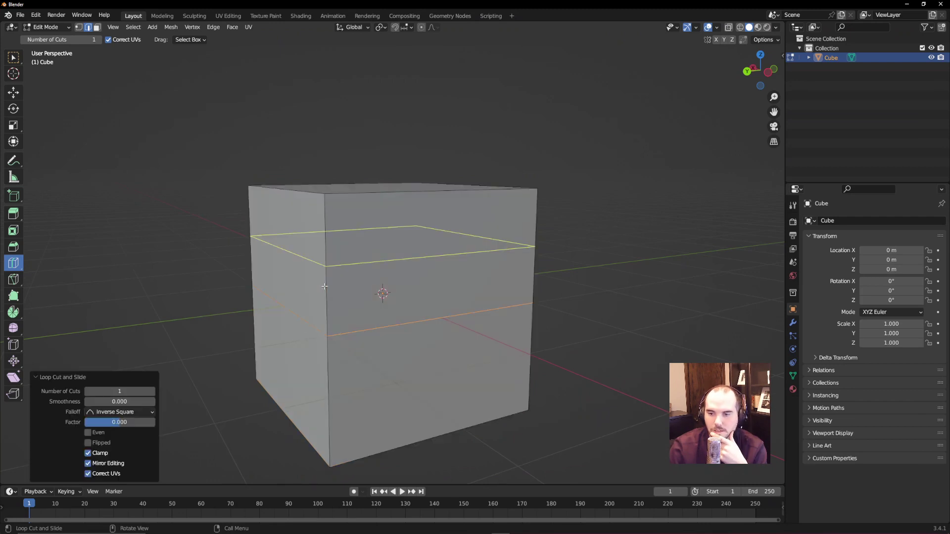
pyautogui.rightClick(315, 310)
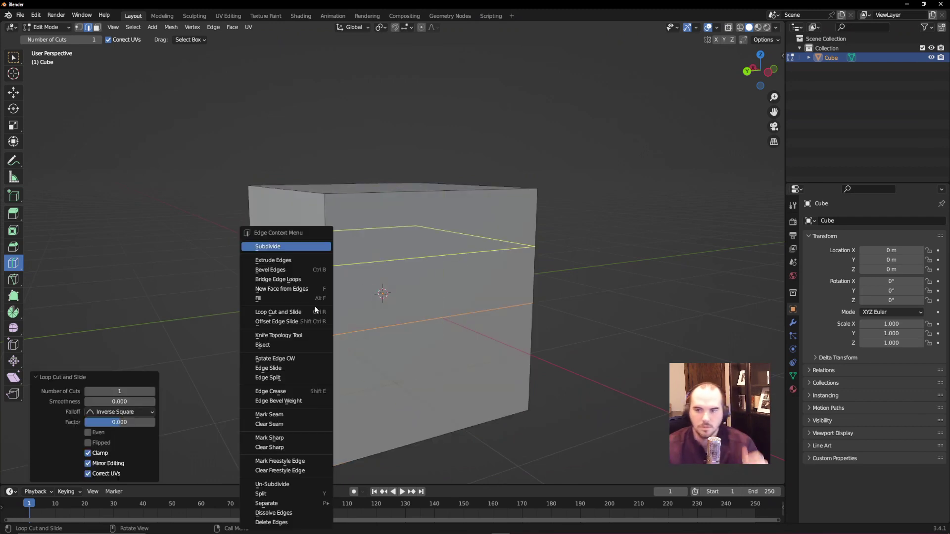
pyautogui.hotkey('ctrl', 'z')
pyautogui.click(339, 321)
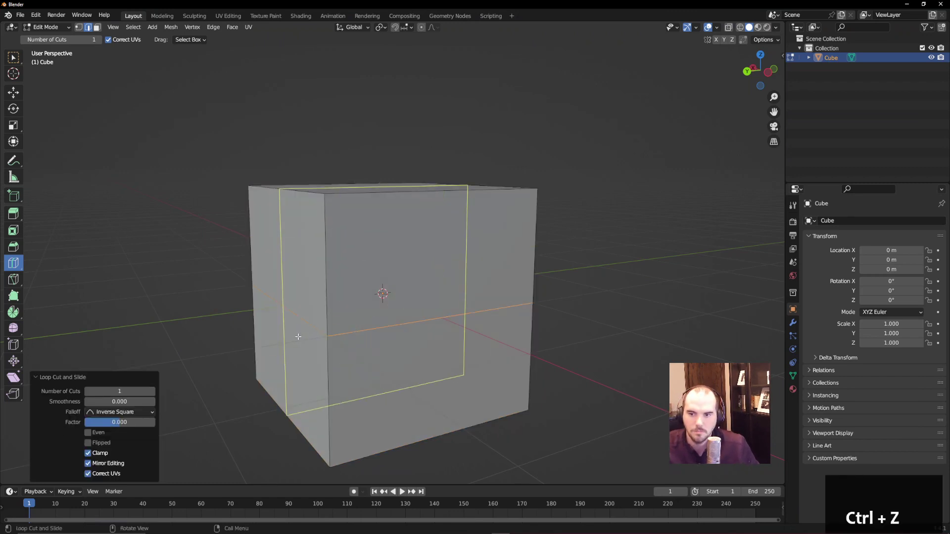
pyautogui.hotkey('ctrl', 'z')
pyautogui.moveTo(335, 307); pyautogui.dragTo(335, 262)
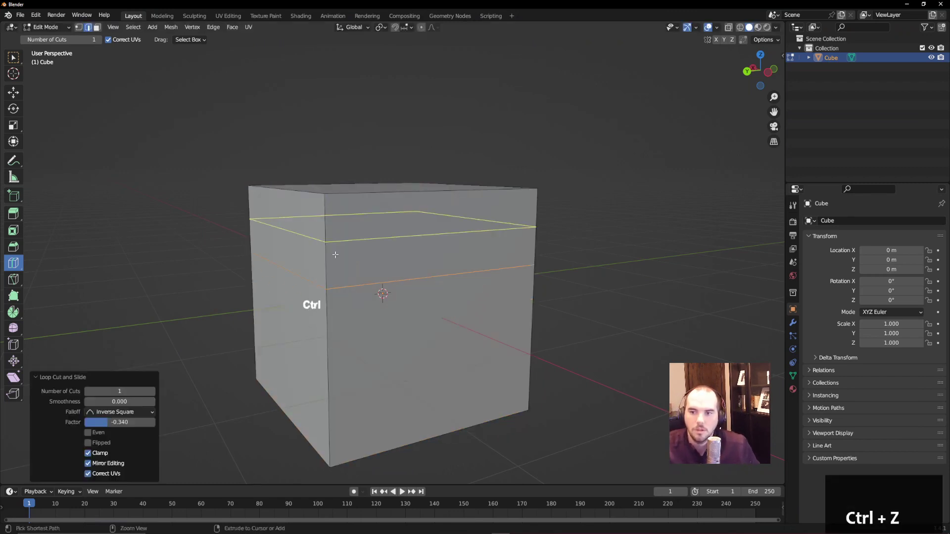
pyautogui.hotkey('ctrl', 'z')
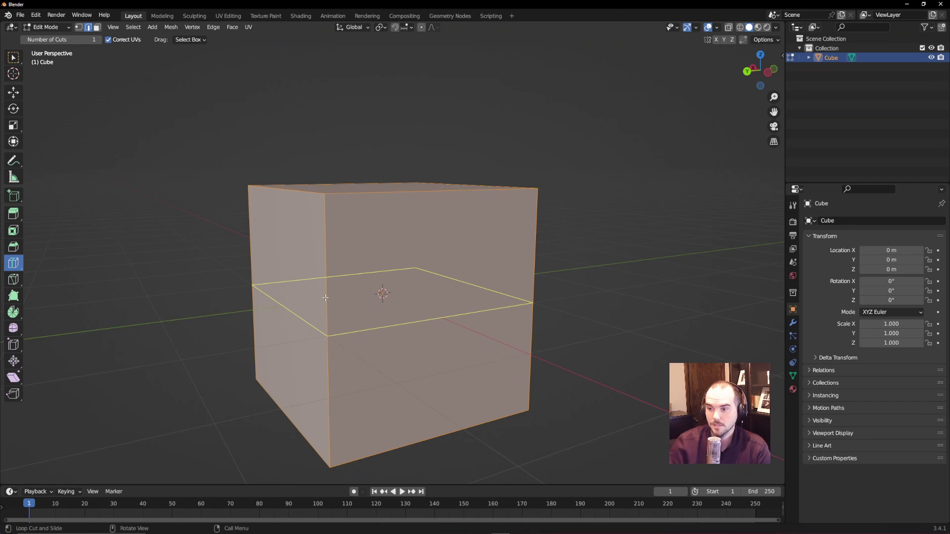
pyautogui.click(325, 298)
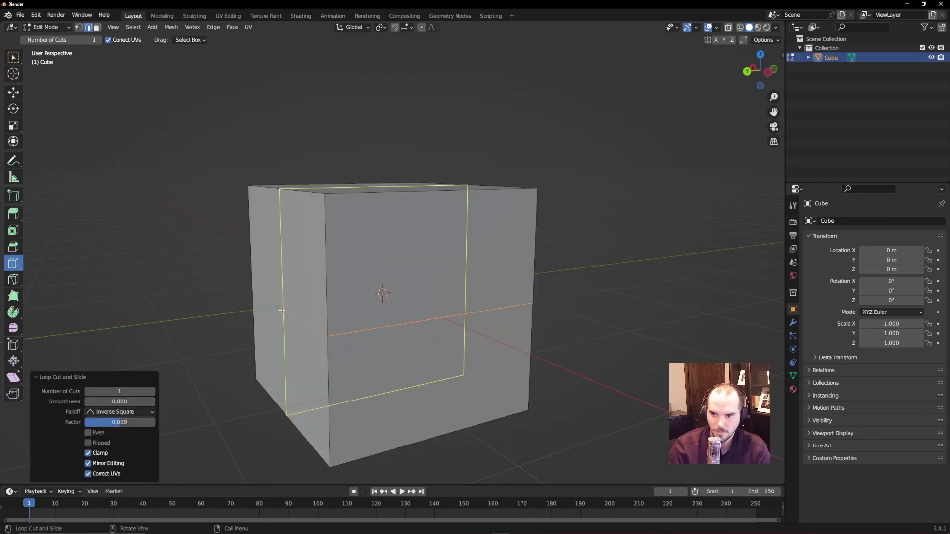
pyautogui.rightClick(416, 337)
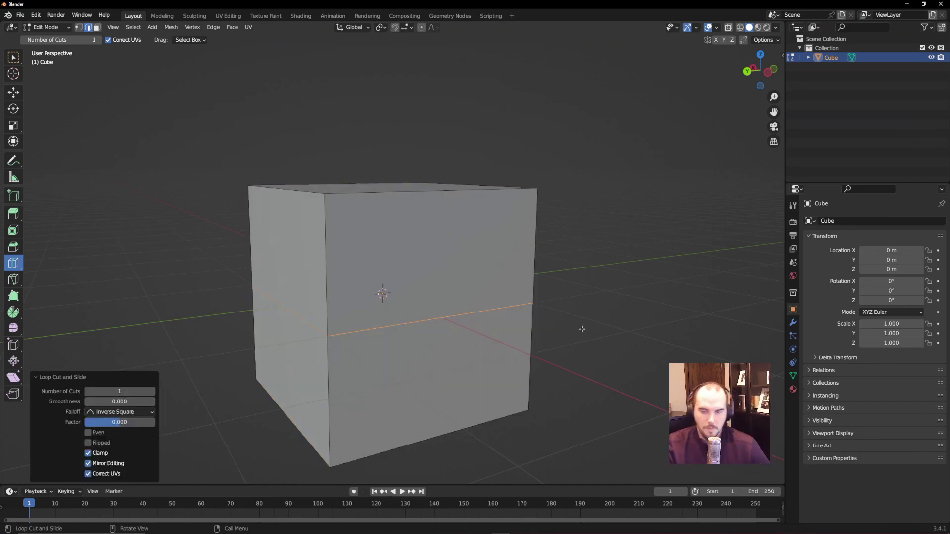
pyautogui.hotkey('ctrl', 'z')
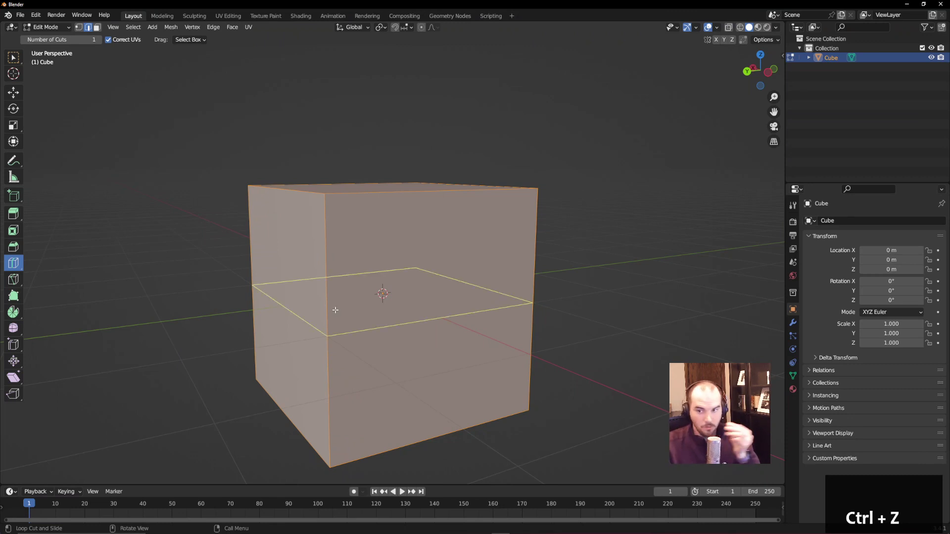
# - Cut one horizontal loop around the cube and set its slide factor to 0.5
pyautogui.moveTo(335, 313); pyautogui.dragTo(356, 223)
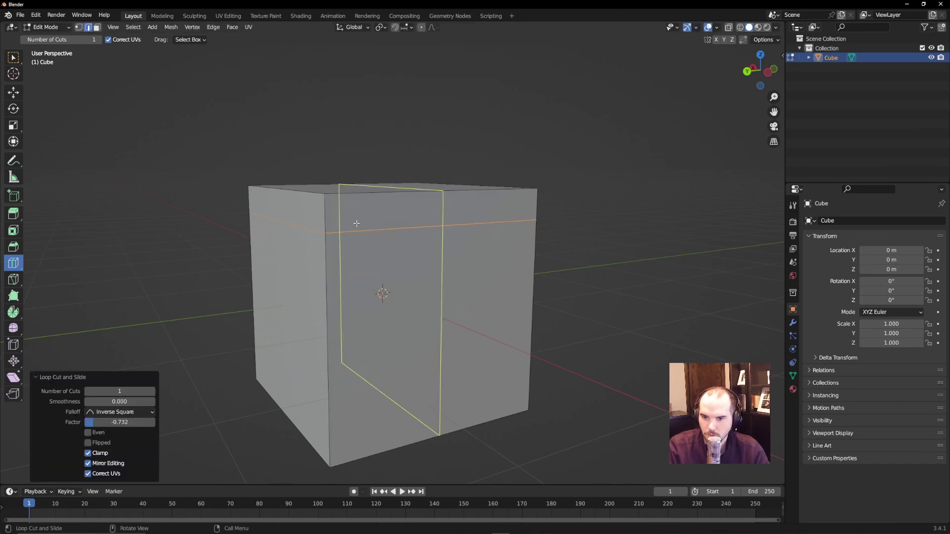
pyautogui.moveTo(118, 422); pyautogui.dragTo(151, 421)
pyautogui.click(121, 422)
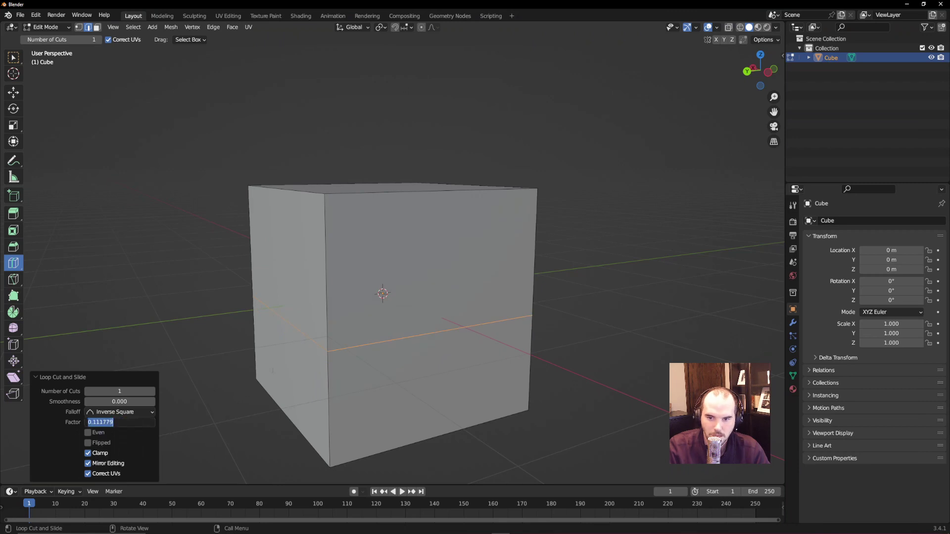
pyautogui.write('.5')
pyautogui.press('Return')
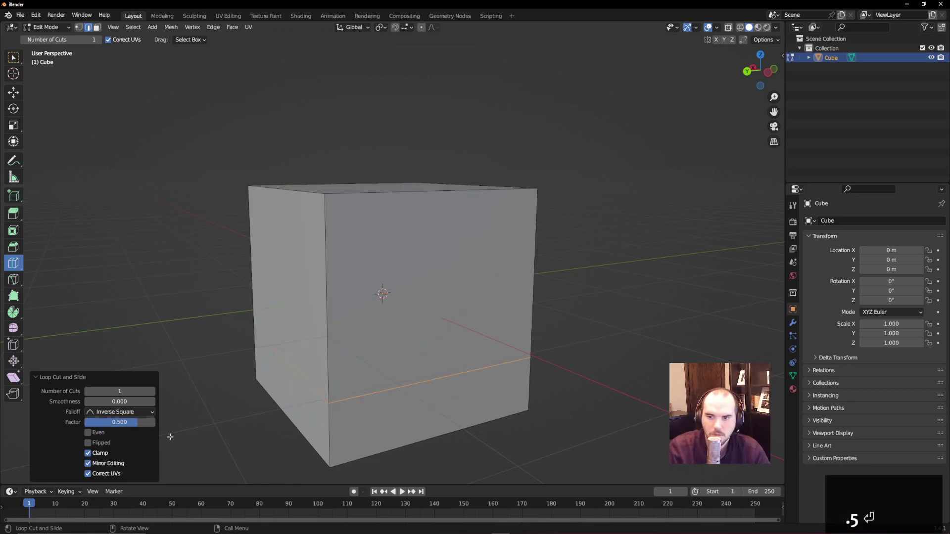
# - Try other slide positions for the horizontal loop cut and reset its factor to 0
pyautogui.moveTo(134, 422); pyautogui.dragTo(108, 422)
pyautogui.click(129, 424)
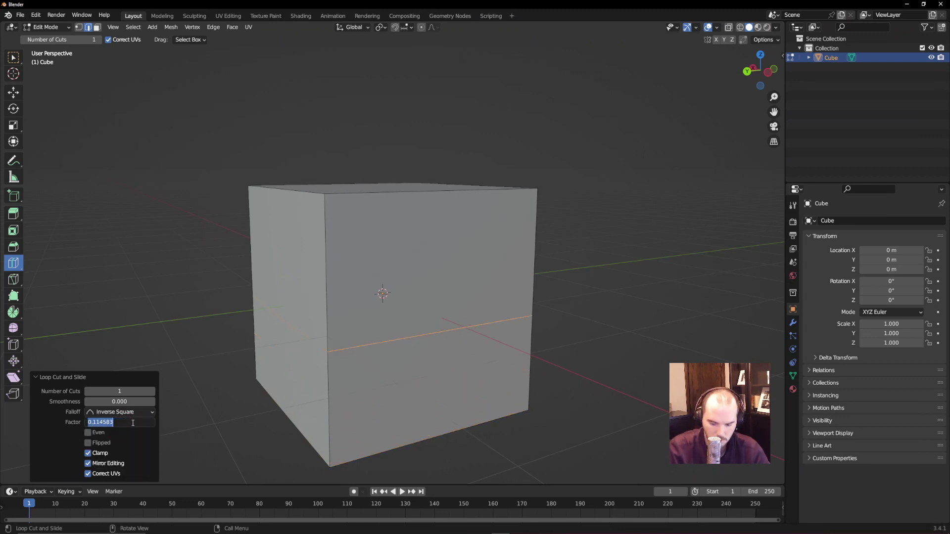
pyautogui.write('0')
pyautogui.press('Return')
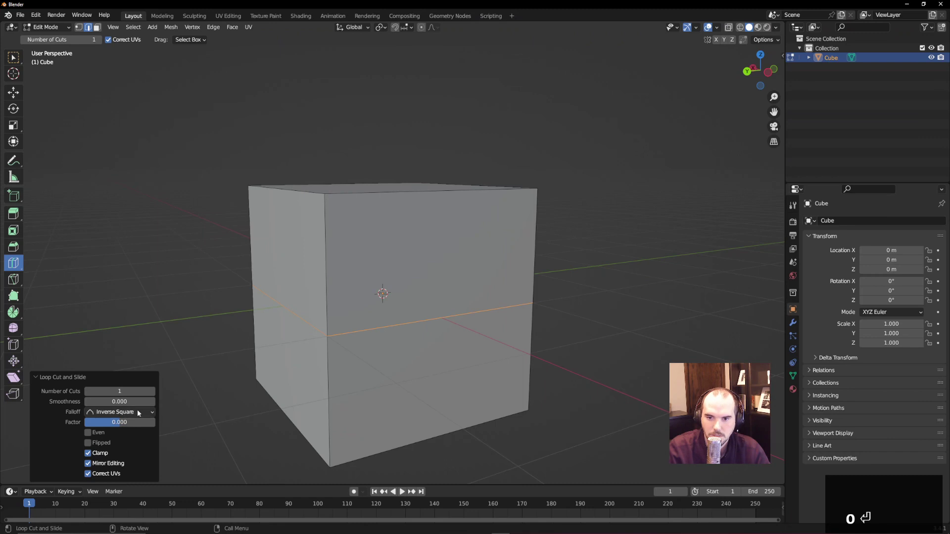
pyautogui.moveTo(129, 423)
pyautogui.mouseDown()
pyautogui.moveTo(106, 422)
pyautogui.moveTo(130, 422)
pyautogui.mouseUp()
pyautogui.click(131, 422)
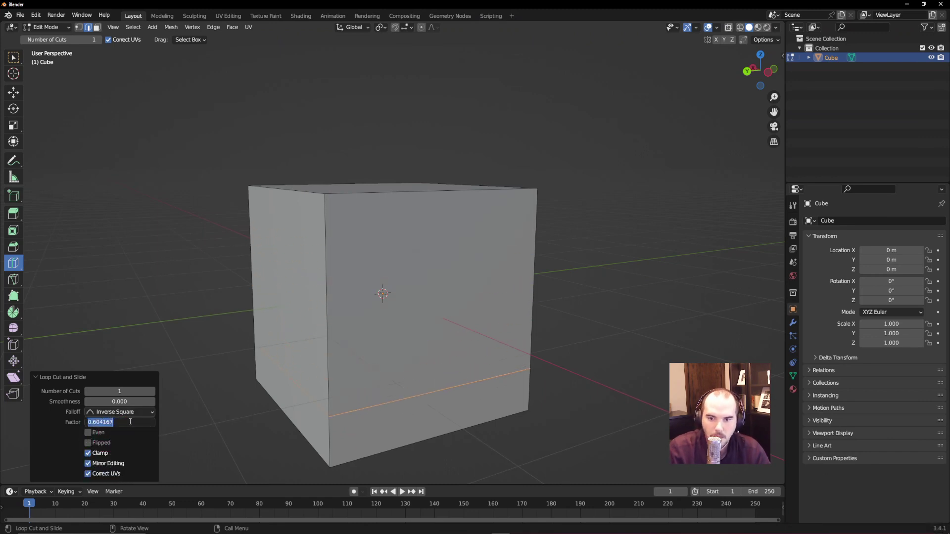
pyautogui.write('0')
pyautogui.press('Return')
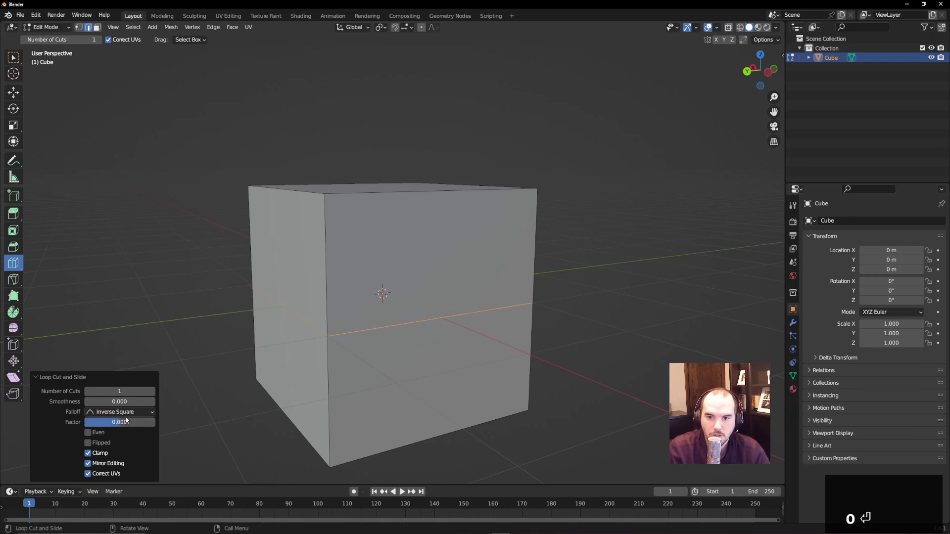
# - Raise the number of horizontal loop cuts around the cube to 7
pyautogui.click(151, 392)
pyautogui.click(152, 392)
pyautogui.click(152, 392)
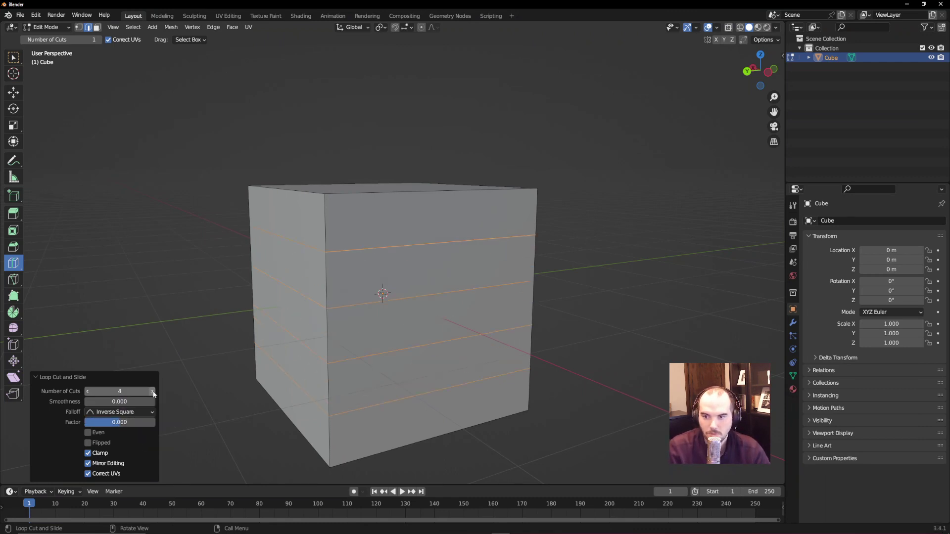
pyautogui.click(152, 392)
pyautogui.click(152, 392)
pyautogui.click(152, 391)
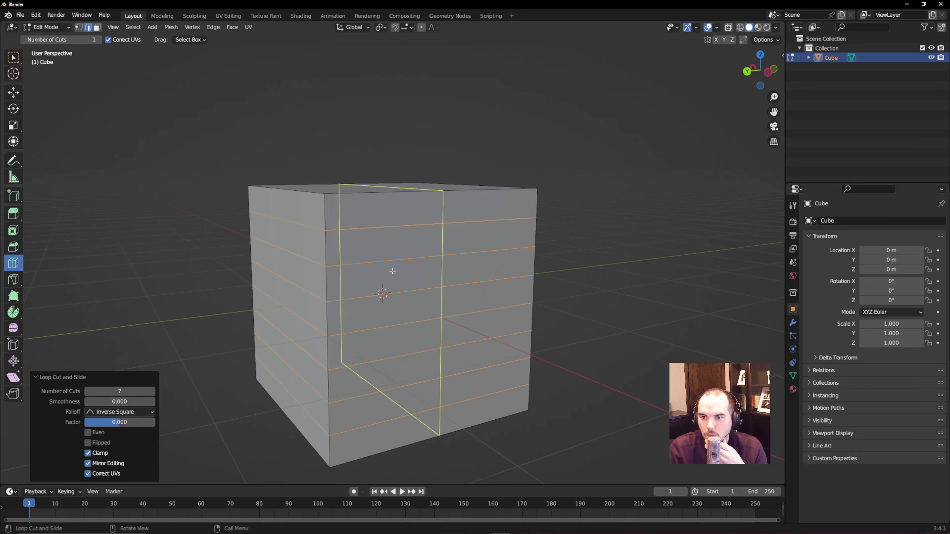
# - Try a centred vertical loop cut across the horizontal loops and undo it
pyautogui.scroll(3, 392, 271)
pyautogui.scroll(-3, 393, 271)
pyautogui.click(437, 225)
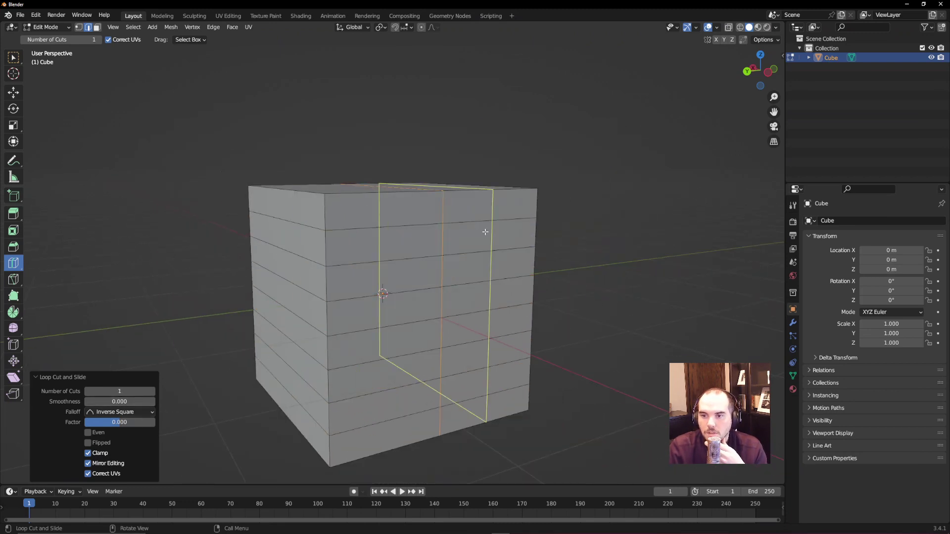
pyautogui.rightClick(417, 223)
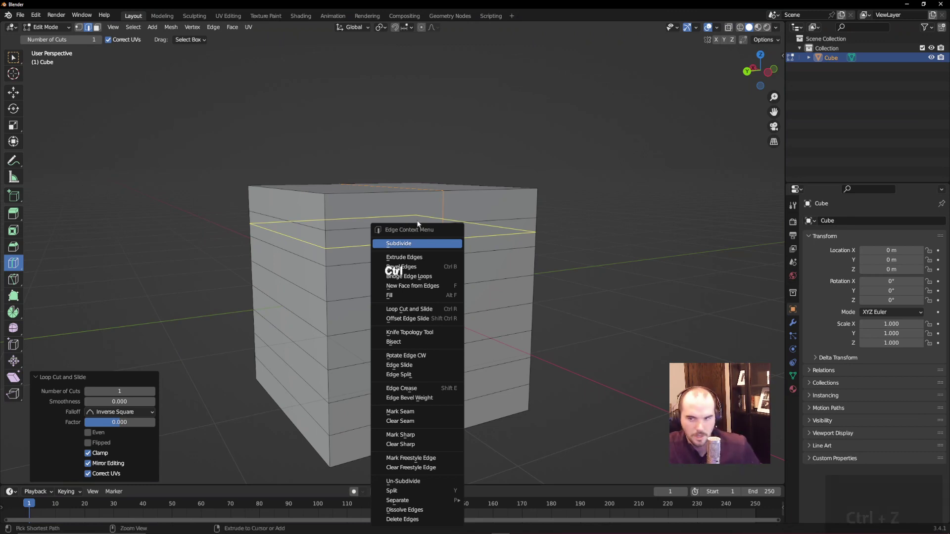
pyautogui.hotkey('ctrl', 'z')
pyautogui.hotkey('ctrl', 'z')
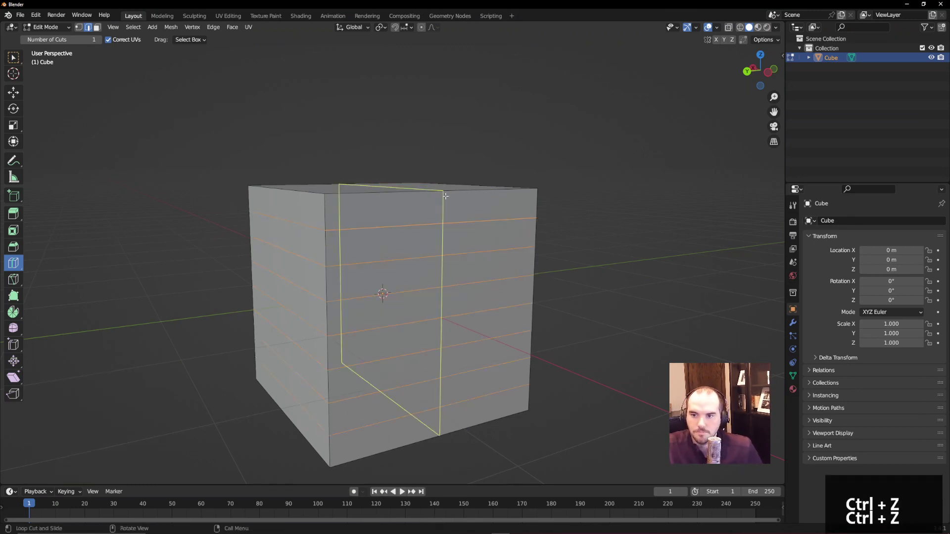
# - Try a vertical loop cut slid by a factor of about 0.140, then undo it together with the horizontal loops
pyautogui.moveTo(445, 196); pyautogui.dragTo(445, 228)
pyautogui.scroll(5, 451, 229)
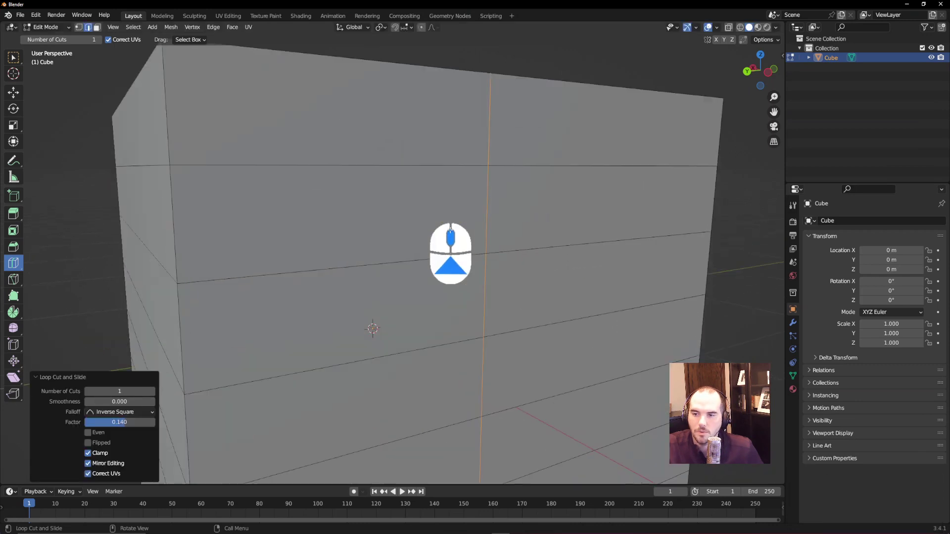
pyautogui.scroll(-5, 450, 229)
pyautogui.hotkey('ctrl', 'z')
pyautogui.hotkey('ctrl', 'z')
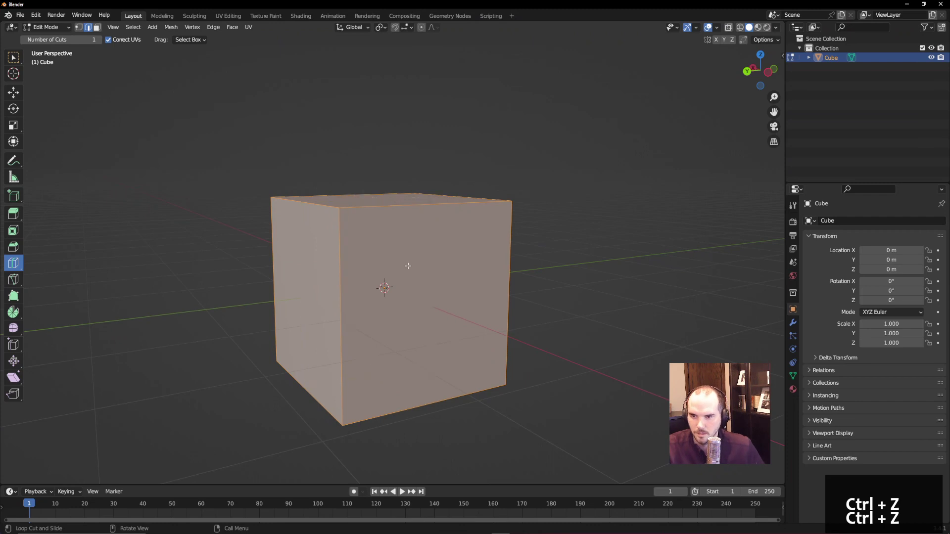
# - Add a centred horizontal loop cut around the cube and raise the number of cuts to 4
pyautogui.click(336, 279)
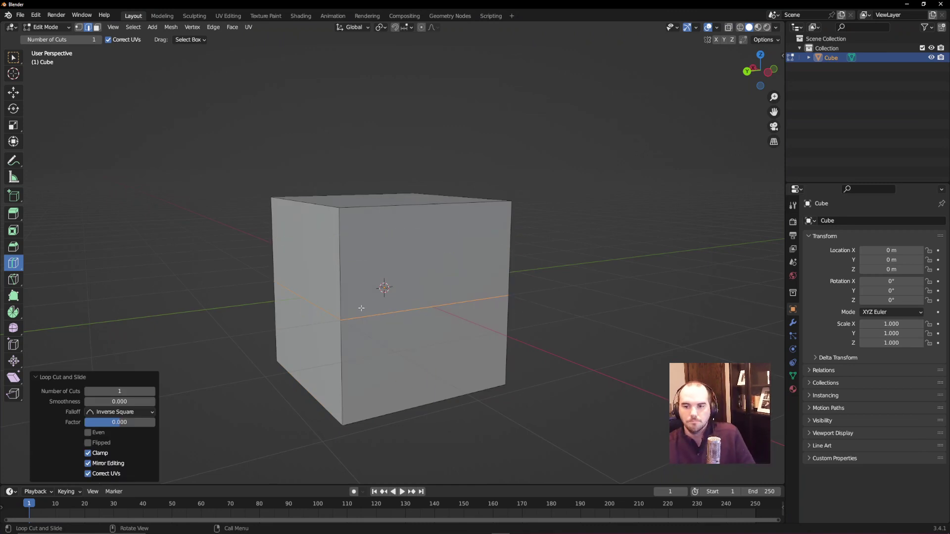
pyautogui.click(152, 392)
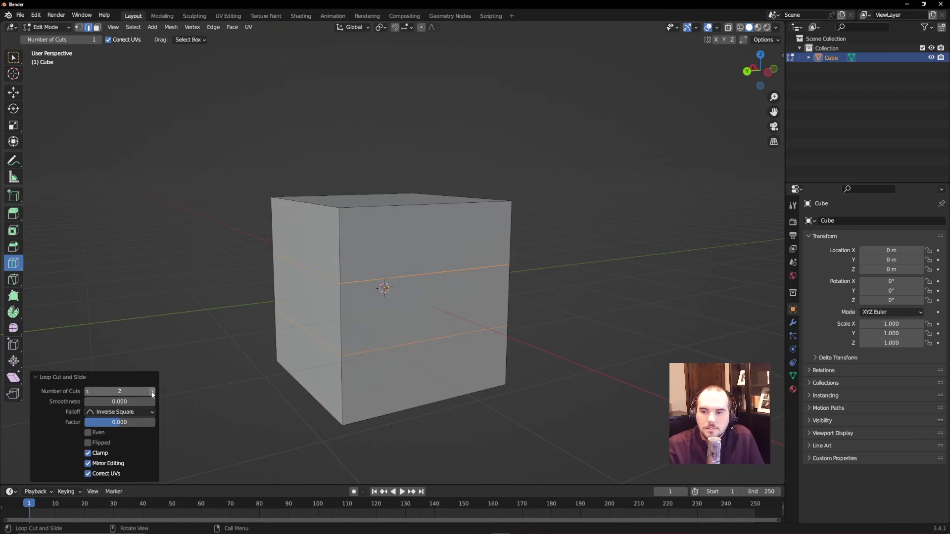
pyautogui.click(152, 392)
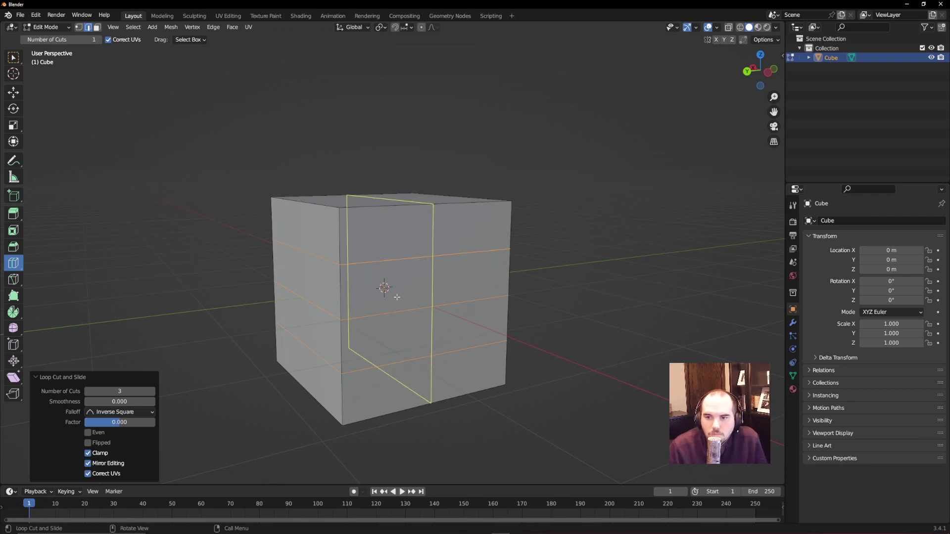
pyautogui.click(147, 391)
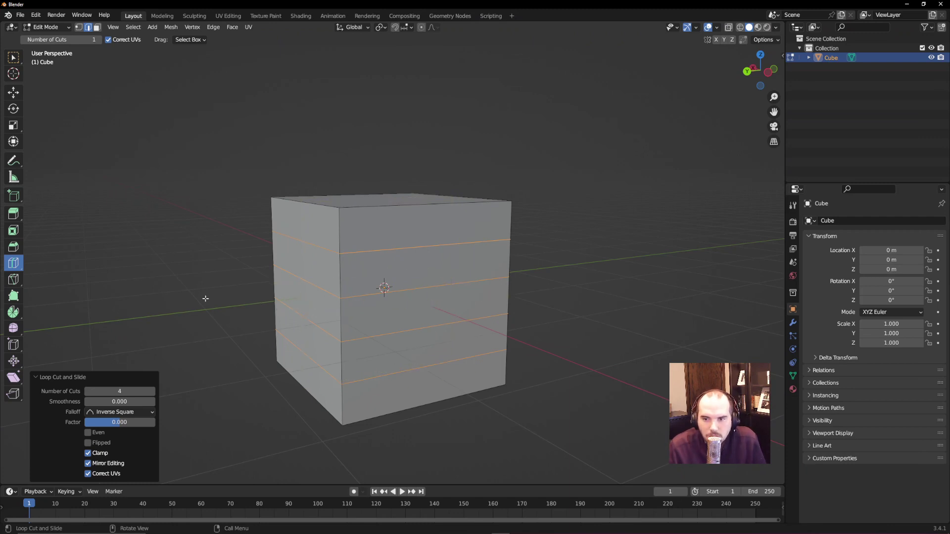
# - Switch to face selection with the Select Box tool and select one side face of the cube's second band from the top
pyautogui.press('Tab')
pyautogui.press('Tab')
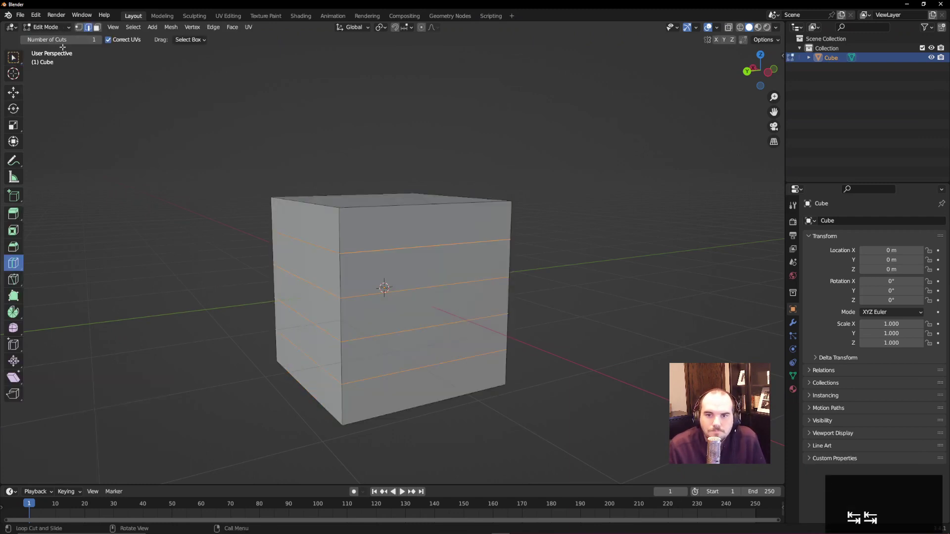
pyautogui.click(97, 27)
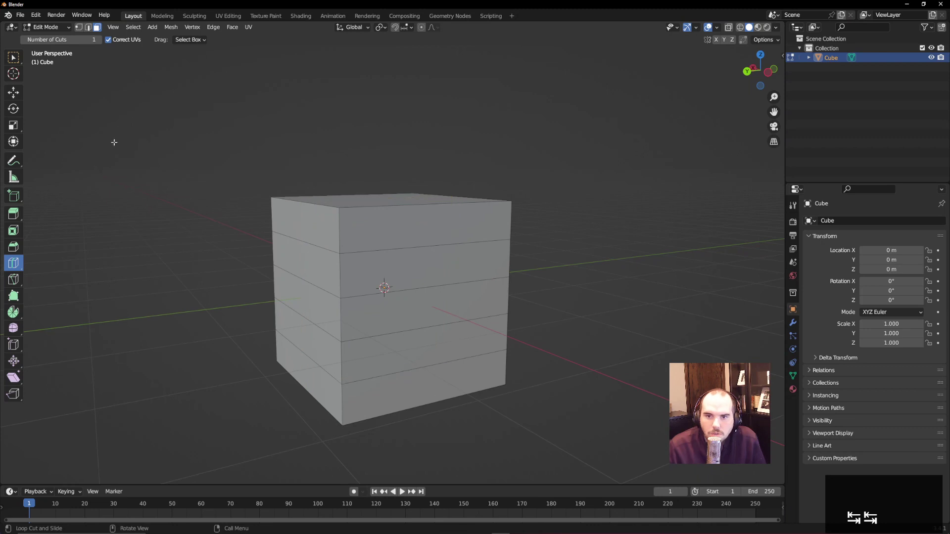
pyautogui.press('w')
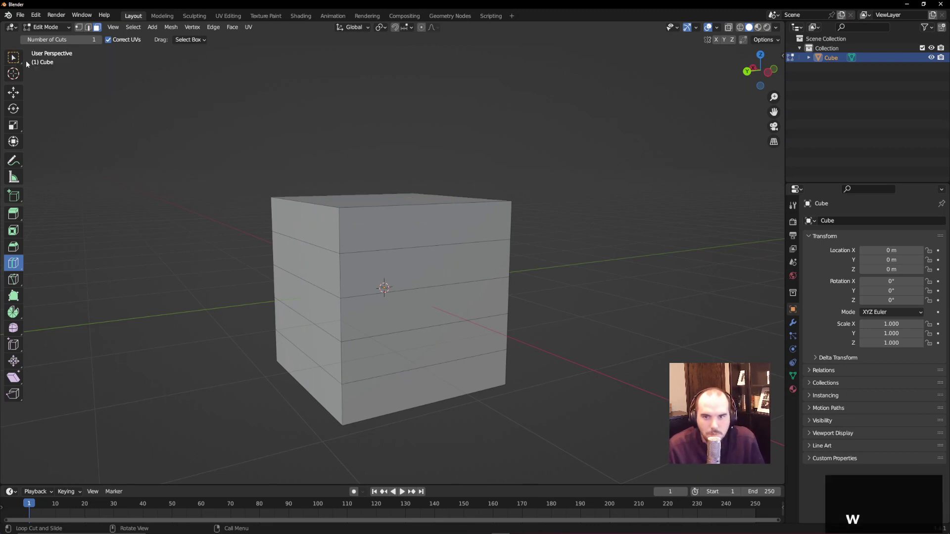
pyautogui.click(297, 250)
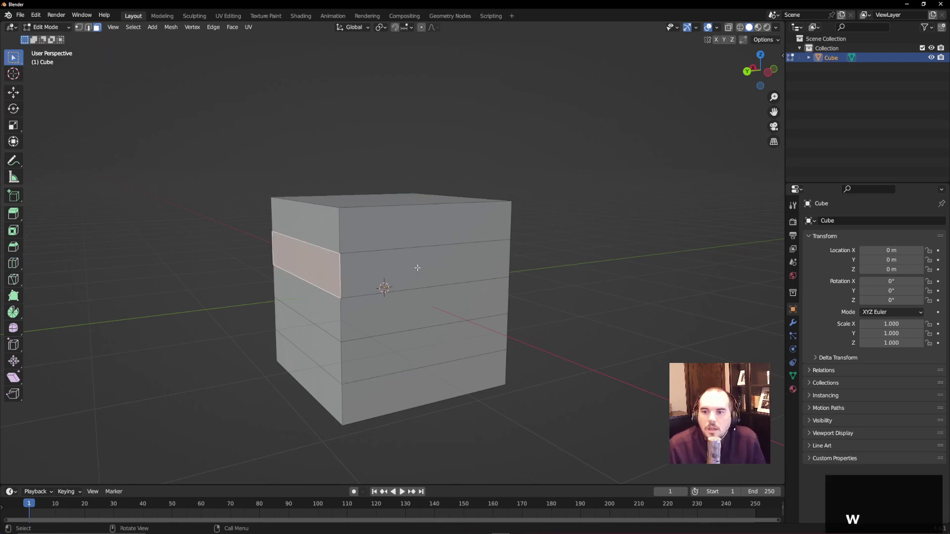
# - Extend the selection to all side faces of the second and fourth bands around the cube
pyautogui.keyDown('alt'); pyautogui.click(391, 305); pyautogui.keyUp('alt')
pyautogui.moveTo(391, 304); pyautogui.dragTo(424, 304, button='middle')
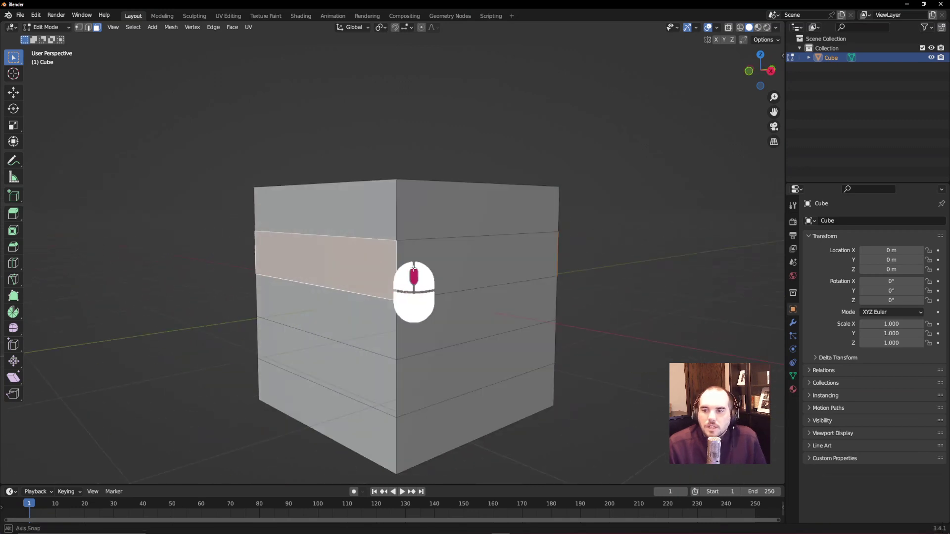
pyautogui.keyDown('shift'); pyautogui.click(423, 297); pyautogui.keyUp('shift')
pyautogui.keyDown('shift'); pyautogui.click(319, 386); pyautogui.keyUp('shift')
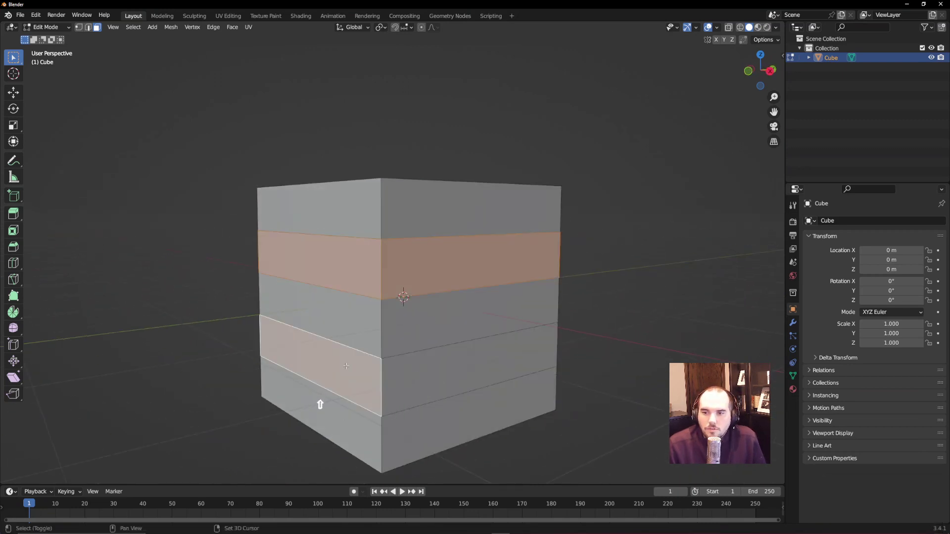
pyautogui.keyDown('shift'); pyautogui.click(451, 394); pyautogui.keyUp('shift')
pyautogui.moveTo(452, 394); pyautogui.dragTo(366, 445, button='middle')
pyautogui.keyDown('shift'); pyautogui.click(369, 431); pyautogui.keyUp('shift')
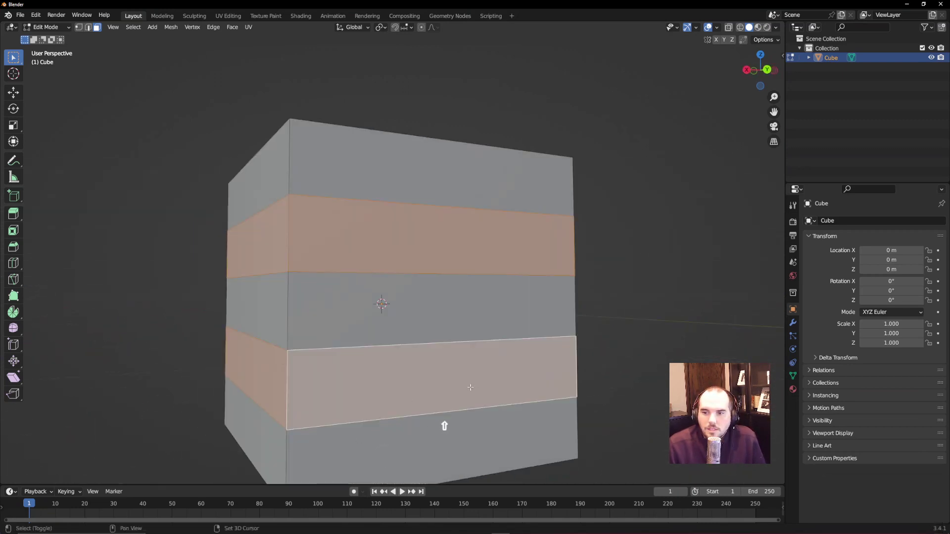
pyautogui.moveTo(443, 426); pyautogui.dragTo(407, 411, button='middle')
pyautogui.keyDown('shift'); pyautogui.click(422, 401); pyautogui.keyUp('shift')
pyautogui.scroll(-5, 422, 402)
# - Extrude the selected second and fourth bands outward along their normals by about 0.145 m
pyautogui.press('e')
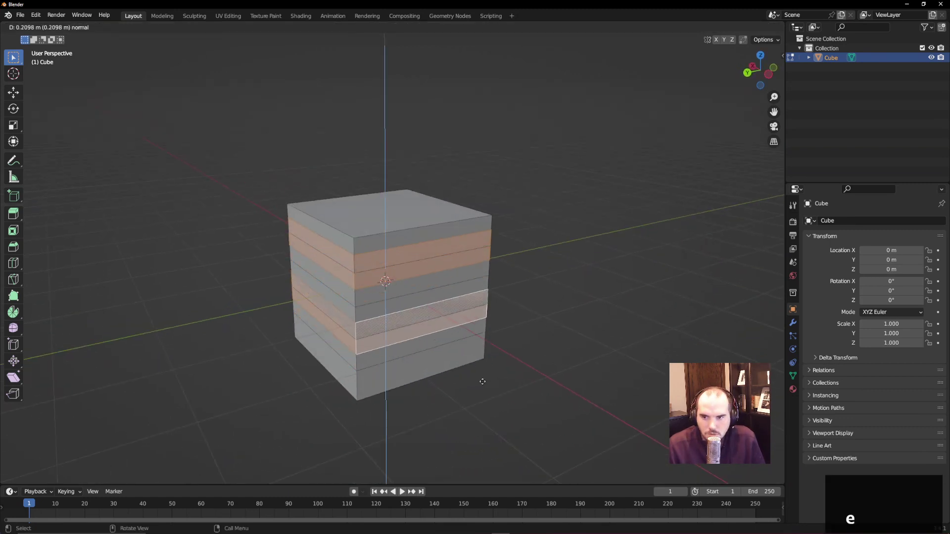
pyautogui.rightClick(493, 378)
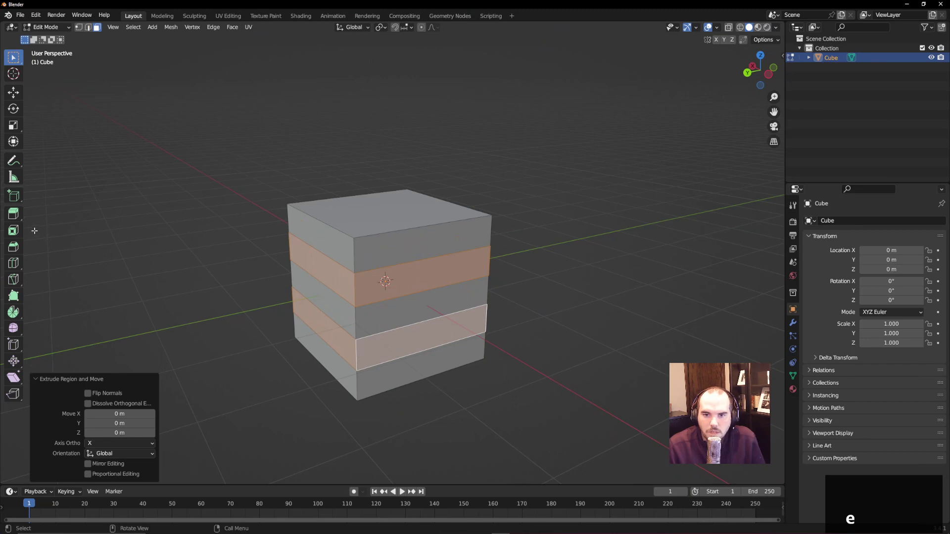
pyautogui.moveTo(14, 213); pyautogui.dragTo(92, 265)
pyautogui.moveTo(391, 242)
pyautogui.mouseDown()
pyautogui.moveTo(408, 217)
pyautogui.moveTo(391, 250)
pyautogui.mouseUp()
pyautogui.moveTo(496, 381); pyautogui.dragTo(556, 366, button='middle')
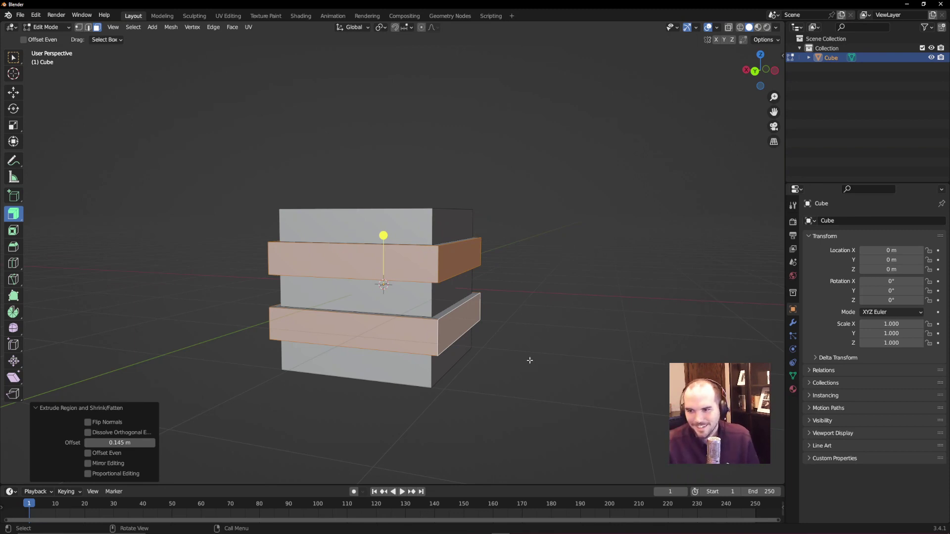
# - Return to Object Mode and examine the banded cube from several sides
pyautogui.press('Tab')
pyautogui.moveTo(547, 363); pyautogui.dragTo(431, 327, button='middle')
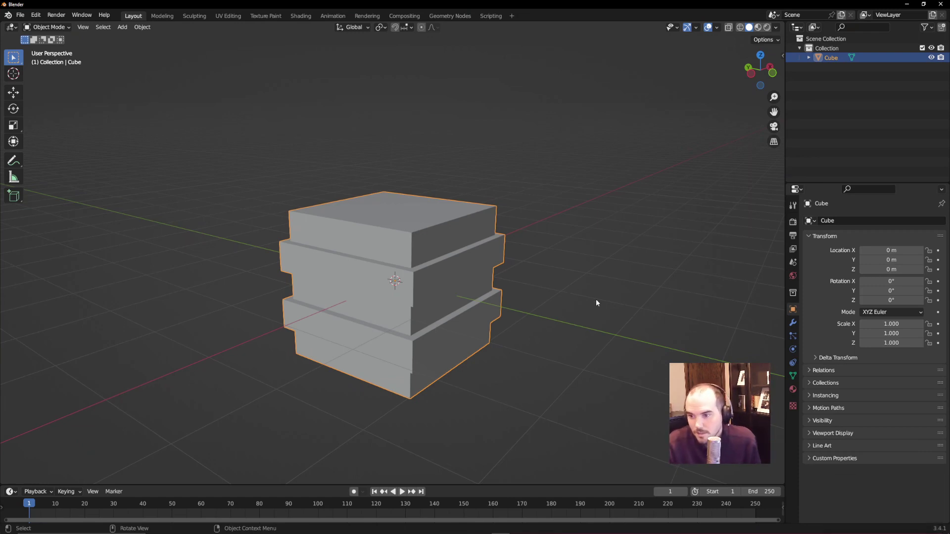
pyautogui.moveTo(397, 258)
pyautogui.mouseDown(button='middle')
pyautogui.moveTo(376, 261)
pyautogui.moveTo(387, 262)
pyautogui.mouseUp(button='middle')
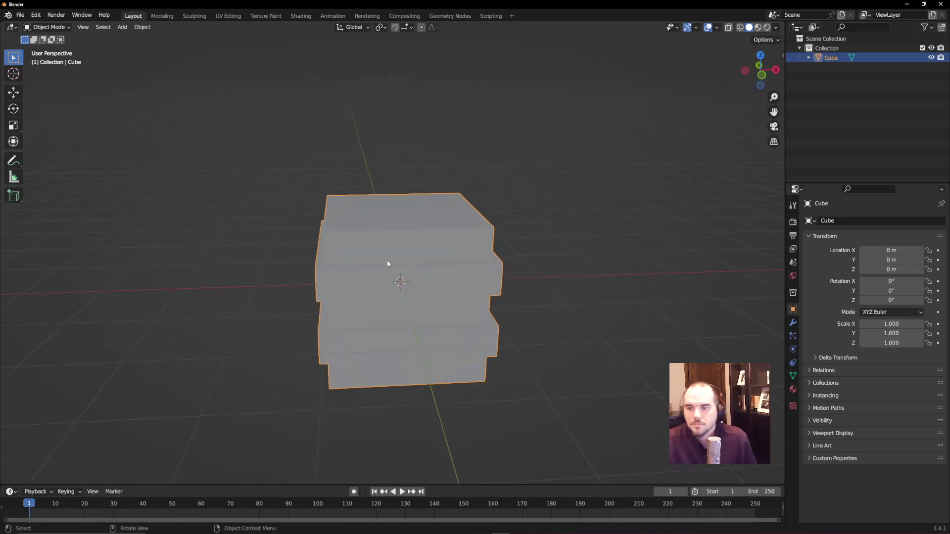
pyautogui.moveTo(415, 233); pyautogui.dragTo(495, 265, button='middle')
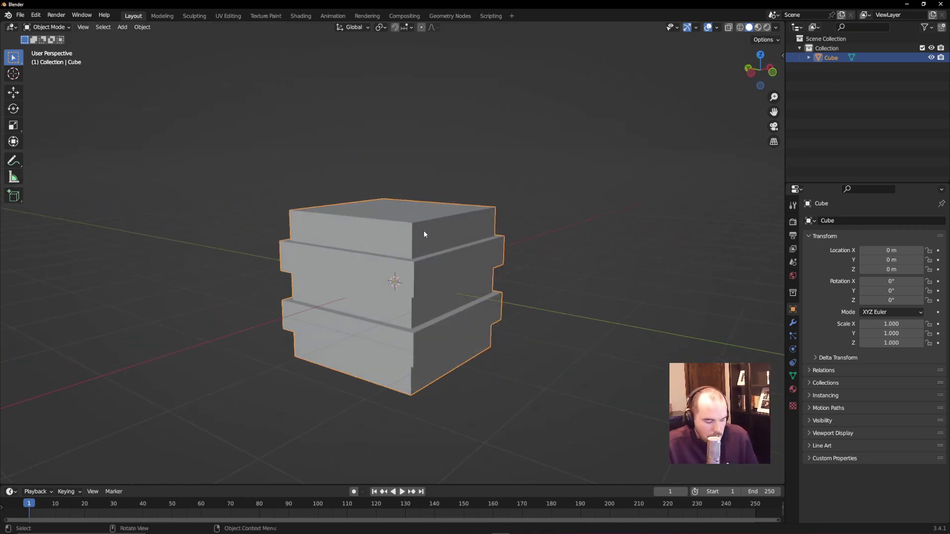
# - In Edit Mode, add one vertical loop cut through all bands, slid off-centre by a factor of about 0.515
pyautogui.press('Tab')
pyautogui.moveTo(435, 229); pyautogui.dragTo(474, 225, button='middle')
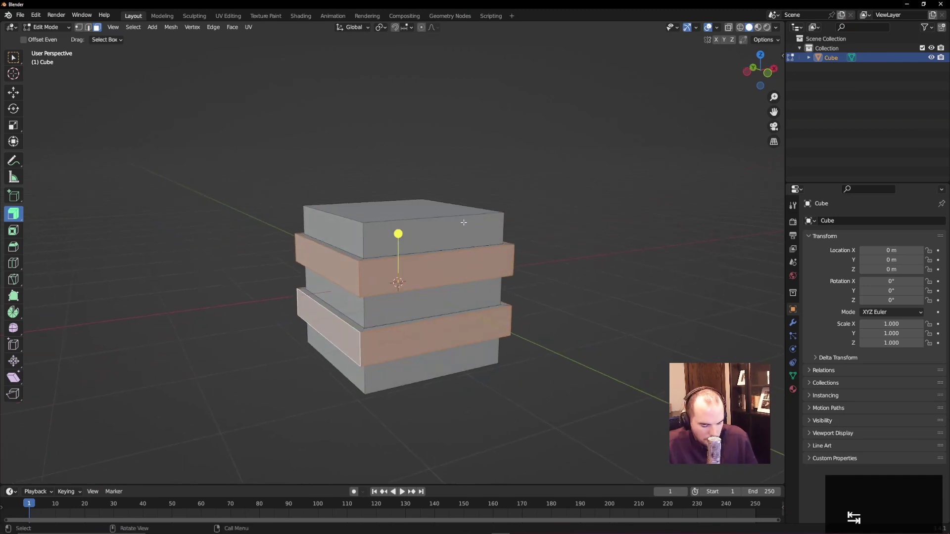
pyautogui.hotkey('ctrl', 'r')
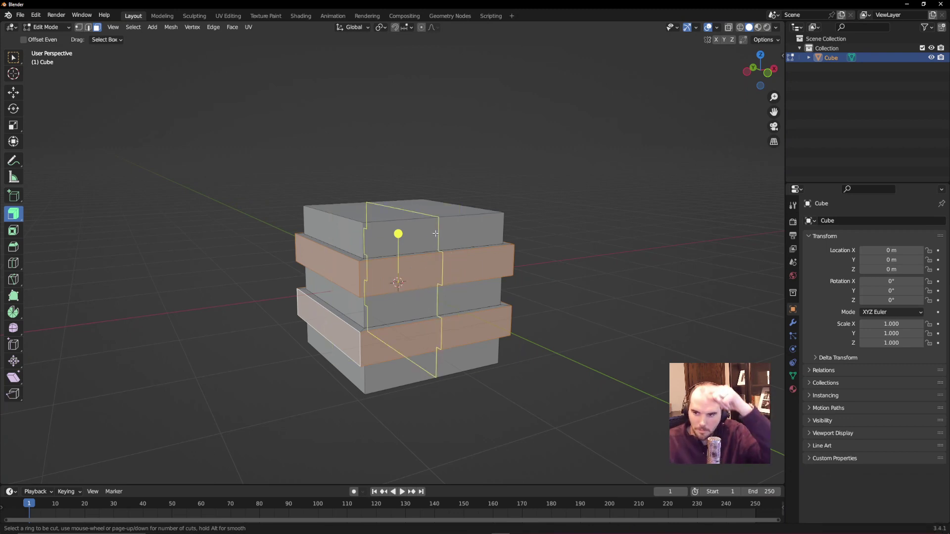
pyautogui.click(435, 233)
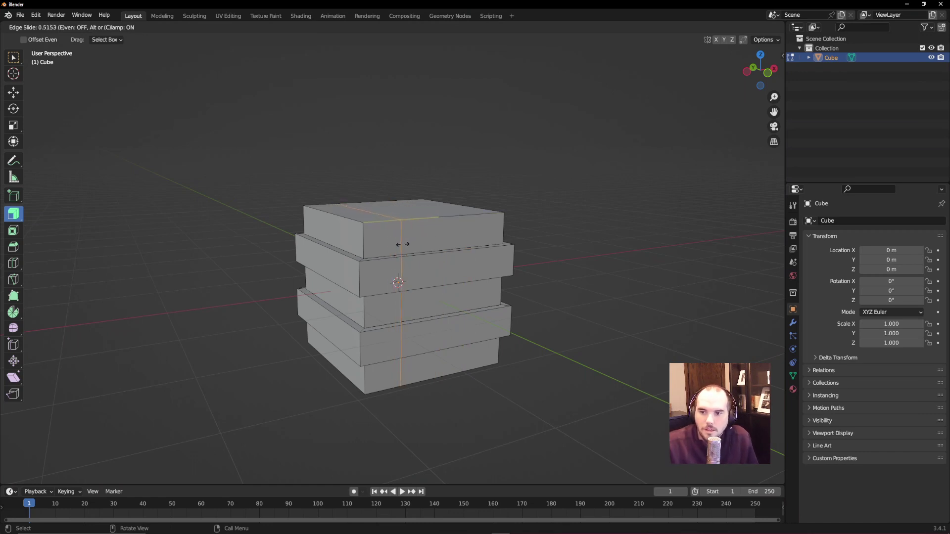
pyautogui.click(402, 244)
pyautogui.moveTo(402, 244); pyautogui.dragTo(405, 279, button='middle')
pyautogui.press('Tab')
pyautogui.press('Tab')
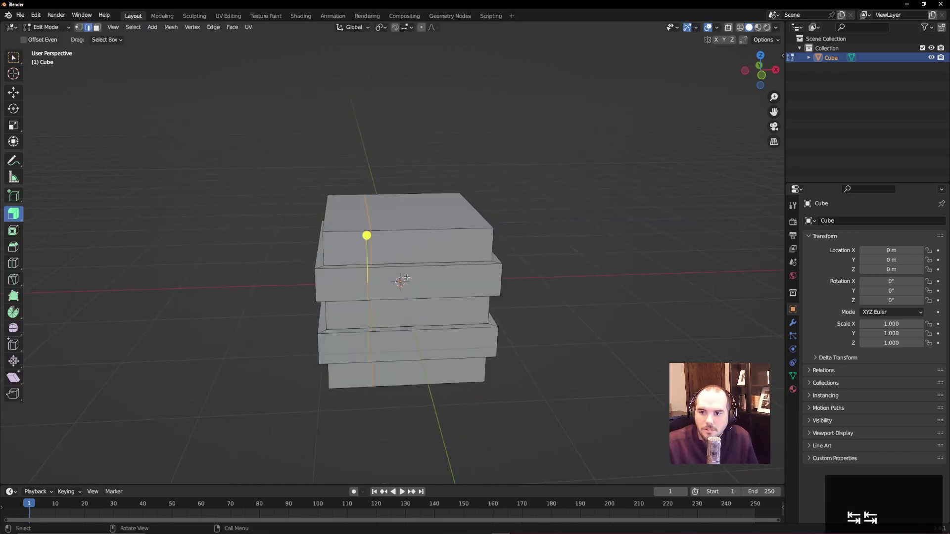
# - Switch to the Select Box tool, pick a lower edge of the second band and check the mesh from the front
pyautogui.press('w')
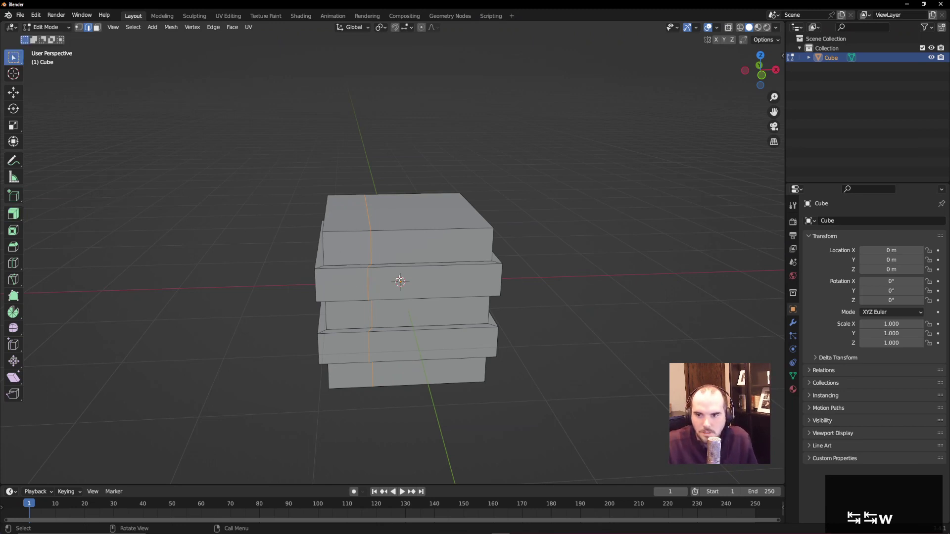
pyautogui.click(419, 282)
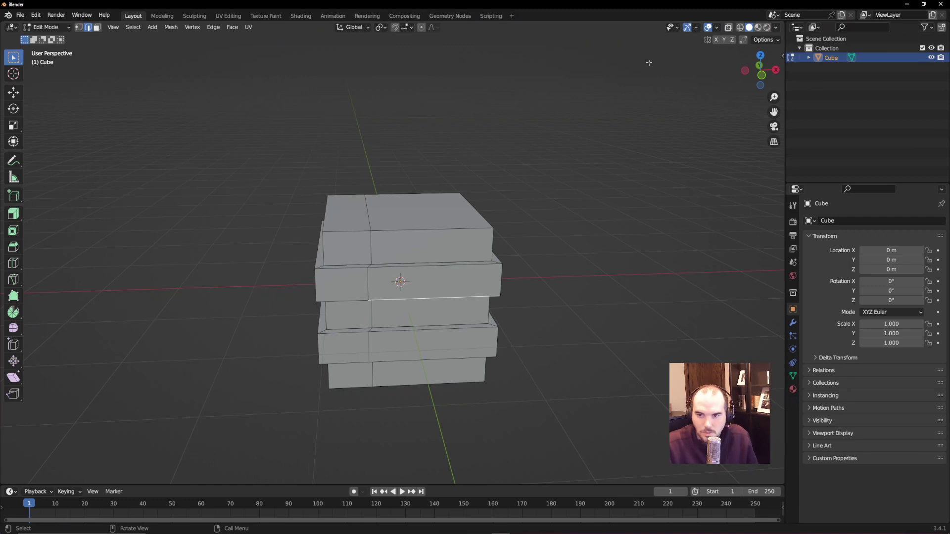
pyautogui.press('KP_3')
pyautogui.press('KP_1')
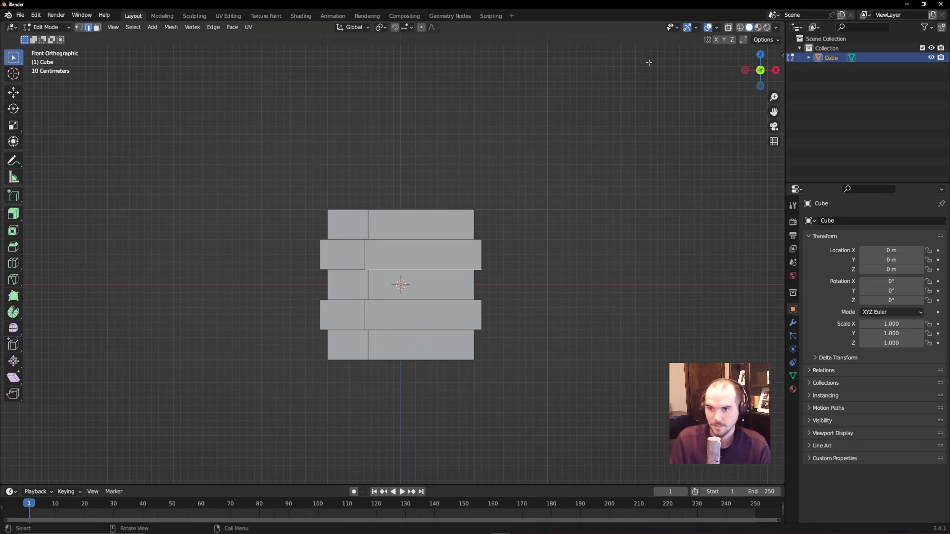
pyautogui.moveTo(475, 87); pyautogui.dragTo(412, 211, button='middle')
pyautogui.moveTo(507, 325); pyautogui.dragTo(503, 184, button='middle')
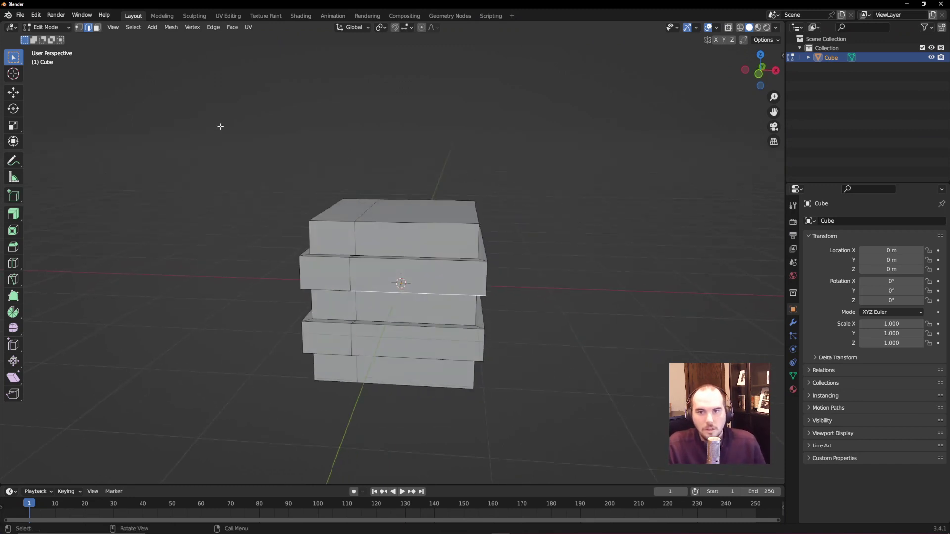
# - In face selection mode, box-select the faces on the wider side of the vertical cut from the front view
pyautogui.press('3')
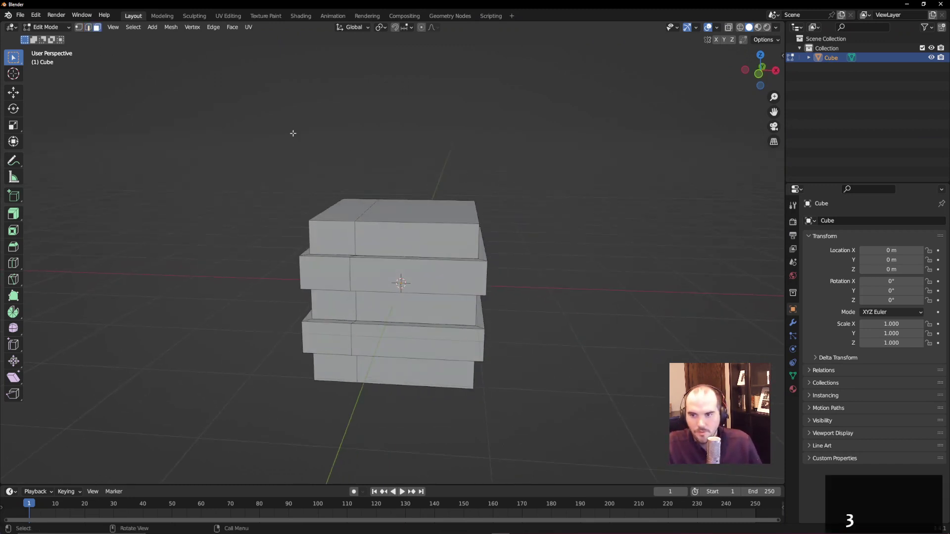
pyautogui.moveTo(397, 155); pyautogui.dragTo(521, 361)
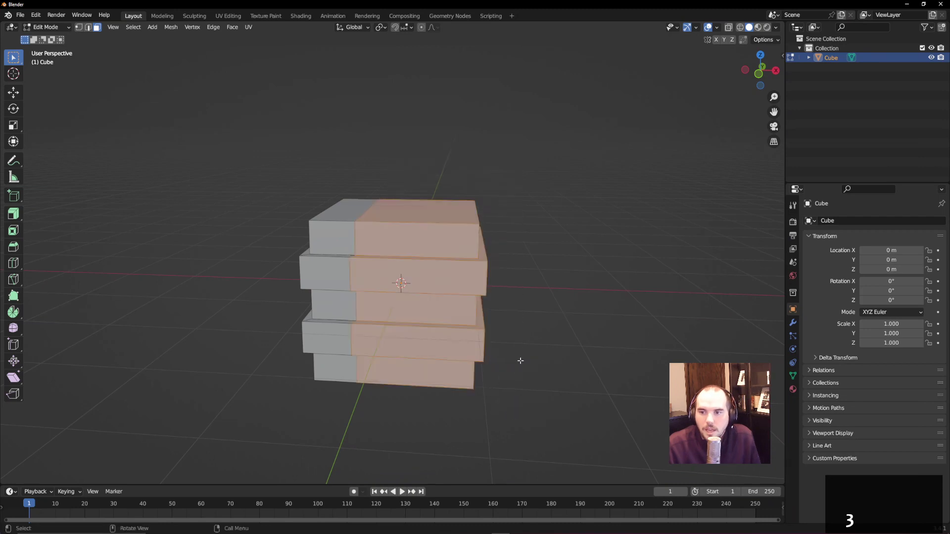
pyautogui.press('KP_1')
pyautogui.moveTo(418, 159); pyautogui.dragTo(556, 392)
pyautogui.moveTo(593, 292); pyautogui.dragTo(439, 285, button='middle')
pyautogui.press('KP_1')
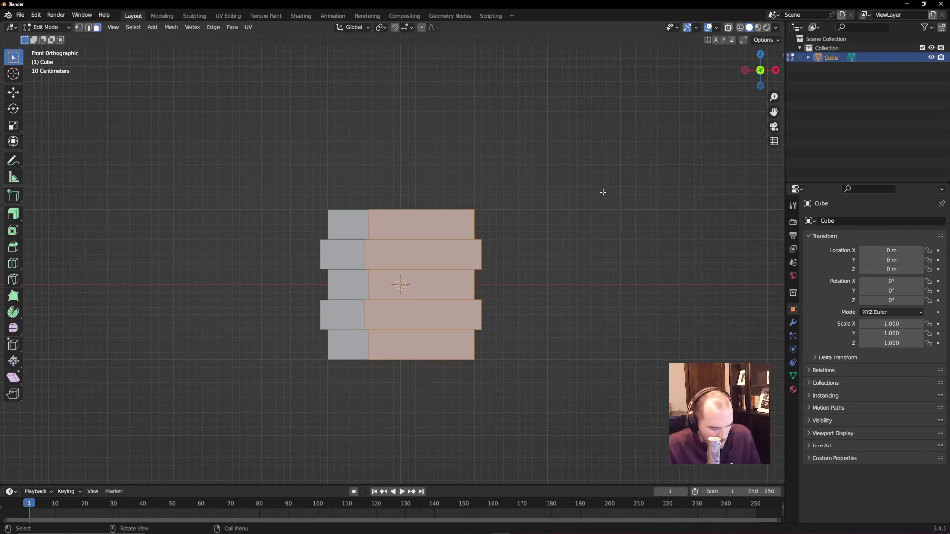
# - Turn on X-ray display and inspect which faces at the back of the mesh the box selection missed
pyautogui.hotkey('alt', 'z')
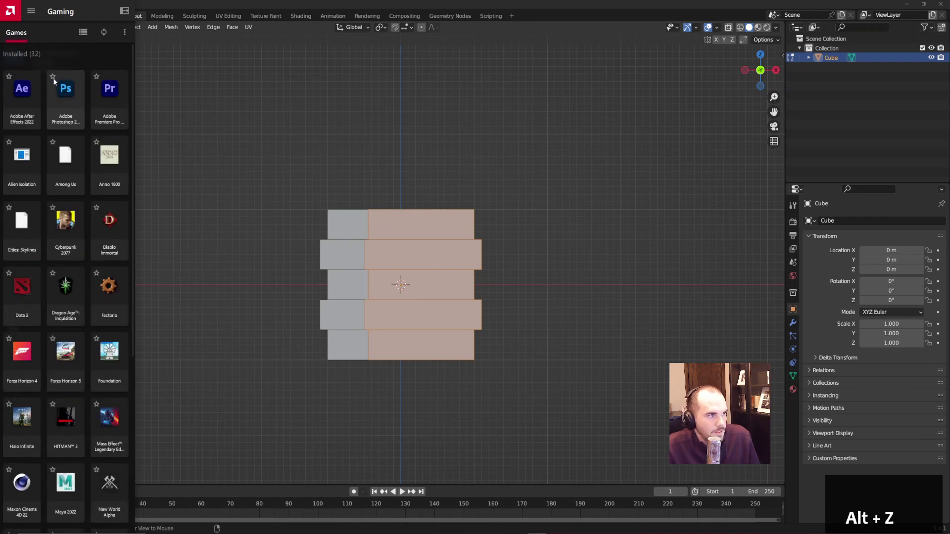
pyautogui.hotkey('alt', 'z')
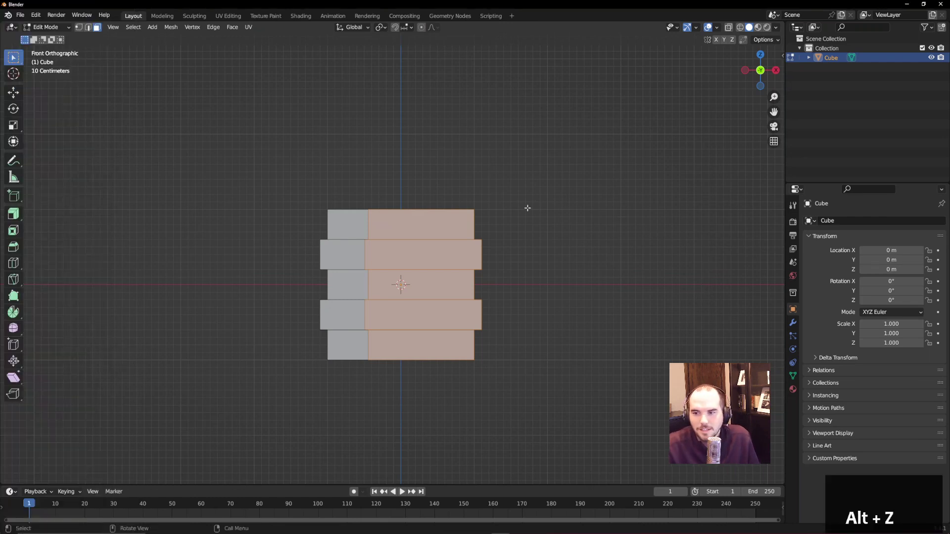
pyautogui.click(729, 31)
pyautogui.click(729, 31)
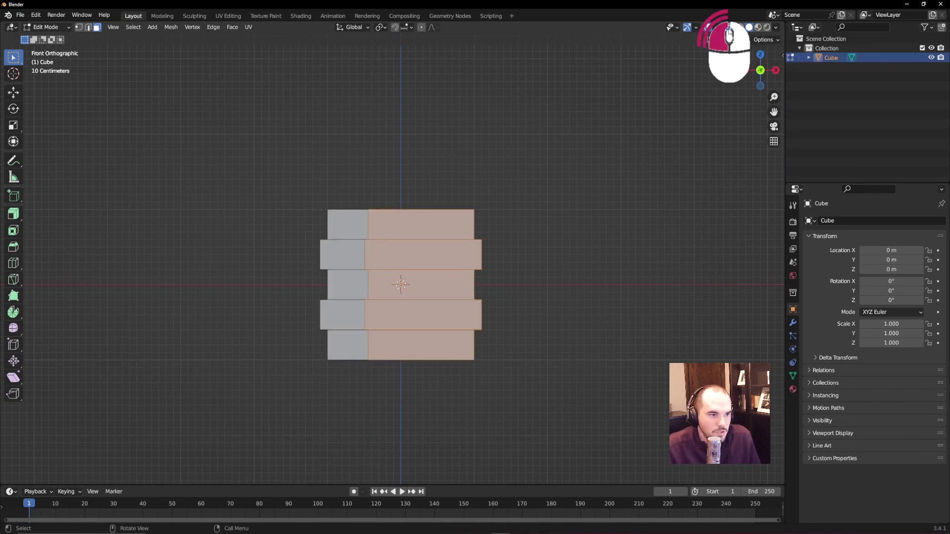
pyautogui.hotkey('alt', 'z')
pyautogui.moveTo(505, 305)
pyautogui.mouseDown(button='middle')
pyautogui.moveTo(513, 307)
pyautogui.moveTo(480, 352)
pyautogui.moveTo(536, 354)
pyautogui.moveTo(583, 319)
pyautogui.moveTo(555, 329)
pyautogui.moveTo(568, 339)
pyautogui.moveTo(458, 237)
pyautogui.moveTo(450, 217)
pyautogui.mouseUp(button='middle')
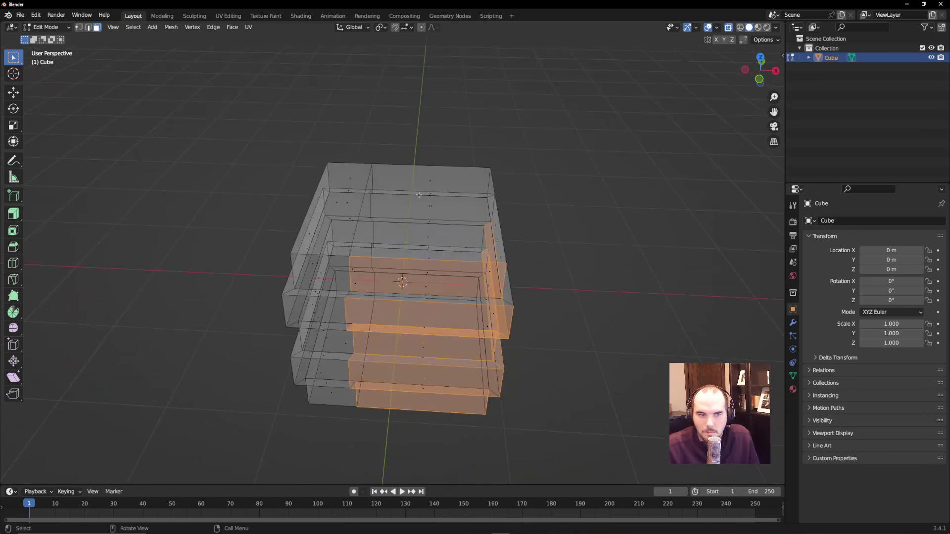
pyautogui.moveTo(424, 181); pyautogui.dragTo(418, 220, button='middle')
pyautogui.moveTo(455, 316); pyautogui.dragTo(444, 321, button='middle')
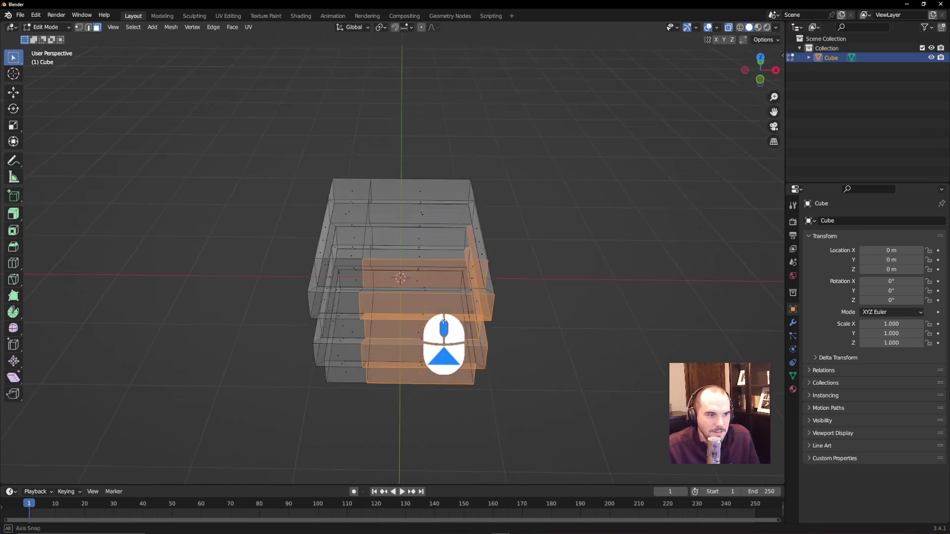
# - Clear the selection, select the wider section's rear second-band face and top face, and compare them in the front view
pyautogui.hotkey('alt', 'a')
pyautogui.click(421, 192)
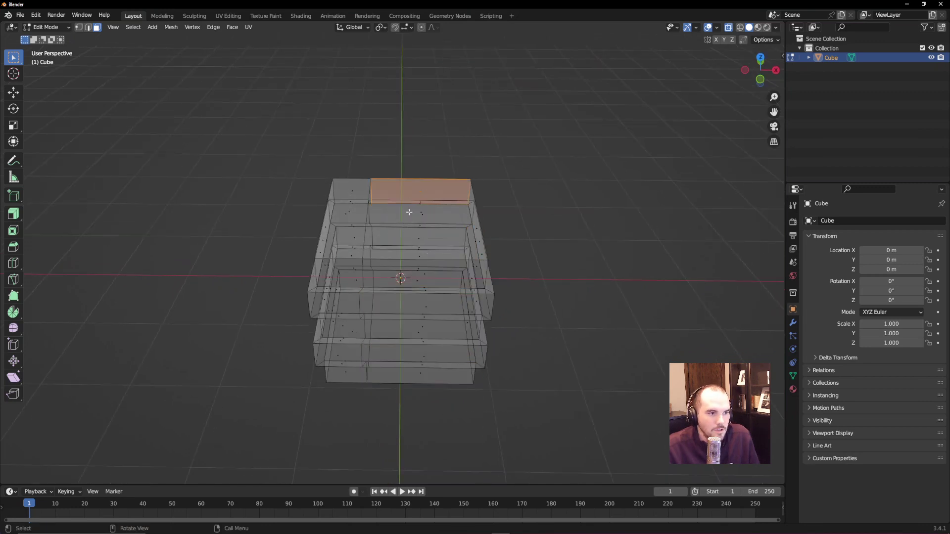
pyautogui.keyDown('shift'); pyautogui.click(432, 221); pyautogui.keyUp('shift')
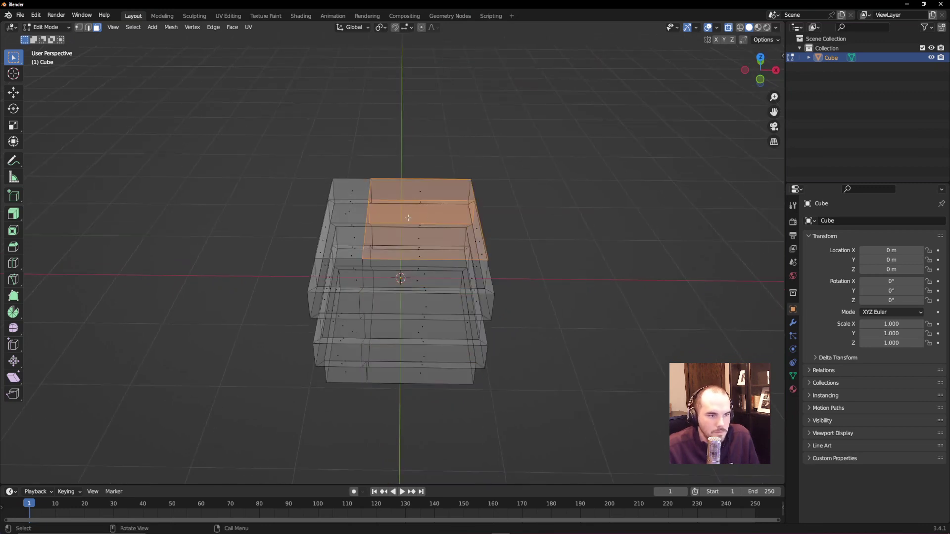
pyautogui.moveTo(439, 270); pyautogui.dragTo(440, 257, button='middle')
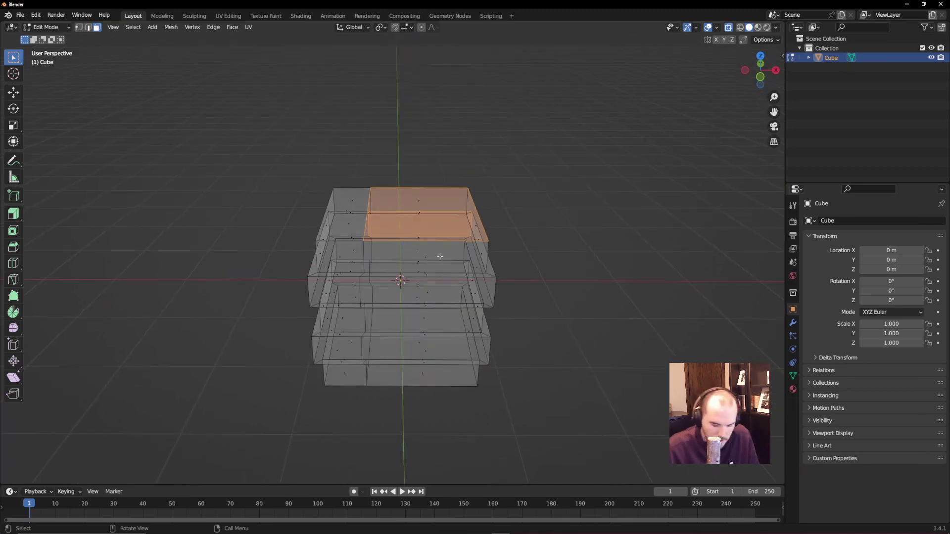
pyautogui.press('KP_1')
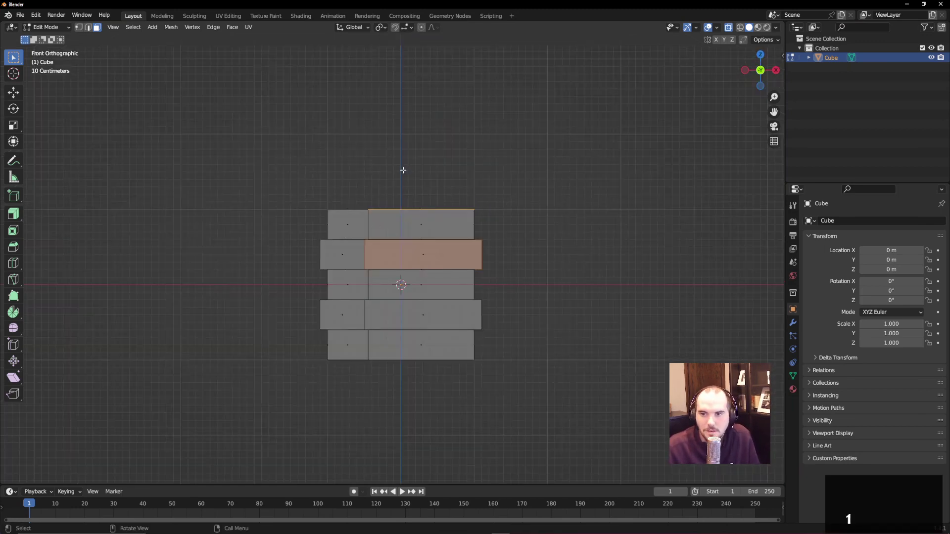
pyautogui.moveTo(448, 195); pyautogui.dragTo(434, 206, button='middle')
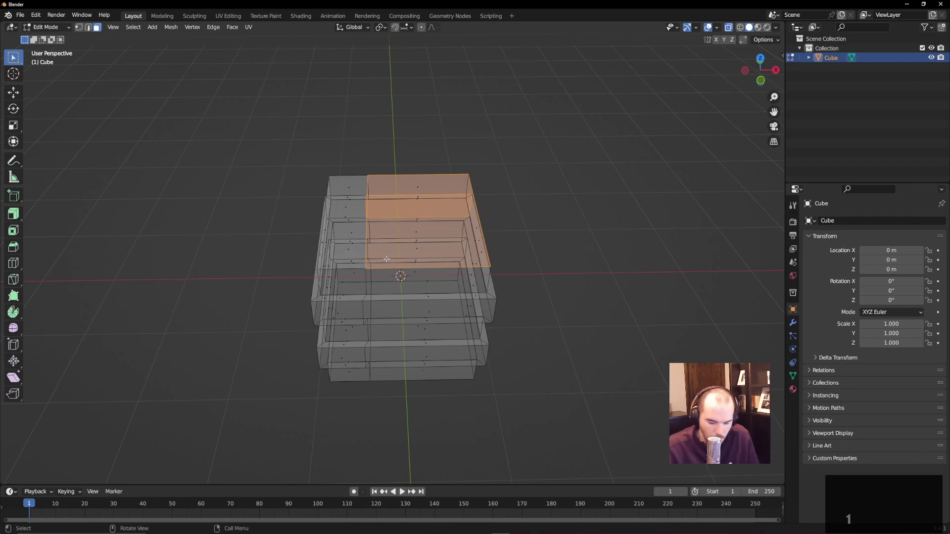
pyautogui.press('KP_1')
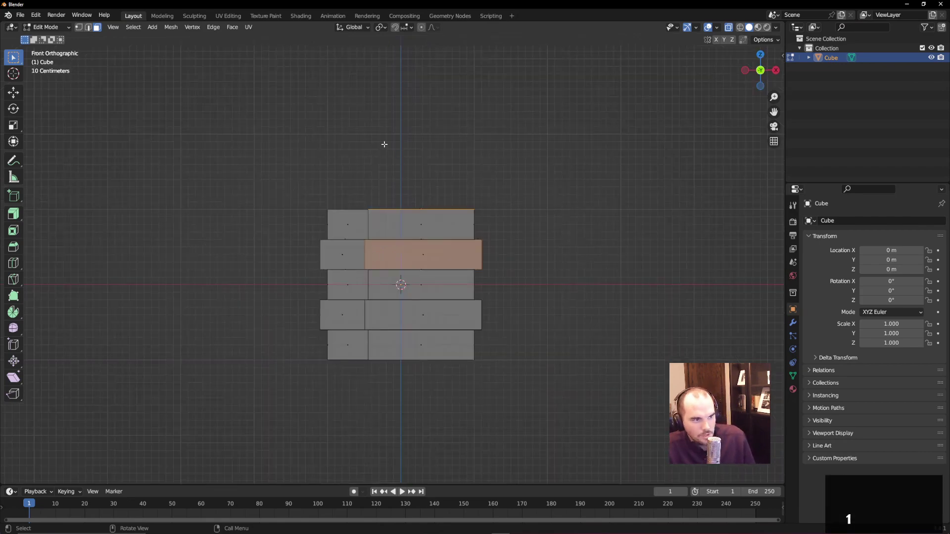
# - Box-select all faces of the cube's wider section through the mesh in front view, turn off X-ray and check the selection
pyautogui.moveTo(384, 144); pyautogui.dragTo(592, 400)
pyautogui.moveTo(574, 269); pyautogui.dragTo(458, 276, button='middle')
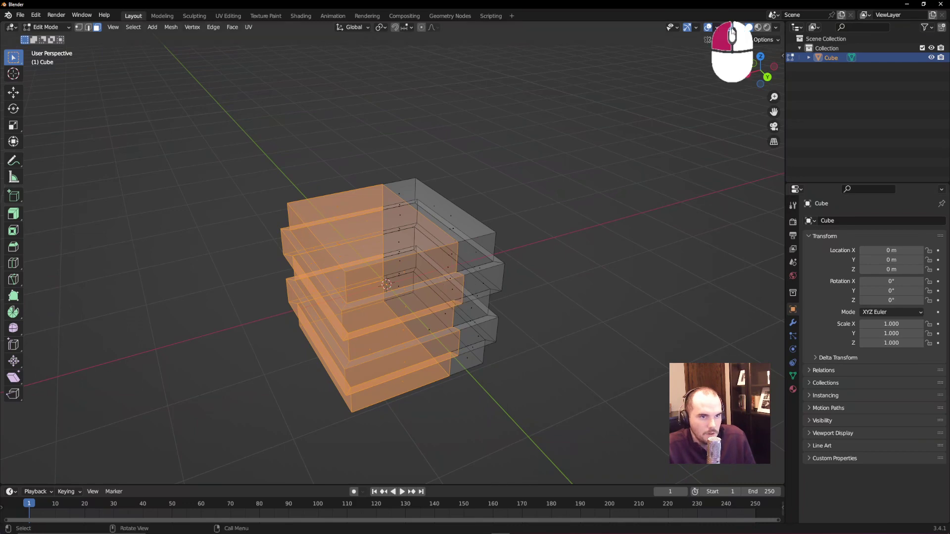
pyautogui.click(730, 29)
pyautogui.moveTo(459, 163)
pyautogui.mouseDown(button='middle')
pyautogui.moveTo(364, 172)
pyautogui.moveTo(451, 224)
pyautogui.moveTo(464, 246)
pyautogui.moveTo(452, 277)
pyautogui.moveTo(323, 224)
pyautogui.mouseUp(button='middle')
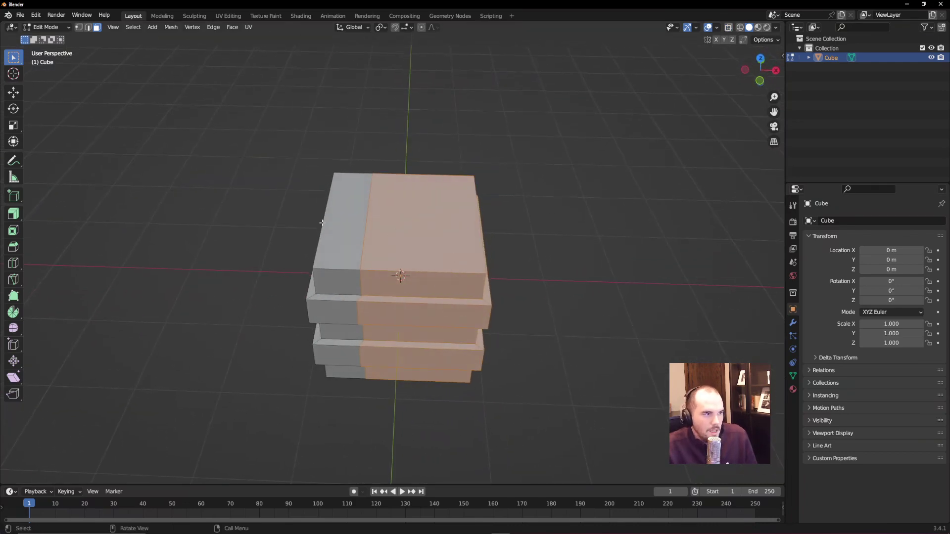
# - Extrude the selected faces along their normals by about 0.167 m and inspect the resulting seam in Object Mode
pyautogui.click(15, 214)
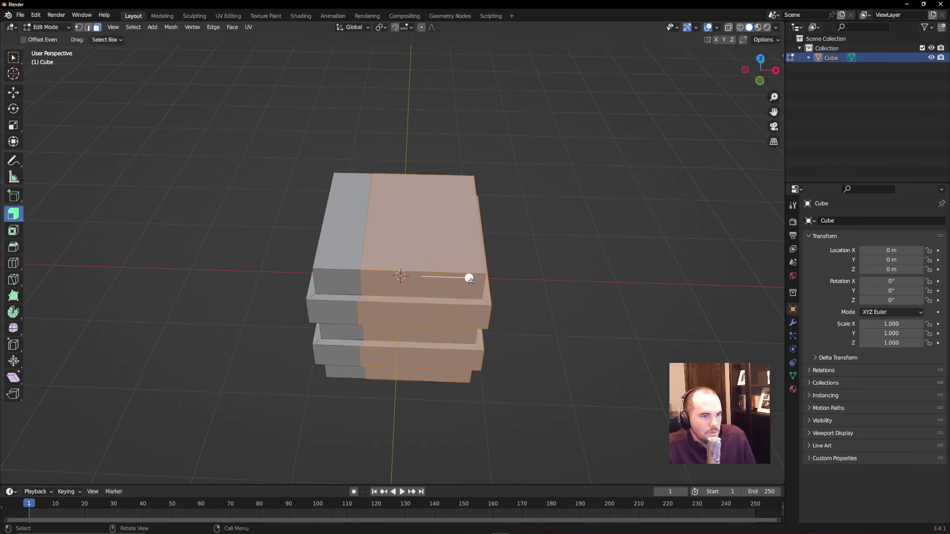
pyautogui.moveTo(470, 280); pyautogui.dragTo(453, 270)
pyautogui.moveTo(452, 270); pyautogui.dragTo(399, 303, button='middle')
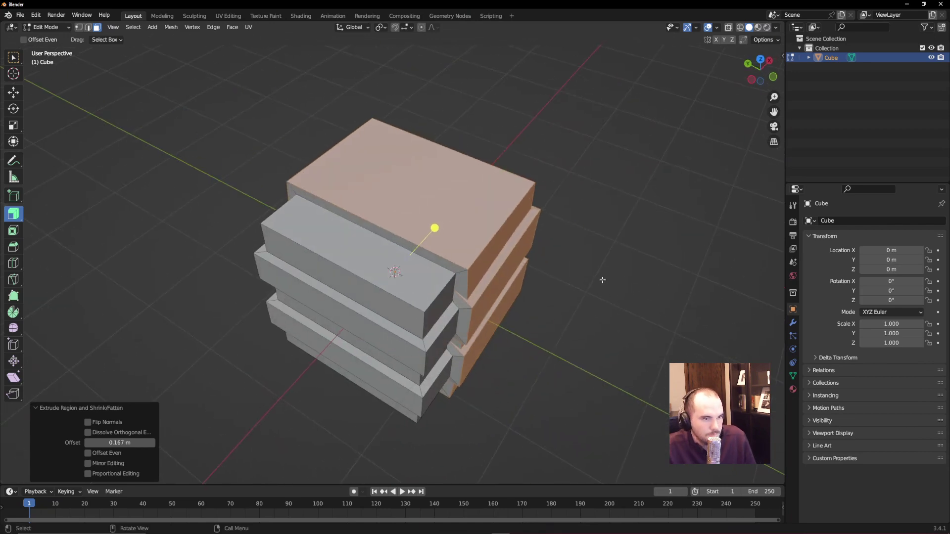
pyautogui.press('Tab')
pyautogui.moveTo(602, 280); pyautogui.dragTo(595, 234, button='middle')
pyautogui.scroll(5, 483, 312)
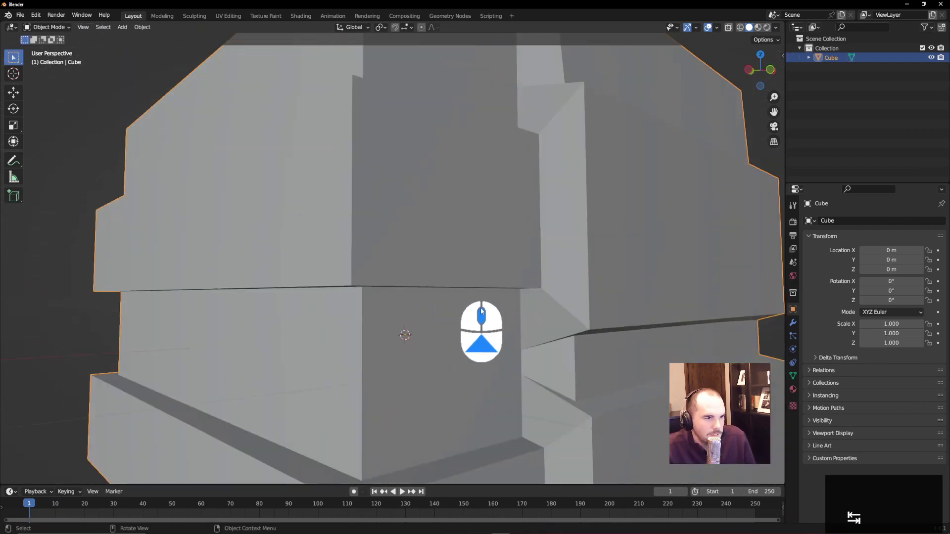
pyautogui.moveTo(609, 333); pyautogui.dragTo(622, 304, button='middle')
pyautogui.scroll(-5, 554, 305)
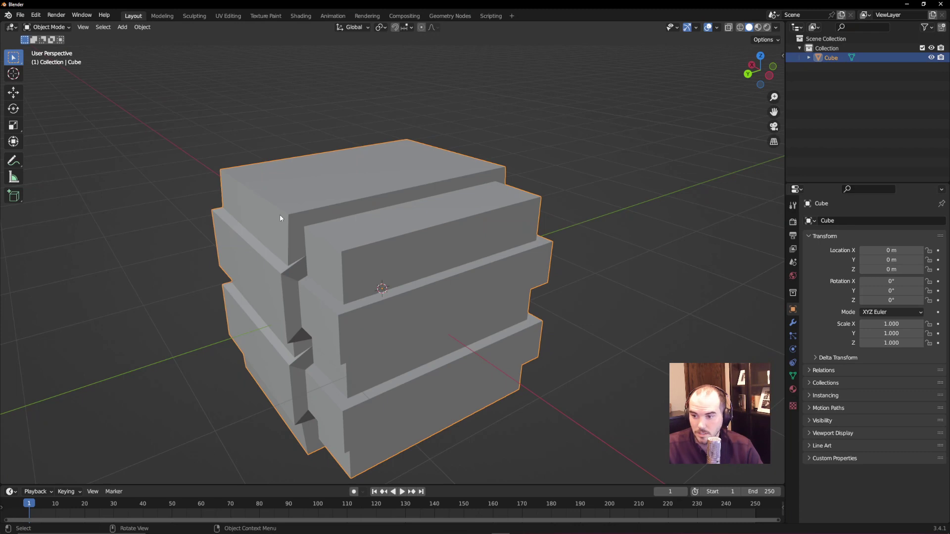
# - Delete the cube, add a plane mesh in its place and open it in Edit Mode from the top view
pyautogui.press('Delete')
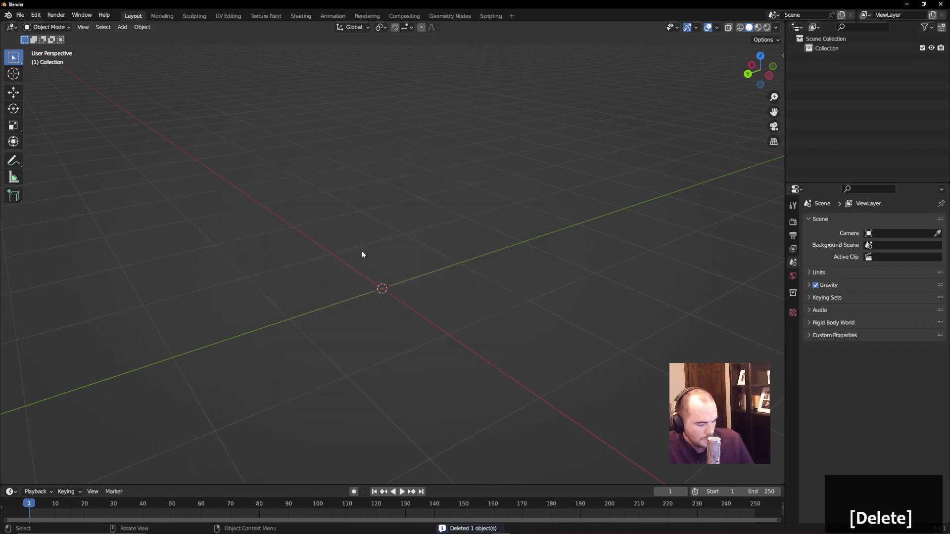
pyautogui.hotkey('shift', 'a')
pyautogui.moveTo(390, 256)
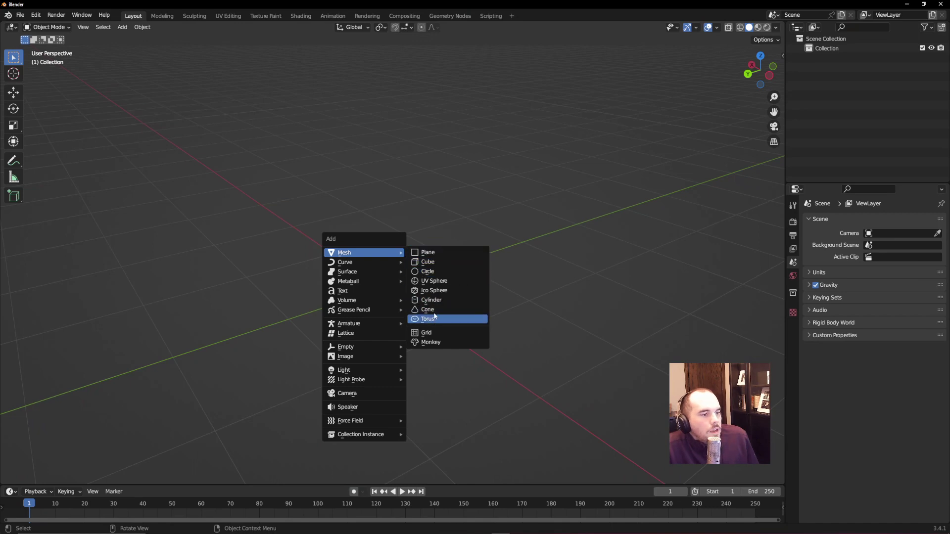
pyautogui.click(436, 253)
pyautogui.moveTo(318, 205); pyautogui.dragTo(345, 247, button='middle')
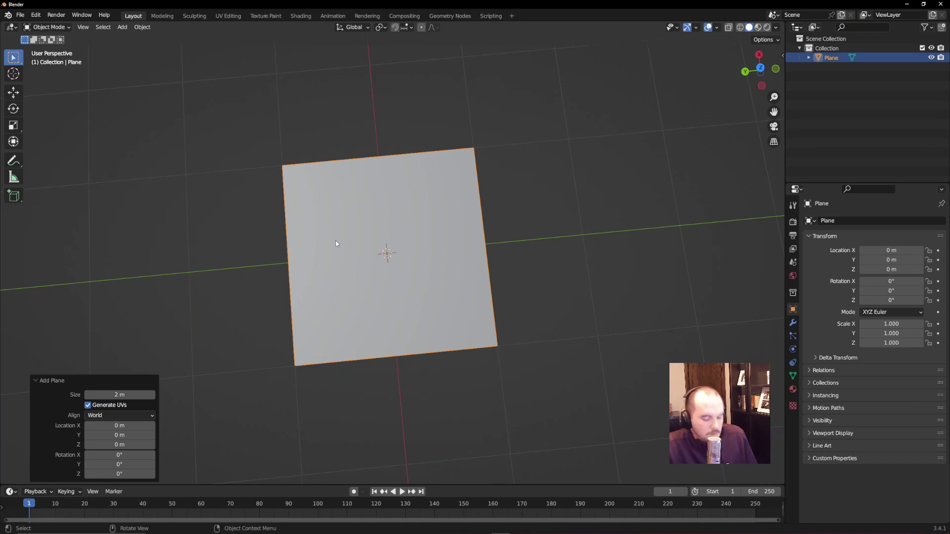
pyautogui.press('KP_7')
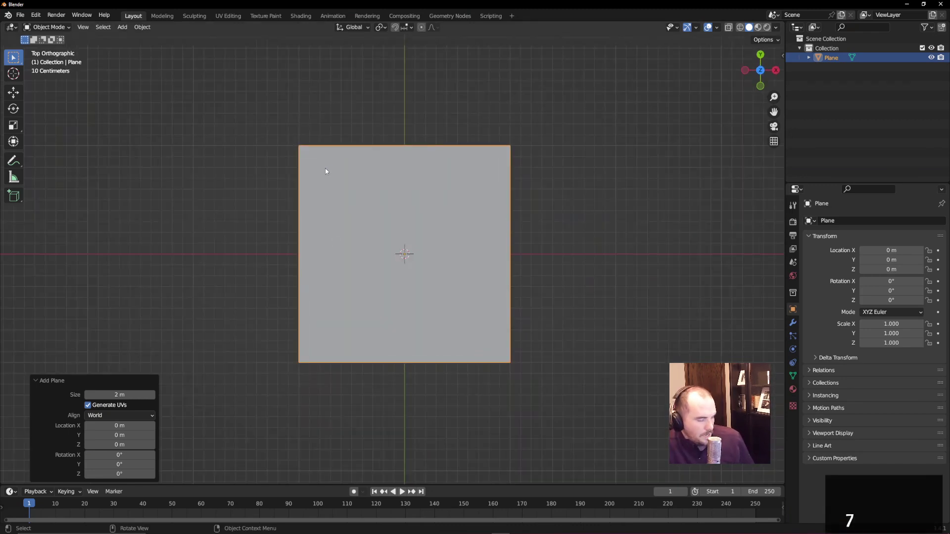
pyautogui.press('Tab')
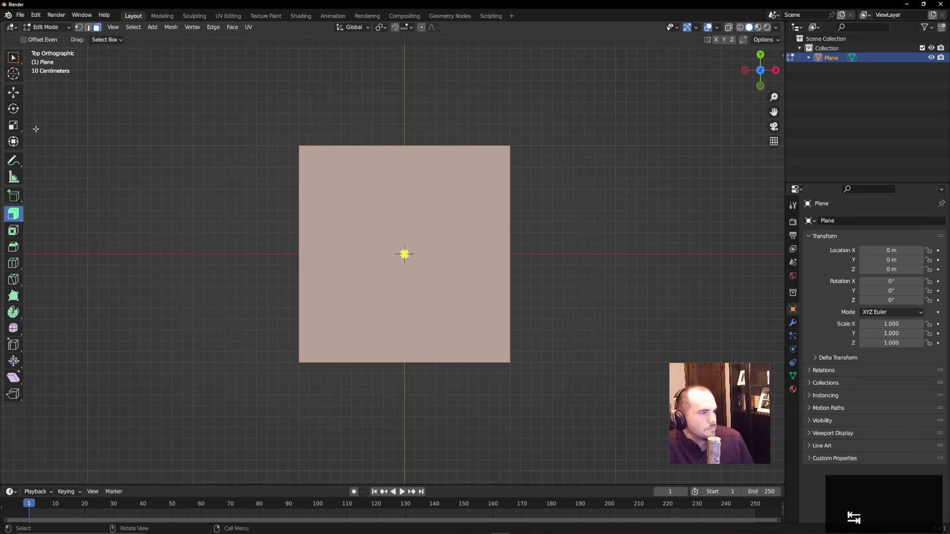
# - Cut a closed, irregular ten-point outline into the plane with the Knife tool
pyautogui.click(15, 281)
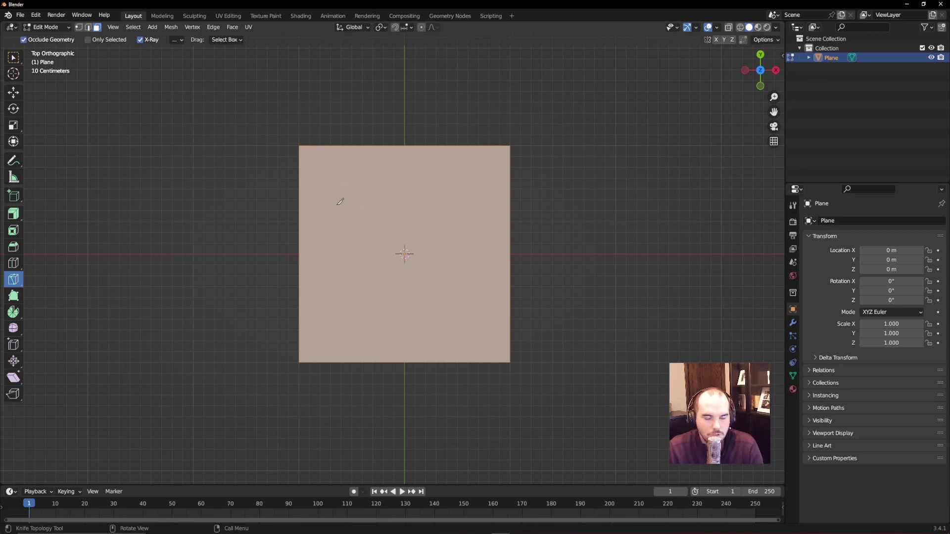
pyautogui.click(356, 159)
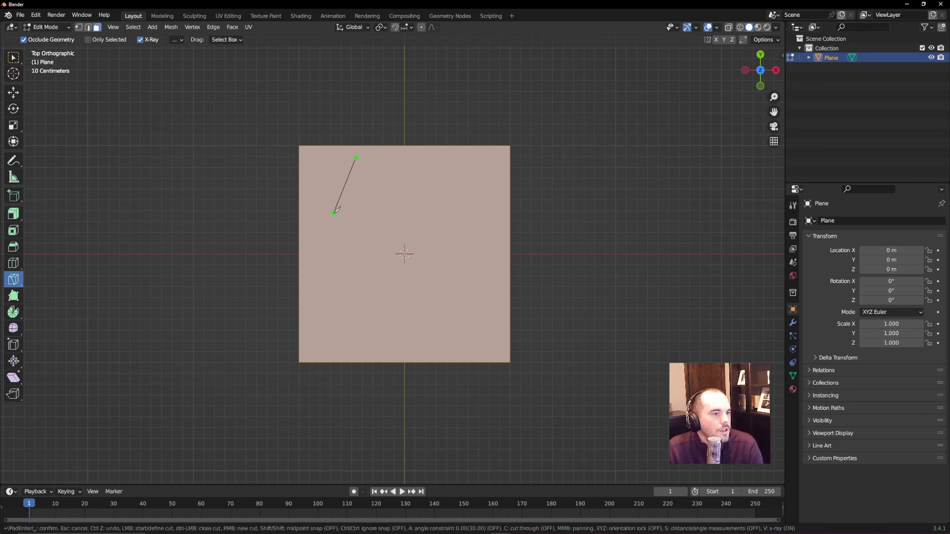
pyautogui.click(320, 219)
pyautogui.click(363, 283)
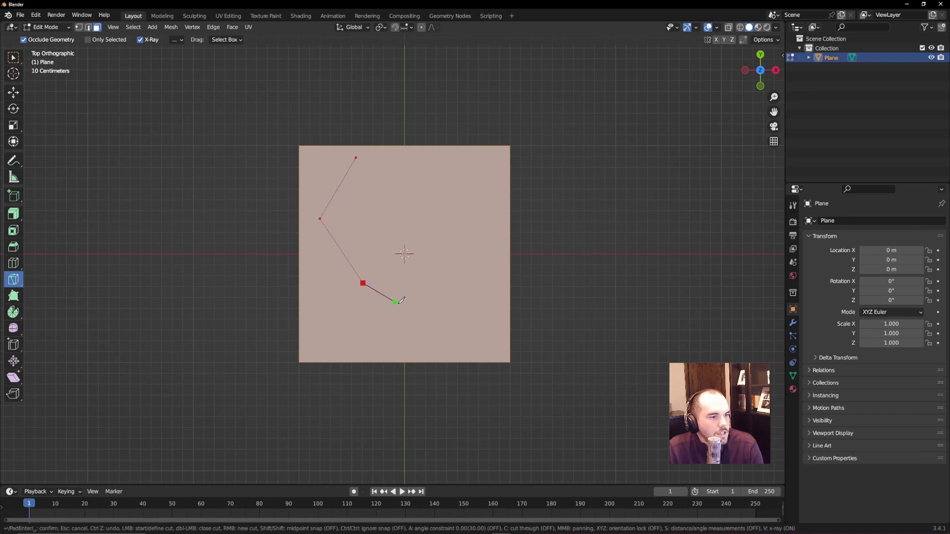
pyautogui.click(433, 330)
pyautogui.click(479, 291)
pyautogui.click(496, 250)
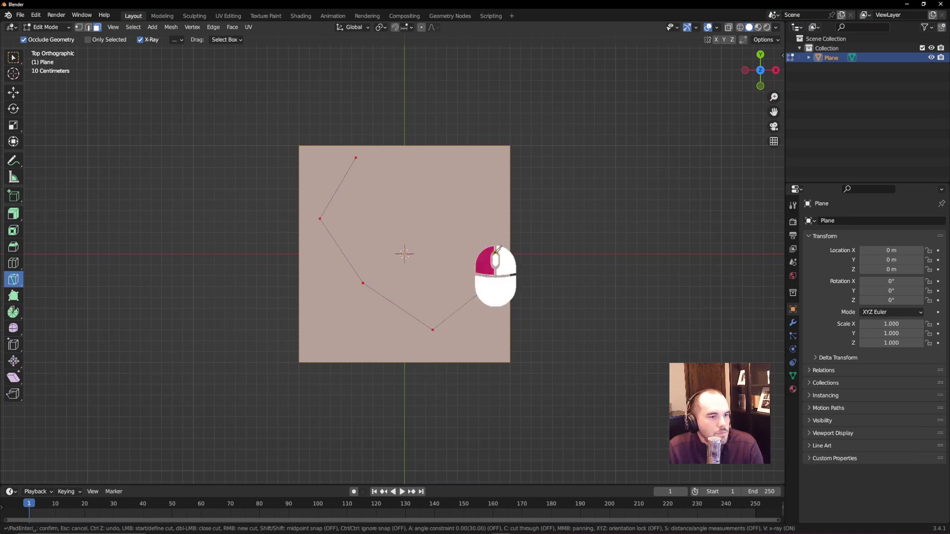
pyautogui.click(420, 222)
pyautogui.click(464, 194)
pyautogui.click(423, 165)
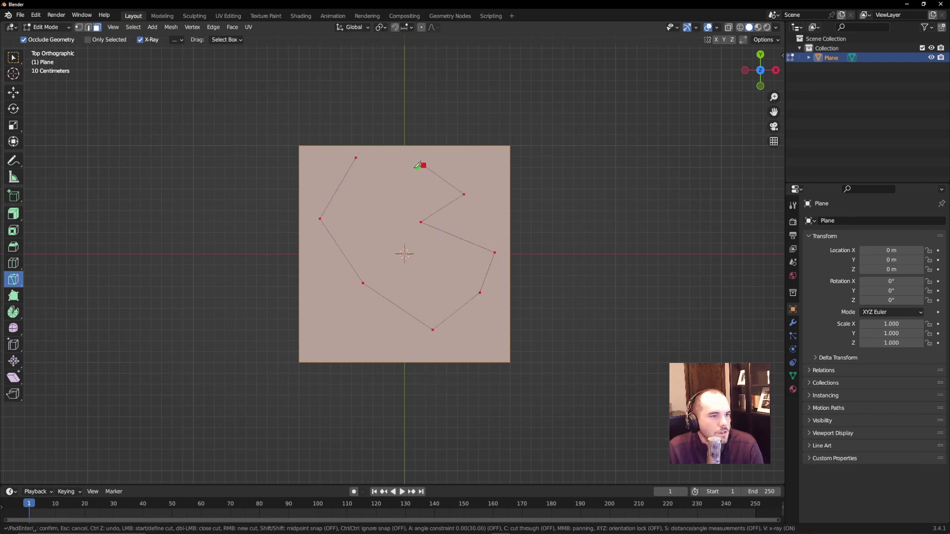
pyautogui.click(370, 180)
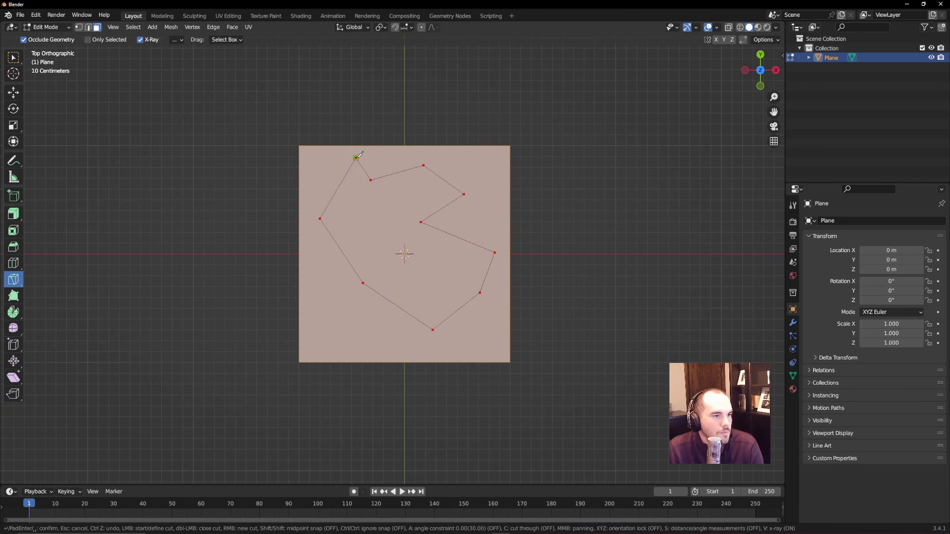
pyautogui.click(357, 156)
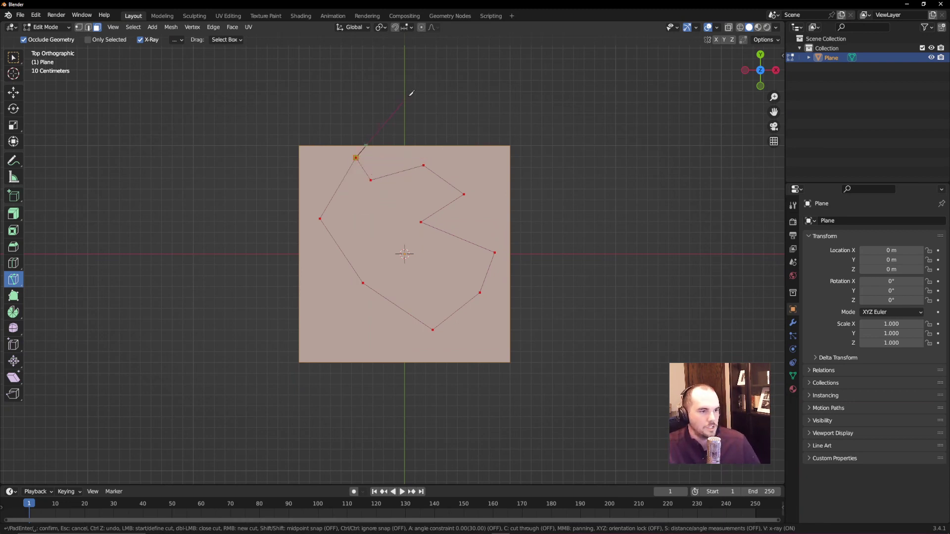
pyautogui.press('Return')
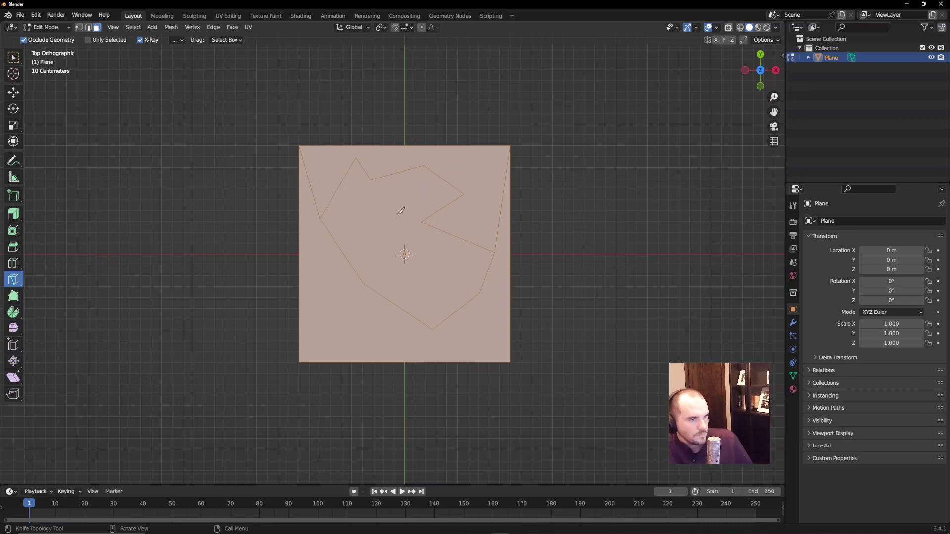
# - Using the Select Box tool in face mode, select only the knife-cut inner face and extrude it upward into a block
pyautogui.press('Tab')
pyautogui.press('Tab')
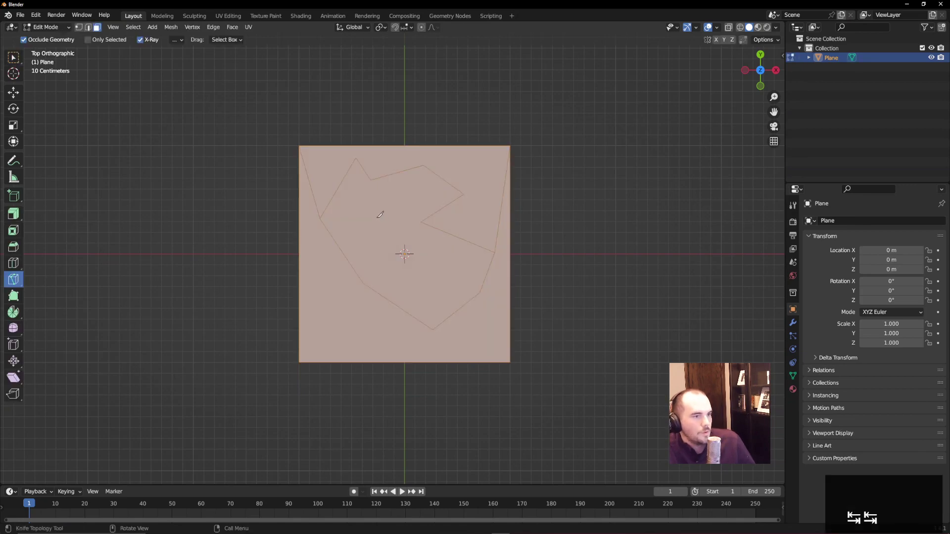
pyautogui.moveTo(382, 209); pyautogui.dragTo(431, 178, button='middle')
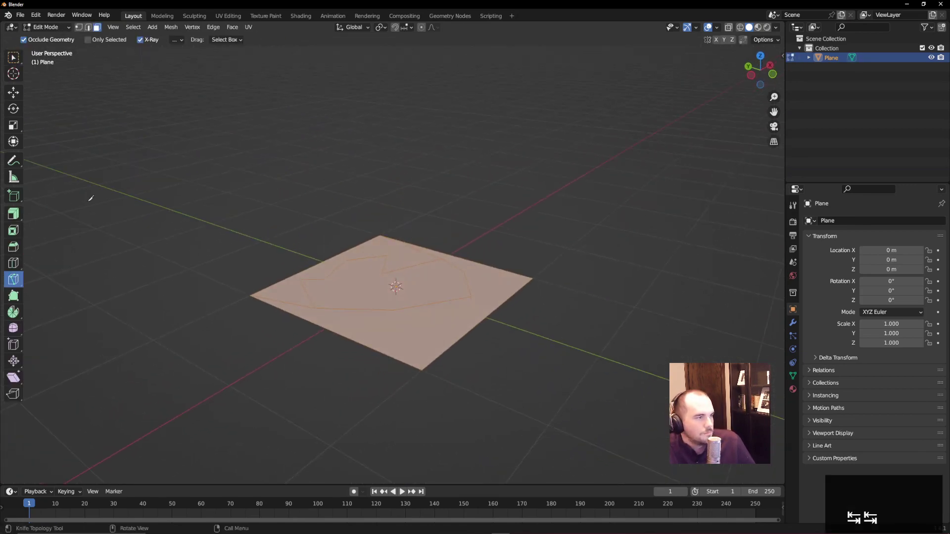
pyautogui.moveTo(65, 95); pyautogui.dragTo(303, 254, button='middle')
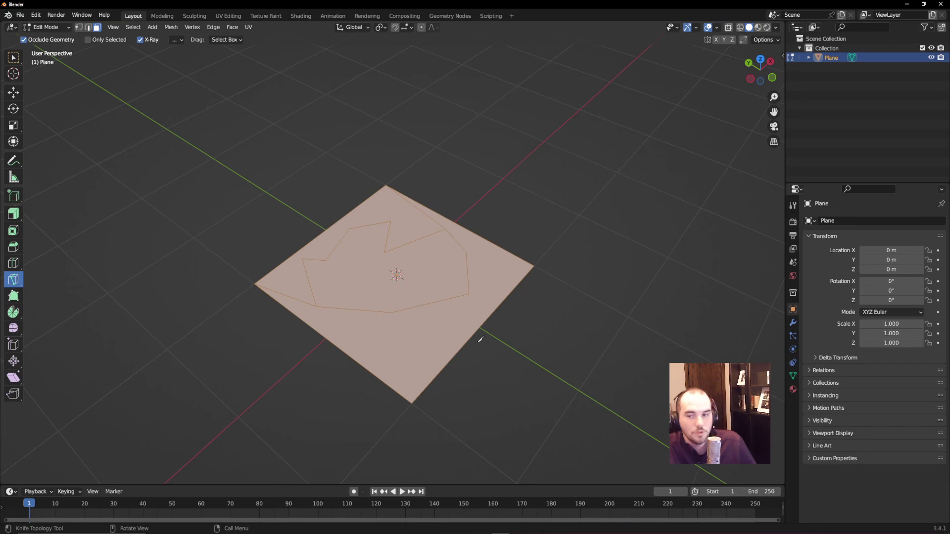
pyautogui.moveTo(360, 307); pyautogui.dragTo(197, 237, button='middle')
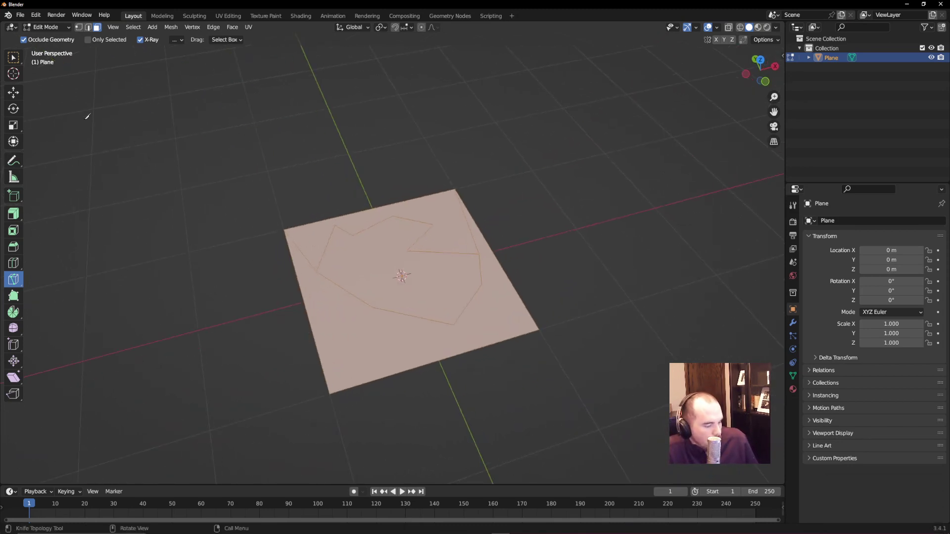
pyautogui.press('3')
pyautogui.press('3')
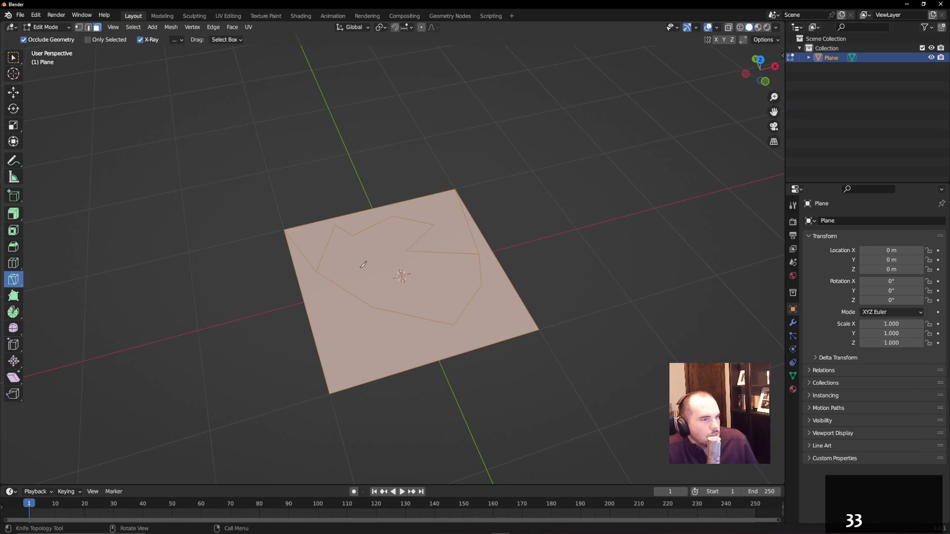
pyautogui.press('3')
pyautogui.click(14, 57)
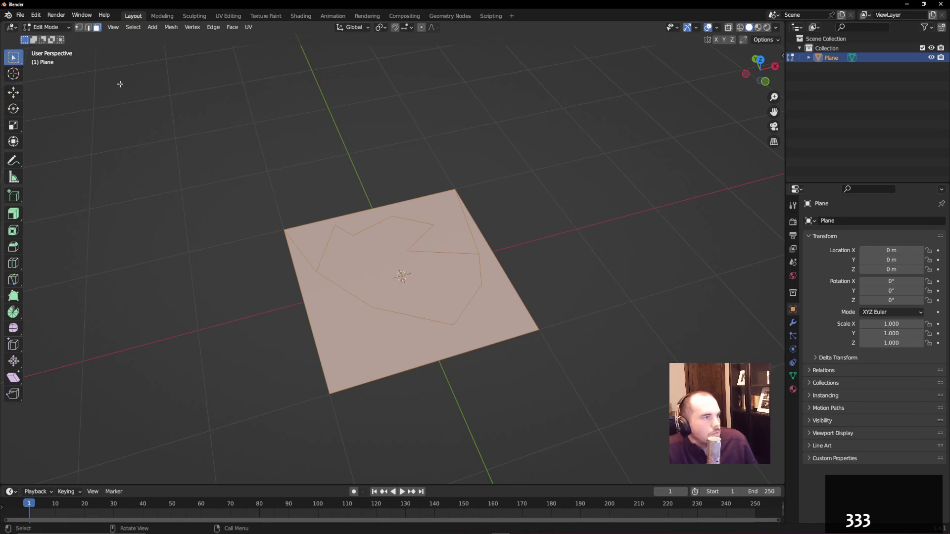
pyautogui.click(374, 266)
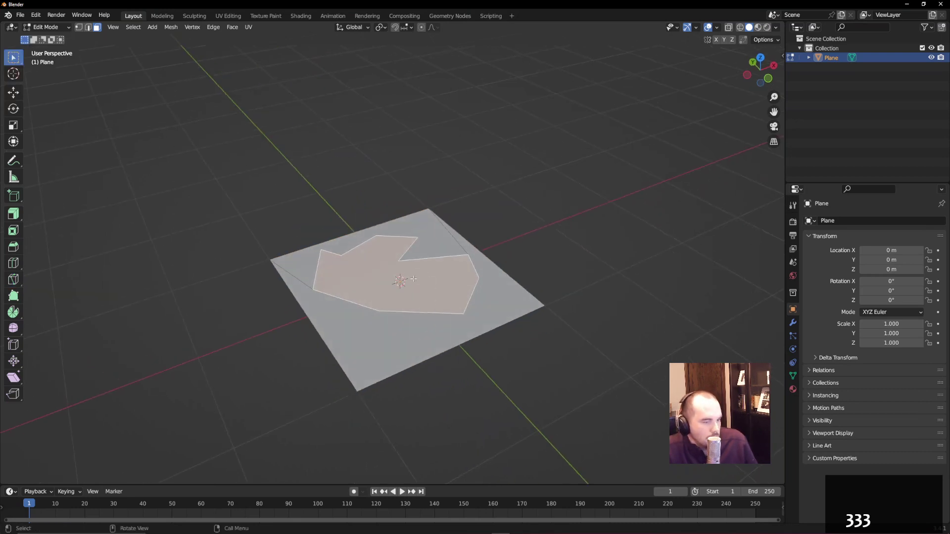
pyautogui.press('e')
pyautogui.click(506, 216)
pyautogui.moveTo(506, 216); pyautogui.dragTo(452, 253, button='middle')
# - Try extruding the plane's outer face upward and sliding it, and undo the attempt
pyautogui.click(372, 349)
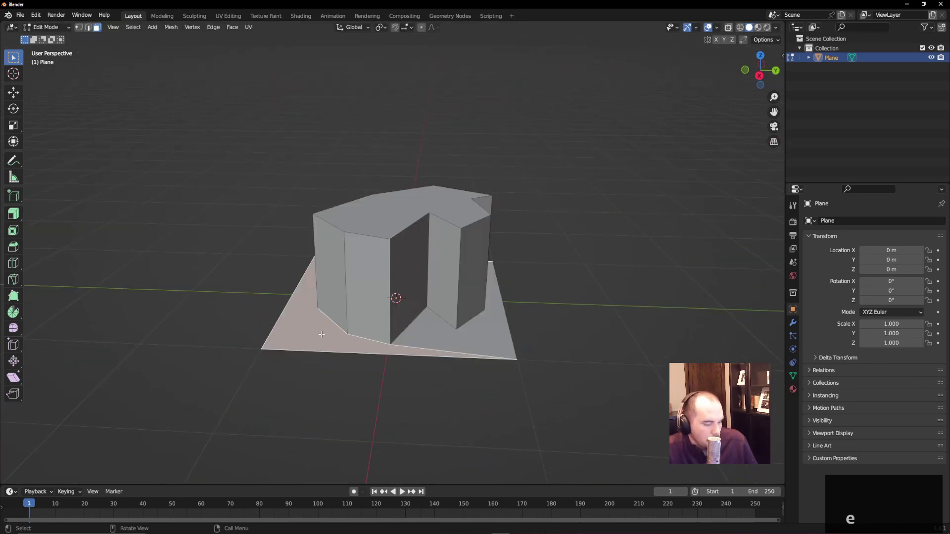
pyautogui.press('e')
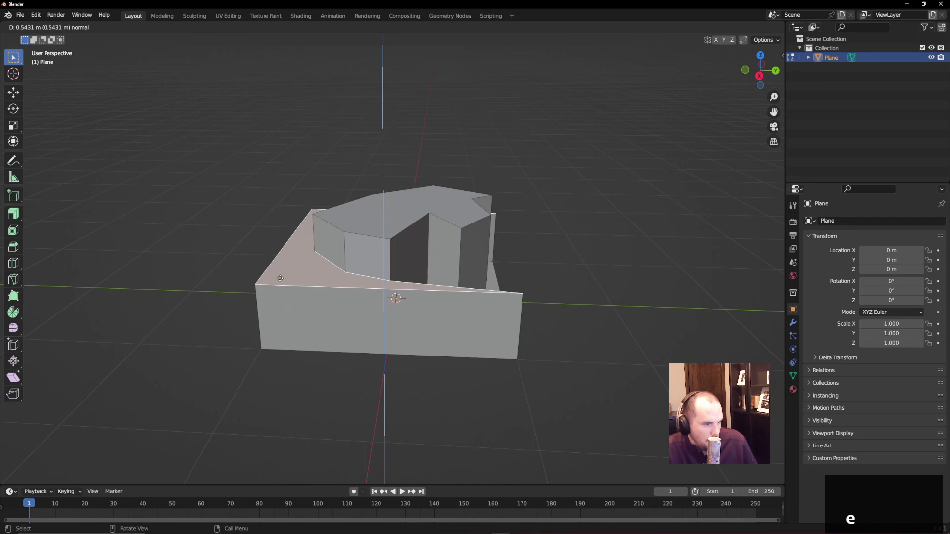
pyautogui.press('g')
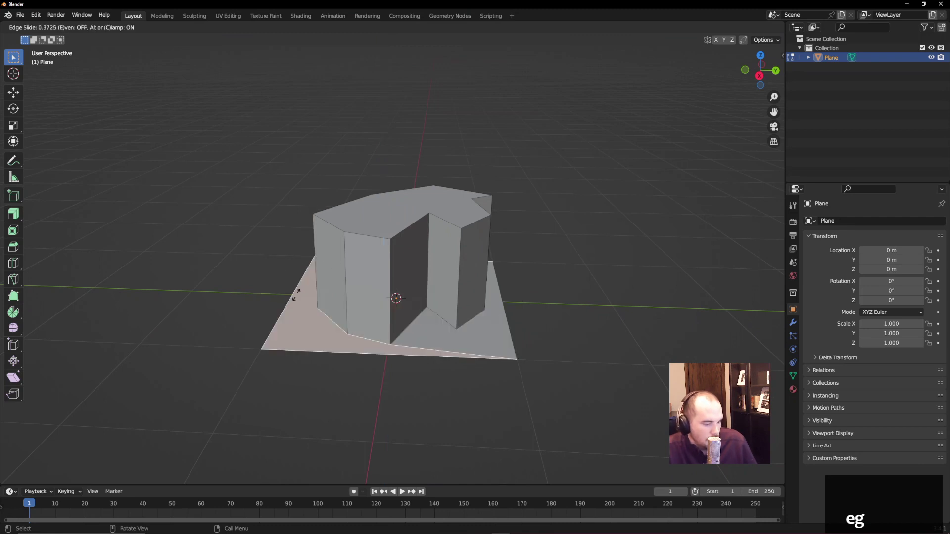
pyautogui.click(298, 294)
pyautogui.hotkey('ctrl', 'z')
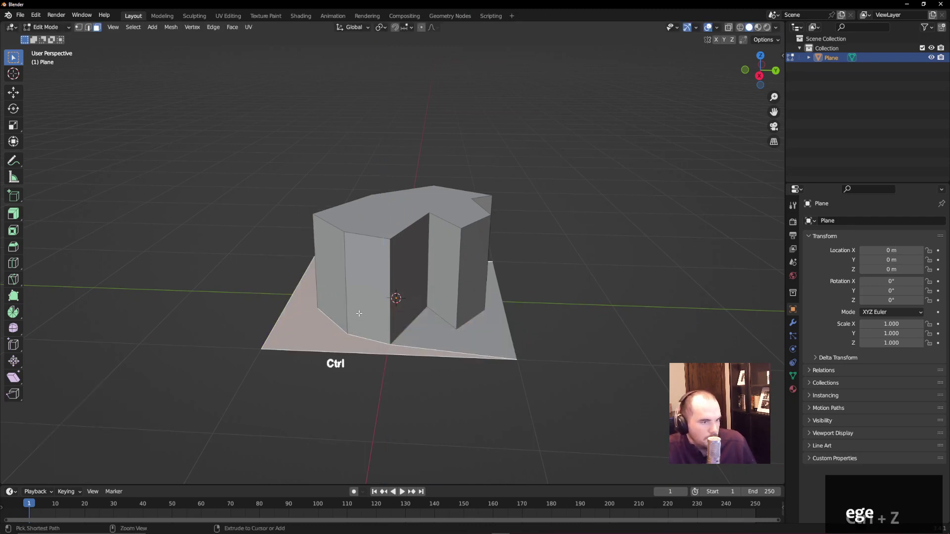
pyautogui.hotkey('ctrl', 'z')
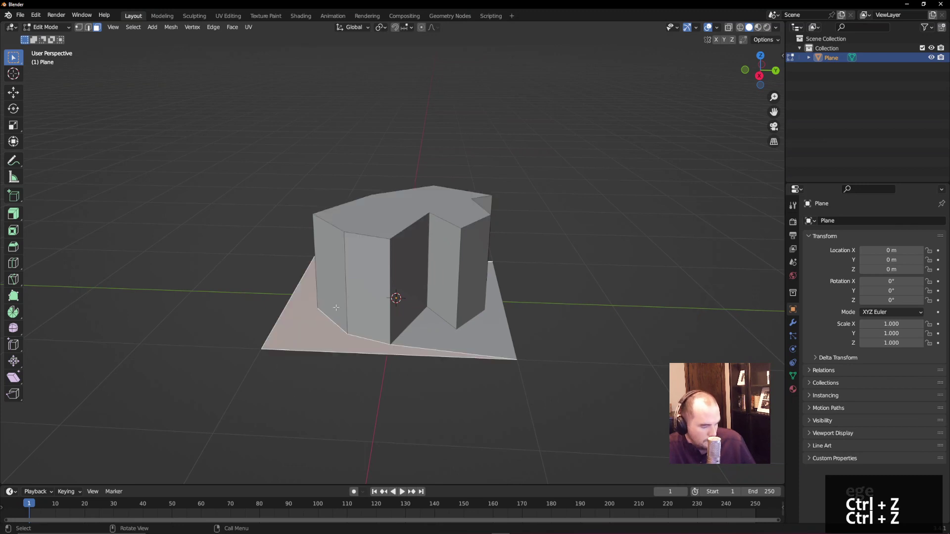
# - Extrude a side face of the block outward about 1.04 m, move it upward and scale it down into a tapered arm
pyautogui.click(340, 285)
pyautogui.press('e')
pyautogui.click(195, 297)
pyautogui.press('g')
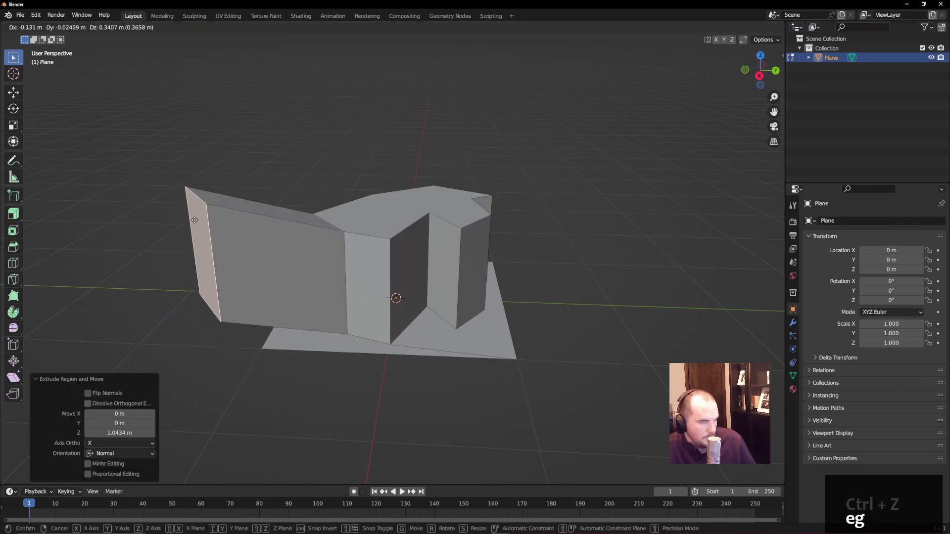
pyautogui.click(346, 223)
pyautogui.press('s')
pyautogui.click(263, 218)
# - Extrude the block's top face upward and scale it to about 0.495 to form a tapered roof
pyautogui.click(390, 212)
pyautogui.press('e')
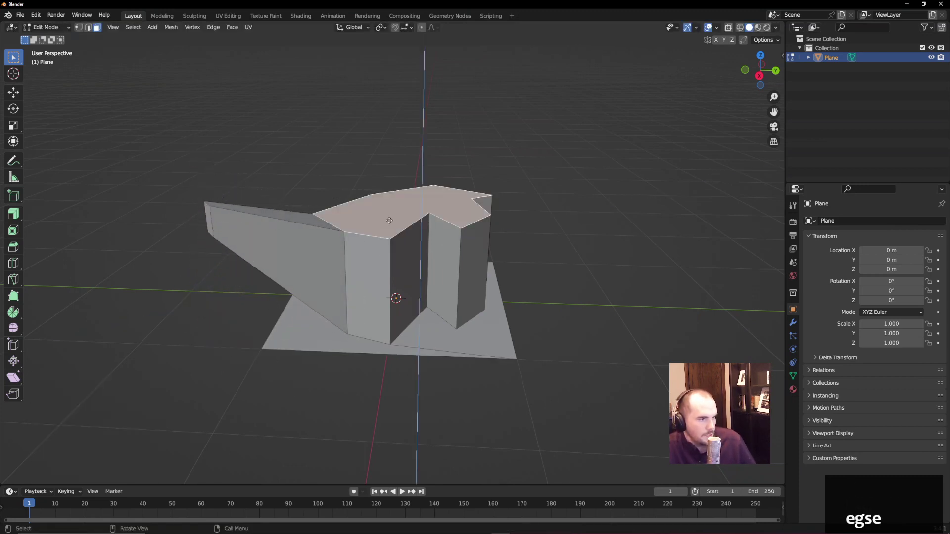
pyautogui.click(430, 149)
pyautogui.press('s')
pyautogui.click(532, 171)
pyautogui.moveTo(531, 172); pyautogui.dragTo(536, 267, button='middle')
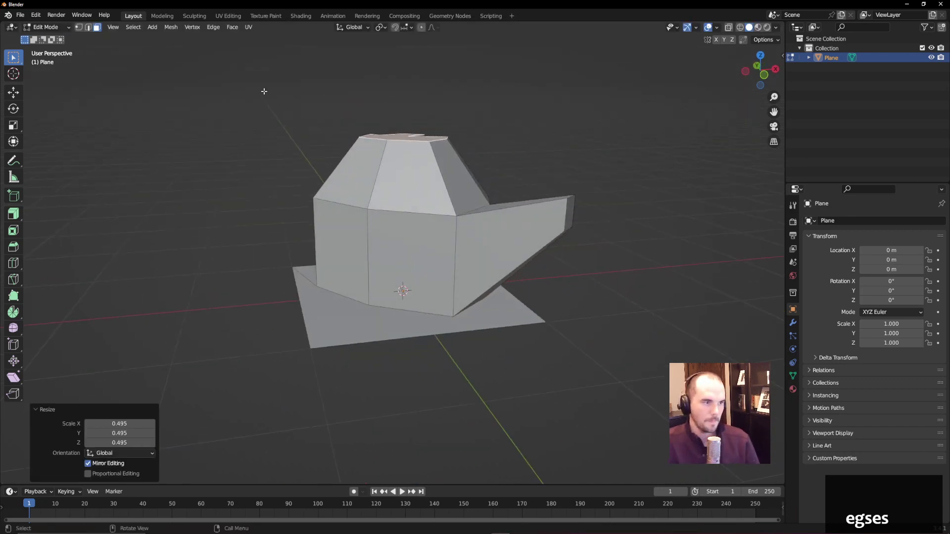
# - Try deleting the whole mesh, and undo back through the roof, arm and block extrusions to the flat knife-cut plane
pyautogui.moveTo(245, 94); pyautogui.dragTo(631, 390)
pyautogui.press('Delete')
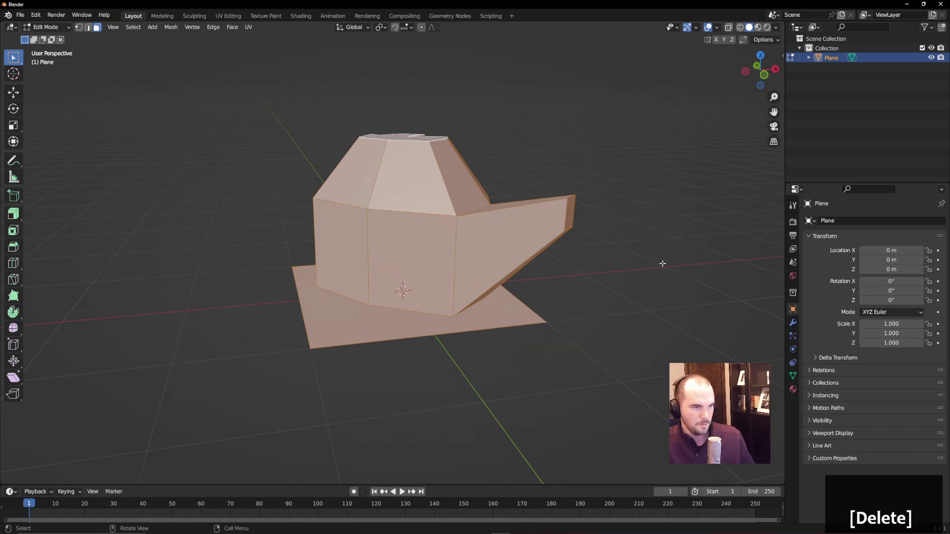
pyautogui.press('Delete')
pyautogui.hotkey('ctrl', 'z')
pyautogui.hotkey('ctrl', 'z')
pyautogui.hotkey('ctrl', 'z')
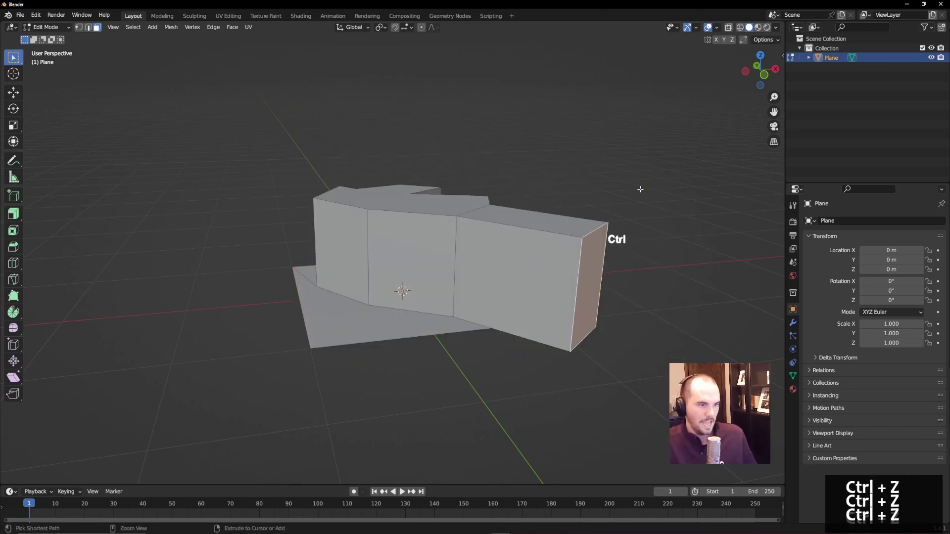
pyautogui.hotkey('ctrl', 'z')
pyautogui.hotkey('ctrl', 'z')
pyautogui.hotkey('ctrl', 'z')
pyautogui.hotkey('ctrl', 'z')
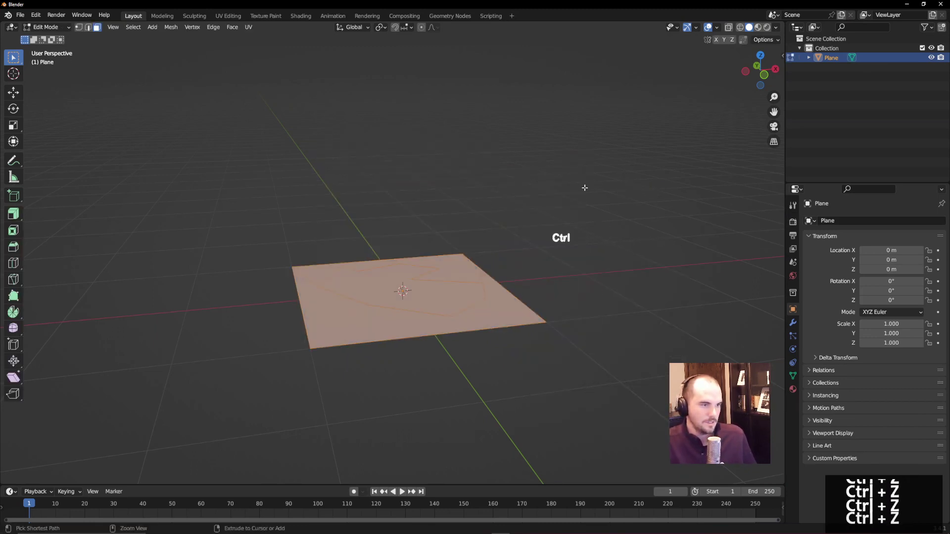
# - Rotate the plane's mesh 90° about the X axis in Edit Mode so it stands upright
pyautogui.moveTo(584, 188); pyautogui.dragTo(461, 262, button='middle')
pyautogui.press('Tab')
pyautogui.press('Tab')
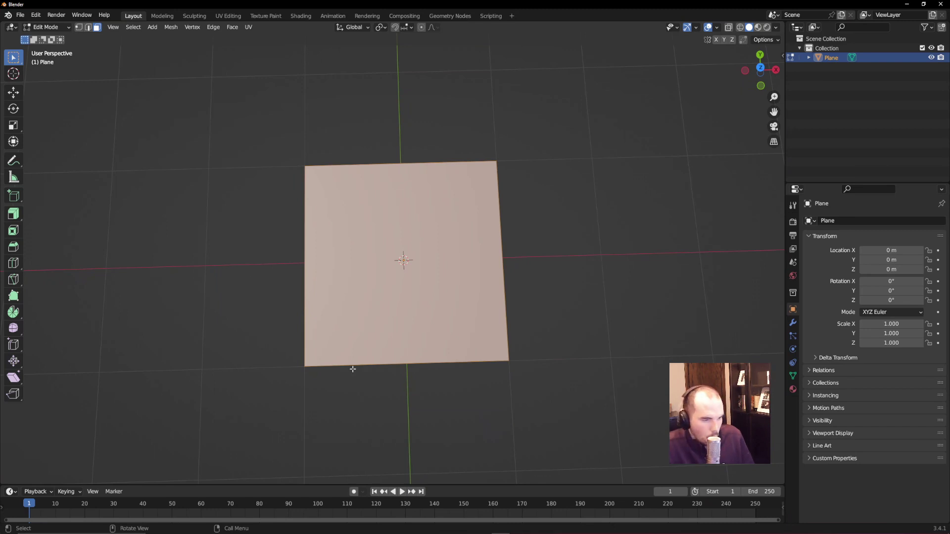
pyautogui.moveTo(352, 369); pyautogui.dragTo(406, 292, button='middle')
pyautogui.write('rx90')
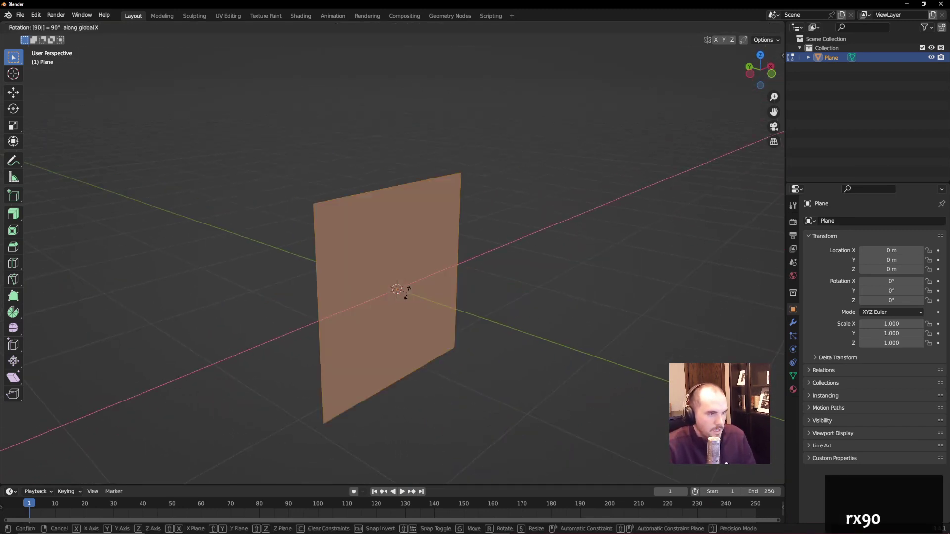
pyautogui.press('Return')
pyautogui.moveTo(317, 385); pyautogui.dragTo(346, 346, button='middle')
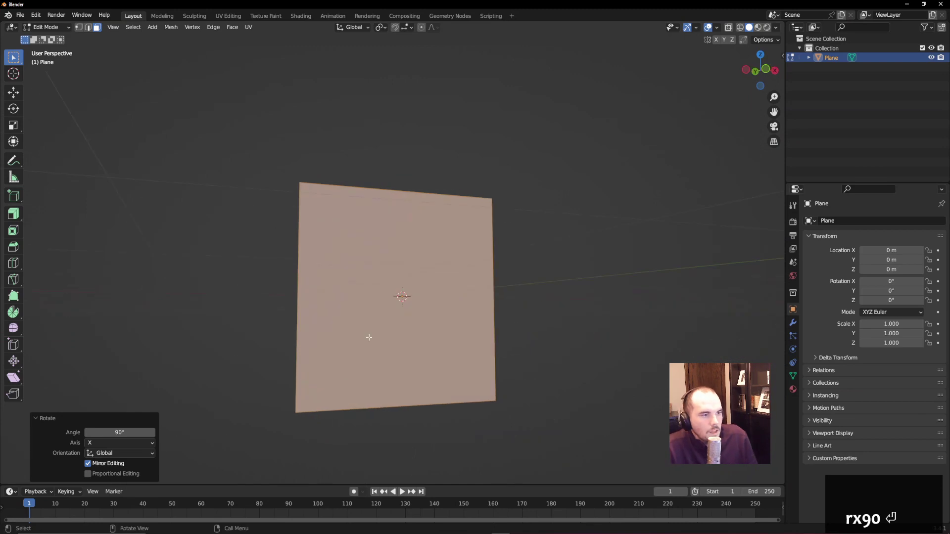
pyautogui.moveTo(366, 306); pyautogui.dragTo(352, 309, button='middle')
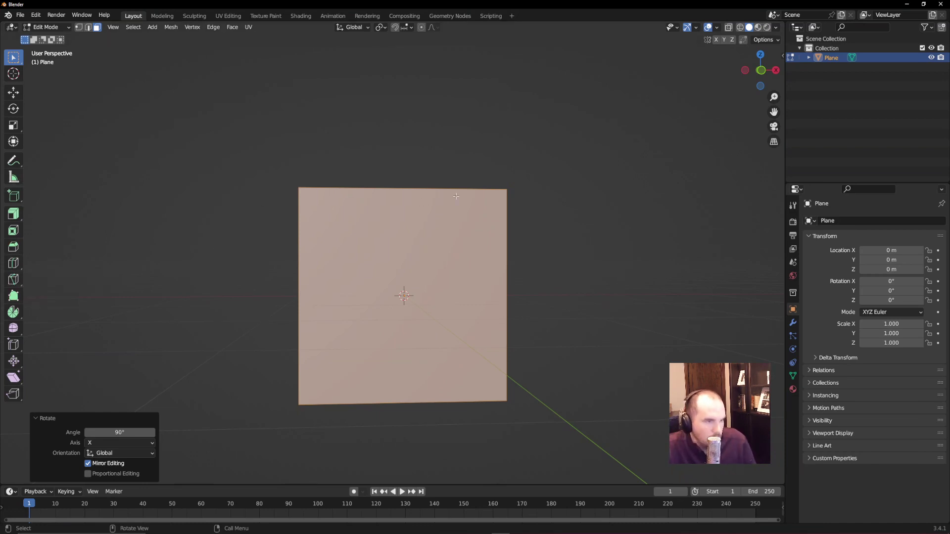
pyautogui.press('k')
pyautogui.press('7')
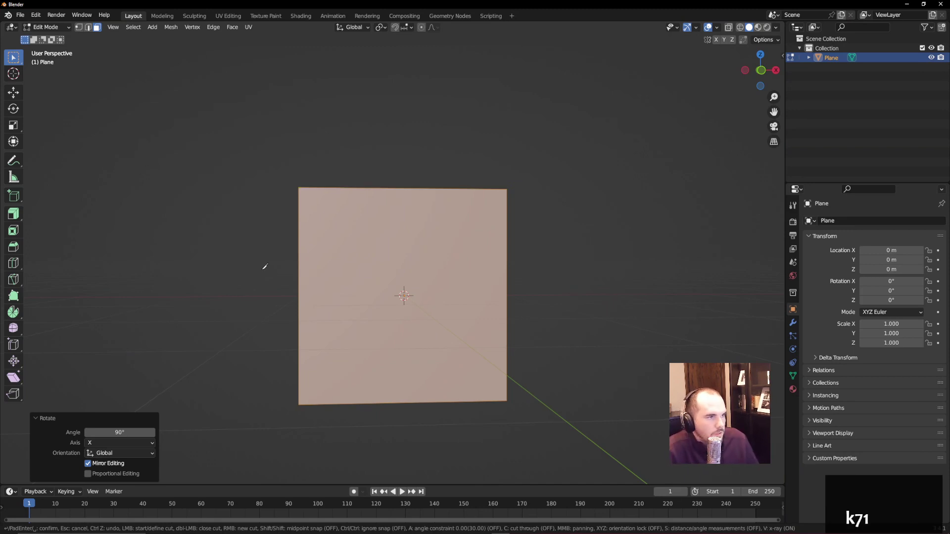
pyautogui.press('1')
pyautogui.press('3')
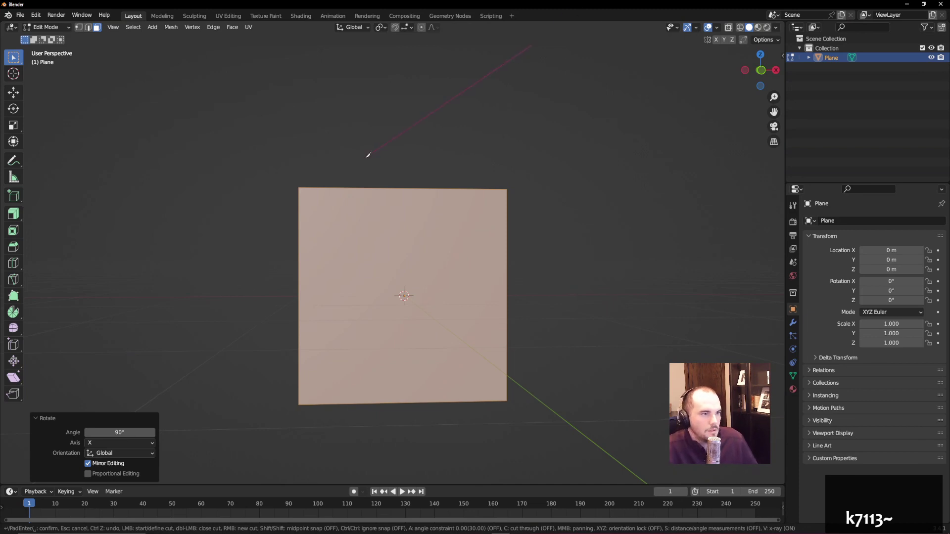
pyautogui.press('Escape')
# - In front orthographic view, start a knife cut at the plane's upper edge and trace a winding crack line diagonally down to the lower right area
pyautogui.press('KP_1')
pyautogui.press('KP_3')
pyautogui.press('KP_1')
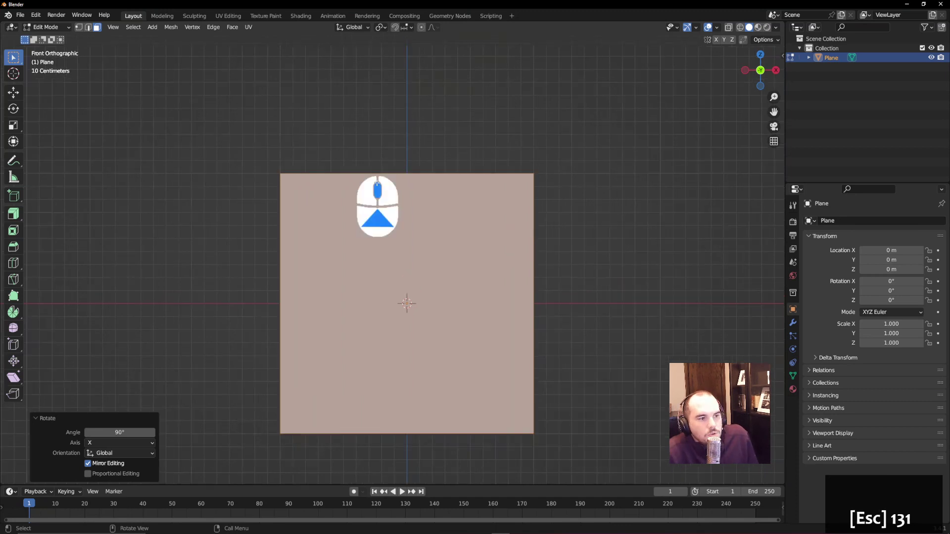
pyautogui.scroll(1, 395, 158)
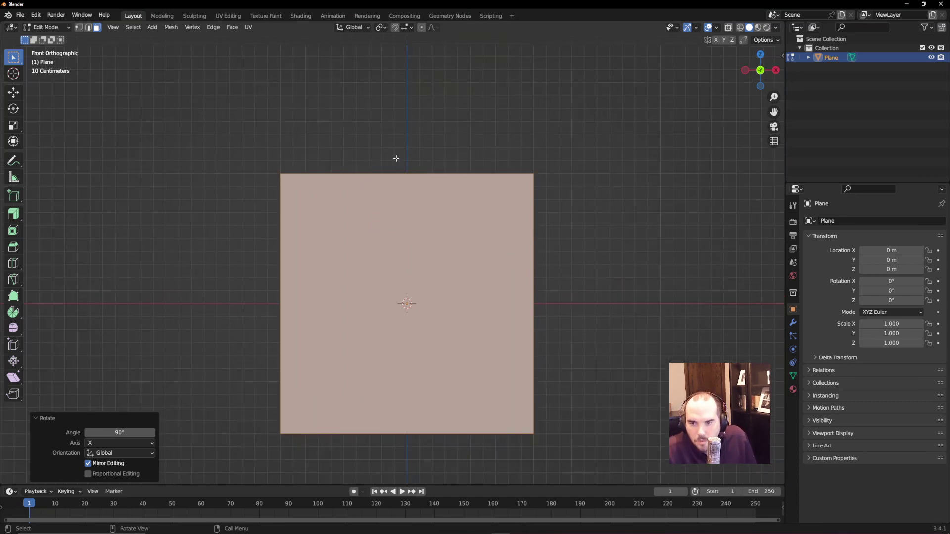
pyautogui.click(374, 165)
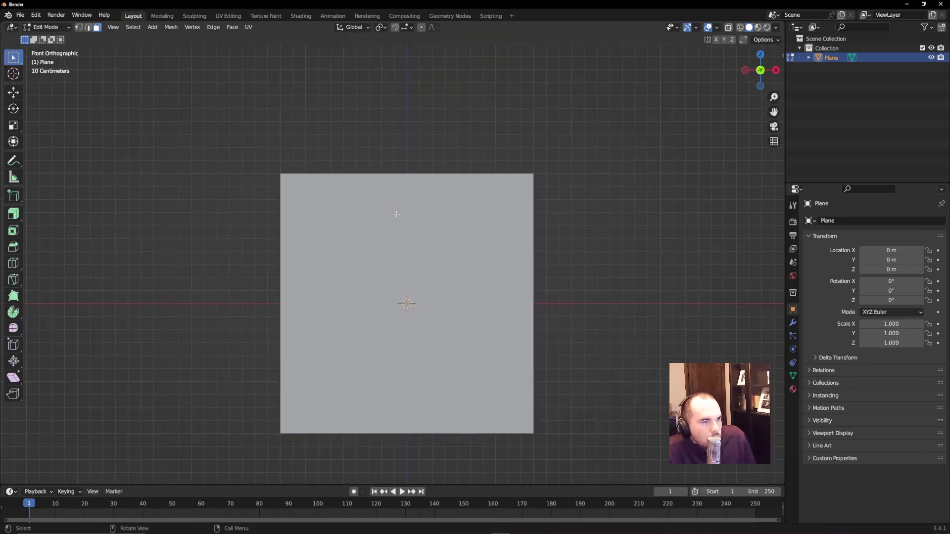
pyautogui.press('k')
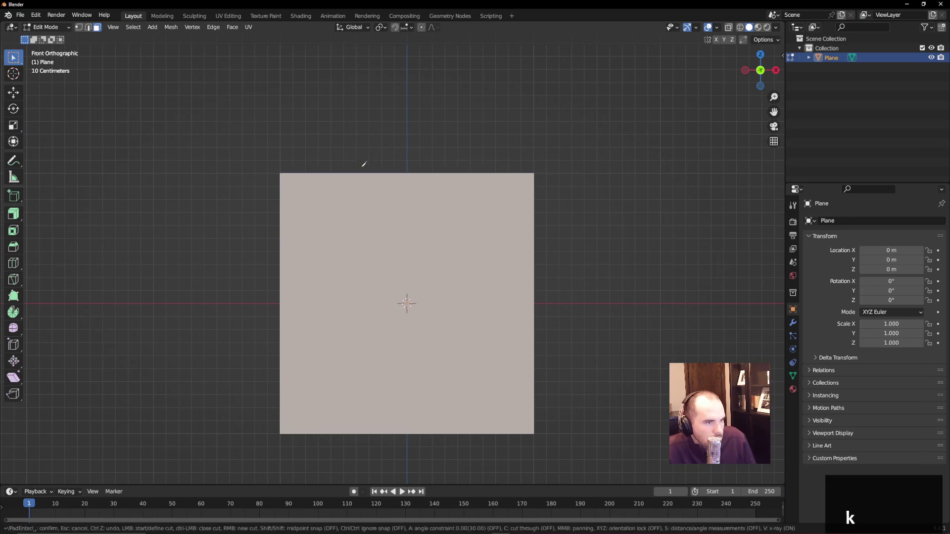
pyautogui.click(365, 173)
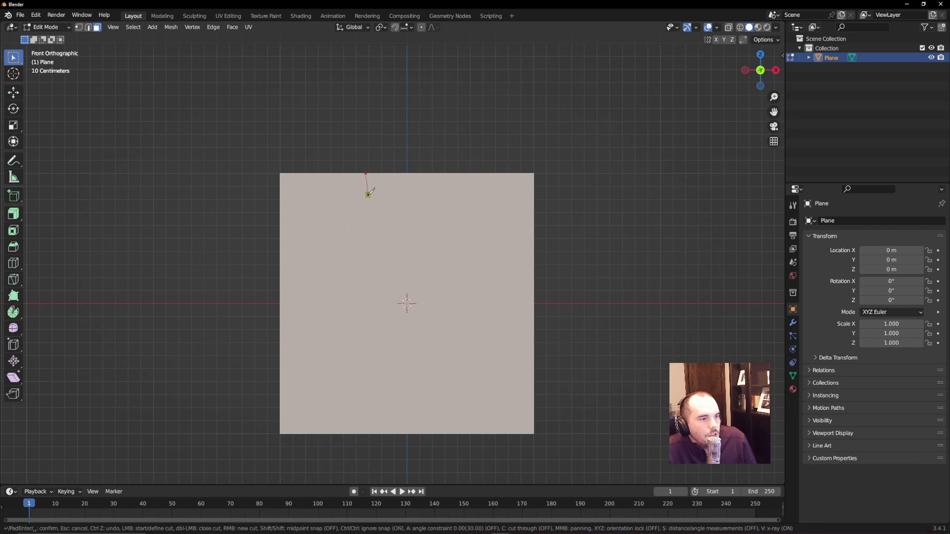
pyautogui.click(367, 195)
pyautogui.click(360, 209)
pyautogui.click(356, 221)
pyautogui.click(353, 234)
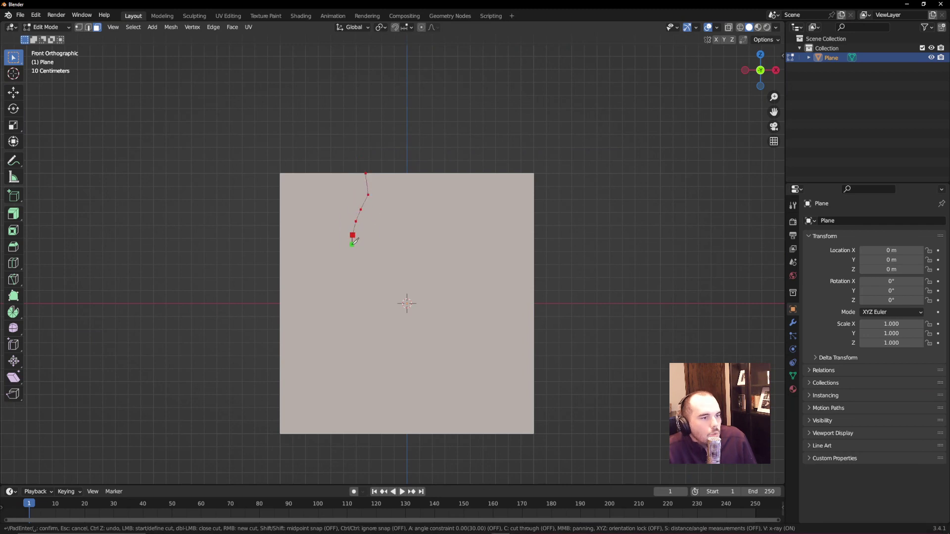
pyautogui.click(351, 248)
pyautogui.click(355, 259)
pyautogui.click(367, 272)
pyautogui.click(382, 278)
pyautogui.click(398, 286)
pyautogui.click(402, 293)
pyautogui.click(403, 302)
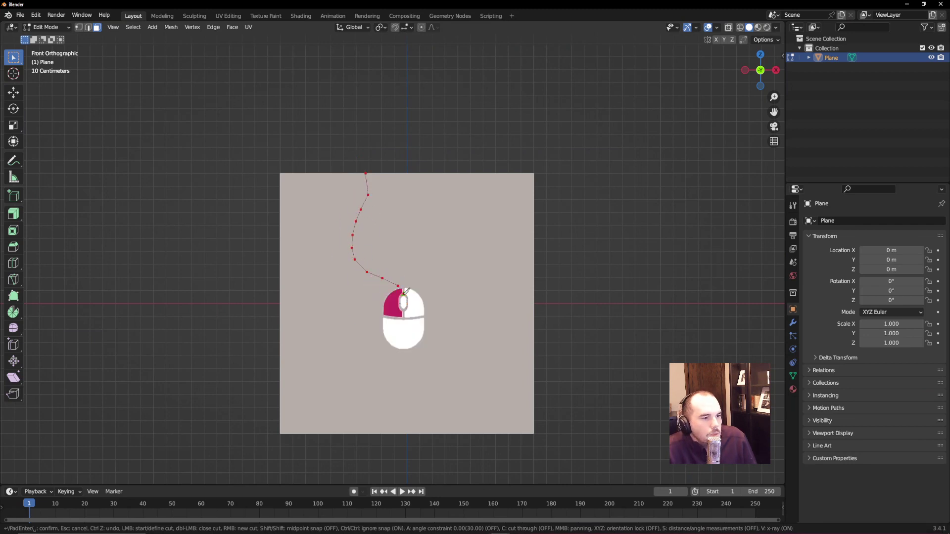
pyautogui.click(402, 312)
pyautogui.click(406, 324)
pyautogui.click(421, 333)
pyautogui.click(437, 338)
pyautogui.click(457, 345)
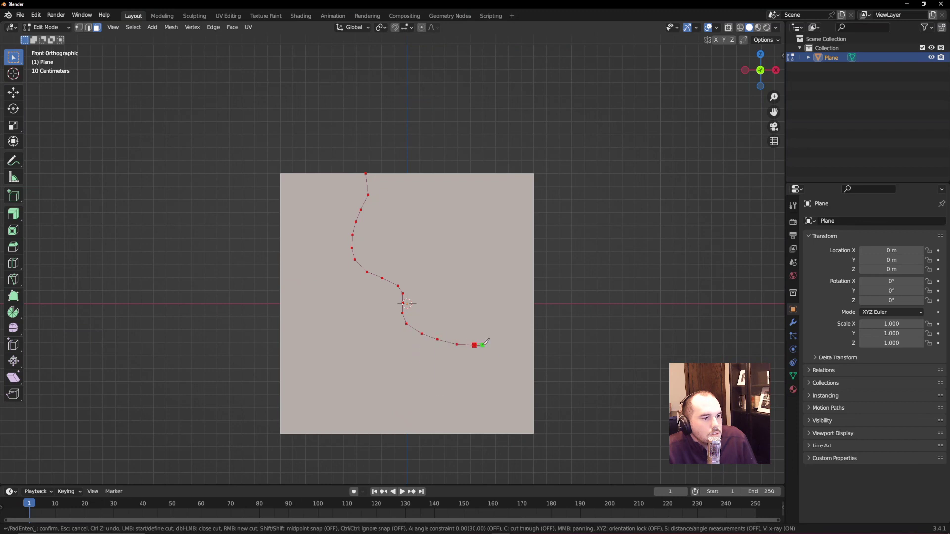
pyautogui.click(475, 344)
# - Trace the knife cut back up alongside the first line to the plane's upper edge and confirm it, forming a narrow tapering crack
pyautogui.scroll(4, 475, 338)
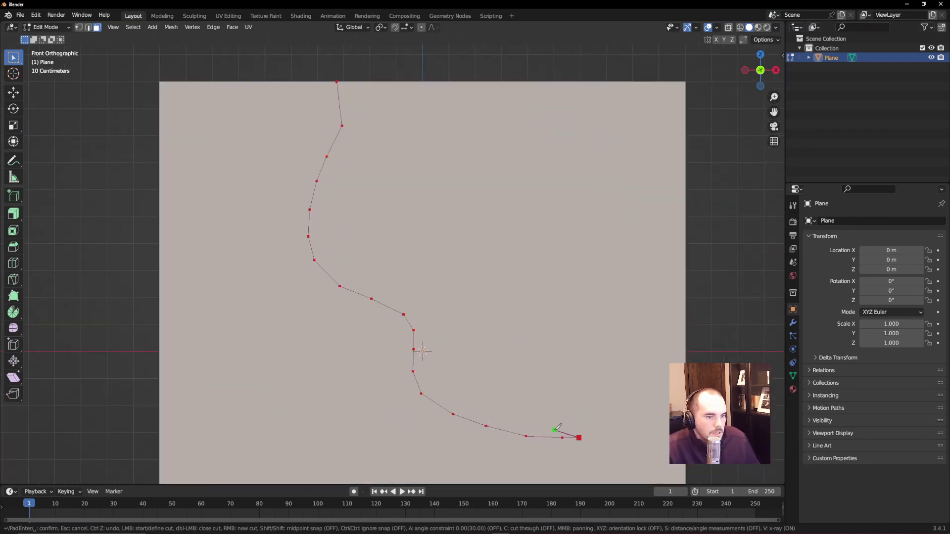
pyautogui.click(560, 429)
pyautogui.click(523, 427)
pyautogui.click(499, 423)
pyautogui.click(474, 407)
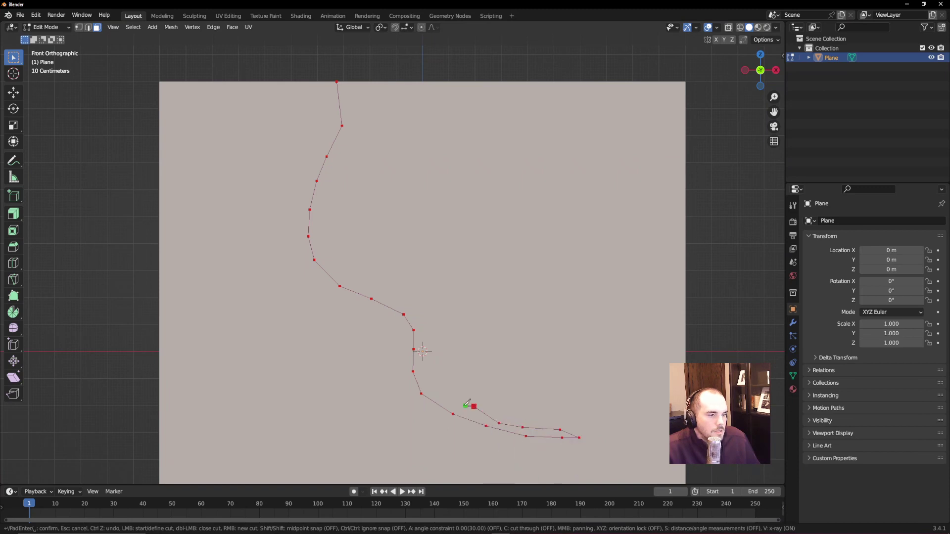
pyautogui.click(446, 400)
pyautogui.click(438, 383)
pyautogui.click(428, 367)
pyautogui.click(430, 353)
pyautogui.click(433, 339)
pyautogui.click(434, 323)
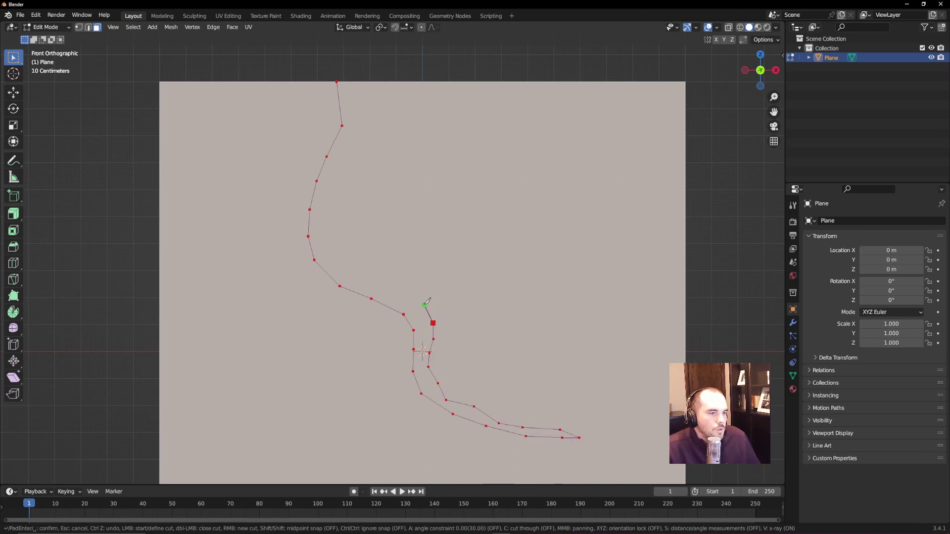
pyautogui.click(421, 302)
pyautogui.click(412, 293)
pyautogui.click(403, 288)
pyautogui.click(390, 283)
pyautogui.click(374, 277)
pyautogui.click(359, 269)
pyautogui.click(337, 259)
pyautogui.click(328, 253)
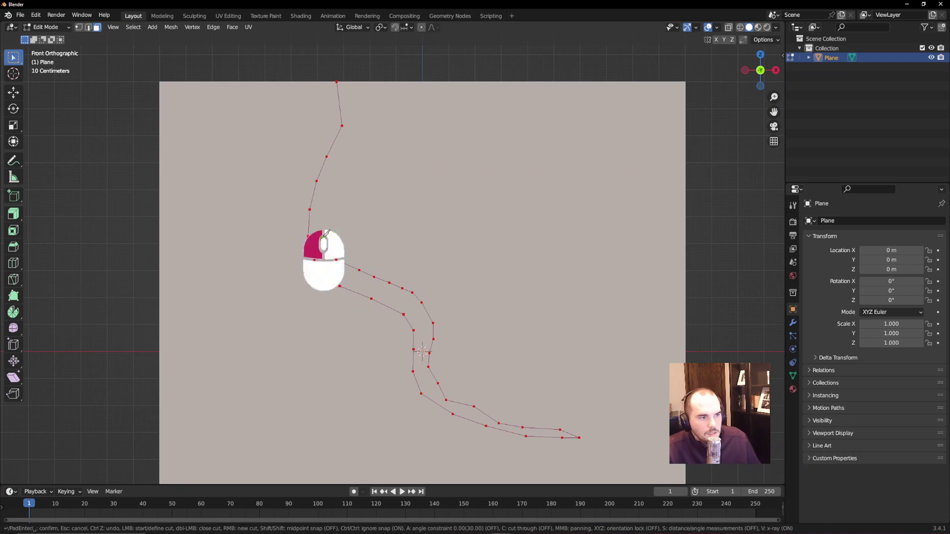
pyautogui.click(323, 239)
pyautogui.click(324, 218)
pyautogui.click(336, 199)
pyautogui.click(344, 182)
pyautogui.click(351, 161)
pyautogui.click(364, 140)
pyautogui.click(367, 121)
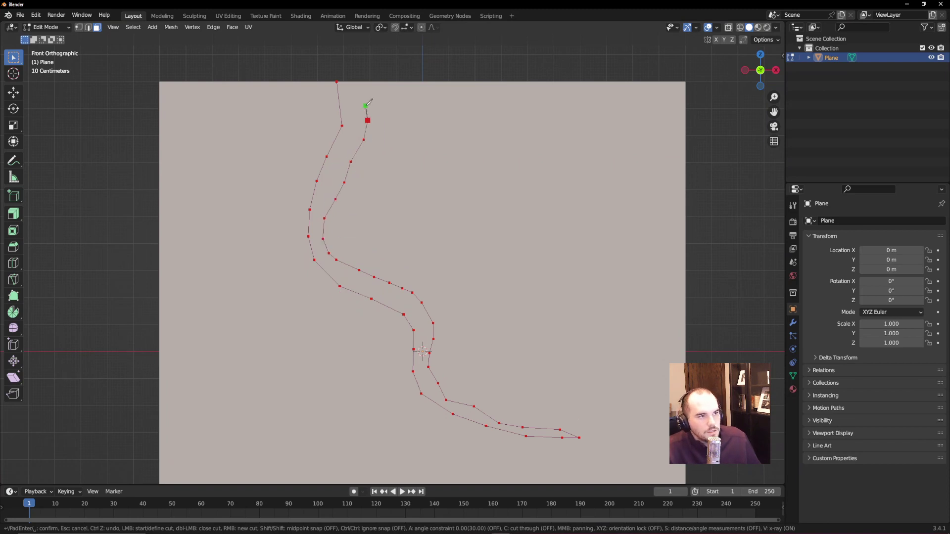
pyautogui.click(365, 105)
pyautogui.click(364, 90)
pyautogui.click(363, 82)
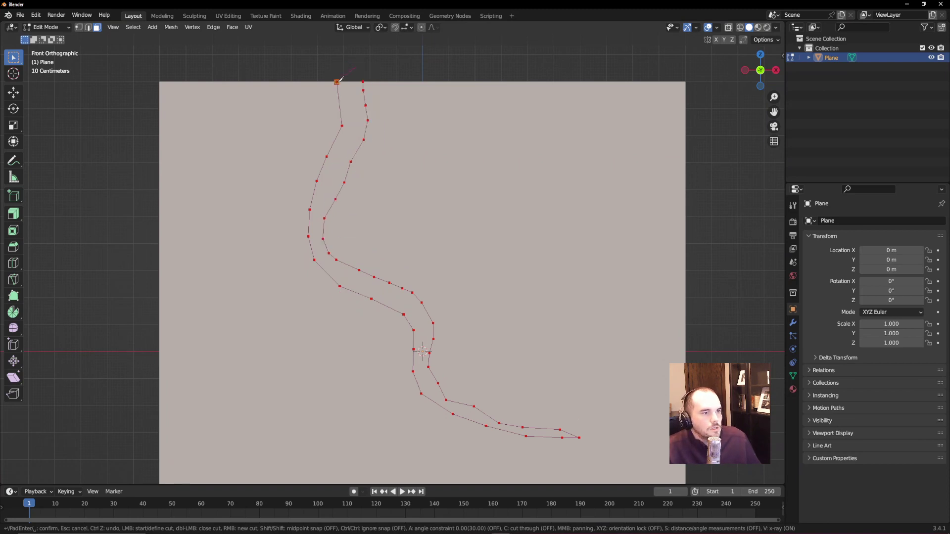
pyautogui.press('Return')
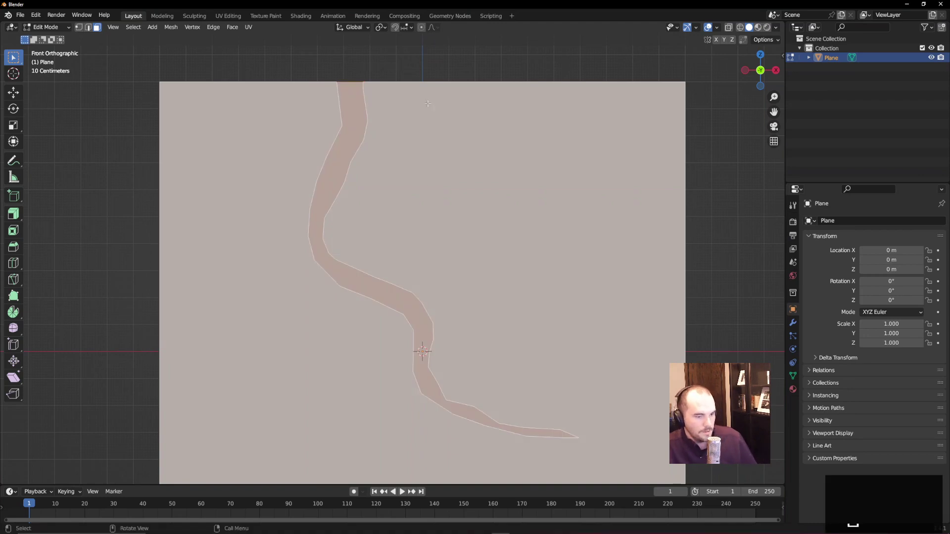
# - Select only the narrow crack-shaped face and extrude it about 0.0127 m along its normal
pyautogui.press('e')
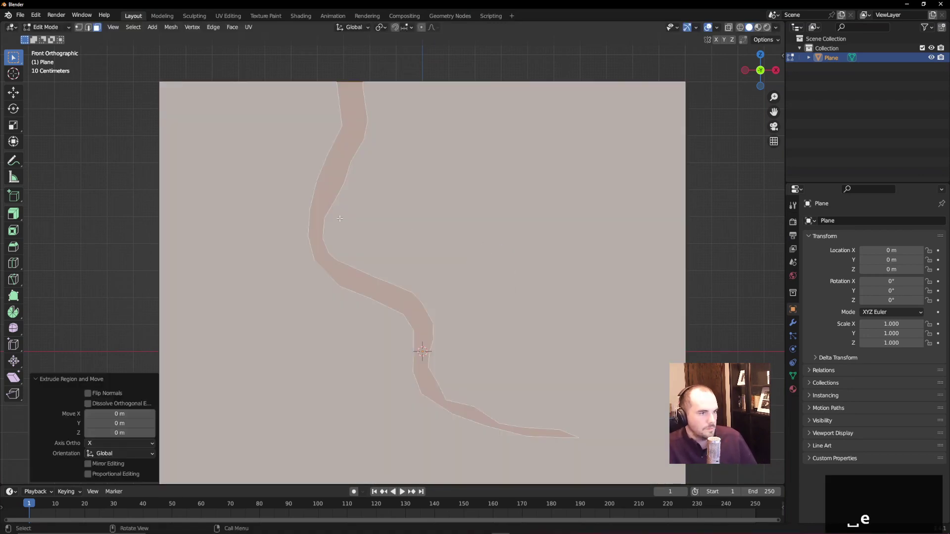
pyautogui.press('3')
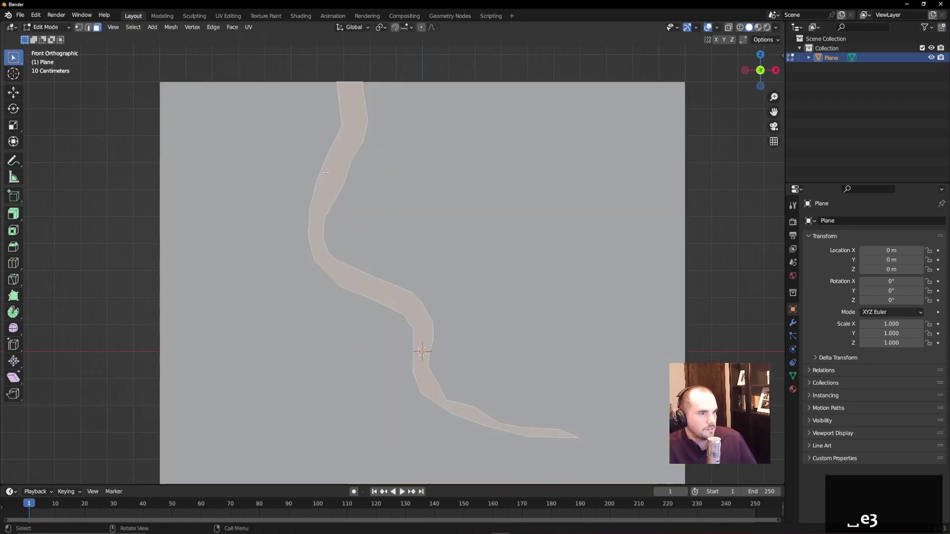
pyautogui.press('e')
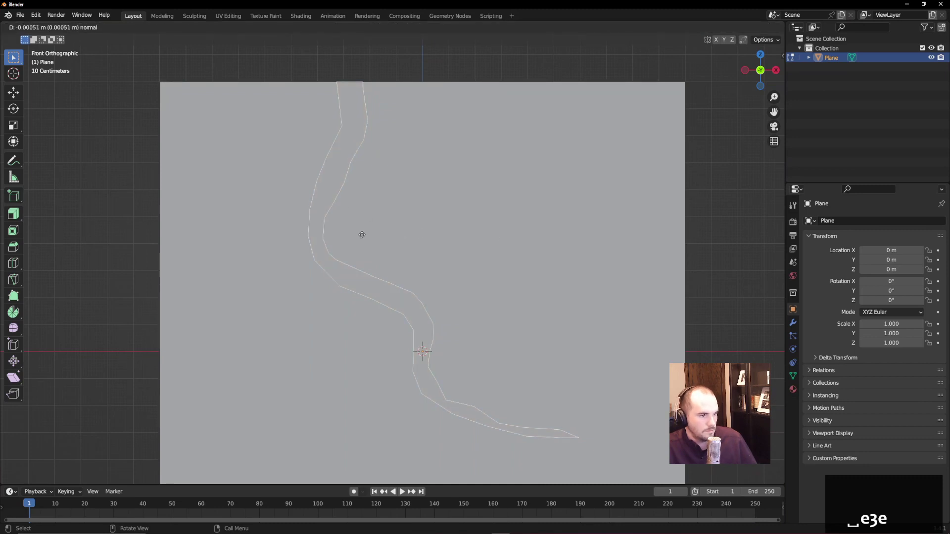
pyautogui.rightClick(319, 243)
pyautogui.moveTo(322, 238); pyautogui.dragTo(533, 243, button='middle')
pyautogui.press('e')
pyautogui.click(531, 246)
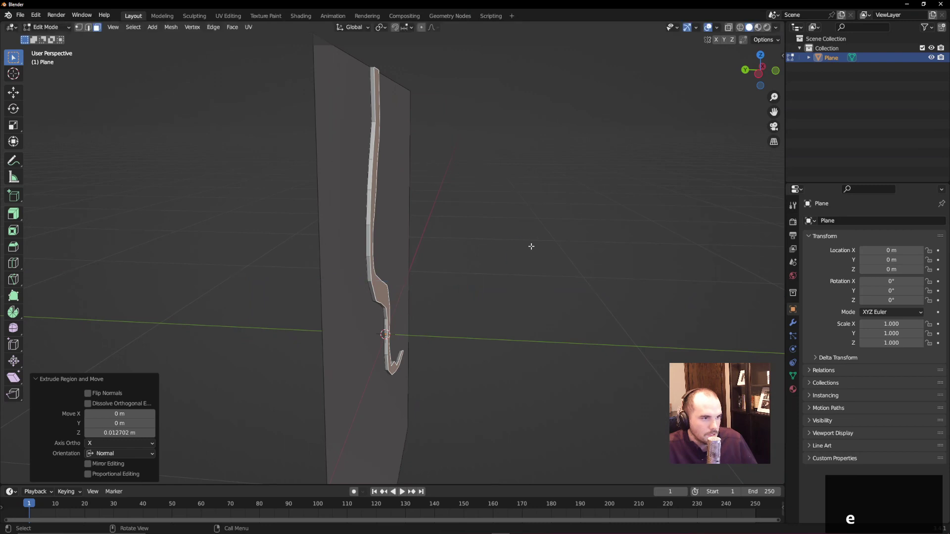
pyautogui.scroll(4, 544, 276)
pyautogui.moveTo(544, 276); pyautogui.dragTo(524, 275, button='middle')
pyautogui.scroll(-6, 573, 330)
# - Delete the plane with the crack, add a new plane and set it up in Object Mode in top orthographic view
pyautogui.press('Tab')
pyautogui.moveTo(532, 333); pyautogui.dragTo(474, 312, button='middle')
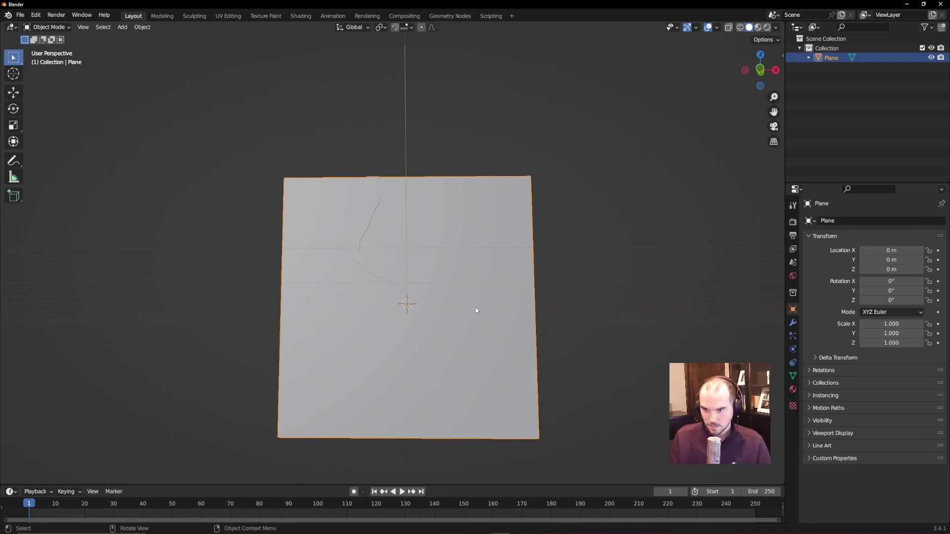
pyautogui.press('Delete')
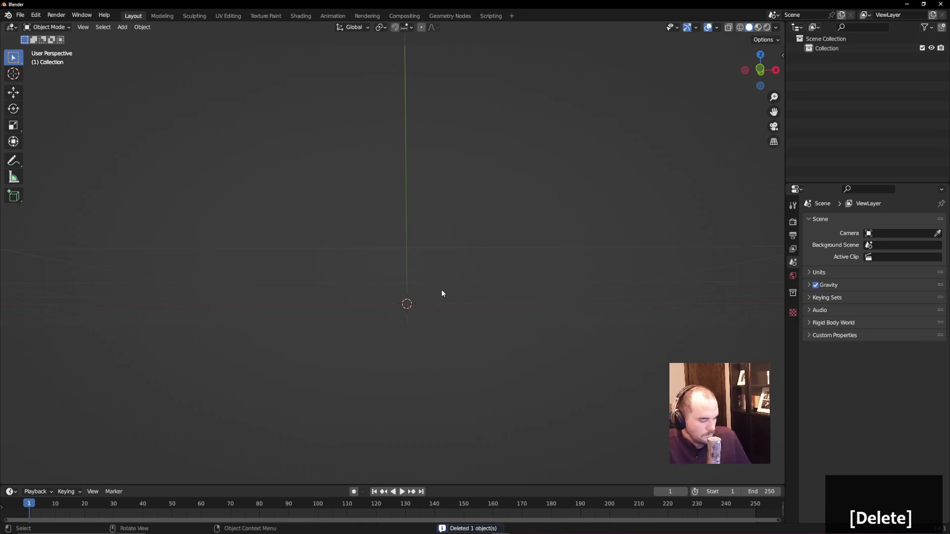
pyautogui.hotkey('shift', 'a')
pyautogui.moveTo(440, 294)
pyautogui.click(471, 293)
pyautogui.moveTo(471, 292); pyautogui.dragTo(456, 345, button='middle')
pyautogui.press('Tab')
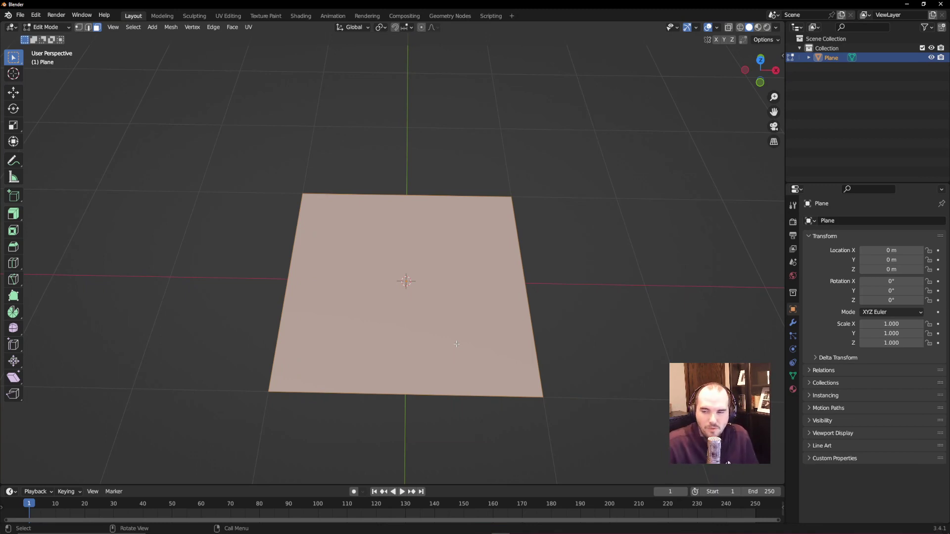
pyautogui.moveTo(429, 326); pyautogui.dragTo(400, 335, button='middle')
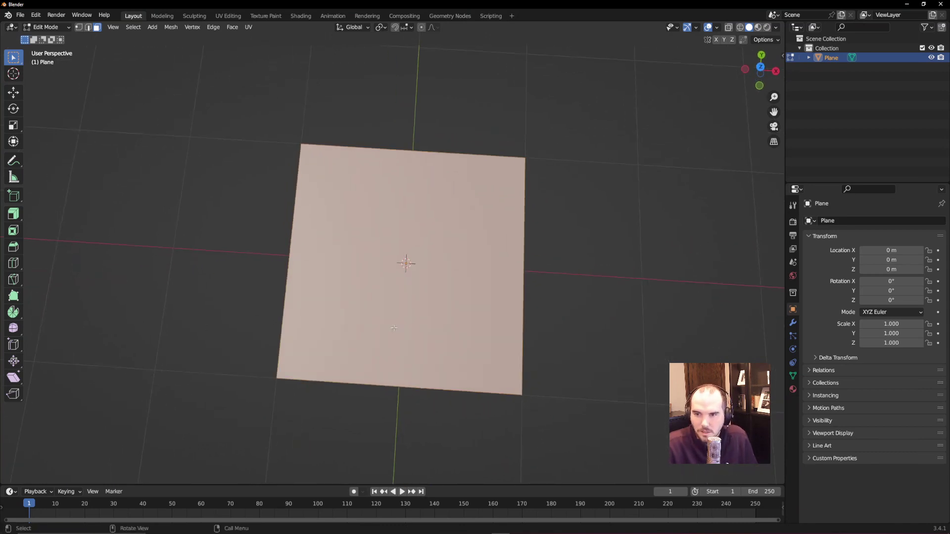
pyautogui.press('KP_7')
pyautogui.press('Tab')
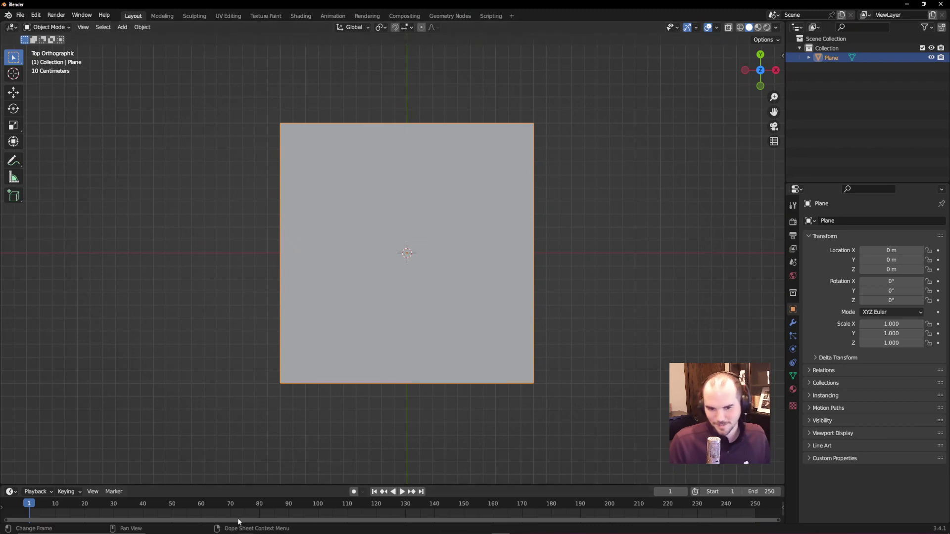
# - Switch to Paint, discard the old sketch without saving, and start a new canvas filled entirely with black
pyautogui.hotkey('alt', 'Tab')
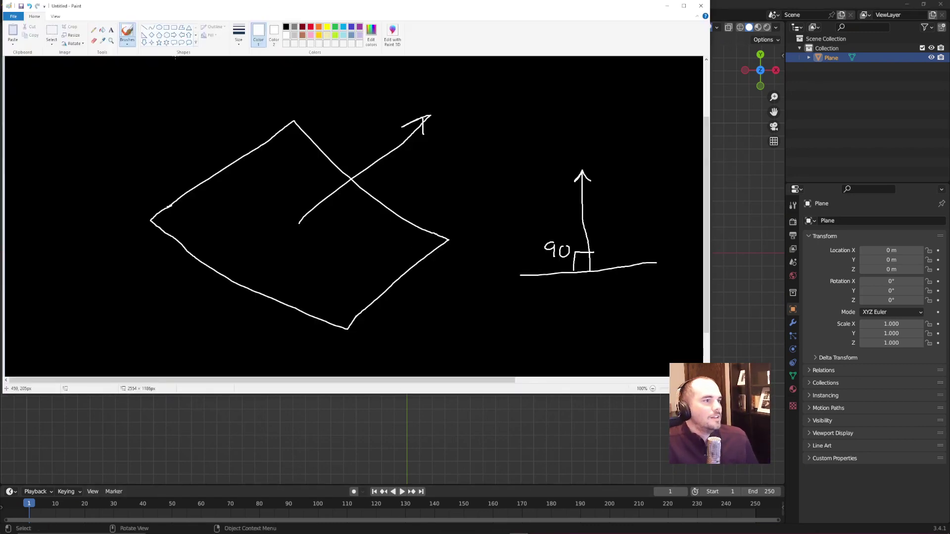
pyautogui.click(94, 42)
pyautogui.moveTo(317, 127)
pyautogui.mouseDown()
pyautogui.moveTo(191, 142)
pyautogui.moveTo(256, 181)
pyautogui.mouseUp()
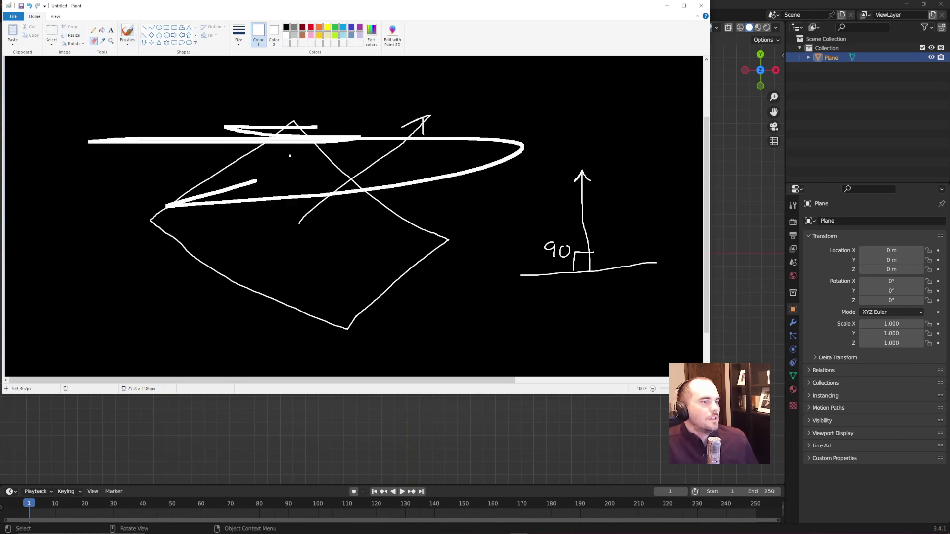
pyautogui.click(13, 16)
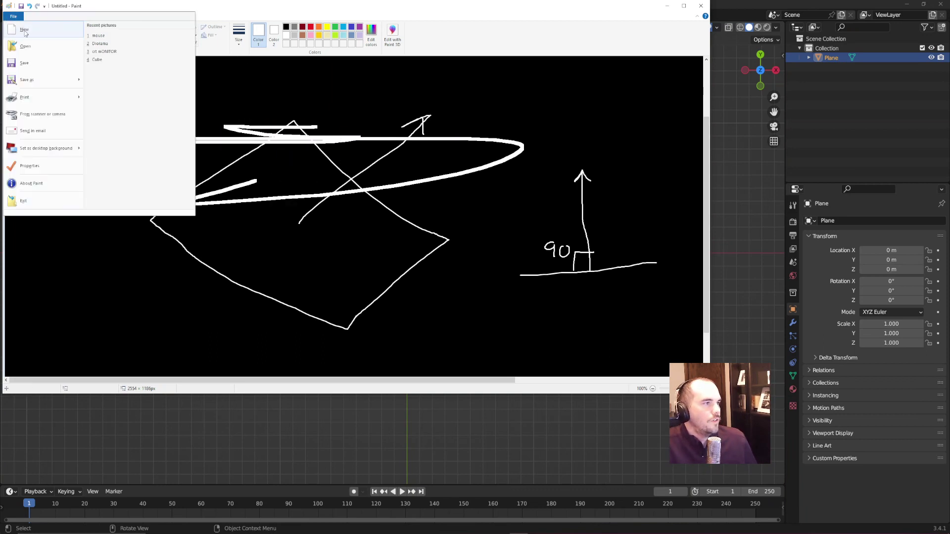
pyautogui.click(25, 206)
pyautogui.click(369, 202)
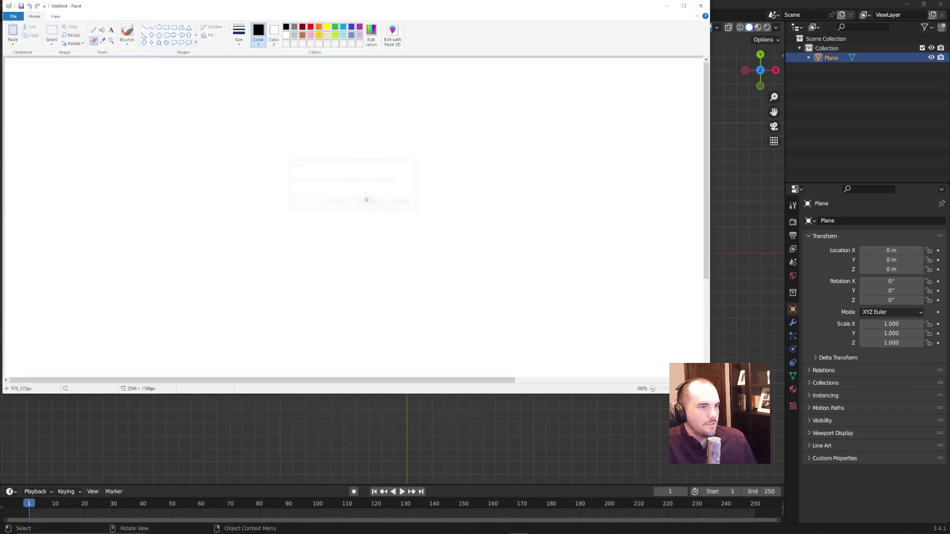
pyautogui.click(102, 34)
pyautogui.click(354, 184)
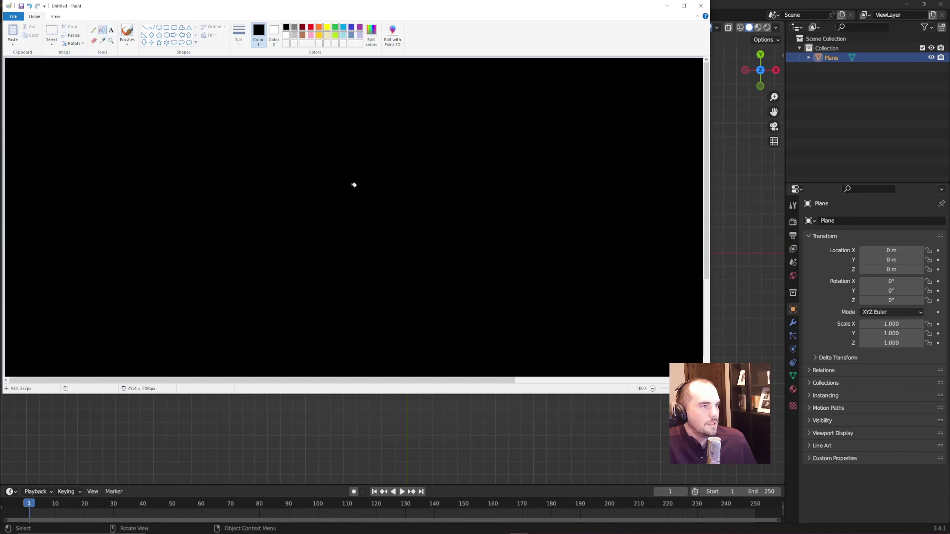
# - Draw a white rectangle about 1087 × 603 px and split it into two triangles with a diagonal from upper left to lower right
pyautogui.click(286, 35)
pyautogui.click(166, 28)
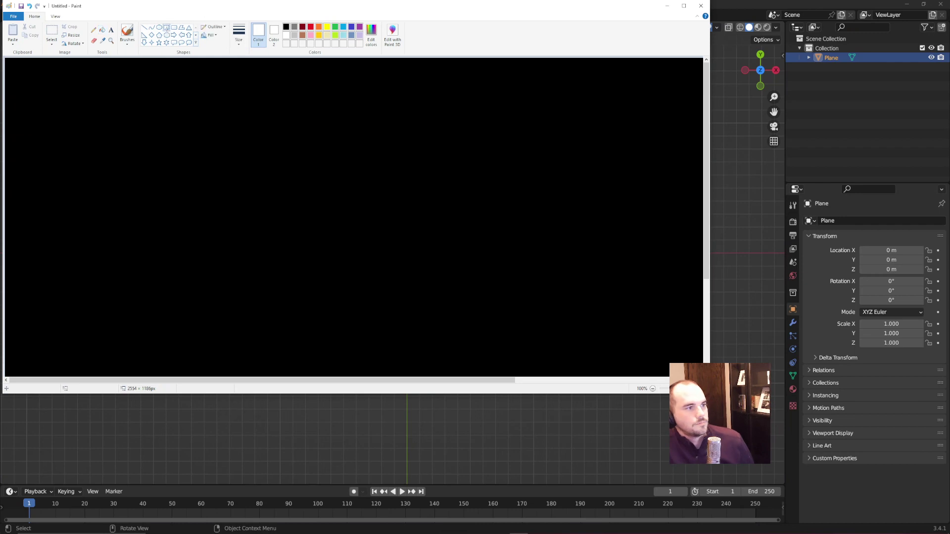
pyautogui.moveTo(141, 78); pyautogui.dragTo(544, 308)
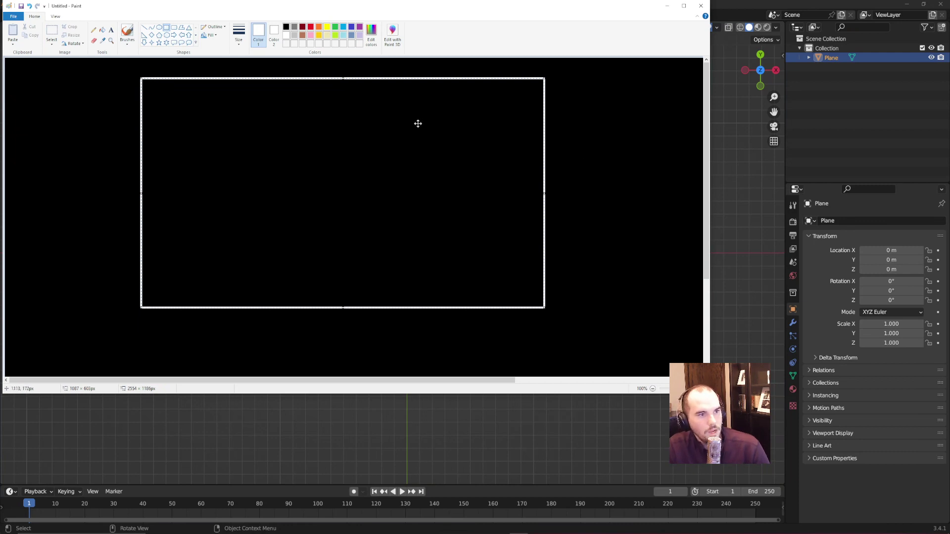
pyautogui.click(144, 27)
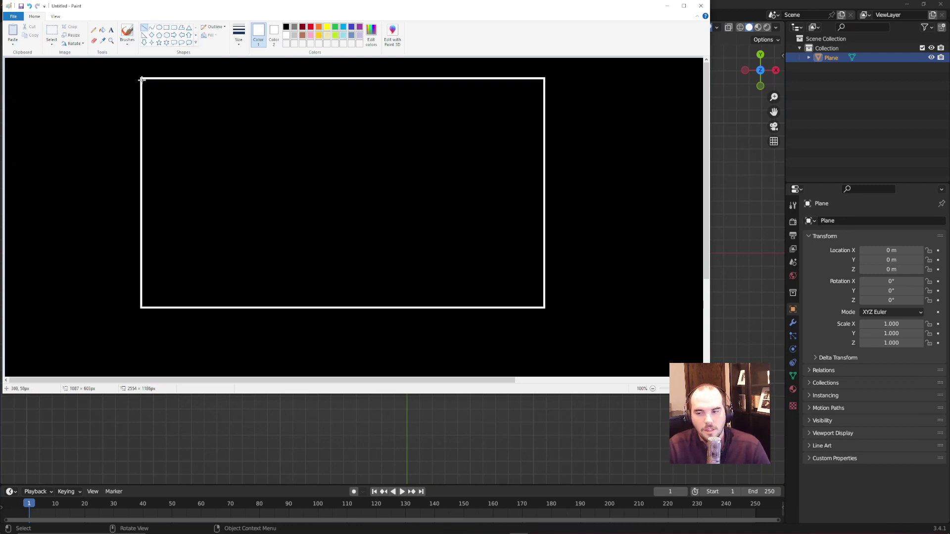
pyautogui.moveTo(142, 79); pyautogui.dragTo(545, 305)
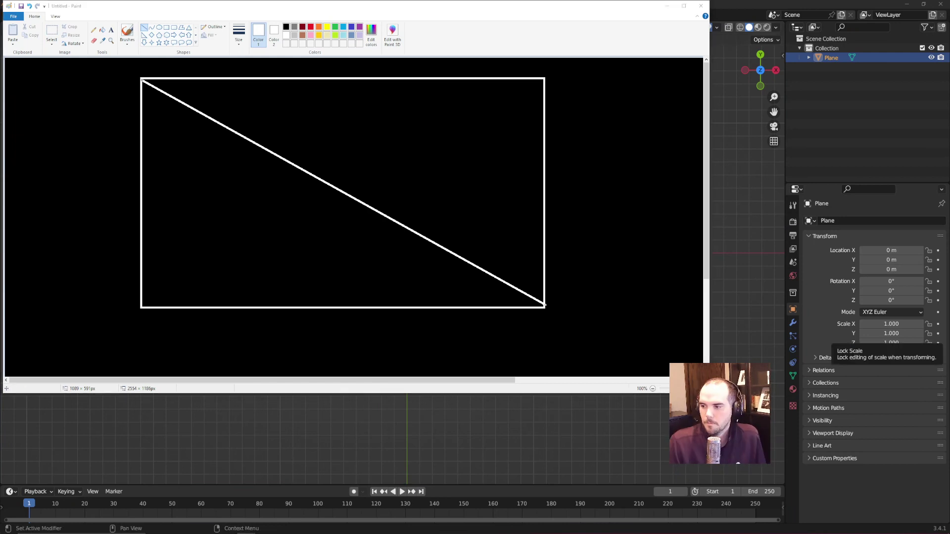
# - Back in Blender, enter Edit Mode on the plane and move one corner vertex about -0.859 m in X, 0.562 m in Y and 1.085 m in Z
pyautogui.click(730, 17)
pyautogui.moveTo(385, 229); pyautogui.dragTo(414, 254, button='middle')
pyautogui.press('Tab')
pyautogui.moveTo(448, 287); pyautogui.dragTo(535, 394, button='middle')
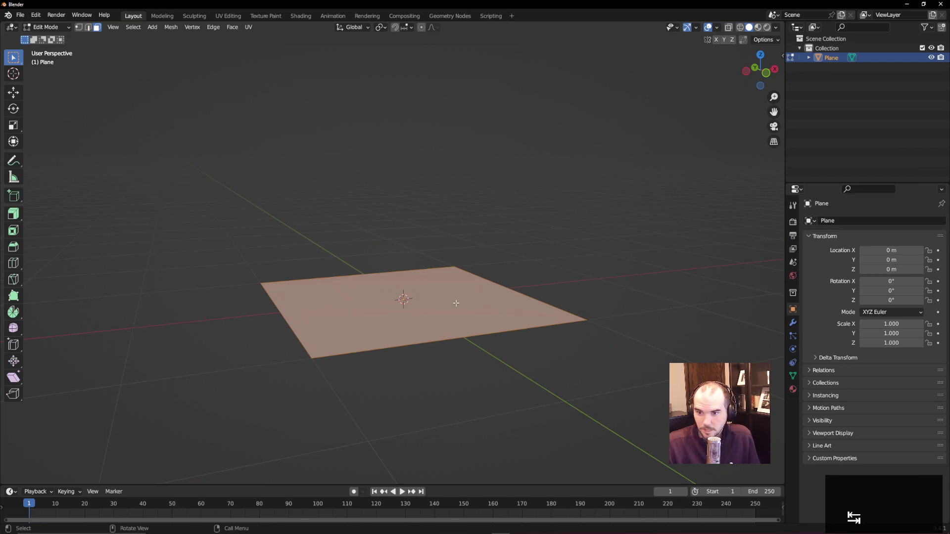
pyautogui.scroll(2, 455, 303)
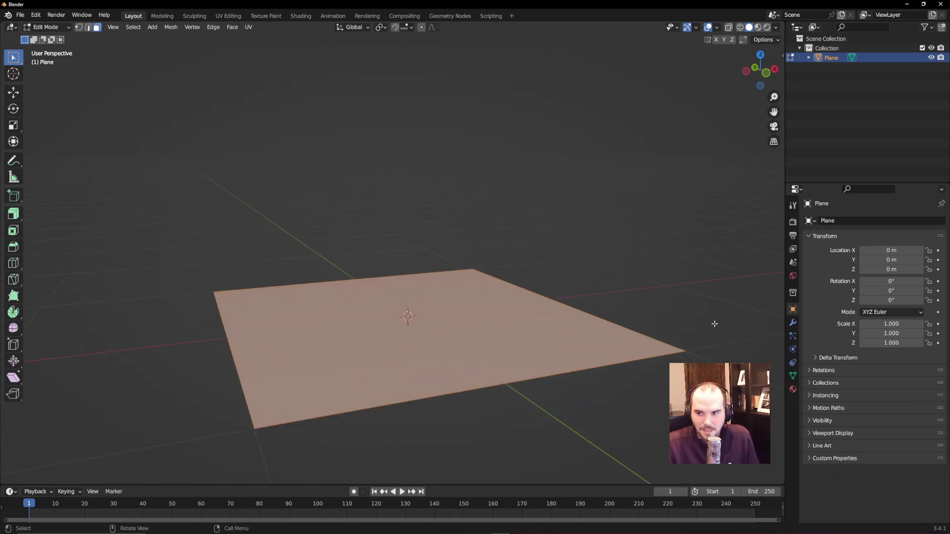
pyautogui.press('1')
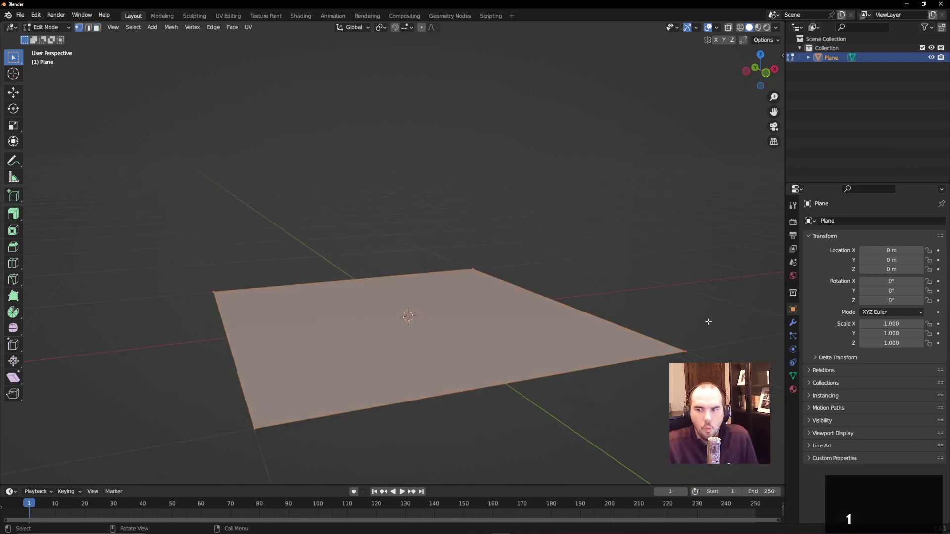
pyautogui.click(688, 352)
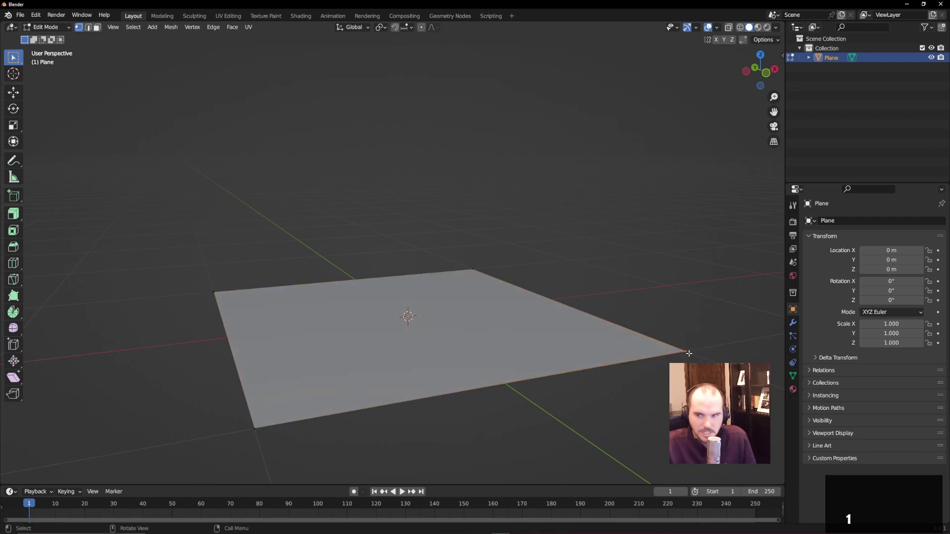
pyautogui.press('g')
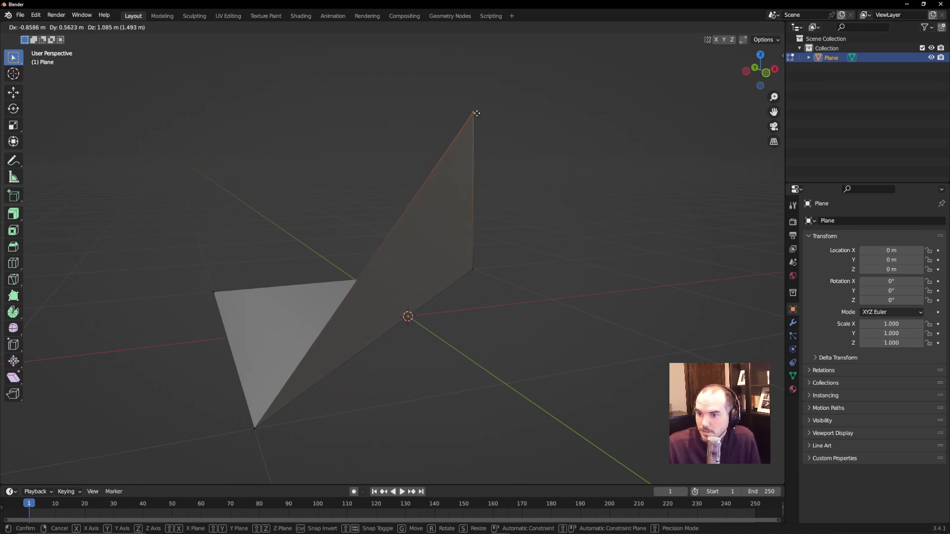
pyautogui.click(478, 112)
# - Examine the bent plane from several angles, then change to face selection and select its single face
pyautogui.moveTo(481, 220); pyautogui.dragTo(483, 242, button='middle')
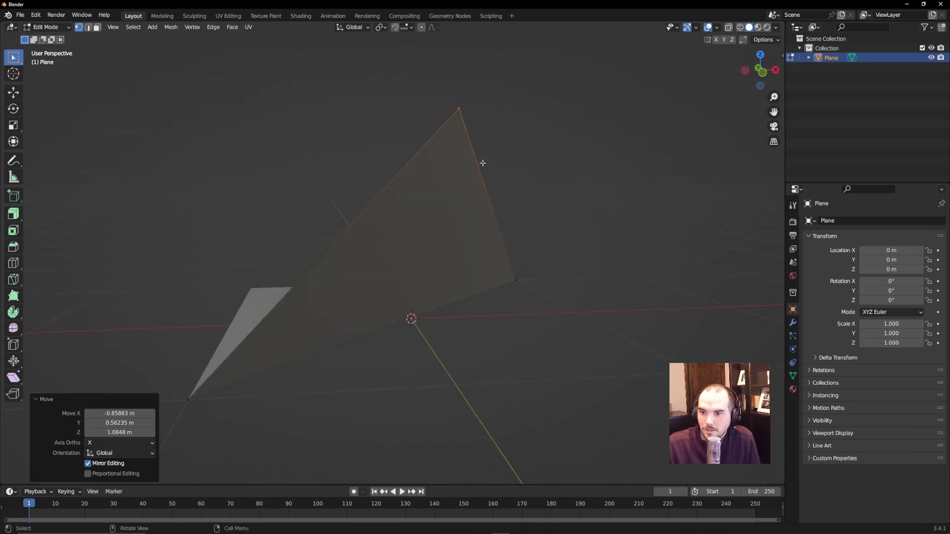
pyautogui.moveTo(431, 176); pyautogui.dragTo(401, 272, button='middle')
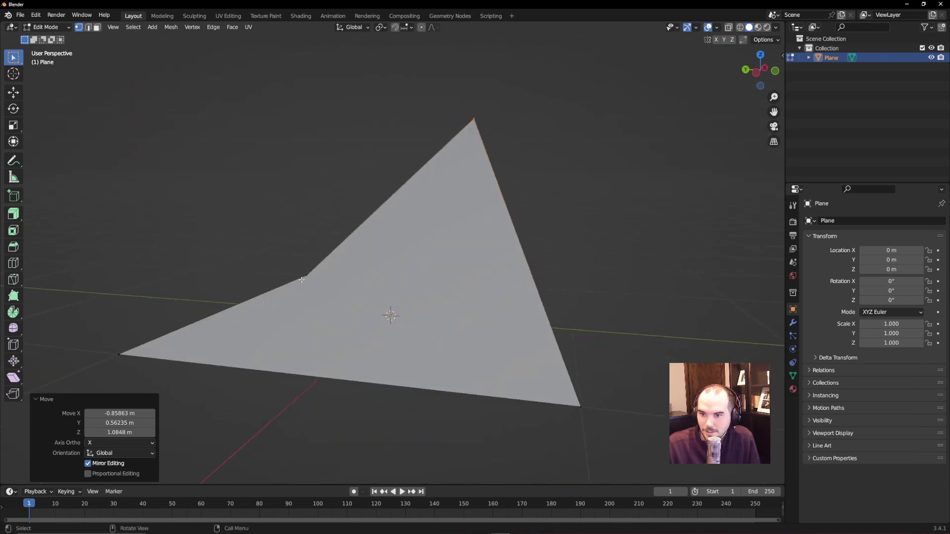
pyautogui.moveTo(549, 318); pyautogui.dragTo(509, 306, button='middle')
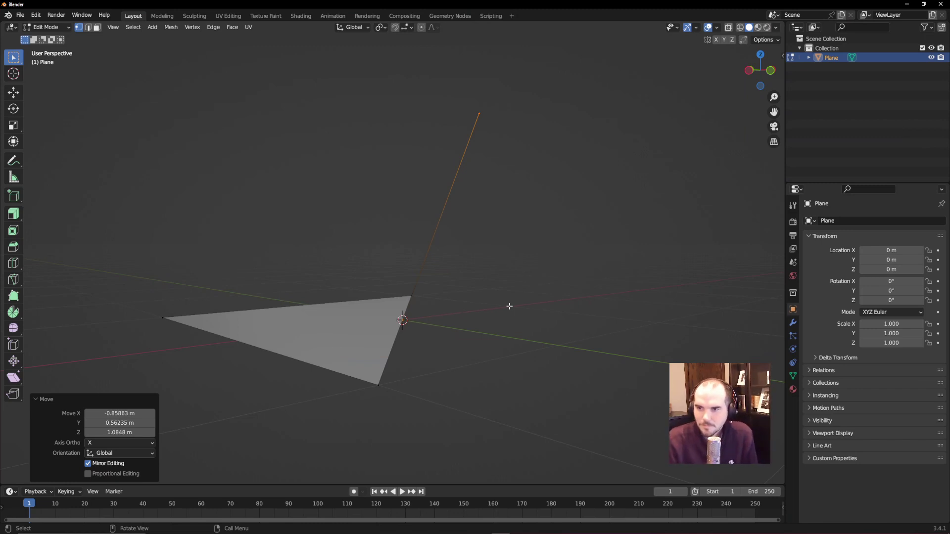
pyautogui.moveTo(491, 291); pyautogui.dragTo(440, 280, button='middle')
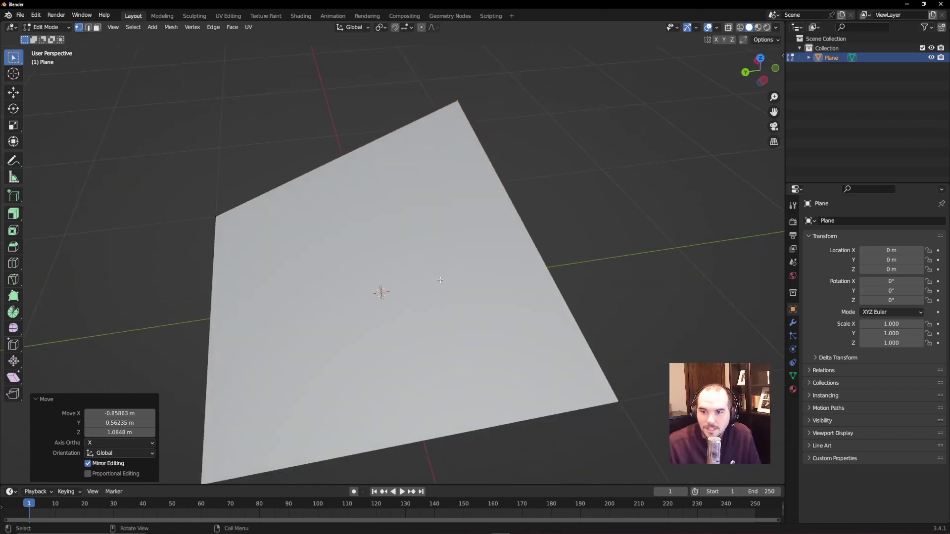
pyautogui.click(97, 27)
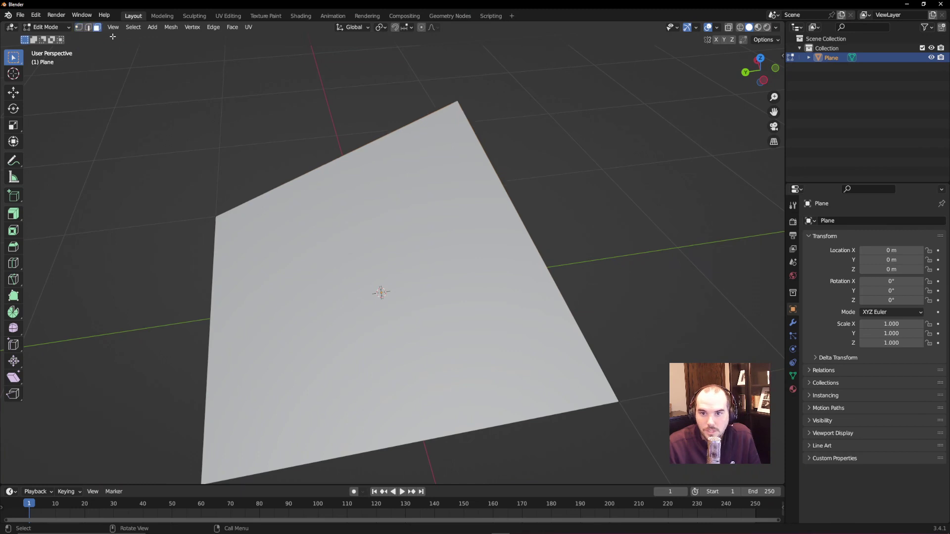
pyautogui.click(372, 206)
pyautogui.moveTo(443, 295); pyautogui.dragTo(517, 286, button='middle')
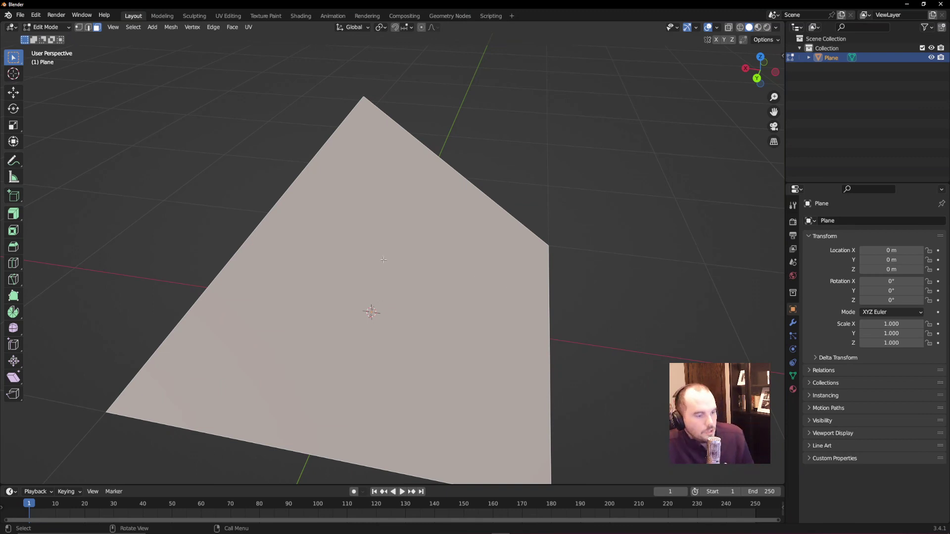
# - Switch to Paint and undo the diagonal line and the rectangle
pyautogui.hotkey('alt', 'Tab')
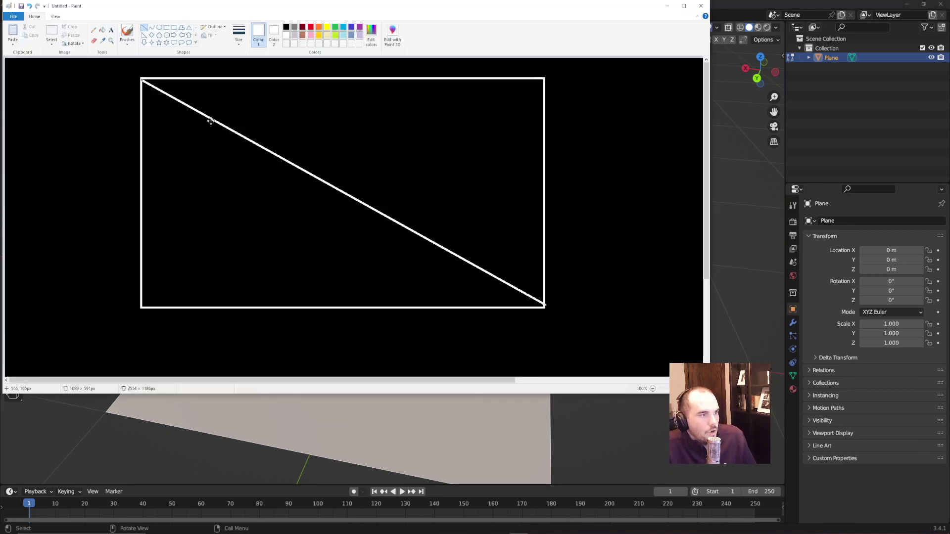
pyautogui.scroll(-2, 208, 121)
pyautogui.scroll(2, 276, 148)
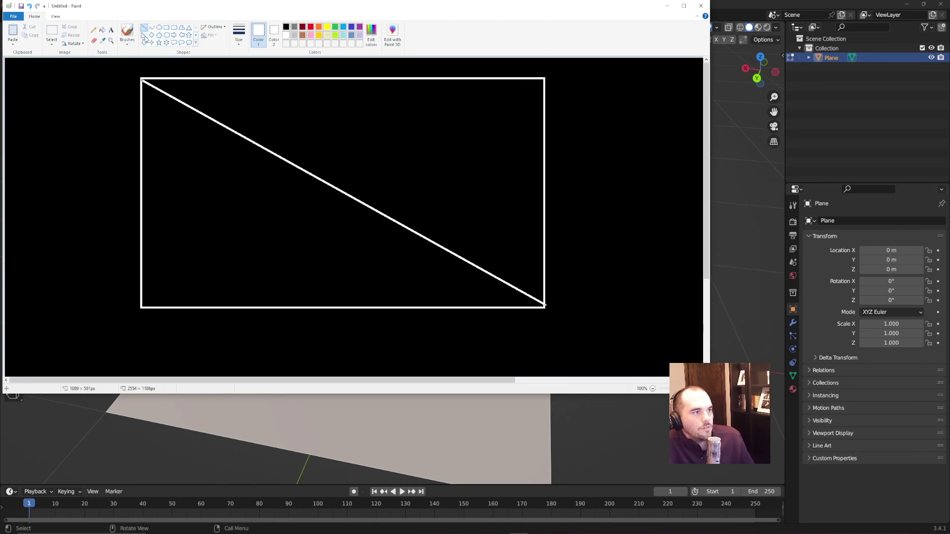
pyautogui.hotkey('ctrl', 'z')
pyautogui.hotkey('ctrl', 'z')
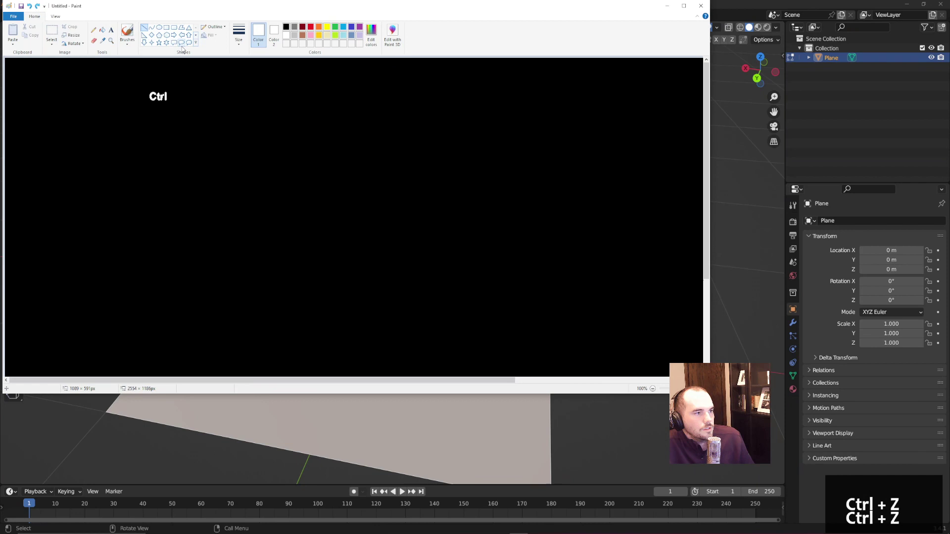
# - Draw a white pentagon about 646 × 616 px and divide it into three triangles with lines joining its top and bottom corners
pyautogui.click(159, 35)
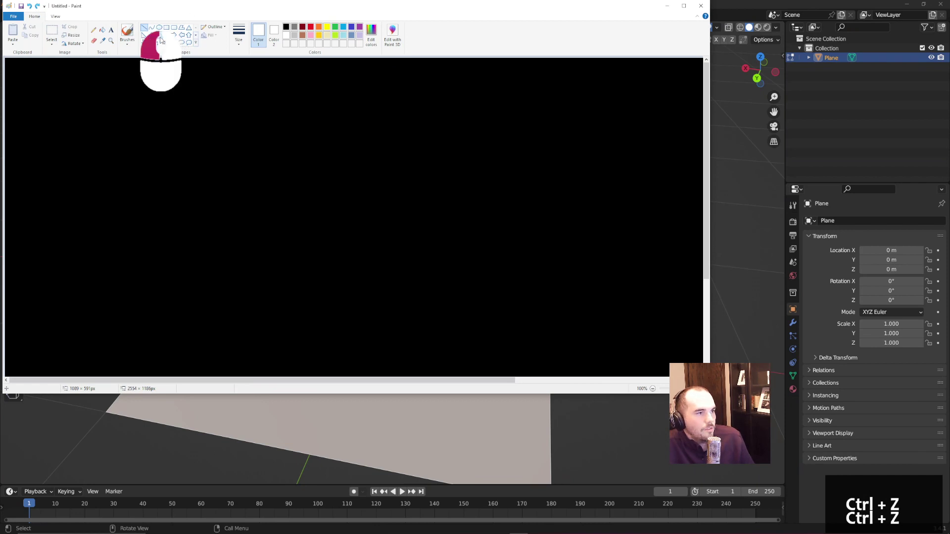
pyautogui.scroll(-5, 278, 151)
pyautogui.moveTo(244, 98)
pyautogui.mouseDown()
pyautogui.moveTo(418, 248)
pyautogui.moveTo(483, 331)
pyautogui.mouseUp()
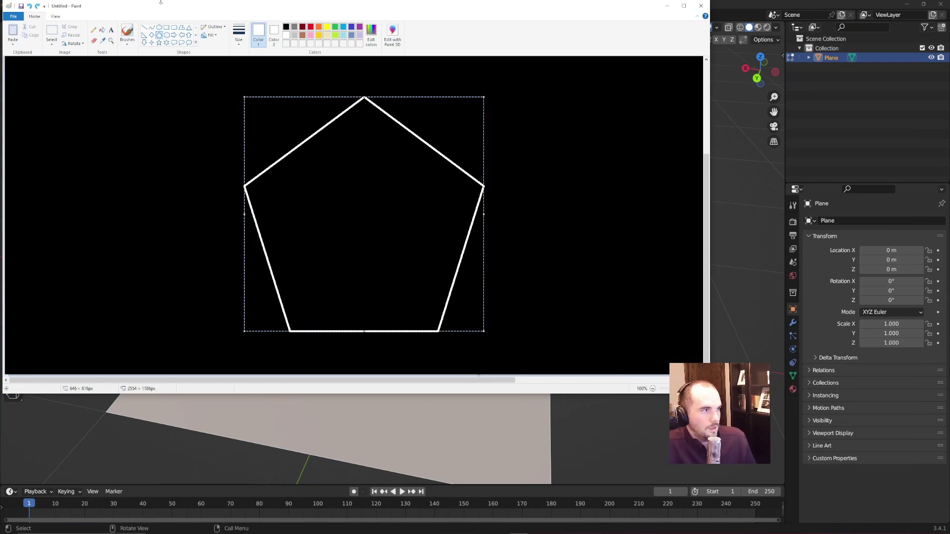
pyautogui.click(146, 30)
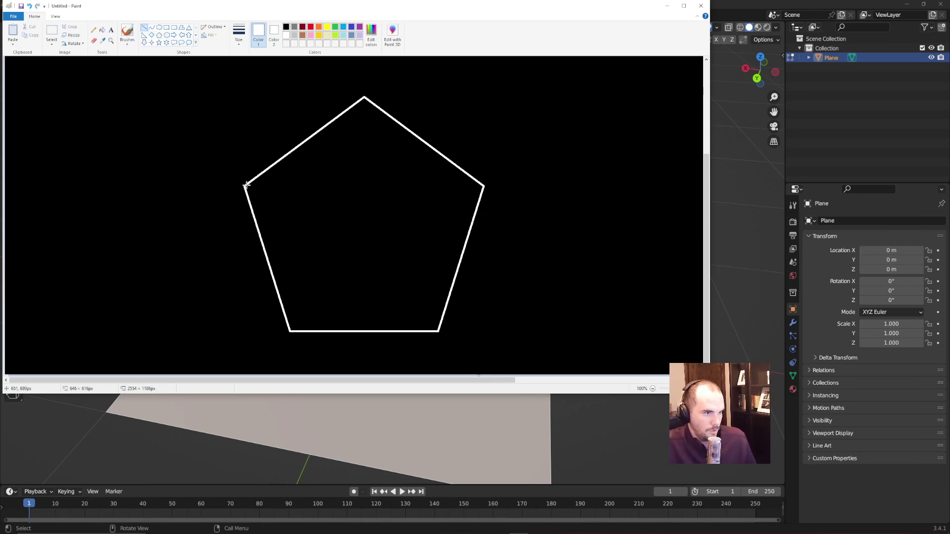
pyautogui.moveTo(367, 99)
pyautogui.mouseDown()
pyautogui.moveTo(290, 331)
pyautogui.moveTo(364, 99)
pyautogui.moveTo(384, 250)
pyautogui.moveTo(365, 92)
pyautogui.mouseUp()
pyautogui.moveTo(439, 331); pyautogui.dragTo(364, 98)
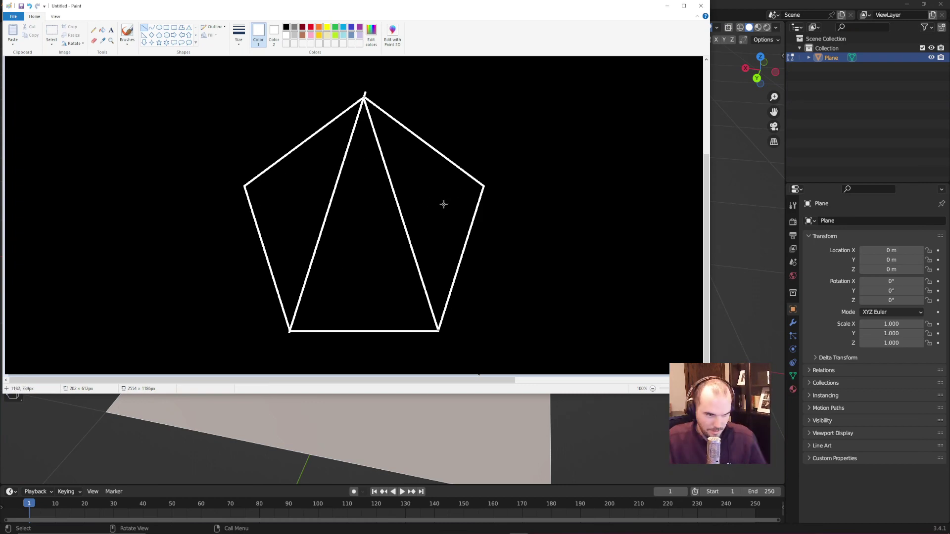
# - Undo the two dividing lines and the pentagon
pyautogui.hotkey('ctrl', 'z')
pyautogui.hotkey('ctrl', 'z')
pyautogui.hotkey('ctrl', 'z')
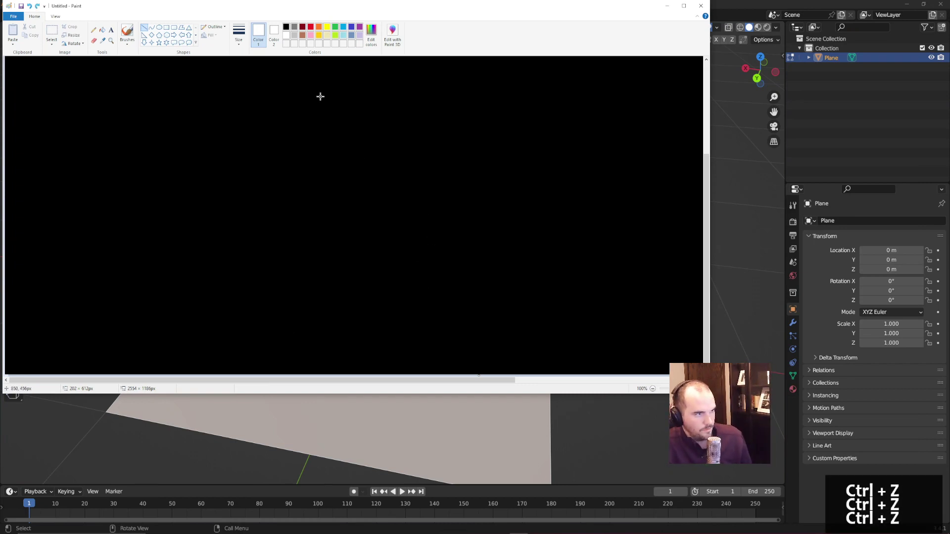
# - Draw a white hexagon about 611 × 675 px and divide it into four triangles with three lines from its top corner
pyautogui.click(170, 36)
pyautogui.moveTo(188, 94); pyautogui.dragTo(415, 352)
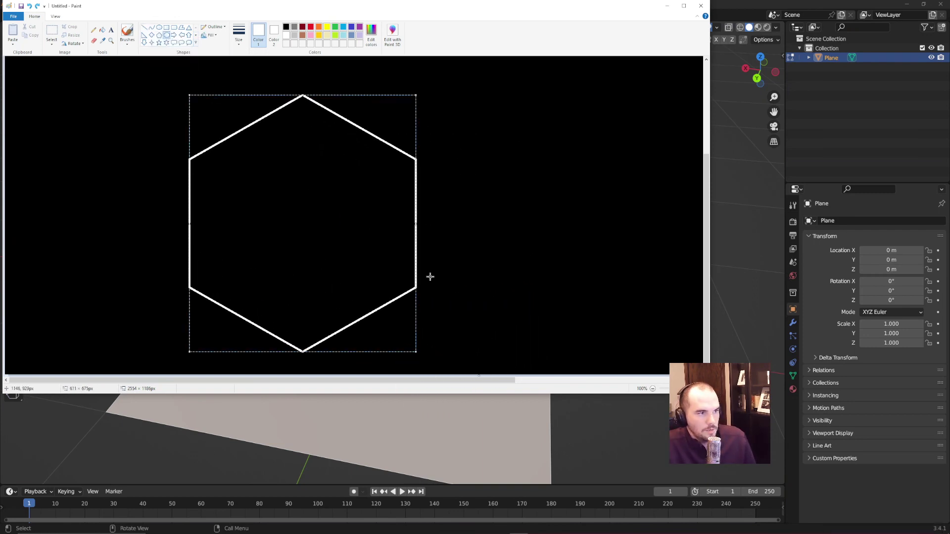
pyautogui.click(147, 28)
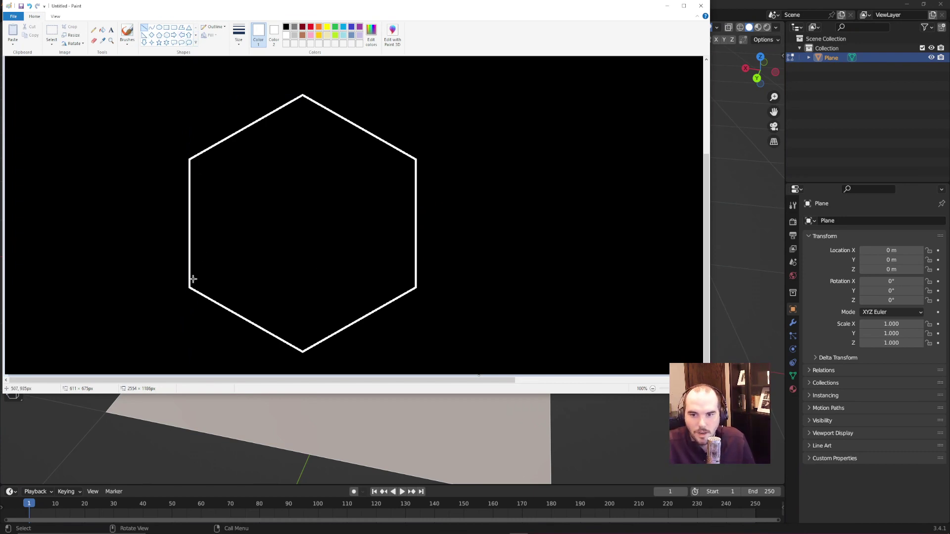
pyautogui.moveTo(190, 286); pyautogui.dragTo(301, 97)
pyautogui.moveTo(302, 352); pyautogui.dragTo(302, 95)
pyautogui.moveTo(416, 288); pyautogui.dragTo(303, 96)
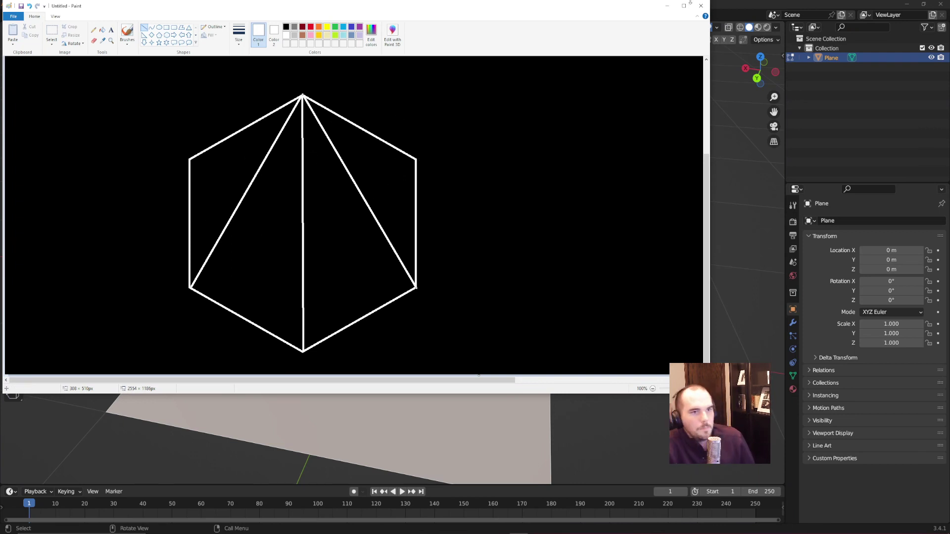
# - Close Paint without saving the drawing and return to the bent plane in Blender, leaving its face undeleted
pyautogui.click(707, 7)
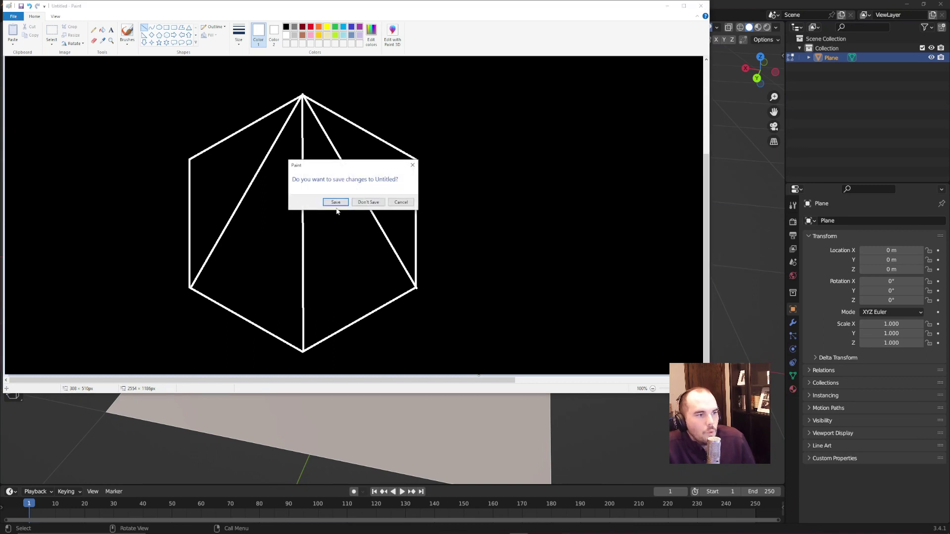
pyautogui.click(358, 202)
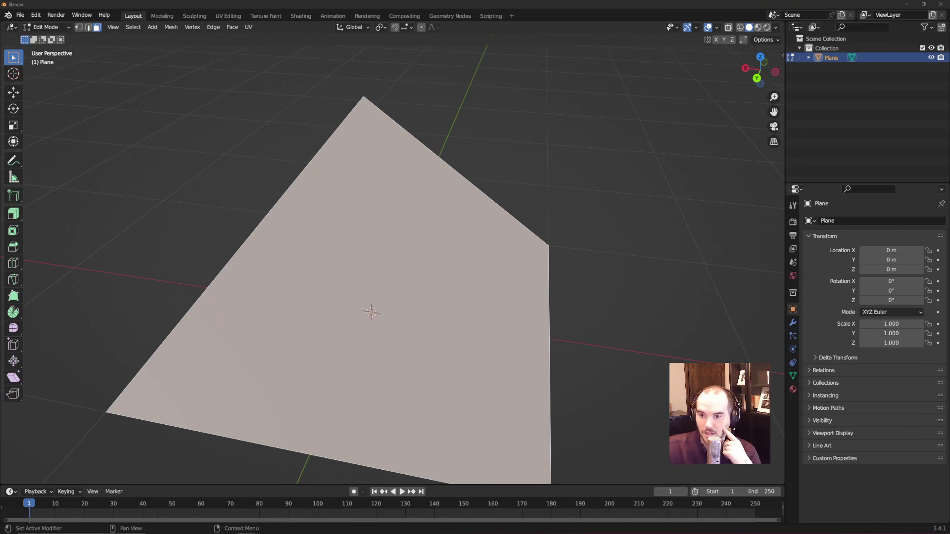
pyautogui.press('Delete')
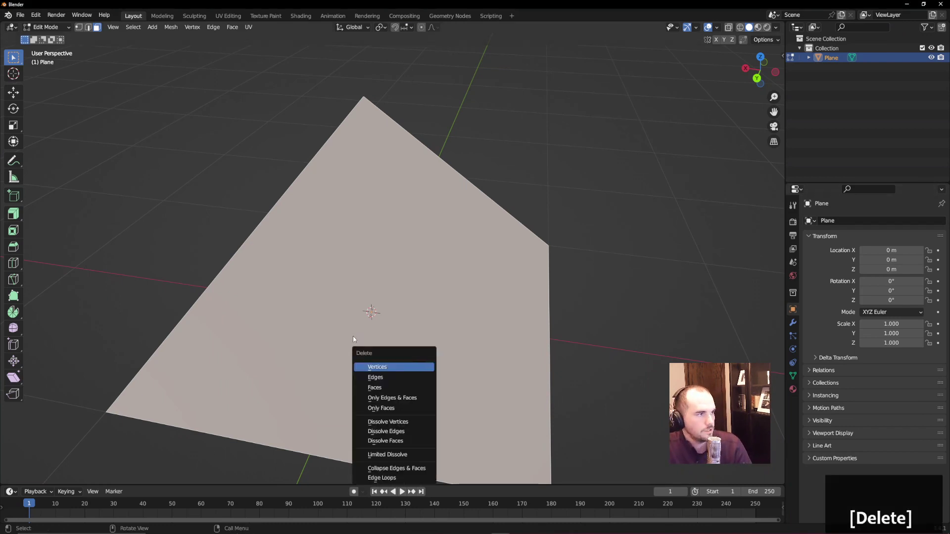
pyautogui.press('Escape')
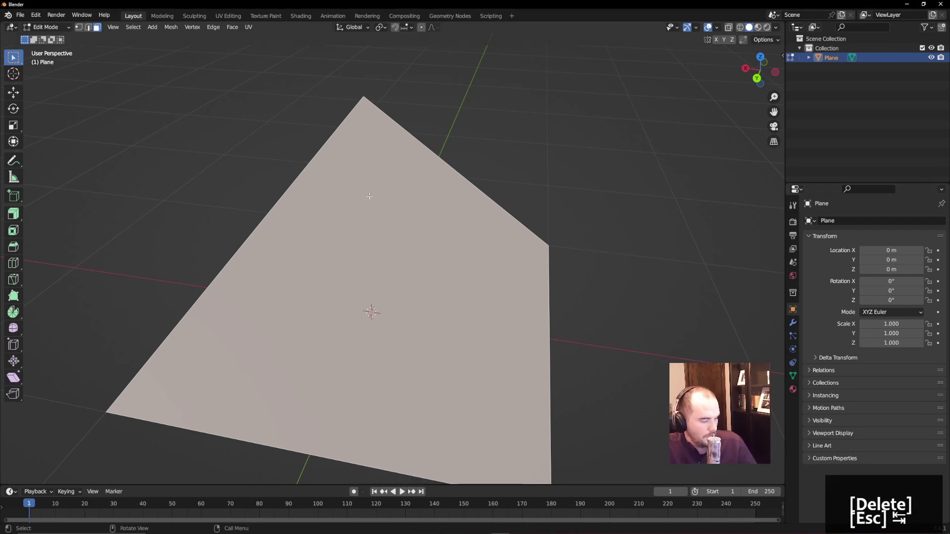
# - Leave Edit Mode and delete the bent plane from the scene
pyautogui.press('Tab')
pyautogui.press('Delete')
pyautogui.moveTo(405, 186); pyautogui.dragTo(384, 204, button='middle')
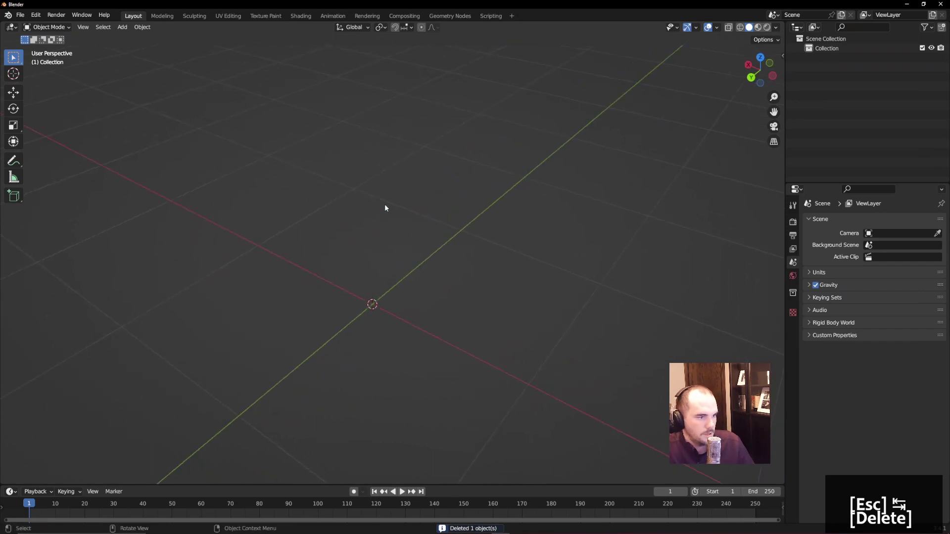
# - Add a 32-vertex cylinder with a 1 m radius and 2 m depth, using N-Gon as the cap fill type
pyautogui.hotkey('shift', 'a')
pyautogui.moveTo(375, 221)
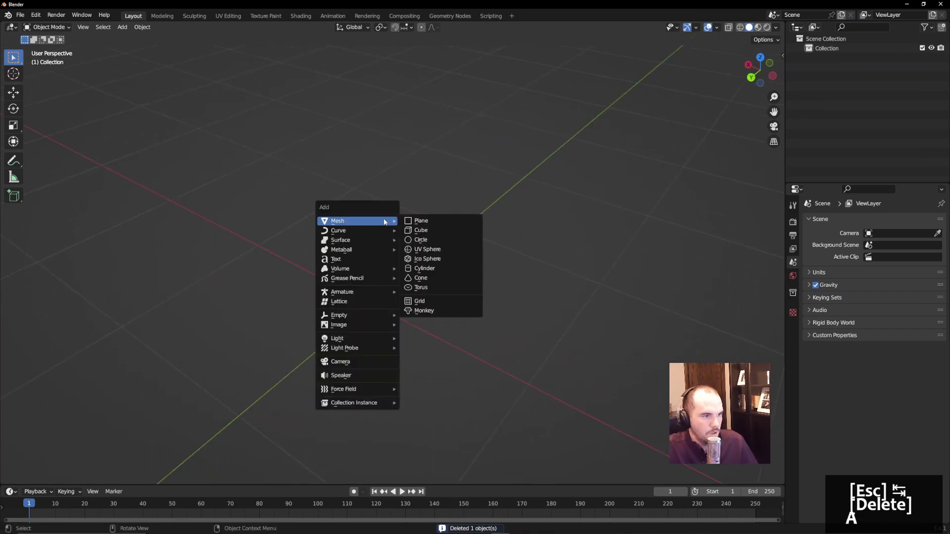
pyautogui.click(432, 270)
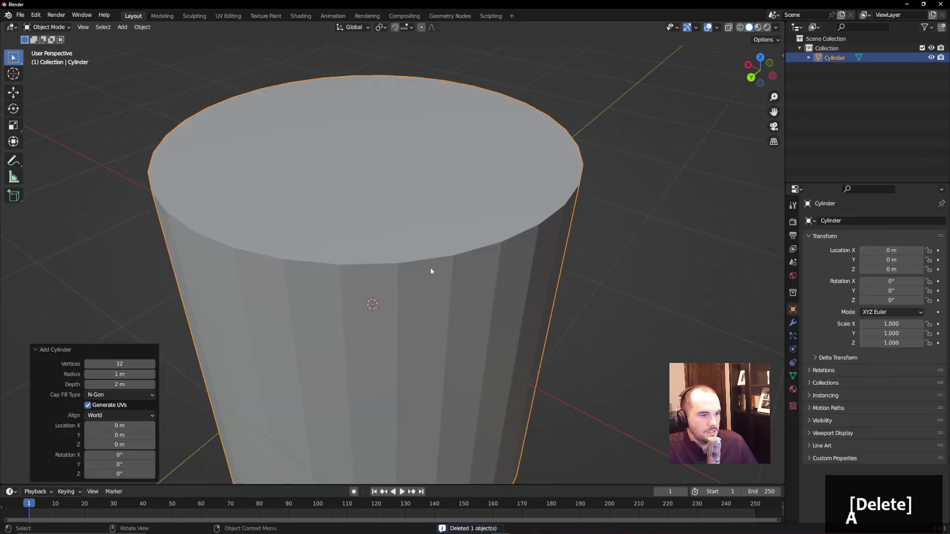
pyautogui.click(35, 349)
pyautogui.click(35, 476)
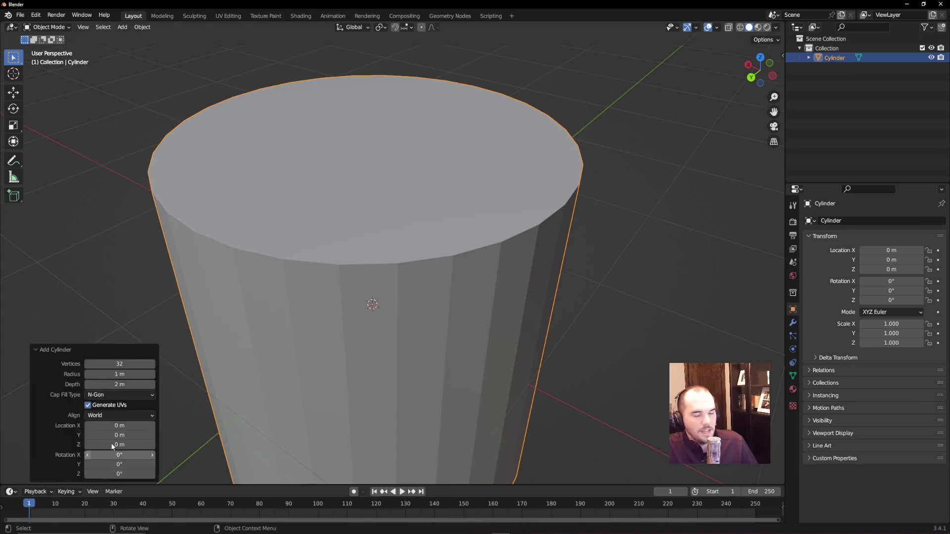
pyautogui.click(119, 394)
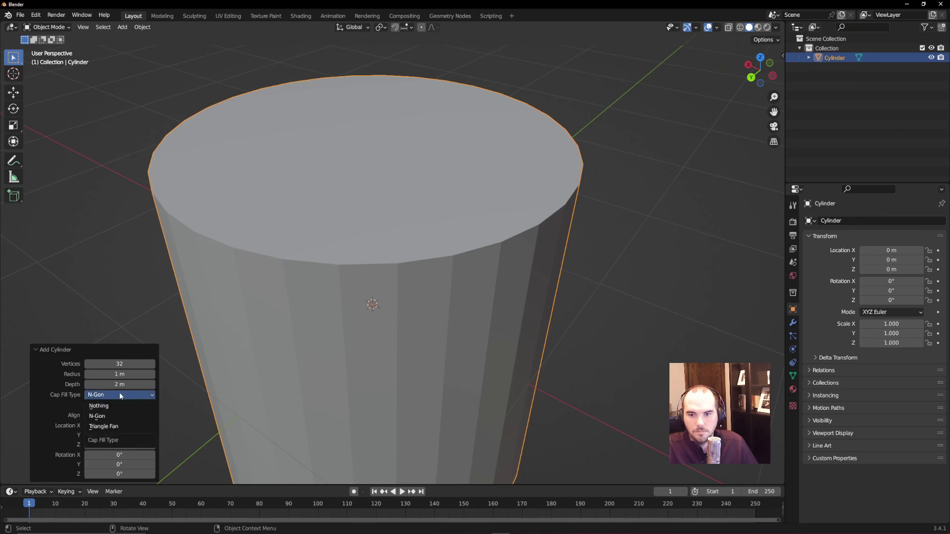
pyautogui.click(123, 418)
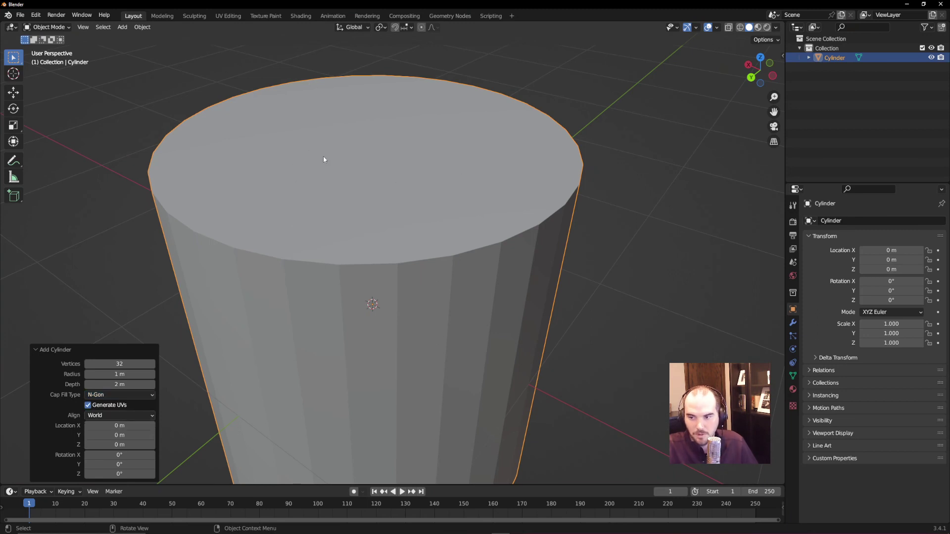
# - In Edit Mode, inset the cylinder's top n-gon face by about 0.133 m
pyautogui.press('Tab')
pyautogui.moveTo(388, 183); pyautogui.dragTo(398, 203, button='middle')
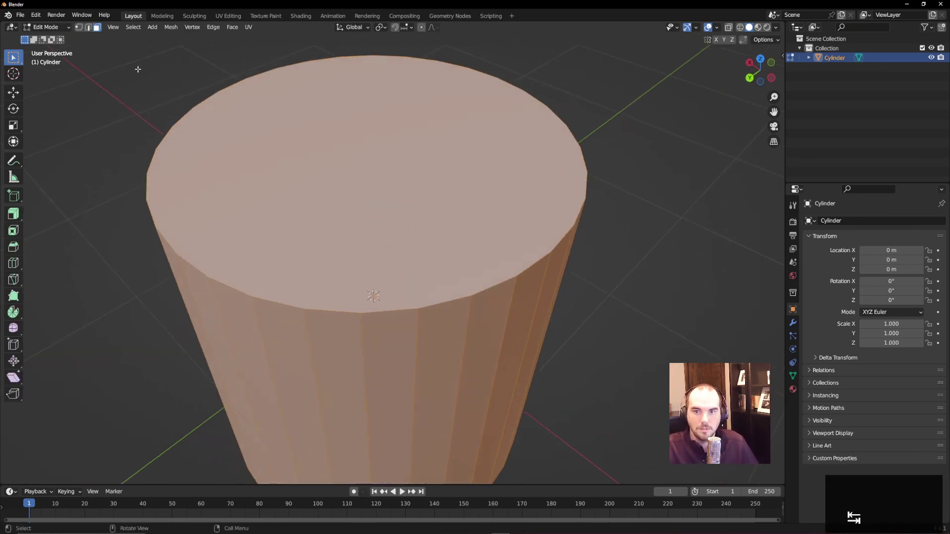
pyautogui.hotkey('alt', 'a')
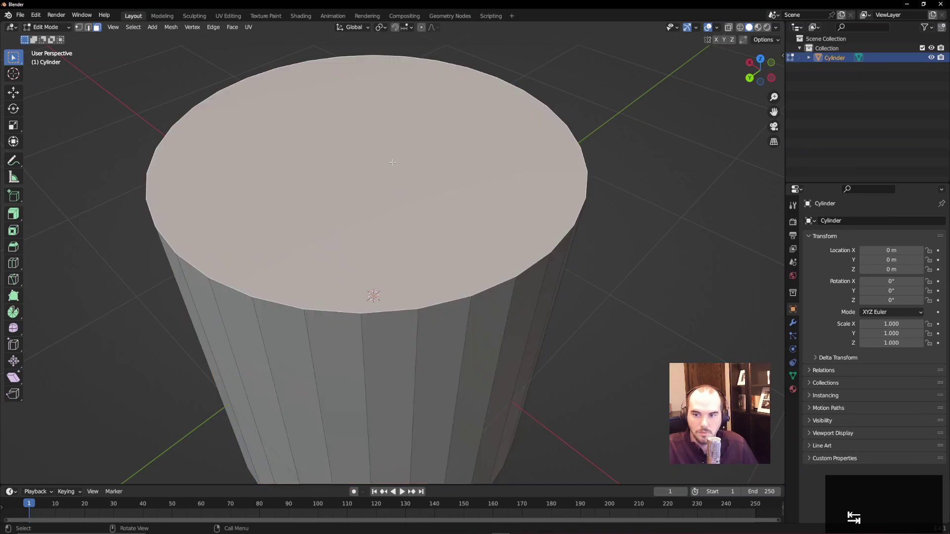
pyautogui.click(454, 181)
pyautogui.press('i')
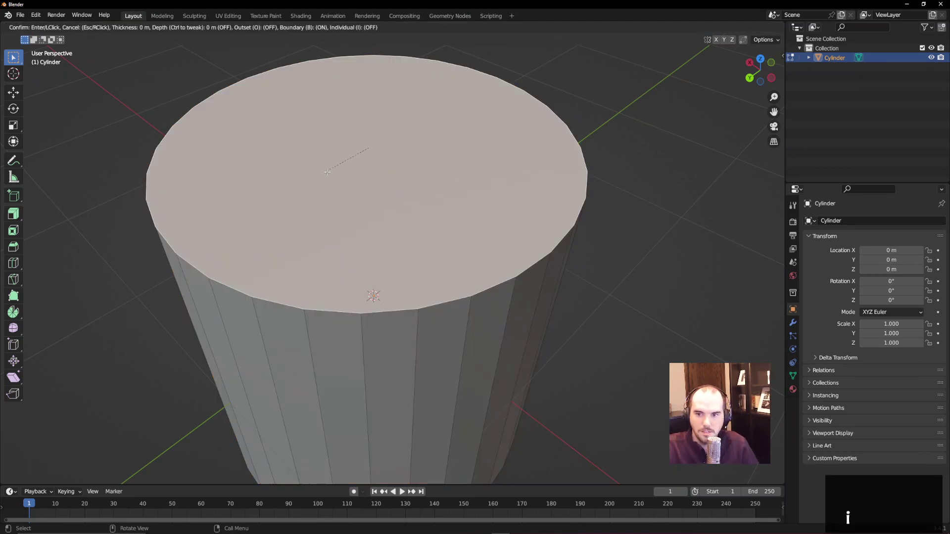
pyautogui.click(370, 148)
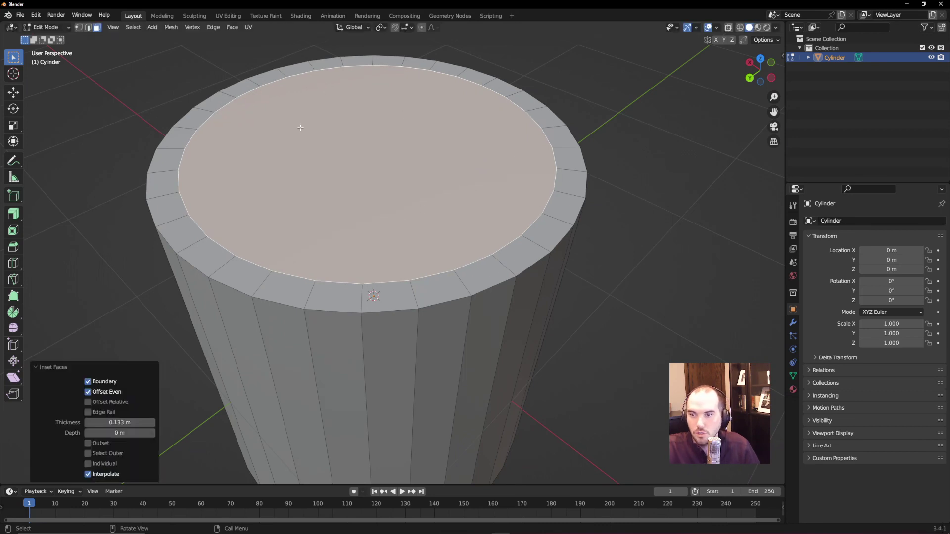
# - Undo the inset and the preceding operations back to an empty scene
pyautogui.moveTo(388, 184); pyautogui.dragTo(344, 248, button='middle')
pyautogui.hotkey('ctrl', 'z')
pyautogui.hotkey('ctrl', 'z')
pyautogui.hotkey('ctrl', 'z')
# - Add a 32-vertex cylinder with its cap fill type set to Triangle Fan
pyautogui.hotkey('shift', 'a')
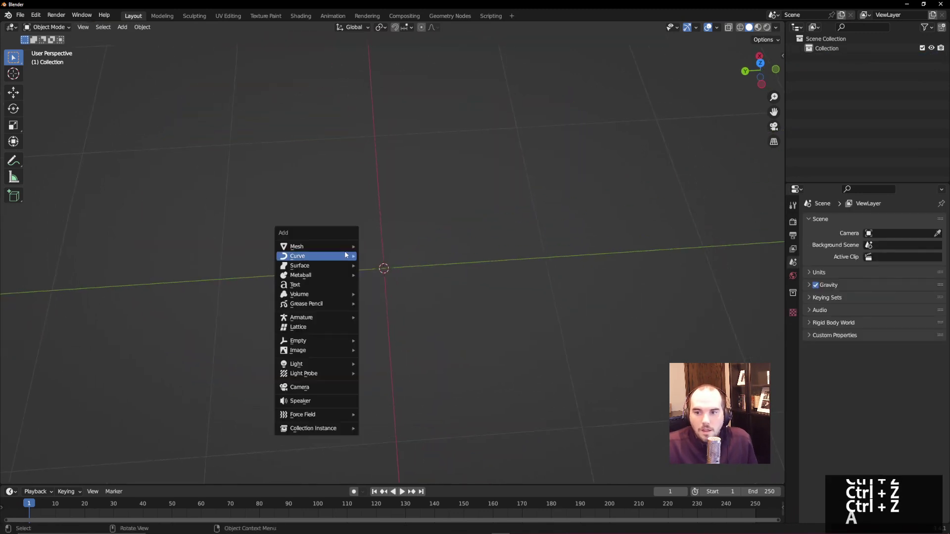
pyautogui.moveTo(345, 246)
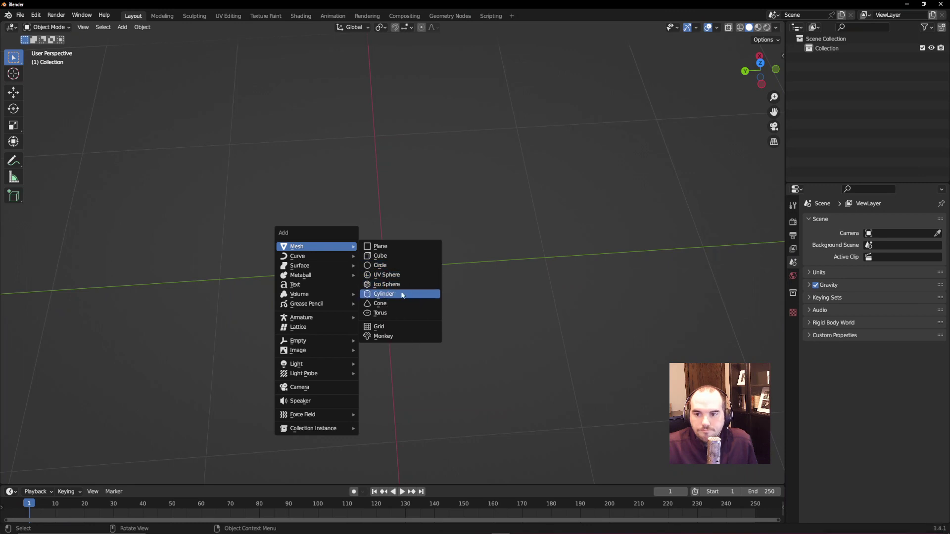
pyautogui.click(384, 294)
pyautogui.moveTo(240, 372); pyautogui.dragTo(242, 359, button='middle')
pyautogui.click(144, 394)
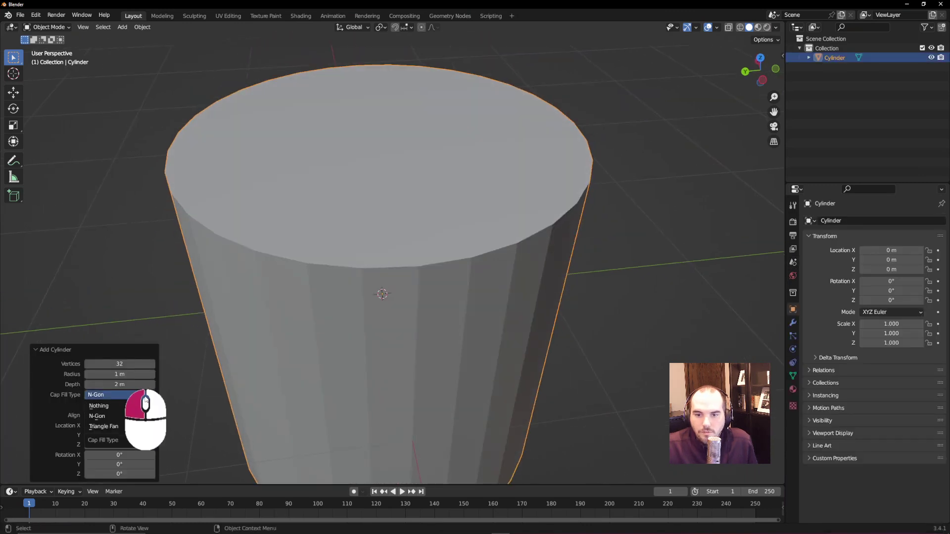
pyautogui.click(117, 424)
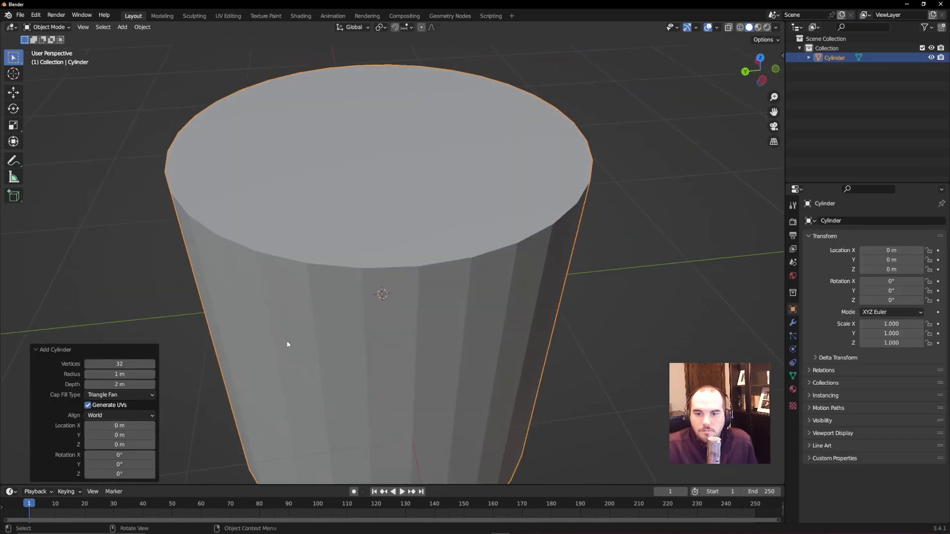
# - Examine the triangle fan on the cylinder's top cap in Edit Mode
pyautogui.press('Tab')
pyautogui.moveTo(287, 344); pyautogui.dragTo(327, 337, button='middle')
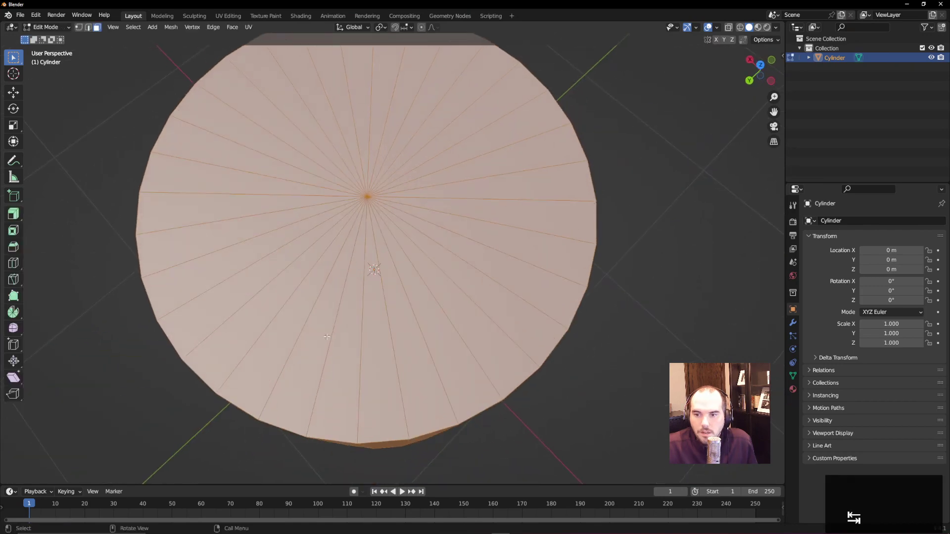
pyautogui.moveTo(372, 194); pyautogui.dragTo(462, 302, button='middle')
pyautogui.scroll(5, 349, 203)
pyautogui.scroll(-5, 468, 275)
pyautogui.scroll(-2, 469, 275)
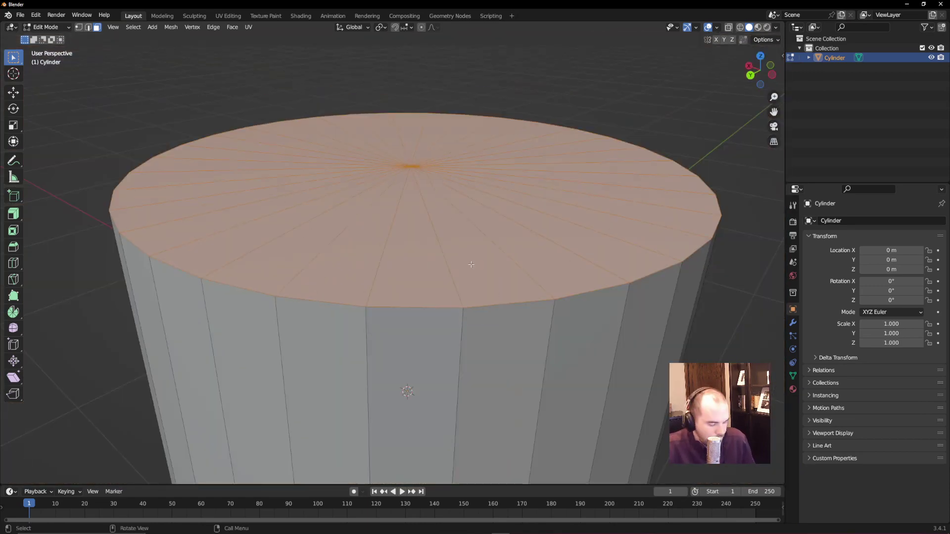
# - Delete the cylinder and add a 2 m Monkey mesh at the world origin
pyautogui.press('Tab')
pyautogui.press('Delete')
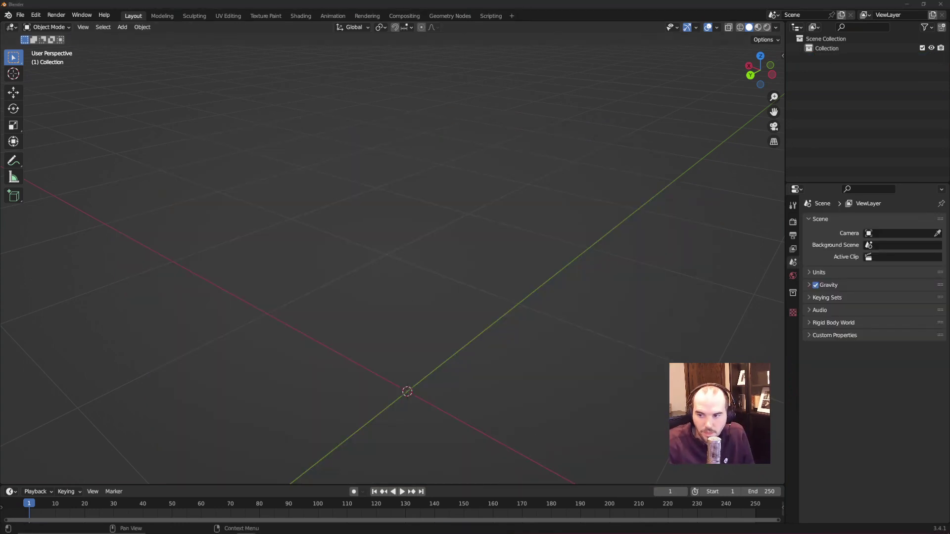
pyautogui.moveTo(538, 304); pyautogui.dragTo(504, 287, button='middle')
pyautogui.scroll(-3, 494, 304)
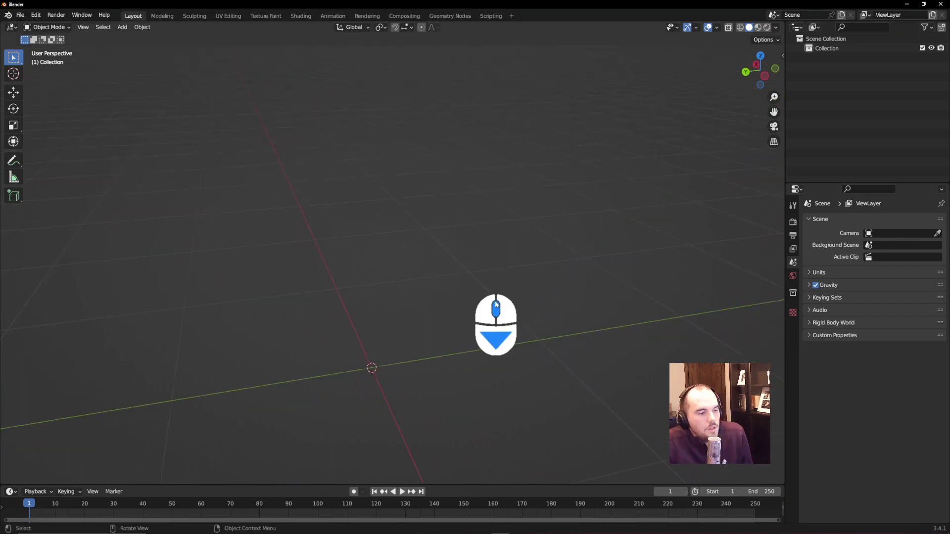
pyautogui.moveTo(453, 326); pyautogui.dragTo(482, 304, button='middle')
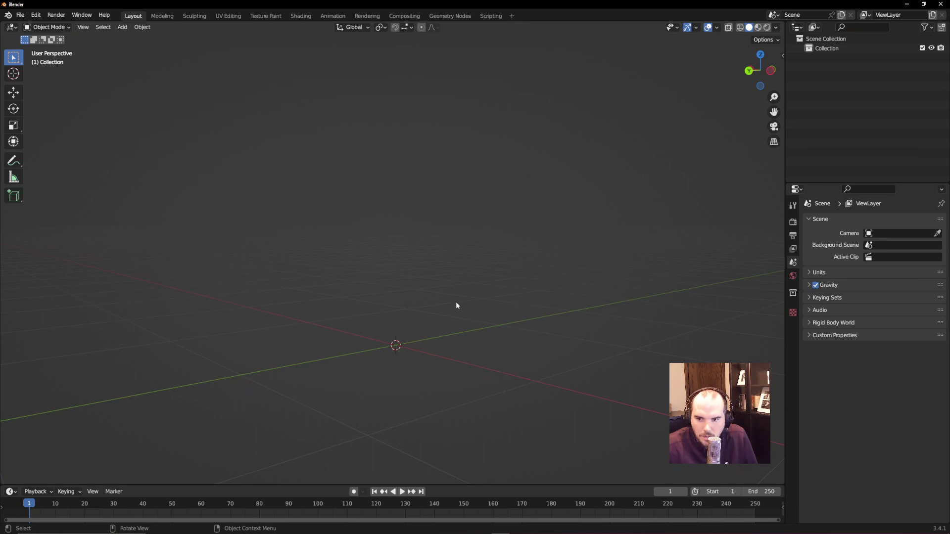
pyautogui.hotkey('shift', 'a')
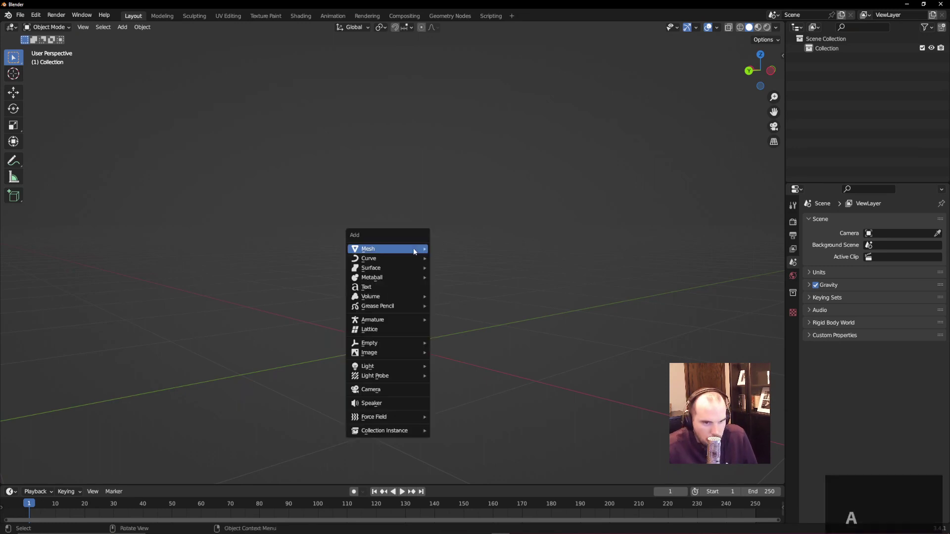
pyautogui.moveTo(413, 248)
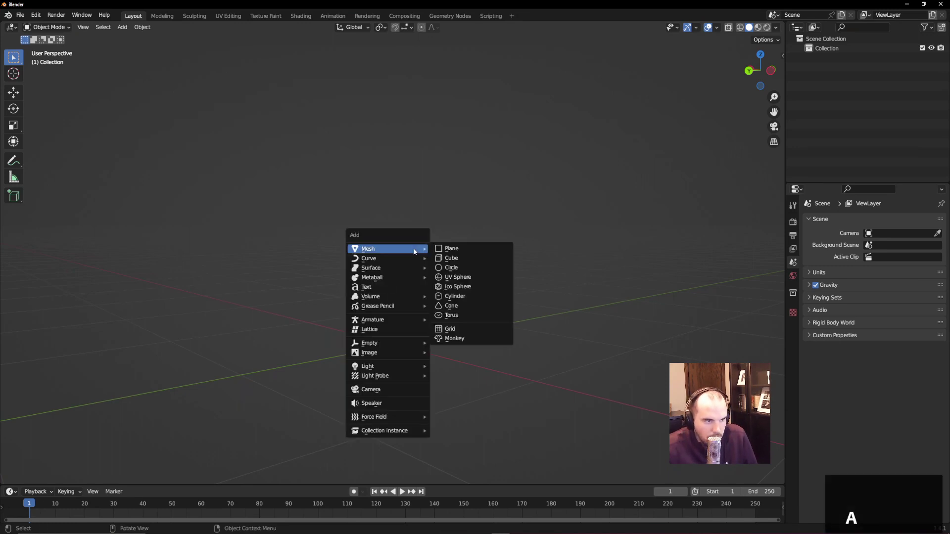
pyautogui.click(465, 339)
pyautogui.scroll(-3, 550, 335)
pyautogui.moveTo(485, 319); pyautogui.dragTo(373, 342, button='middle')
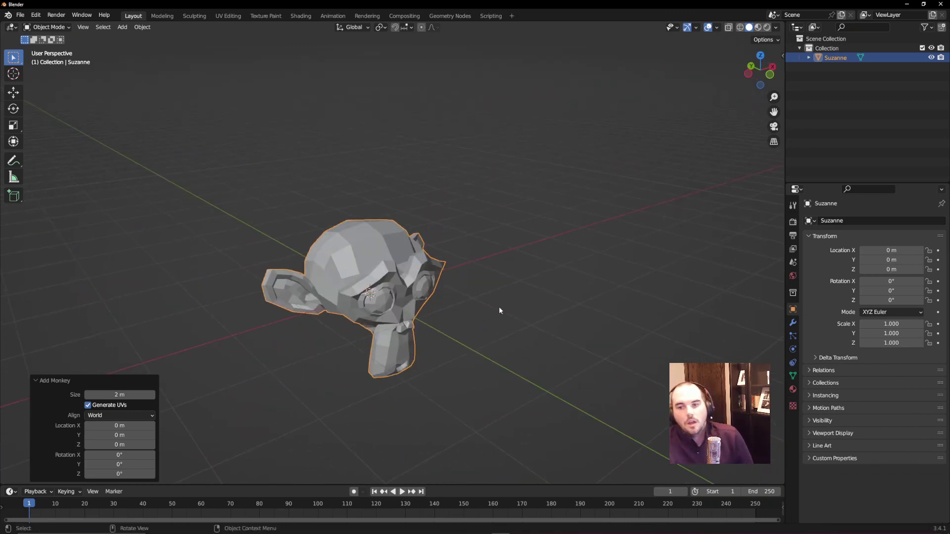
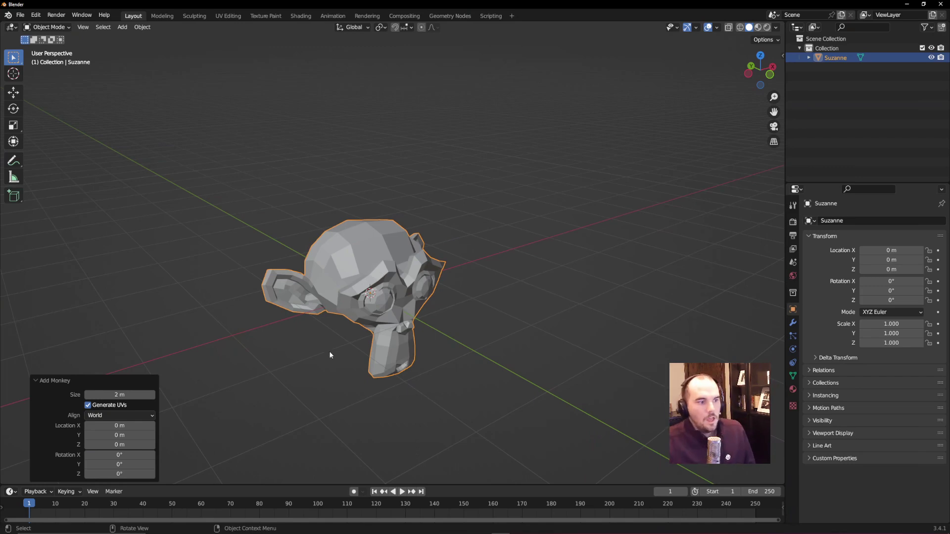
# - Move the whole monkey head in Object Mode about 1.29 m along X, and undo the move
pyautogui.moveTo(429, 307); pyautogui.dragTo(383, 312, button='middle')
pyautogui.scroll(3, 371, 337)
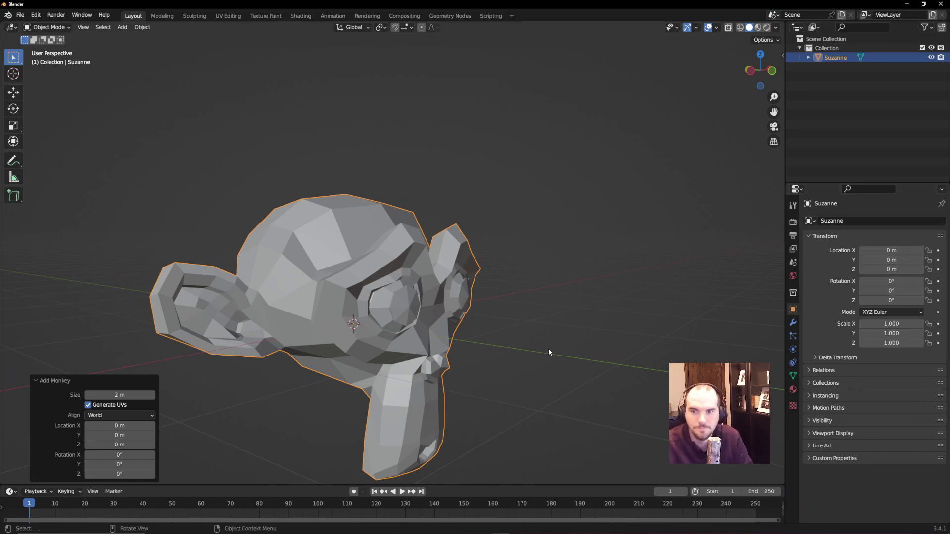
pyautogui.moveTo(548, 349); pyautogui.dragTo(454, 344, button='middle')
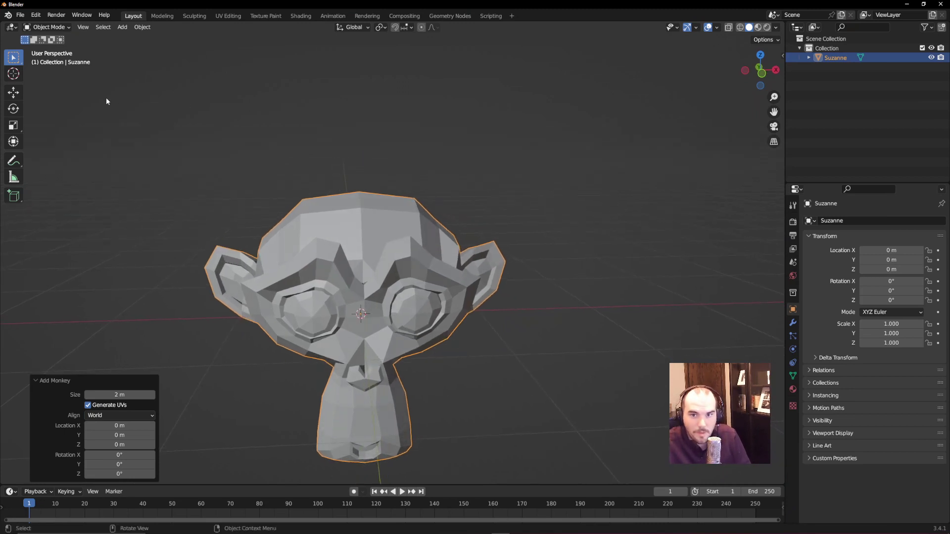
pyautogui.press('g')
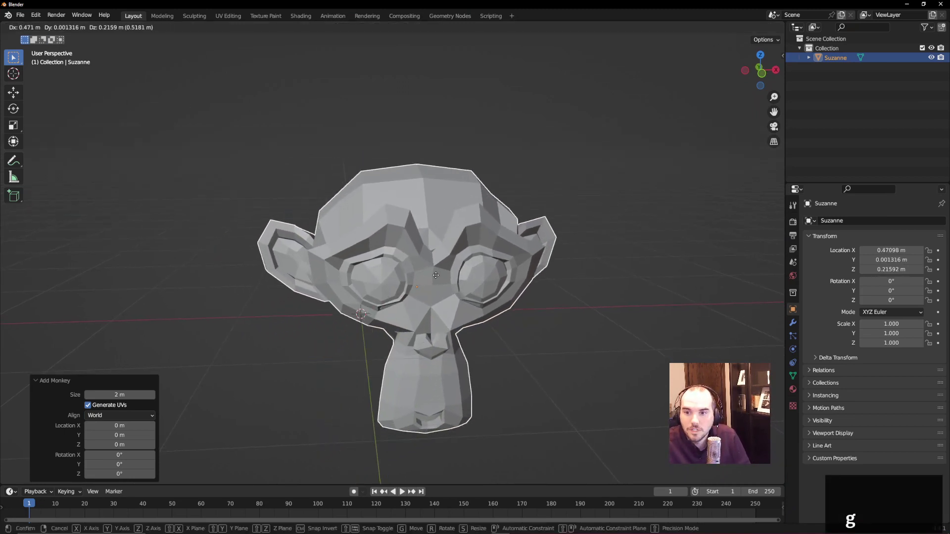
pyautogui.click(532, 301)
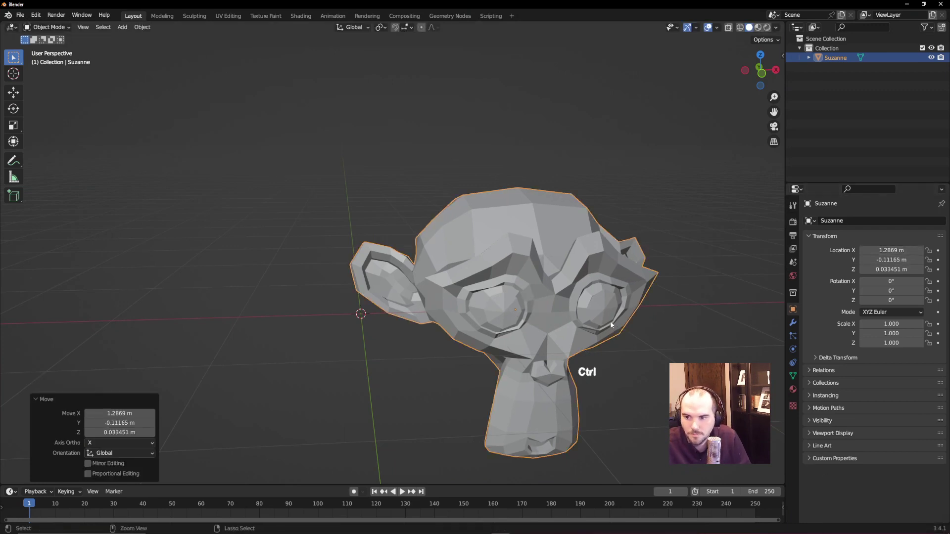
pyautogui.hotkey('ctrl', 'z')
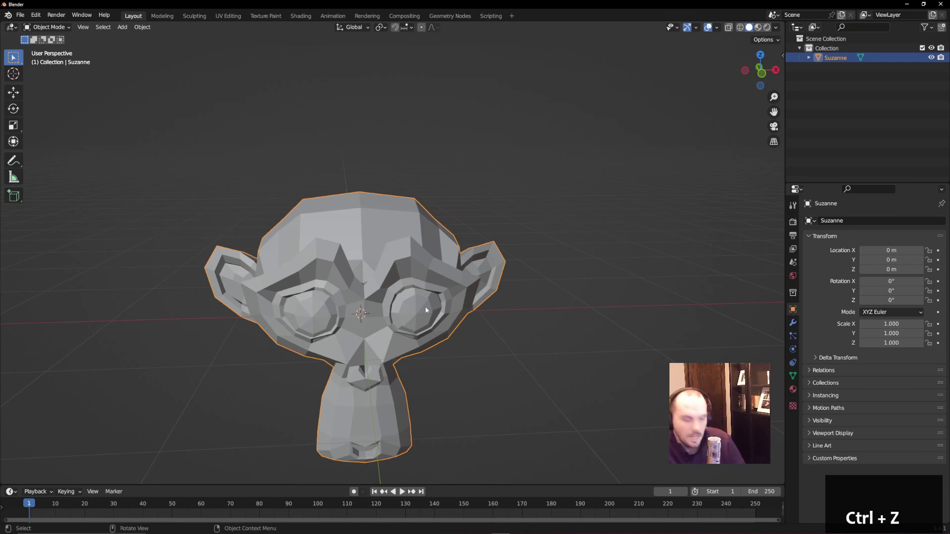
# - In Edit Mode, move the monkey's entire mesh upward and scale it uniformly by about 1.576
pyautogui.press('Tab')
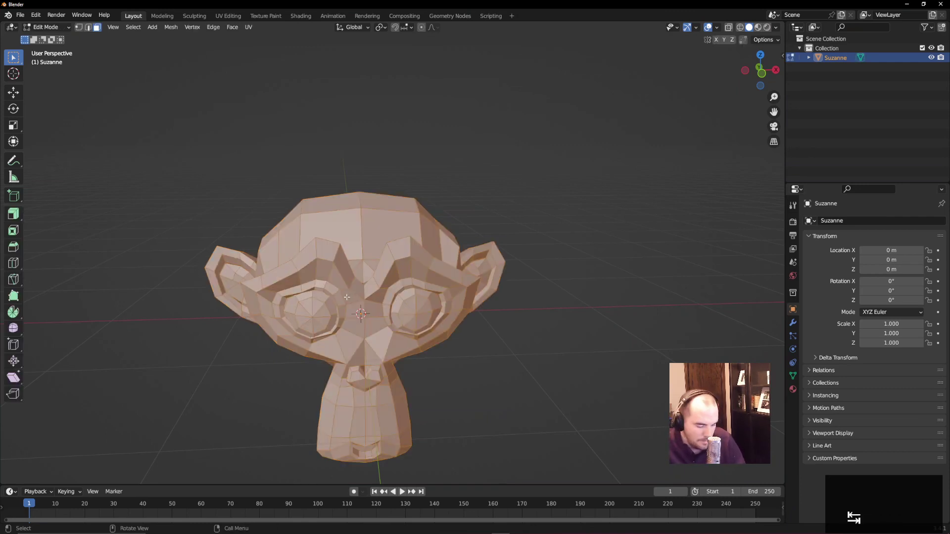
pyautogui.press('g')
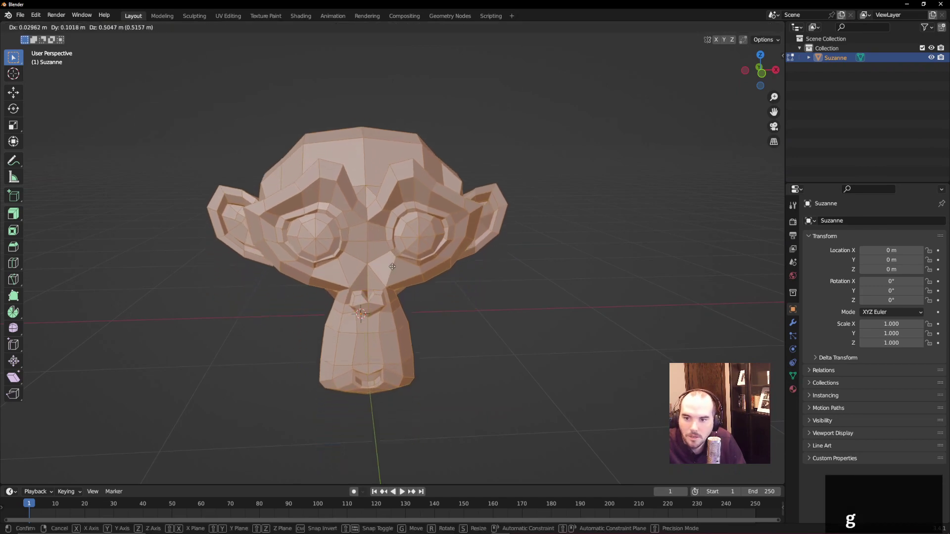
pyautogui.click(413, 282)
pyautogui.press('s')
pyautogui.click(465, 293)
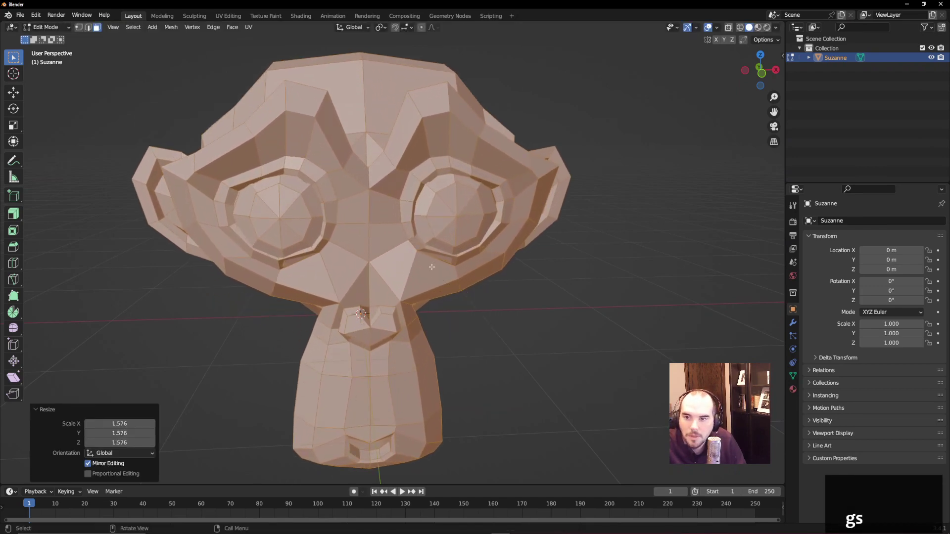
# - Select the face loop around one ear and move it about 0.73 m along X and 0.12 m along Y
pyautogui.keyDown('alt'); pyautogui.click(554, 212); pyautogui.keyUp('alt')
pyautogui.moveTo(572, 230); pyautogui.dragTo(572, 243, button='middle')
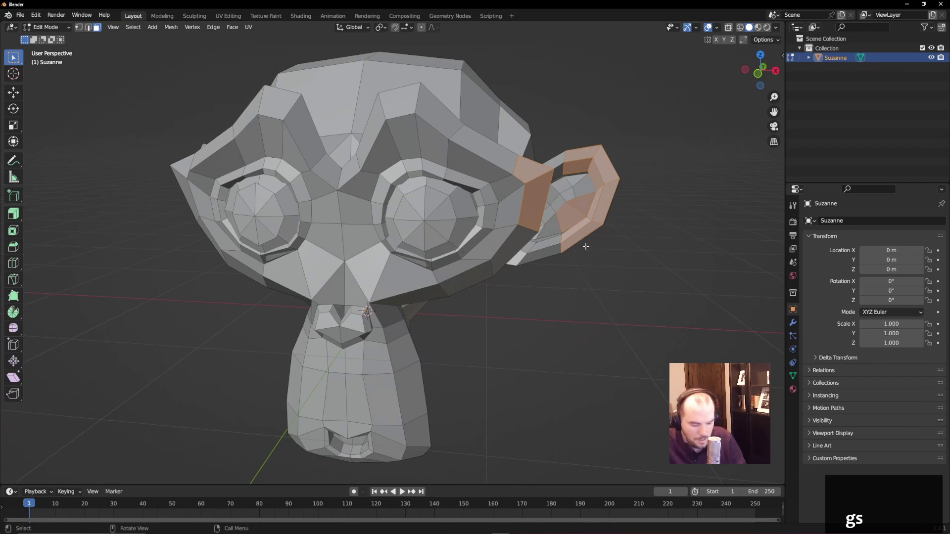
pyautogui.press('g')
pyautogui.click(661, 250)
pyautogui.moveTo(661, 250); pyautogui.dragTo(346, 149, button='middle')
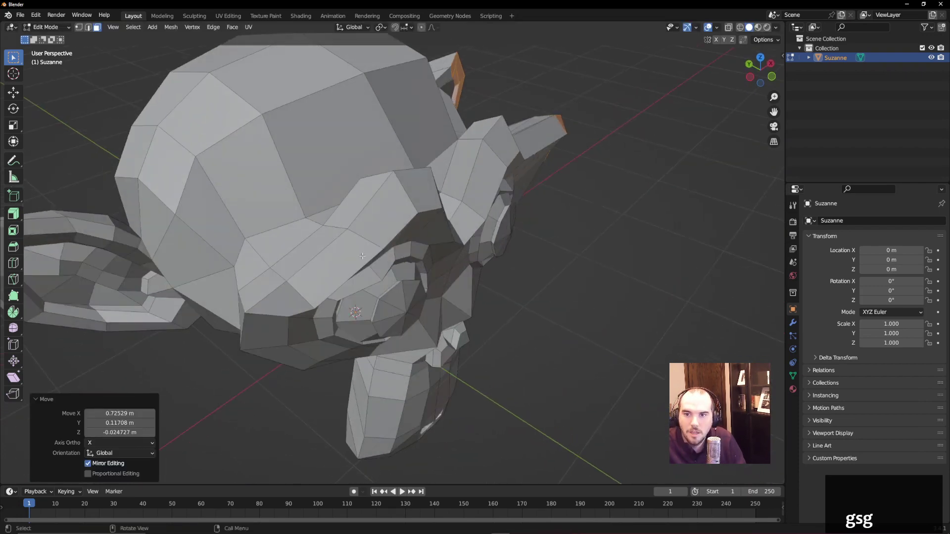
# - Extrude a single face on the monkey's forehead outward about 1.06 m along its normal
pyautogui.click(327, 111)
pyautogui.moveTo(326, 111); pyautogui.dragTo(631, 185, button='middle')
pyautogui.press('e')
pyautogui.click(593, 124)
pyautogui.scroll(-5, 613, 195)
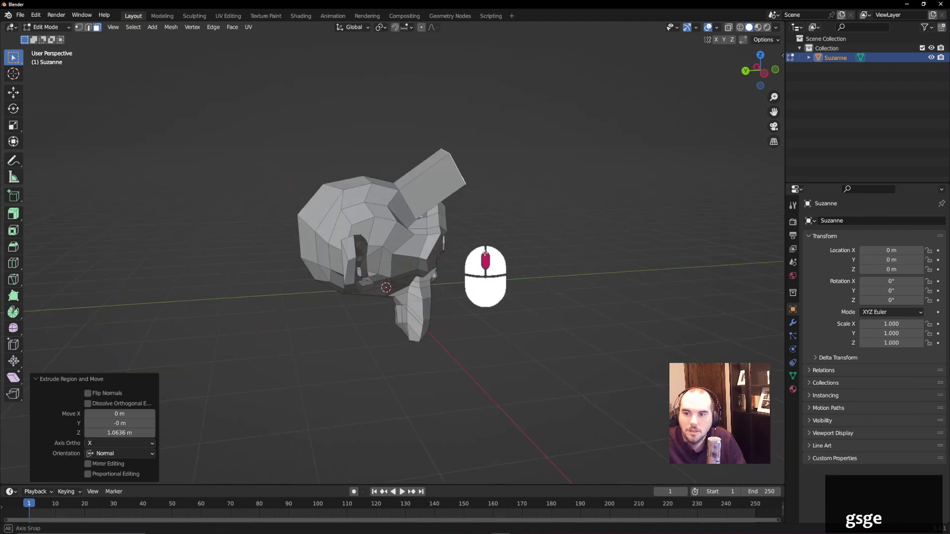
# - With X-ray on, select the monkey's jaw faces in front view, move them straight down along global Z, and return to Object Mode
pyautogui.hotkey('alt', 'z')
pyautogui.moveTo(579, 170); pyautogui.dragTo(597, 162, button='middle')
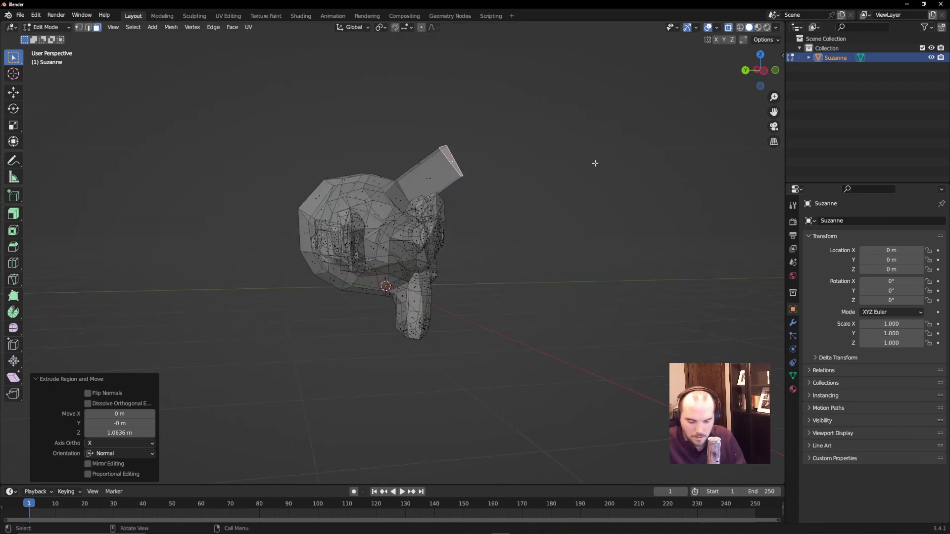
pyautogui.press('KP_1')
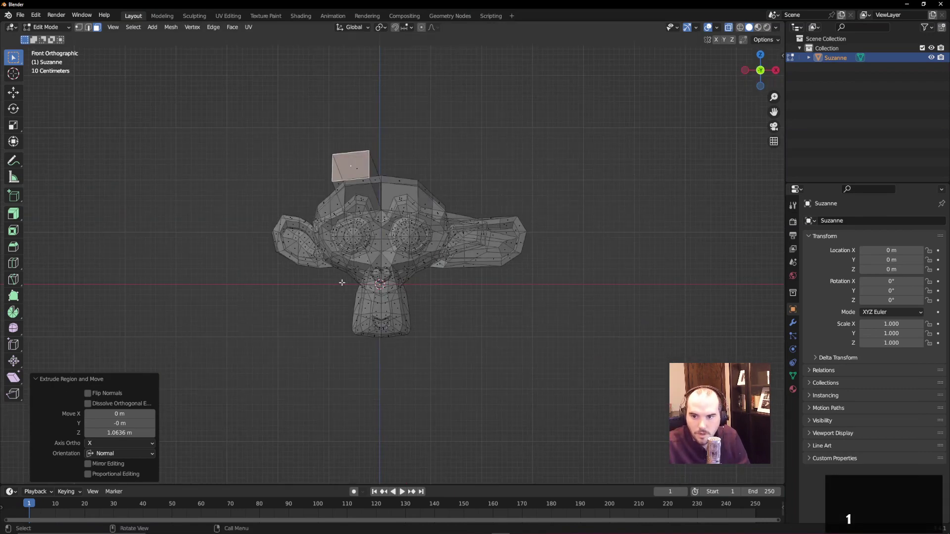
pyautogui.moveTo(342, 283); pyautogui.dragTo(441, 356)
pyautogui.press('g')
pyautogui.press('z')
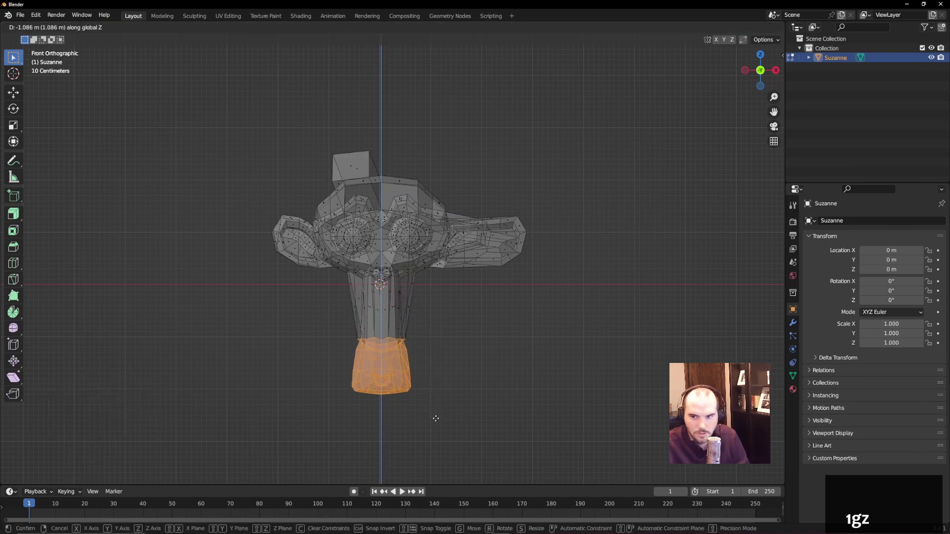
pyautogui.click(434, 469)
pyautogui.press('Tab')
pyautogui.moveTo(488, 324); pyautogui.dragTo(451, 321, button='middle')
pyautogui.scroll(-2, 483, 324)
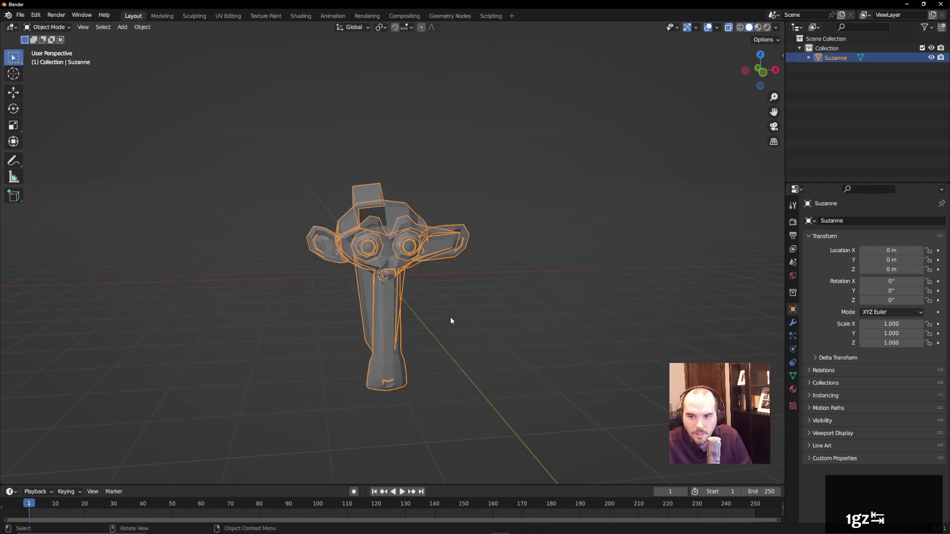
pyautogui.scroll(5, 435, 297)
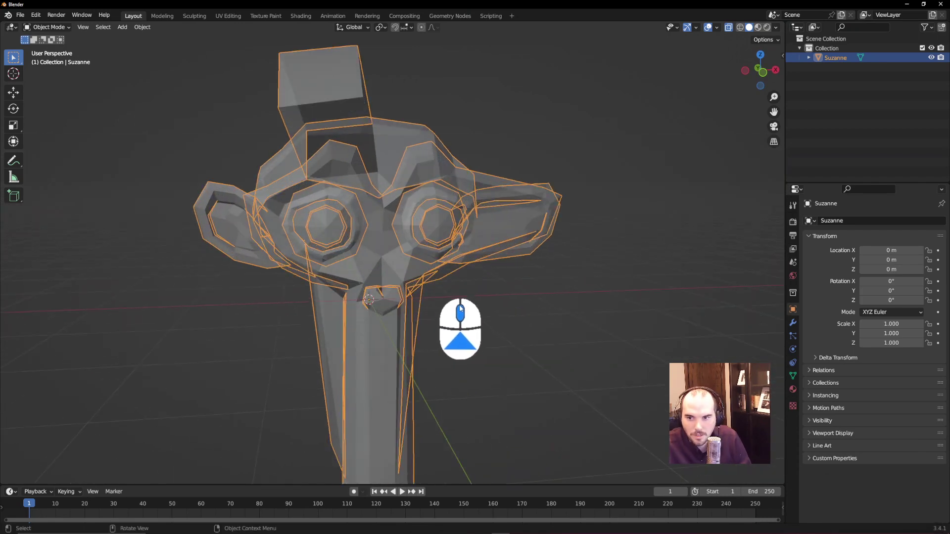
# - In Edit Mode, select the monkey's entire mesh and move it about 1.19 m along X and -0.73 m along Y
pyautogui.press('Tab')
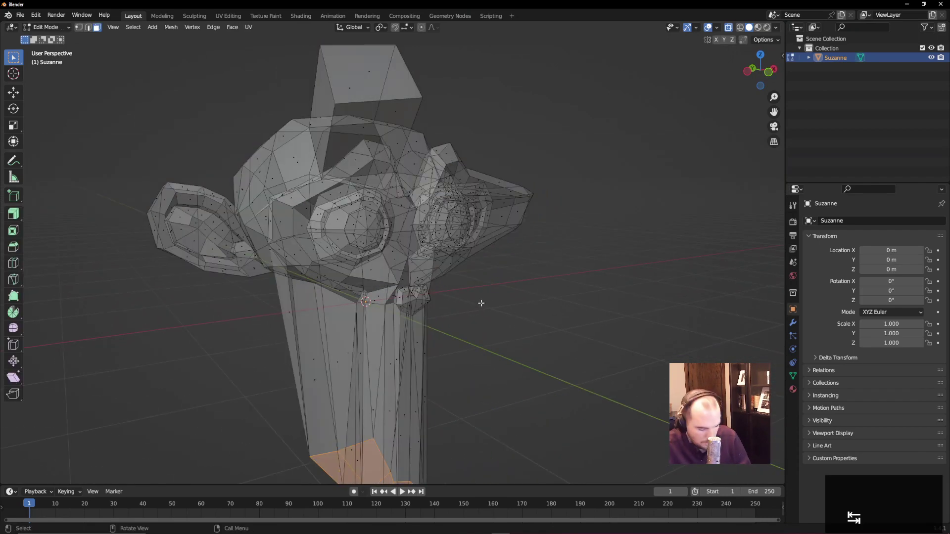
pyautogui.press('a')
pyautogui.press('g')
pyautogui.click(605, 304)
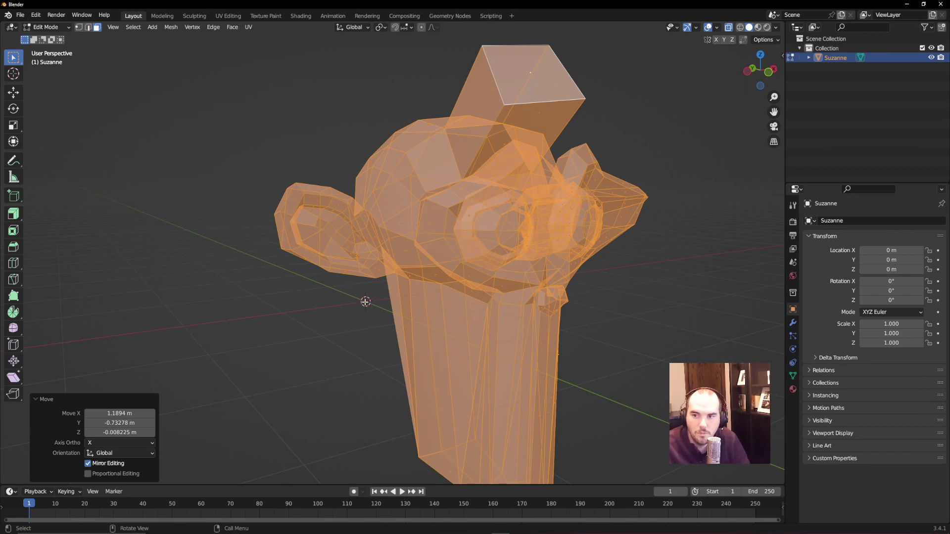
# - Return to Object Mode and turn off X-ray display to show the edited monkey head as solid
pyautogui.scroll(2, 366, 301)
pyautogui.press('Tab')
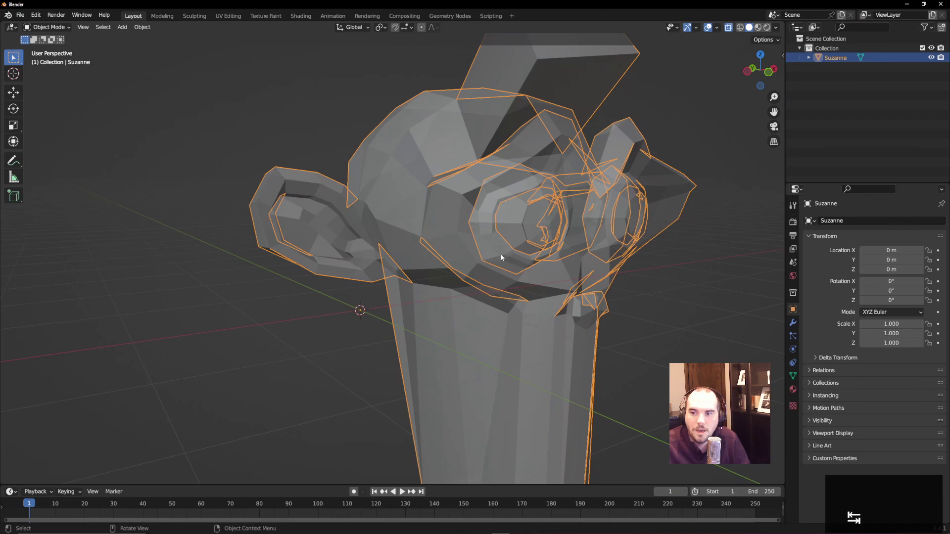
pyautogui.scroll(-4, 648, 168)
pyautogui.hotkey('alt', 'z')
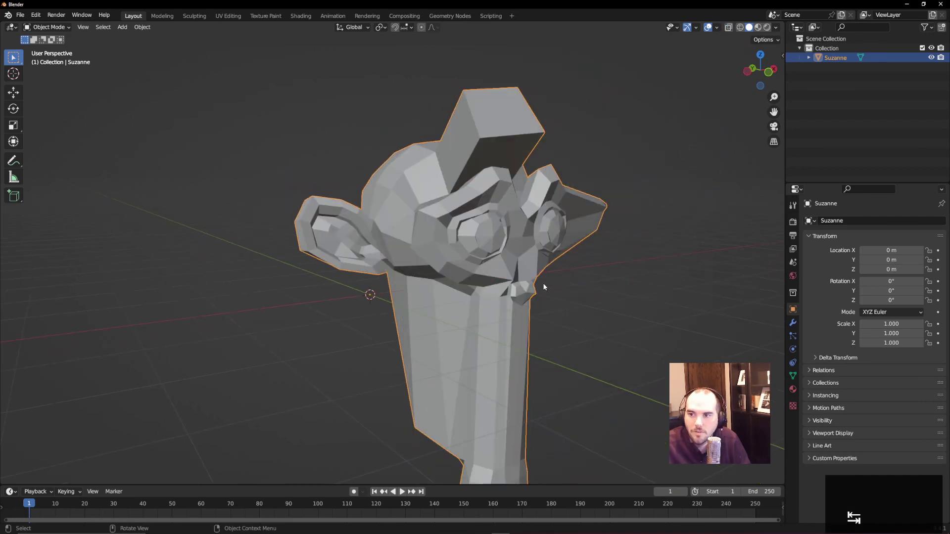
pyautogui.moveTo(576, 272); pyautogui.dragTo(568, 256, button='middle')
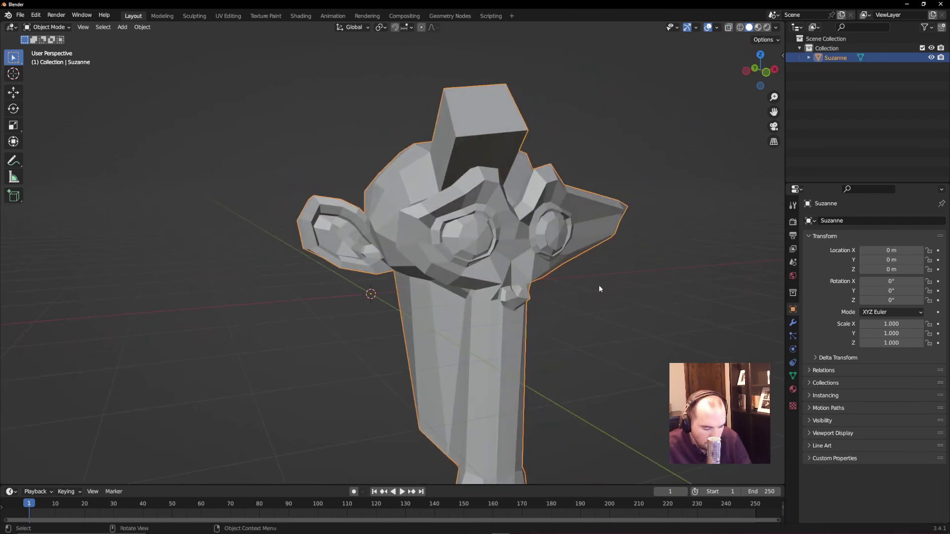
# - Rotate the monkey head freely around the view axis by about 359°, pivoting on its distant origin
pyautogui.press('r')
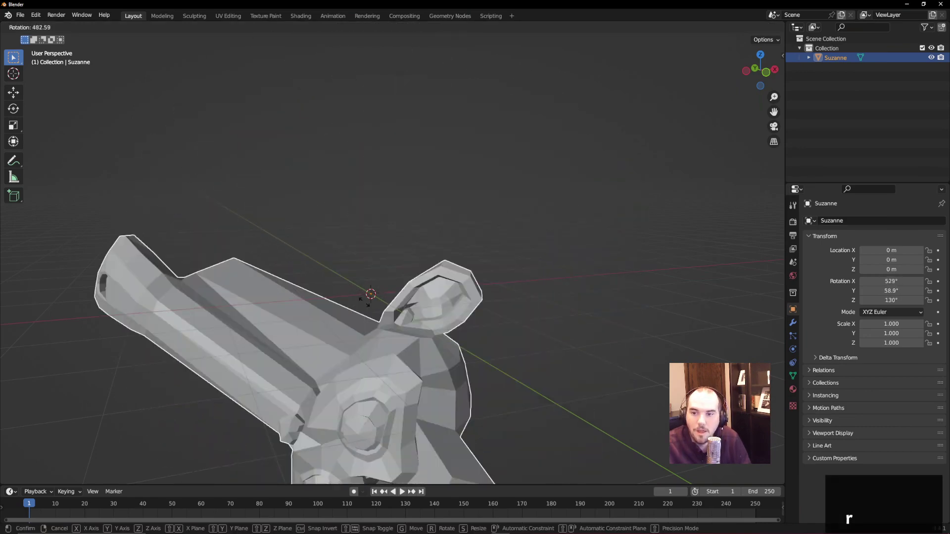
pyautogui.click(399, 278)
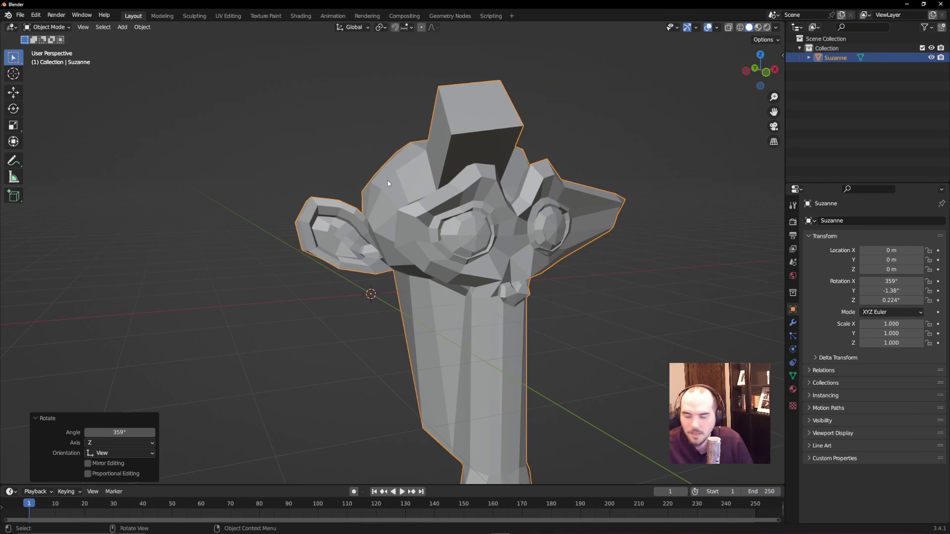
# - Try setting the monkey head's origin to the median centre of its geometry
pyautogui.click(137, 28)
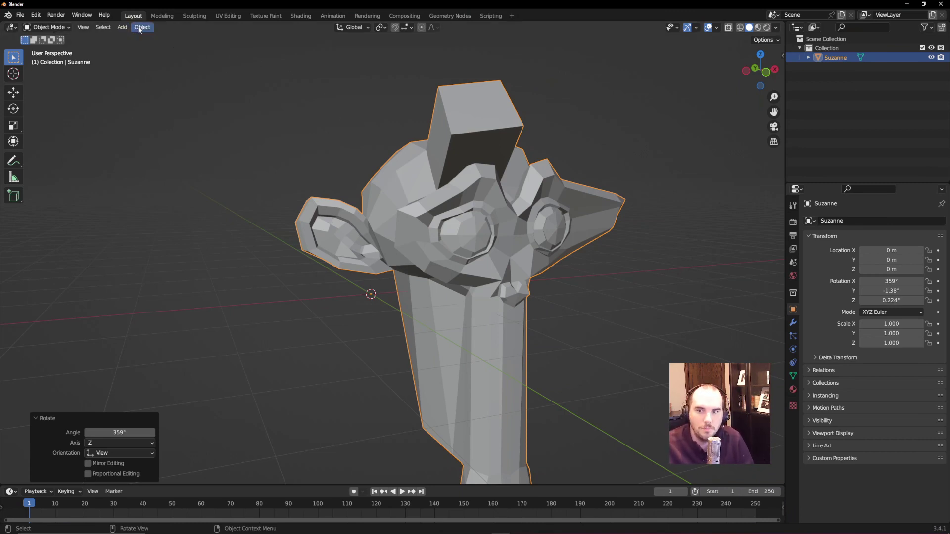
pyautogui.click(139, 27)
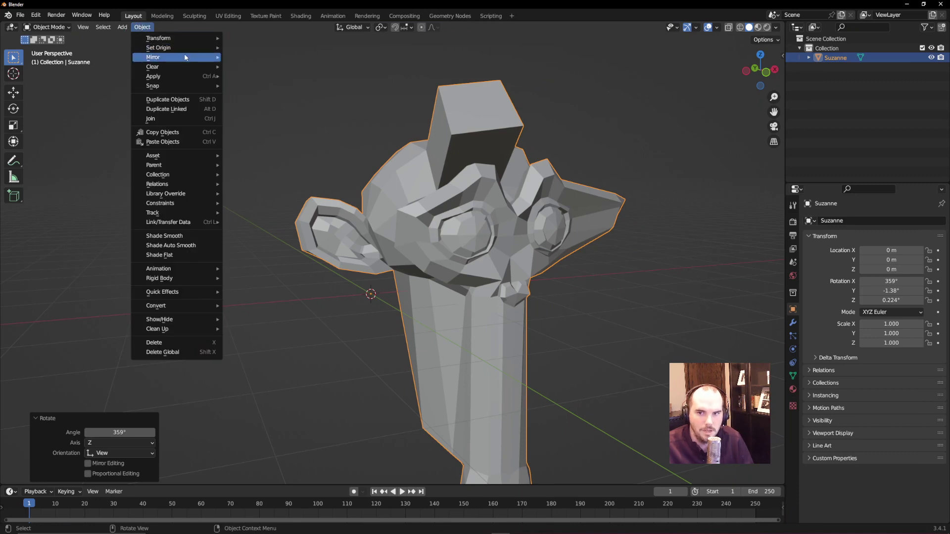
pyautogui.moveTo(196, 49)
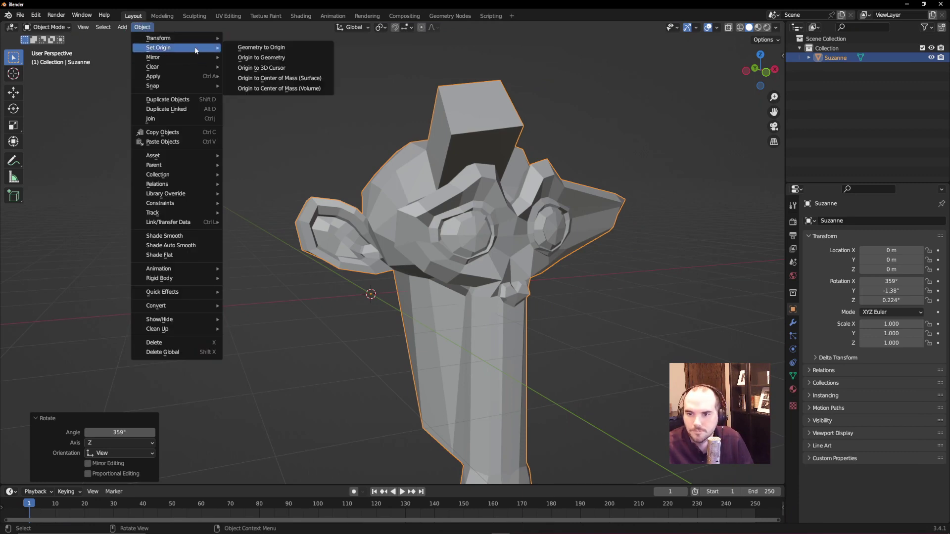
pyautogui.click(312, 59)
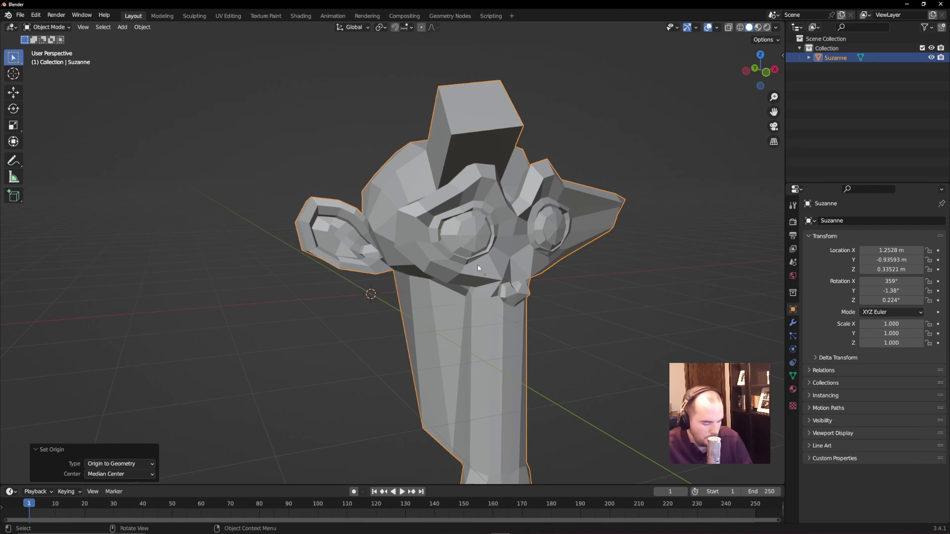
pyautogui.hotkey('ctrl', 'z')
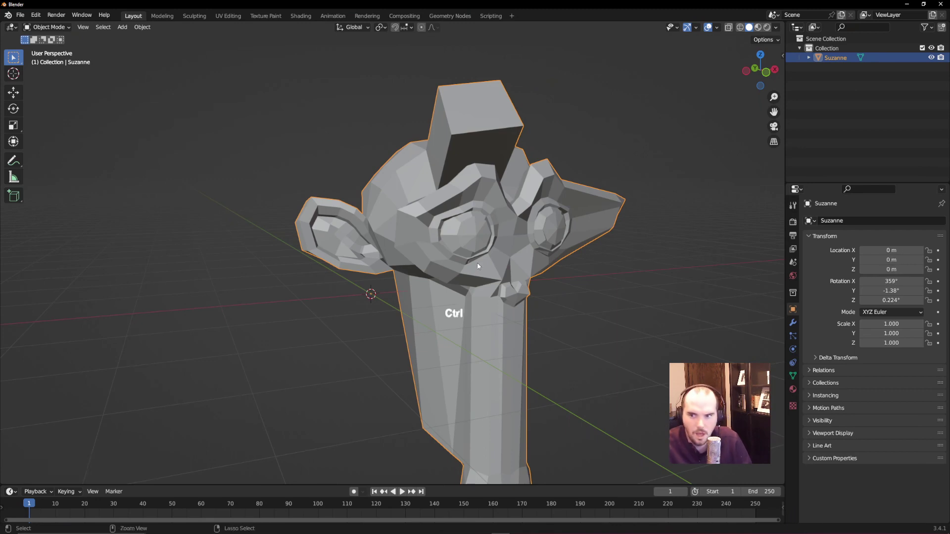
# - Move the monkey head's geometry to its origin using Geometry to Origin
pyautogui.click(142, 28)
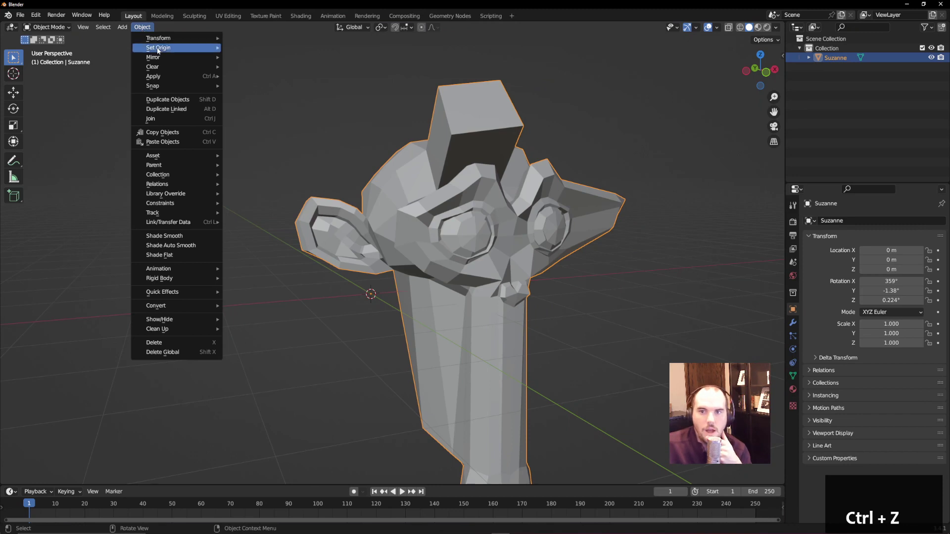
pyautogui.moveTo(158, 50)
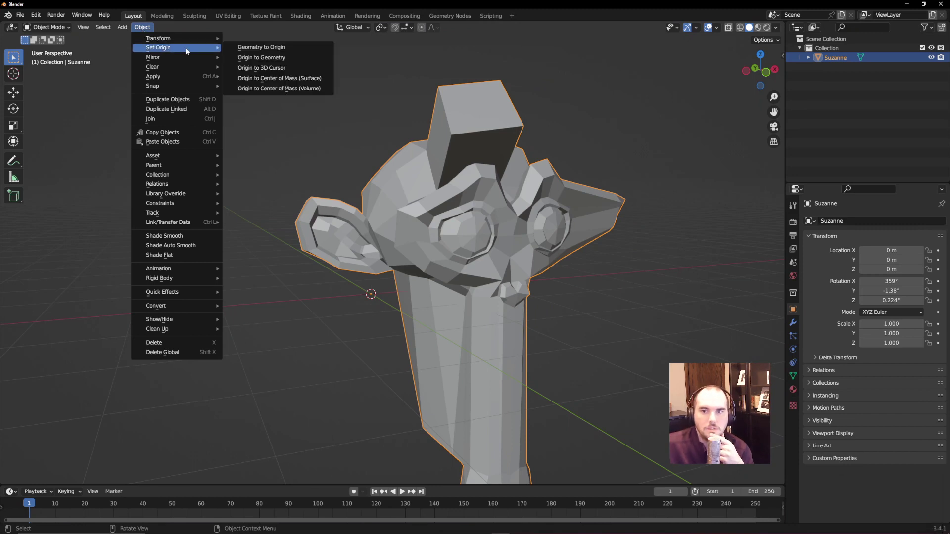
pyautogui.click(288, 48)
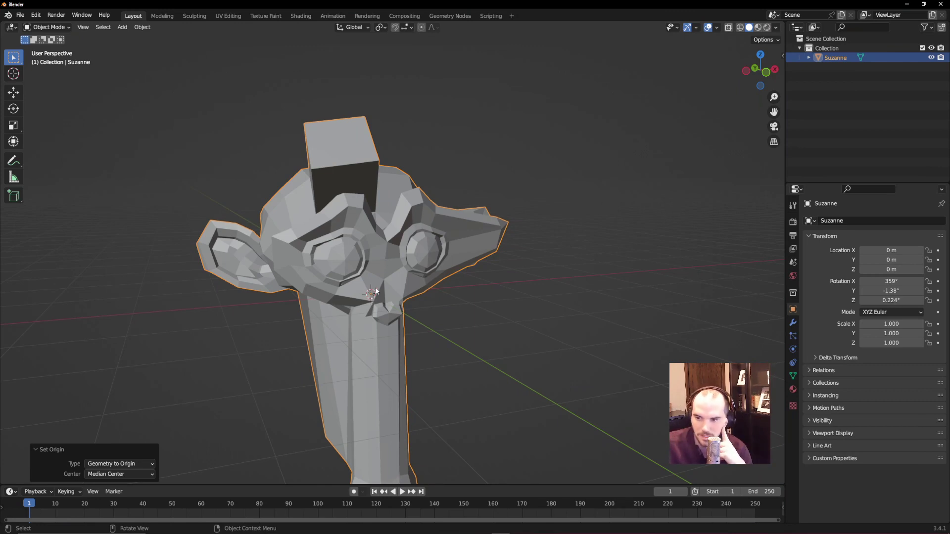
pyautogui.moveTo(367, 296); pyautogui.dragTo(495, 287, button='middle')
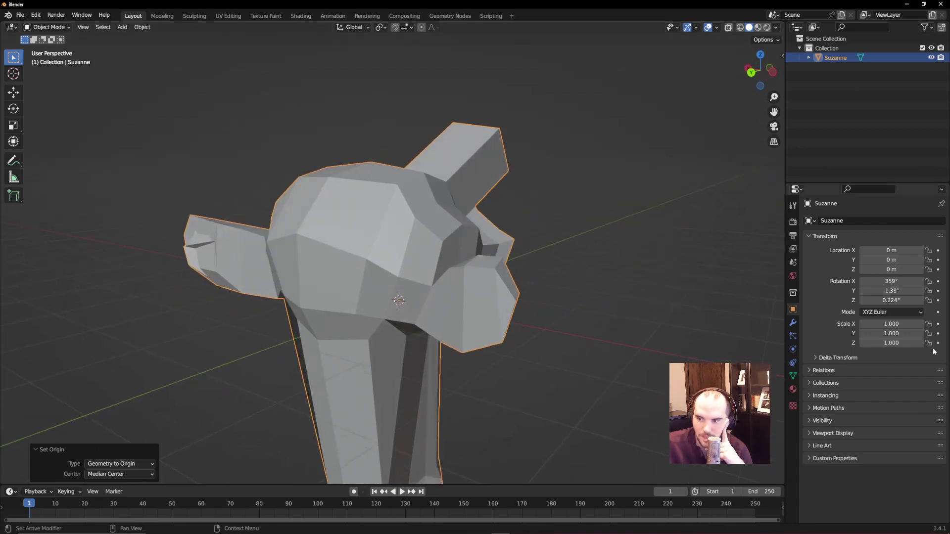
# - Set the monkey head's Y rotation to about -2.68° to tilt it around its origin
pyautogui.click(888, 291)
pyautogui.moveTo(630, 357); pyautogui.dragTo(889, 288)
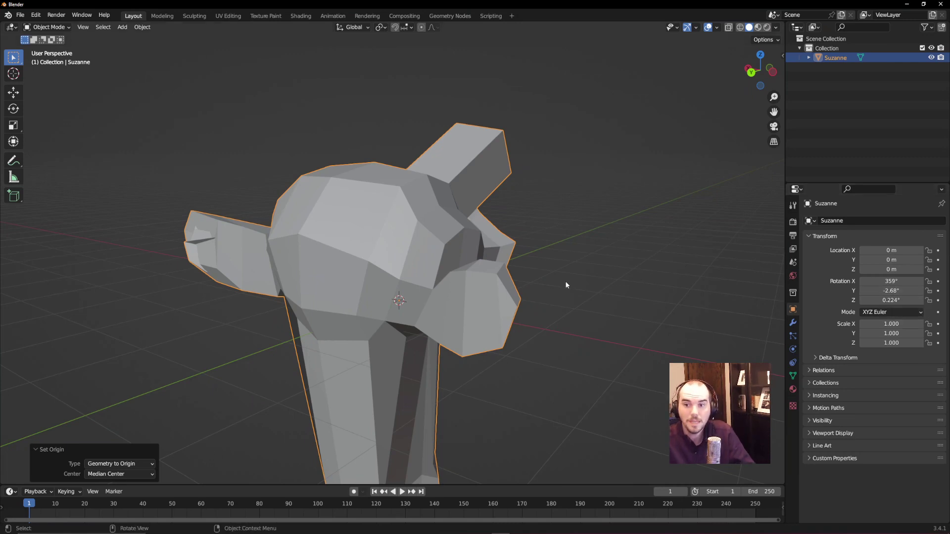
pyautogui.moveTo(566, 282); pyautogui.dragTo(448, 293, button='middle')
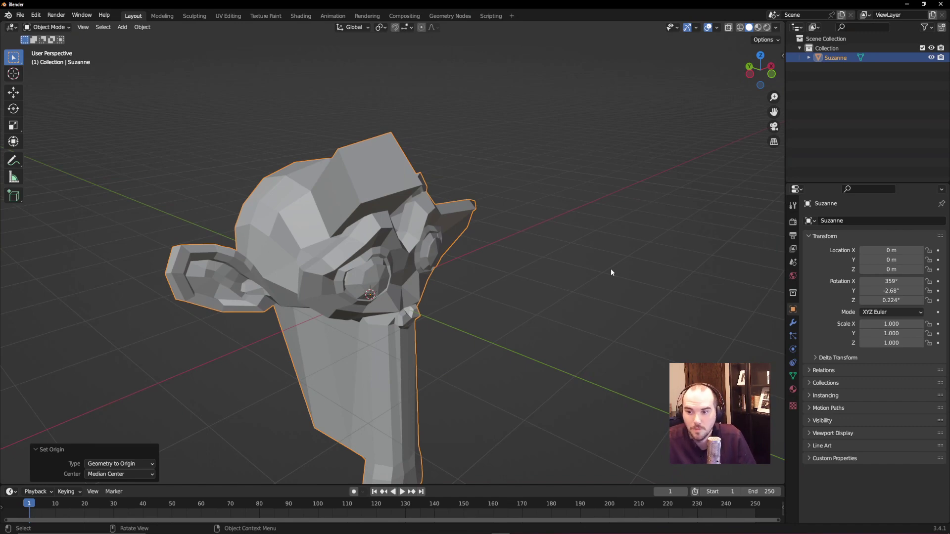
# - Delete the monkey head and add a cube mesh in its place at the 3D cursor
pyautogui.press('Delete')
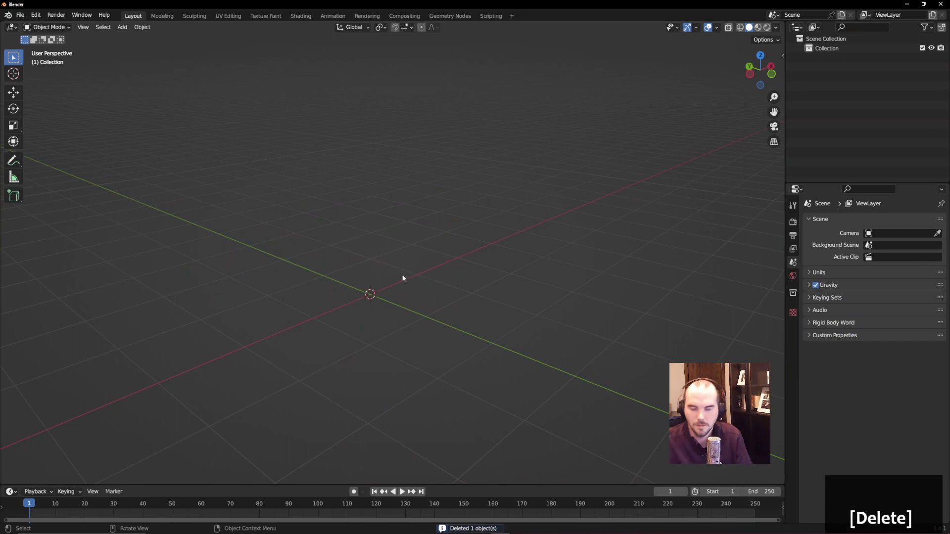
pyautogui.hotkey('shift', 'a')
pyautogui.moveTo(374, 296)
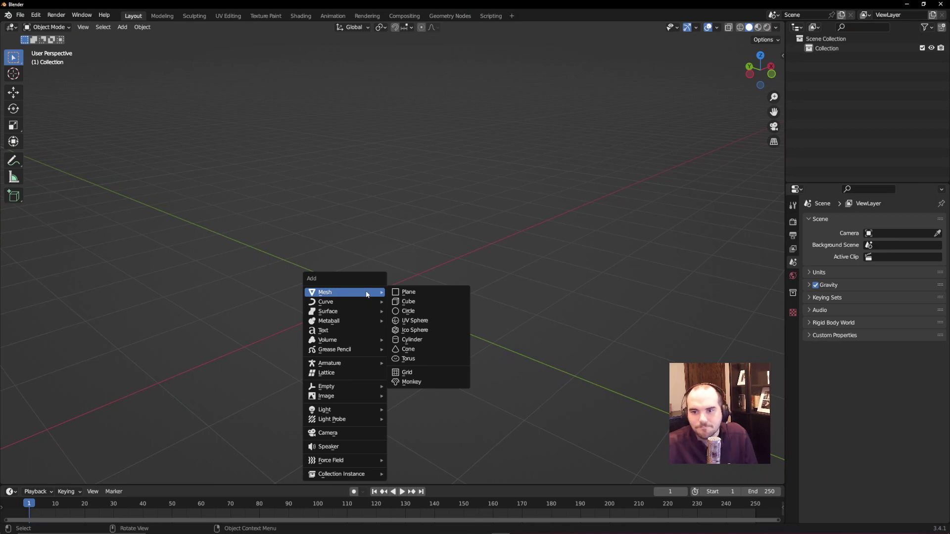
pyautogui.click(409, 301)
pyautogui.moveTo(465, 328); pyautogui.dragTo(526, 333, button='middle')
# - In Edit Mode, scale the cube into a tall thin plank by about 0.063 along Y, 0.323 along X and 2.621 along Z
pyautogui.press('Tab')
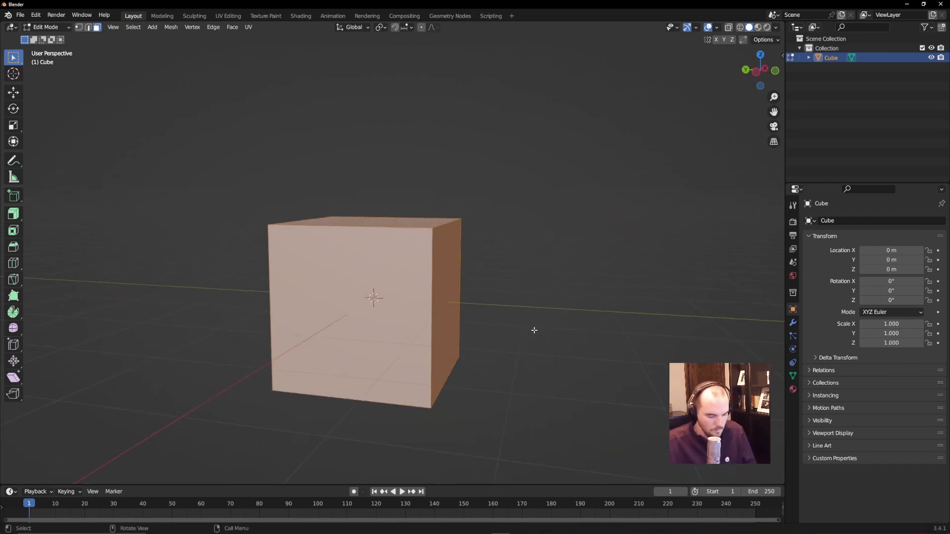
pyautogui.press('s')
pyautogui.press('y')
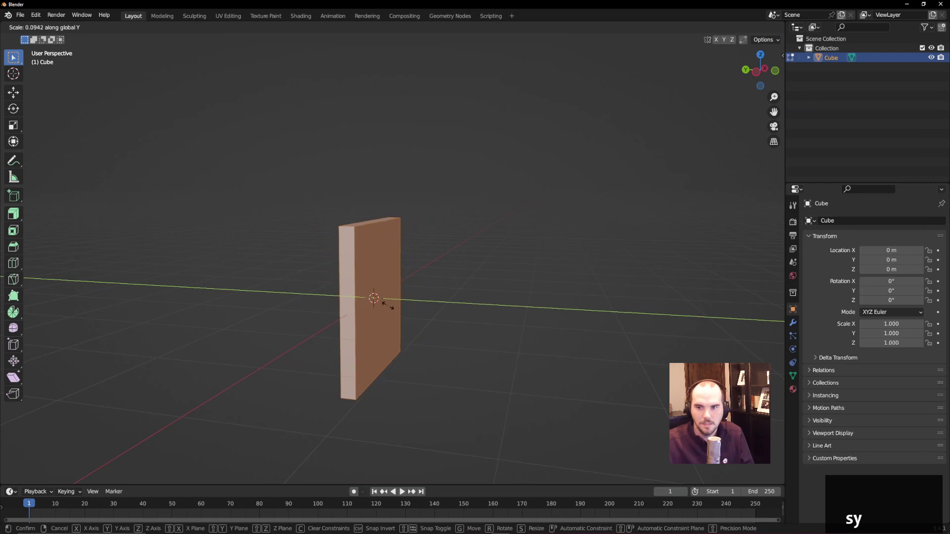
pyautogui.click(384, 305)
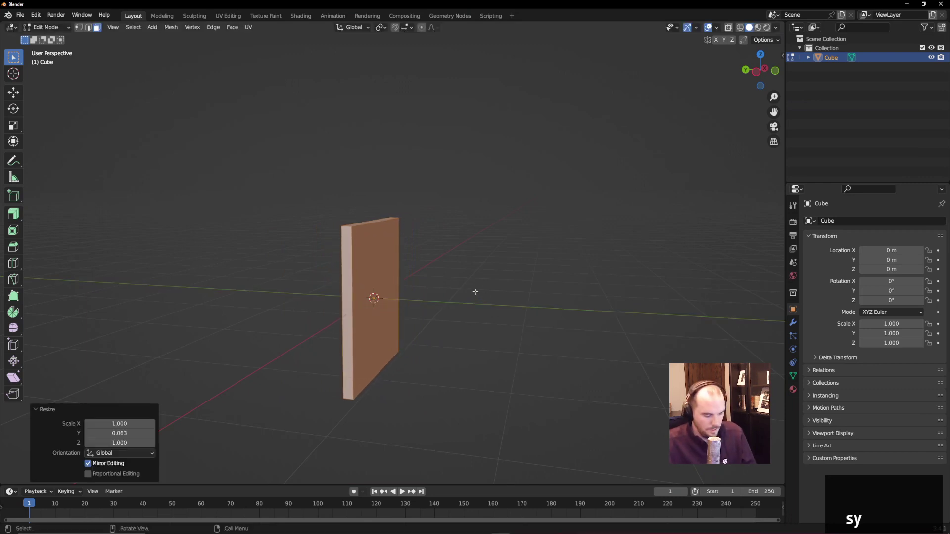
pyautogui.press('s')
pyautogui.press('x')
pyautogui.click(406, 304)
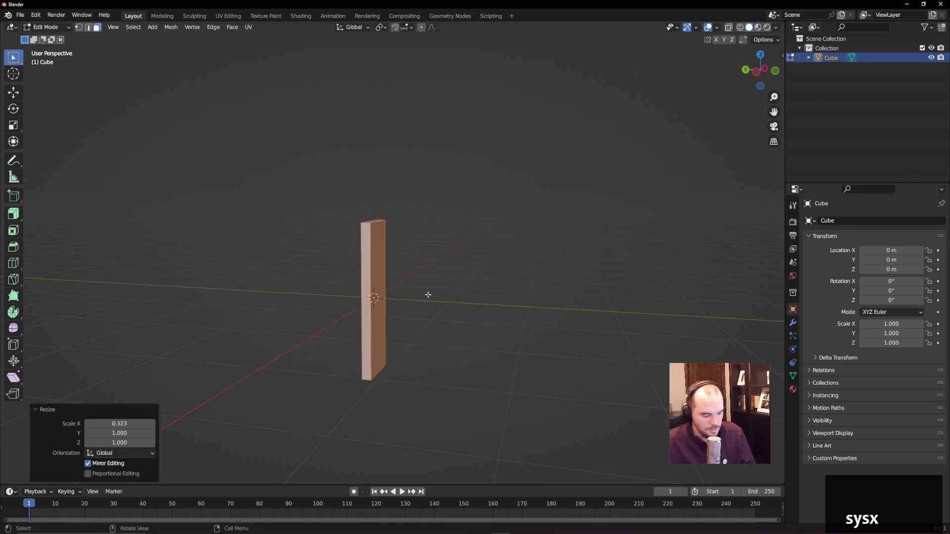
pyautogui.press('s')
pyautogui.press('z')
pyautogui.click(495, 233)
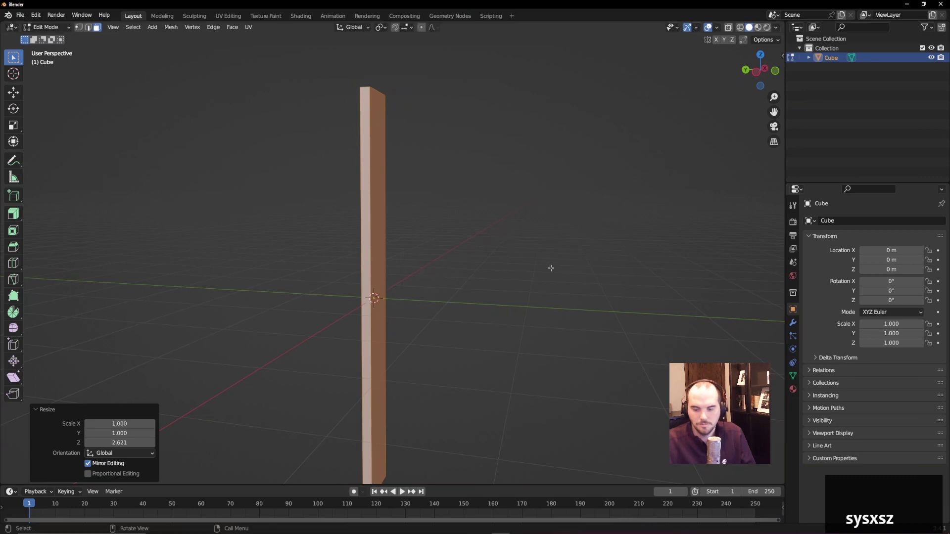
# - Try rotating the plank around its central origin in Object Mode from the front view
pyautogui.press('KP_1')
pyautogui.scroll(-4, 381, 364)
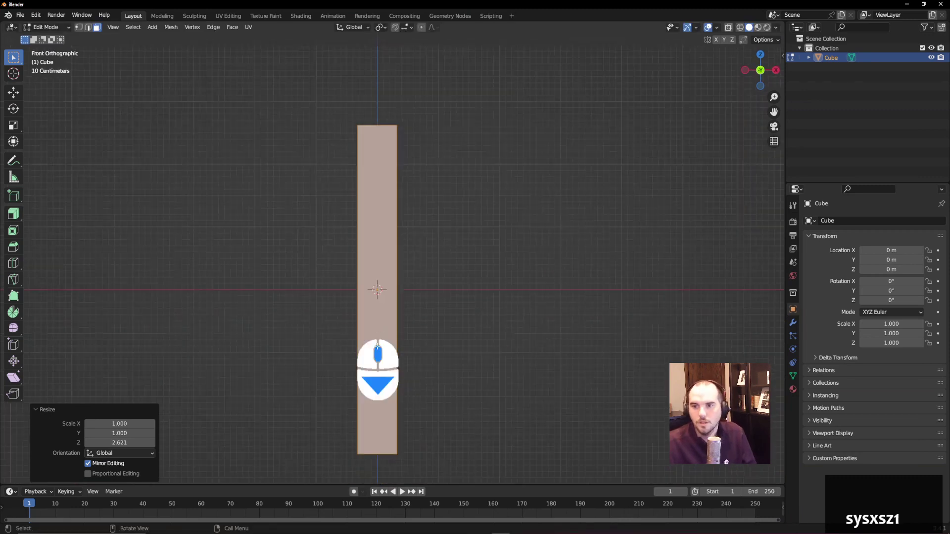
pyautogui.press('Tab')
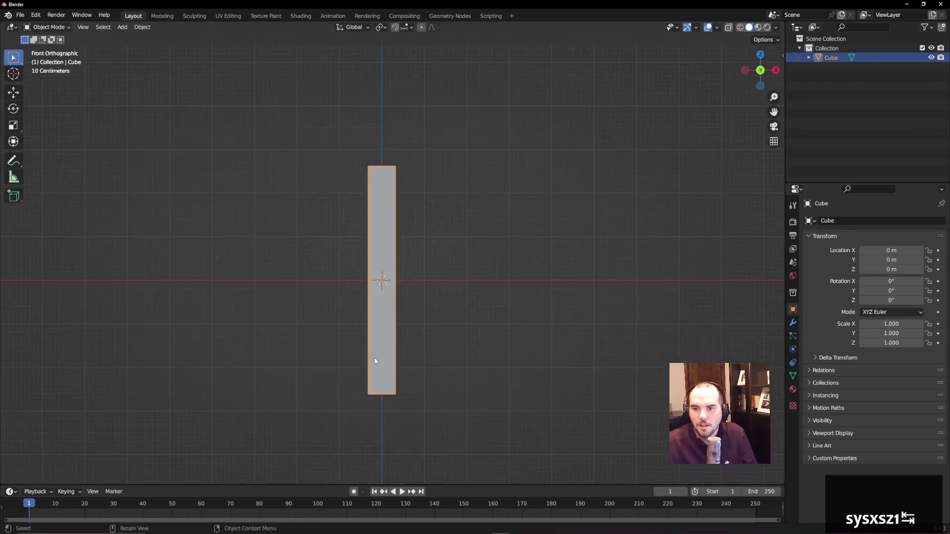
pyautogui.scroll(1, 431, 381)
pyautogui.press('r')
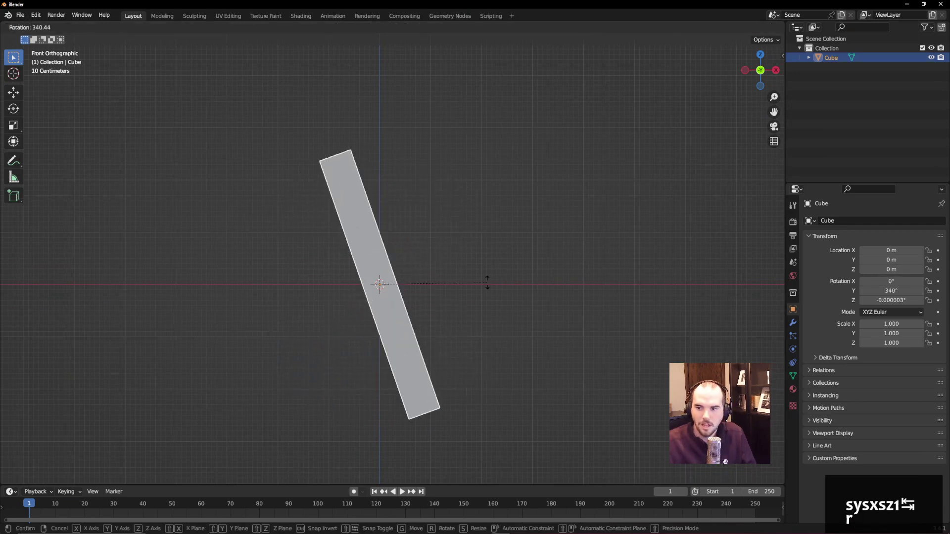
pyautogui.rightClick(424, 280)
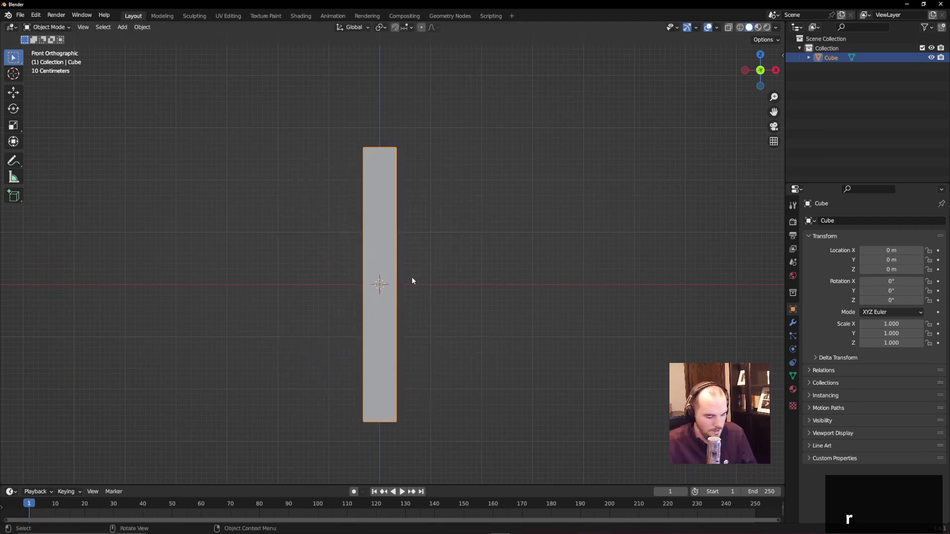
# - In Edit Mode, raise the whole plank mesh about 2.62 m along Z so its bottom edge sits on the origin, and return to Object Mode
pyautogui.press('Tab')
pyautogui.scroll(3, 411, 277)
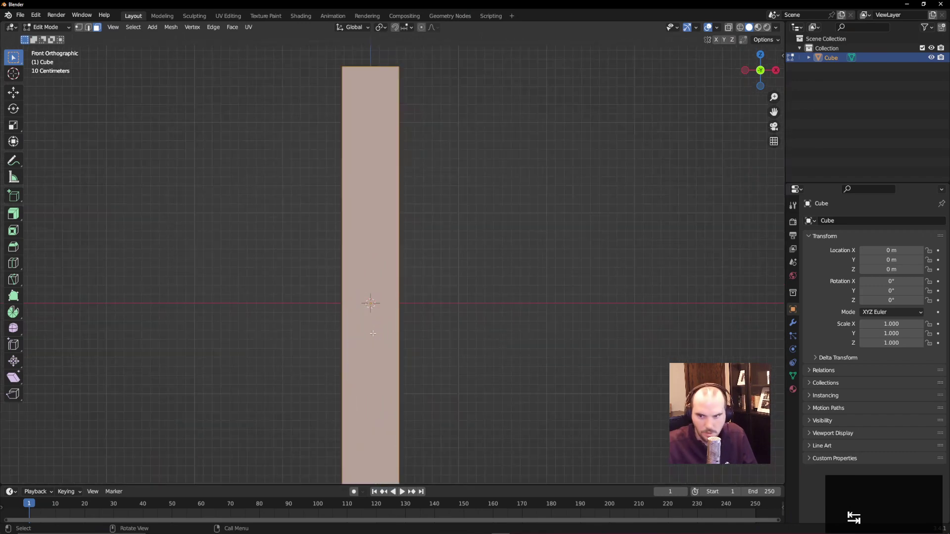
pyautogui.press('g')
pyautogui.press('z')
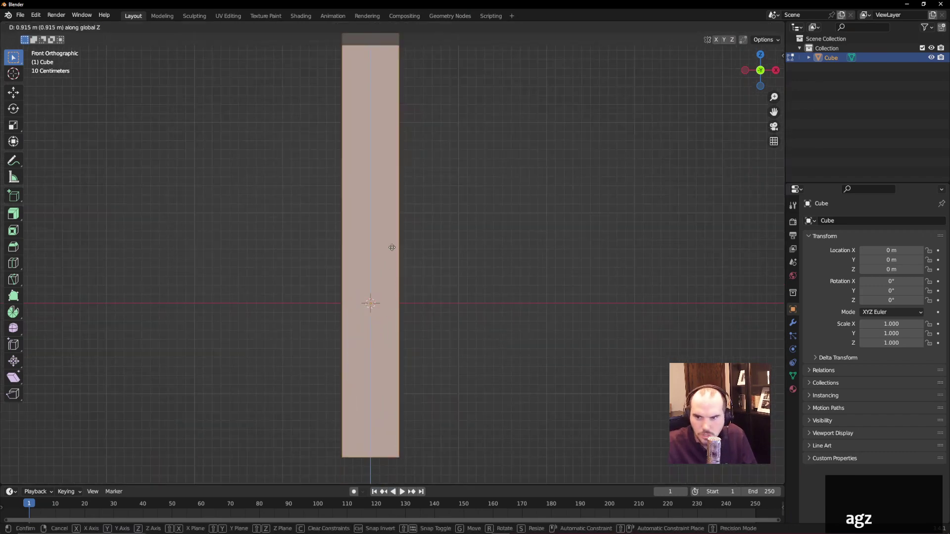
pyautogui.click(397, 100)
pyautogui.keyDown('ctrl'); pyautogui.moveTo(357, 238); pyautogui.dragTo(778, 142, button='middle'); pyautogui.keyUp('ctrl')
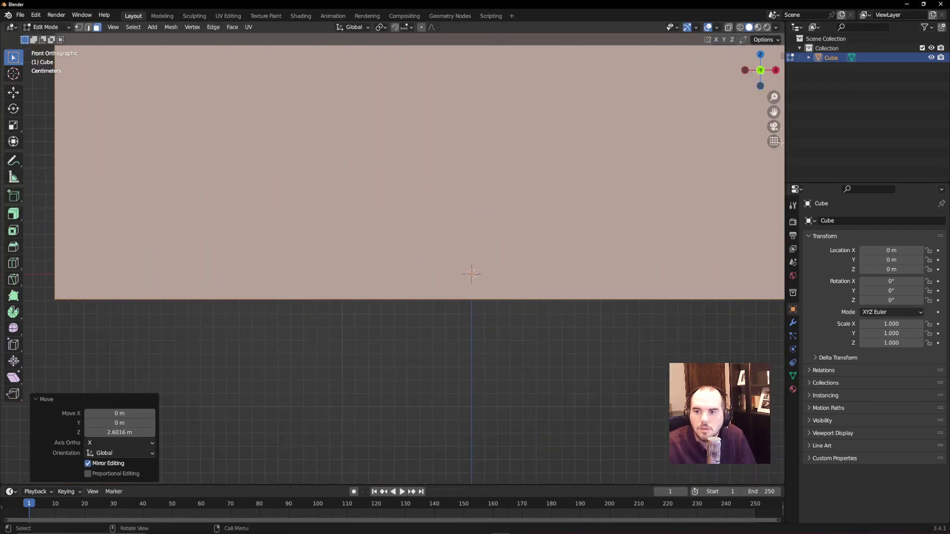
pyautogui.press('g')
pyautogui.press('z')
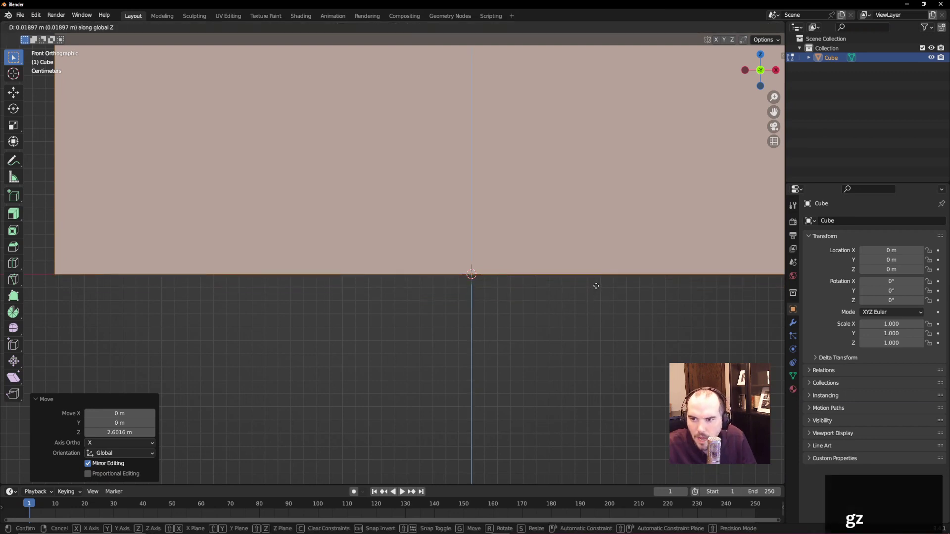
pyautogui.click(596, 286)
pyautogui.scroll(-6, 529, 277)
pyautogui.press('Tab')
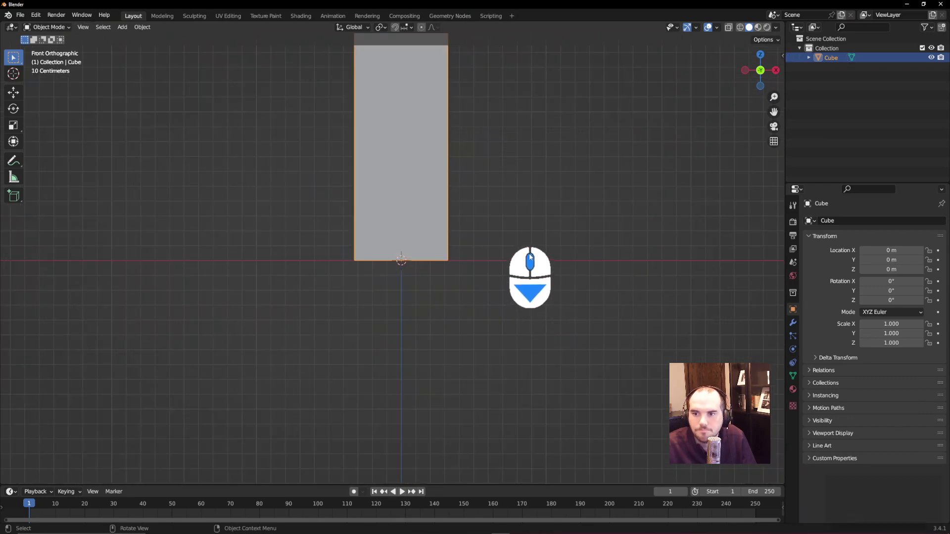
# - Rotate the plank around its base origin by about 1045° in the front view, leaving it tilted
pyautogui.moveTo(530, 257); pyautogui.dragTo(539, 265, button='middle')
pyautogui.scroll(-5, 529, 269)
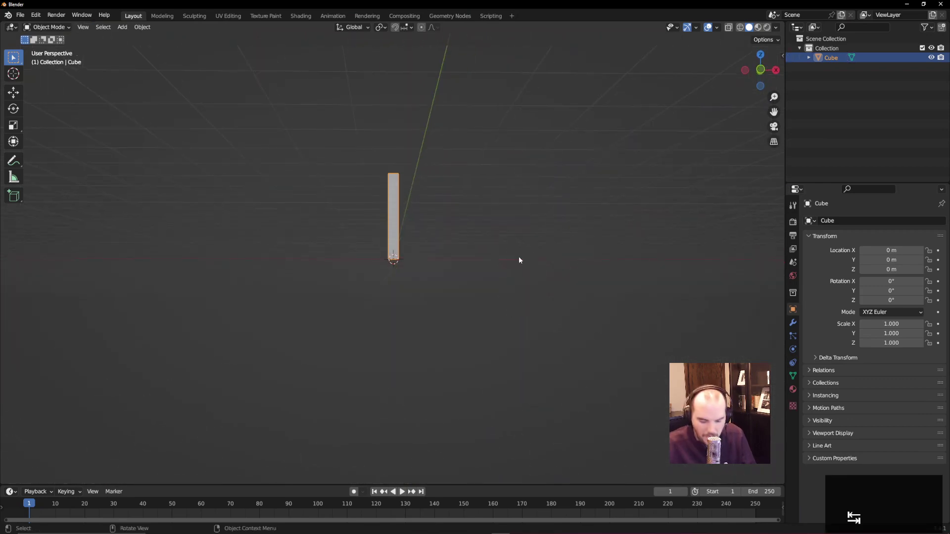
pyautogui.press('KP_1')
pyautogui.press('r')
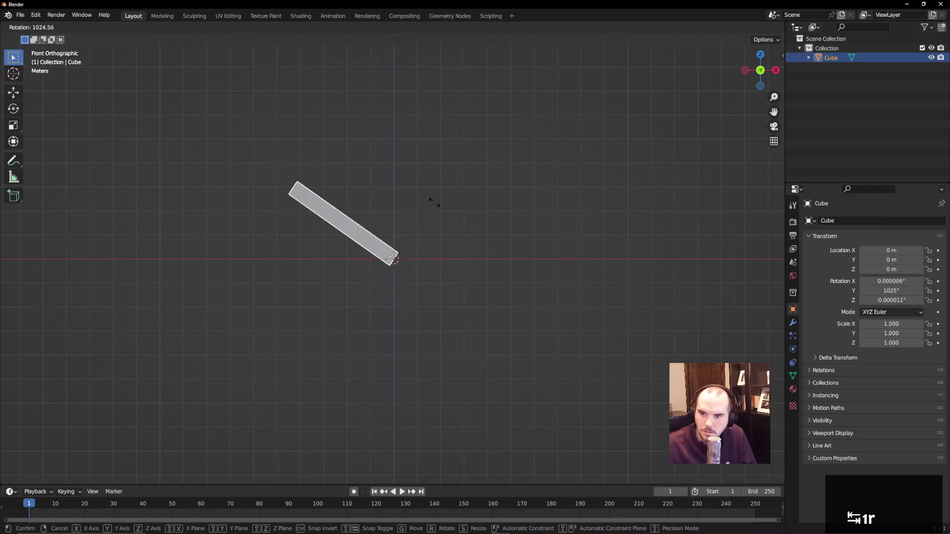
pyautogui.click(455, 219)
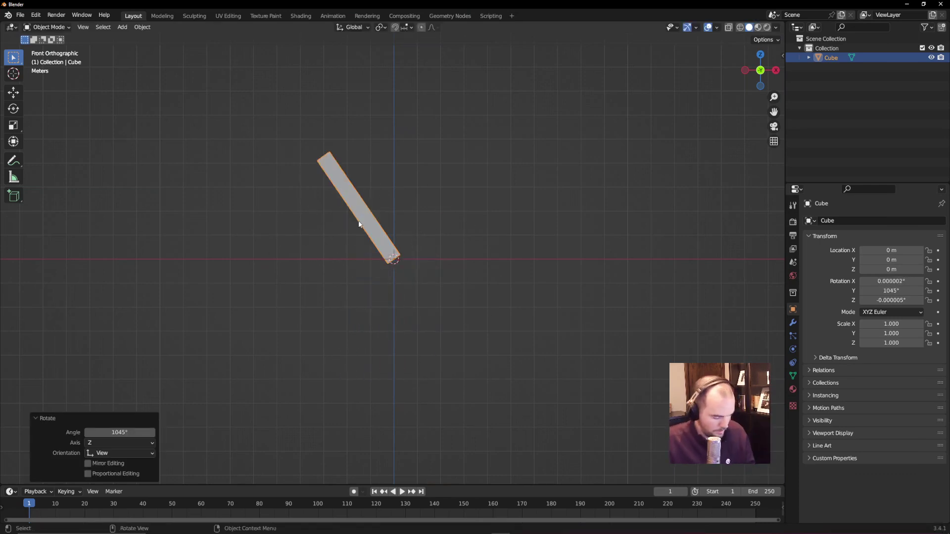
# - Delete the tilted plank from the scene
pyautogui.moveTo(302, 224); pyautogui.dragTo(367, 239, button='middle')
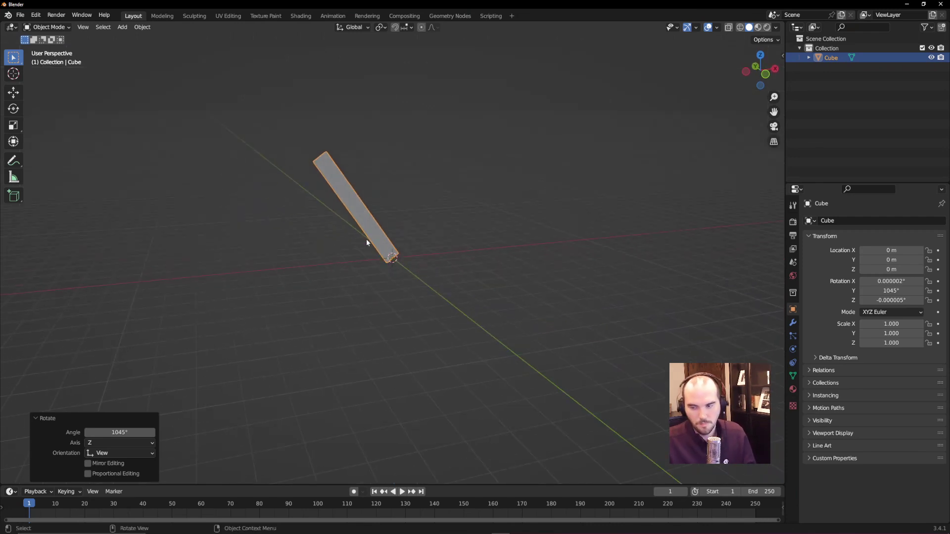
pyautogui.press('Delete')
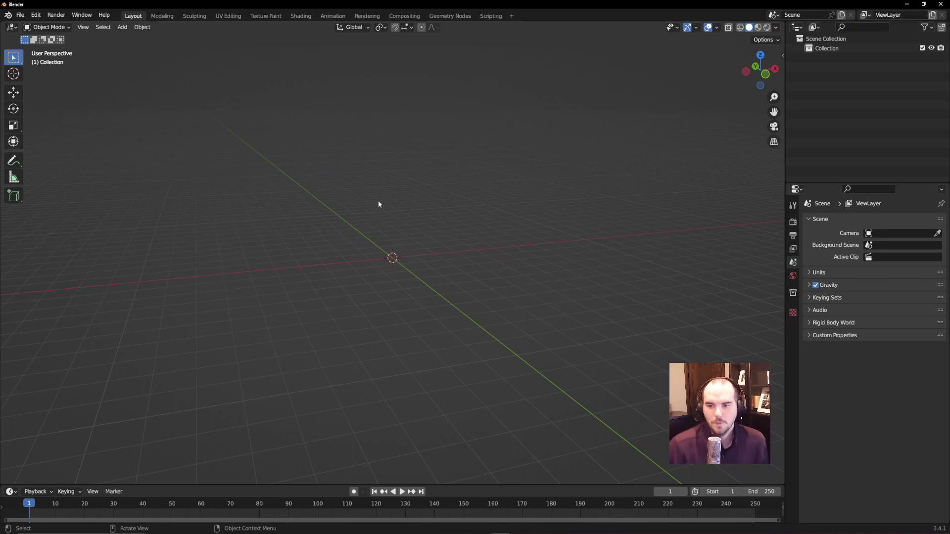
pyautogui.moveTo(506, 245); pyautogui.dragTo(479, 237, button='middle')
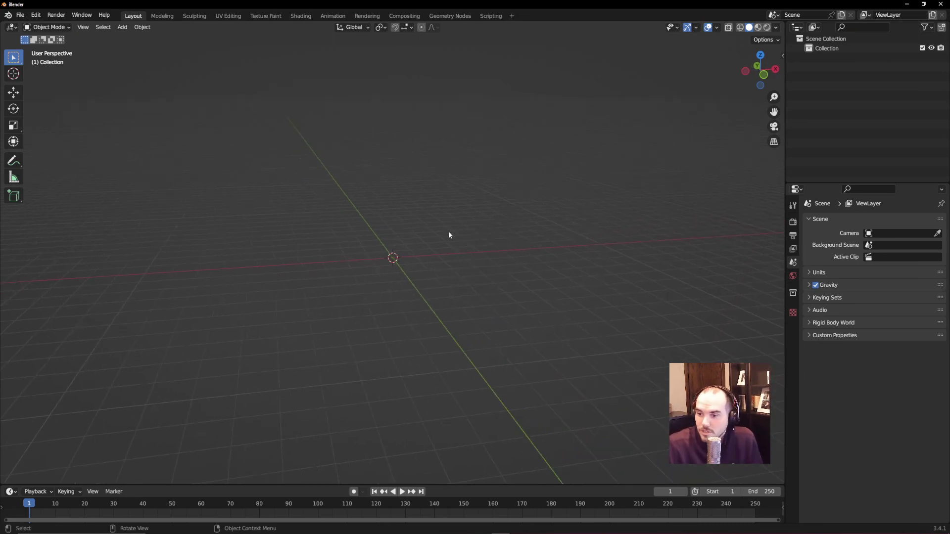
# - Add a cube at the world origin and scale it along Z to about -0.089 as a flat chair seat
pyautogui.moveTo(451, 254); pyautogui.dragTo(424, 262, button='middle')
pyautogui.scroll(-2, 487, 263)
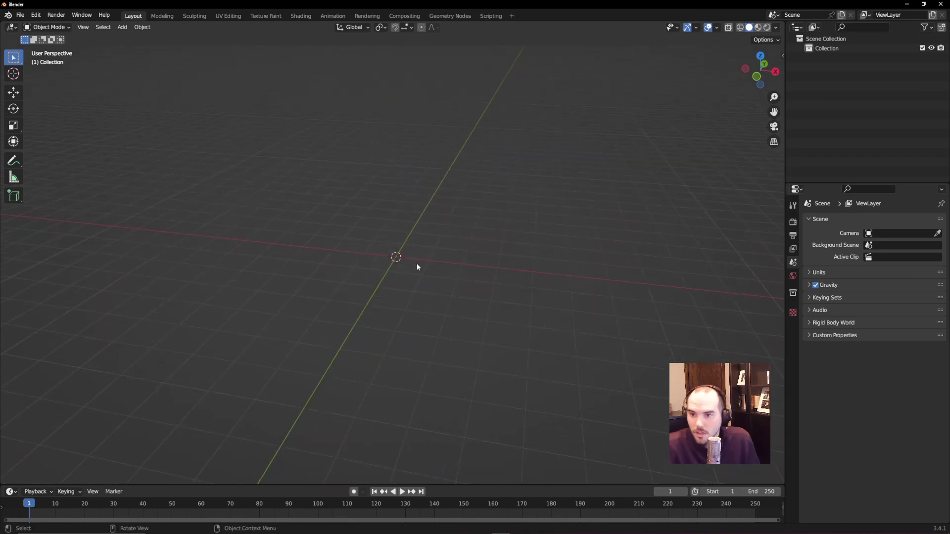
pyautogui.scroll(-2, 460, 275)
pyautogui.hotkey('shift', 'a')
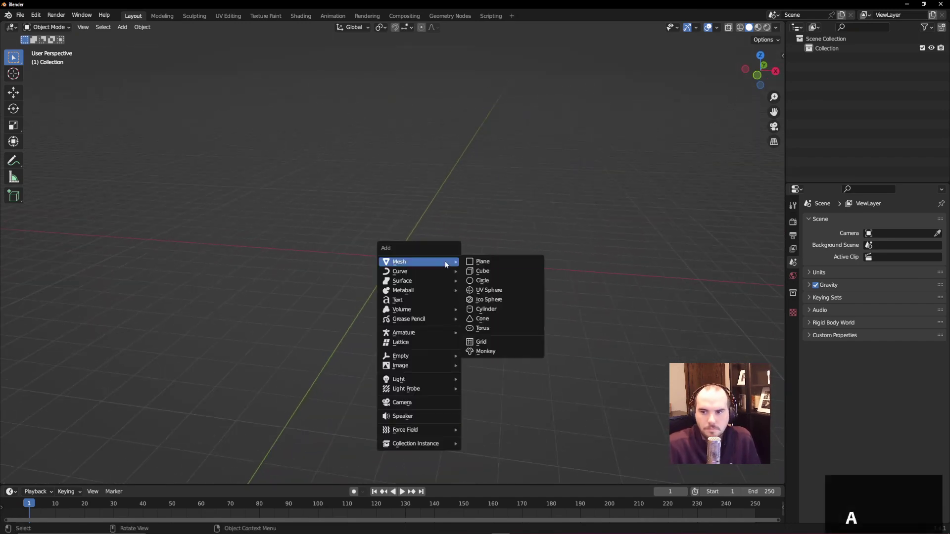
pyautogui.click(483, 271)
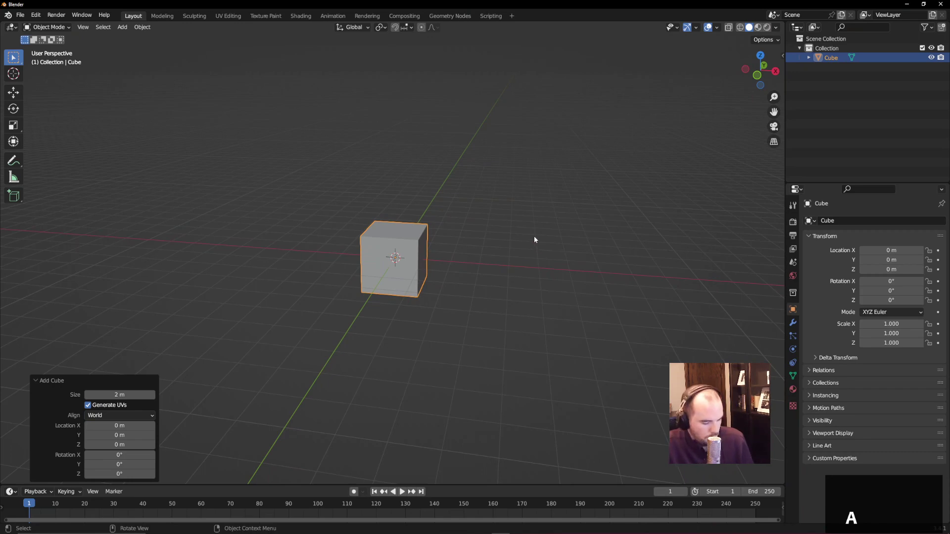
pyautogui.press('s')
pyautogui.press('z')
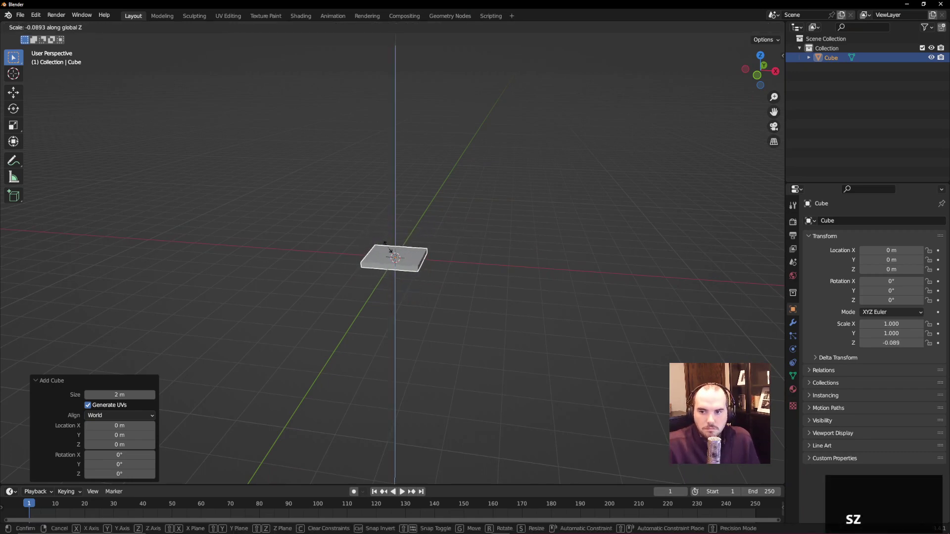
pyautogui.click(391, 251)
# - Add a second cube and scale it in X and Y only to about 0.083, making a thin vertical leg
pyautogui.moveTo(395, 253); pyautogui.dragTo(471, 254, button='middle')
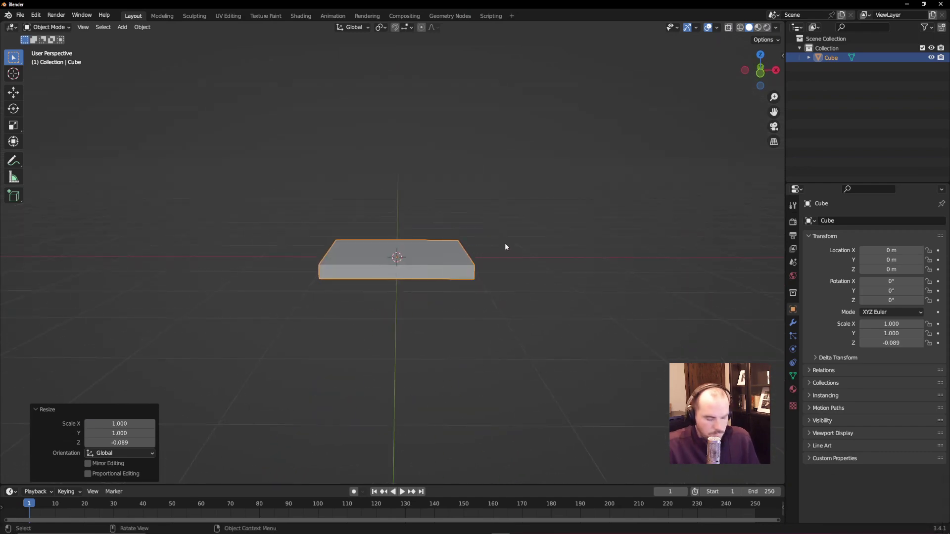
pyautogui.hotkey('shift', 'a')
pyautogui.moveTo(524, 257)
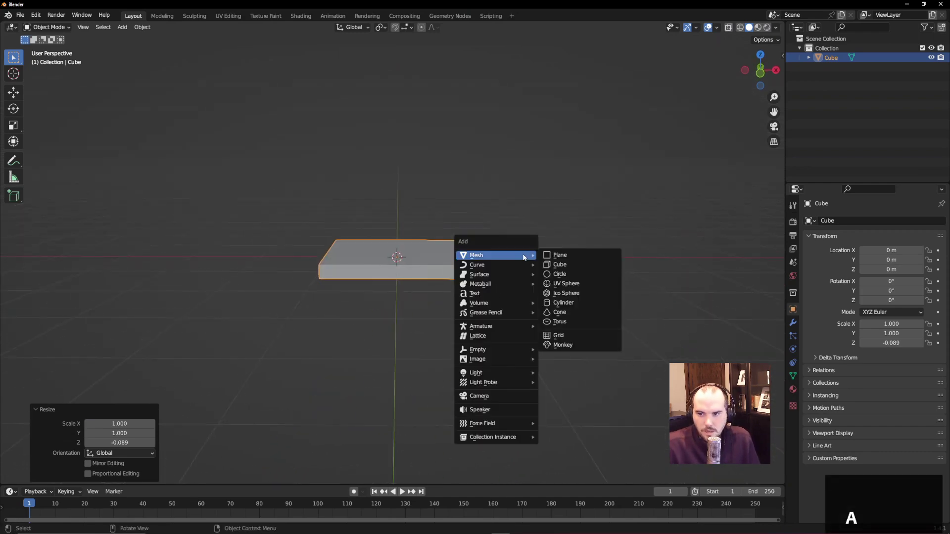
pyautogui.click(574, 264)
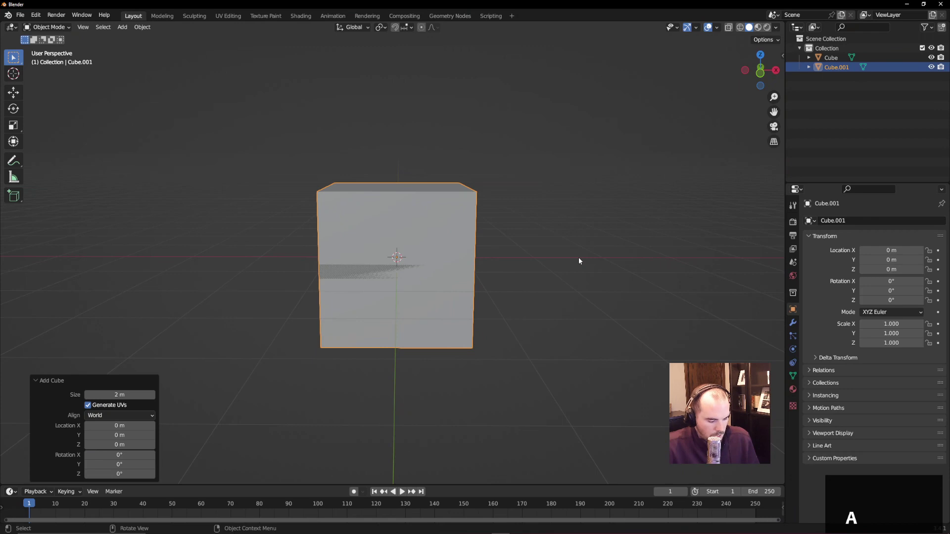
pyautogui.press('s')
pyautogui.hotkey('shift', 'z')
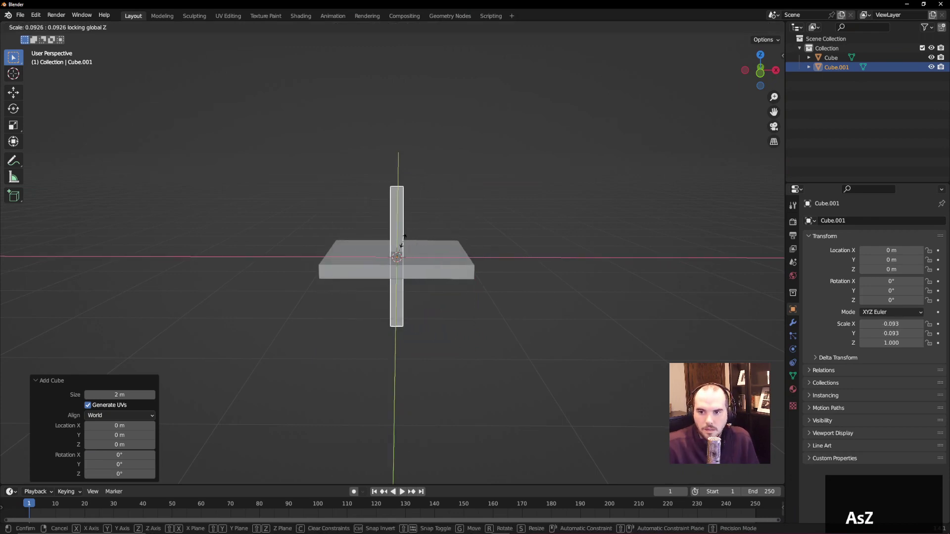
pyautogui.click(401, 242)
# - In the top view, move the leg about -0.88 m in X and -0.86 m in Y into the seat's corner
pyautogui.press('1')
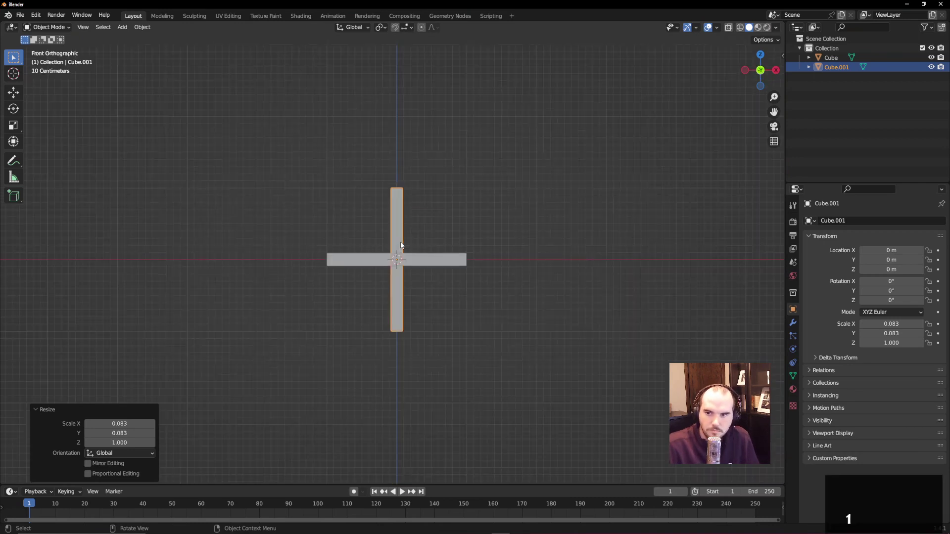
pyautogui.press('7')
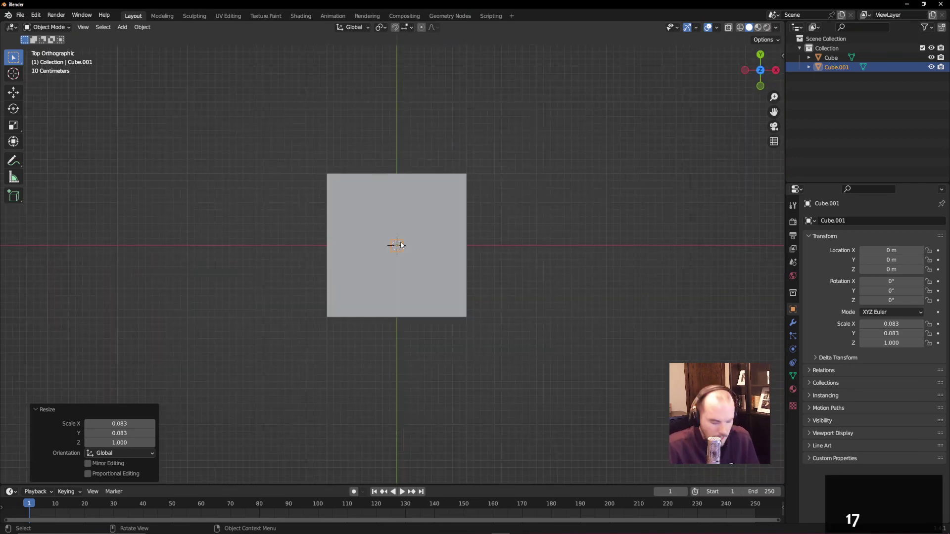
pyautogui.press('g')
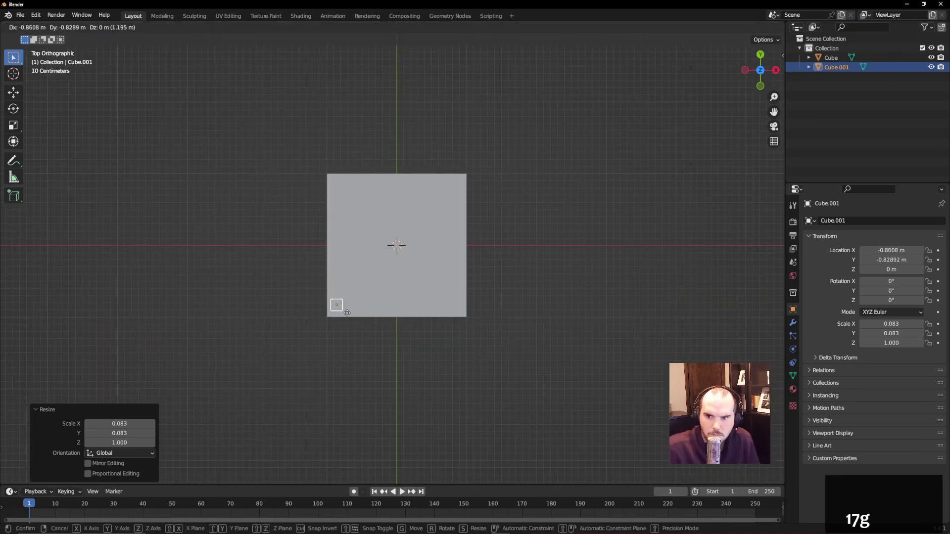
pyautogui.click(346, 314)
# - Duplicate the leg to the other three seat corners, offsetting about 1.72 m in Y, 1.71 m in X and -1.68 m in Y
pyautogui.hotkey('shift', 'd')
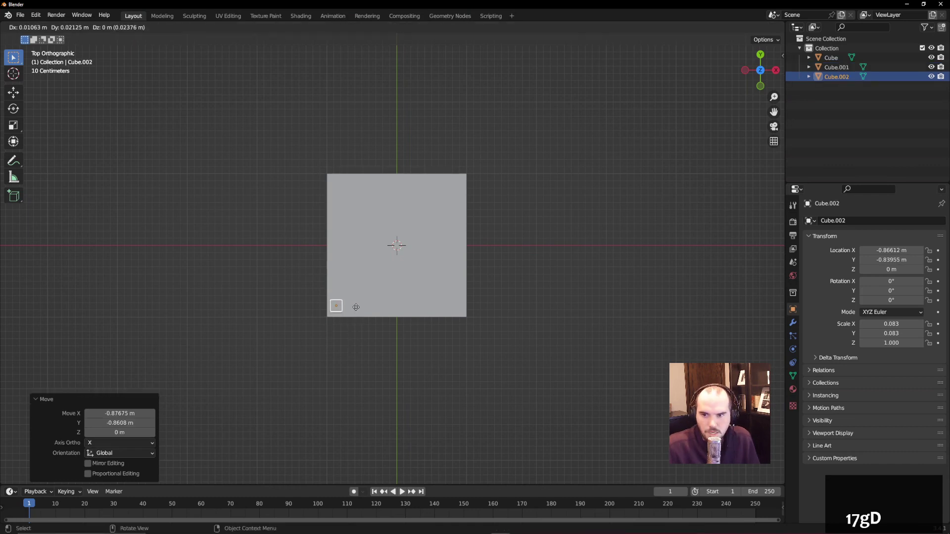
pyautogui.rightClick(360, 197)
pyautogui.hotkey('shift', 'd')
pyautogui.click(384, 192)
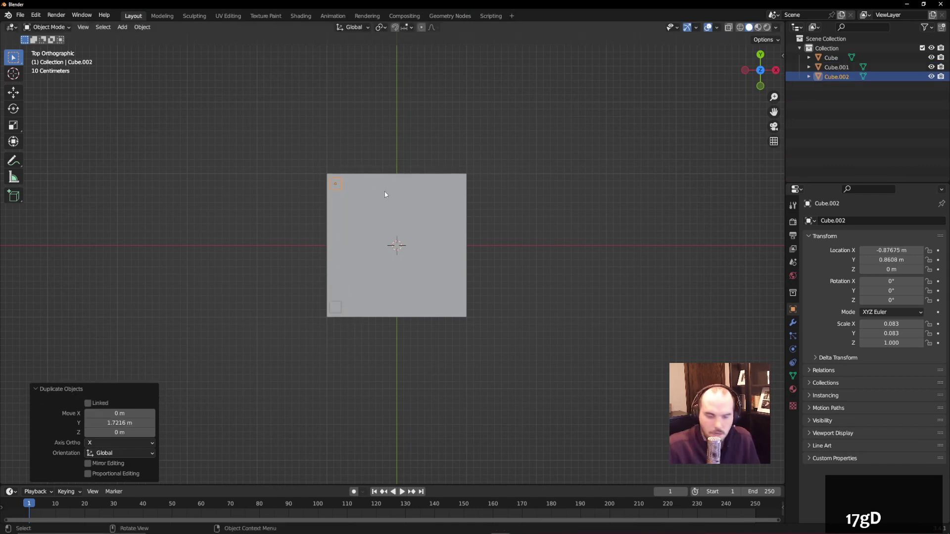
pyautogui.click(501, 192)
pyautogui.hotkey('shift', 'd')
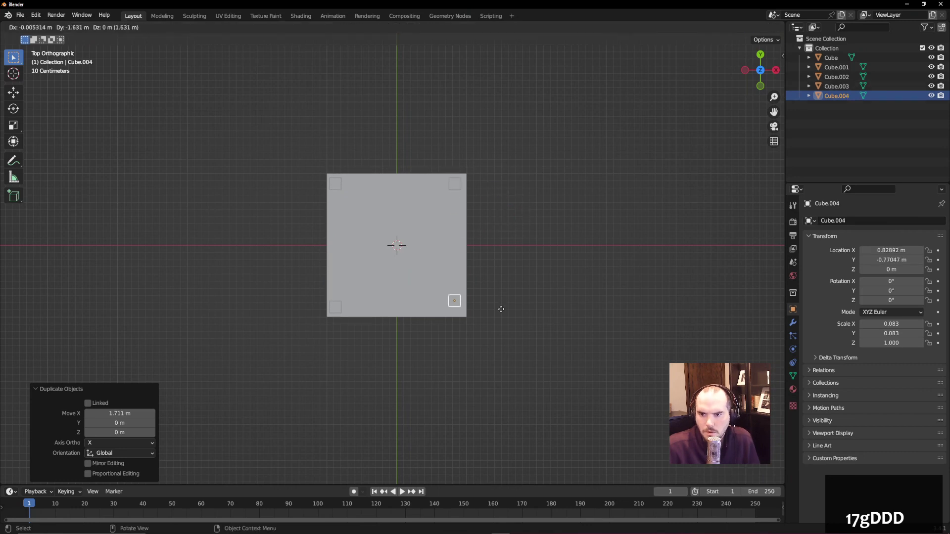
pyautogui.click(503, 314)
# - Select all four legs in the front view and lower them about 0.99 m along Z beneath the seat
pyautogui.press('KP_1')
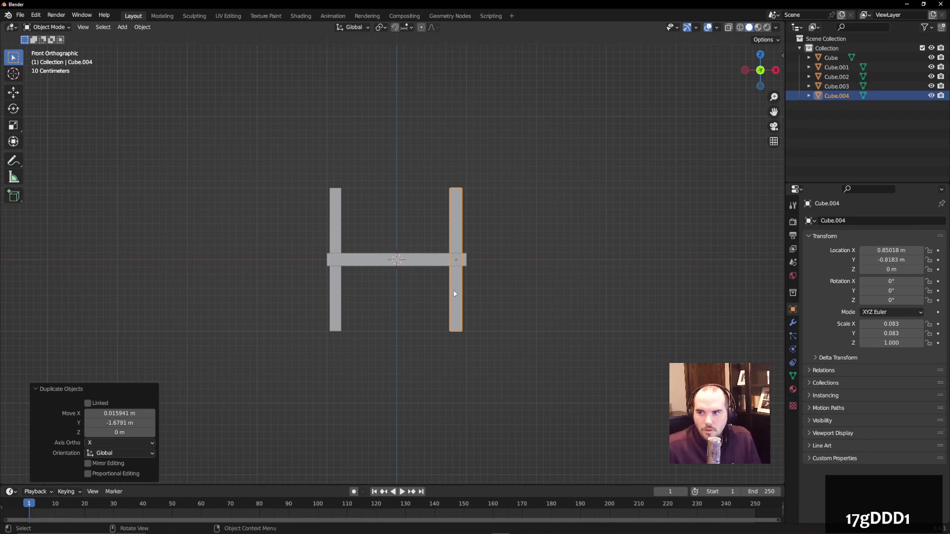
pyautogui.keyDown('shift'); pyautogui.click(844, 67); pyautogui.keyUp('shift')
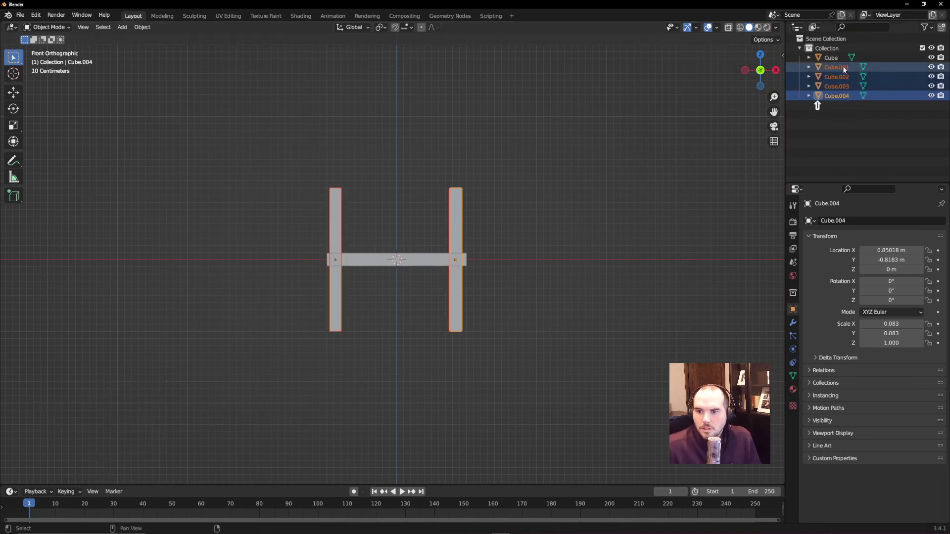
pyautogui.press('g')
pyautogui.press('z')
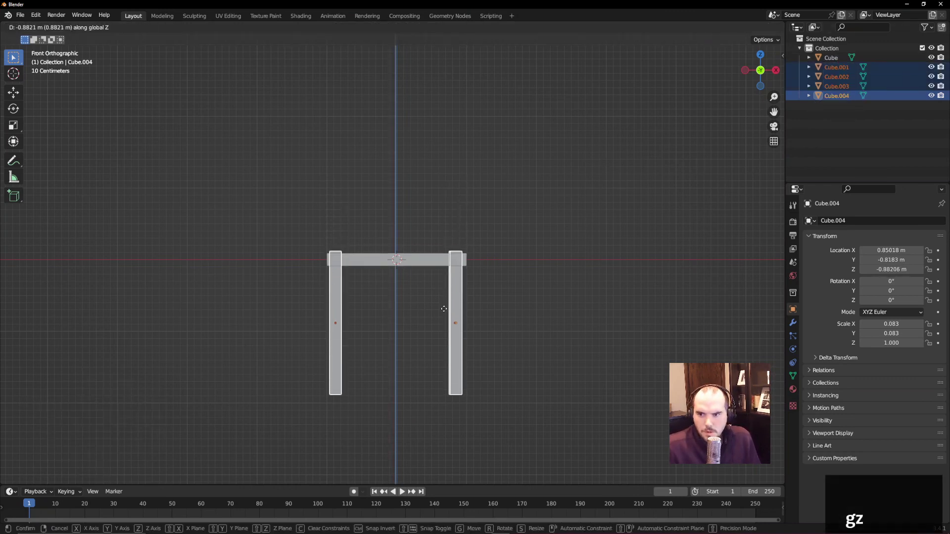
pyautogui.click(400, 321)
# - Select the two legs on the +X side and duplicate them about 1.98 m up along Z as backrest posts
pyautogui.moveTo(400, 321); pyautogui.dragTo(483, 311, button='middle')
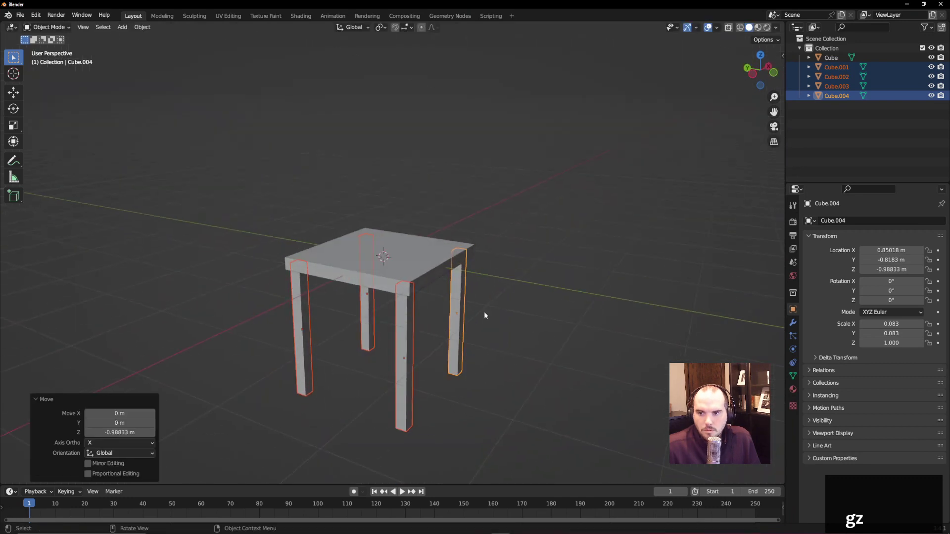
pyautogui.click(458, 319)
pyautogui.keyDown('shift'); pyautogui.click(384, 304); pyautogui.keyUp('shift')
pyautogui.moveTo(385, 302); pyautogui.dragTo(416, 285, button='middle')
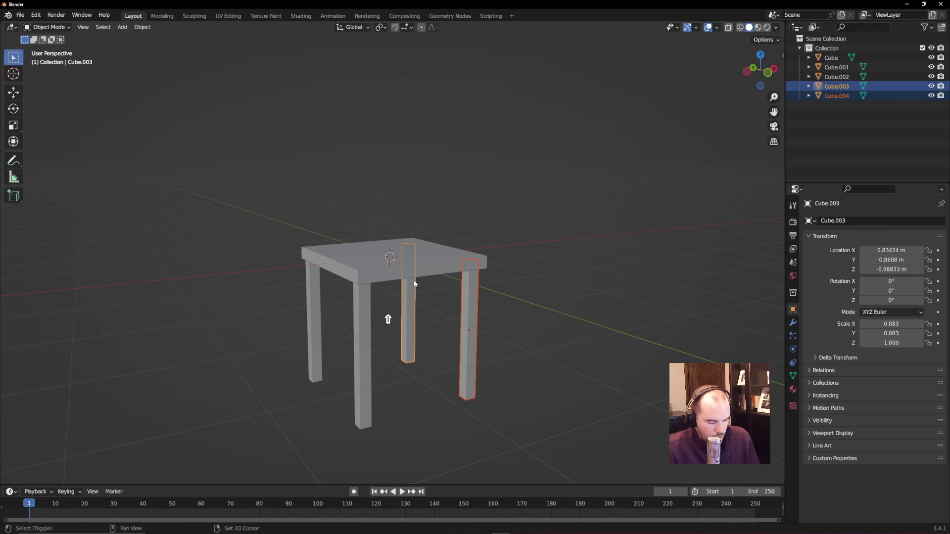
pyautogui.hotkey('shift', 'd')
pyautogui.press('z')
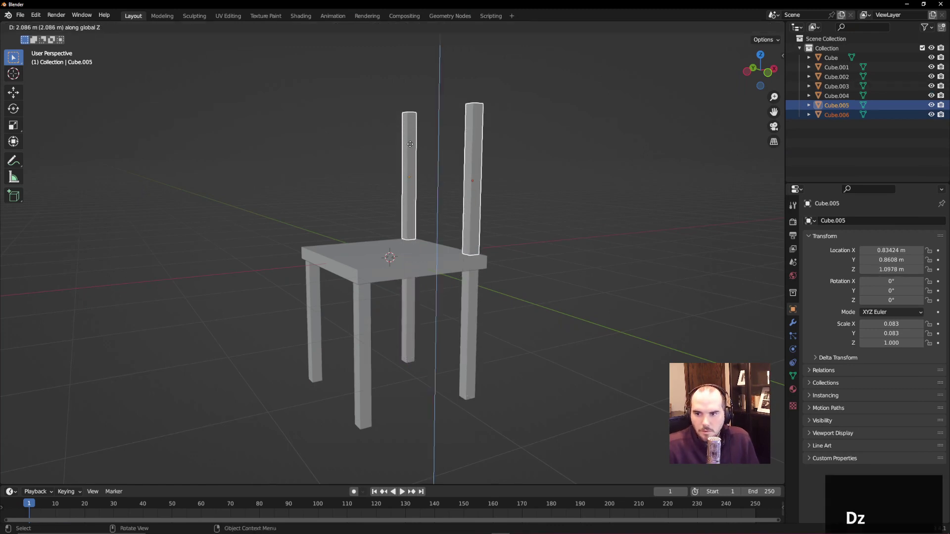
pyautogui.click(409, 151)
# - In the right view, duplicate the +Y backrest post four times along -Y, about 0.3 to 0.37 m apart, filling the gap with slats
pyautogui.moveTo(410, 151); pyautogui.dragTo(530, 160, button='middle')
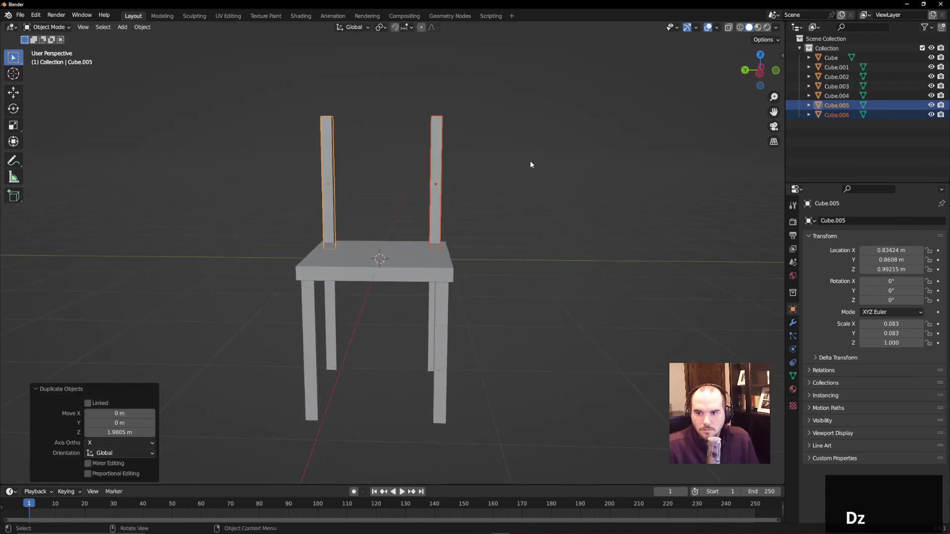
pyautogui.press('KP_1')
pyautogui.press('KP_3')
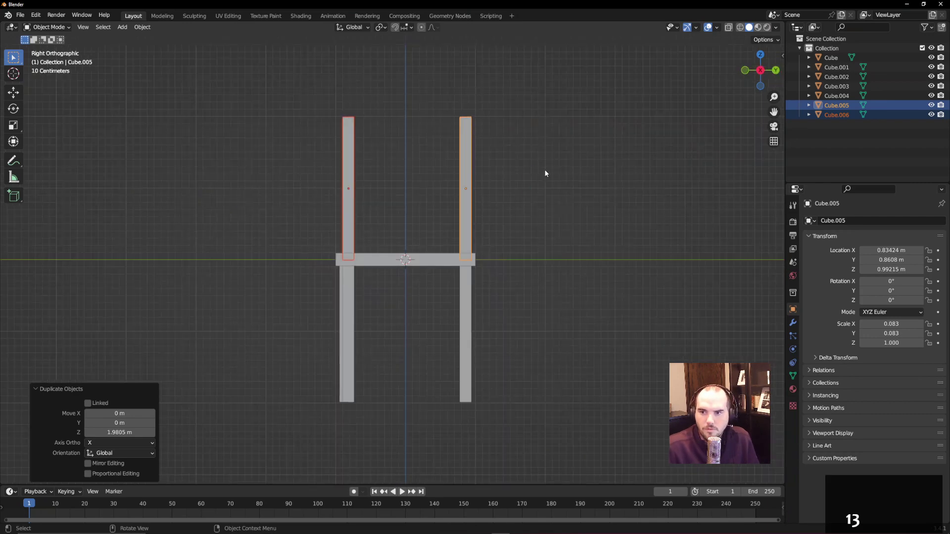
pyautogui.click(542, 170)
pyautogui.click(469, 202)
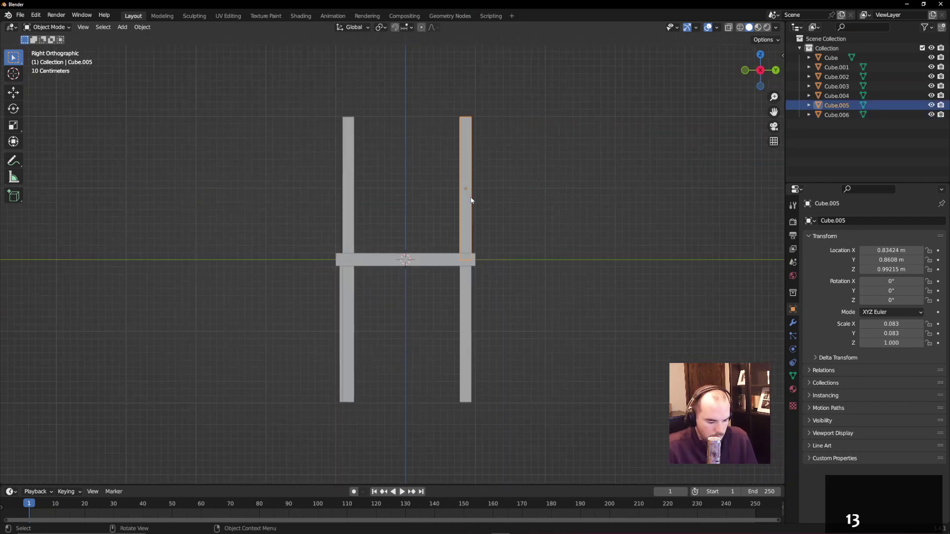
pyautogui.hotkey('shift', 'd')
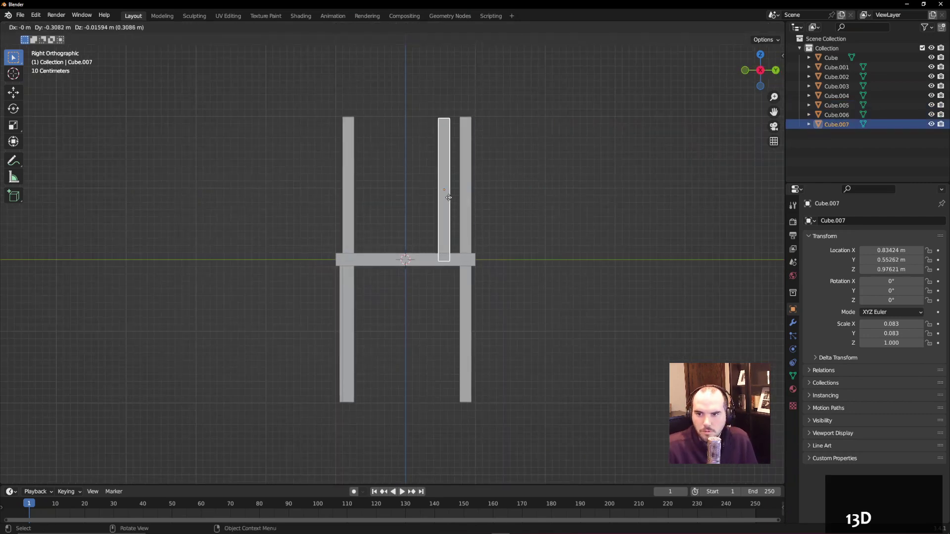
pyautogui.click(449, 197)
pyautogui.hotkey('shift', 'd')
pyautogui.click(423, 199)
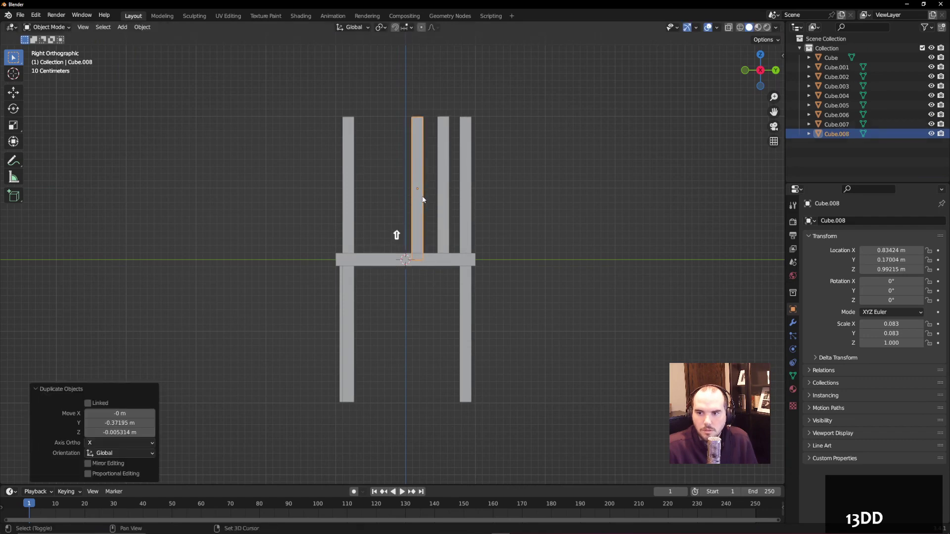
pyautogui.hotkey('shift', 'd')
pyautogui.click(400, 198)
pyautogui.hotkey('shift', 'd')
pyautogui.click(380, 197)
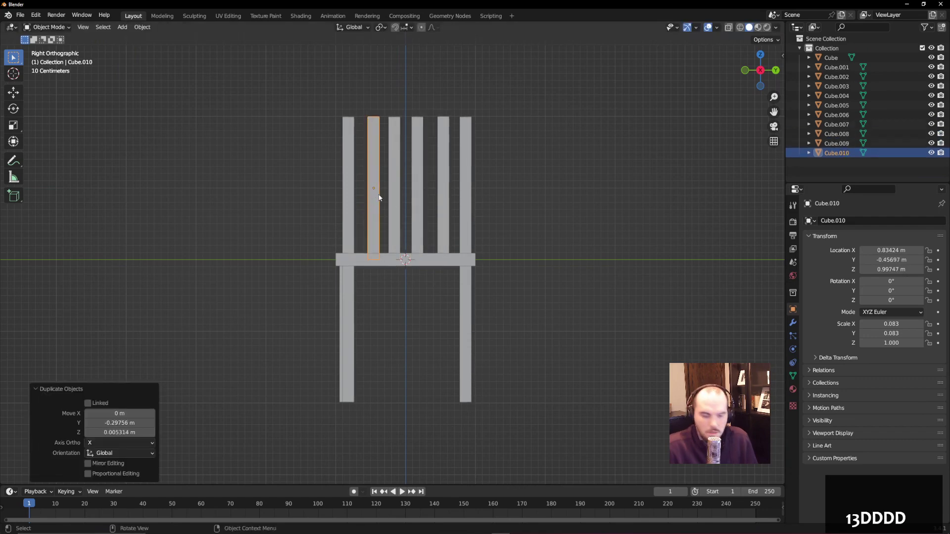
# - Duplicate the last slat in place and cancel the mistaken scaling by 90
pyautogui.hotkey('shift', 'd')
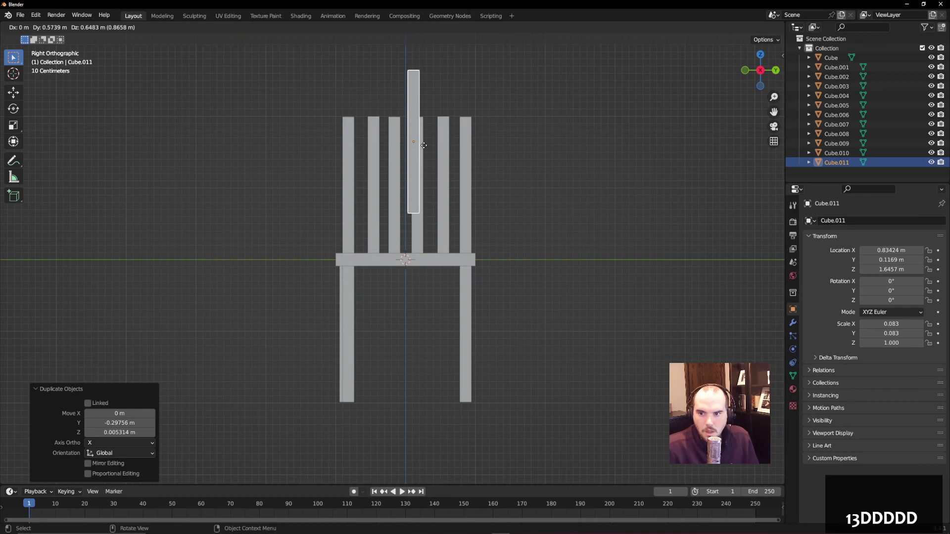
pyautogui.write('rs90')
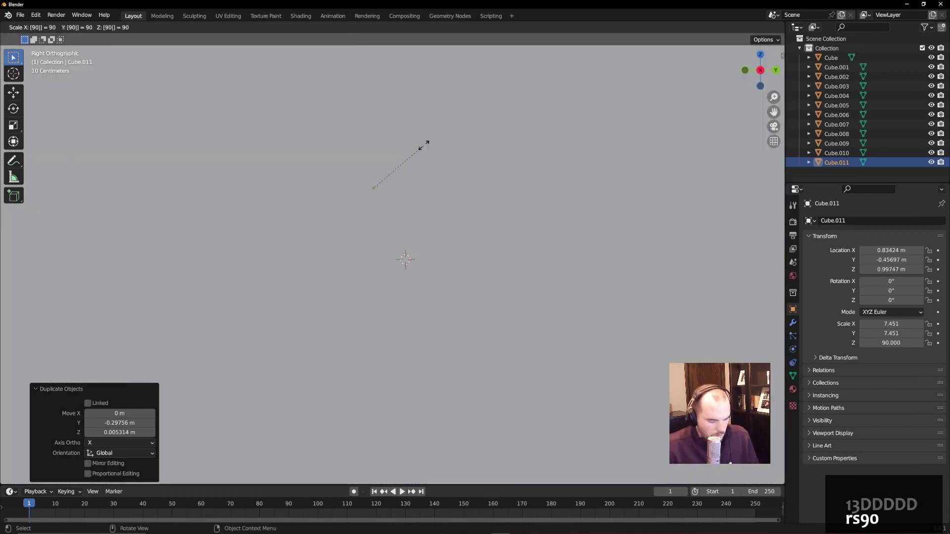
pyautogui.hotkey('ctrl', 'z')
pyautogui.hotkey('ctrl', 'z')
pyautogui.hotkey('ctrl', 'z')
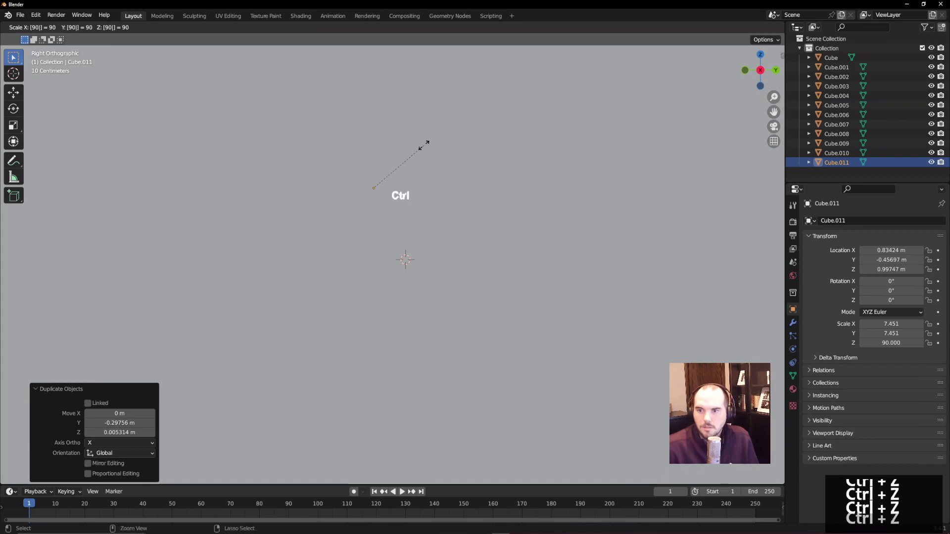
pyautogui.hotkey('ctrl', 'z')
# - Move the duplicated slat about 0.73 m along Y and 0.38 m up, and rotate it 90° about X
pyautogui.scroll(7, 431, 155)
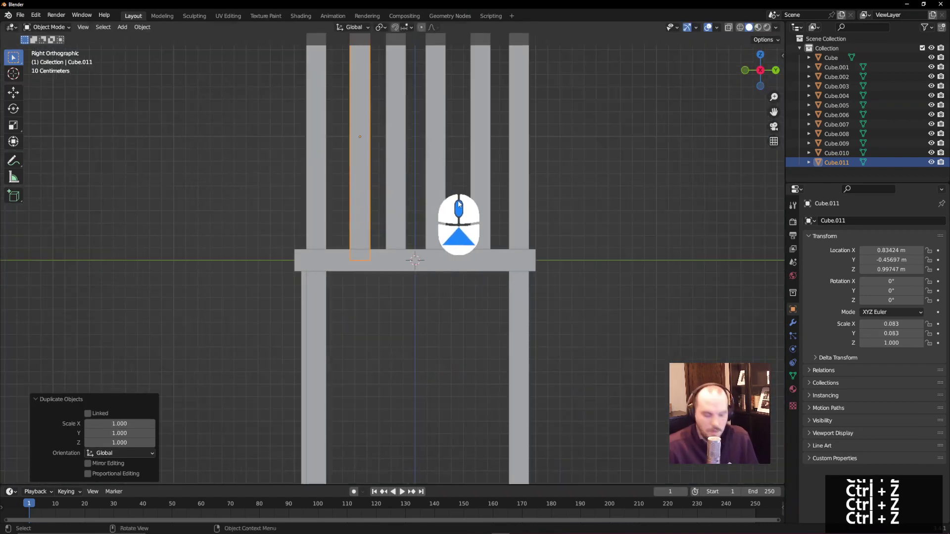
pyautogui.press('g')
pyautogui.click(521, 136)
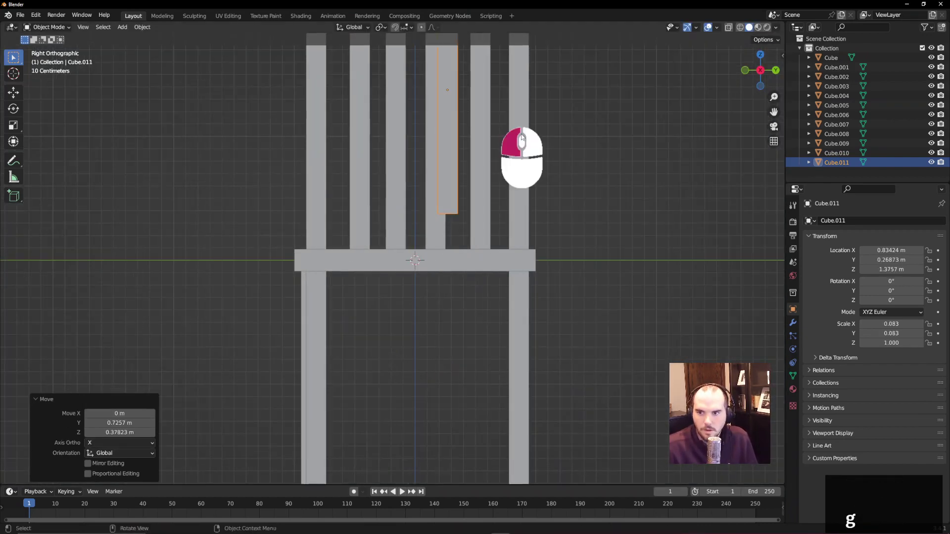
pyautogui.write('rx90')
pyautogui.press('Return')
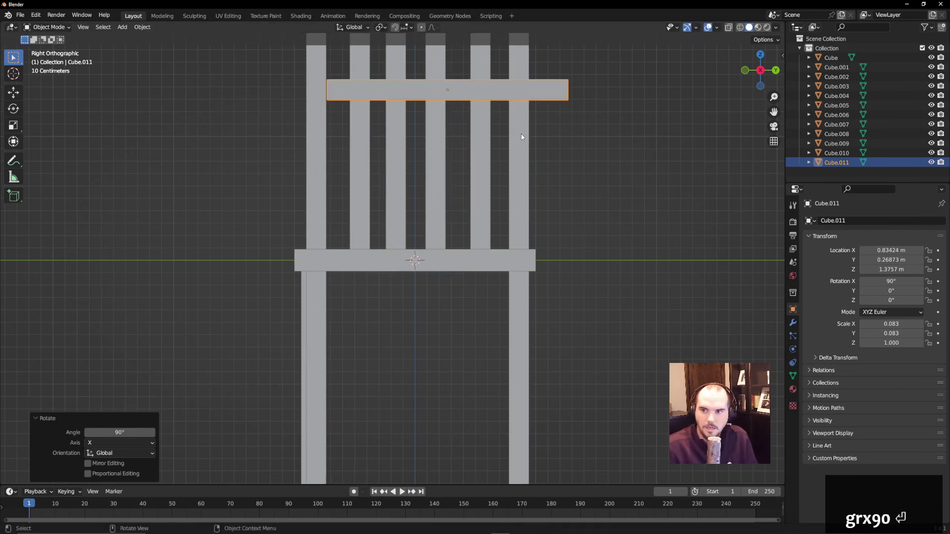
# - Move the horizontal rail about -0.26 m along Y and 0.58 m up onto the tops of the backrest slats
pyautogui.keyDown('shift'); pyautogui.moveTo(330, 123); pyautogui.dragTo(317, 231, button='middle'); pyautogui.keyUp('shift')
pyautogui.press('g')
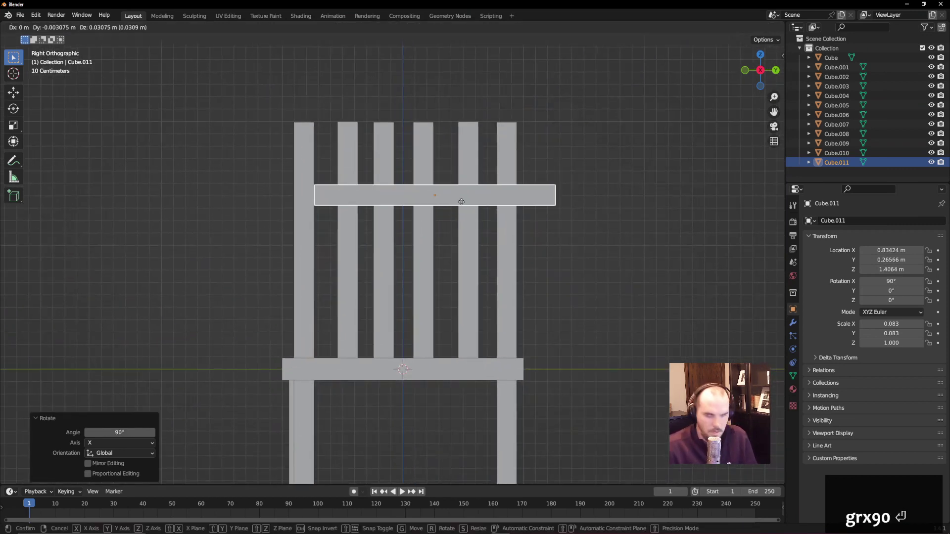
pyautogui.click(433, 134)
# - View the whole chair from an angle and enter Edit Mode on its top rail
pyautogui.moveTo(432, 135); pyautogui.dragTo(490, 230, button='middle')
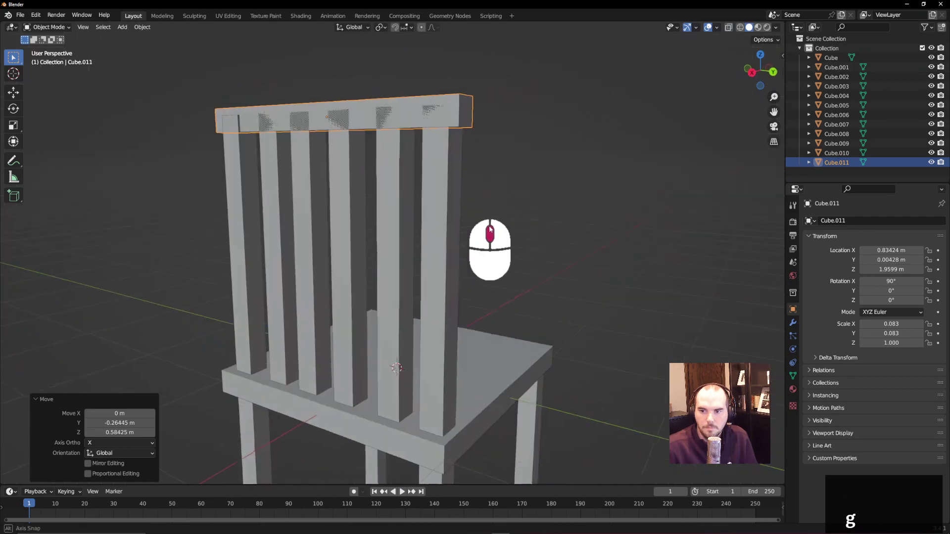
pyautogui.scroll(-4, 521, 281)
pyautogui.scroll(-3, 465, 286)
pyautogui.moveTo(498, 292); pyautogui.dragTo(495, 282, button='middle')
pyautogui.press('Tab')
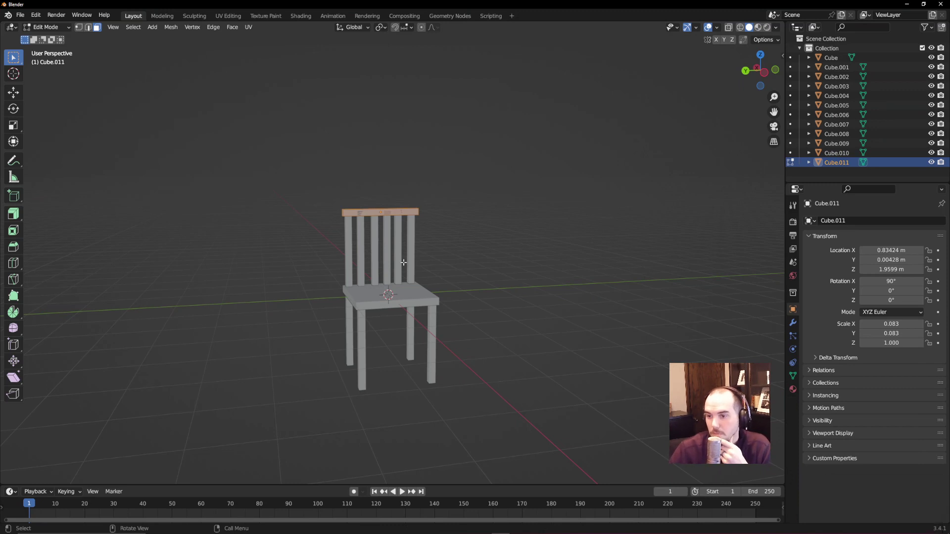
pyautogui.moveTo(495, 247); pyautogui.dragTo(483, 254, button='middle')
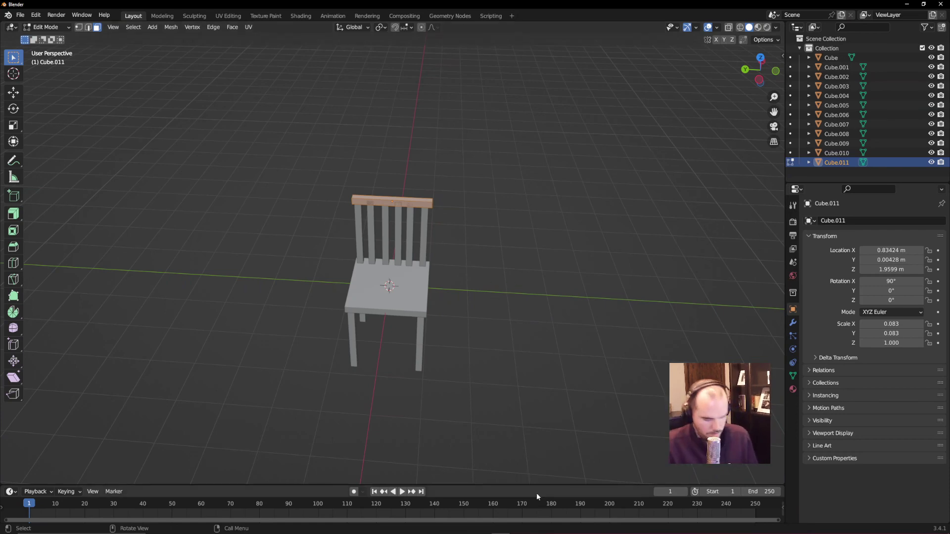
pyautogui.moveTo(536, 493); pyautogui.dragTo(558, 399, button='middle')
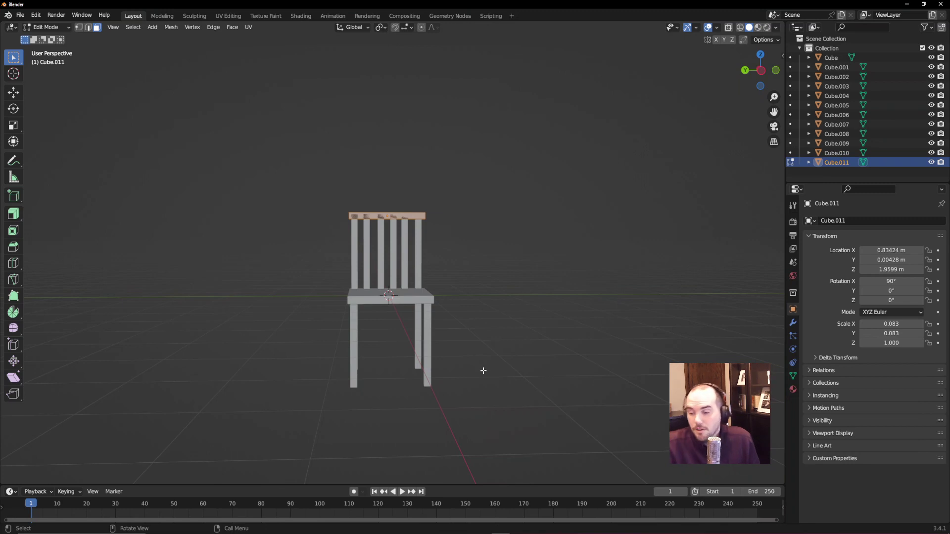
pyautogui.moveTo(469, 319); pyautogui.dragTo(457, 319, button='middle')
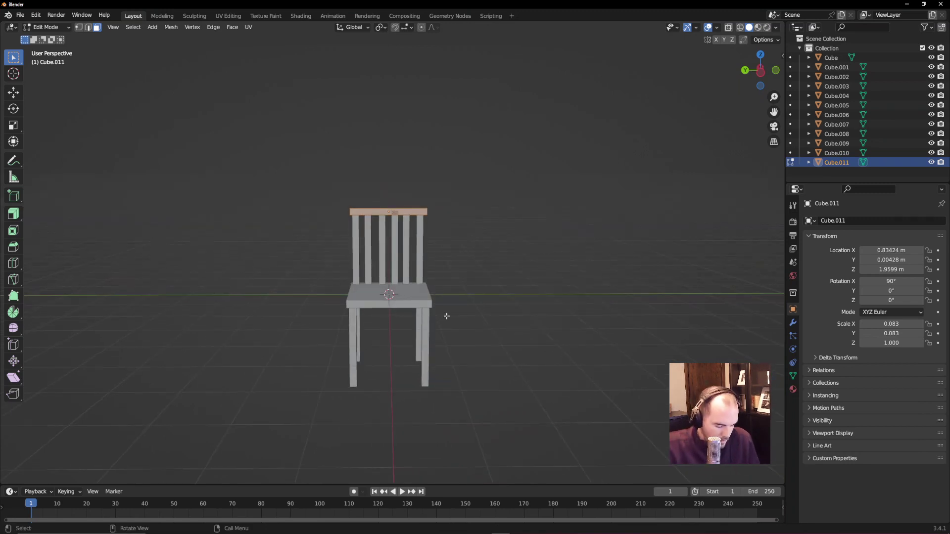
# - Return to Object Mode, select every chair part and move them about 0.92 m along X, 2.14 m along Y and -0.19 m along Z
pyautogui.click(460, 297)
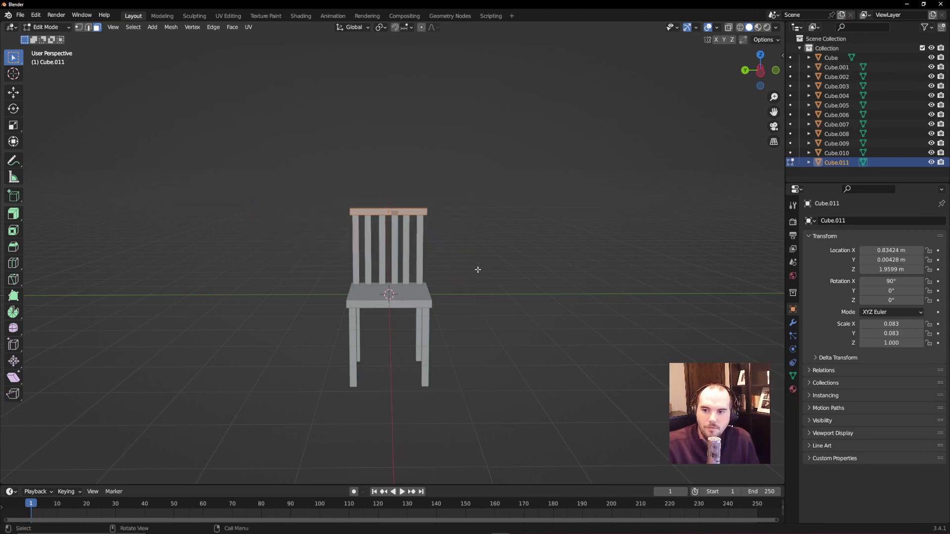
pyautogui.click(389, 286)
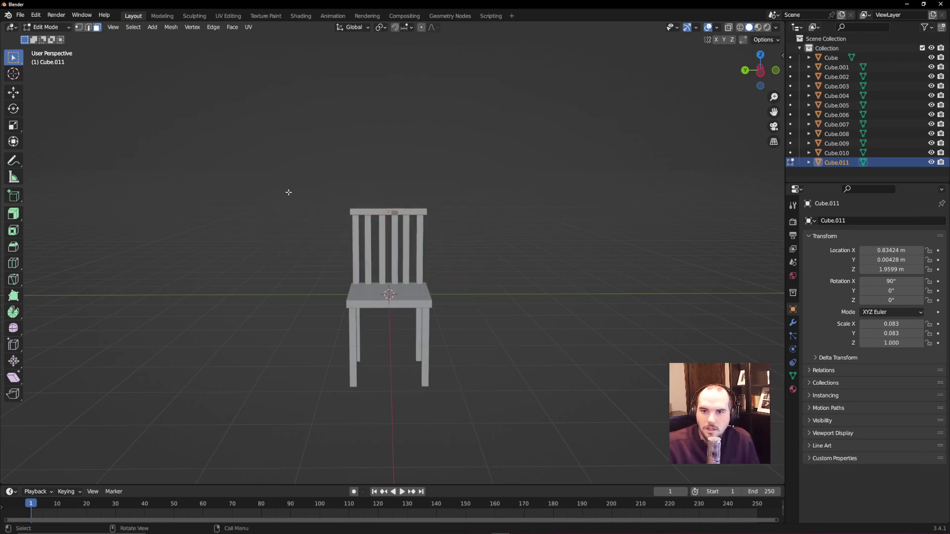
pyautogui.press('Tab')
pyautogui.moveTo(239, 169); pyautogui.dragTo(530, 389)
pyautogui.moveTo(506, 395); pyautogui.dragTo(530, 390, button='middle')
pyautogui.press('g')
pyautogui.click(443, 351)
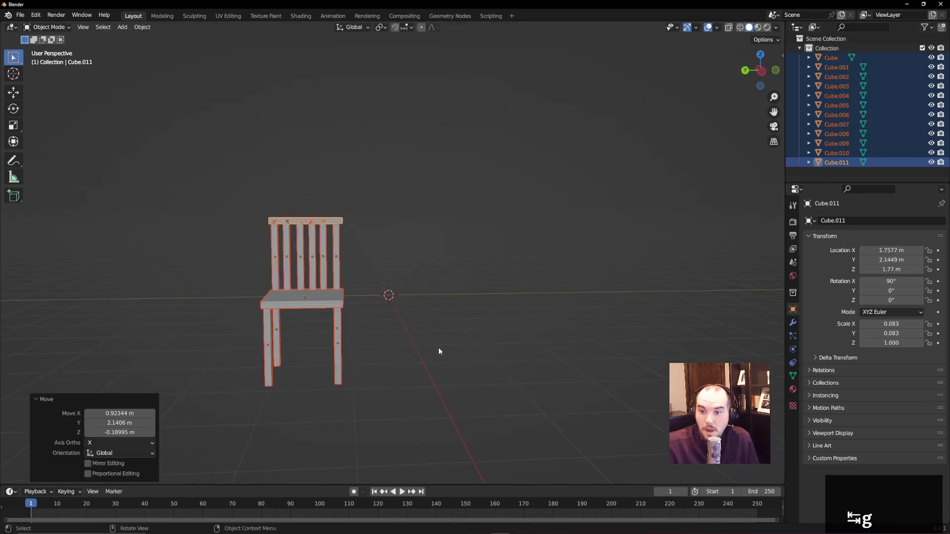
# - With all chair parts selected, make the seat, the top rail and an outer backrest slat the active object in turn
pyautogui.moveTo(193, 173); pyautogui.dragTo(425, 391)
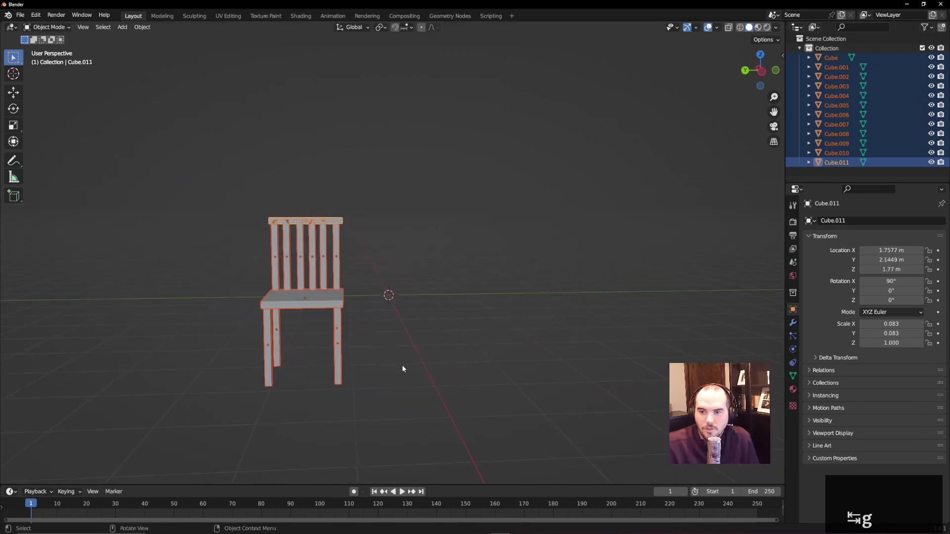
pyautogui.moveTo(402, 367); pyautogui.dragTo(421, 381, button='middle')
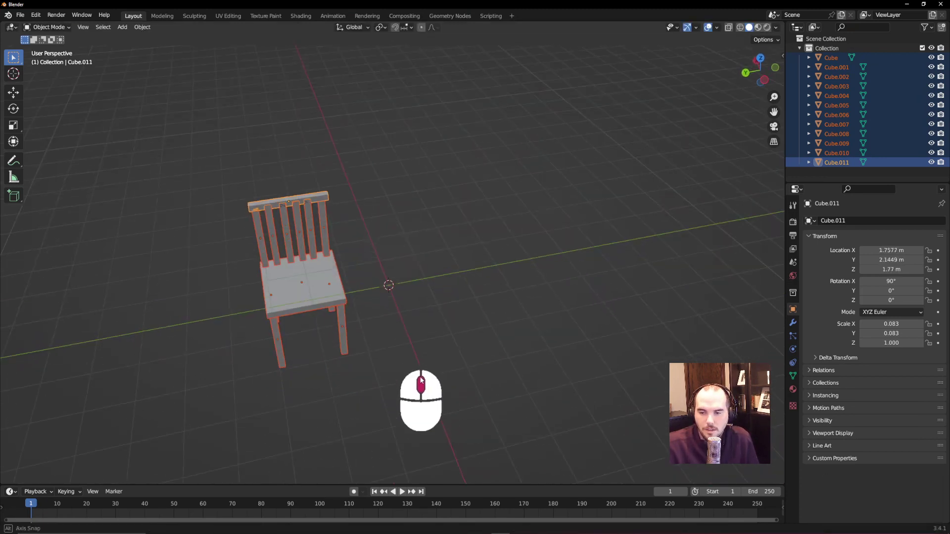
pyautogui.keyDown('shift'); pyautogui.click(301, 306); pyautogui.keyUp('shift')
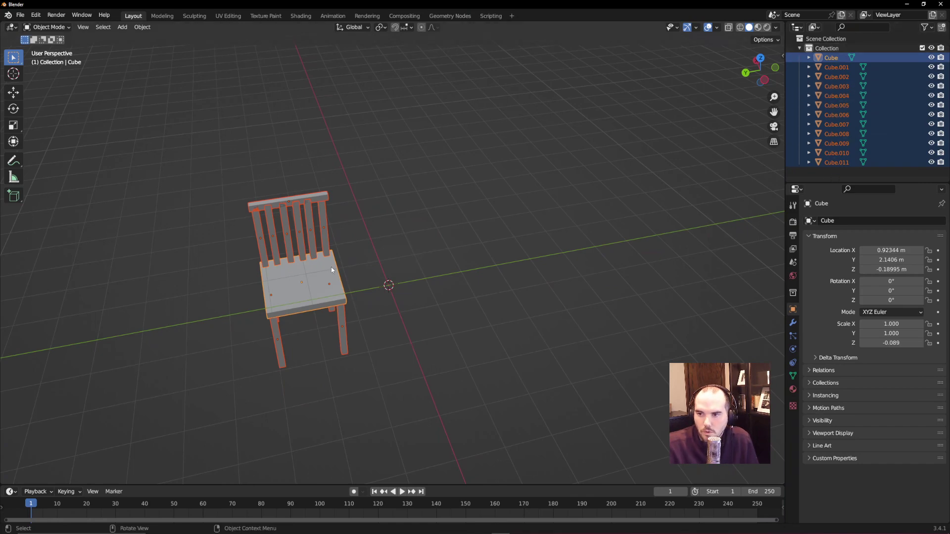
pyautogui.moveTo(325, 294); pyautogui.dragTo(452, 212, button='middle')
pyautogui.keyDown('shift'); pyautogui.click(428, 133); pyautogui.keyUp('shift')
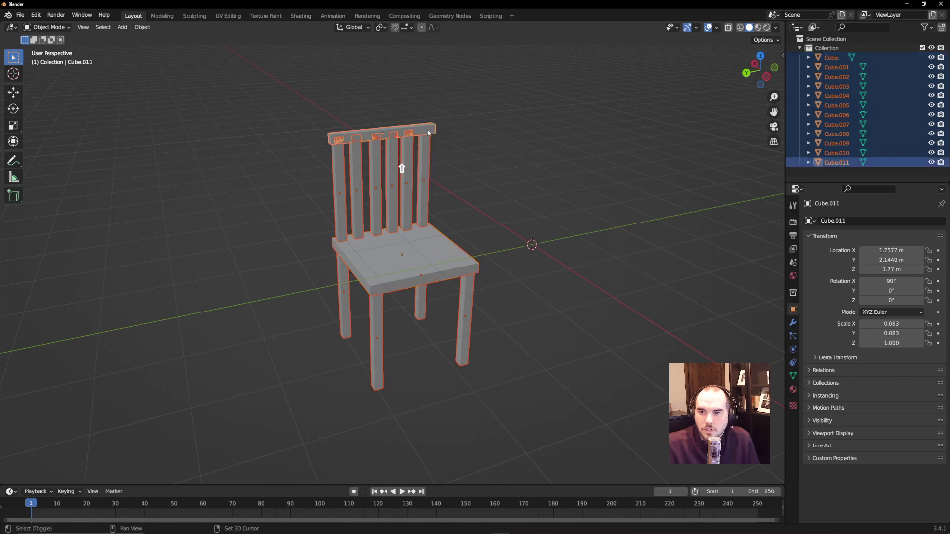
pyautogui.keyDown('shift'); pyautogui.click(395, 261); pyautogui.keyUp('shift')
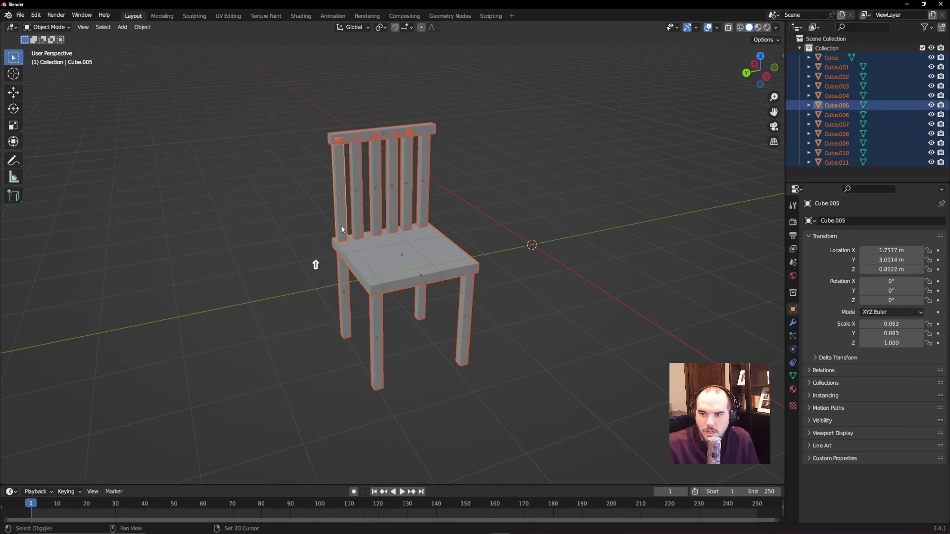
# - Make the seat the active object and parent all other chair parts to it with the Object option
pyautogui.moveTo(458, 261); pyautogui.dragTo(328, 297, button='middle')
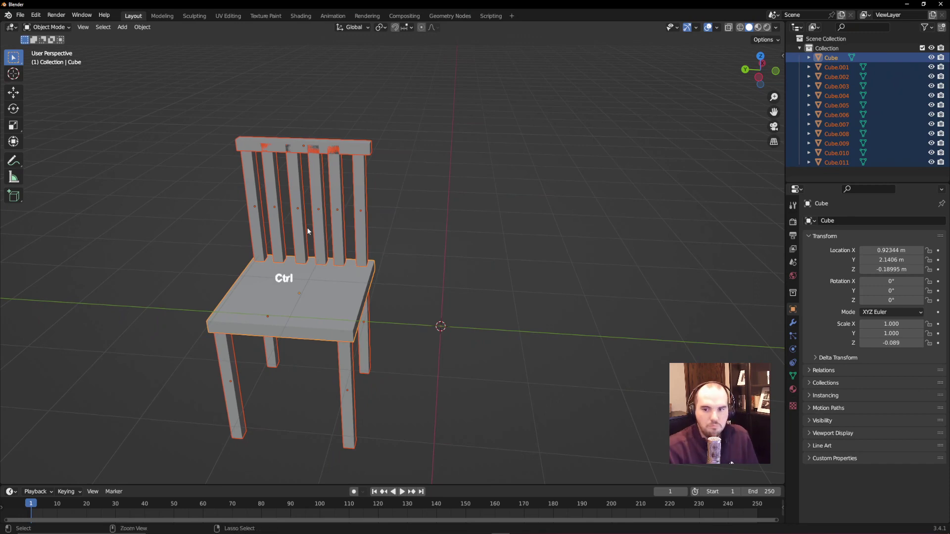
pyautogui.hotkey('ctrl', 'p')
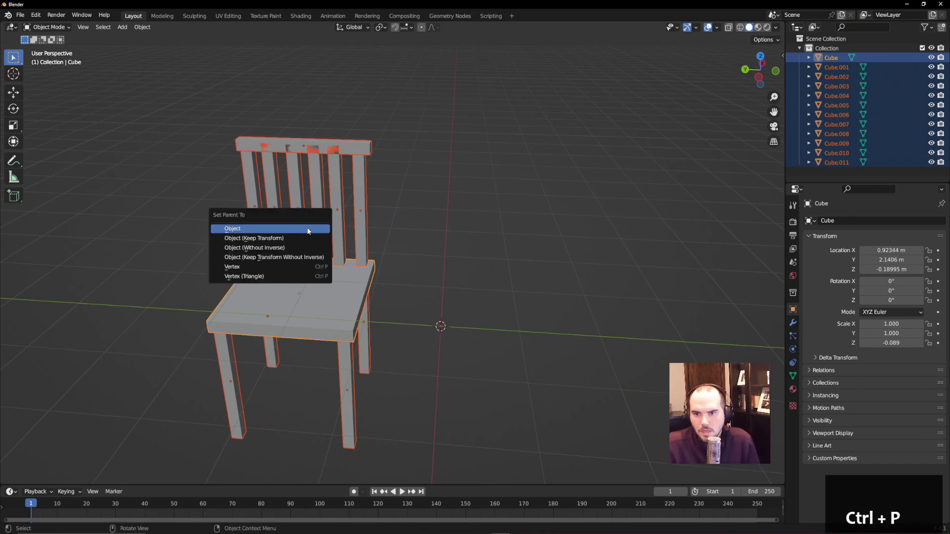
pyautogui.click(300, 228)
# - Inspect the dashed relationship lines between the seat and its child parts, and select only the seat
pyautogui.scroll(6, 345, 245)
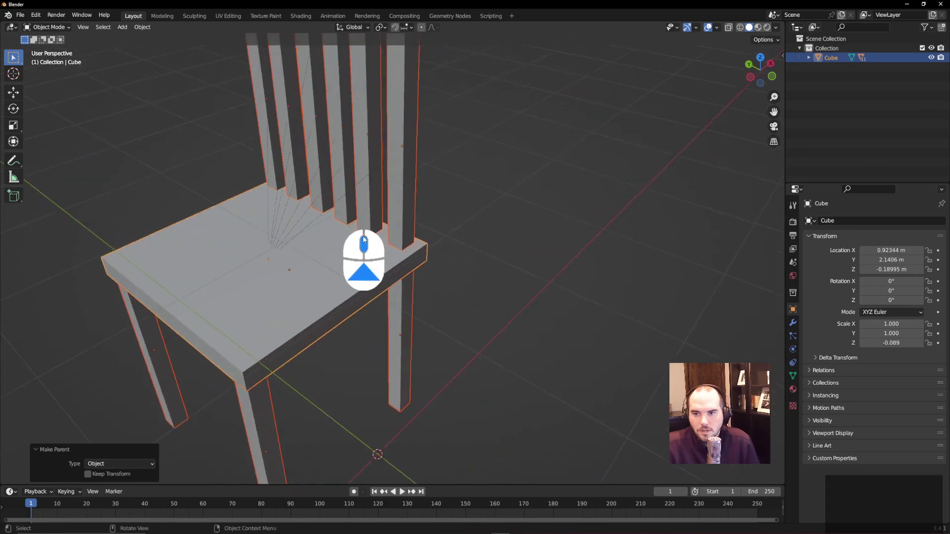
pyautogui.moveTo(278, 204); pyautogui.dragTo(361, 190, button='middle')
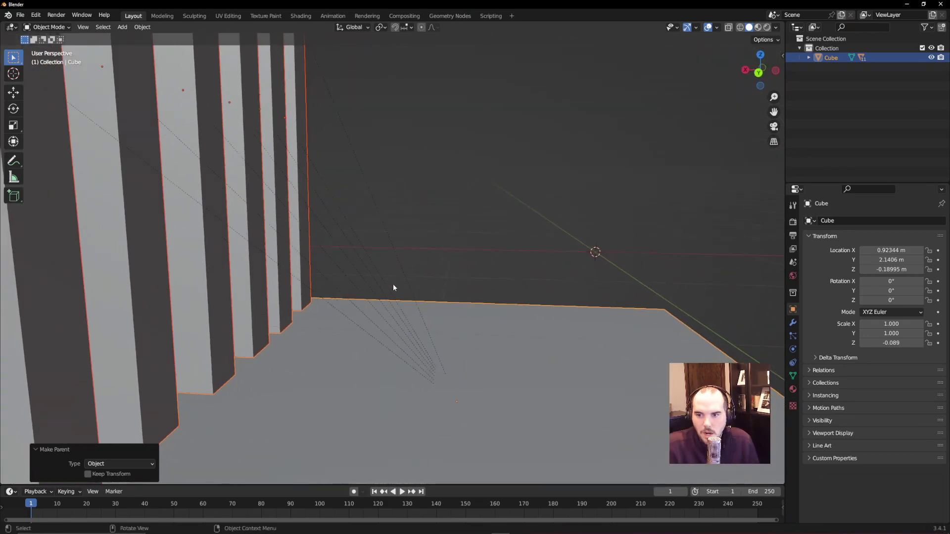
pyautogui.click(497, 406)
pyautogui.scroll(-6, 504, 408)
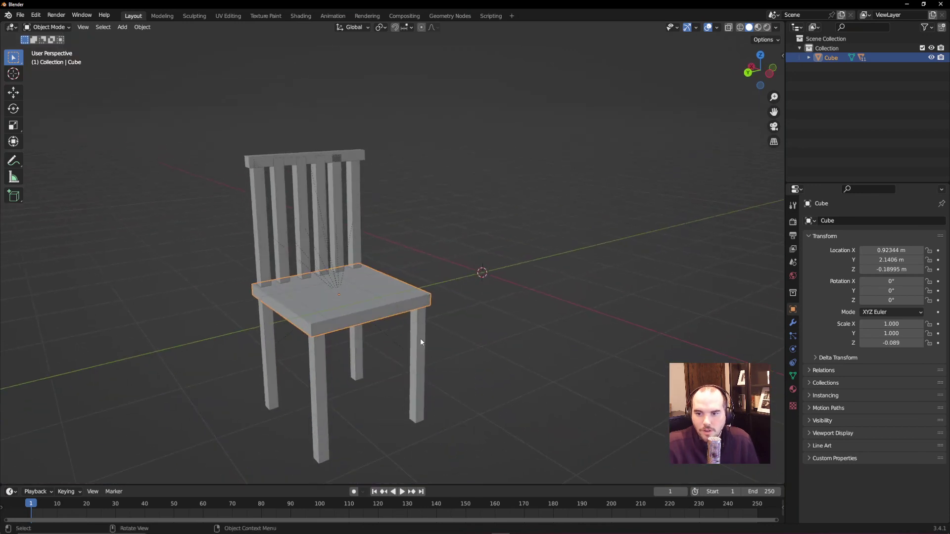
pyautogui.moveTo(396, 300); pyautogui.dragTo(447, 319, button='middle')
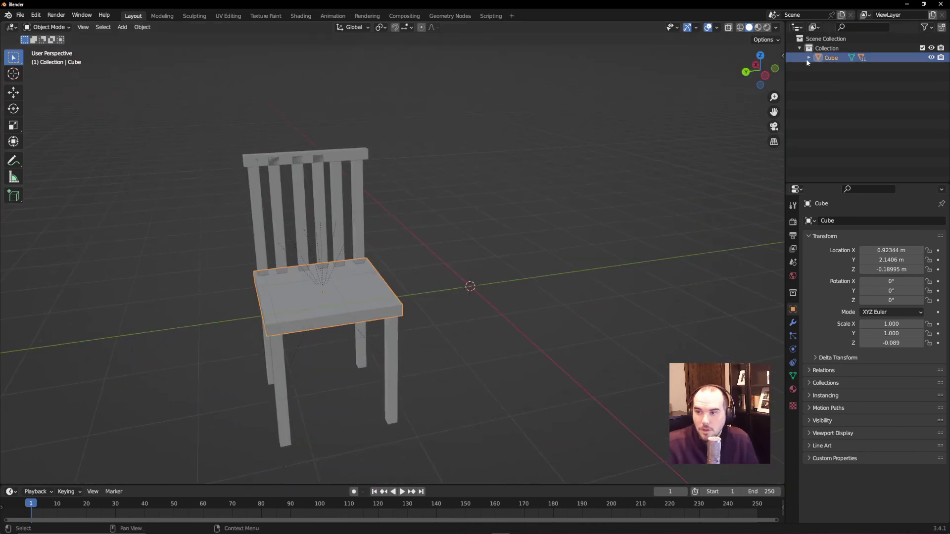
# - Expand and collapse the seat's hierarchy in the Outliner to examine the child parts nested beneath it
pyautogui.click(808, 58)
pyautogui.click(808, 58)
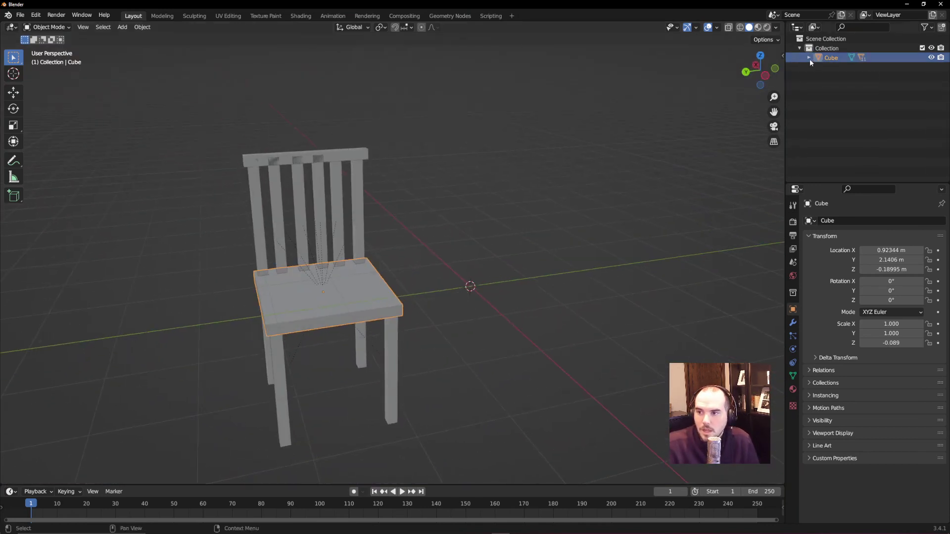
pyautogui.click(810, 58)
pyautogui.click(808, 58)
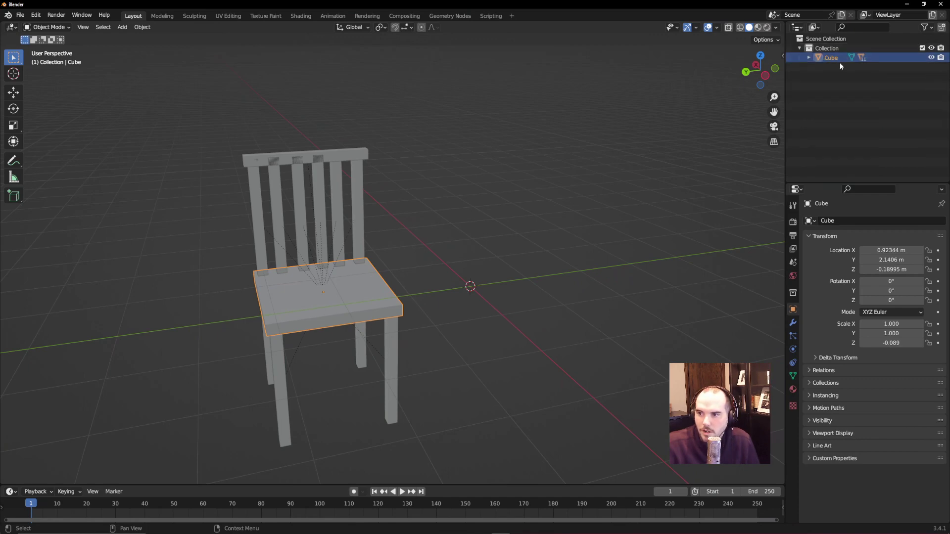
pyautogui.click(809, 58)
pyautogui.scroll(-2, 825, 171)
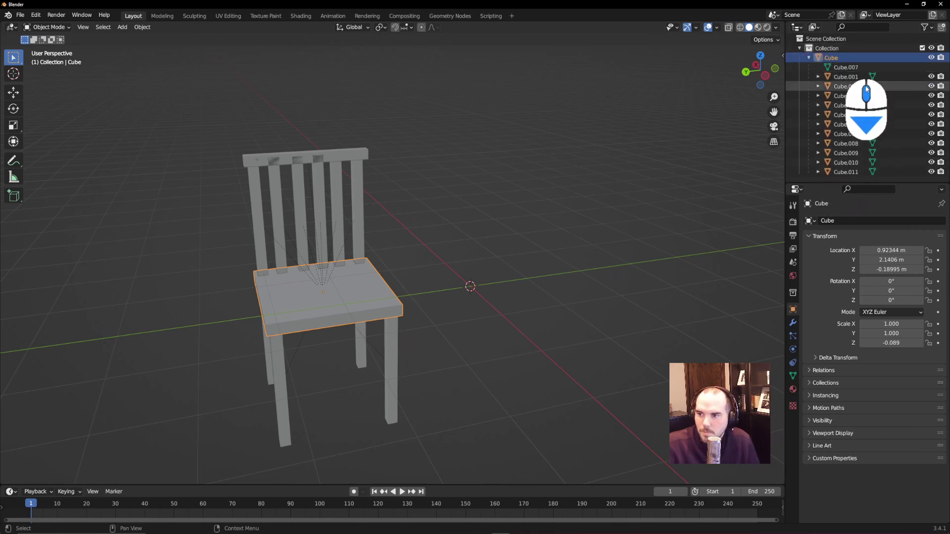
pyautogui.click(808, 58)
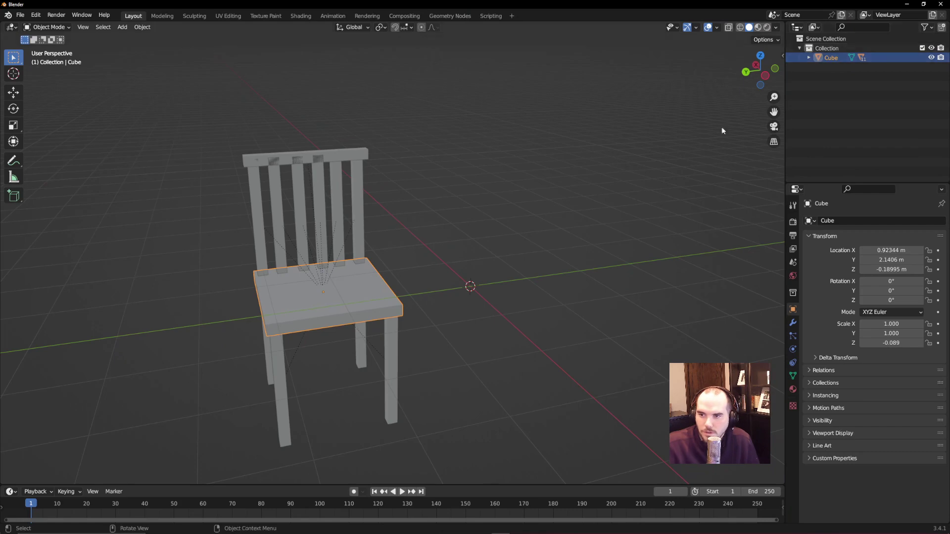
# - Rename the parent seat object to Chair and move it about 1.6 m along Y together with its child parts
pyautogui.doubleClick(836, 58)
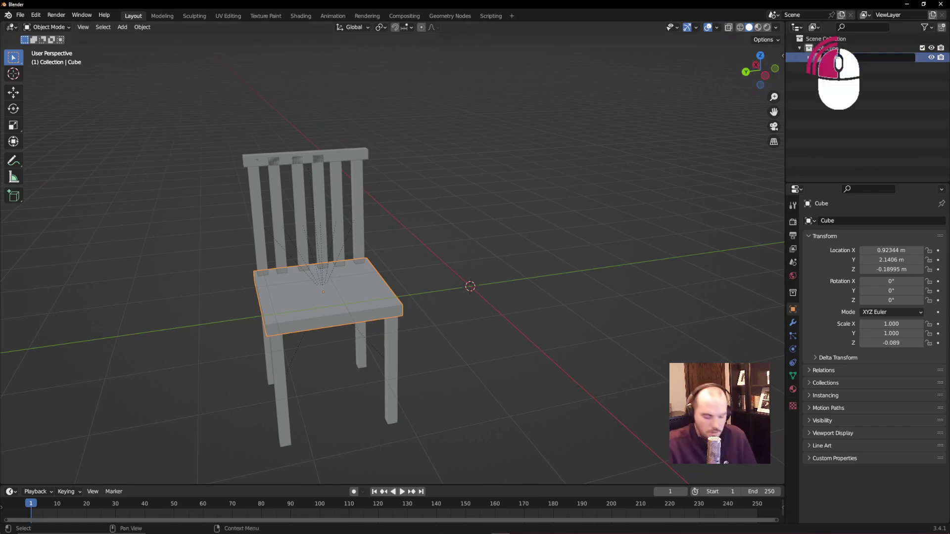
pyautogui.write('Chair')
pyautogui.press('Return')
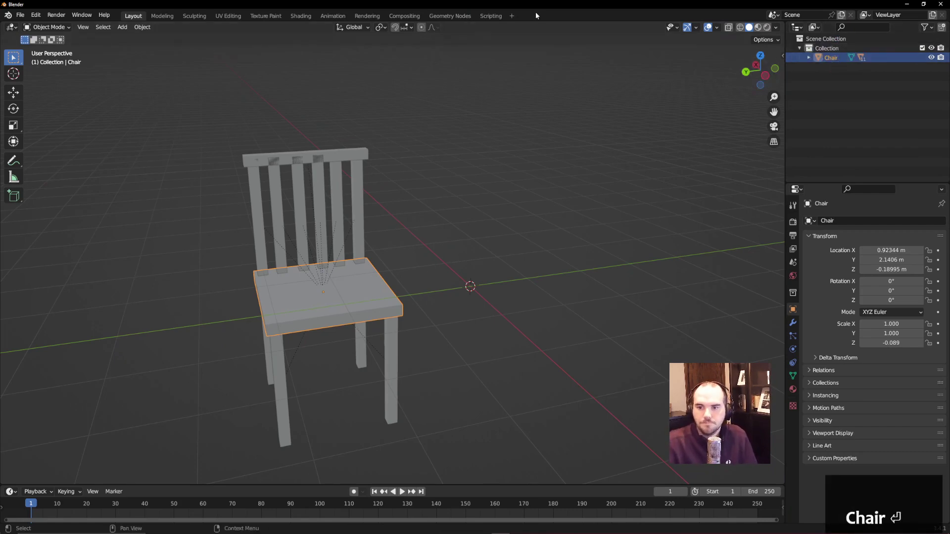
pyautogui.press('g')
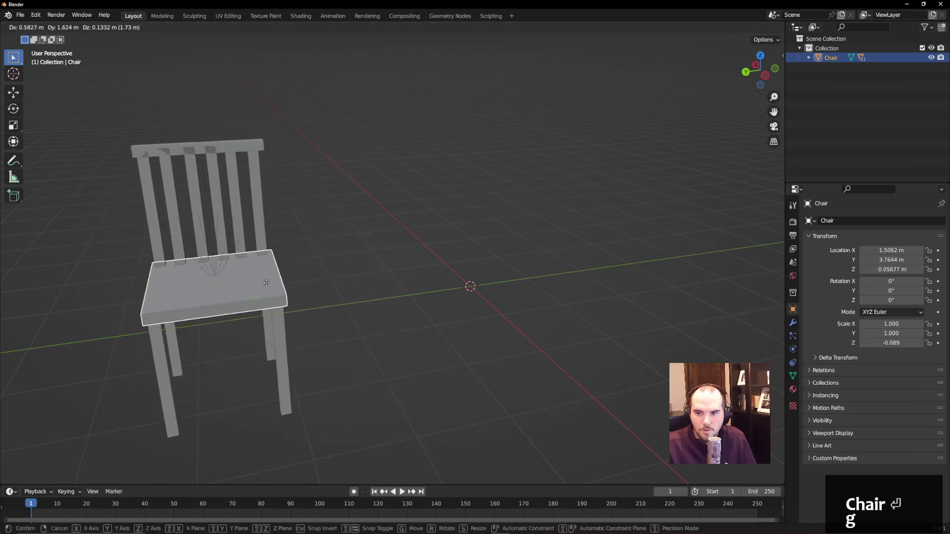
pyautogui.click(285, 209)
# - Try to move one outer backrest slat away from the chair independently of its parent
pyautogui.click(257, 200)
pyautogui.press('g')
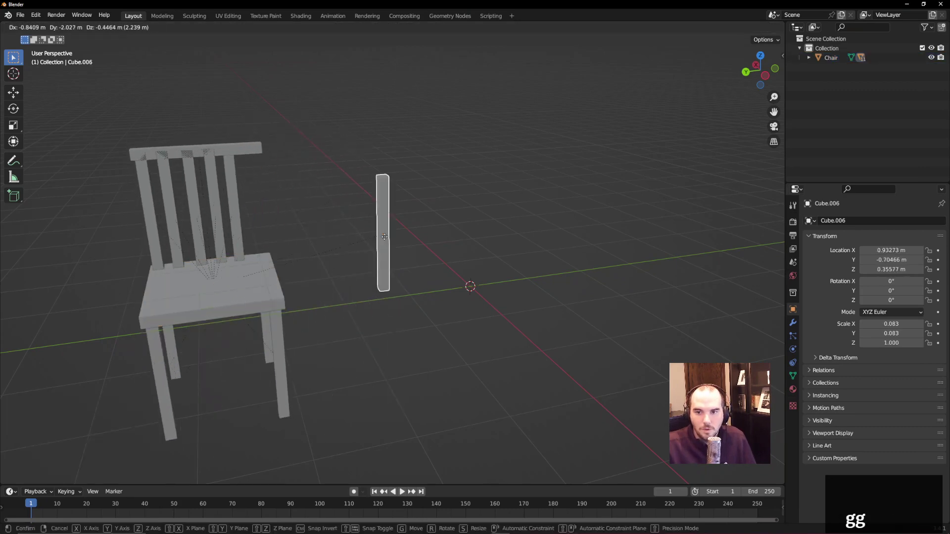
pyautogui.rightClick(389, 200)
# - Move the chair by its seat in two stages, the last about 0.13 m along X, 0.61 m along Y and -0.17 m along Z
pyautogui.click(221, 291)
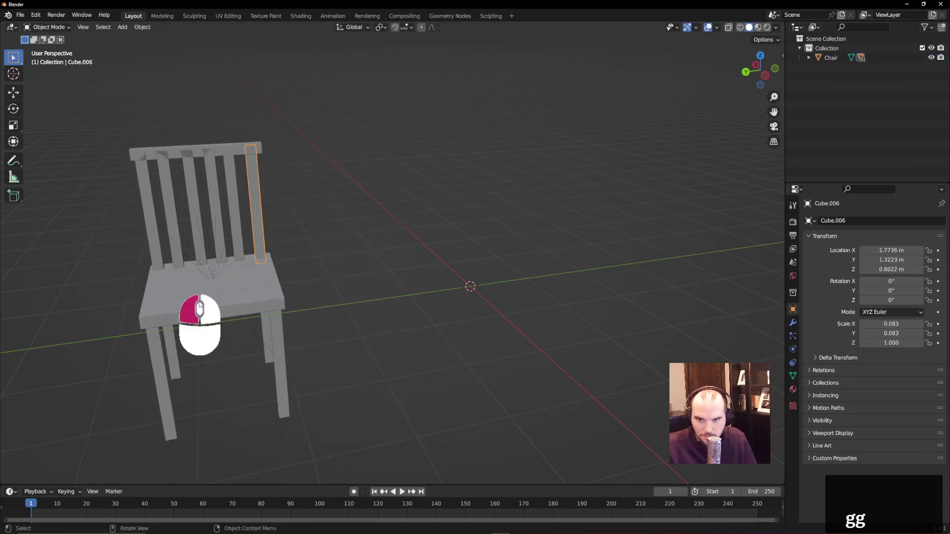
pyautogui.press('g')
pyautogui.click(216, 310)
pyautogui.press('g')
pyautogui.click(183, 319)
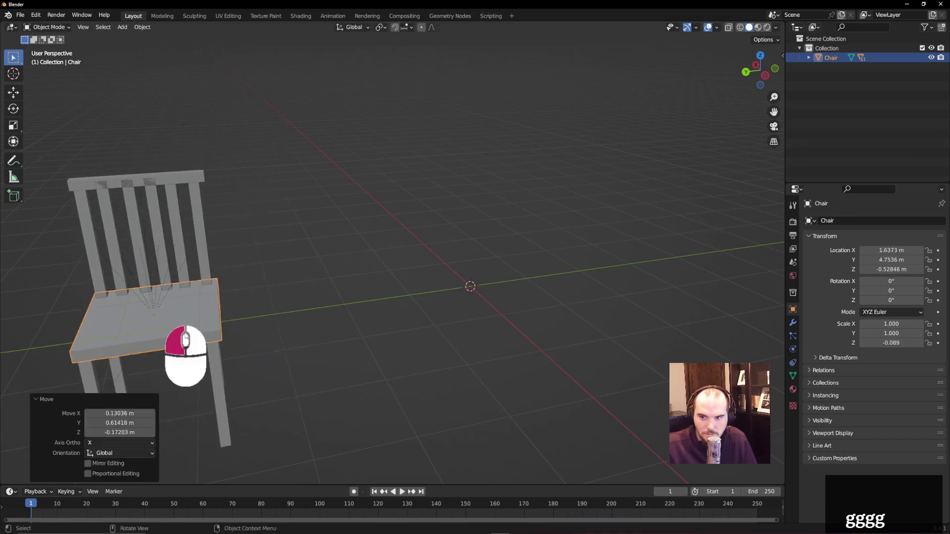
# - Move the parented chair about -0.10 m along X, -1.05 m along Y and 0.30 m along Z
pyautogui.moveTo(285, 302); pyautogui.dragTo(285, 296, button='middle')
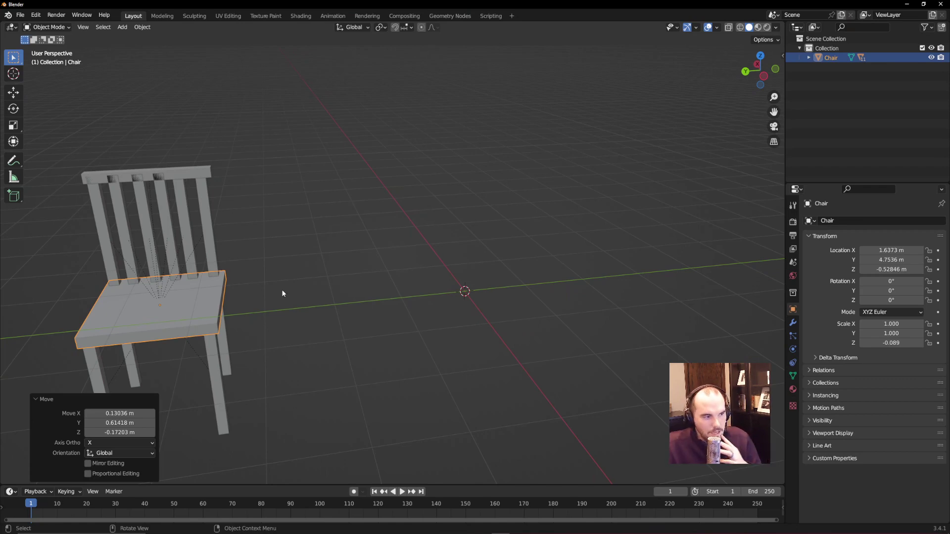
pyautogui.press('g')
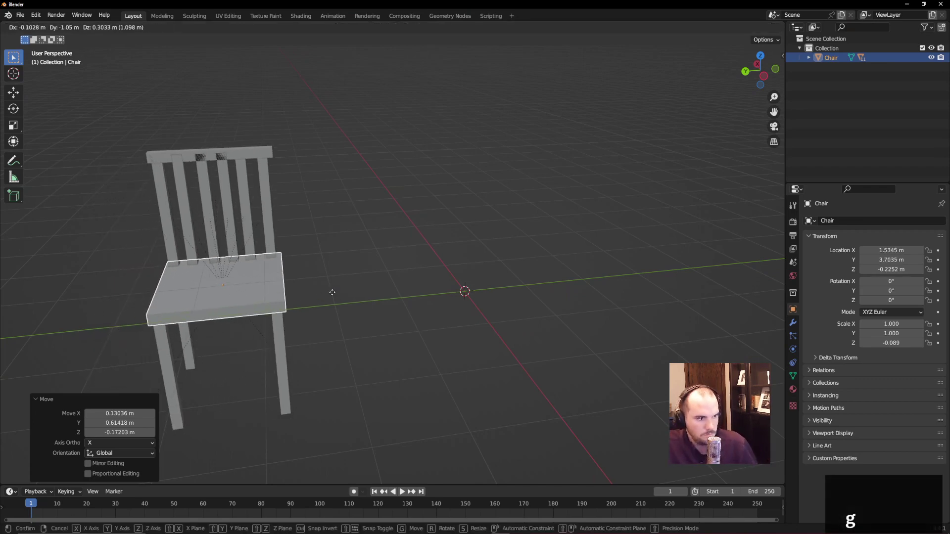
pyautogui.click(328, 292)
# - Add a 2 m cube mesh at the world origin beside the chair
pyautogui.moveTo(533, 315); pyautogui.dragTo(549, 306, button='middle')
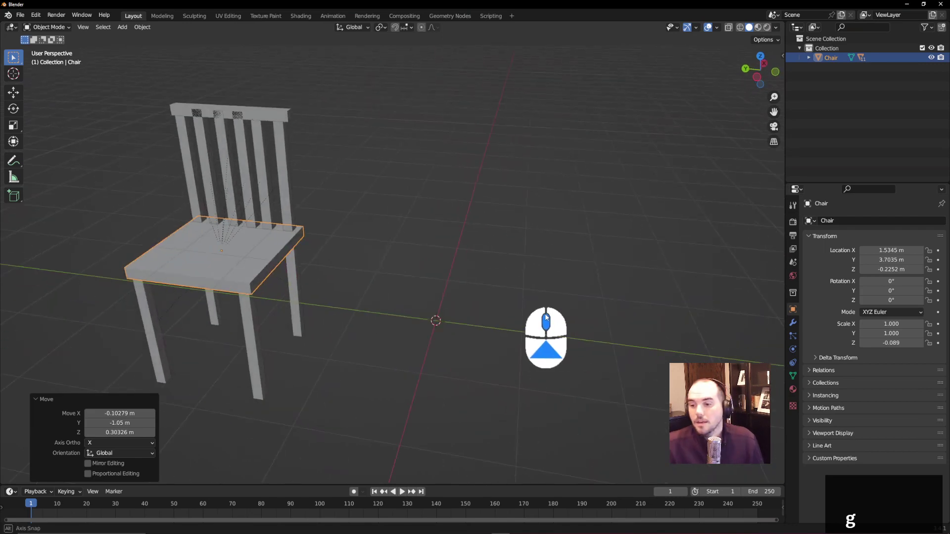
pyautogui.hotkey('shift', 'a')
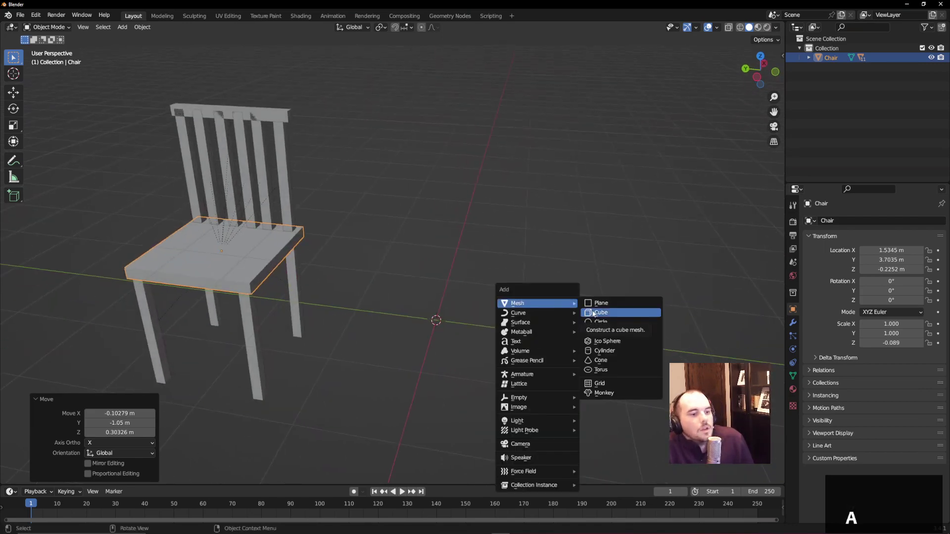
pyautogui.click(593, 312)
pyautogui.moveTo(612, 323); pyautogui.dragTo(590, 299, button='middle')
pyautogui.press('g')
pyautogui.press('z')
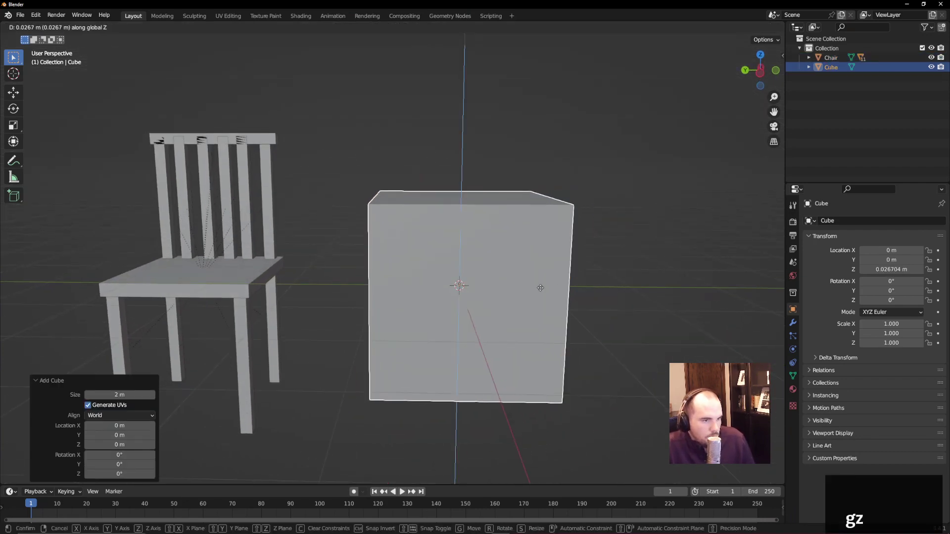
pyautogui.rightClick(621, 292)
# - Flatten the new cube into a thin slab by scaling it to about 0.046 along Z
pyautogui.press('s')
pyautogui.press('z')
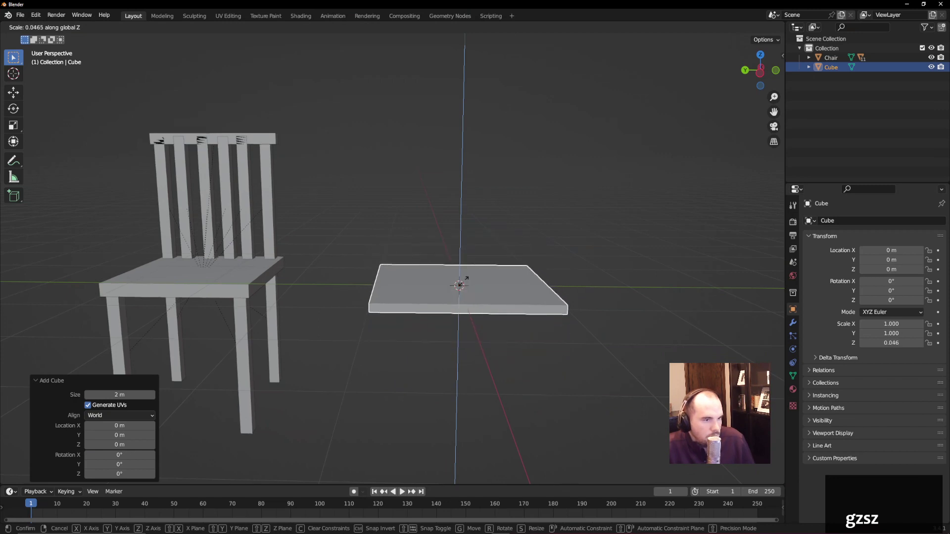
pyautogui.click(464, 281)
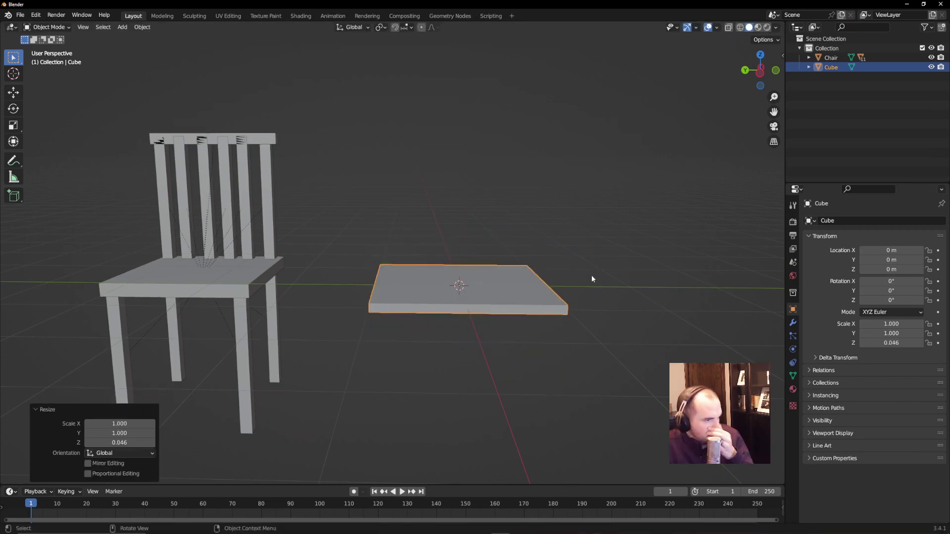
pyautogui.moveTo(567, 286); pyautogui.dragTo(571, 320, button='middle')
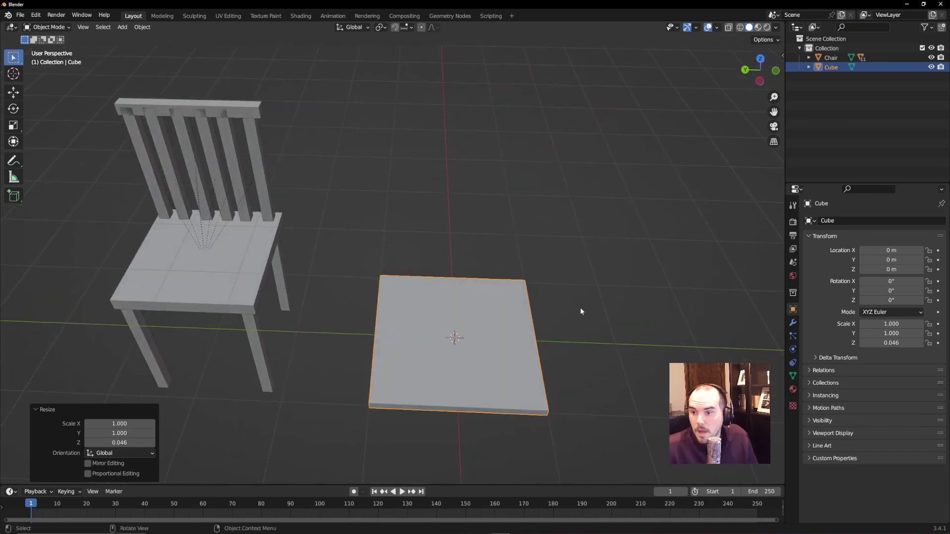
# - Enter Edit Mode on the flattened cube slab
pyautogui.press('Tab')
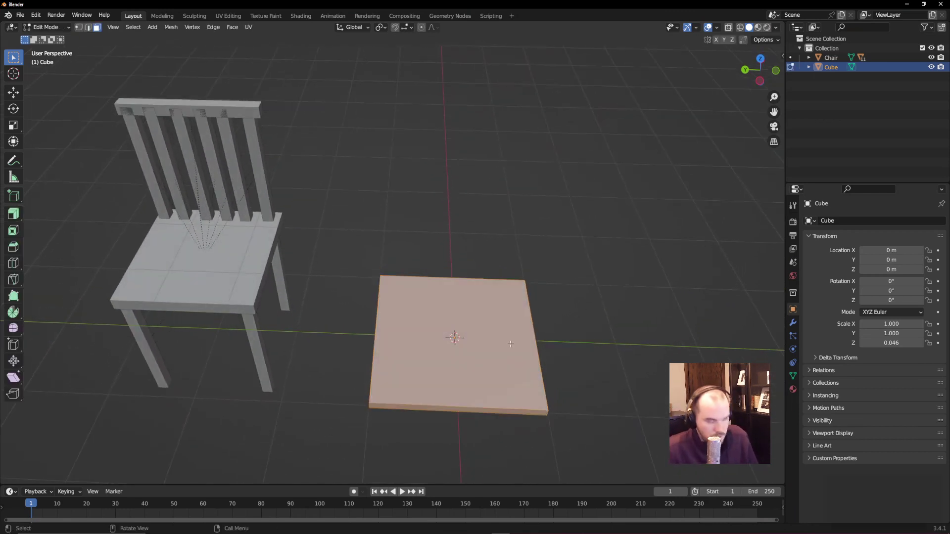
pyautogui.moveTo(511, 348); pyautogui.dragTo(501, 324, button='middle')
pyautogui.hotkey('ctrl', 'r')
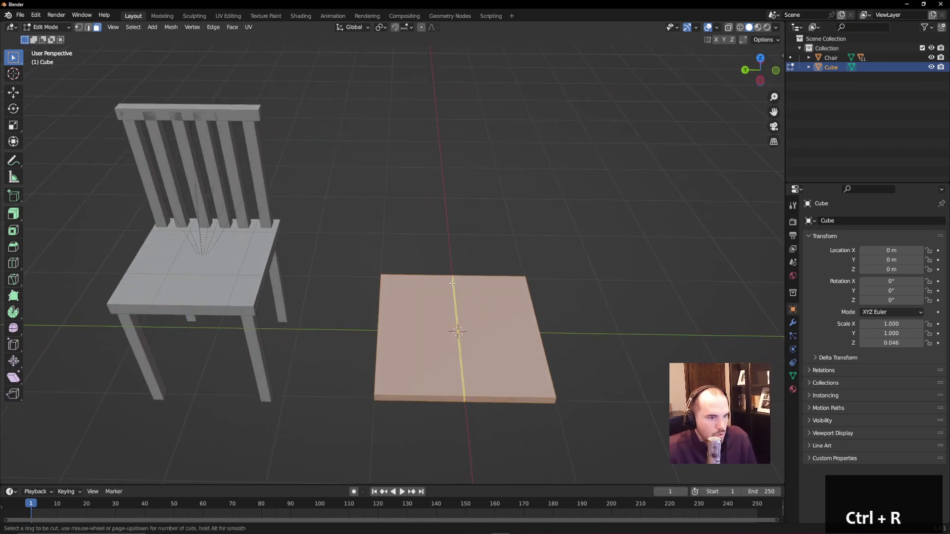
pyautogui.scroll(2, 455, 282)
pyautogui.scroll(-2, 453, 283)
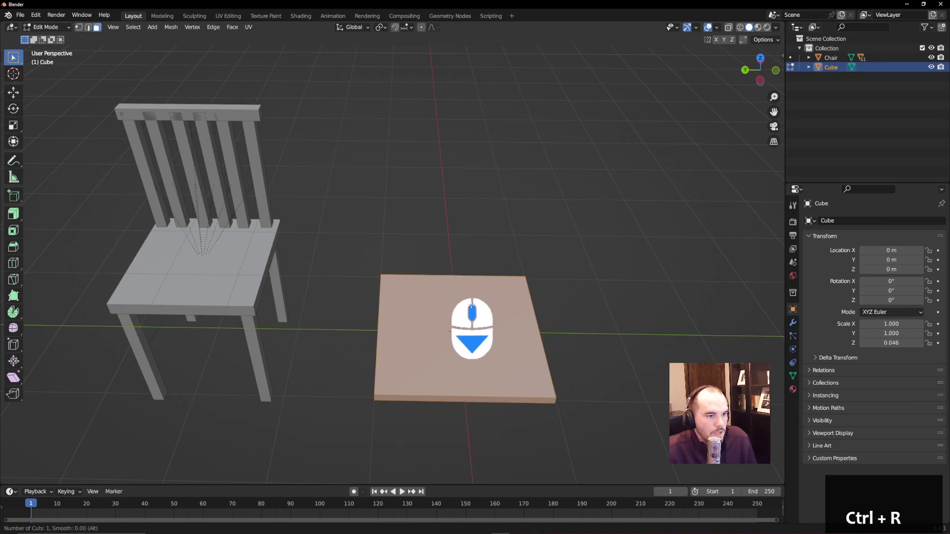
pyautogui.scroll(2, 449, 286)
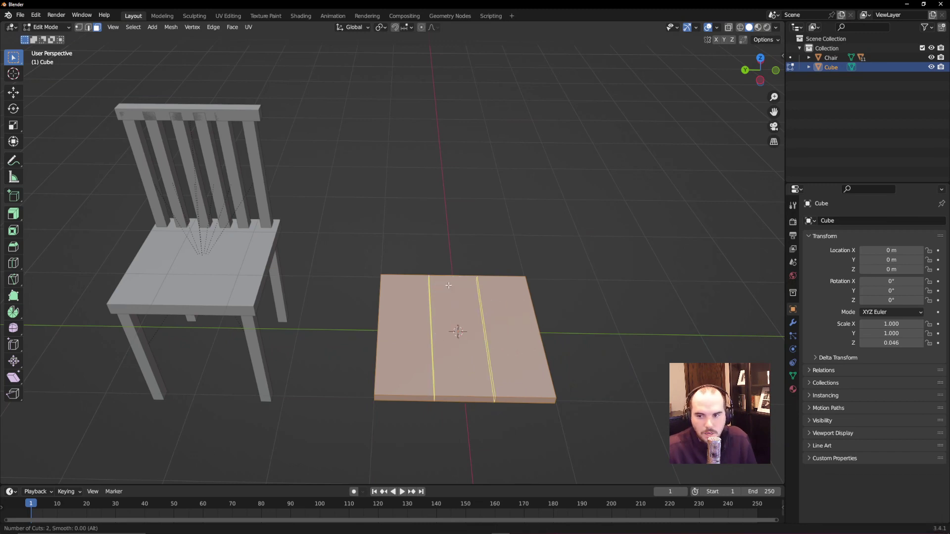
pyautogui.scroll(2, 449, 285)
pyautogui.scroll(-3, 449, 286)
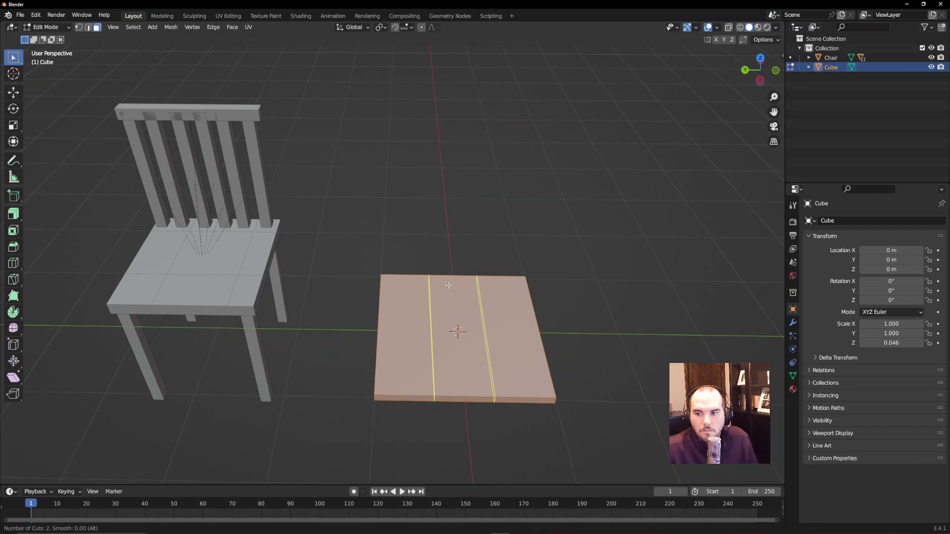
pyautogui.press('Escape')
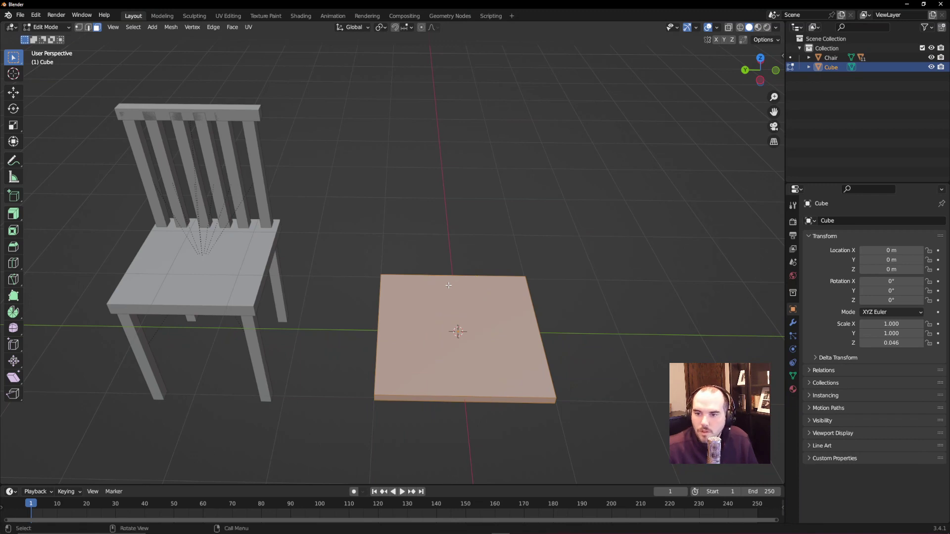
# - Select only the slab's bottom face and inset it by about 0.058 m
pyautogui.hotkey('alt', 'a')
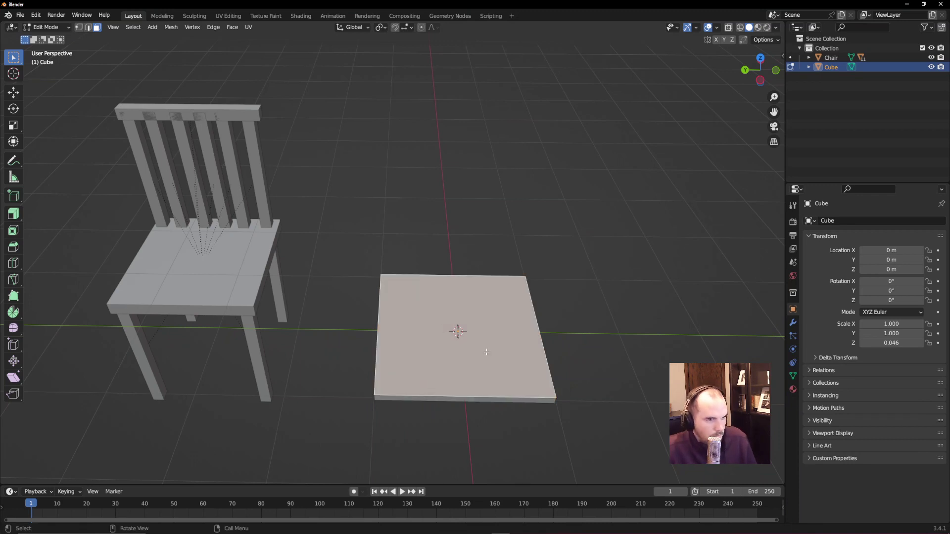
pyautogui.moveTo(488, 355); pyautogui.dragTo(483, 203, button='middle')
pyautogui.click(523, 251)
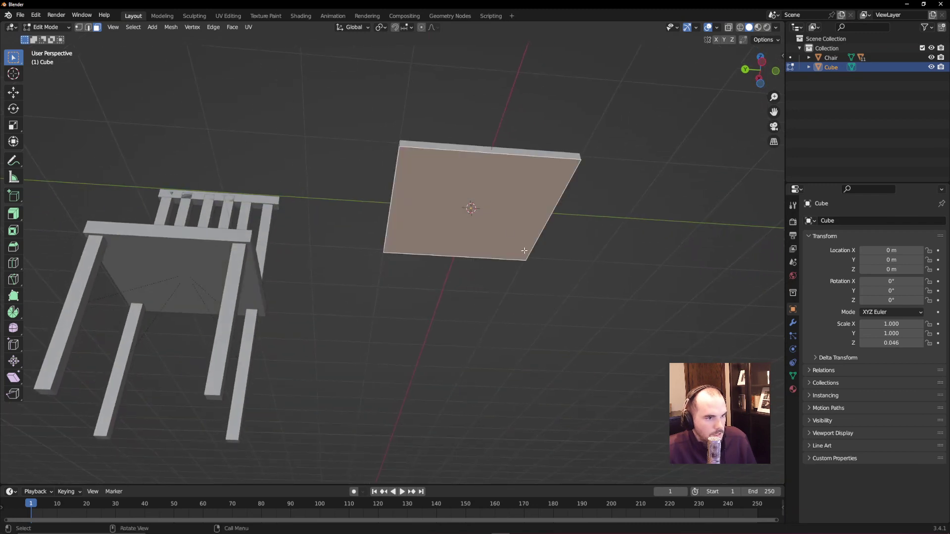
pyautogui.press('i')
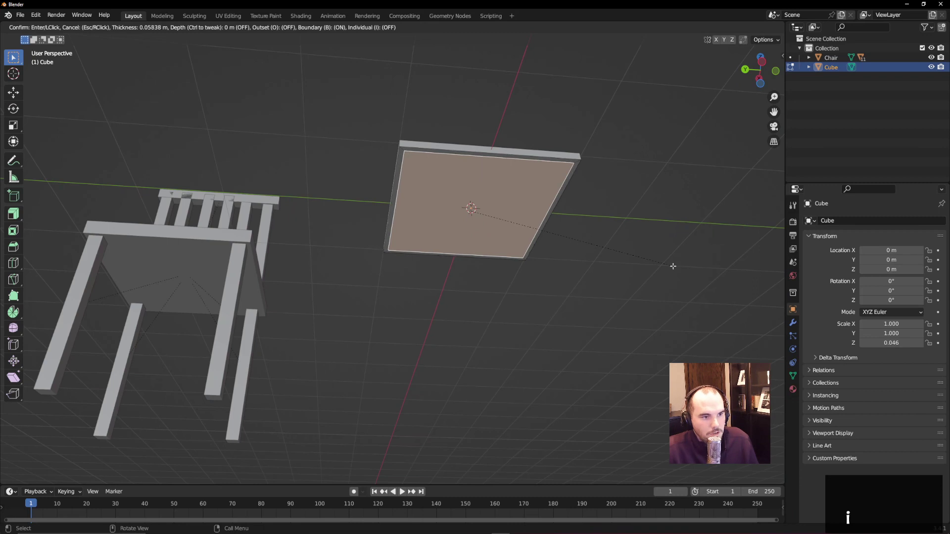
pyautogui.click(673, 266)
# - Add two evenly spaced loop cuts to the slab running parallel to the X axis, without sliding them
pyautogui.moveTo(590, 274); pyautogui.dragTo(583, 256, button='middle')
pyautogui.hotkey('ctrl', 'r')
pyautogui.scroll(1, 457, 117)
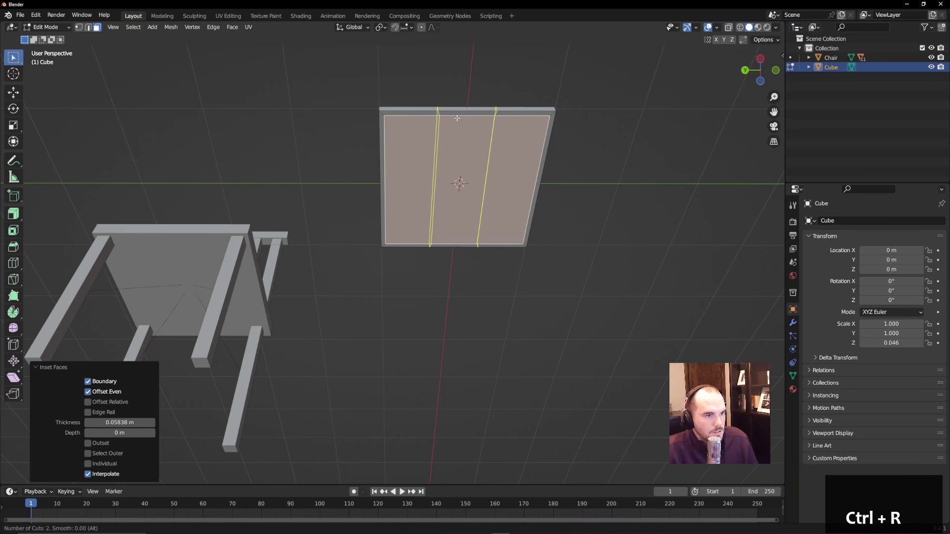
pyautogui.click(457, 117)
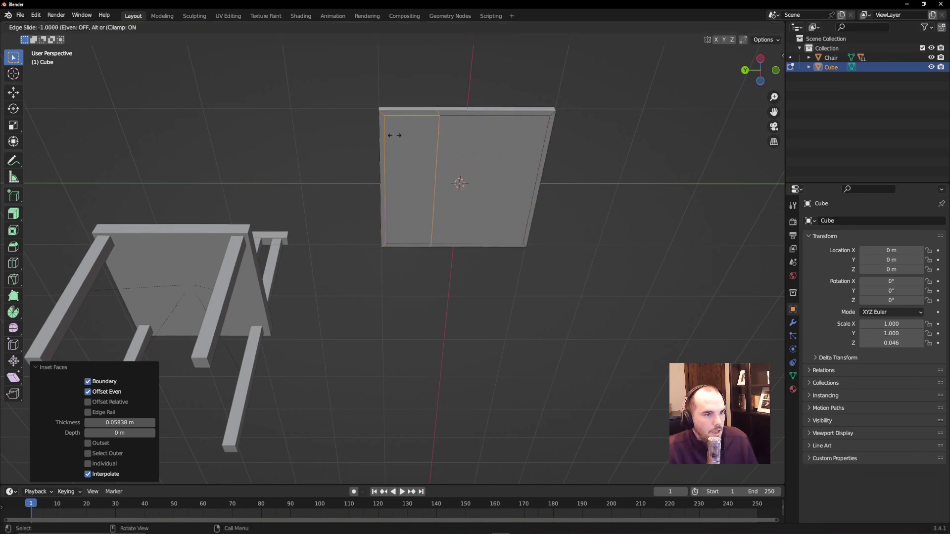
pyautogui.rightClick(473, 134)
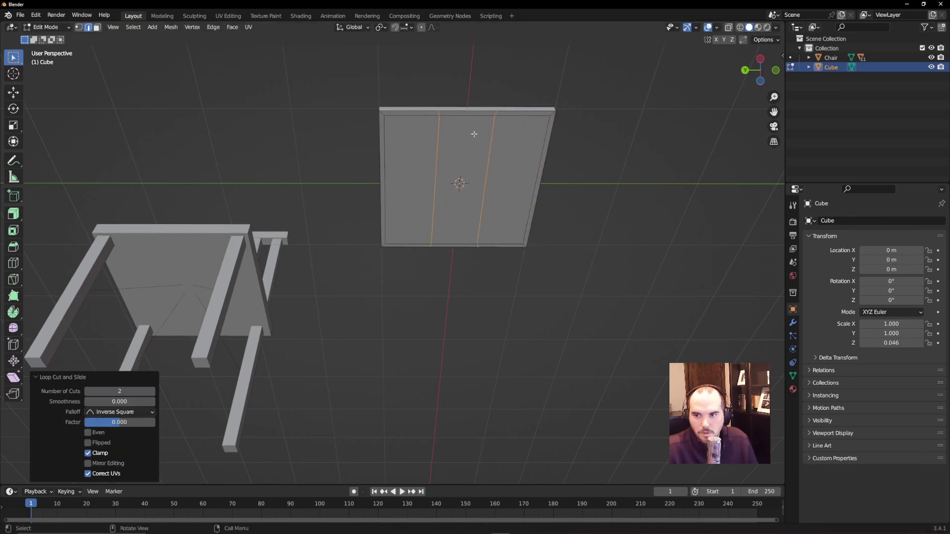
# - Add two evenly spaced loop cuts to the slab running parallel to the Y axis, without sliding them
pyautogui.moveTo(521, 175); pyautogui.dragTo(460, 184, button='middle')
pyautogui.hotkey('ctrl', 'r')
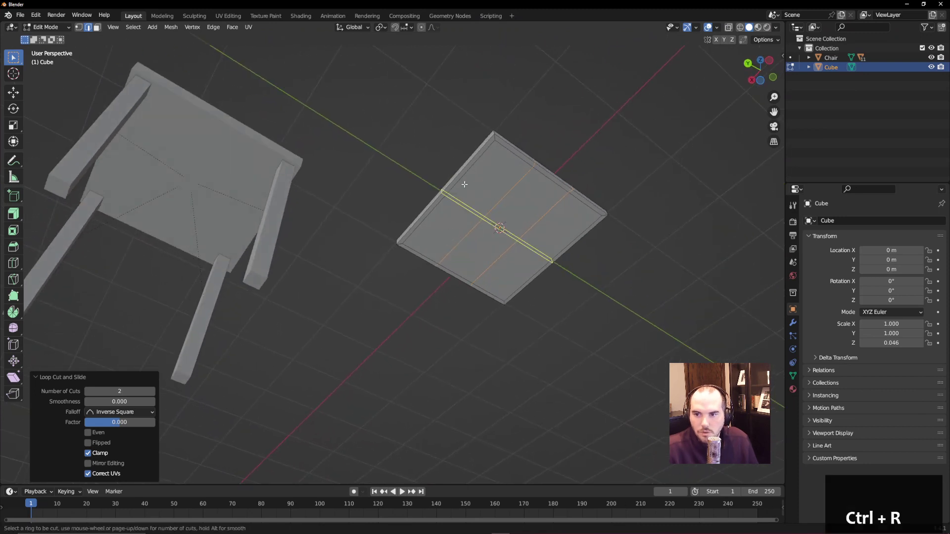
pyautogui.scroll(1, 460, 184)
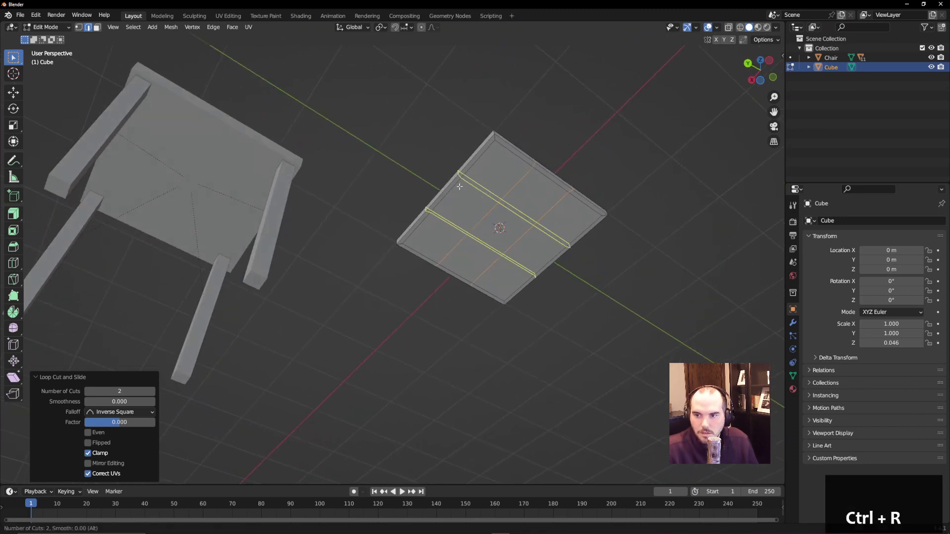
pyautogui.click(460, 187)
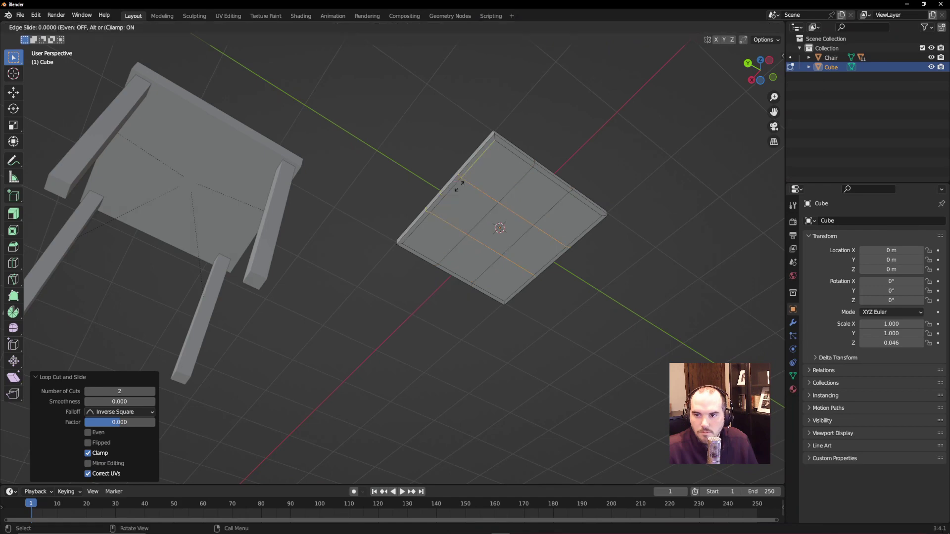
pyautogui.rightClick(583, 159)
# - Spread the two selected edge loops toward the slab's outer edges by scaling them to about 1.959 along X
pyautogui.moveTo(639, 193); pyautogui.dragTo(500, 284, button='middle')
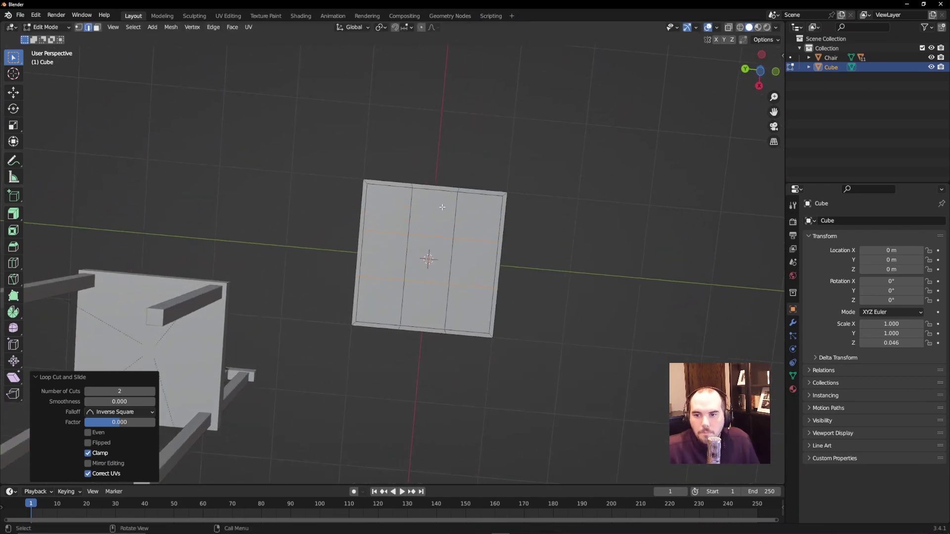
pyautogui.scroll(4, 452, 254)
pyautogui.moveTo(557, 246); pyautogui.dragTo(686, 283, button='middle')
pyautogui.press('s')
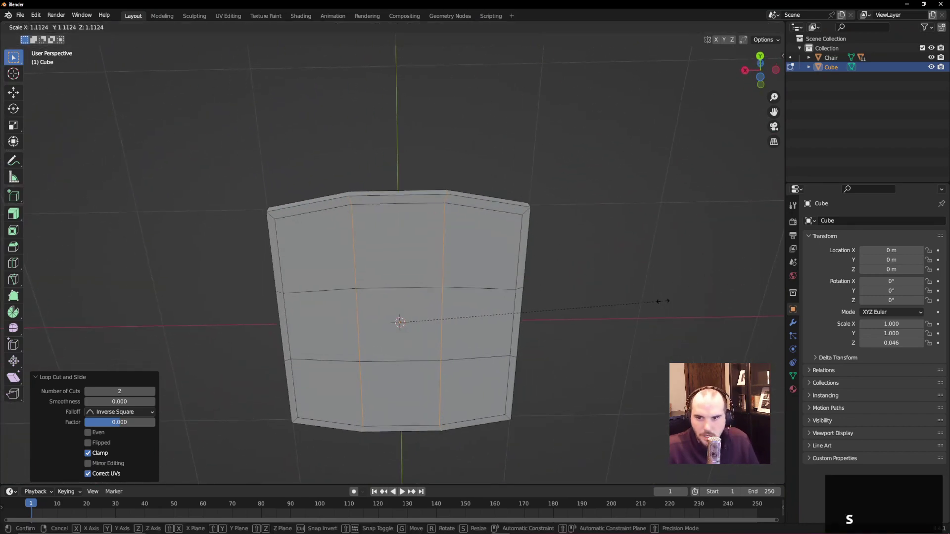
pyautogui.press('x')
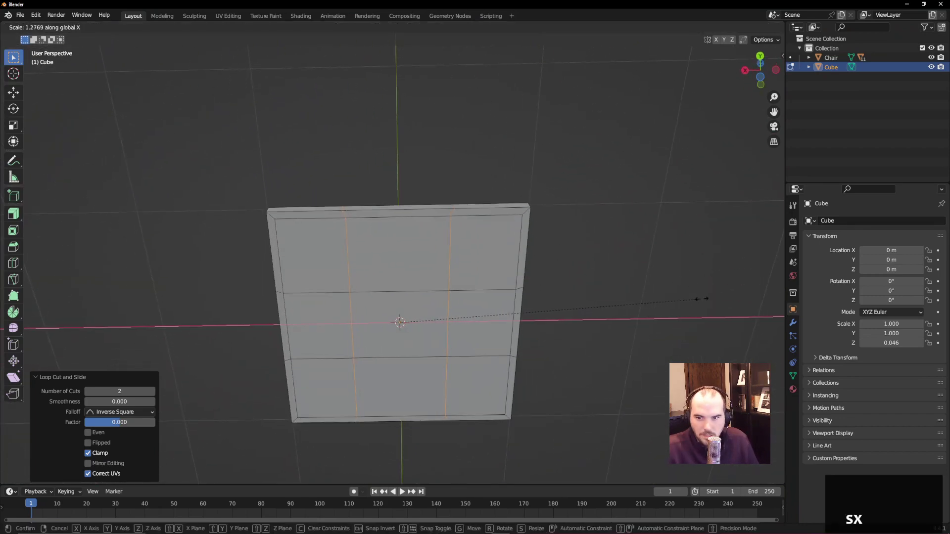
pyautogui.click(80, 289)
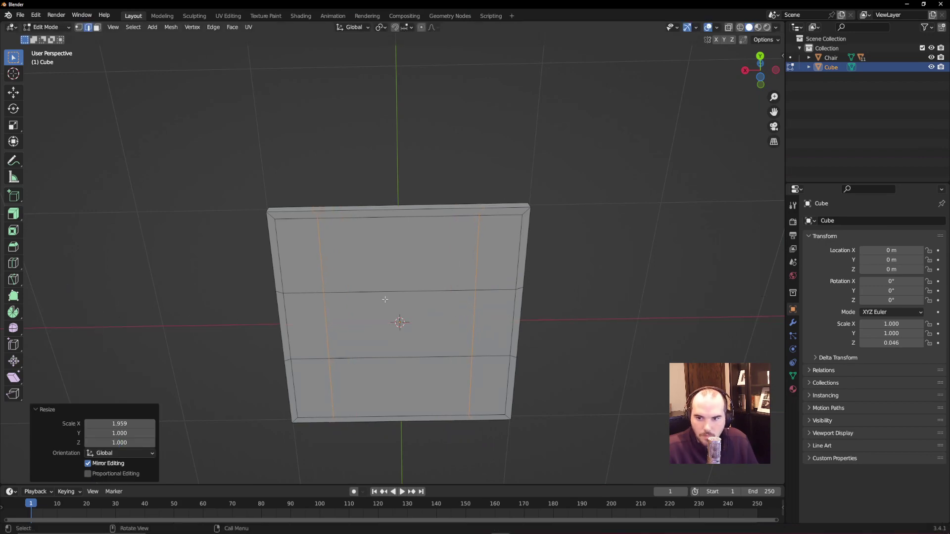
pyautogui.moveTo(385, 297); pyautogui.dragTo(406, 299, button='middle')
pyautogui.click(414, 289)
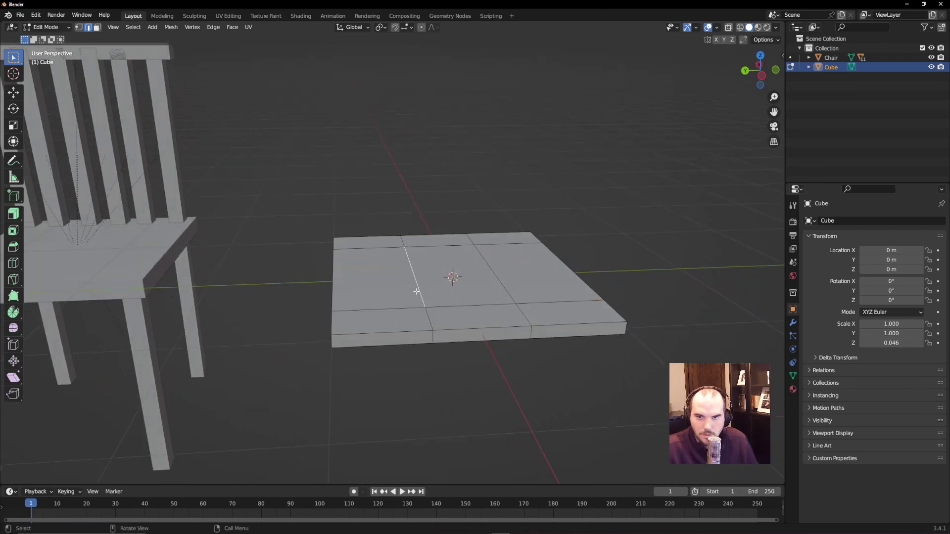
pyautogui.press('2')
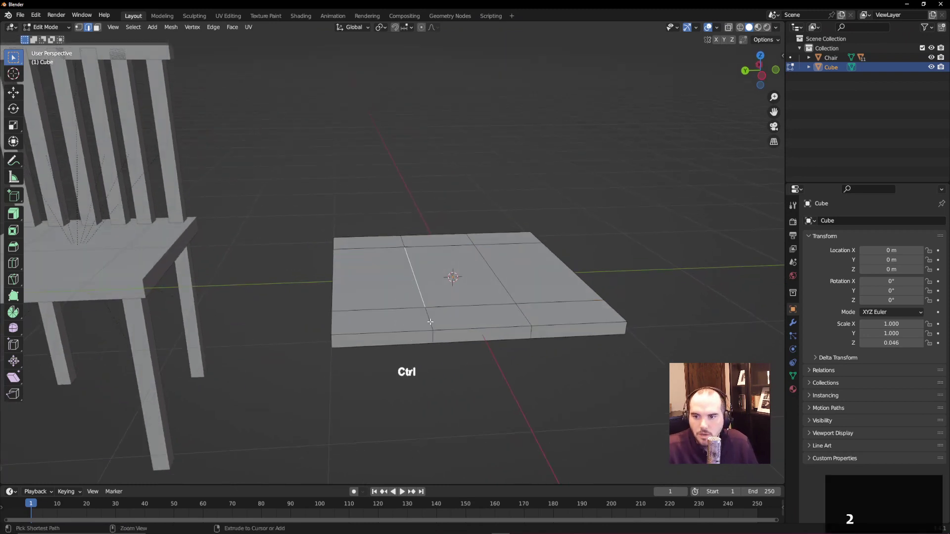
pyautogui.keyDown('ctrl'); pyautogui.click(428, 321); pyautogui.keyUp('ctrl')
pyautogui.keyDown('alt'); pyautogui.click(432, 337); pyautogui.keyUp('alt')
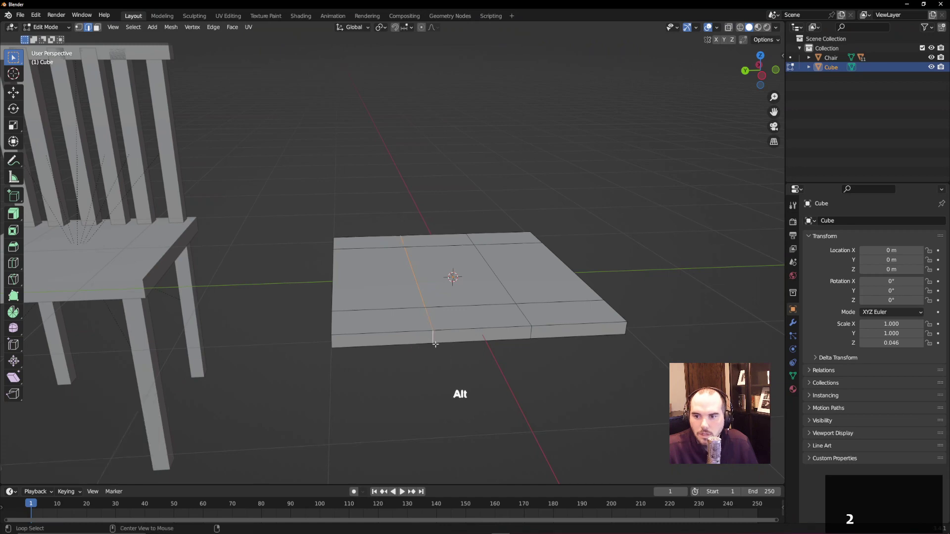
pyautogui.keyDown('alt'); pyautogui.keyDown('shift'); pyautogui.click(516, 309); pyautogui.keyUp('shift'); pyautogui.keyUp('alt')
pyautogui.moveTo(532, 356); pyautogui.dragTo(527, 295, button='middle')
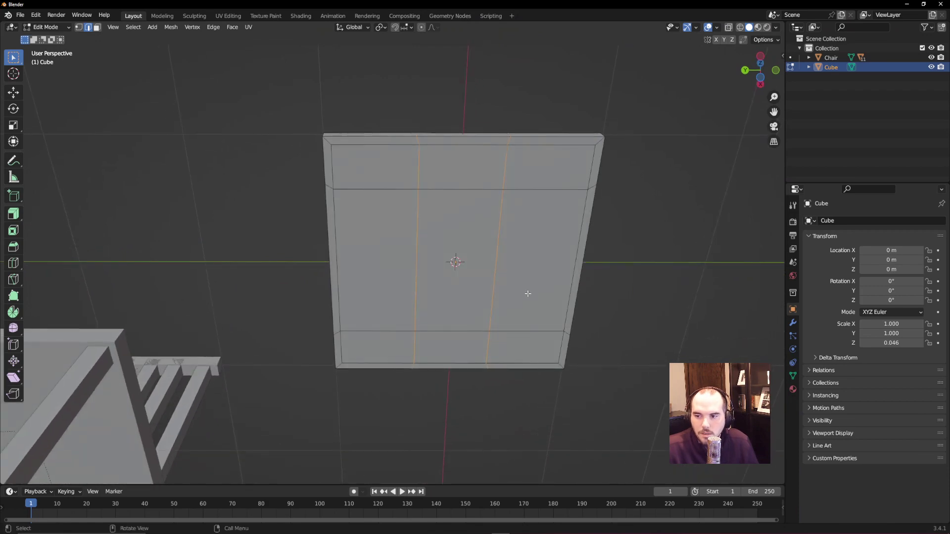
pyautogui.click(625, 267)
# - Select both edge loops running parallel to the X axis and spread them apart by scaling to about 1.922 along Y
pyautogui.moveTo(468, 231); pyautogui.dragTo(466, 335, button='middle')
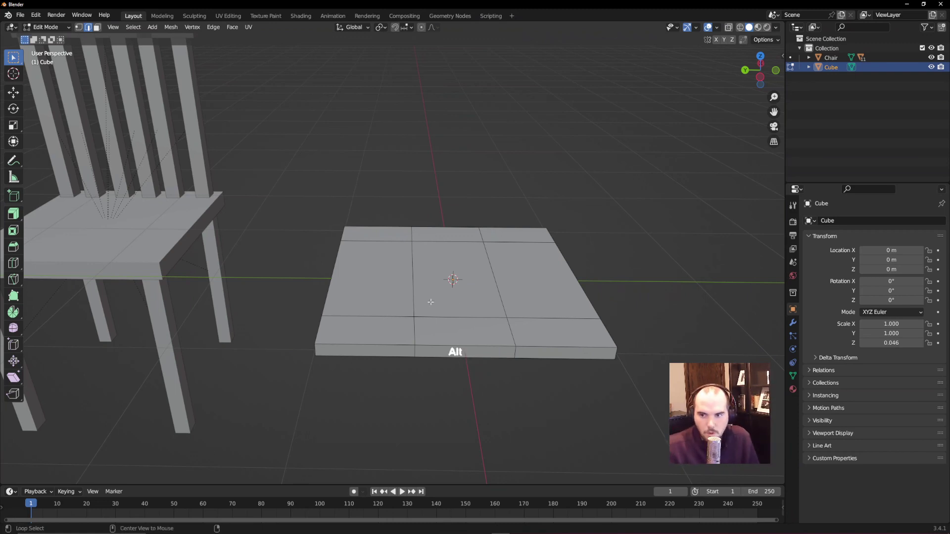
pyautogui.keyDown('alt'); pyautogui.click(414, 294); pyautogui.keyUp('alt')
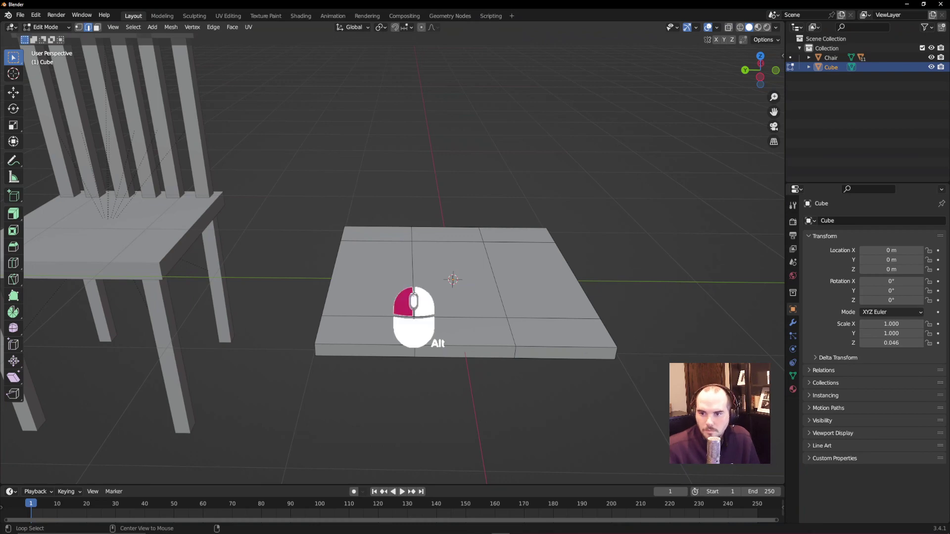
pyautogui.moveTo(413, 293); pyautogui.dragTo(421, 353, button='middle')
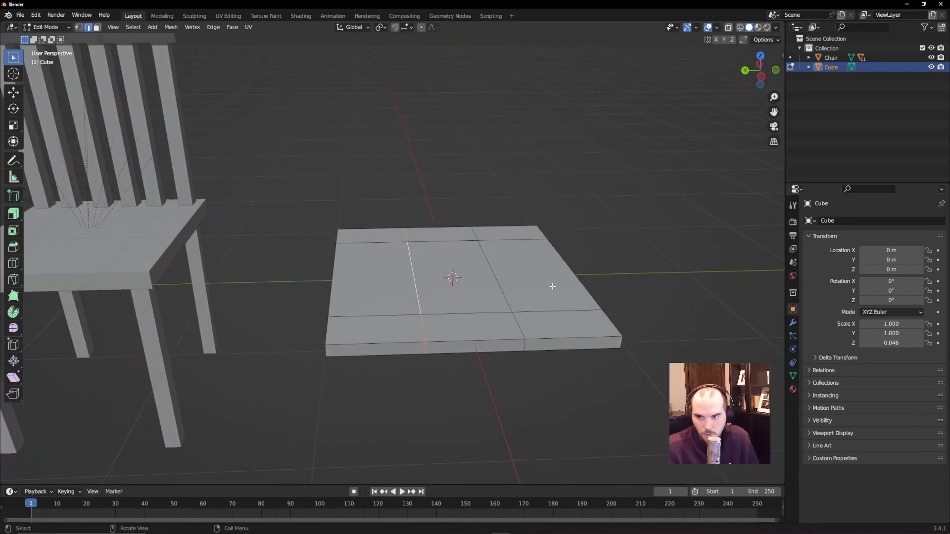
pyautogui.press('shift')
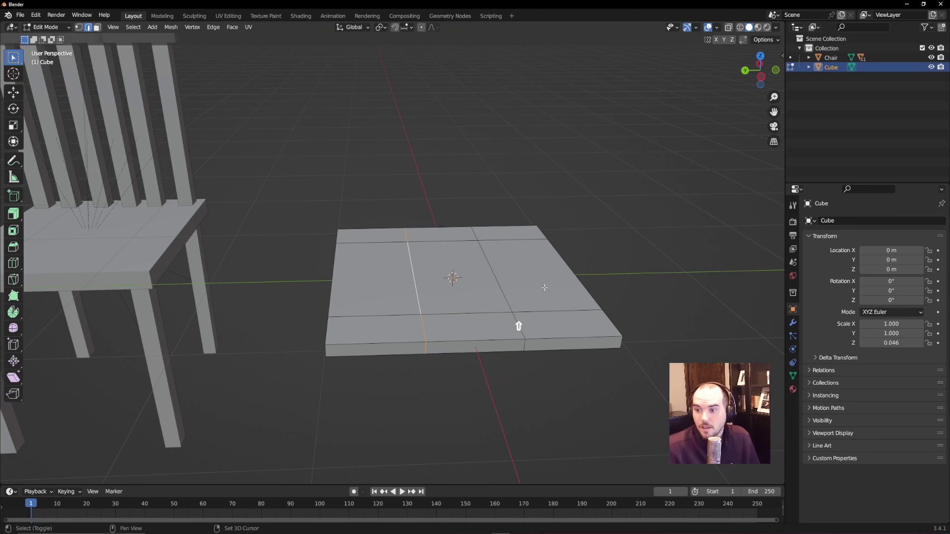
pyautogui.press('alt')
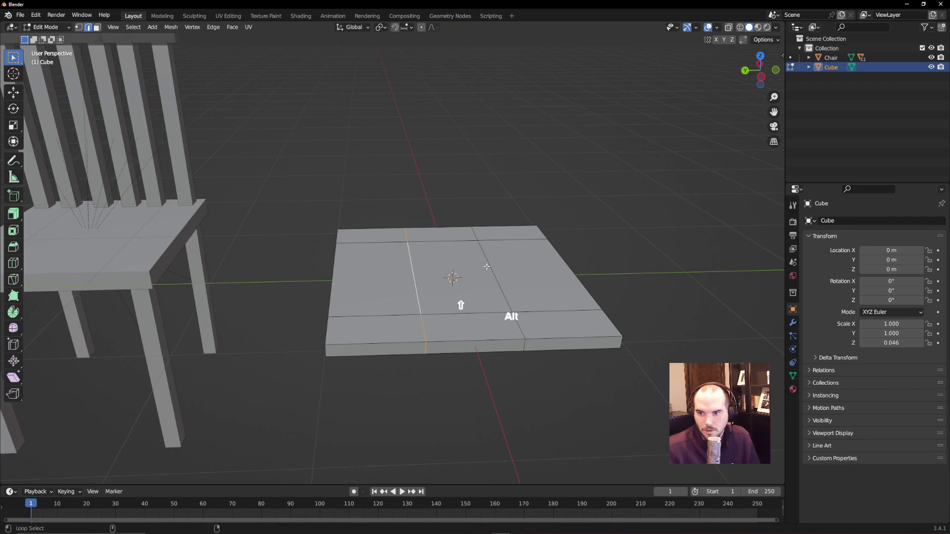
pyautogui.keyDown('alt'); pyautogui.keyDown('shift'); pyautogui.click(499, 282); pyautogui.keyUp('shift'); pyautogui.keyUp('alt')
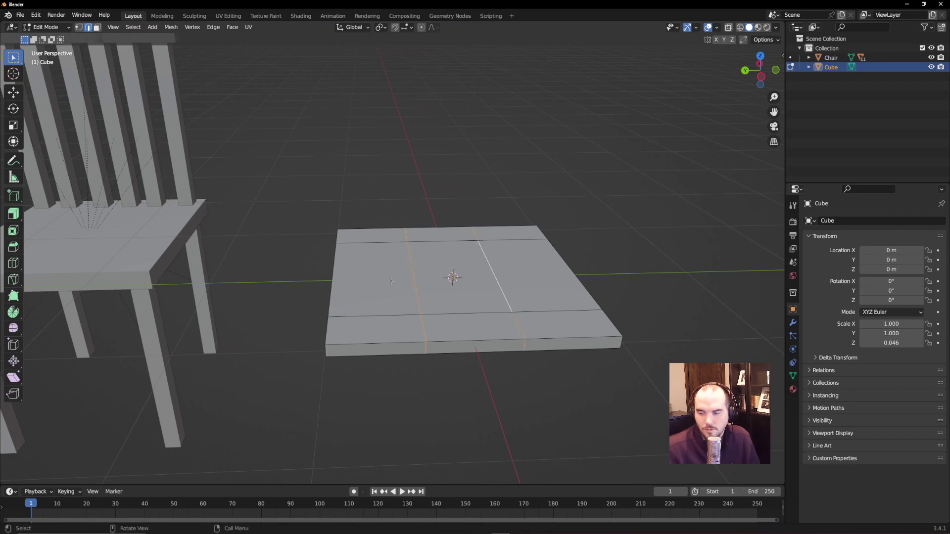
pyautogui.moveTo(499, 282); pyautogui.dragTo(493, 258, button='middle')
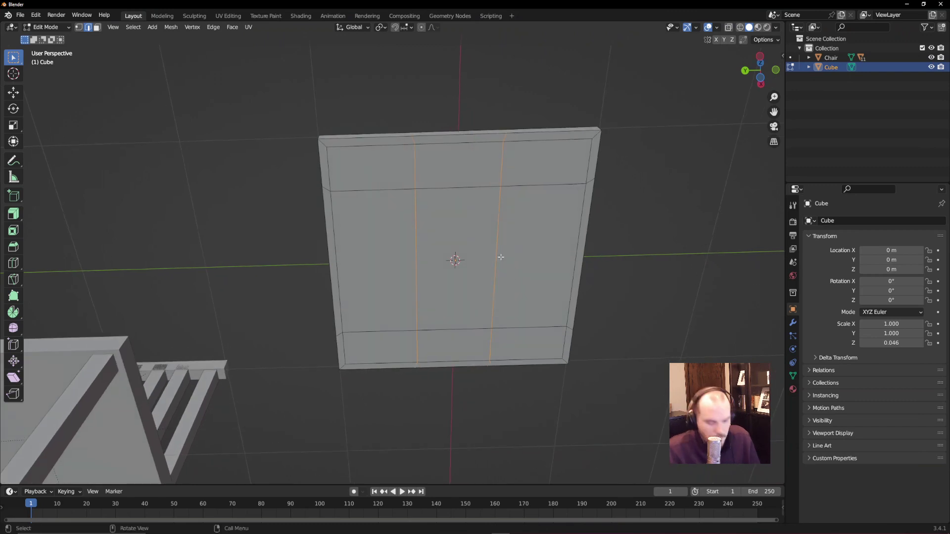
pyautogui.press('s')
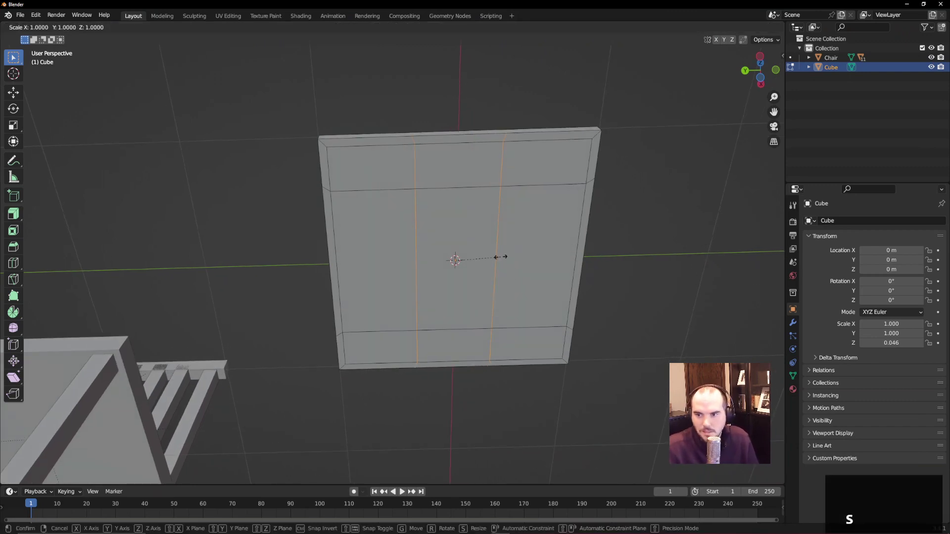
pyautogui.press('y')
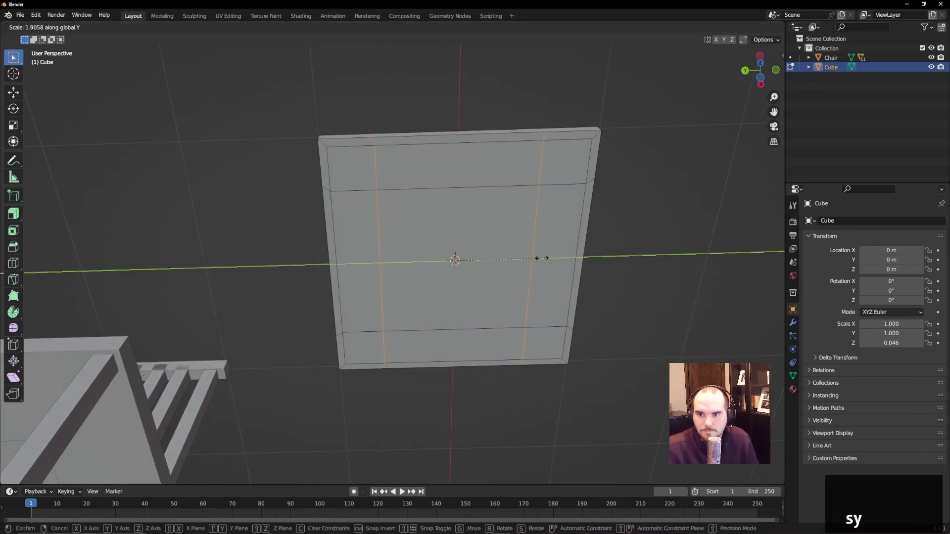
pyautogui.click(543, 258)
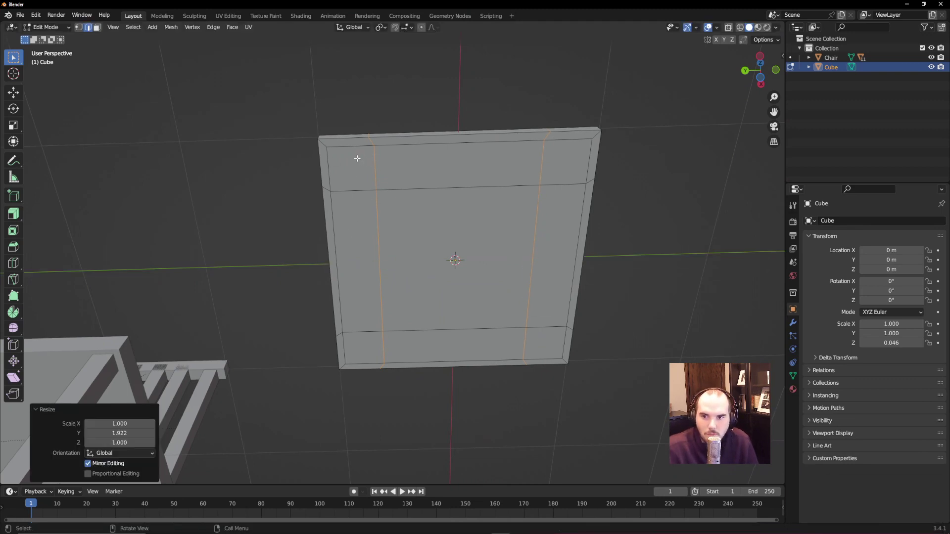
# - Switch to face selection and select the four inset corner faces on the underside of the slab
pyautogui.press('Tab')
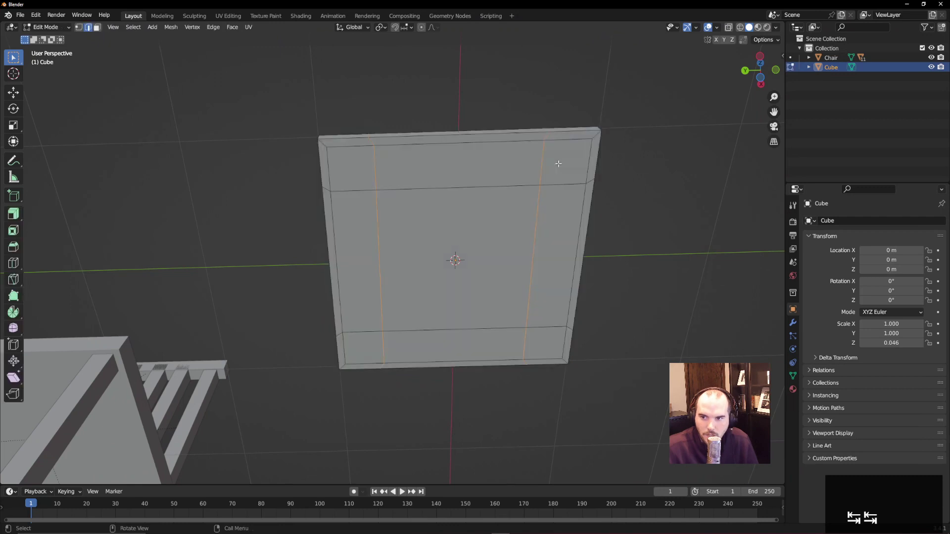
pyautogui.press('3')
pyautogui.click(401, 166)
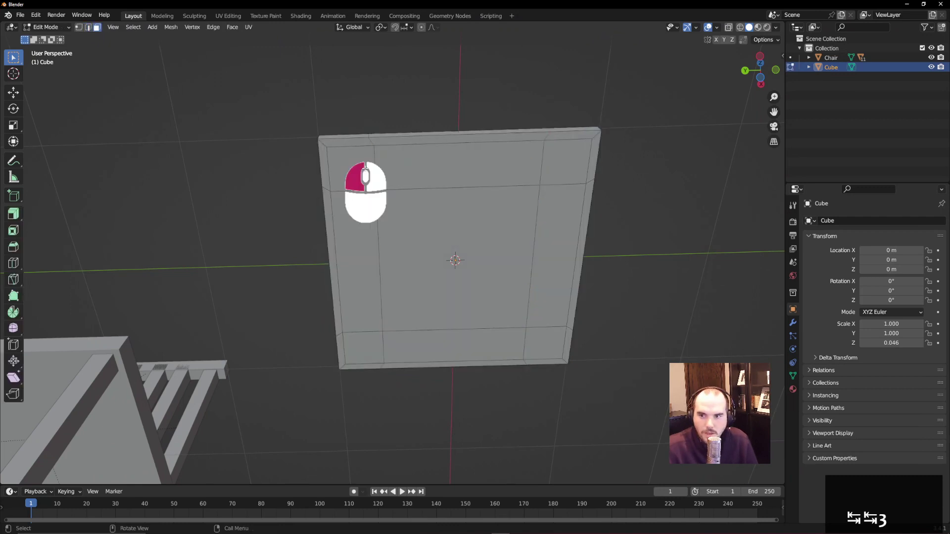
pyautogui.keyDown('shift'); pyautogui.click(566, 168); pyautogui.keyUp('shift')
pyautogui.keyDown('shift'); pyautogui.click(542, 342); pyautogui.keyUp('shift')
pyautogui.keyDown('shift'); pyautogui.click(360, 348); pyautogui.keyUp('shift')
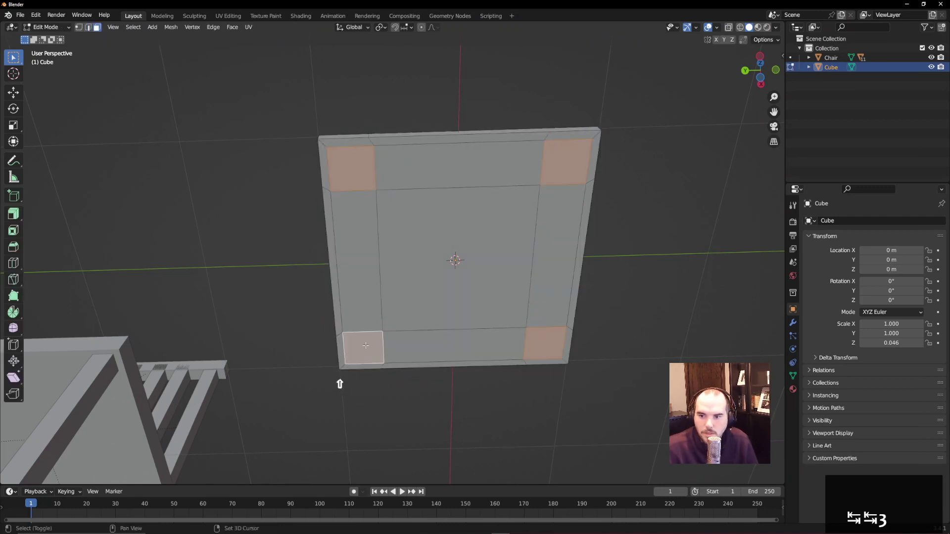
# - Extrude the four underside corner faces downward about 2.163 m in front view to form the chair legs
pyautogui.moveTo(360, 348); pyautogui.dragTo(437, 361, button='middle')
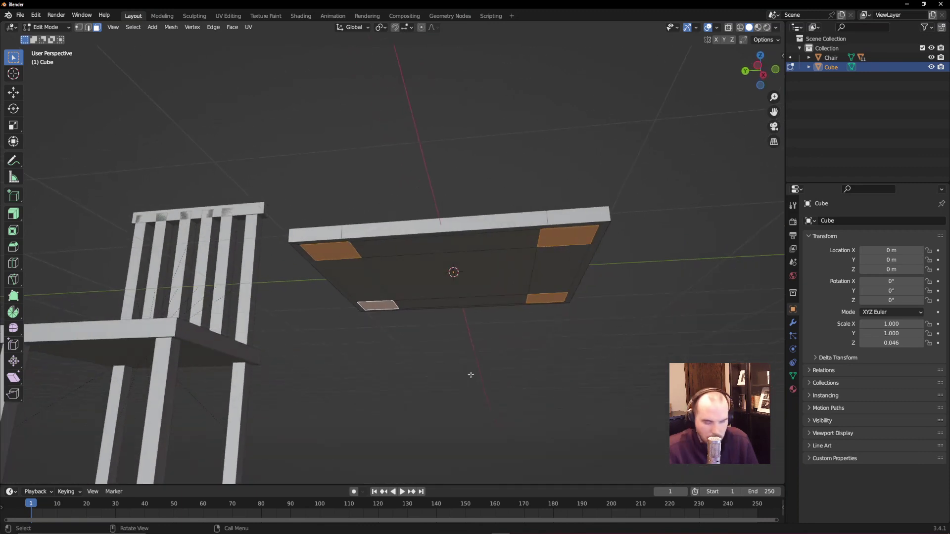
pyautogui.scroll(-4, 470, 375)
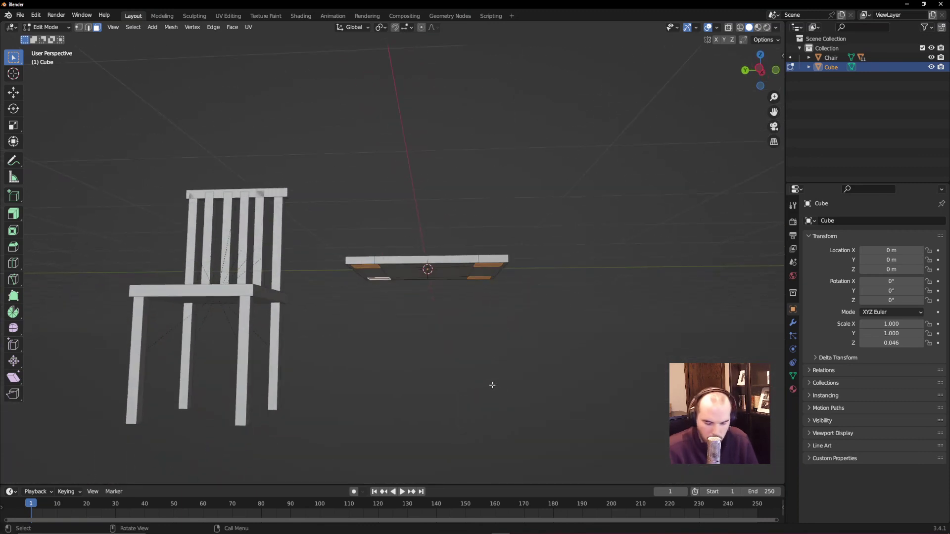
pyautogui.press('1')
pyautogui.press('3')
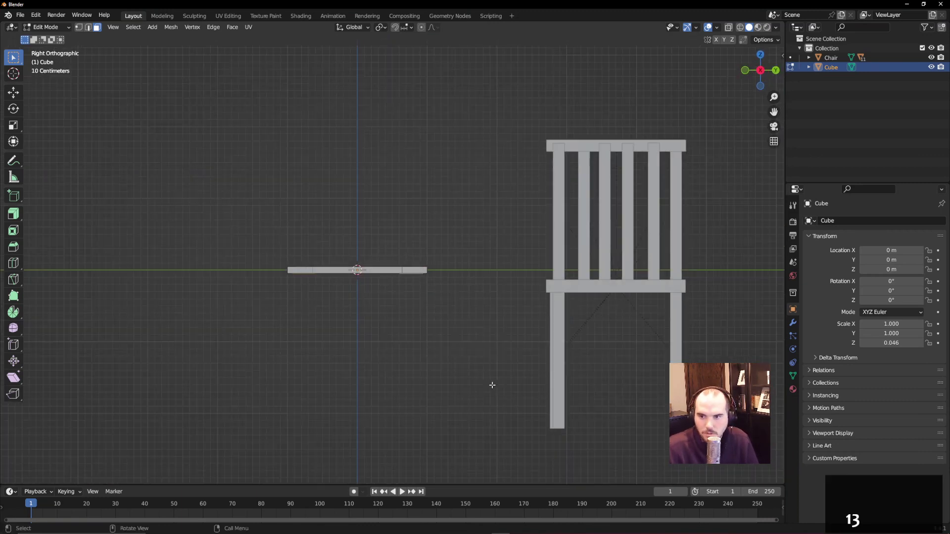
pyautogui.press('1')
pyautogui.press('e')
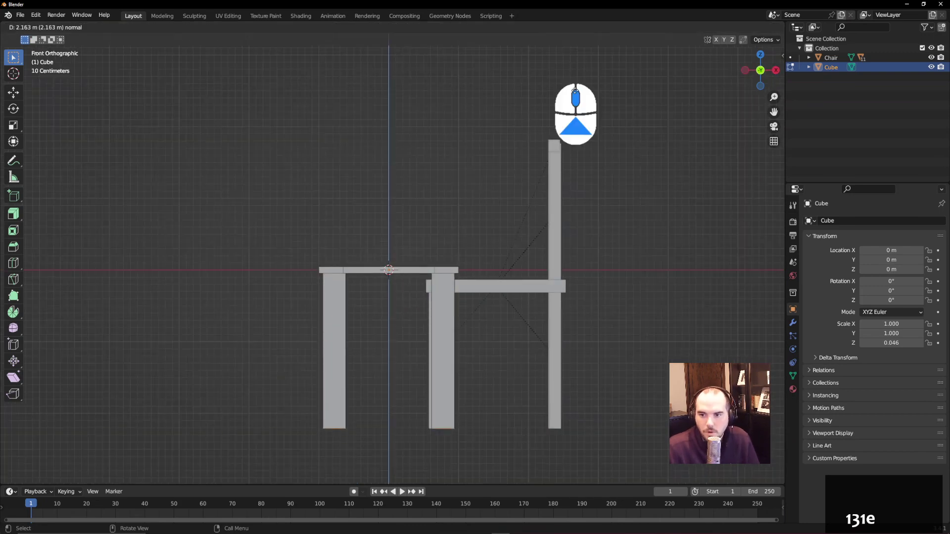
pyautogui.click(574, 90)
# - Select the two corner faces on the seat's top surface along its rear +X edge
pyautogui.moveTo(574, 90); pyautogui.dragTo(620, 135, button='middle')
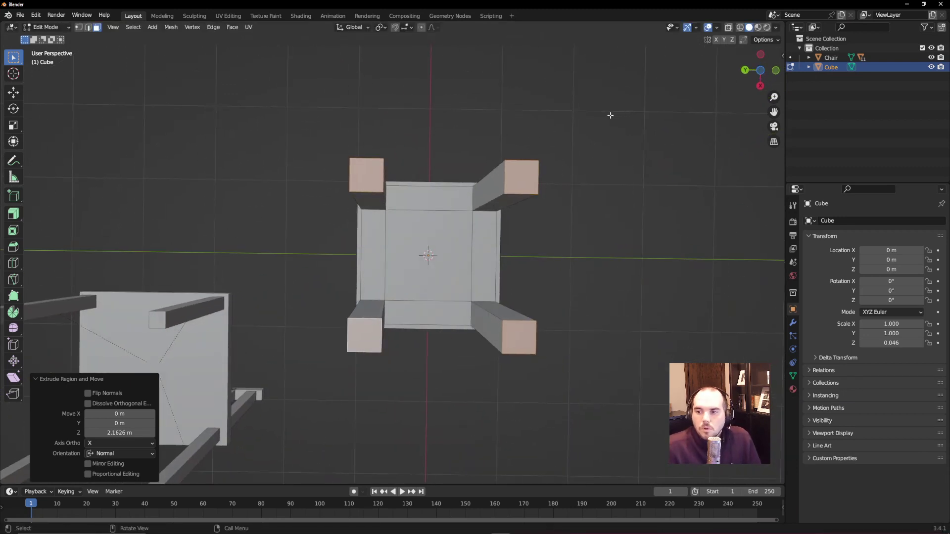
pyautogui.moveTo(606, 114); pyautogui.dragTo(555, 283, button='middle')
pyautogui.scroll(-2, 567, 247)
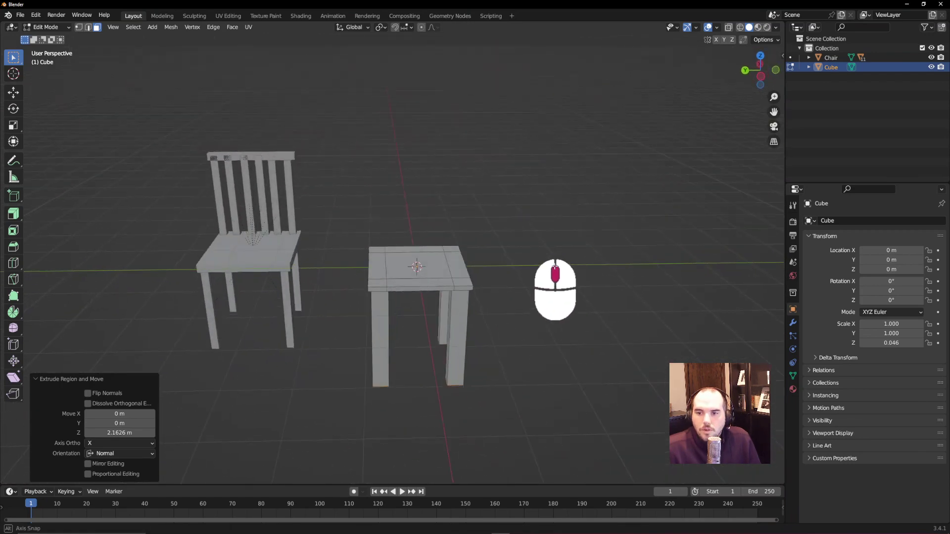
pyautogui.scroll(3, 577, 218)
pyautogui.moveTo(576, 217); pyautogui.dragTo(531, 209, button='middle')
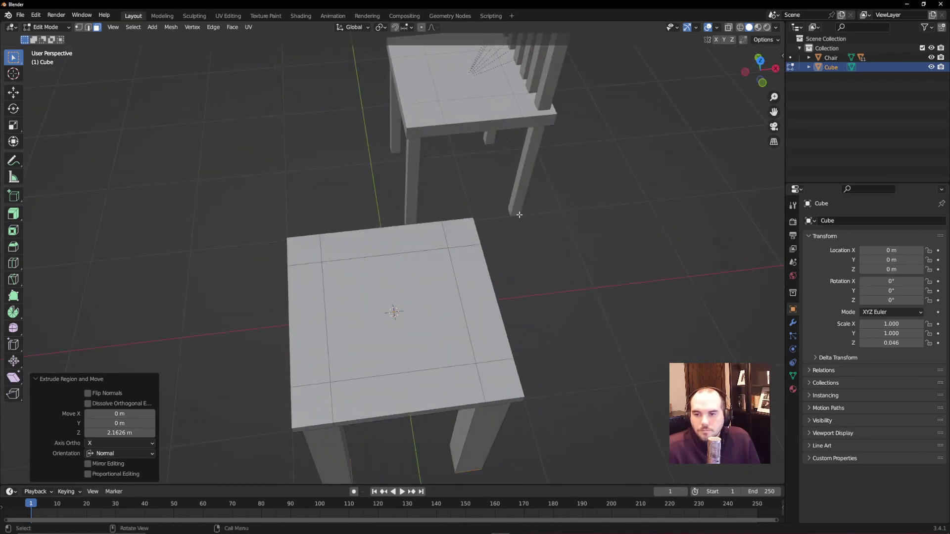
pyautogui.click(460, 233)
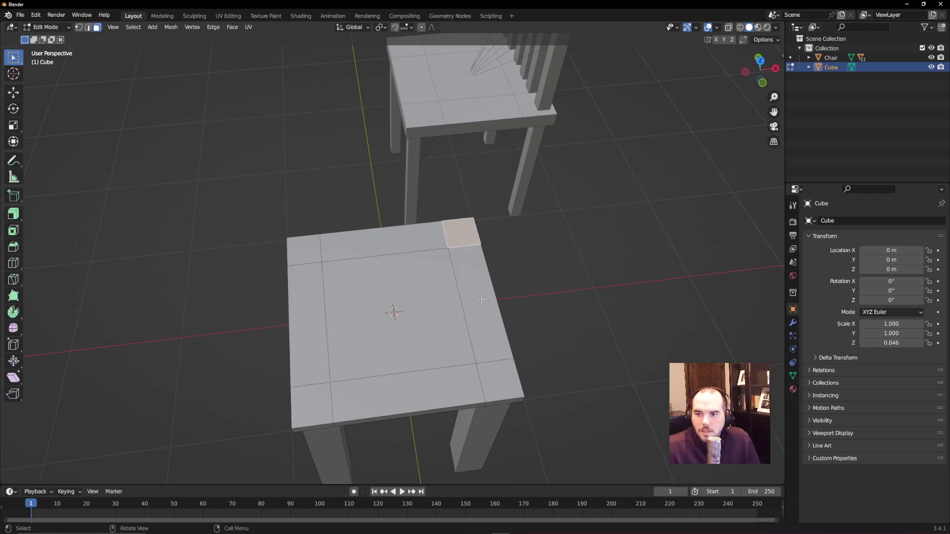
pyautogui.scroll(-3, 481, 299)
pyautogui.moveTo(465, 317); pyautogui.dragTo(514, 291, button='middle')
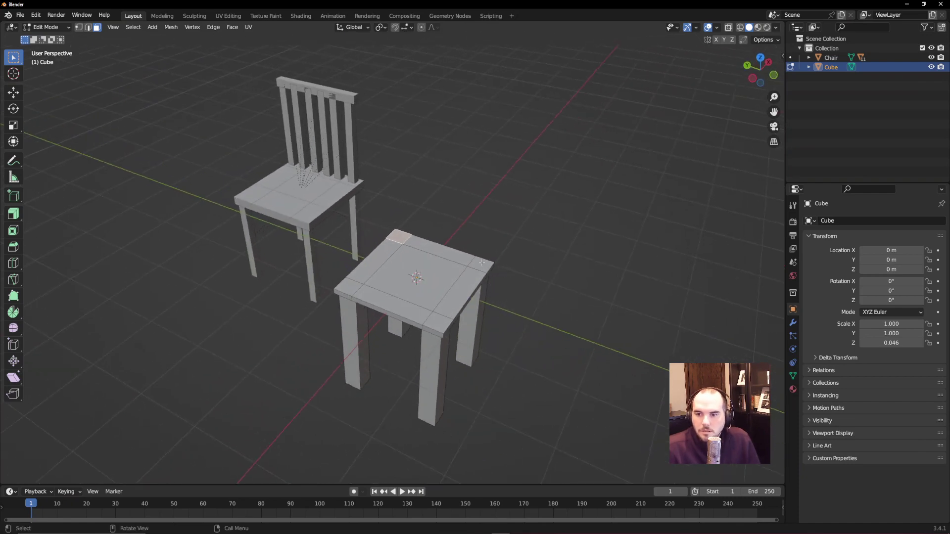
pyautogui.keyDown('shift'); pyautogui.click(483, 264); pyautogui.keyUp('shift')
# - Inset the two selected rear corner faces by about 0.034 m
pyautogui.moveTo(497, 263); pyautogui.dragTo(503, 297, button='middle')
pyautogui.scroll(4, 559, 239)
pyautogui.moveTo(559, 239); pyautogui.dragTo(426, 261, button='middle')
pyautogui.scroll(2, 426, 261)
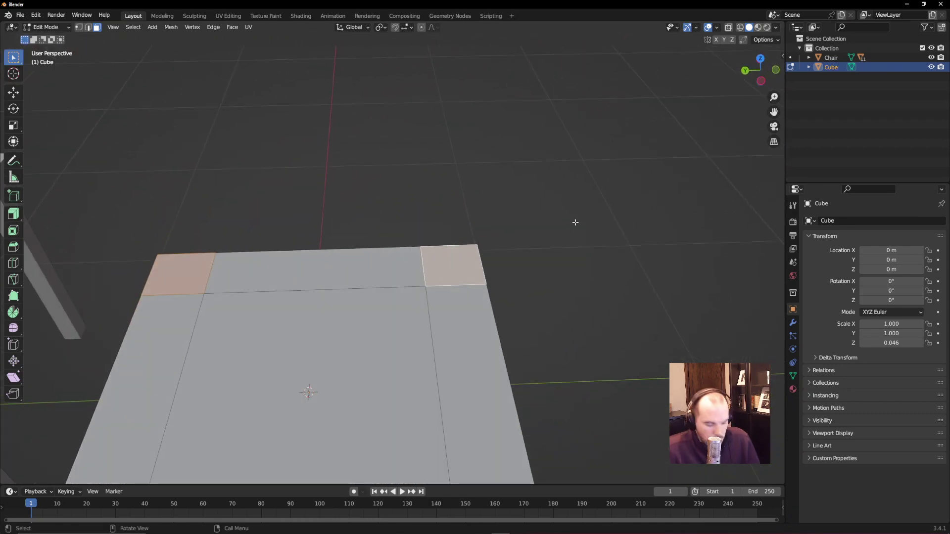
pyautogui.press('i')
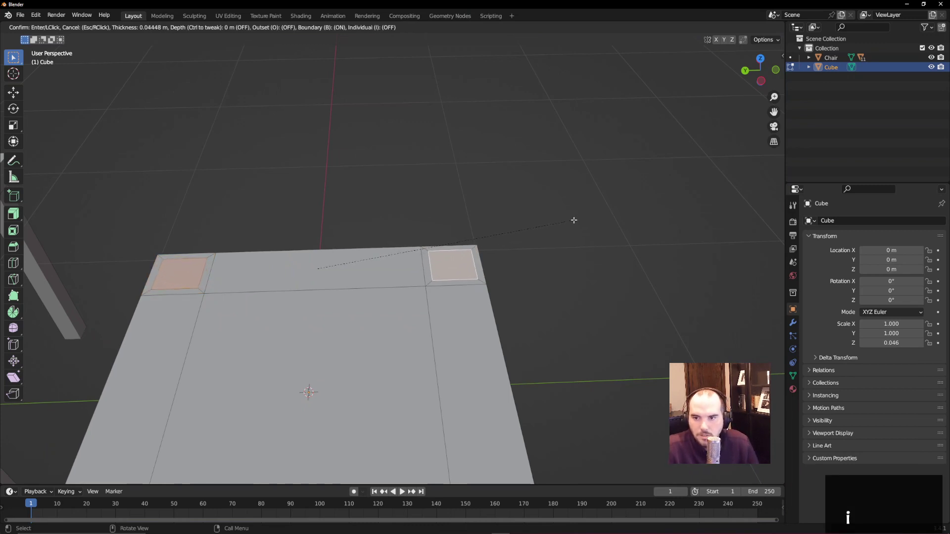
pyautogui.click(573, 219)
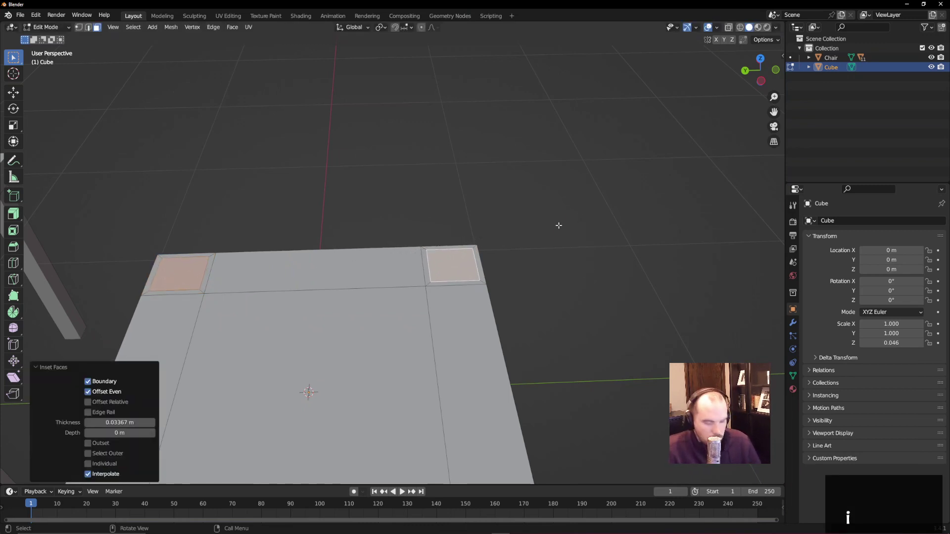
# - Extrude the two inset rear corner faces upward about 1.854 m to form the backrest posts
pyautogui.press('e')
pyautogui.click(486, 341)
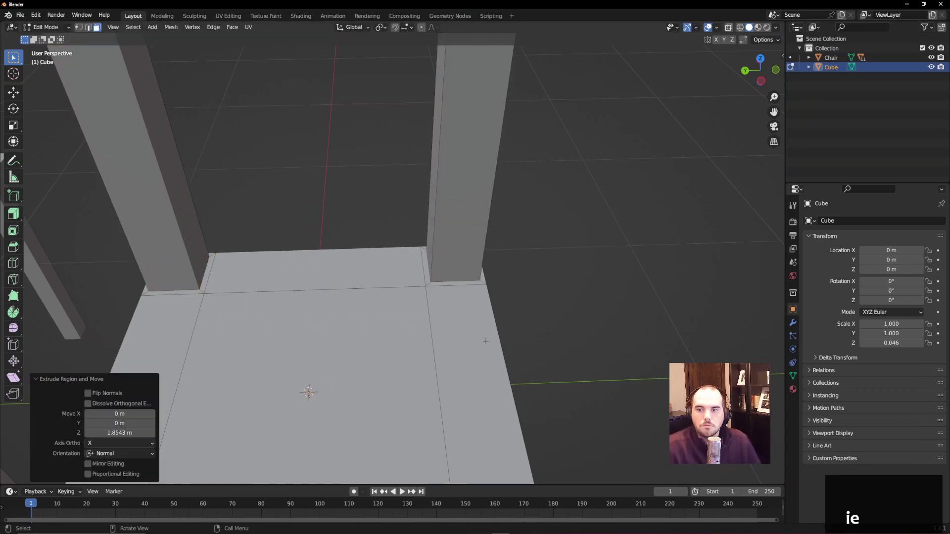
pyautogui.scroll(-4, 485, 341)
pyautogui.moveTo(460, 337); pyautogui.dragTo(421, 256, button='middle')
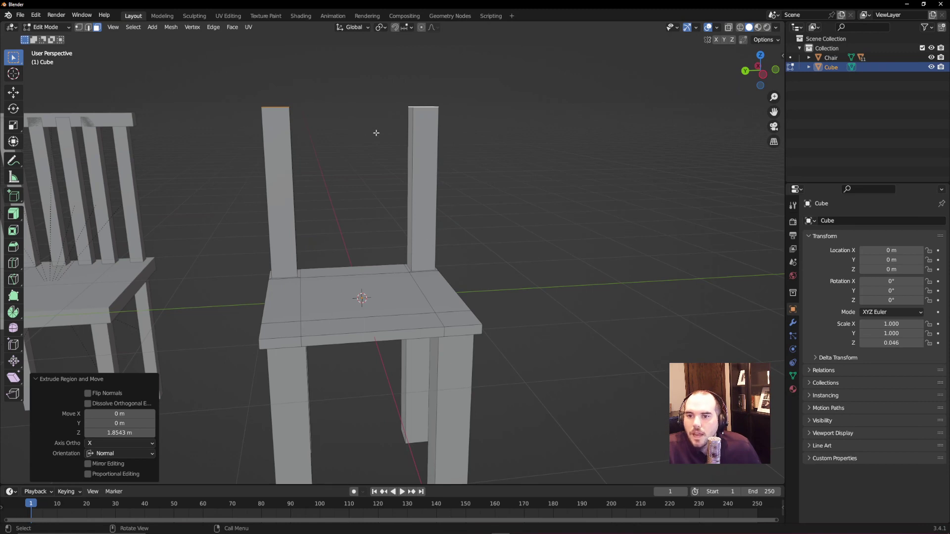
# - Add one horizontal loop cut around the middle of each backrest post, without sliding them
pyautogui.moveTo(376, 132); pyautogui.dragTo(340, 150, button='middle')
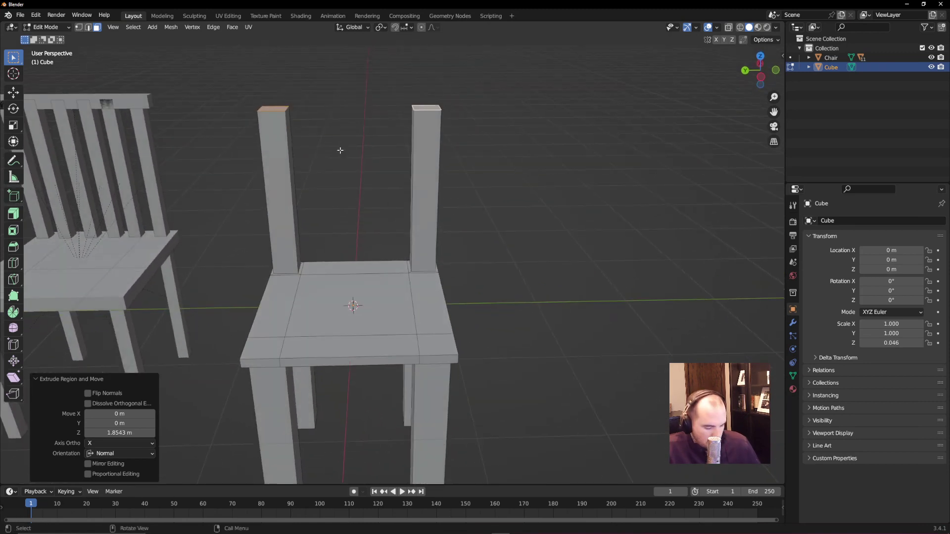
pyautogui.hotkey('ctrl', 'r')
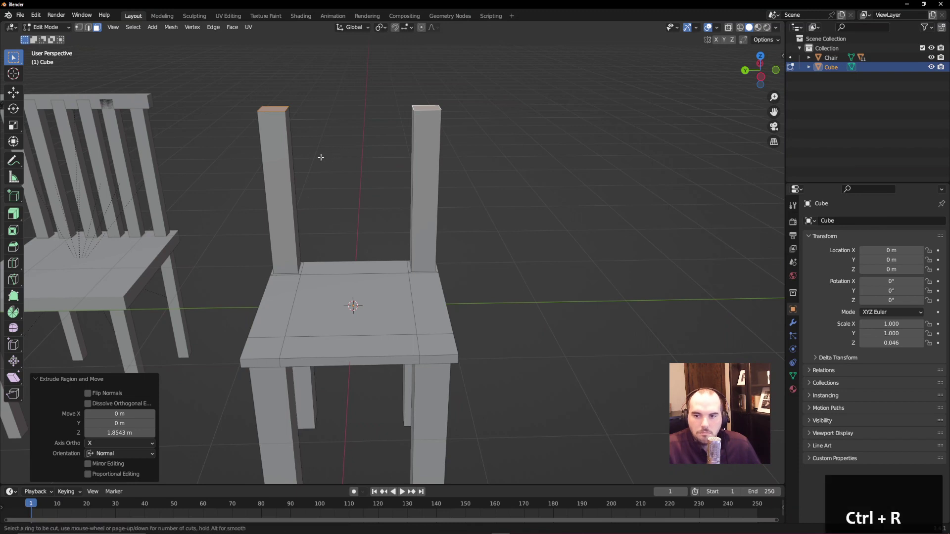
pyautogui.click(290, 172)
pyautogui.rightClick(313, 174)
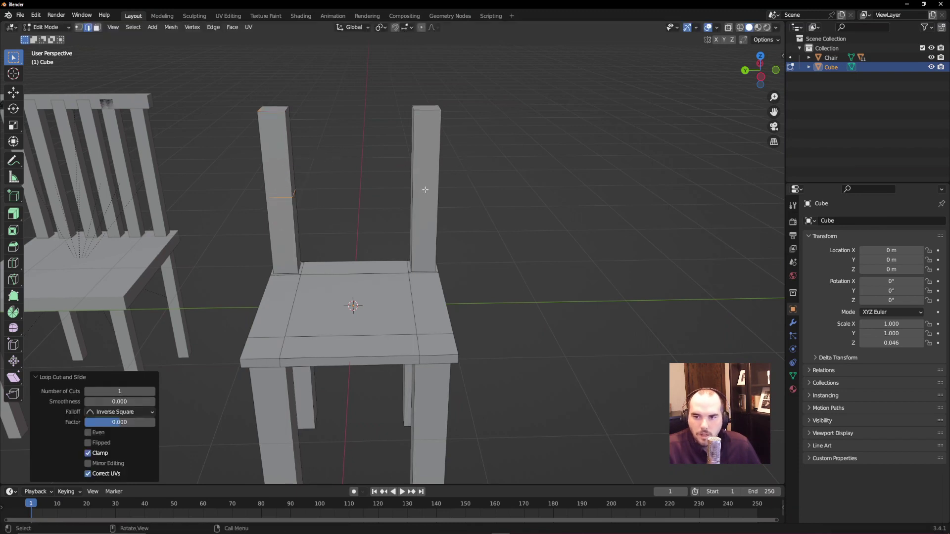
pyautogui.moveTo(391, 199); pyautogui.dragTo(388, 186, button='middle')
pyautogui.hotkey('ctrl', 'r')
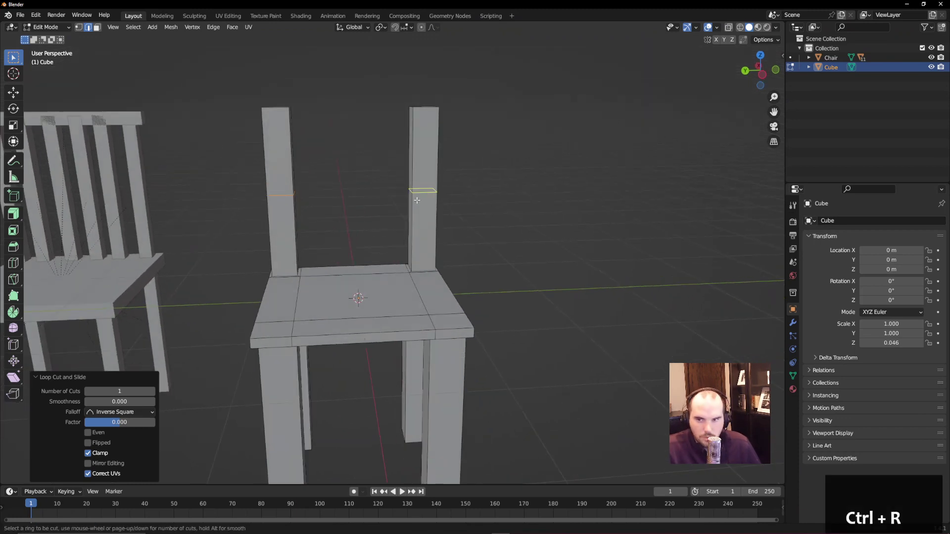
pyautogui.click(430, 190)
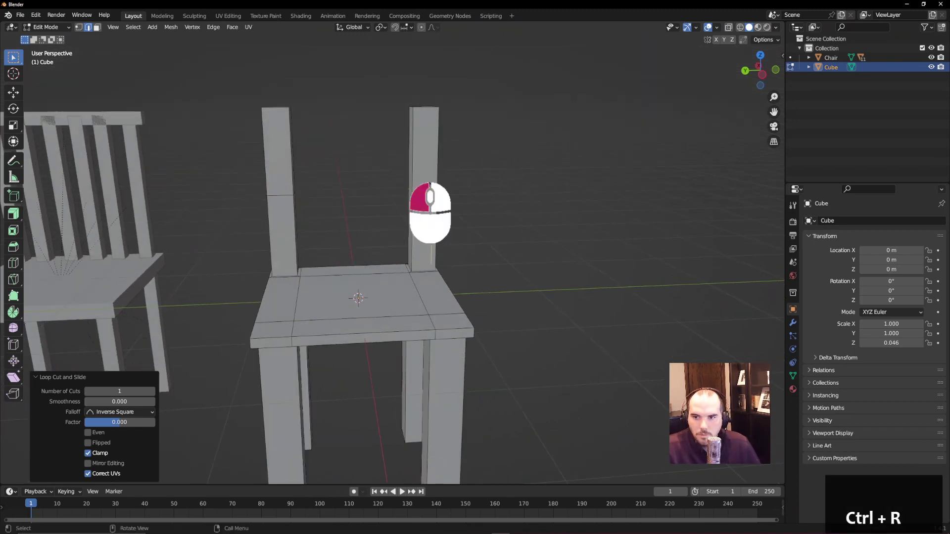
pyautogui.rightClick(442, 162)
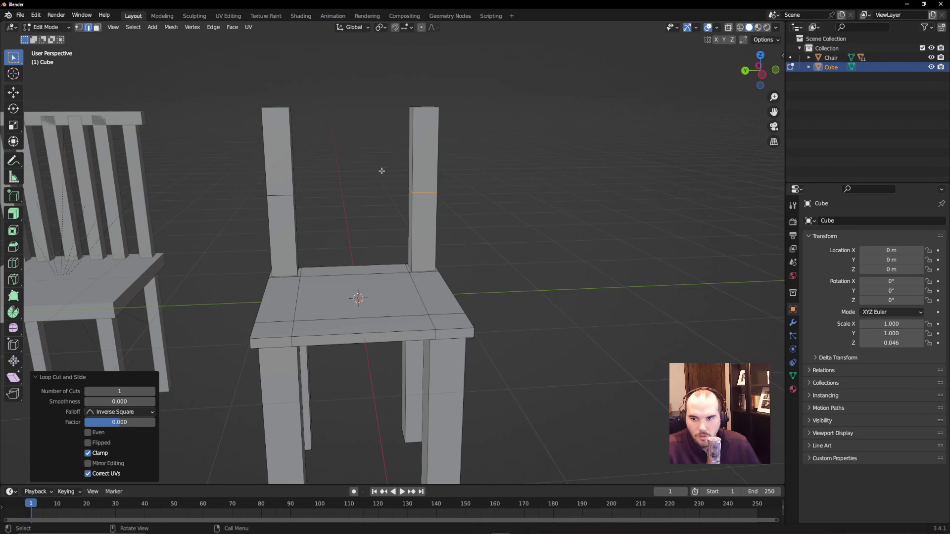
# - With X-ray on in right view, select the loops on both backrest posts and move them up about 0.65 m along Z
pyautogui.moveTo(382, 170); pyautogui.dragTo(453, 167, button='middle')
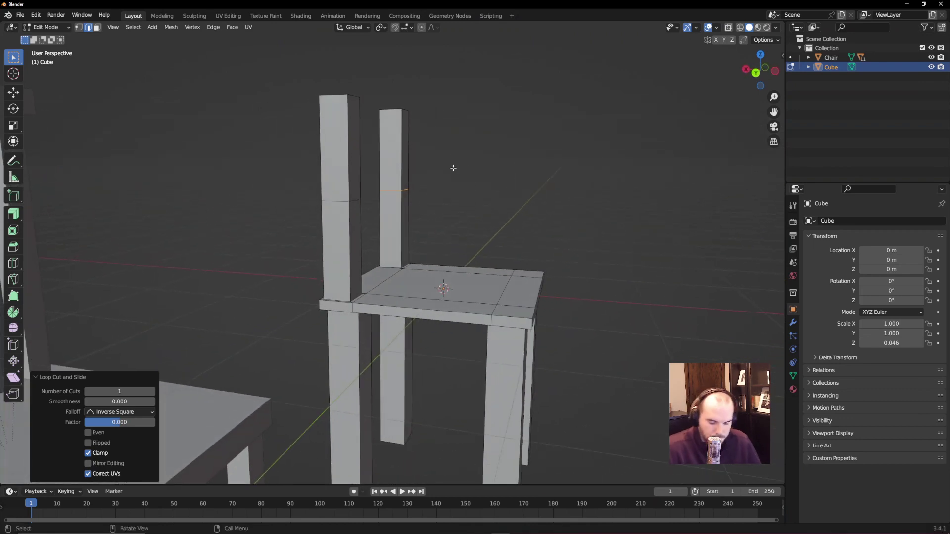
pyautogui.press('KP_1')
pyautogui.press('KP_3')
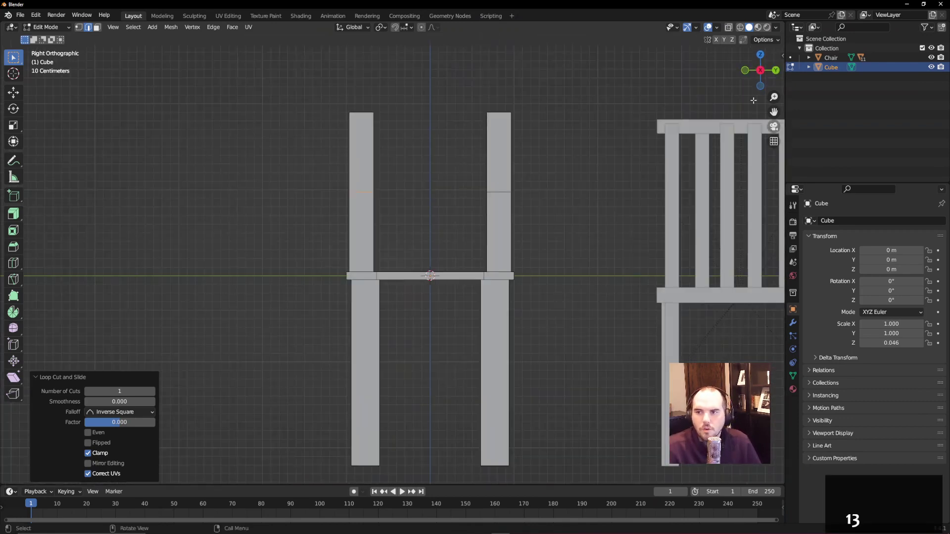
pyautogui.click(728, 28)
pyautogui.moveTo(316, 160); pyautogui.dragTo(571, 218)
pyautogui.press('g')
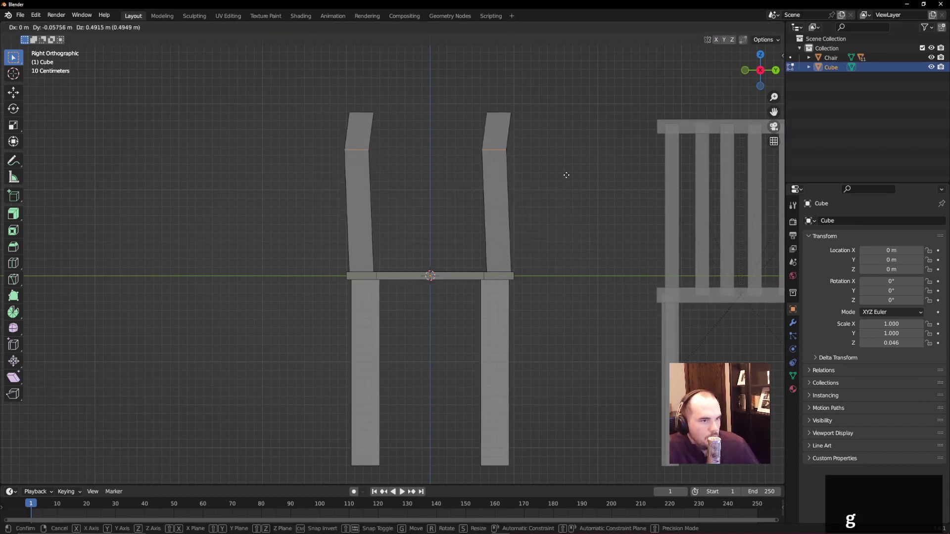
pyautogui.press('z')
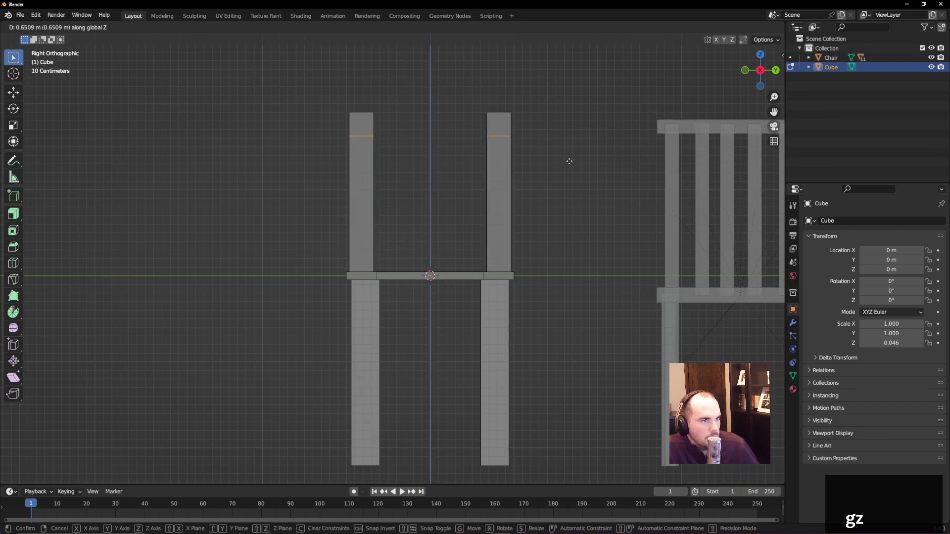
pyautogui.click(569, 161)
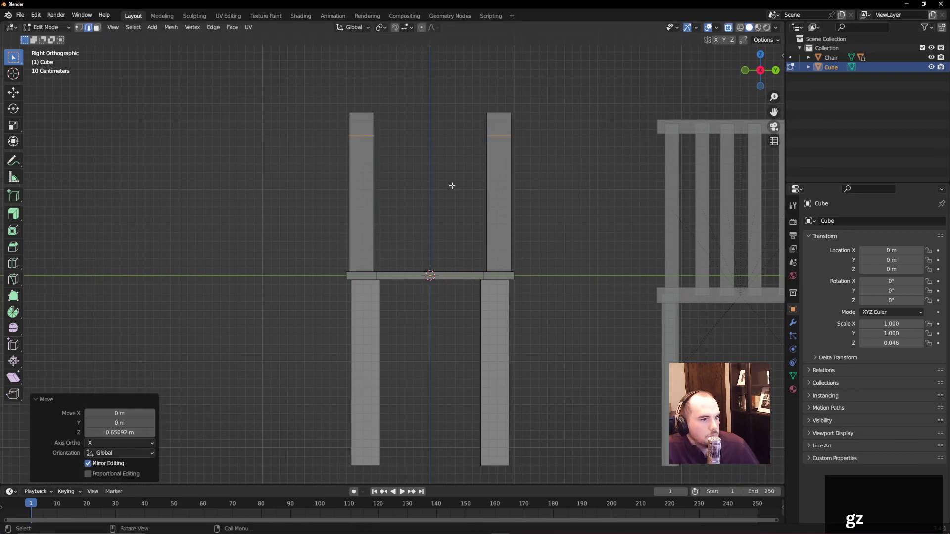
# - Turn off X-ray display to show the tops of the backrest posts as solid
pyautogui.moveTo(451, 185); pyautogui.dragTo(403, 188, button='middle')
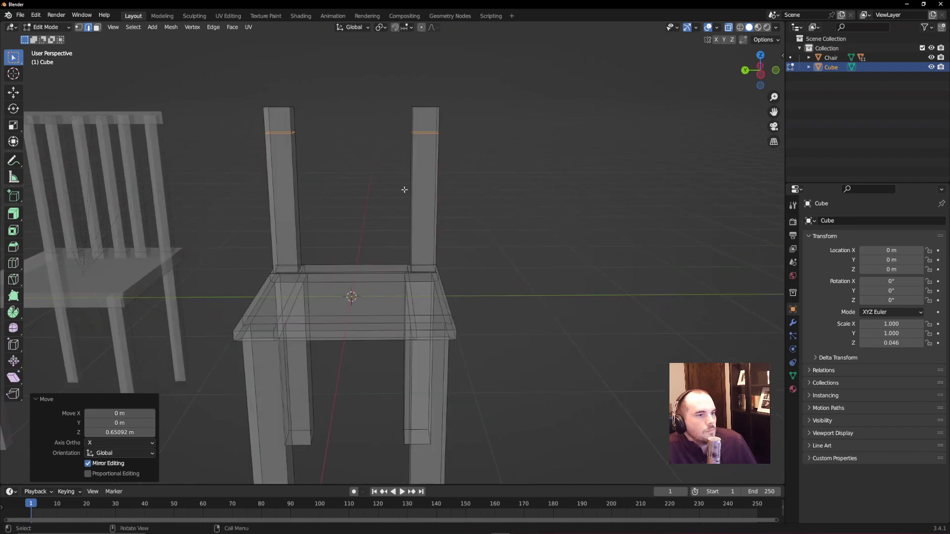
pyautogui.scroll(5, 303, 127)
pyautogui.keyDown('shift'); pyautogui.moveTo(341, 132); pyautogui.dragTo(431, 356, button='middle'); pyautogui.keyUp('shift')
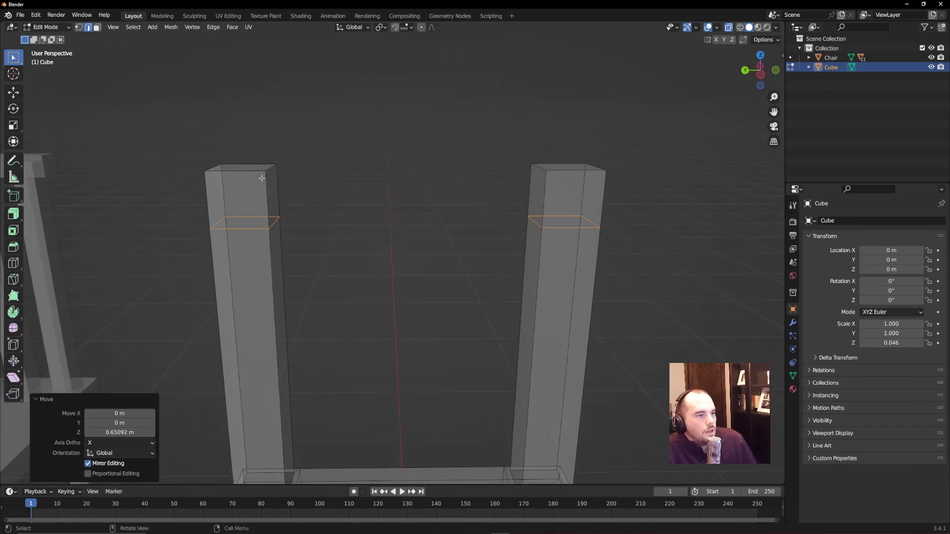
pyautogui.click(271, 191)
pyautogui.press('Tab')
pyautogui.press('Tab')
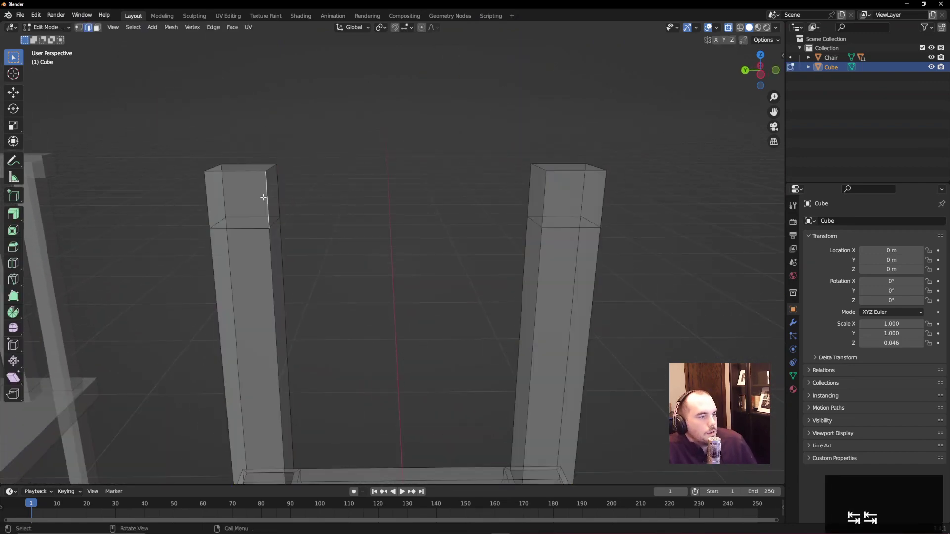
pyautogui.click(729, 28)
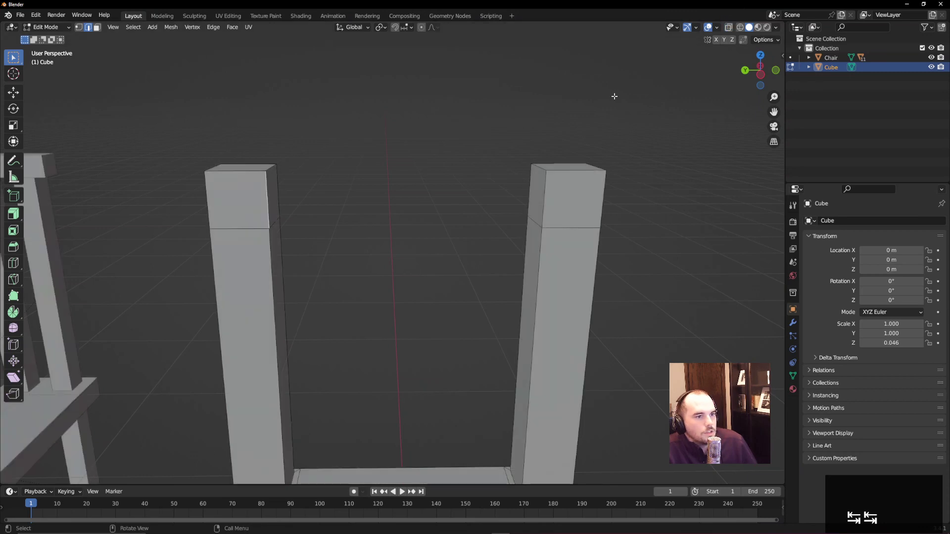
# - Select the inner face above the loop cut on the +Y backrest post and try extruding it toward the opposite post
pyautogui.moveTo(346, 208); pyautogui.dragTo(249, 202, button='middle')
pyautogui.press('3')
pyautogui.click(267, 202)
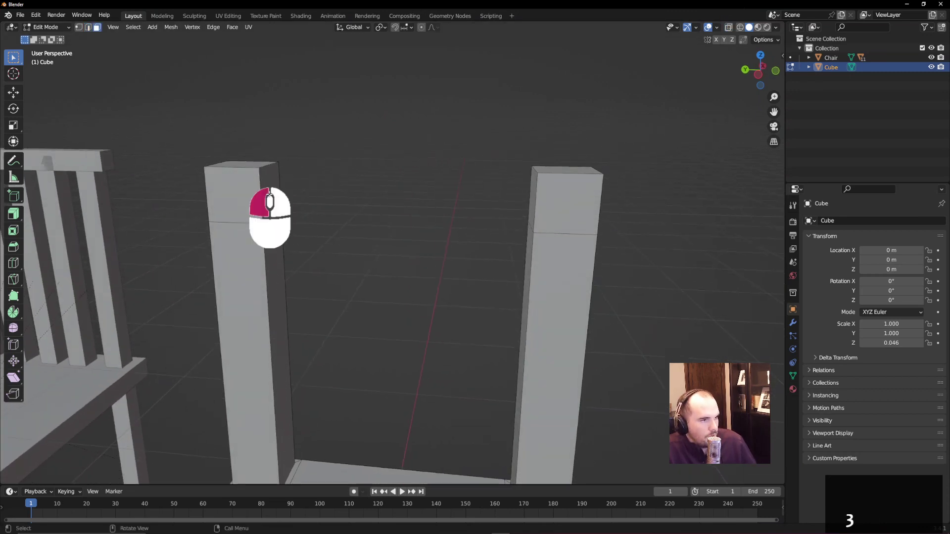
pyautogui.press('e')
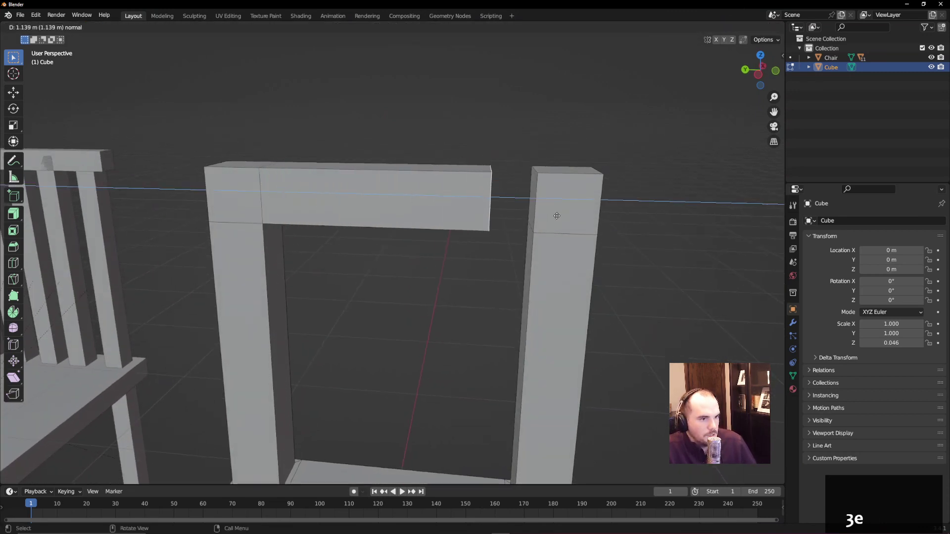
pyautogui.press('Escape')
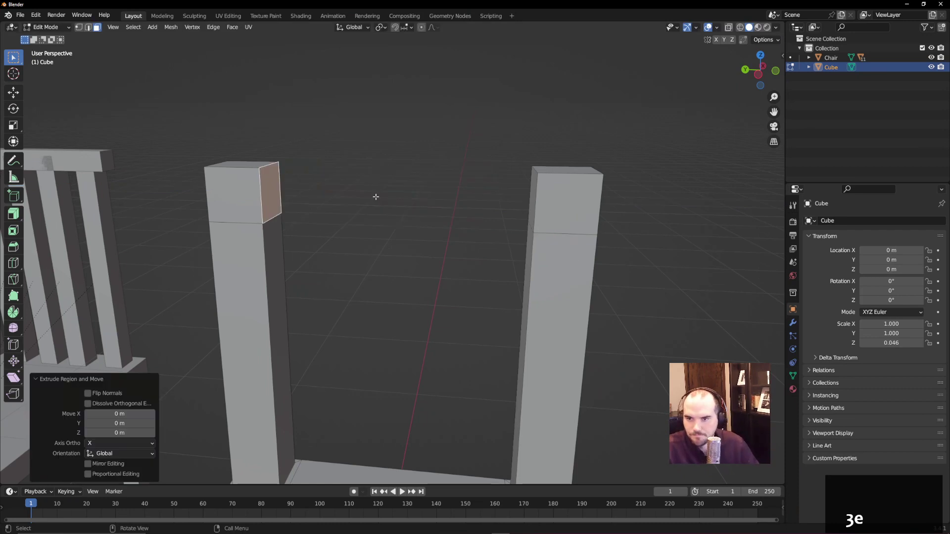
# - Try extruding the upper inner face of the +Y backrest post about 1.47 m into the opposite post
pyautogui.moveTo(453, 198); pyautogui.dragTo(477, 201, button='middle')
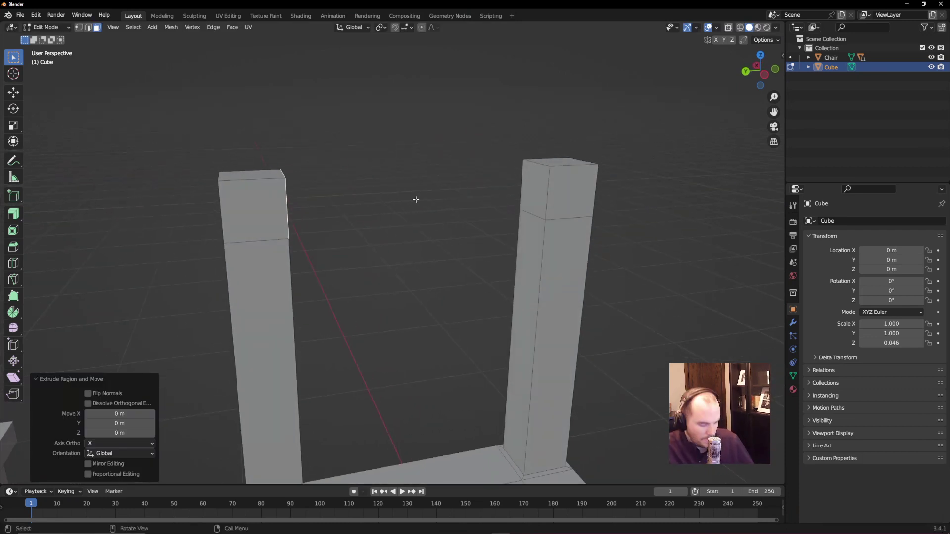
pyautogui.press('e')
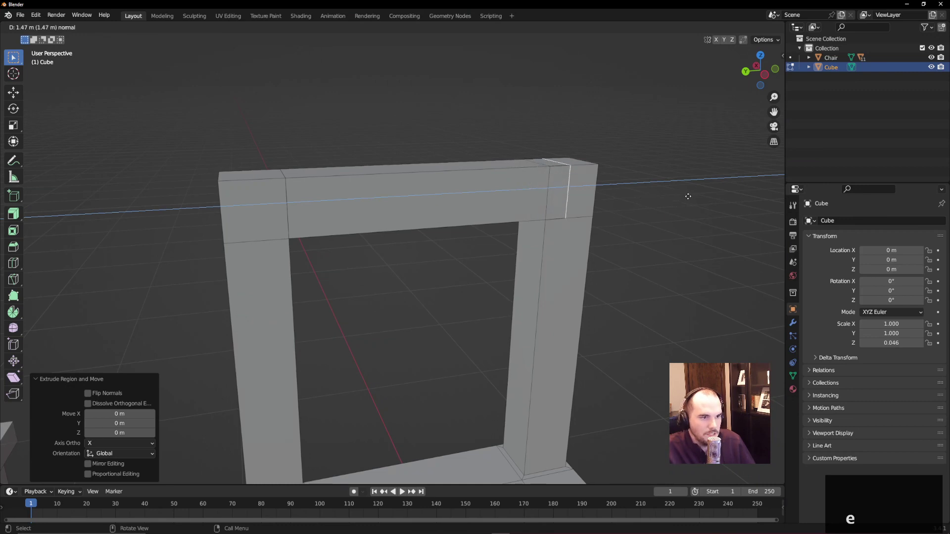
pyautogui.click(687, 195)
pyautogui.moveTo(687, 195); pyautogui.dragTo(674, 265, button='middle')
pyautogui.hotkey('ctrl', 'z')
pyautogui.moveTo(579, 193); pyautogui.dragTo(546, 203, button='middle')
pyautogui.moveTo(307, 201); pyautogui.dragTo(290, 218, button='middle')
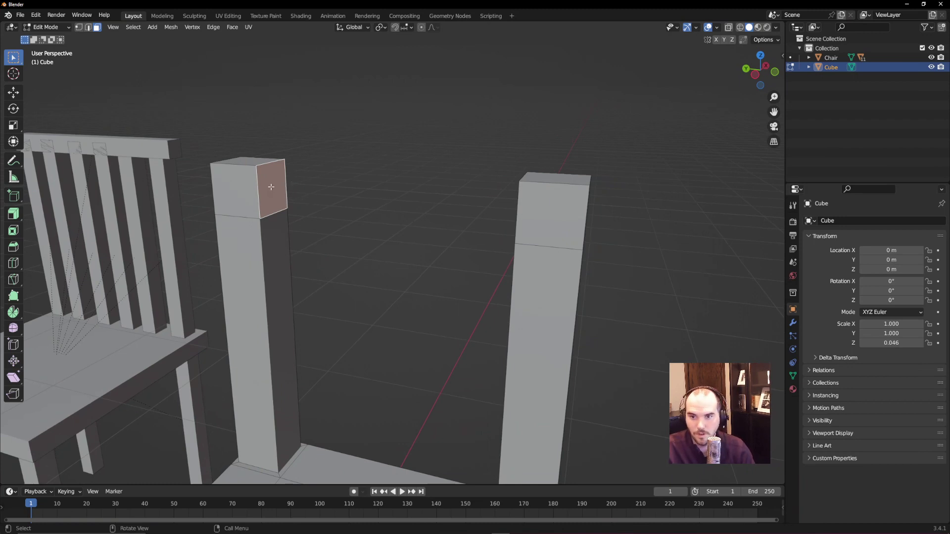
# - Try deleting the facing upper inner faces of both backrest posts to open them for a connecting rail
pyautogui.press('Delete')
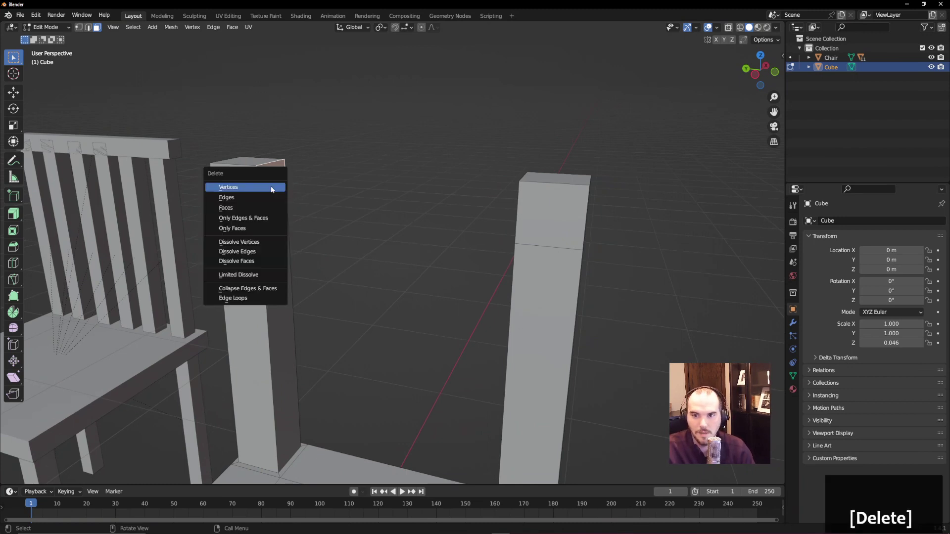
pyautogui.click(243, 208)
pyautogui.moveTo(381, 201); pyautogui.dragTo(476, 180, button='middle')
pyautogui.click(483, 170)
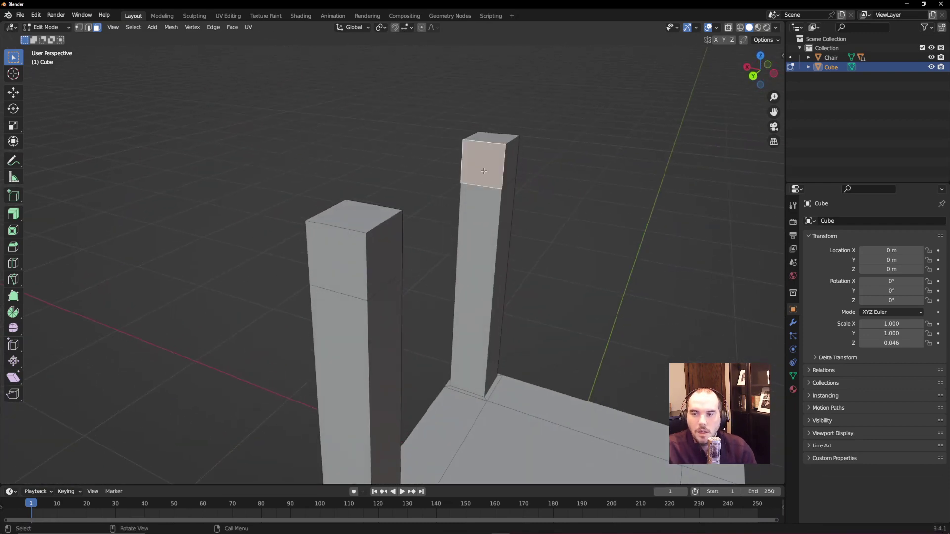
pyautogui.press('Delete')
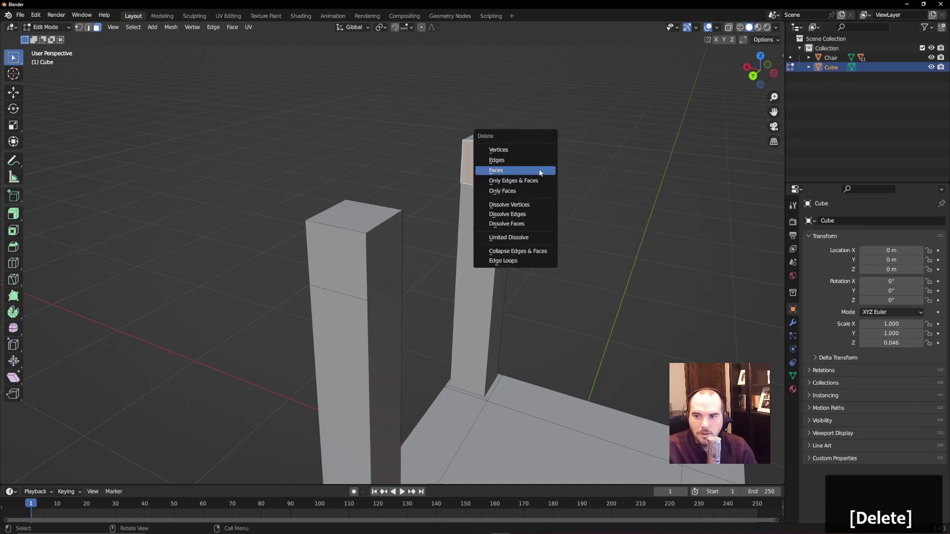
pyautogui.click(540, 170)
pyautogui.moveTo(541, 170); pyautogui.dragTo(492, 186, button='middle')
pyautogui.hotkey('ctrl', 'z')
pyautogui.hotkey('ctrl', 'z')
pyautogui.hotkey('ctrl', 'z')
# - Add the opposite post's upper inner face to the selection and connect both faces with Bridge Faces to form the top rail
pyautogui.keyDown('shift'); pyautogui.click(518, 200); pyautogui.keyUp('shift')
pyautogui.press('b')
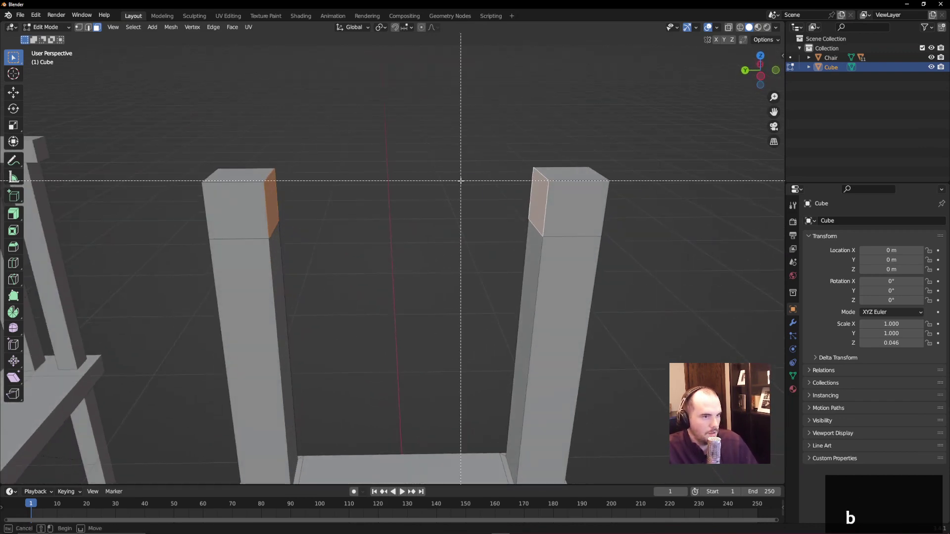
pyautogui.rightClick(460, 181)
pyautogui.rightClick(256, 195)
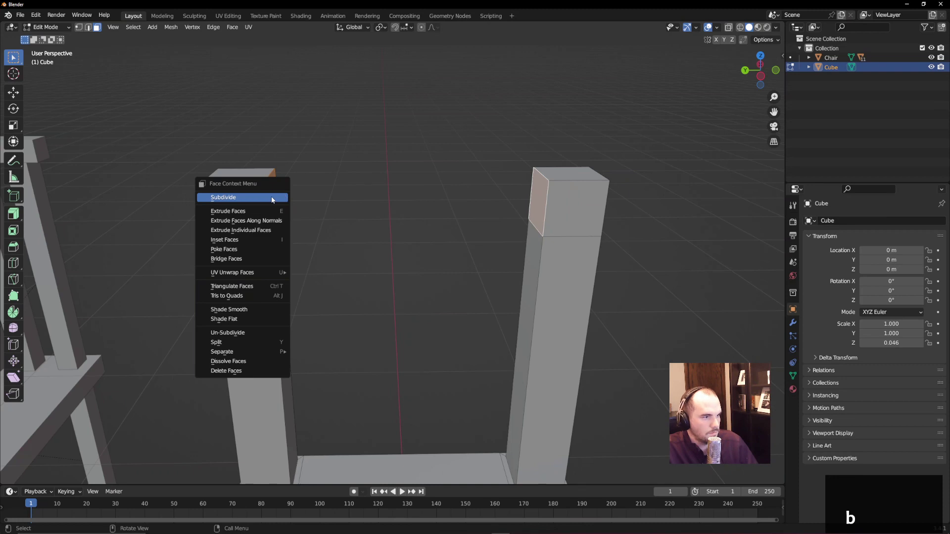
pyautogui.click(245, 259)
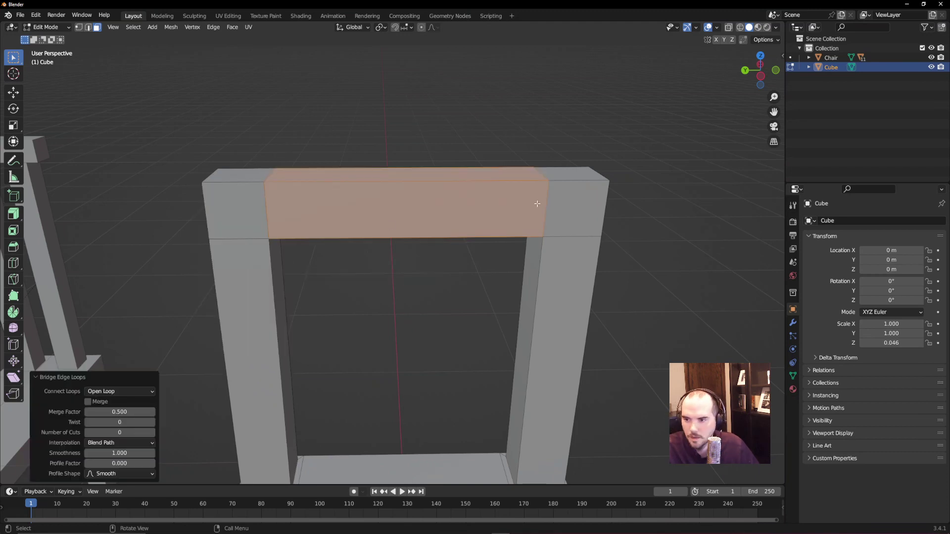
# - Examine the bridged top rail in Edit Mode and Object Mode, up close from inside, from the front and from below
pyautogui.moveTo(421, 210); pyautogui.dragTo(437, 225, button='middle')
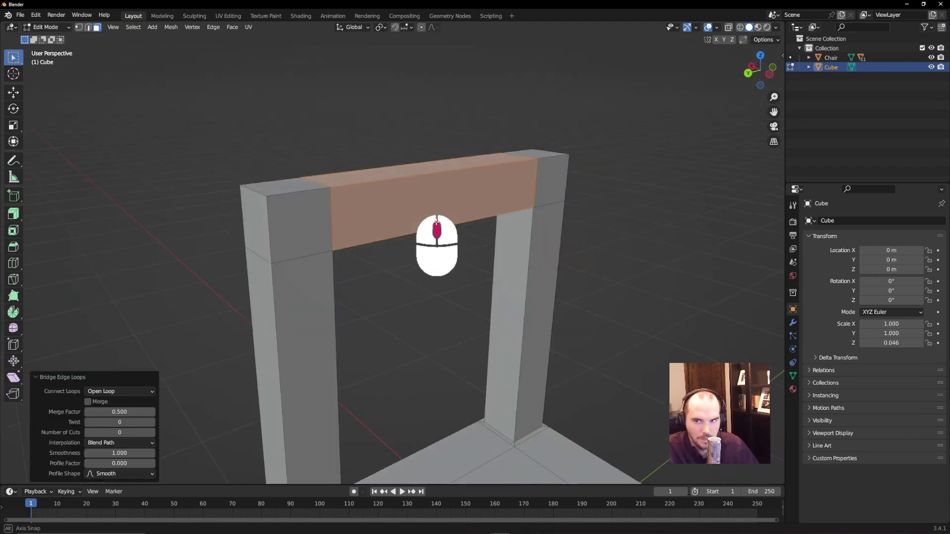
pyautogui.scroll(8, 373, 238)
pyautogui.moveTo(361, 238); pyautogui.dragTo(372, 294, button='middle')
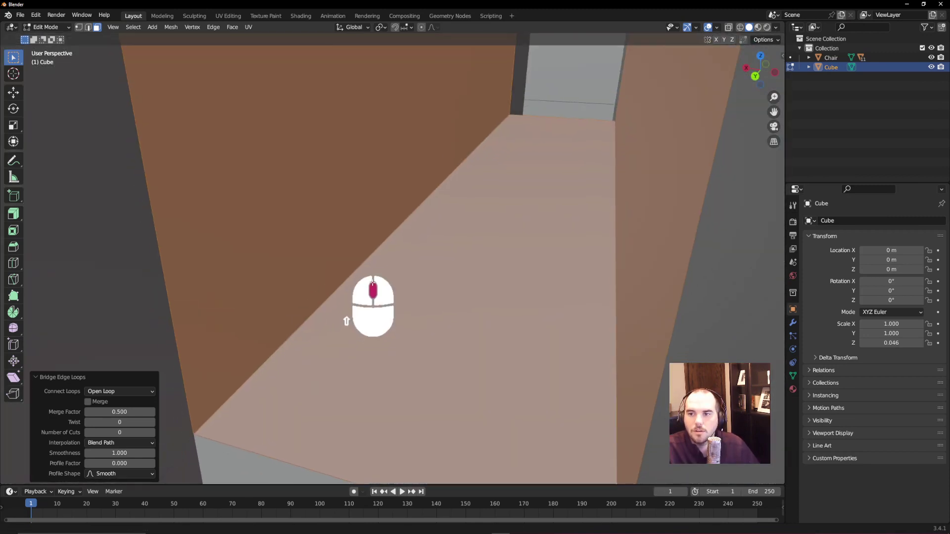
pyautogui.press('Tab')
pyautogui.scroll(2, 420, 248)
pyautogui.moveTo(420, 246); pyautogui.dragTo(223, 201, button='middle')
pyautogui.scroll(-3, 425, 232)
pyautogui.scroll(-3, 426, 234)
pyautogui.scroll(-3, 418, 237)
pyautogui.scroll(-4, 413, 233)
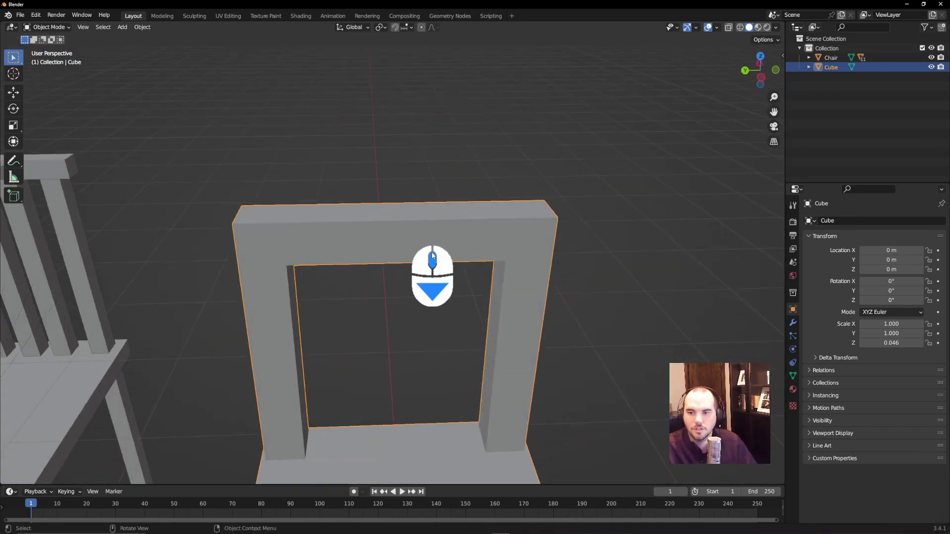
pyautogui.moveTo(435, 323); pyautogui.dragTo(414, 277, button='middle')
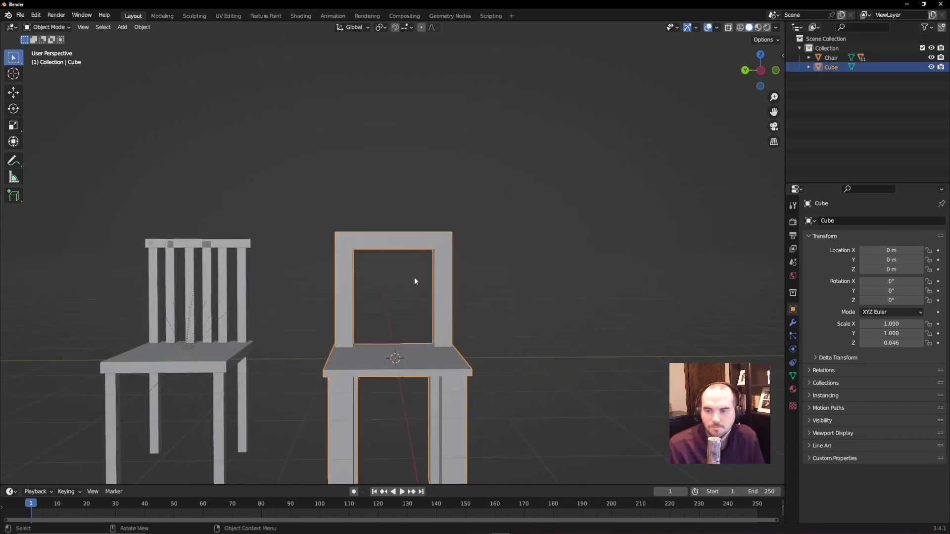
pyautogui.scroll(5, 356, 296)
pyautogui.scroll(1, 369, 258)
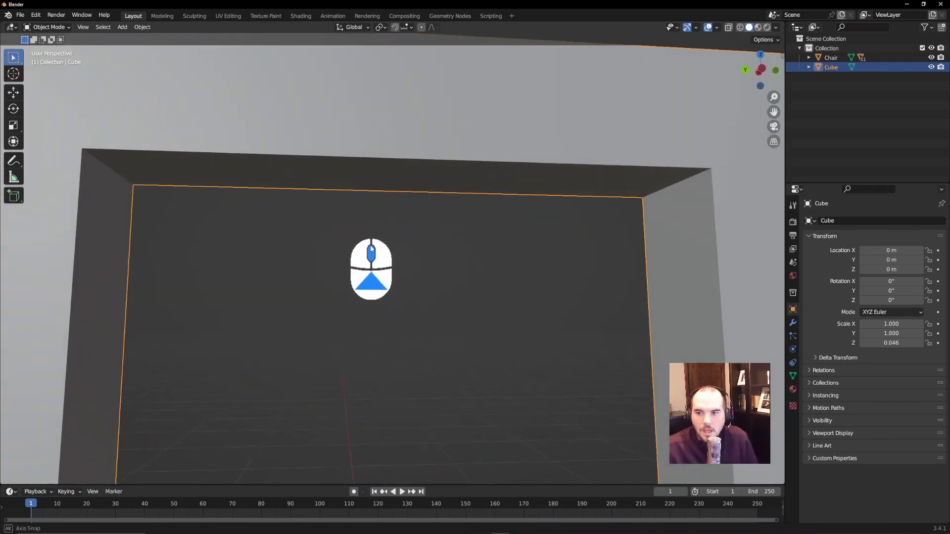
pyautogui.scroll(-3, 370, 259)
pyautogui.moveTo(396, 243); pyautogui.dragTo(407, 222, button='middle')
# - In Edit Mode, inset the underside face of the top rail by about 0.092 m
pyautogui.press('Tab')
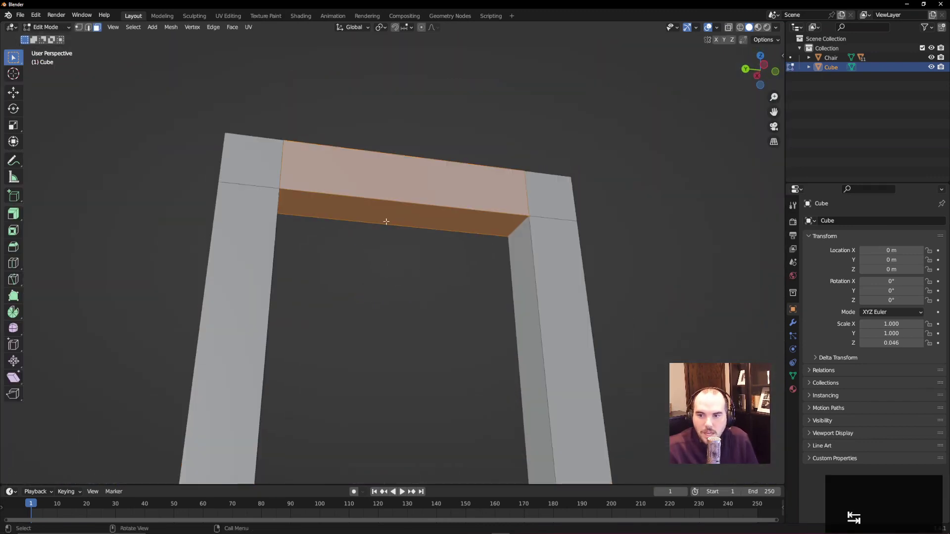
pyautogui.click(389, 218)
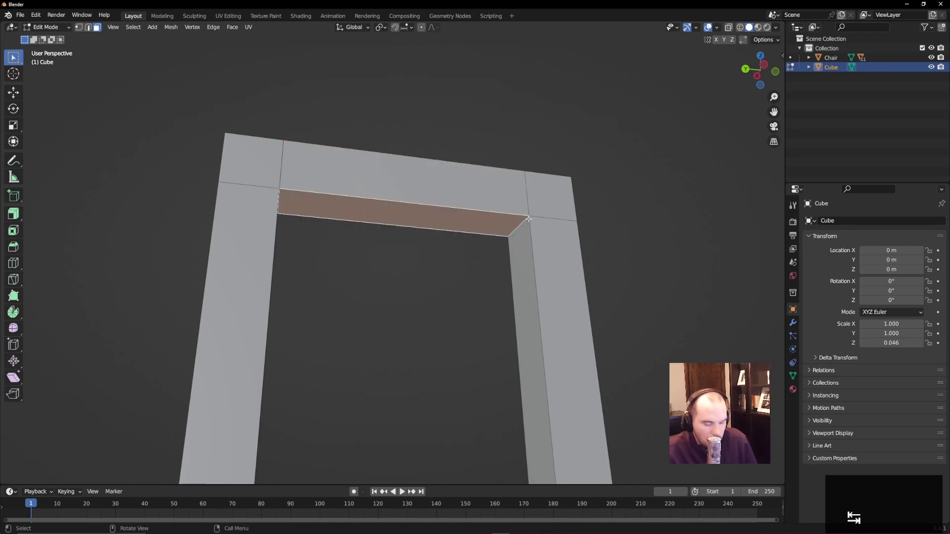
pyautogui.press('i')
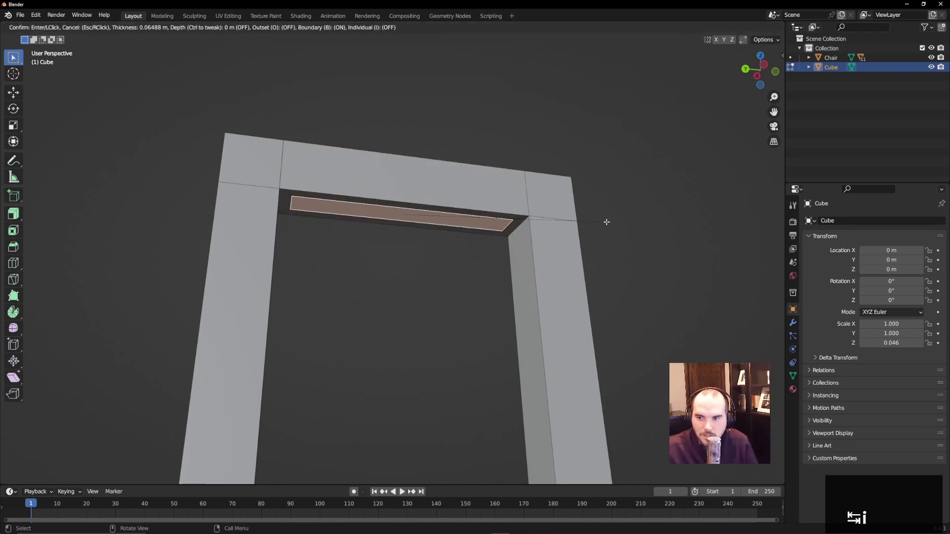
pyautogui.click(602, 222)
# - Add nine evenly spaced loop cuts across the top rail between the posts, without sliding them
pyautogui.moveTo(470, 241); pyautogui.dragTo(462, 236, button='middle')
pyautogui.hotkey('ctrl', 'r')
pyautogui.scroll(8, 403, 194)
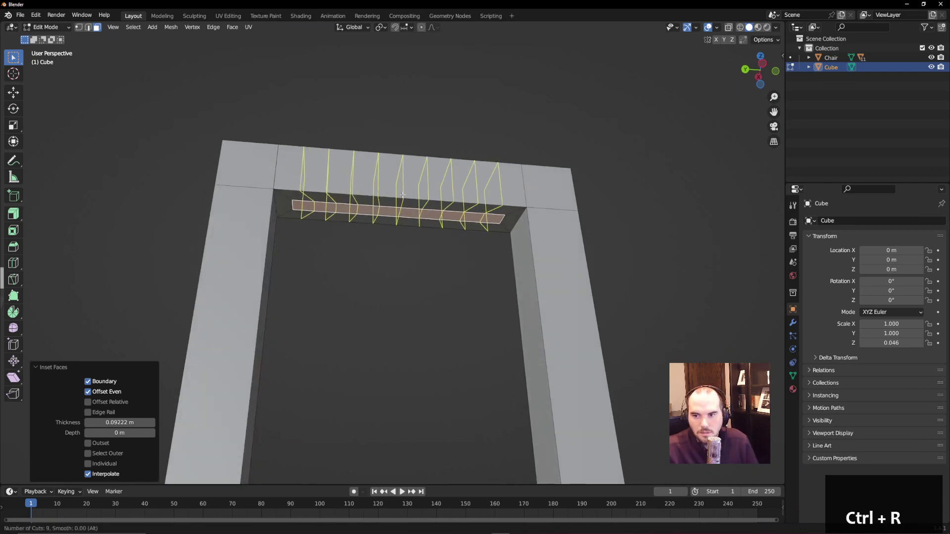
pyautogui.click(402, 194)
pyautogui.rightClick(380, 246)
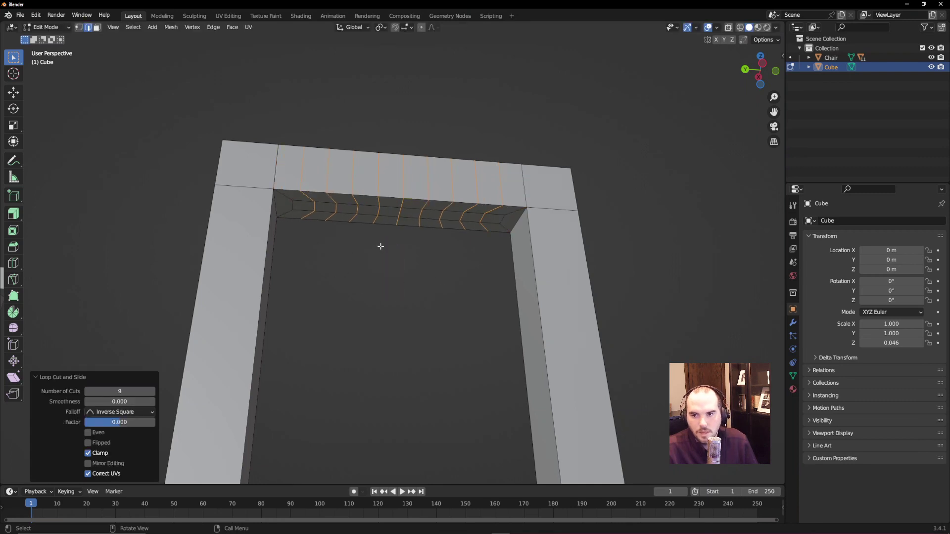
# - Select five alternating inset faces on the top rail's underside, starting at the +Y end, and move them about -0.051 m along Y
pyautogui.press('3')
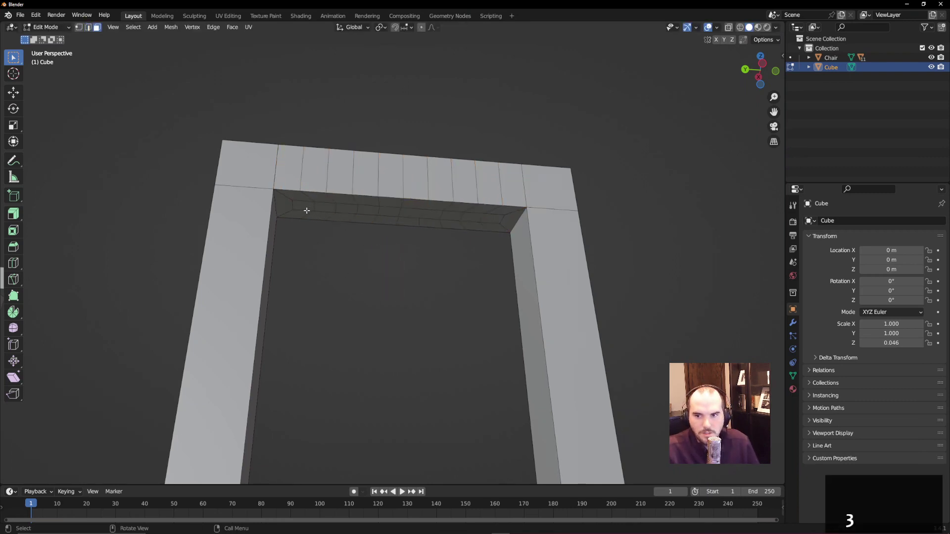
pyautogui.click(307, 211)
pyautogui.keyDown('ctrl'); pyautogui.click(346, 210); pyautogui.keyUp('ctrl')
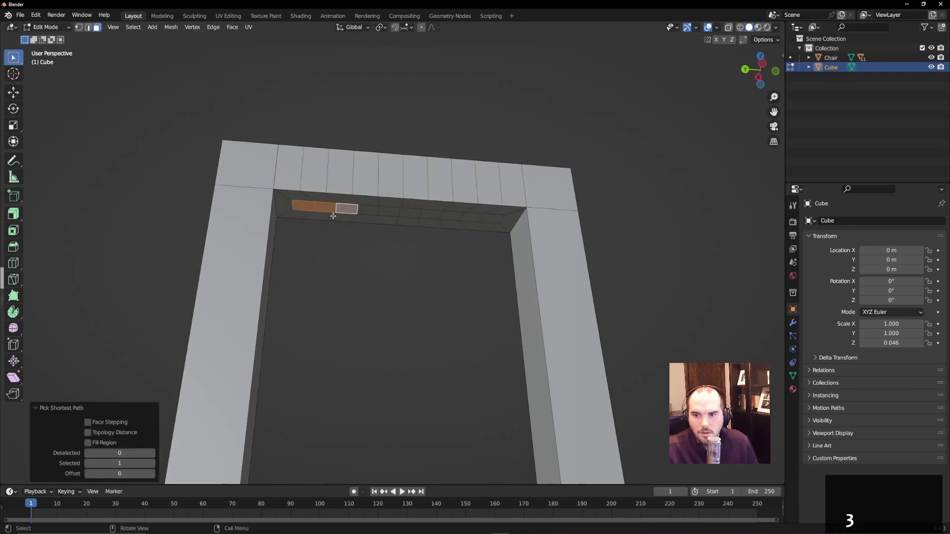
pyautogui.click(304, 207)
pyautogui.keyDown('shift'); pyautogui.click(348, 210); pyautogui.keyUp('shift')
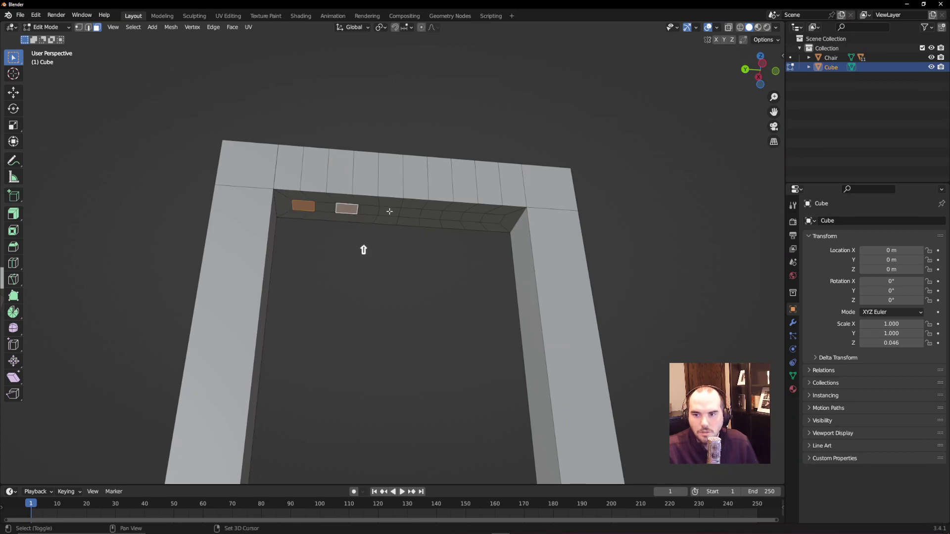
pyautogui.keyDown('shift'); pyautogui.click(390, 211); pyautogui.keyUp('shift')
pyautogui.keyDown('shift'); pyautogui.click(430, 214); pyautogui.keyUp('shift')
pyautogui.keyDown('shift'); pyautogui.click(472, 217); pyautogui.keyUp('shift')
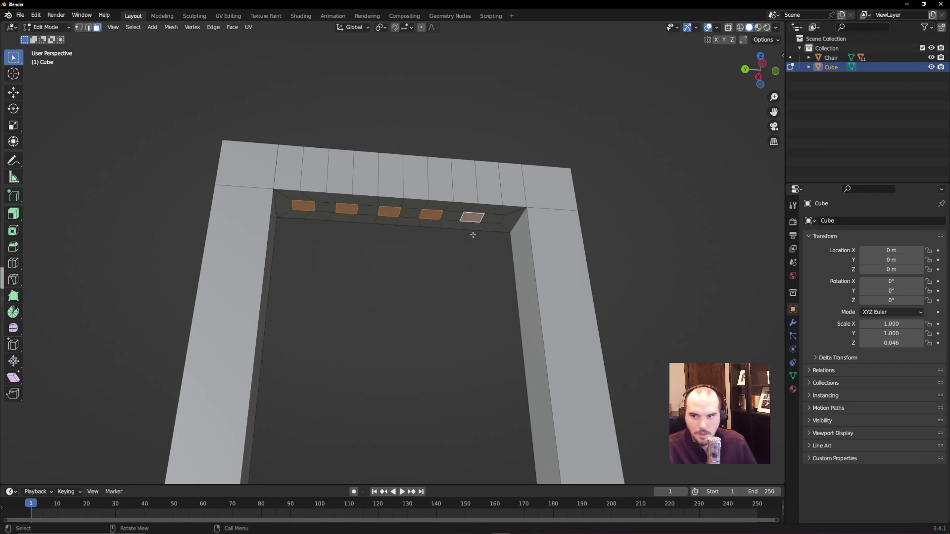
pyautogui.press('g')
pyautogui.press('y')
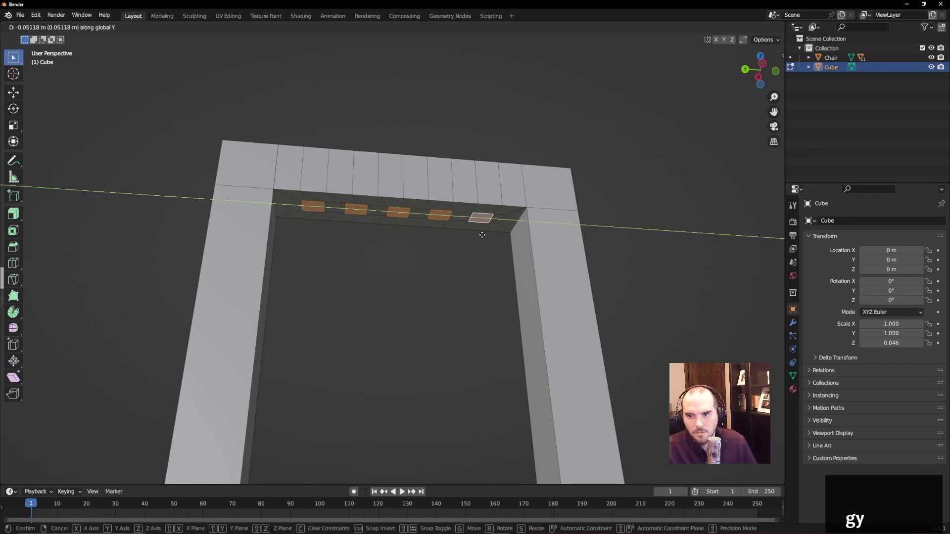
pyautogui.click(481, 234)
# - Extrude the five selected faces down to the seat as backrest slats and switch to Object Mode
pyautogui.scroll(-6, 492, 296)
pyautogui.press('e')
pyautogui.click(501, 358)
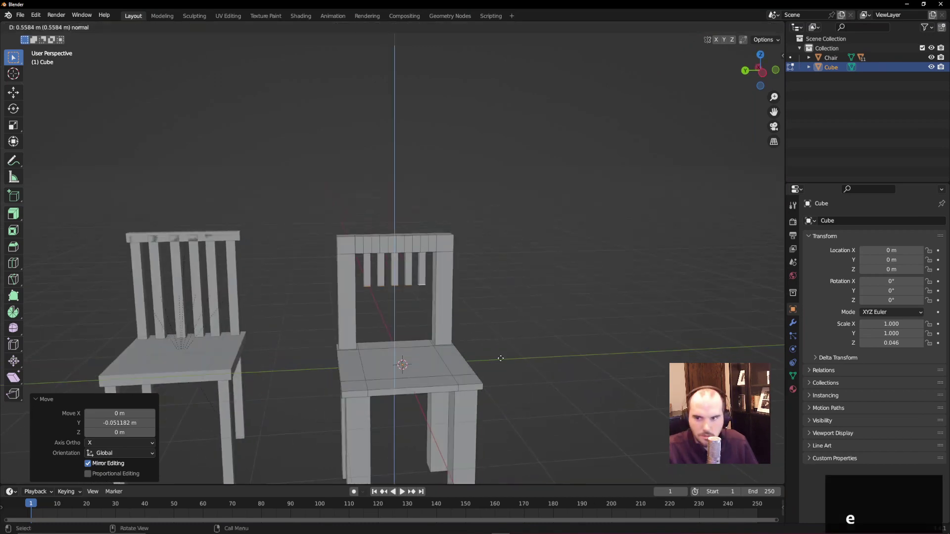
pyautogui.click(535, 414)
pyautogui.moveTo(535, 414); pyautogui.dragTo(499, 376, button='middle')
pyautogui.press('Tab')
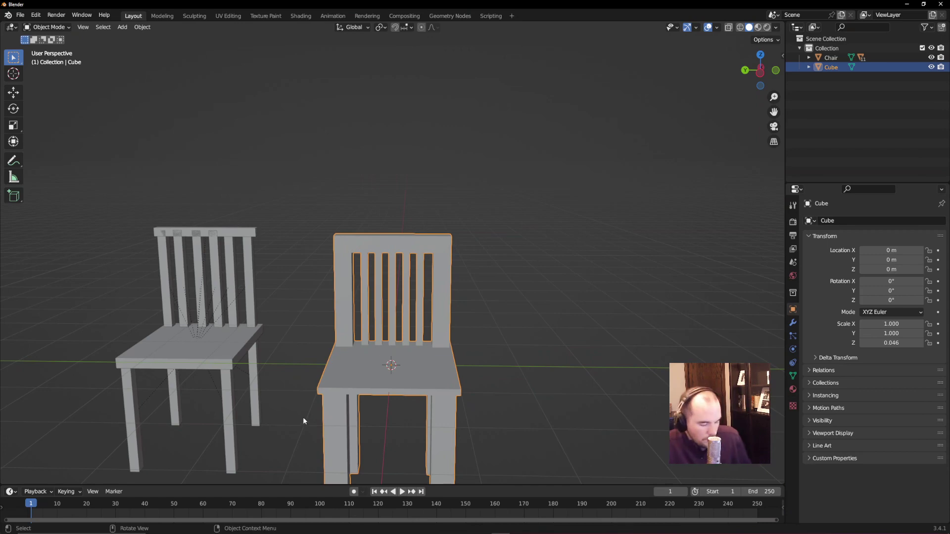
# - In Edit Mode with edge selection, select the upper perimeter edges around the whole seat
pyautogui.press('Tab')
pyautogui.scroll(5, 365, 323)
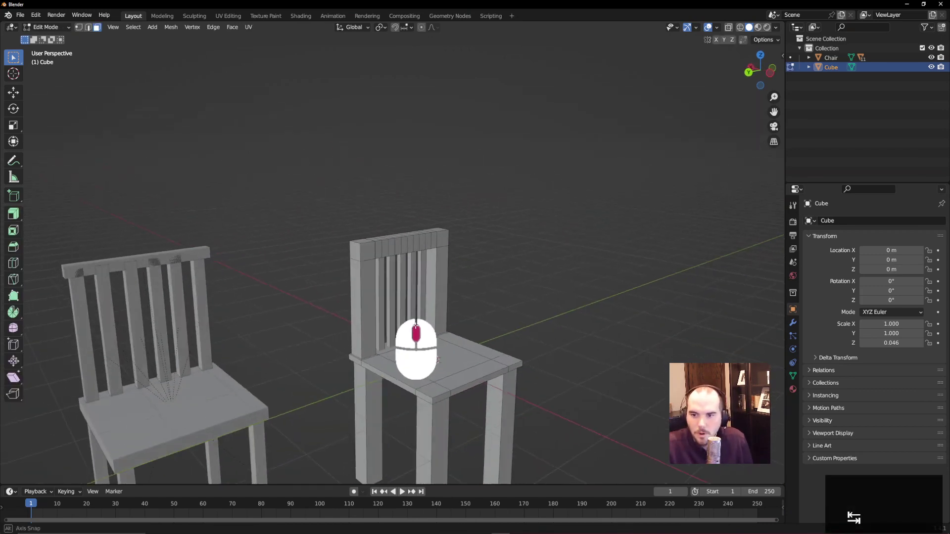
pyautogui.moveTo(366, 323); pyautogui.dragTo(325, 257, button='middle')
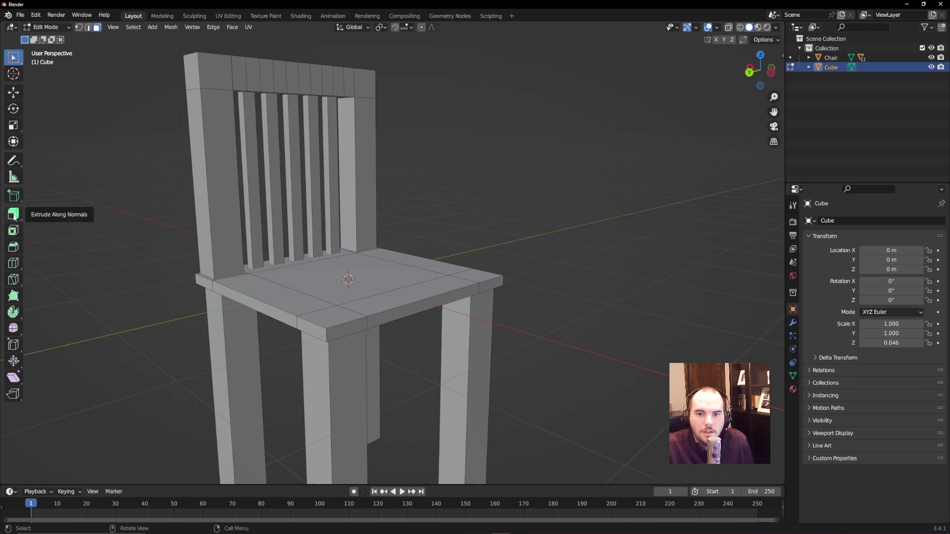
pyautogui.press('2')
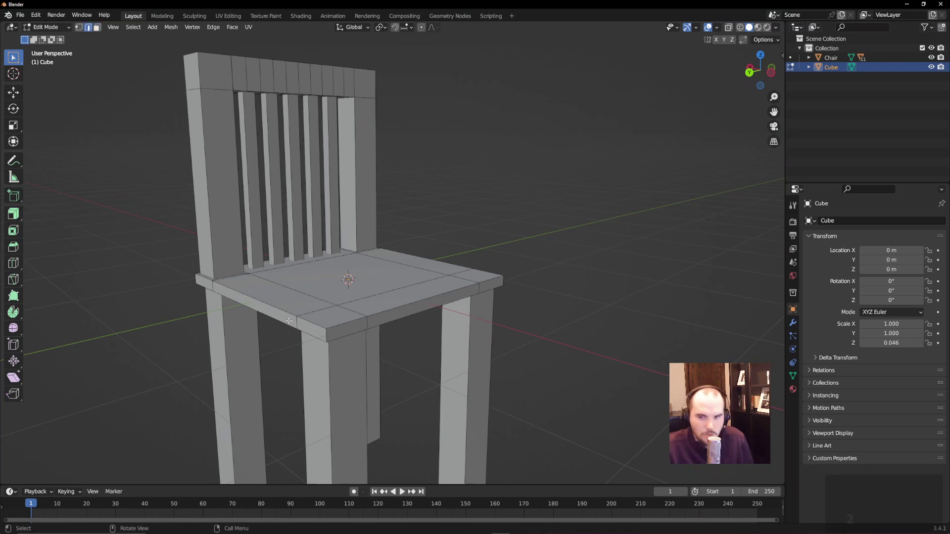
pyautogui.keyDown('alt'); pyautogui.click(340, 328); pyautogui.keyUp('alt')
pyautogui.moveTo(475, 317); pyautogui.dragTo(395, 300, button='middle')
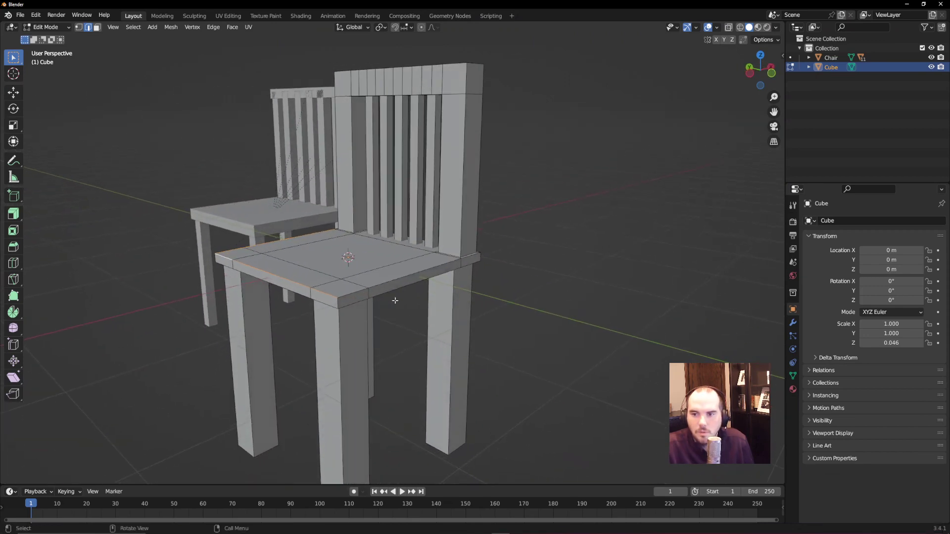
pyautogui.scroll(8, 475, 277)
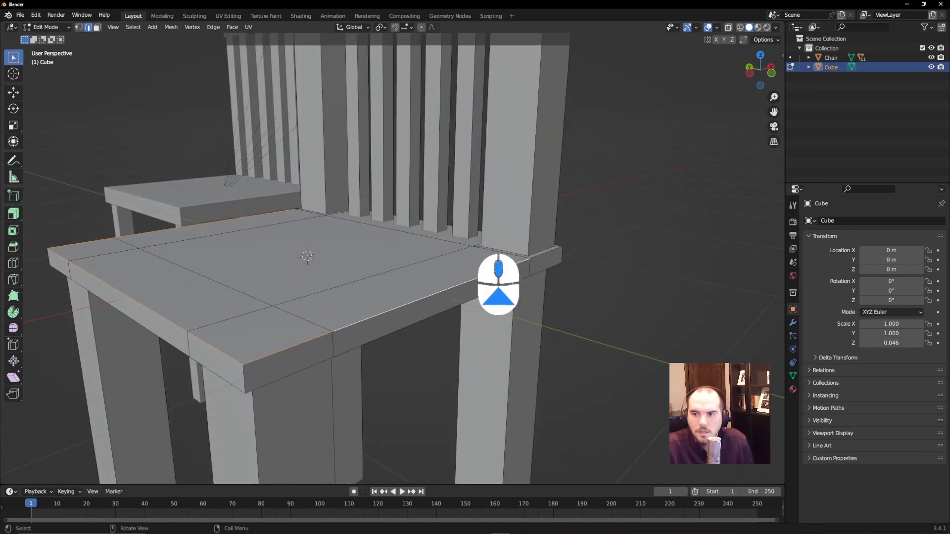
pyautogui.keyDown('shift'); pyautogui.scroll(3, 359, 361); pyautogui.keyUp('shift')
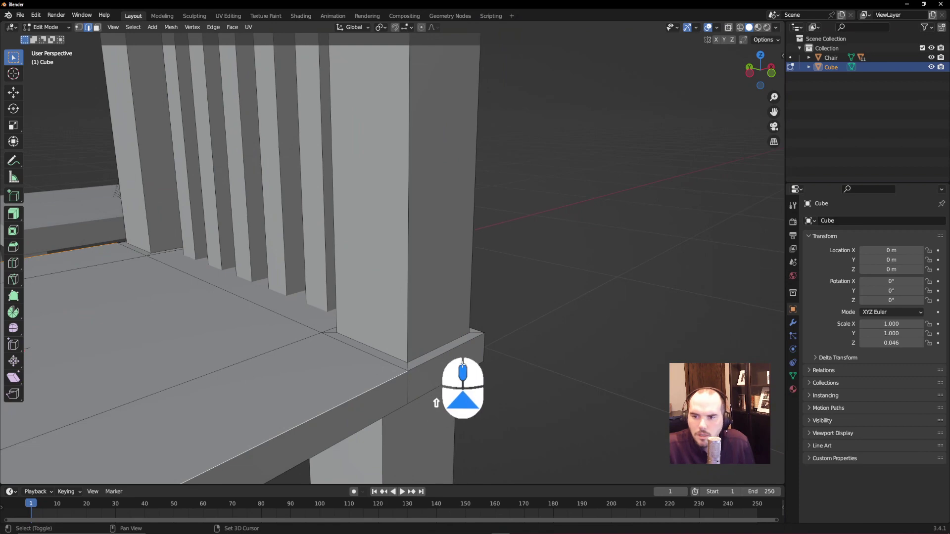
pyautogui.moveTo(498, 350); pyautogui.dragTo(390, 345, button='middle')
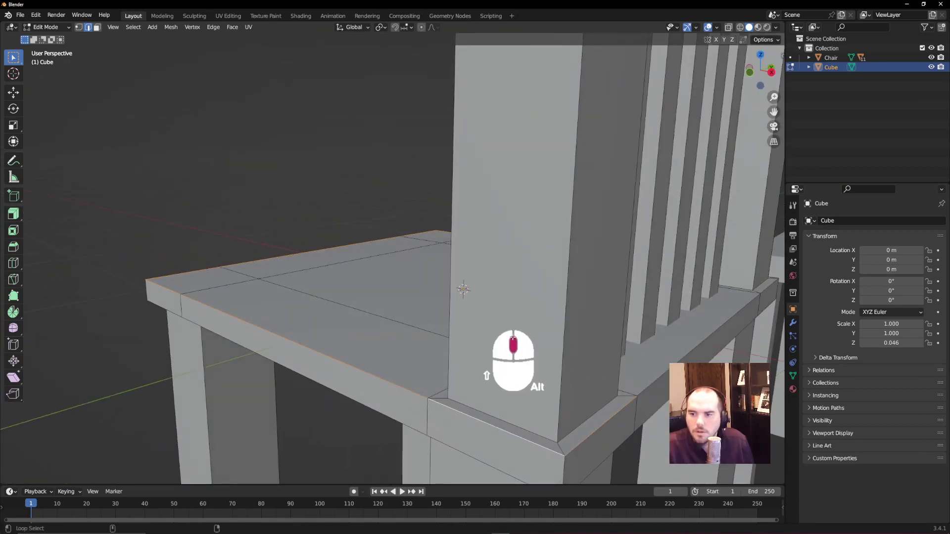
pyautogui.moveTo(722, 336); pyautogui.dragTo(731, 341, button='middle')
pyautogui.moveTo(376, 346); pyautogui.dragTo(208, 346, button='middle')
pyautogui.moveTo(352, 336); pyautogui.dragTo(271, 227, button='middle')
pyautogui.scroll(-3, 483, 365)
# - Bevel the seat's upper perimeter edges by about 0.022 m with one segment
pyautogui.press('b')
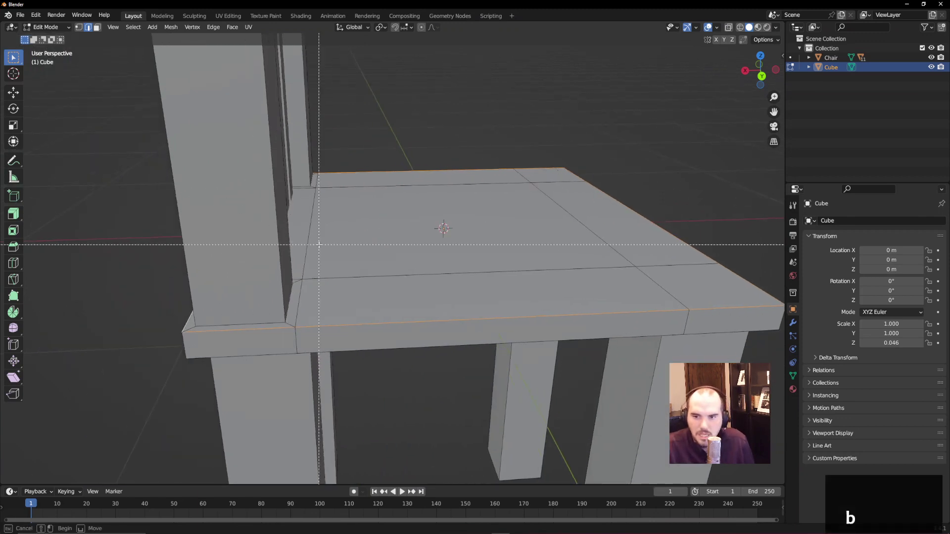
pyautogui.hotkey('ctrl', 'b')
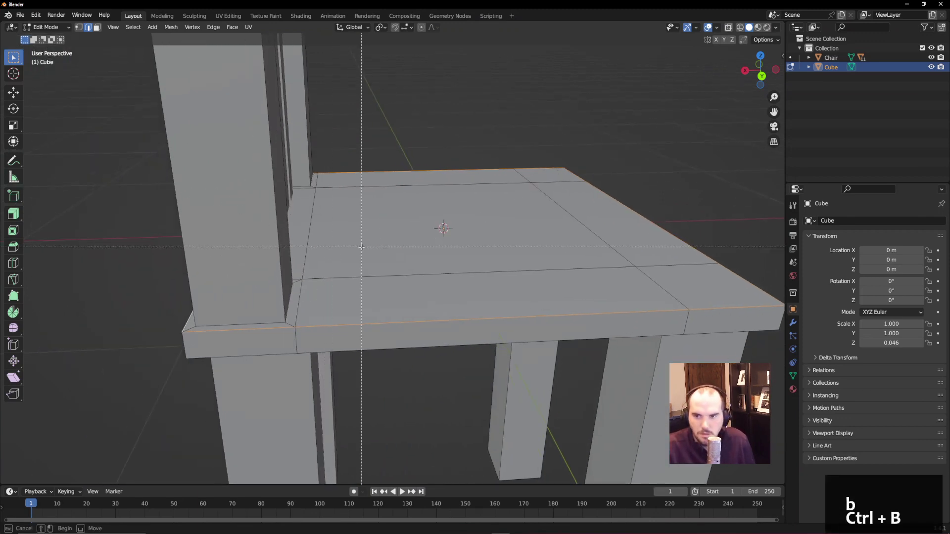
pyautogui.hotkey('ctrl', 'b')
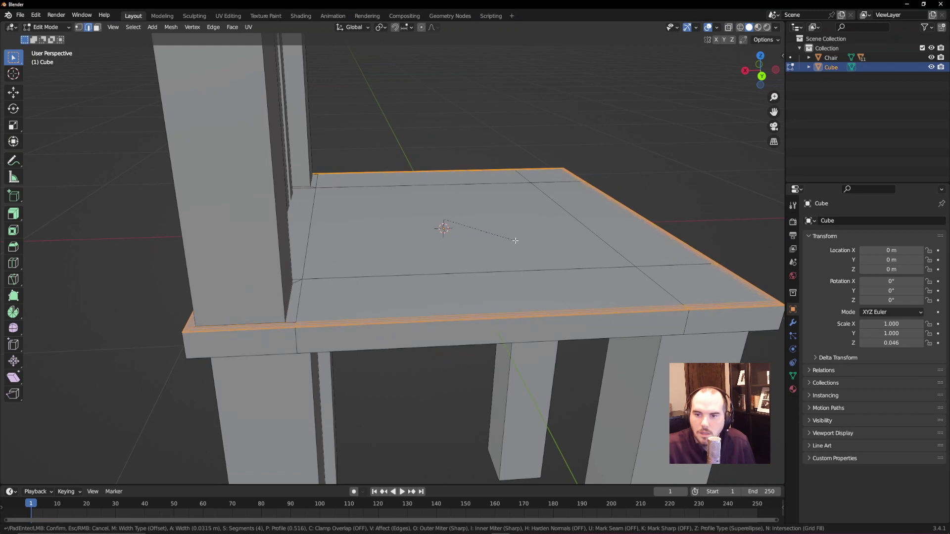
pyautogui.scroll(-3, 516, 241)
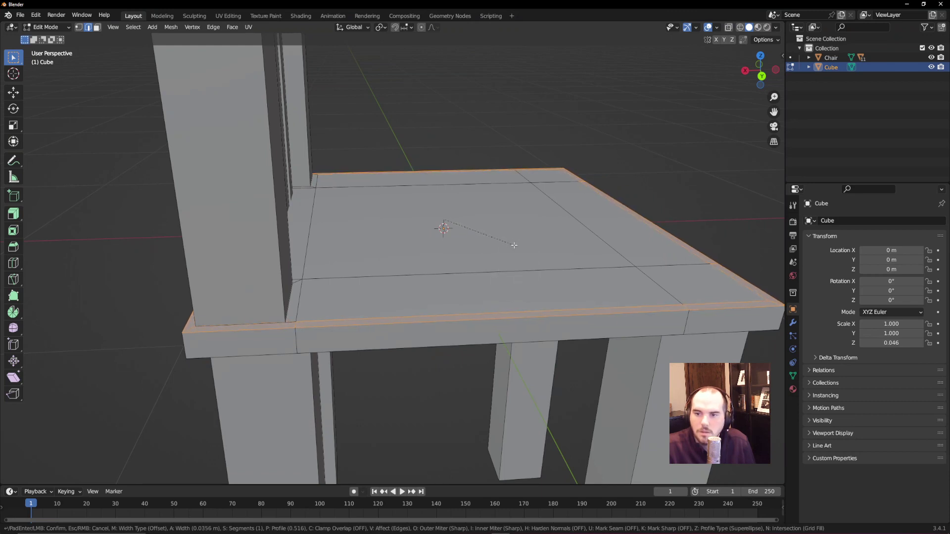
pyautogui.click(513, 244)
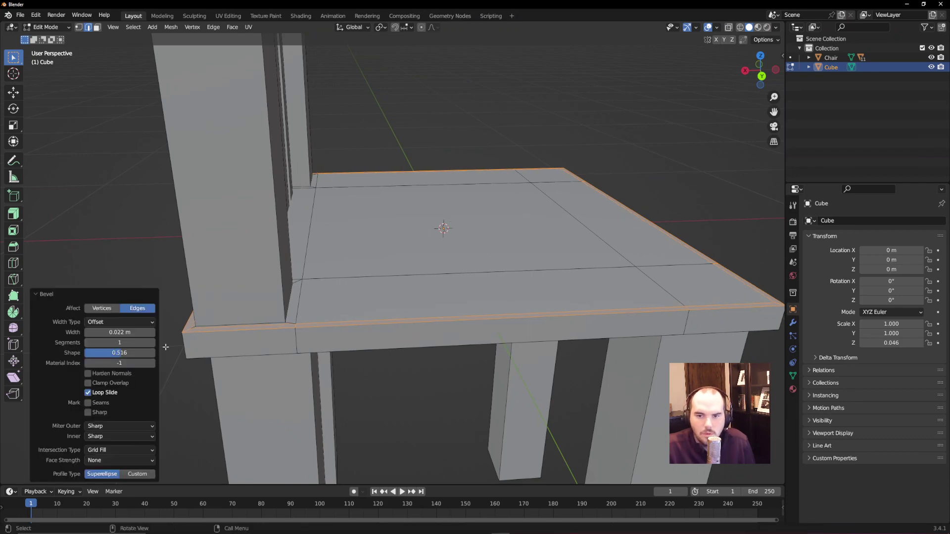
# - Change the seat bevel's width type to Width and then Percent, and set the width to about 13%
pyautogui.moveTo(304, 362); pyautogui.dragTo(185, 373, button='middle')
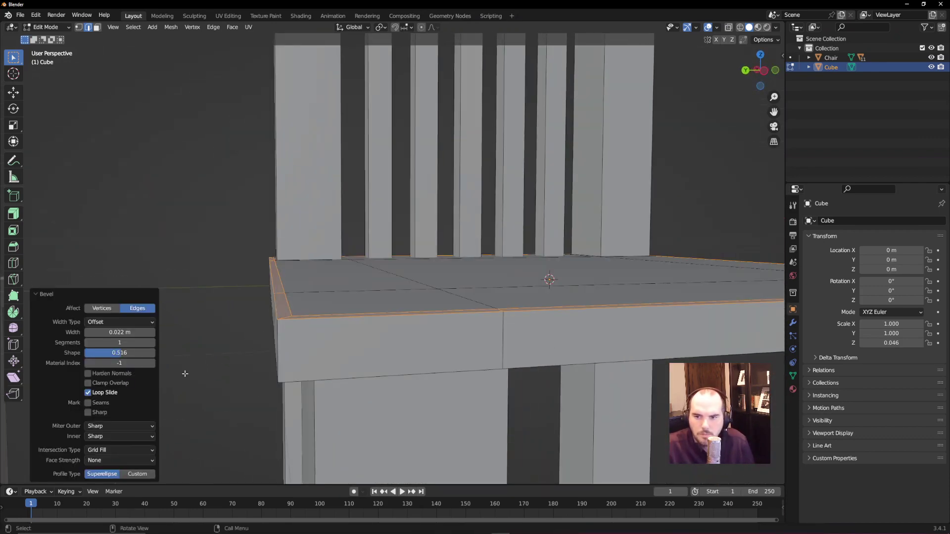
pyautogui.click(141, 324)
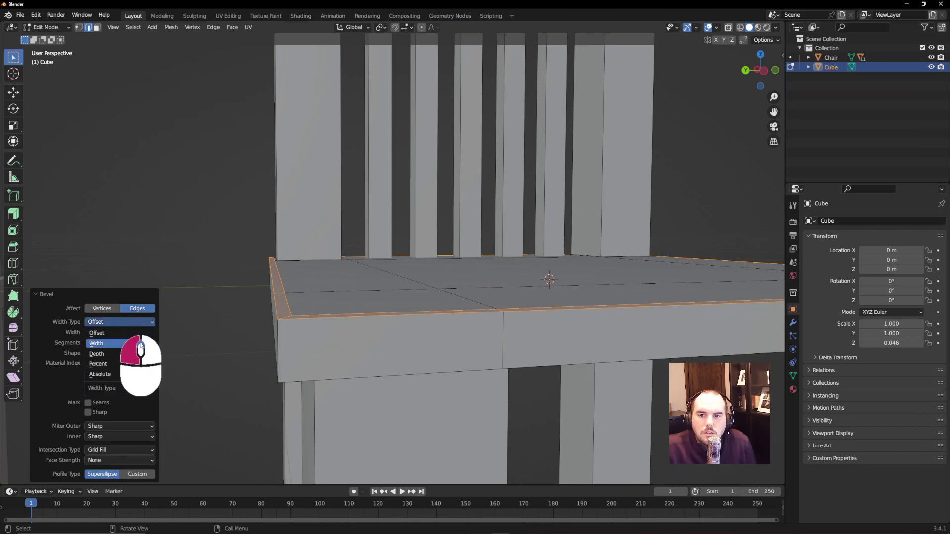
pyautogui.click(133, 342)
pyautogui.click(143, 322)
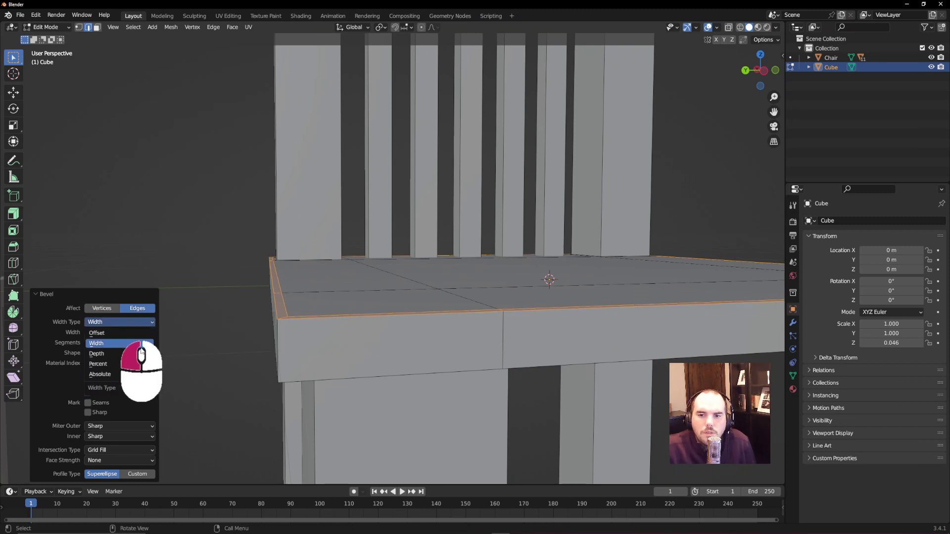
pyautogui.click(136, 365)
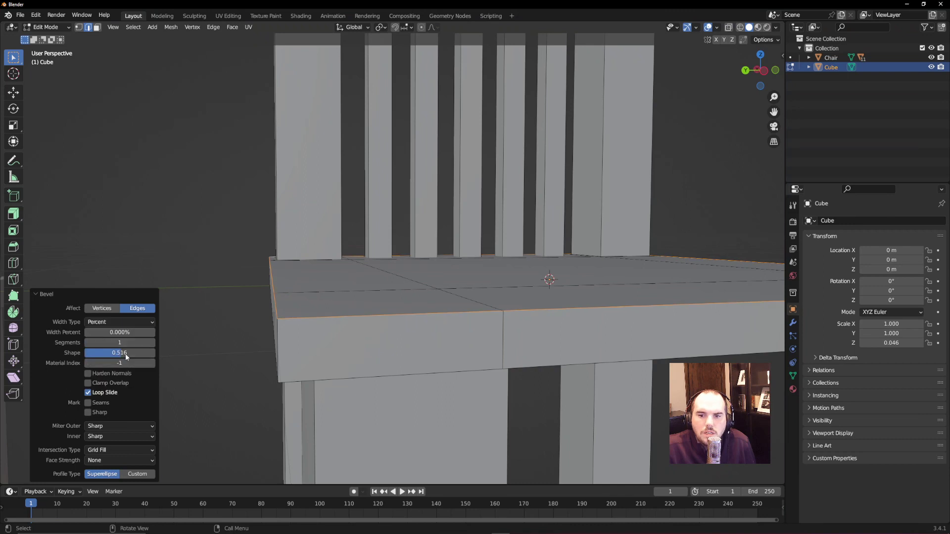
pyautogui.moveTo(118, 334); pyautogui.dragTo(125, 334)
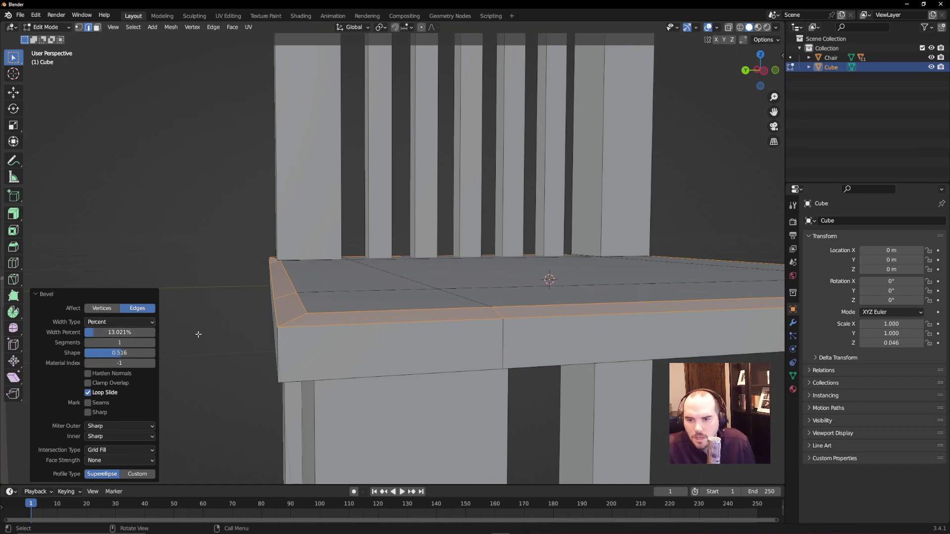
# - Undo the bevel on the seat's perimeter edges
pyautogui.hotkey('ctrl', 'x')
pyautogui.hotkey('ctrl', 'z')
pyautogui.hotkey('ctrl', 'z')
pyautogui.hotkey('ctrl', 'z')
pyautogui.hotkey('ctrl', 'z')
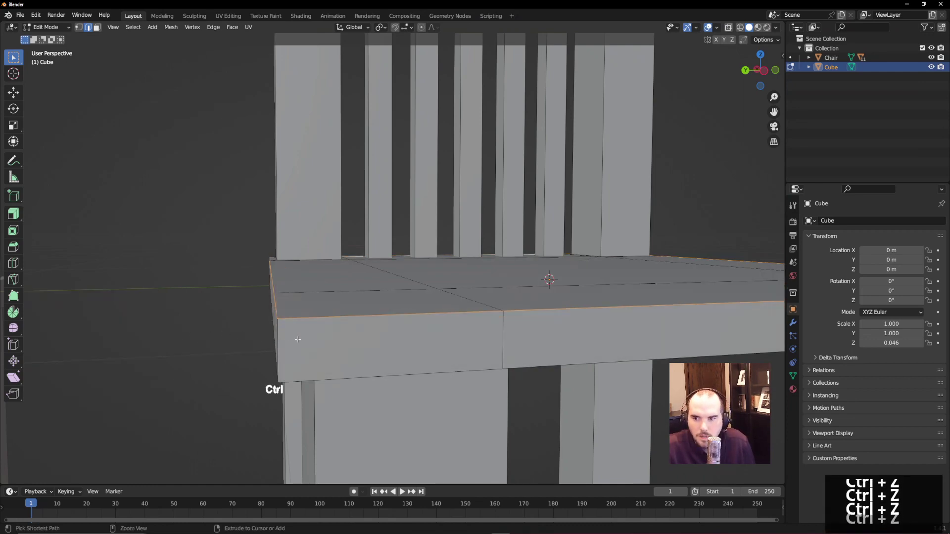
# - With X-ray on in the front orthographic view, select the top rail's seat-side upper edge and its -Y vertical corner edge
pyautogui.scroll(-5, 298, 339)
pyautogui.moveTo(298, 340); pyautogui.dragTo(349, 270, button='middle')
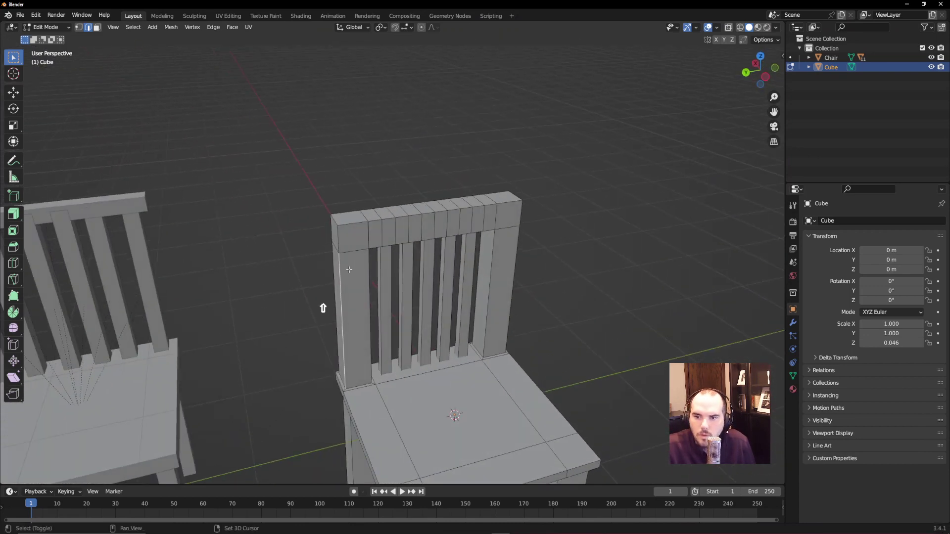
pyautogui.keyDown('ctrl'); pyautogui.click(350, 225); pyautogui.keyUp('ctrl')
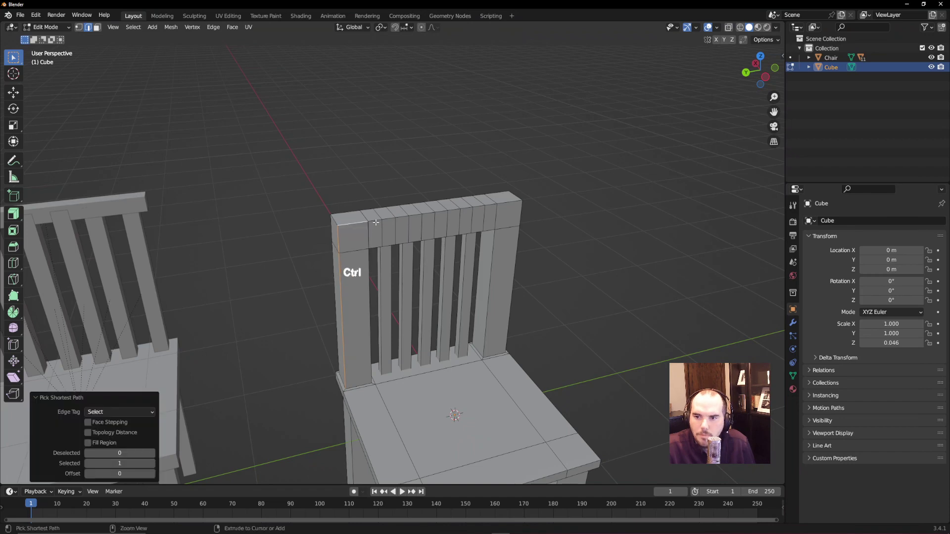
pyautogui.moveTo(375, 223); pyautogui.dragTo(423, 225, button='middle')
pyautogui.press('1')
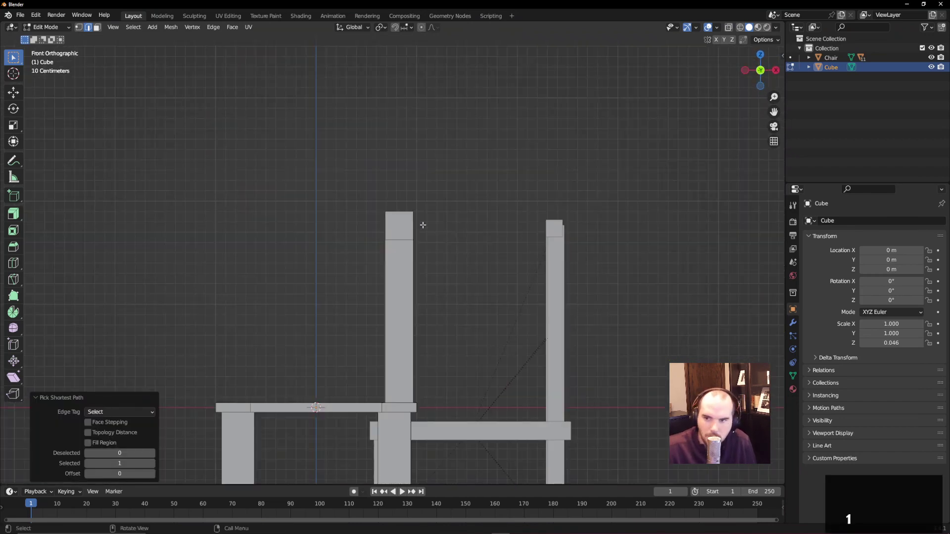
pyautogui.click(729, 27)
pyautogui.scroll(5, 219, 137)
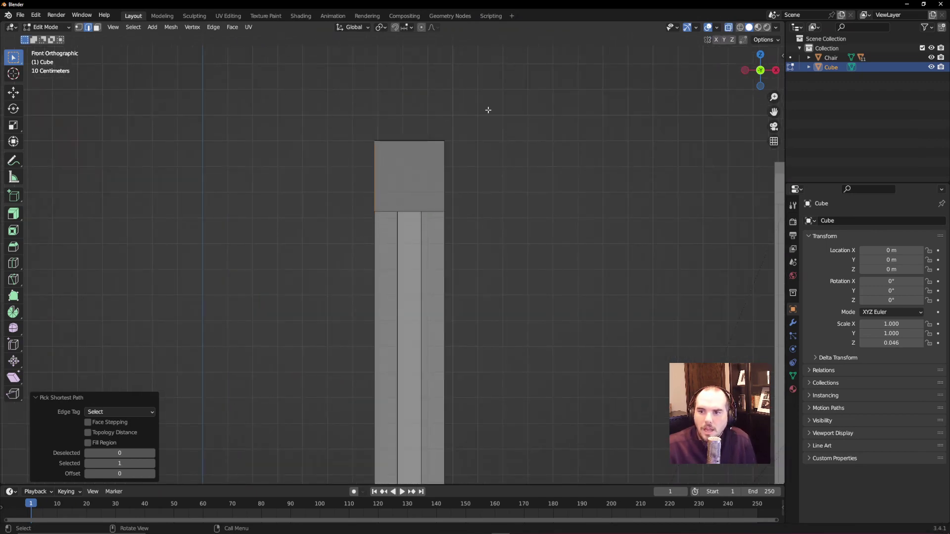
pyautogui.moveTo(346, 113); pyautogui.dragTo(393, 211)
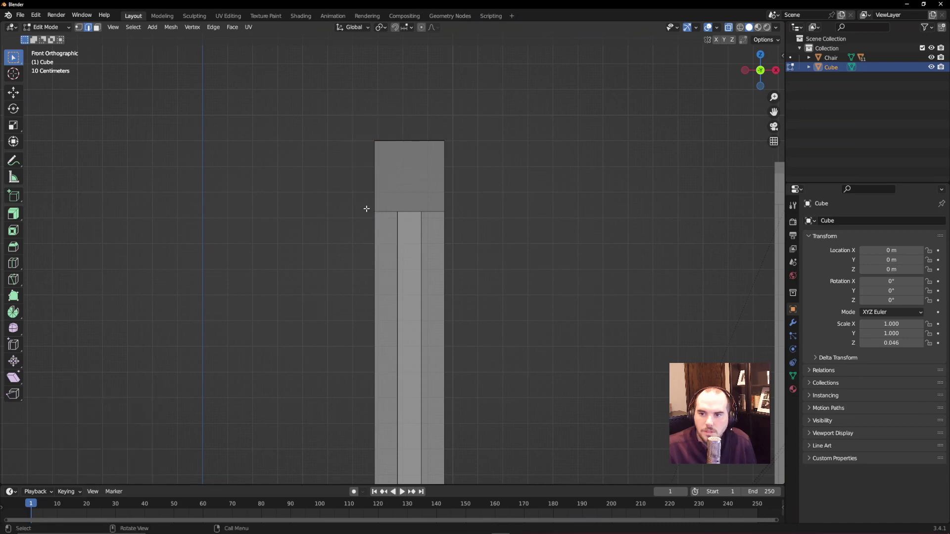
pyautogui.moveTo(367, 209)
pyautogui.mouseDown(button='middle')
pyautogui.moveTo(430, 219)
pyautogui.moveTo(418, 229)
pyautogui.moveTo(387, 228)
pyautogui.moveTo(371, 210)
pyautogui.moveTo(371, 218)
pyautogui.mouseUp(button='middle')
pyautogui.moveTo(410, 182); pyautogui.dragTo(449, 226, button='middle')
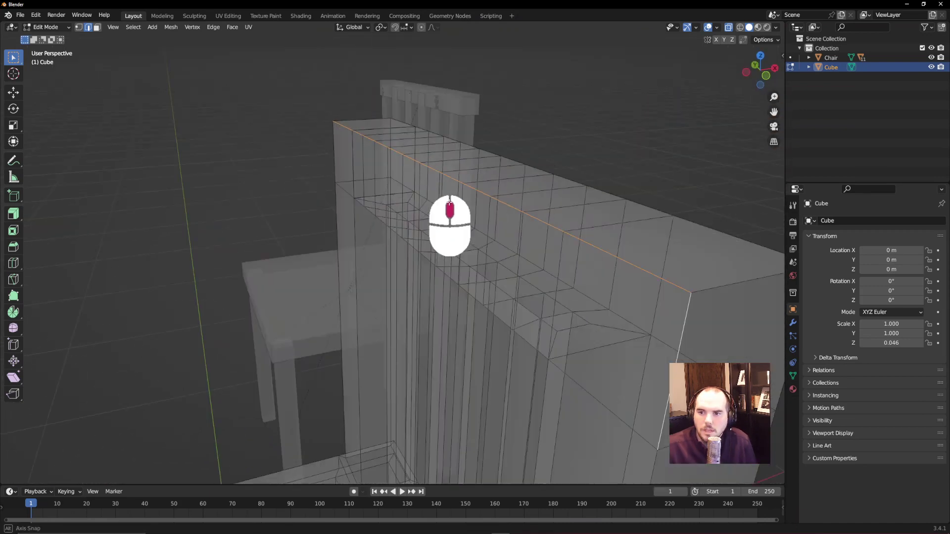
# - Add the seat-side vertical corner edge at the top rail's +Y end to the selection
pyautogui.scroll(-4, 469, 238)
pyautogui.moveTo(447, 267); pyautogui.dragTo(496, 239, button='middle')
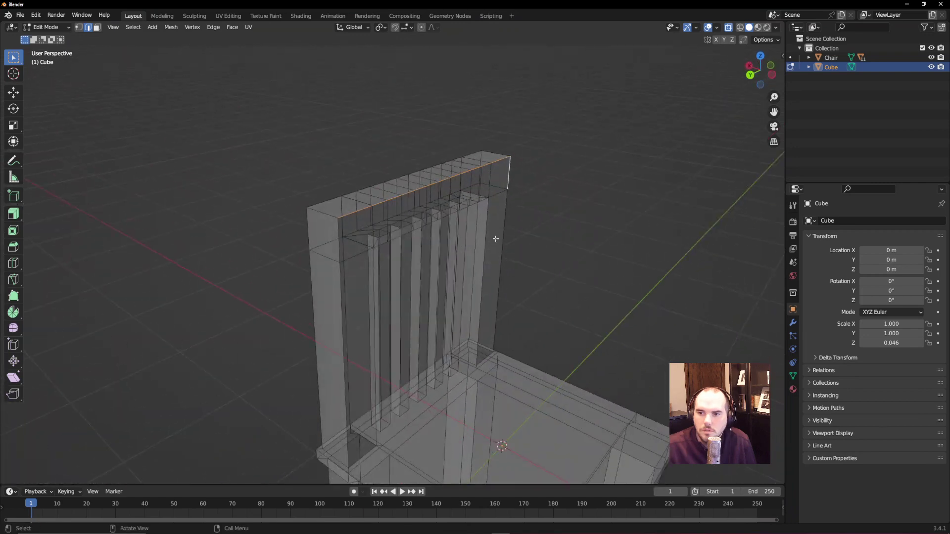
pyautogui.click(329, 238)
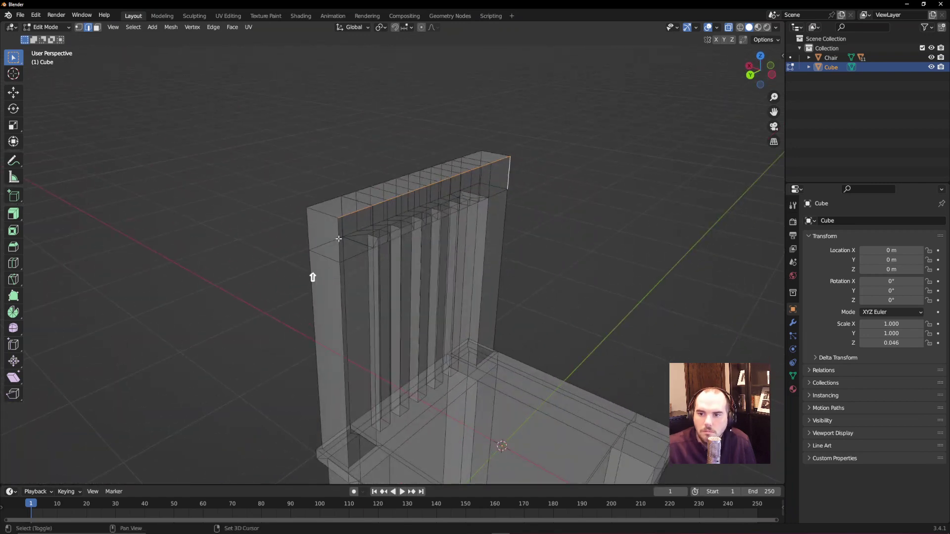
pyautogui.click(339, 238)
pyautogui.scroll(2, 398, 252)
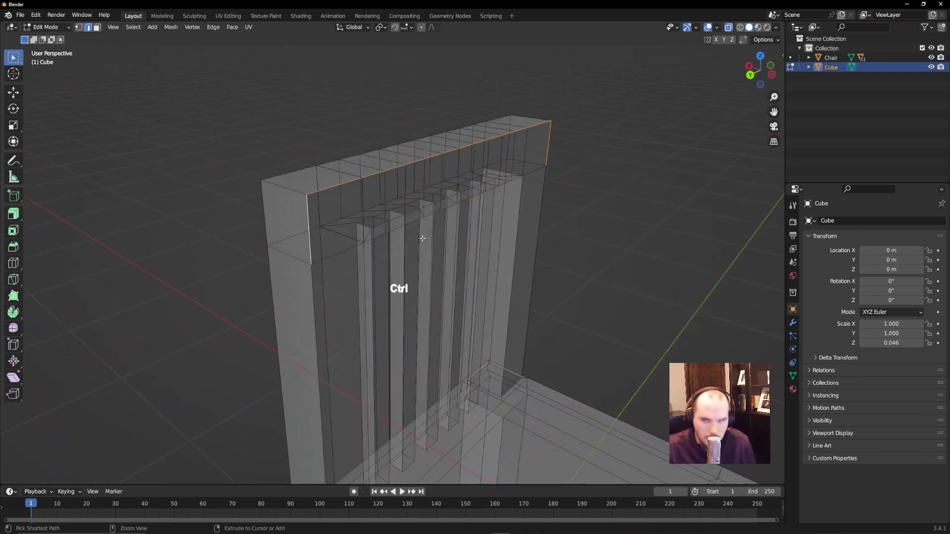
# - Bevel the selected top rail edges by about 20.5% with one segment, turn off X-ray and return to Object Mode
pyautogui.hotkey('ctrl', 'b')
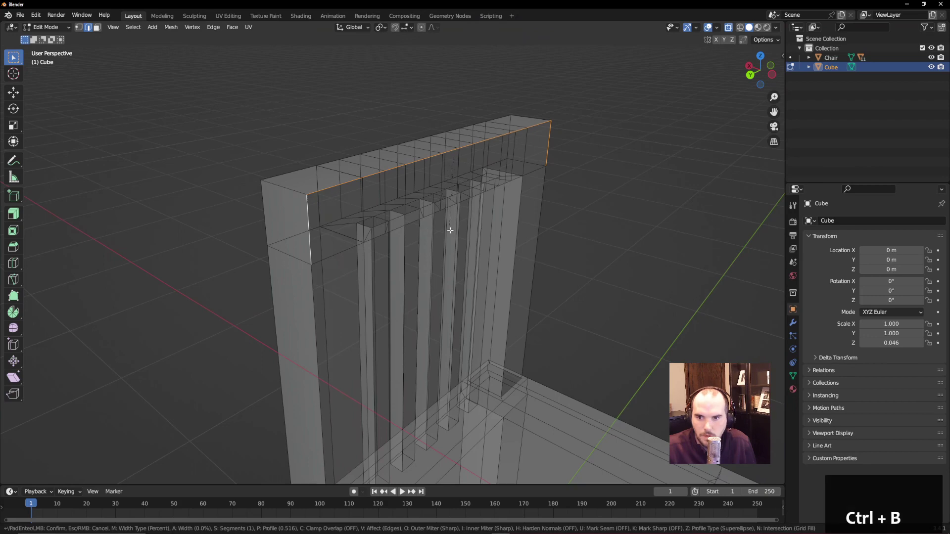
pyautogui.click(544, 187)
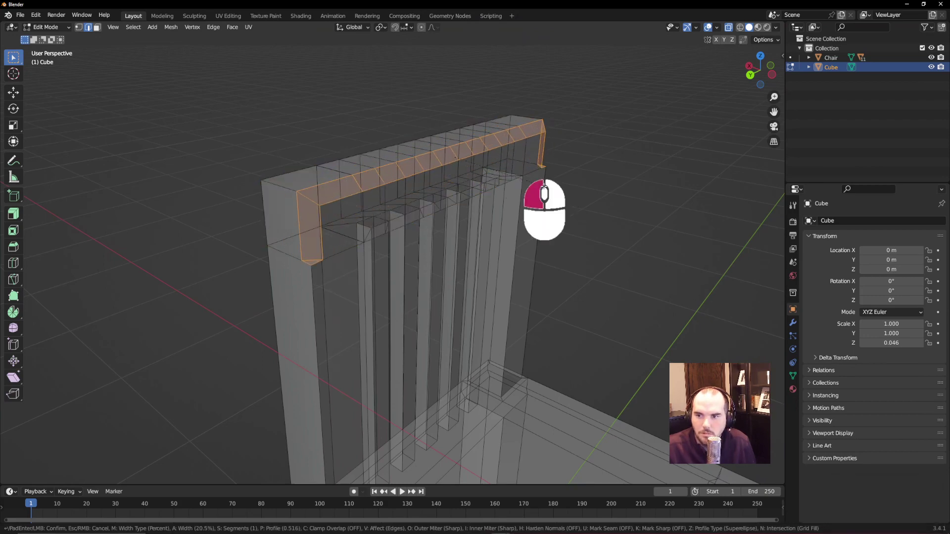
pyautogui.click(729, 27)
pyautogui.press('Tab')
pyautogui.moveTo(648, 207)
pyautogui.mouseDown(button='middle')
pyautogui.moveTo(633, 193)
pyautogui.moveTo(631, 257)
pyautogui.mouseUp(button='middle')
pyautogui.scroll(-3, 632, 256)
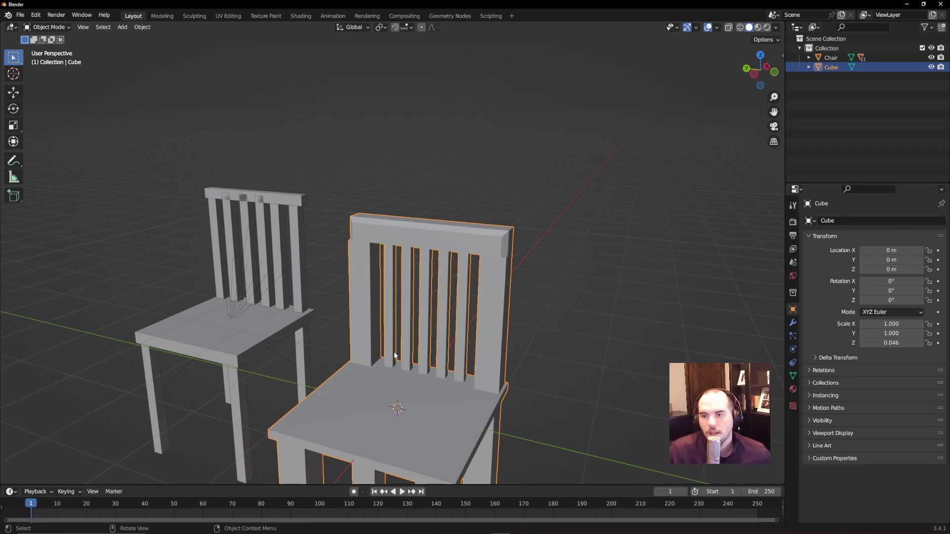
# - Move the single-mesh chair by about 0.76, -1.70 and 0.72 m in X, Y and Z and rotate it 105° about the view axis
pyautogui.moveTo(395, 355); pyautogui.dragTo(417, 373, button='middle')
pyautogui.scroll(-3, 403, 342)
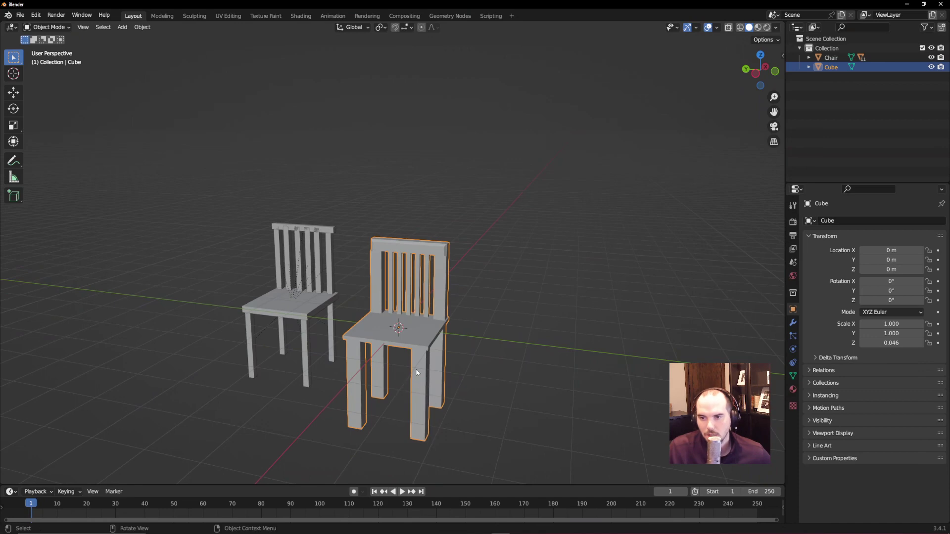
pyautogui.press('g')
pyautogui.click(526, 319)
pyautogui.press('r')
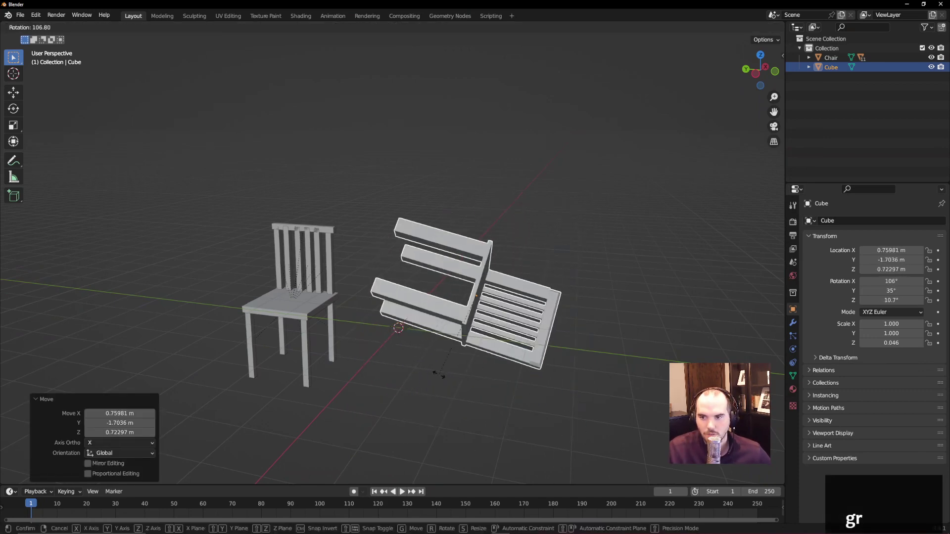
pyautogui.click(457, 306)
# - Rotate the single-mesh chair freely once more about a different view direction
pyautogui.moveTo(457, 307); pyautogui.dragTo(572, 349, button='middle')
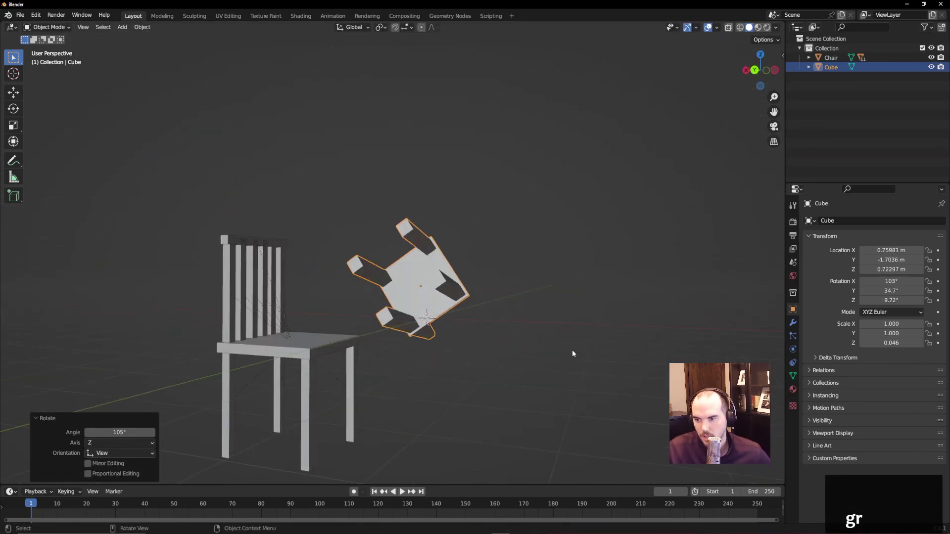
pyautogui.press('r')
pyautogui.click(653, 230)
# - Try rotating a single backrest slat of the parented chair, and select the post at the other end of its backrest
pyautogui.click(279, 302)
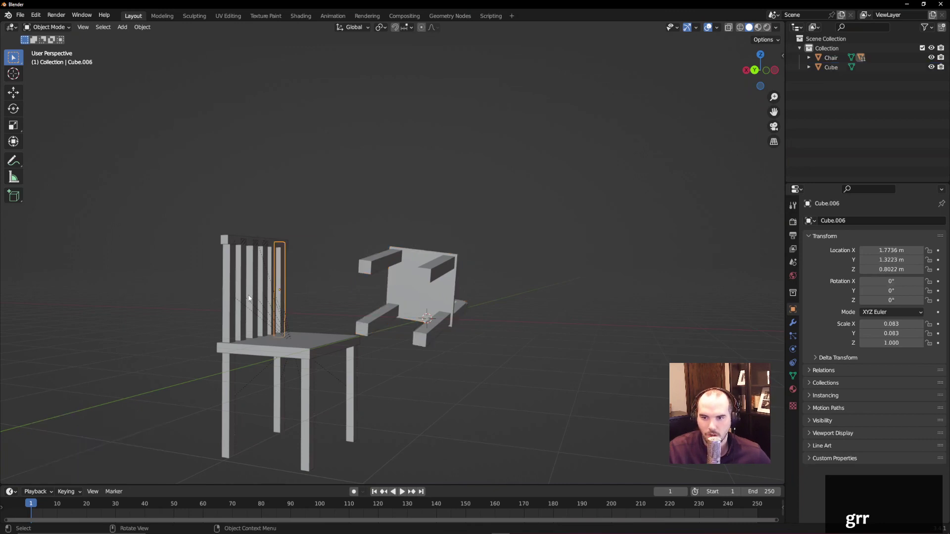
pyautogui.press('r')
pyautogui.rightClick(238, 280)
pyautogui.click(228, 293)
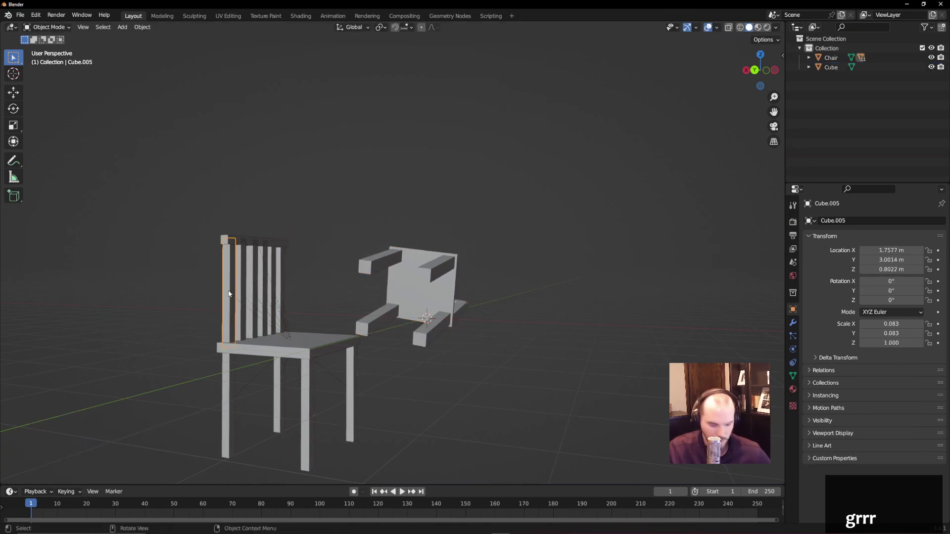
# - Try moving the selected backrest post of the parented chair on its own, and undo the recent changes to the backrest pieces
pyautogui.press('g')
pyautogui.click(163, 287)
pyautogui.moveTo(164, 286); pyautogui.dragTo(488, 320, button='middle')
pyautogui.hotkey('ctrl', 'z')
pyautogui.hotkey('ctrl', 'z')
pyautogui.hotkey('ctrl', 'z')
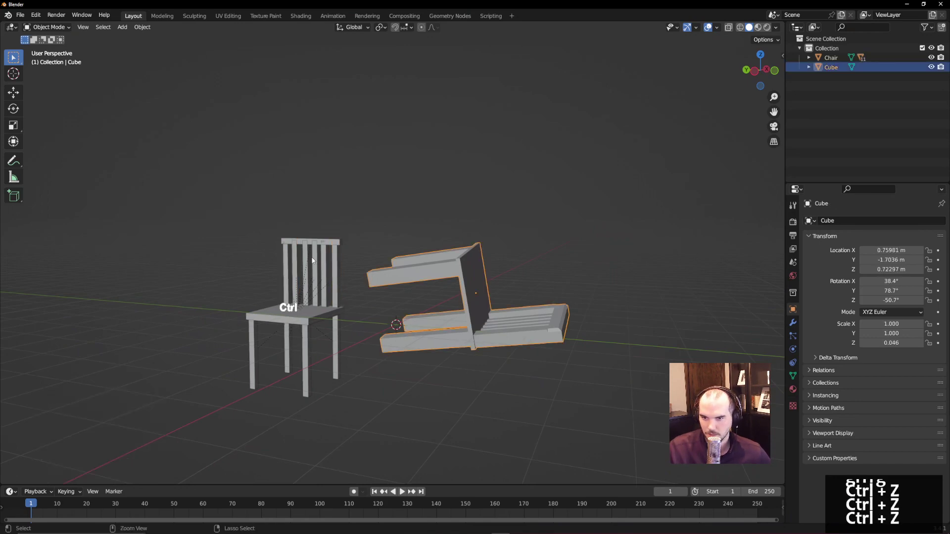
# - Scale the top rail of the parented chair's backrest uniformly by about 1.039
pyautogui.scroll(4, 272, 307)
pyautogui.moveTo(272, 307); pyautogui.dragTo(514, 254, button='middle')
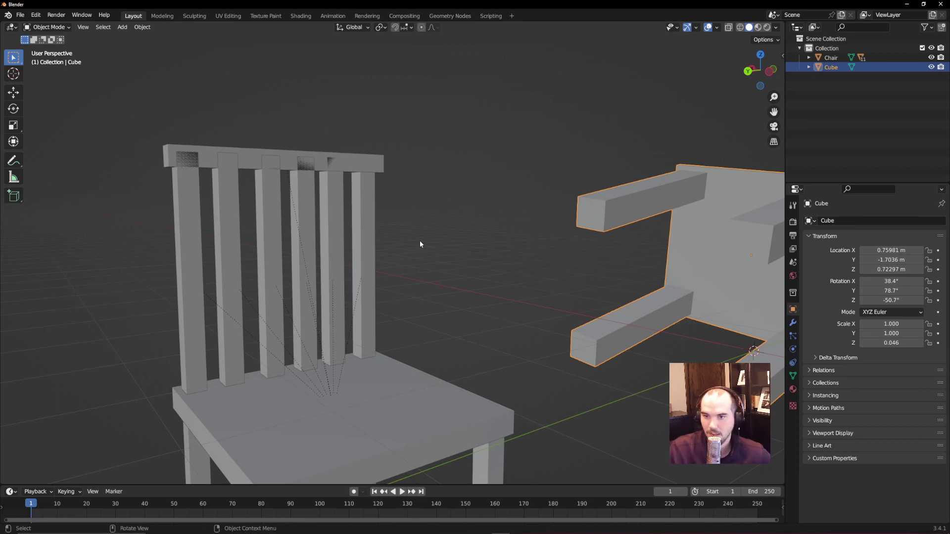
pyautogui.click(205, 157)
pyautogui.press('s')
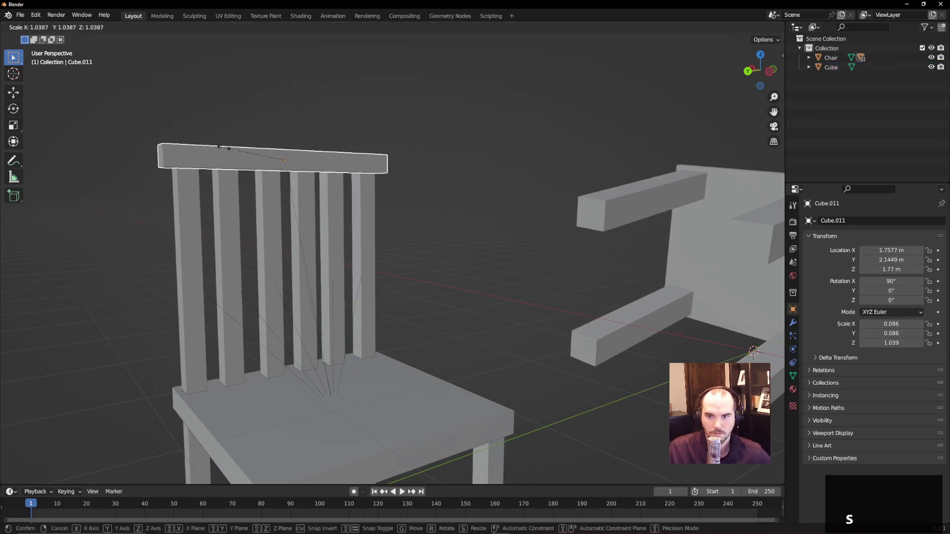
pyautogui.click(280, 190)
pyautogui.scroll(-2, 462, 272)
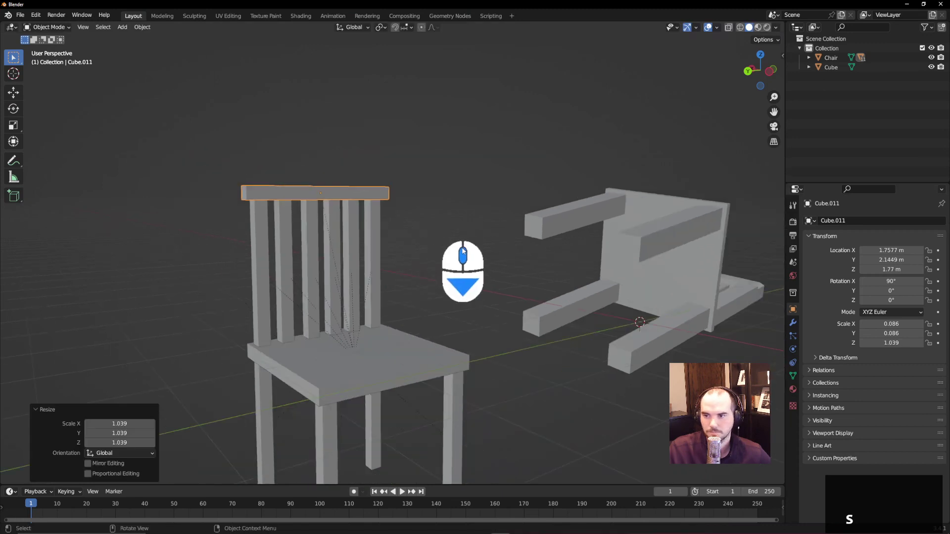
# - Rotate the single-mesh chair about the view axis by about -72.7°, followed by a second rotation of 38.5°
pyautogui.click(706, 272)
pyautogui.keyDown('shift'); pyautogui.moveTo(723, 274); pyautogui.dragTo(446, 245, button='middle'); pyautogui.keyUp('shift')
pyautogui.press('r')
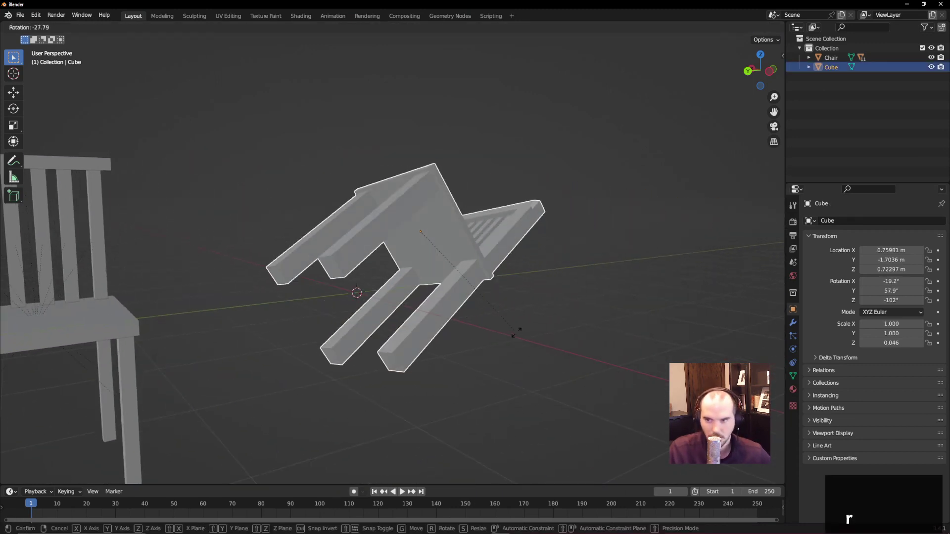
pyautogui.click(626, 239)
pyautogui.press('r')
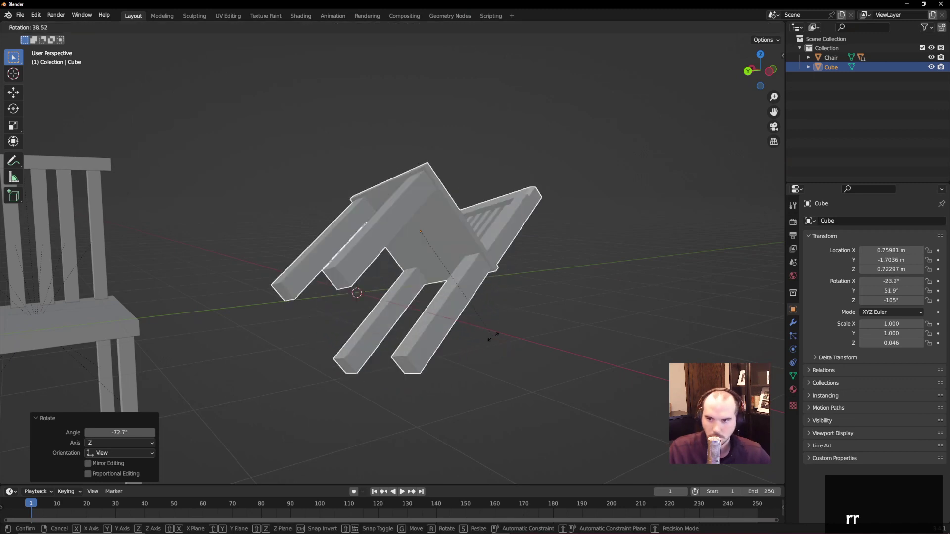
pyautogui.click(492, 333)
pyautogui.scroll(-2, 497, 327)
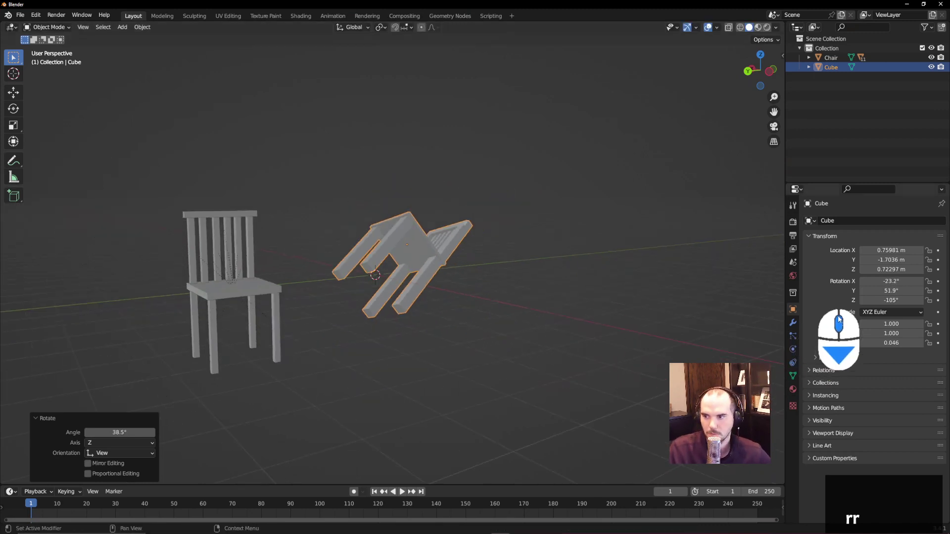
# - Reset the single-mesh chair's X, Y and Z rotation to 0°
pyautogui.moveTo(524, 329); pyautogui.dragTo(643, 317, button='middle')
pyautogui.click(898, 282)
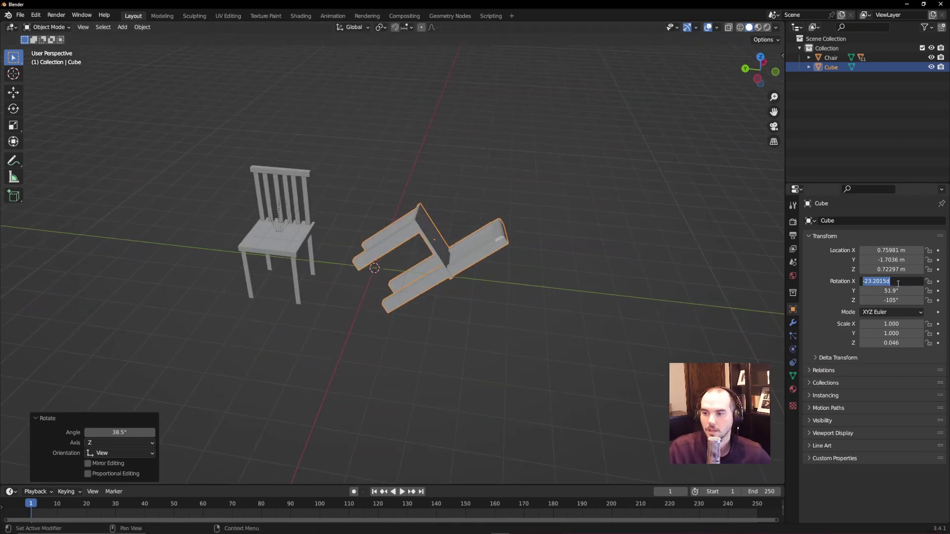
pyautogui.write('0')
pyautogui.press('Tab')
pyautogui.write('0')
pyautogui.press('Tab')
pyautogui.write('0')
pyautogui.press('Return')
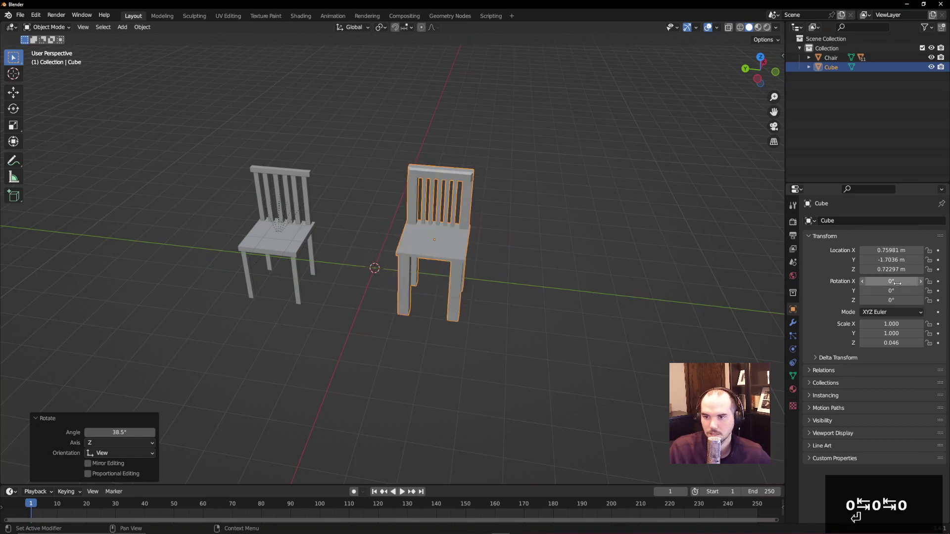
# - Deselect the single-mesh chair and examine its seat, backrest and legs from several sides
pyautogui.moveTo(666, 285); pyautogui.dragTo(649, 301, button='middle')
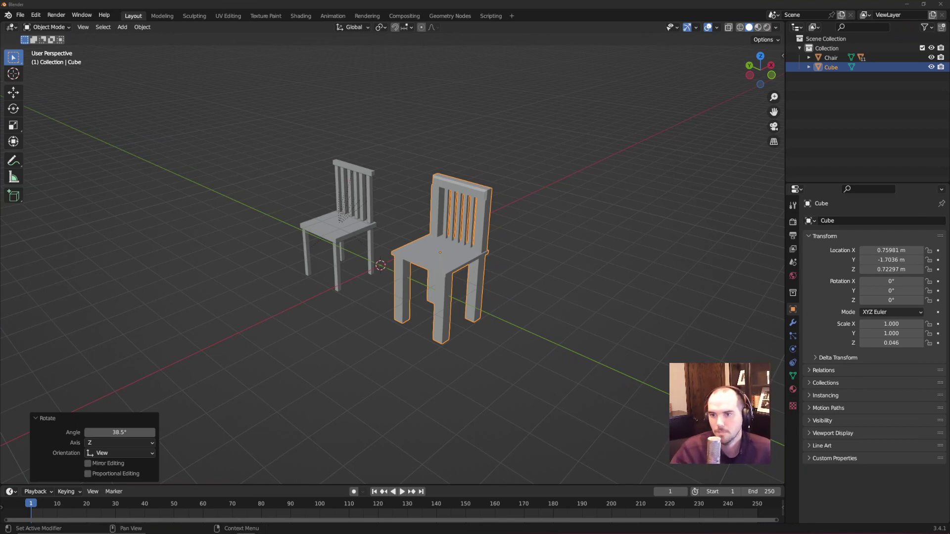
pyautogui.click(681, 220)
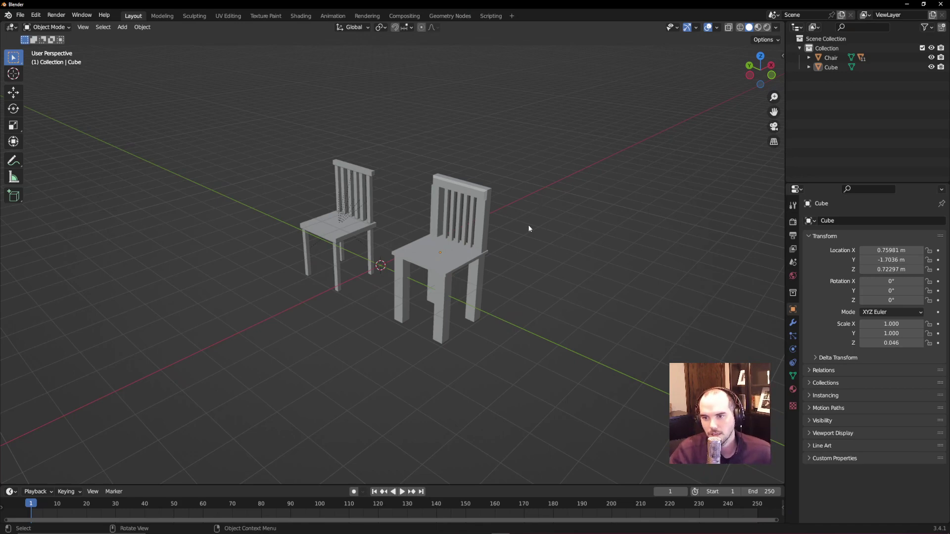
pyautogui.moveTo(530, 227); pyautogui.dragTo(549, 277, button='middle')
pyautogui.moveTo(459, 286); pyautogui.dragTo(589, 312, button='middle')
pyautogui.moveTo(417, 222); pyautogui.dragTo(504, 272, button='middle')
pyautogui.moveTo(456, 235); pyautogui.dragTo(506, 229, button='middle')
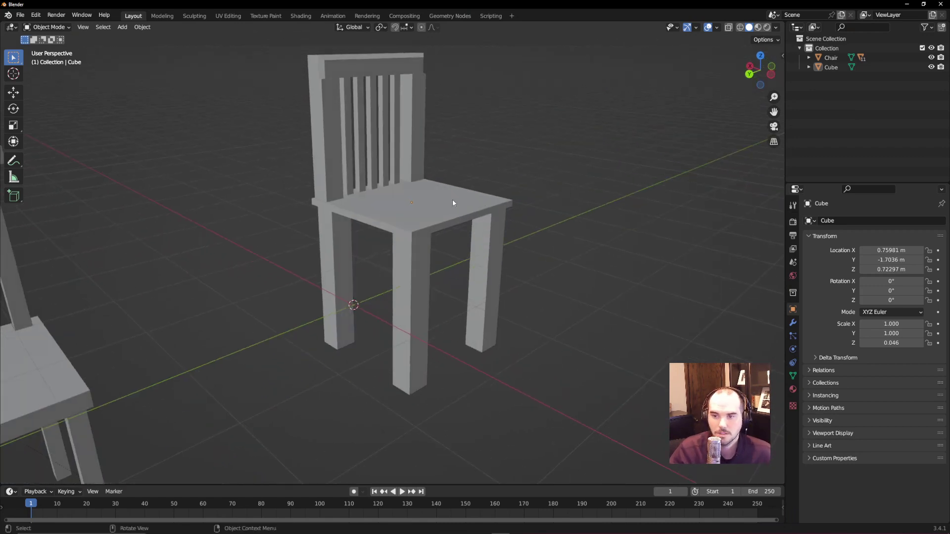
pyautogui.keyDown('shift'); pyautogui.moveTo(452, 200); pyautogui.dragTo(381, 218, button='middle'); pyautogui.keyUp('shift')
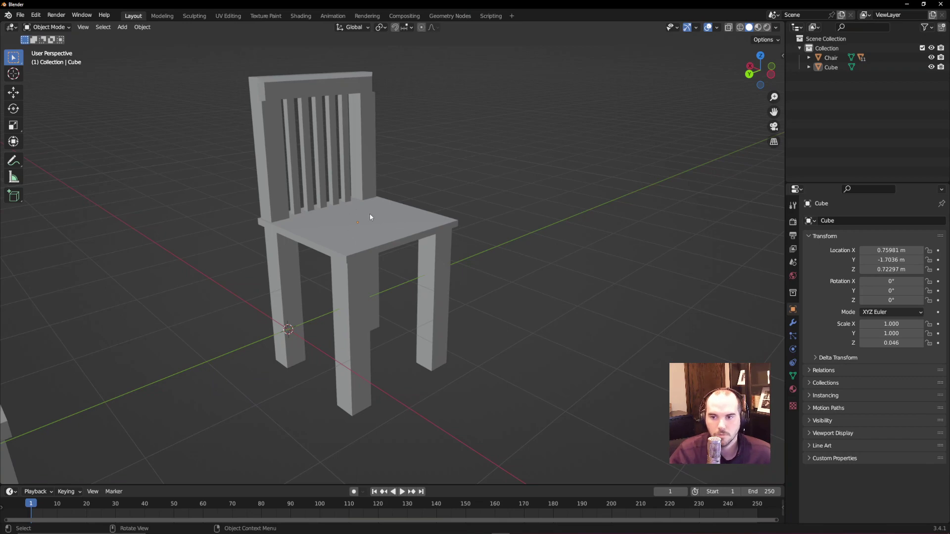
pyautogui.press('Tab')
pyautogui.press('Tab')
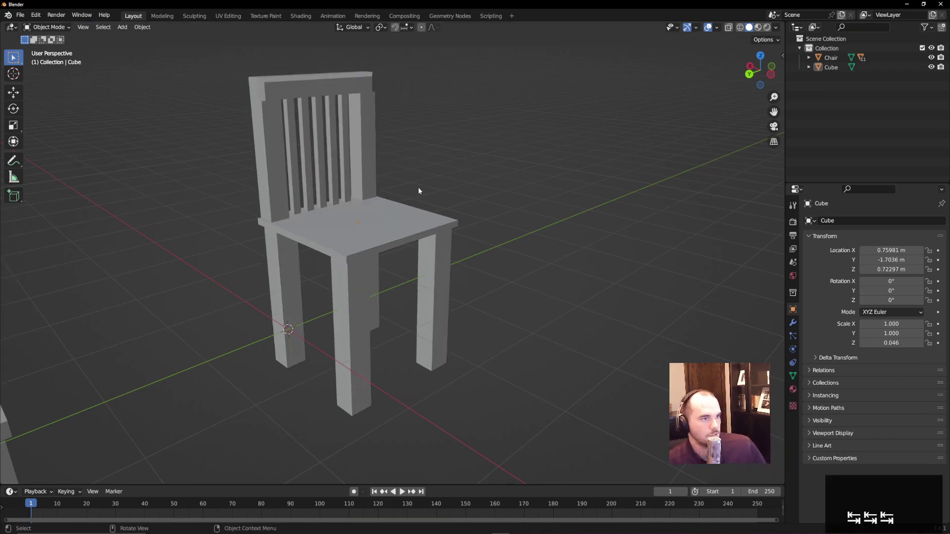
pyautogui.moveTo(417, 187); pyautogui.dragTo(420, 208, button='middle')
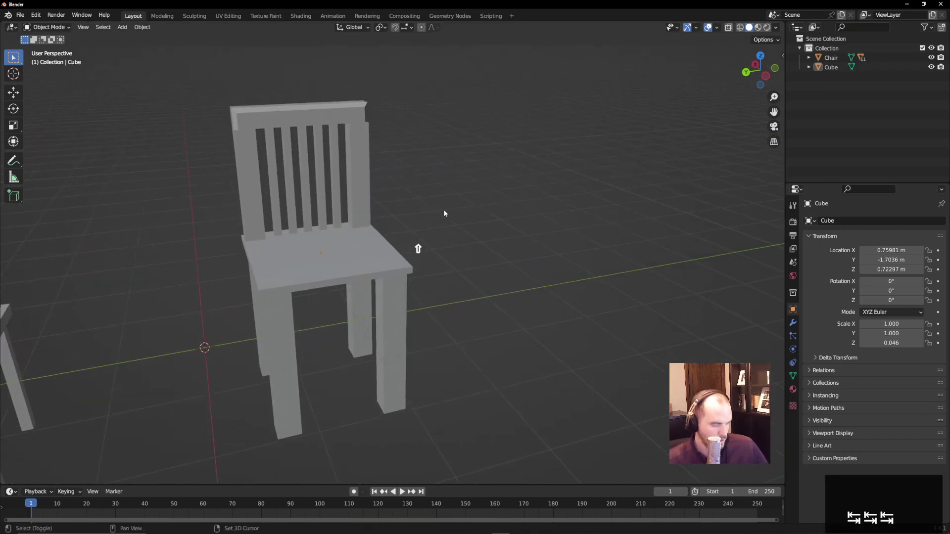
# - Add a UV sphere and flatten it along Z to a scale of about 0.146
pyautogui.hotkey('shift', 'a')
pyautogui.moveTo(446, 203)
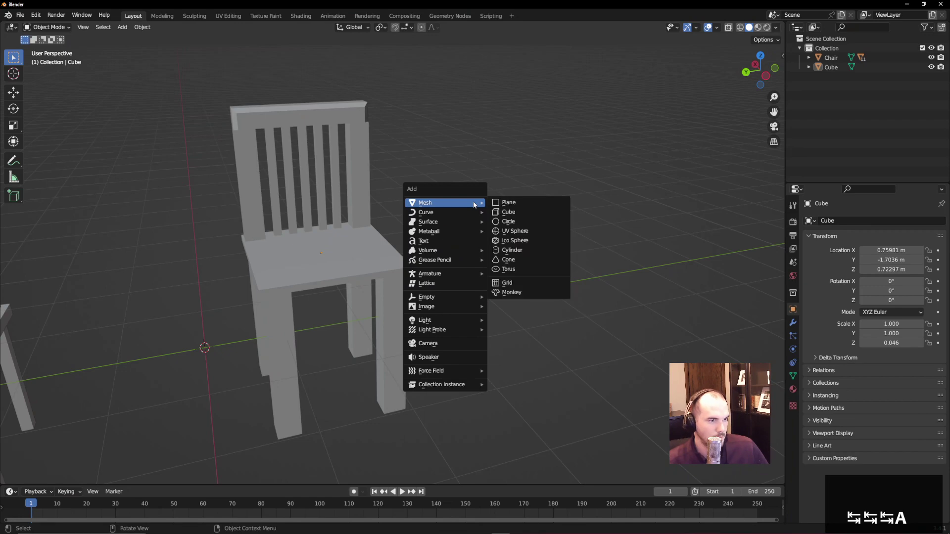
pyautogui.click(529, 231)
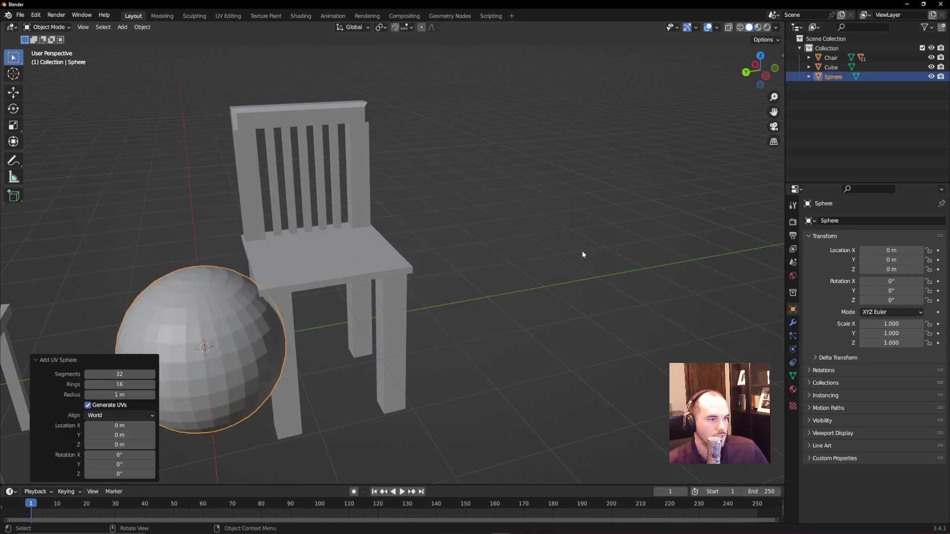
pyautogui.press('s')
pyautogui.press('z')
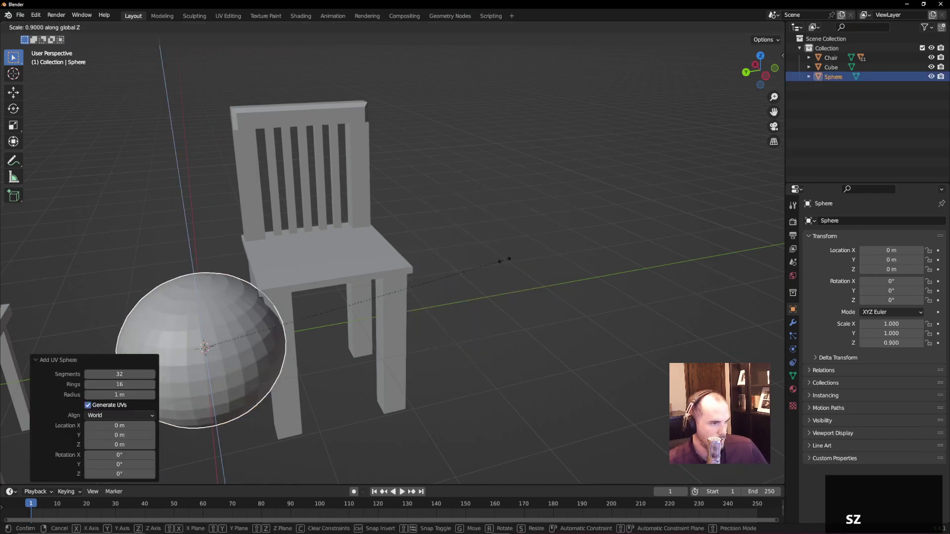
pyautogui.click(245, 302)
pyautogui.moveTo(245, 302); pyautogui.dragTo(355, 316, button='middle')
# - Move the flattened sphere onto the single-mesh chair's seat by about 0.84, -1.71 and 0.67 m and scale it uniformly by 0.813
pyautogui.press('g')
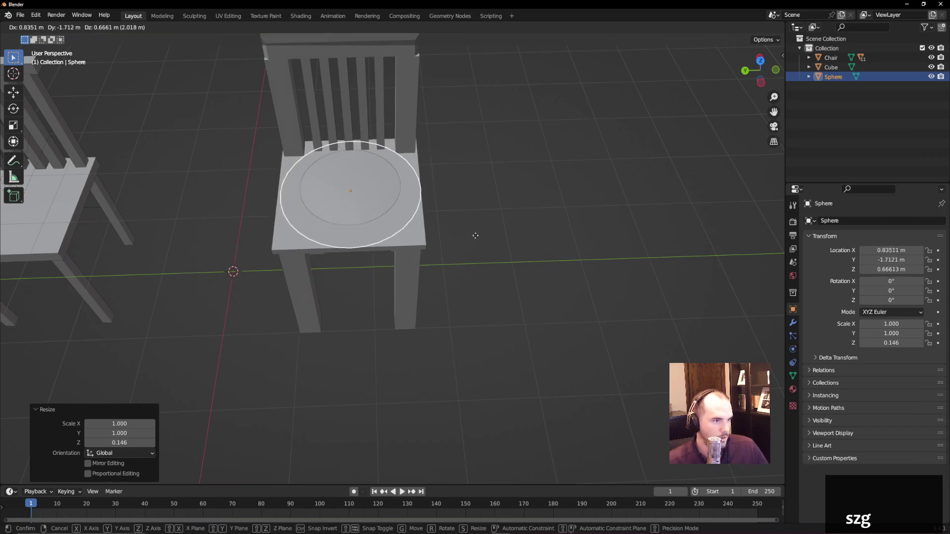
pyautogui.click(474, 233)
pyautogui.press('s')
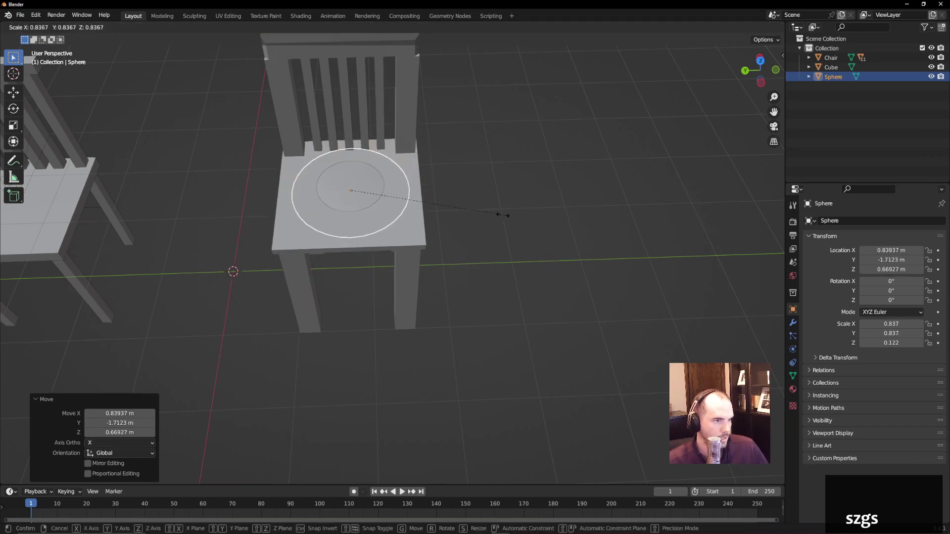
pyautogui.click(489, 219)
# - Raise the flattened sphere along Z and position it over the seat at about X 0.65, Y -1.72, Z 0.74 m
pyautogui.press('g')
pyautogui.press('z')
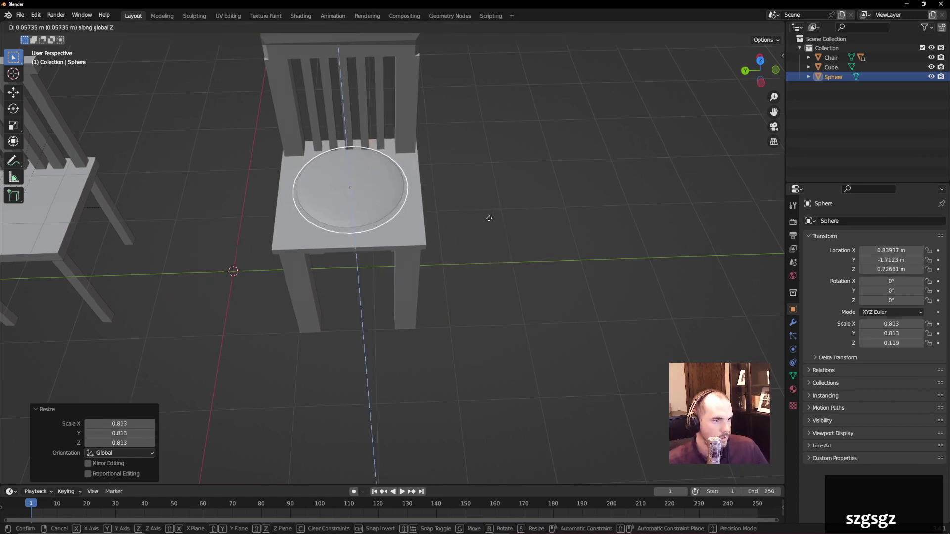
pyautogui.click(482, 221)
pyautogui.moveTo(482, 221); pyautogui.dragTo(417, 283, button='middle')
pyautogui.press('g')
pyautogui.click(476, 258)
pyautogui.scroll(-3, 477, 267)
pyautogui.press('Tab')
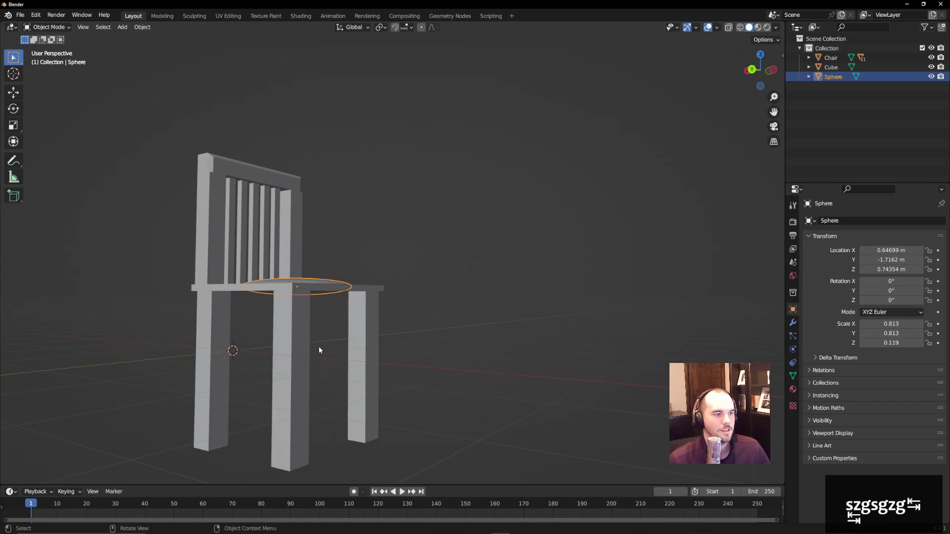
# - Rename the Sphere object to Cushion
pyautogui.moveTo(319, 346); pyautogui.dragTo(842, 69, button='middle')
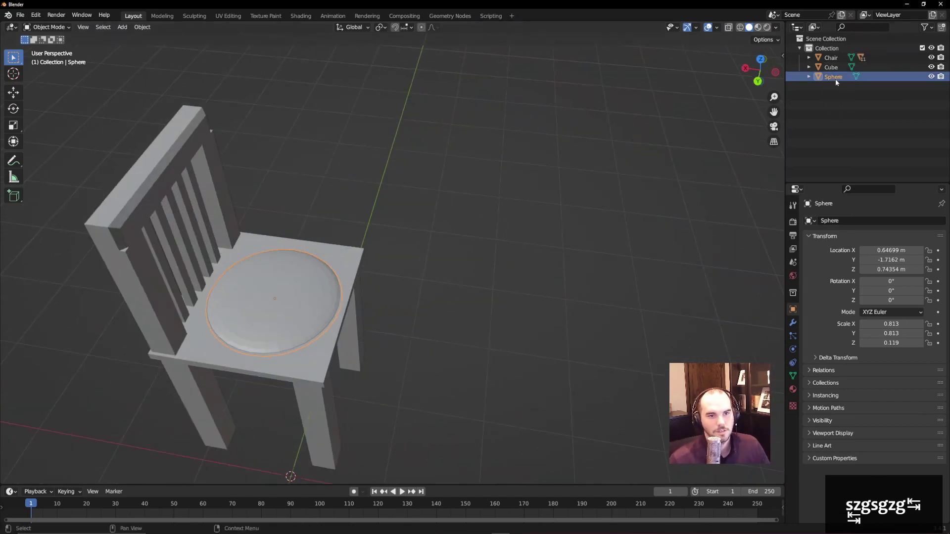
pyautogui.doubleClick(835, 77)
pyautogui.write('Cushion')
pyautogui.press('Return')
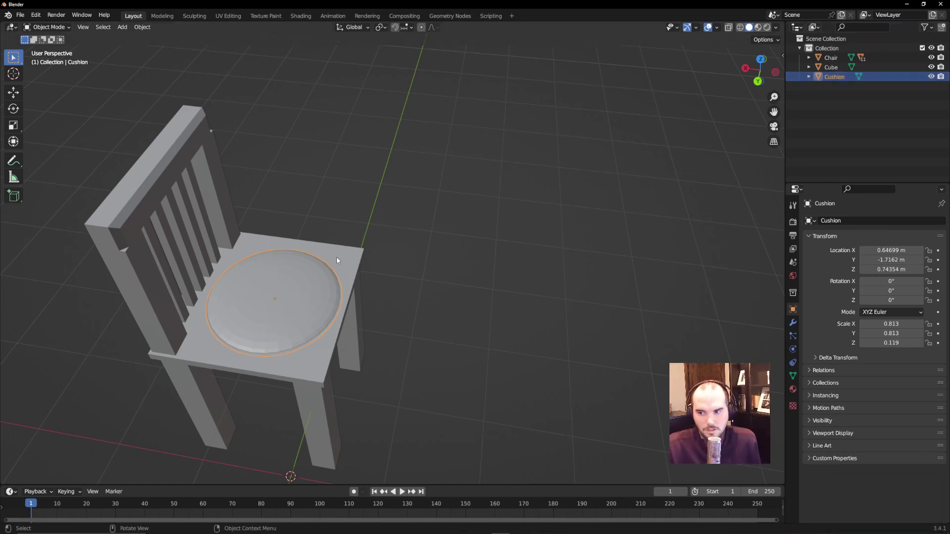
# - Shift the cushion by about 0.015, -0.025 and 0.043 m in X, Y and Z so it sits higher on the seat
pyautogui.moveTo(280, 232); pyautogui.dragTo(270, 257, button='middle')
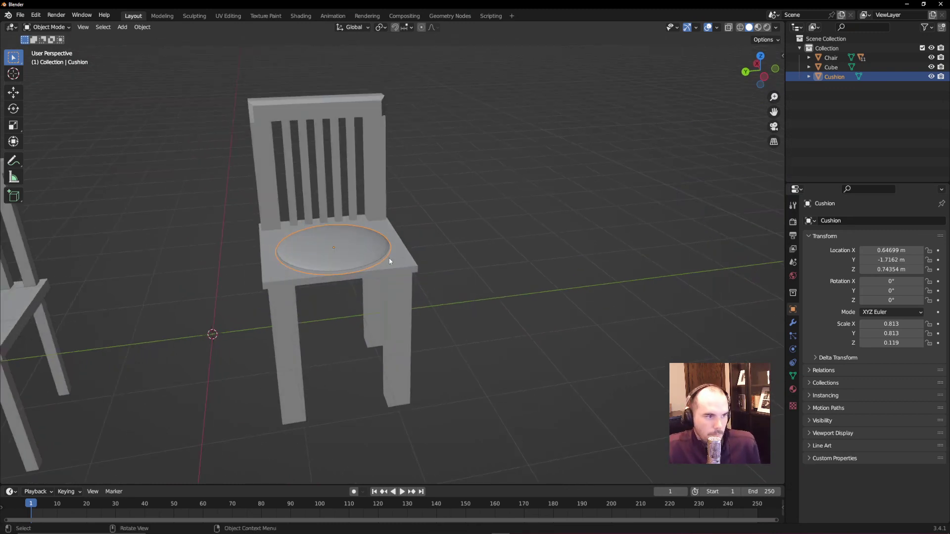
pyautogui.press('g')
pyautogui.click(349, 251)
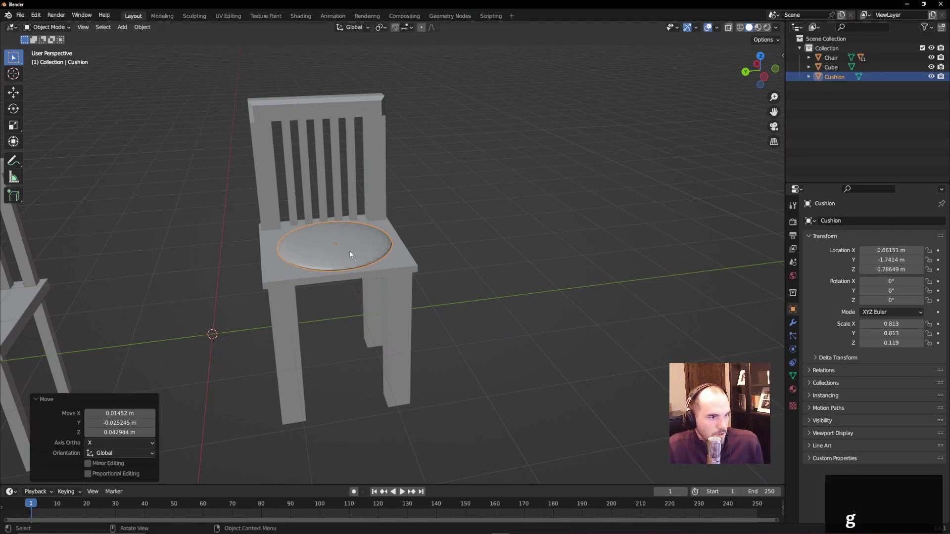
# - Join the cushion with the single-mesh chair into one object, keeping the chair as the active object
pyautogui.keyDown('shift'); pyautogui.click(397, 265); pyautogui.keyUp('shift')
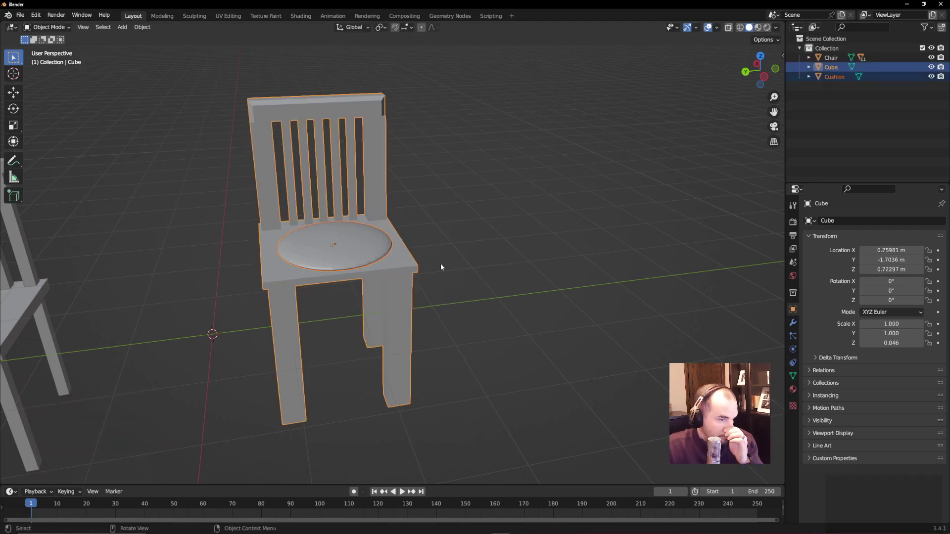
pyautogui.press('j')
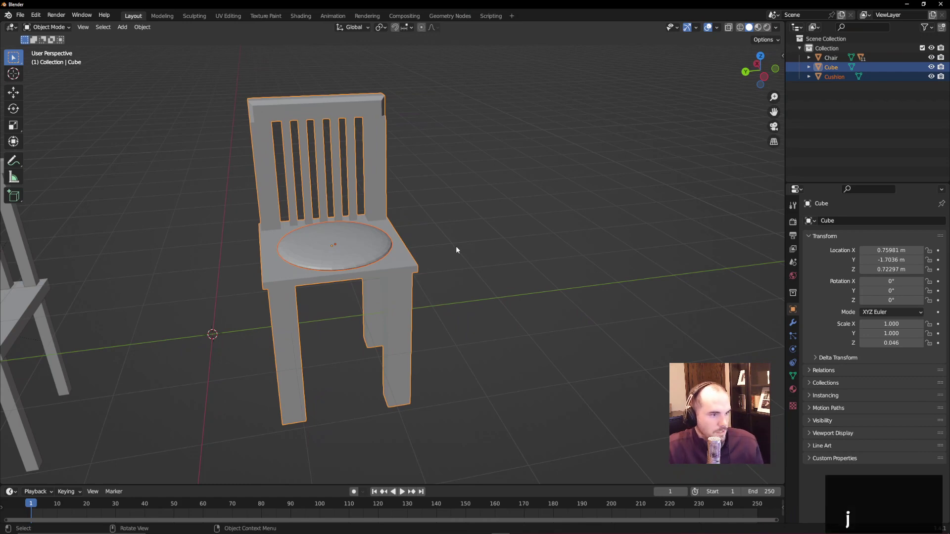
pyautogui.hotkey('ctrl', 'j')
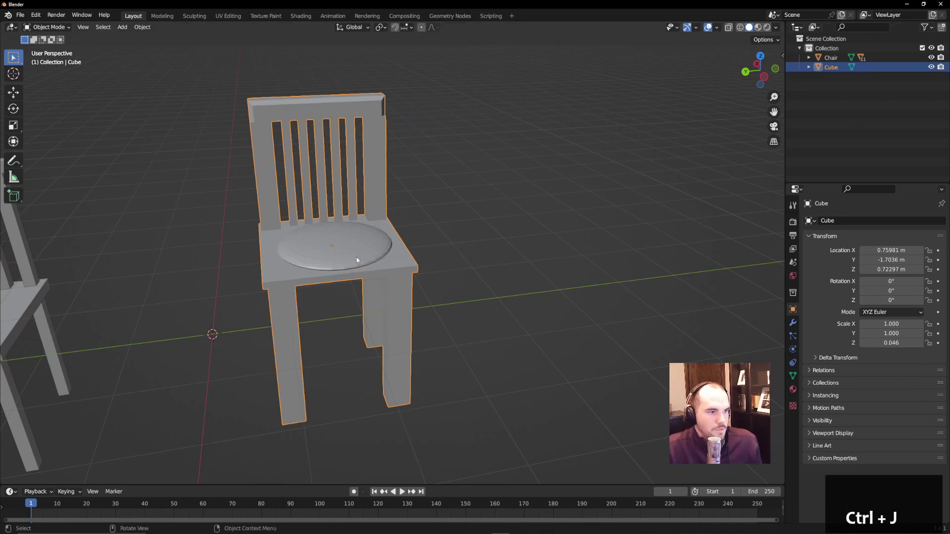
# - Examine the cushion's geometry on the seat in Edit Mode with everything deselected, and undo back to Object Mode
pyautogui.press('Tab')
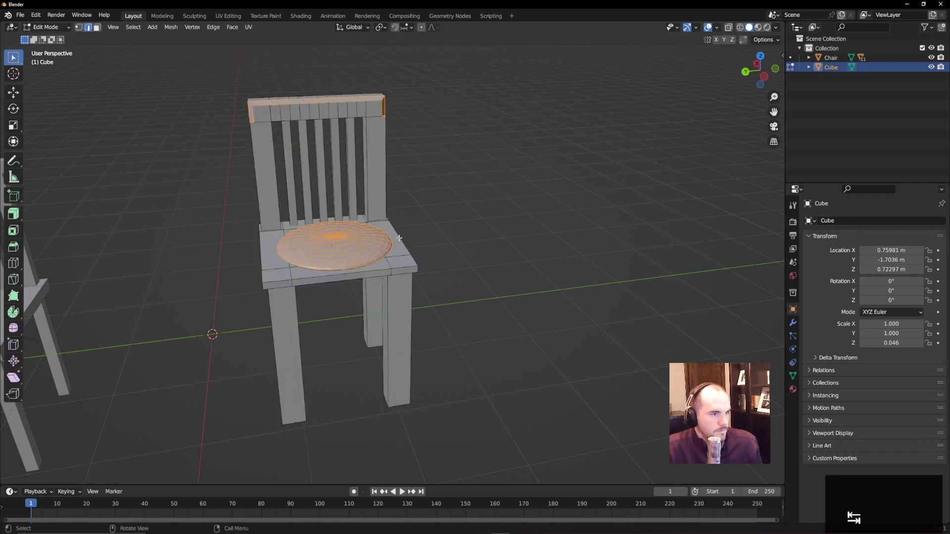
pyautogui.moveTo(399, 239); pyautogui.dragTo(396, 218, button='middle')
pyautogui.hotkey('alt', 'a')
pyautogui.scroll(5, 291, 313)
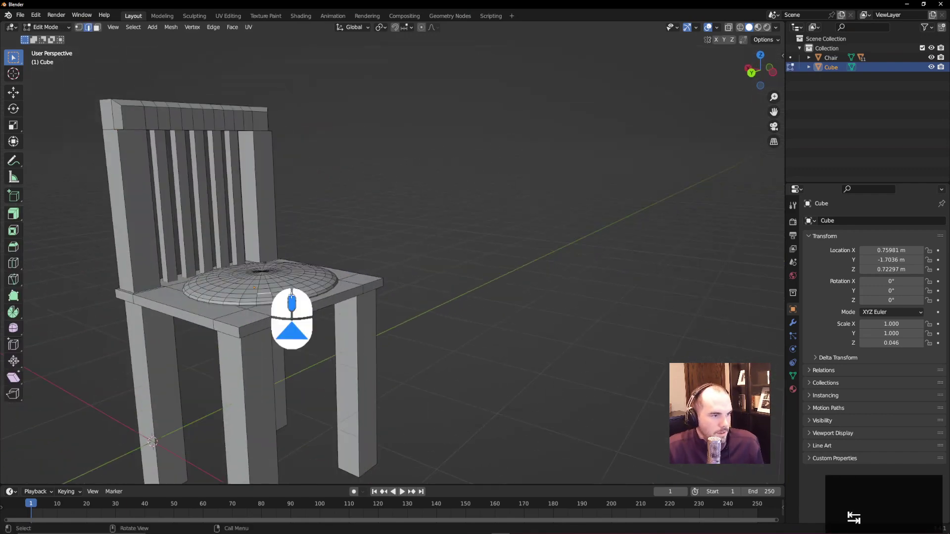
pyautogui.moveTo(291, 314); pyautogui.dragTo(328, 254, button='middle')
pyautogui.scroll(-3, 328, 254)
pyautogui.moveTo(208, 275); pyautogui.dragTo(218, 299, button='middle')
pyautogui.scroll(4, 289, 308)
pyautogui.moveTo(289, 307); pyautogui.dragTo(363, 255, button='middle')
pyautogui.click(387, 209)
pyautogui.hotkey('ctrl', 'z')
pyautogui.hotkey('ctrl', 'z')
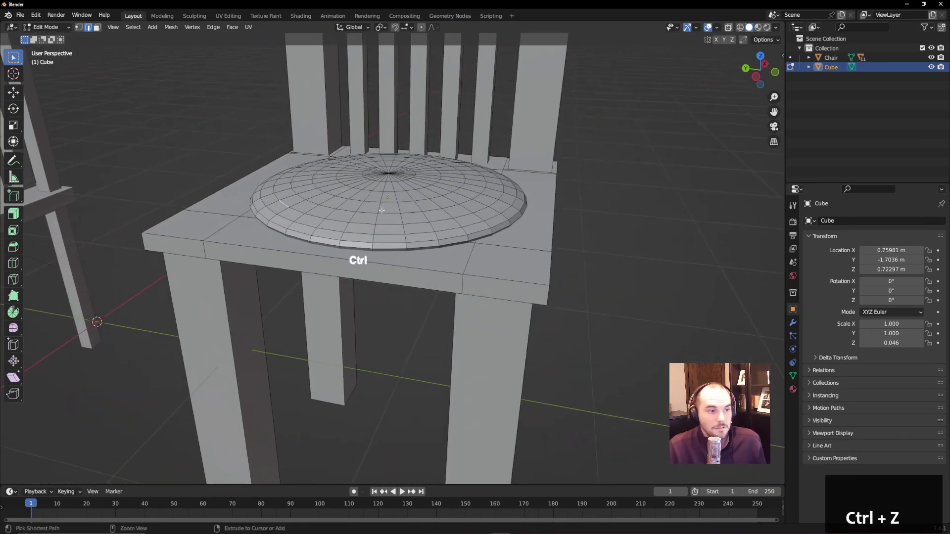
pyautogui.hotkey('ctrl', 'z')
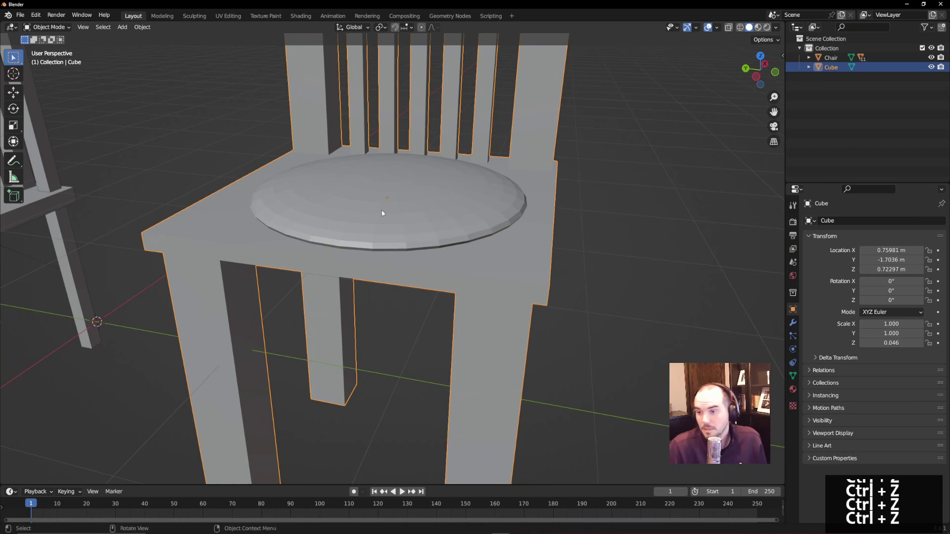
pyautogui.scroll(-4, 421, 206)
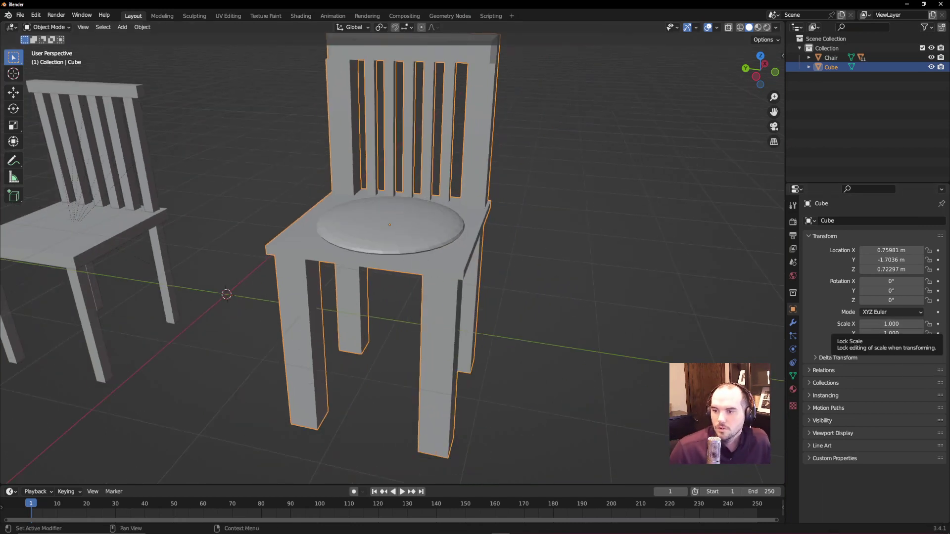
# - Switch to the browser showing the editing page for Assignment 2 - Model a Desk
pyautogui.hotkey('alt', 'Tab')
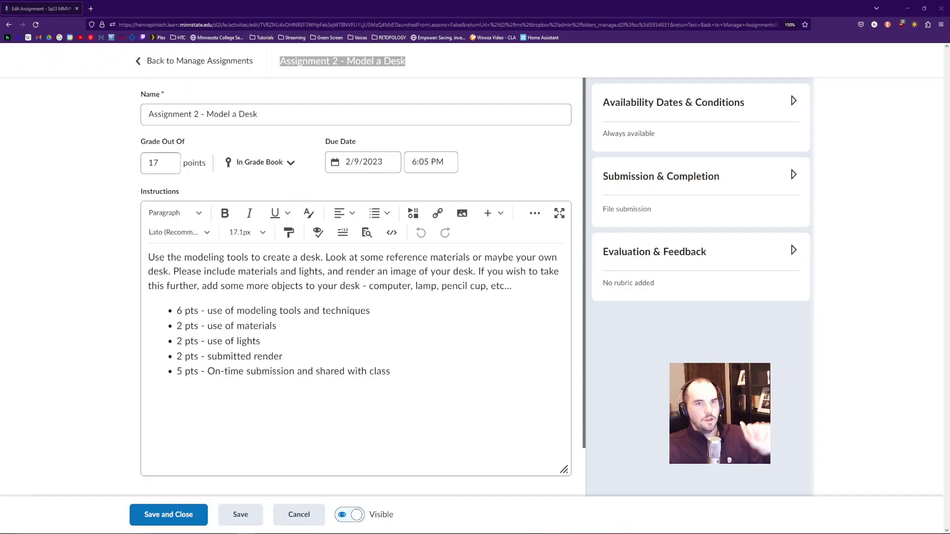
# - Try the dark page theme on the assignment page and restore the light theme
pyautogui.click(914, 24)
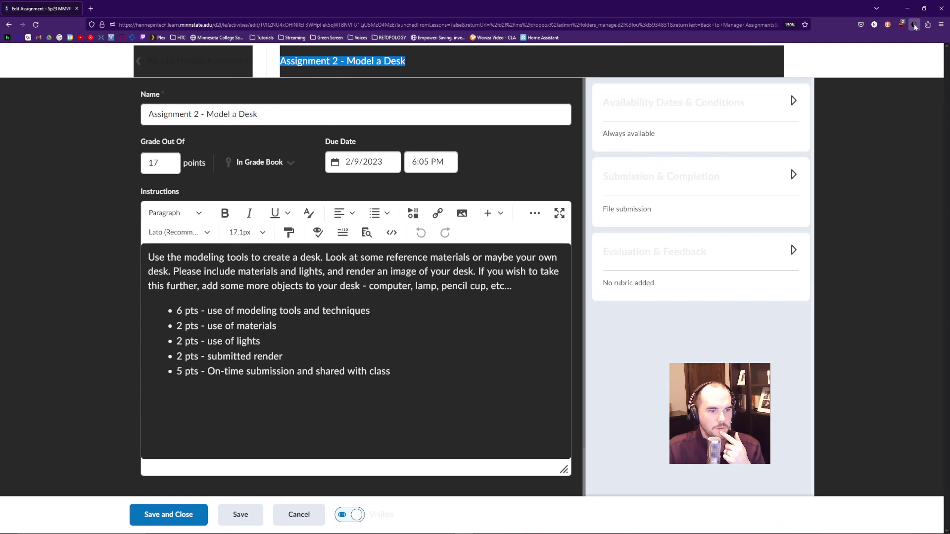
pyautogui.click(913, 24)
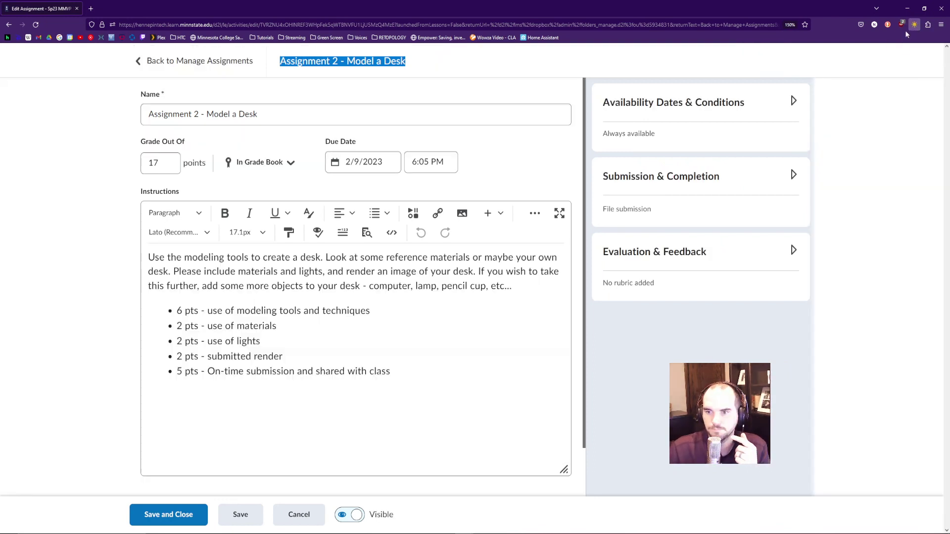
# - Review the desk assignment's grading criteria, highlighting the materials, lights and render items, then the on-time submission and sharing item
pyautogui.click(262, 110)
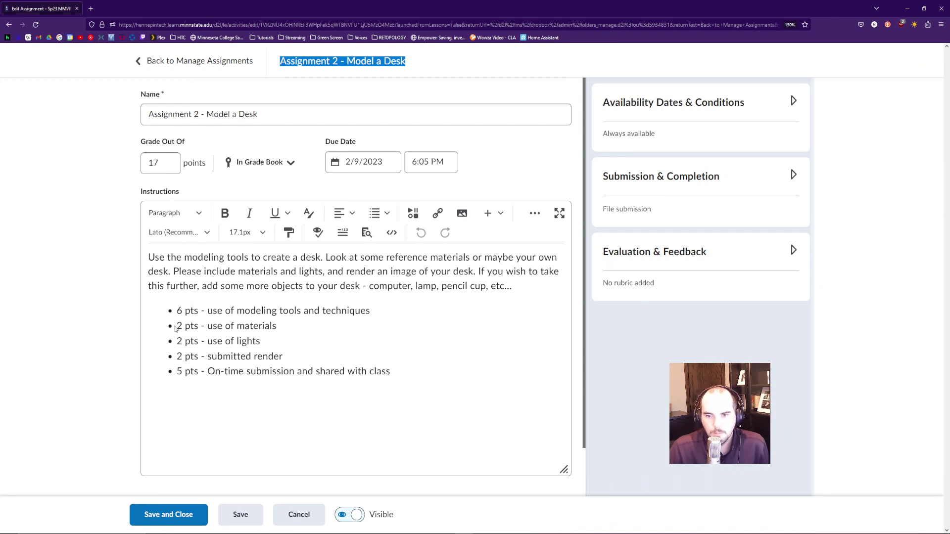
pyautogui.click(199, 340)
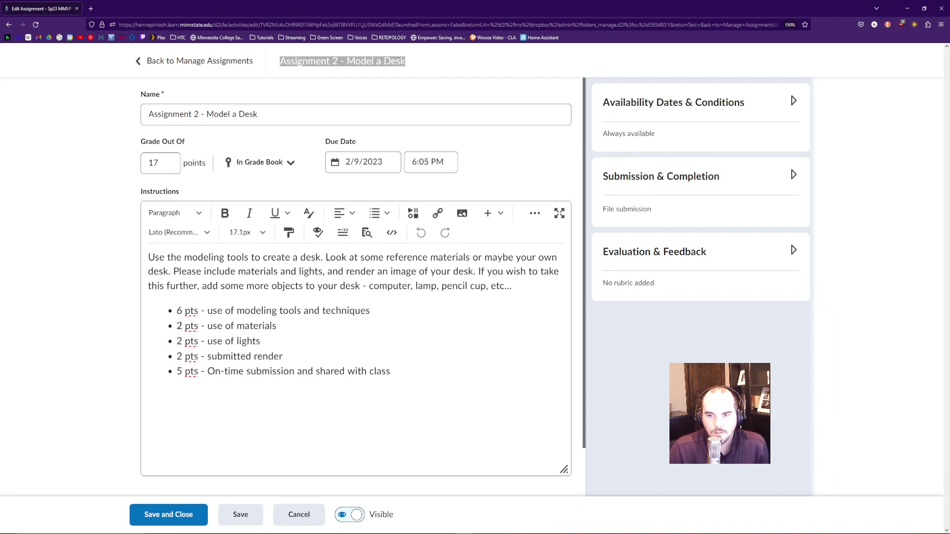
pyautogui.moveTo(176, 325); pyautogui.dragTo(279, 356)
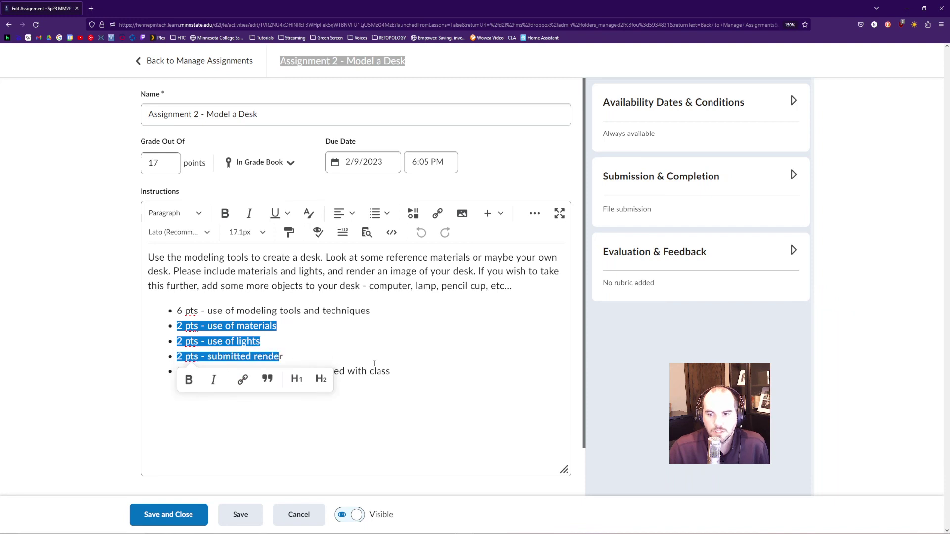
pyautogui.click(380, 365)
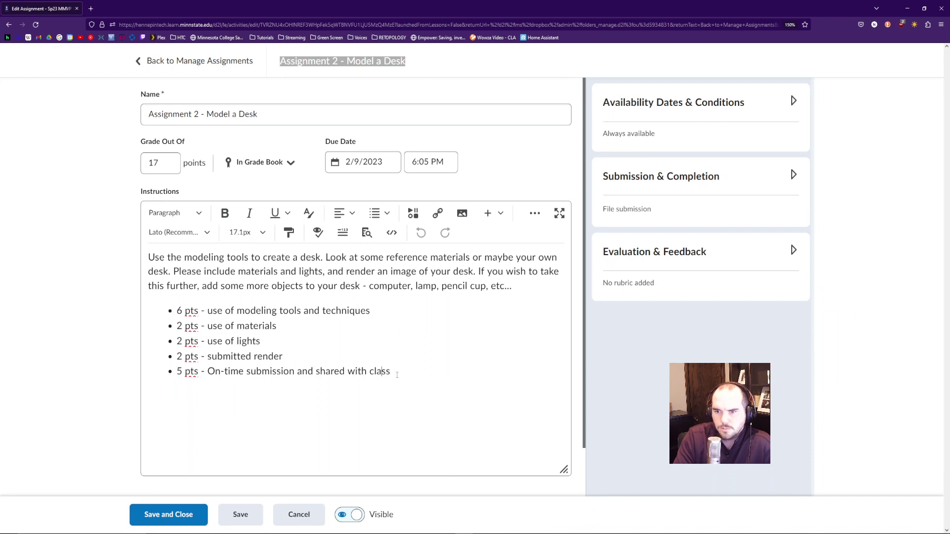
pyautogui.moveTo(396, 375); pyautogui.dragTo(171, 374)
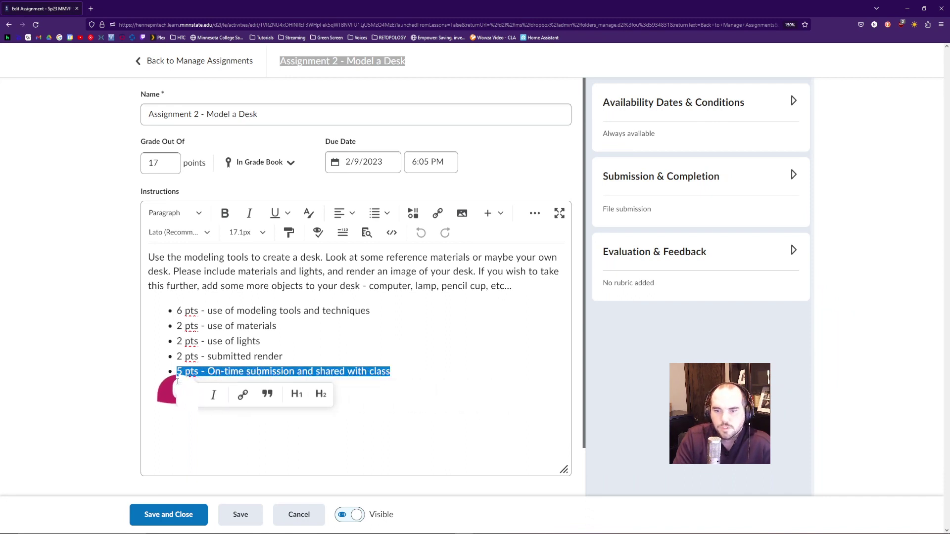
pyautogui.click(231, 374)
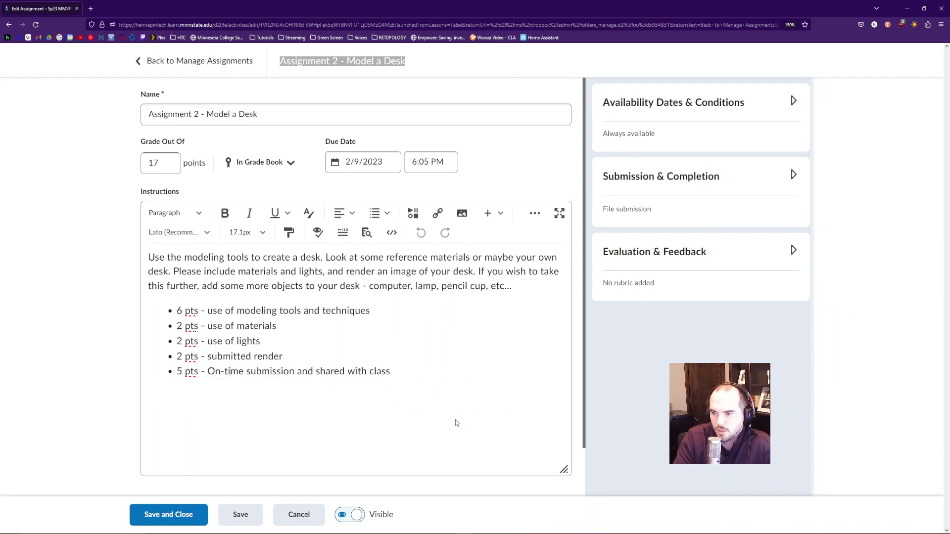
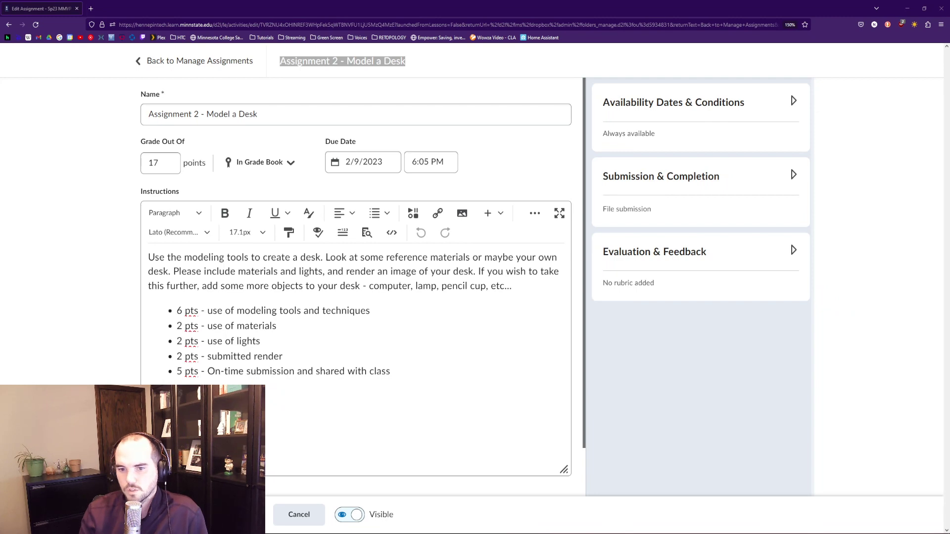
# - Switch back to Blender and delete both the single-mesh chair with its cushion and the parented chair with all its parts
pyautogui.click(907, 8)
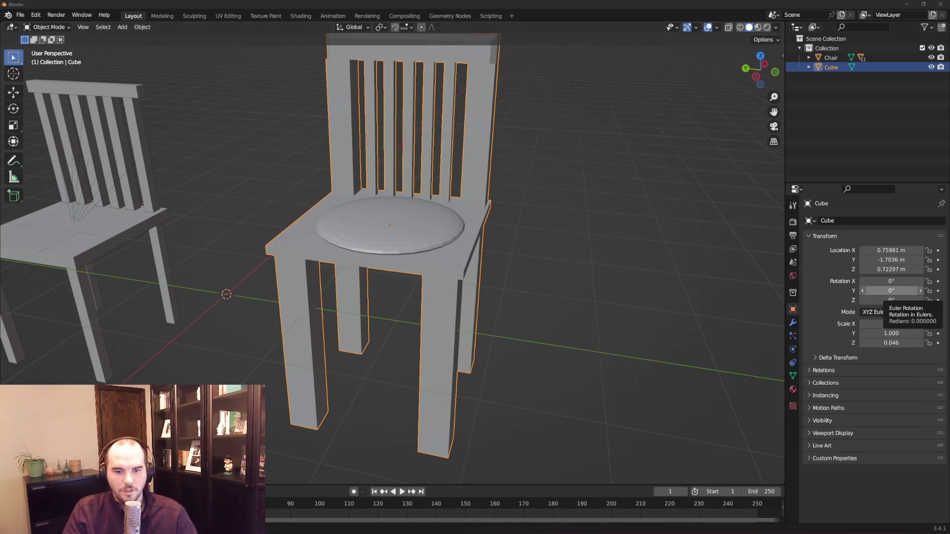
pyautogui.scroll(-5, 495, 317)
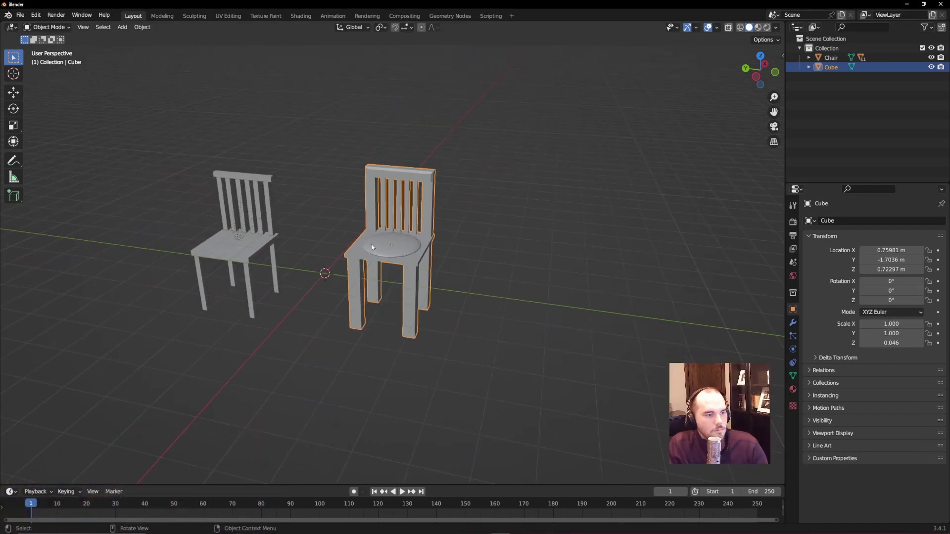
pyautogui.press('Delete')
pyautogui.click(218, 244)
pyautogui.press('Delete')
pyautogui.moveTo(112, 148); pyautogui.dragTo(259, 328)
pyautogui.press('Delete')
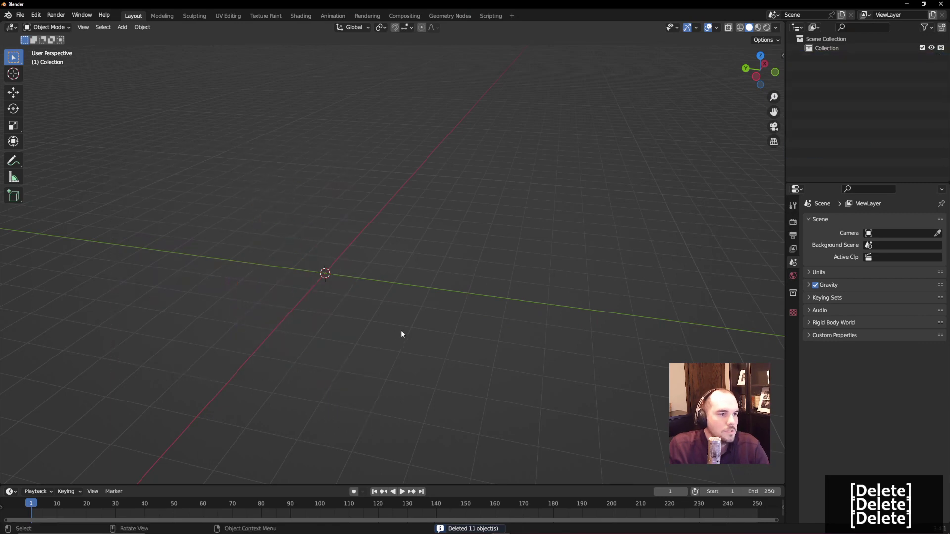
pyautogui.moveTo(462, 265)
pyautogui.mouseDown(button='middle')
pyautogui.moveTo(469, 278)
pyautogui.moveTo(462, 255)
pyautogui.mouseUp(button='middle')
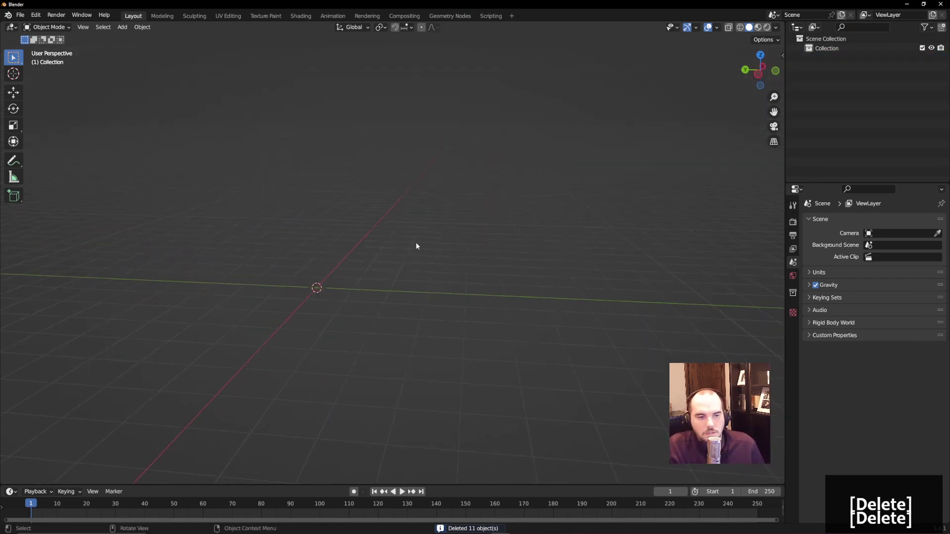
pyautogui.hotkey('shift', 'a')
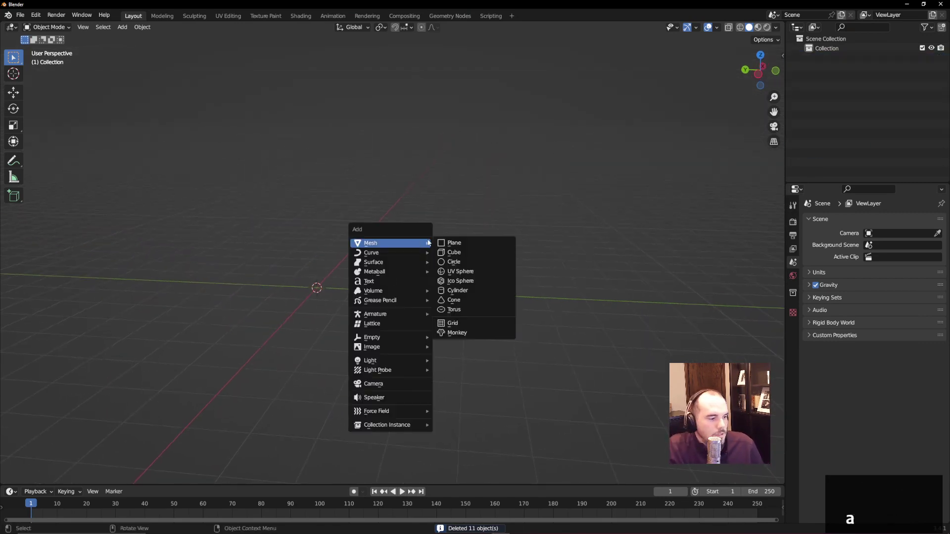
pyautogui.press('Escape')
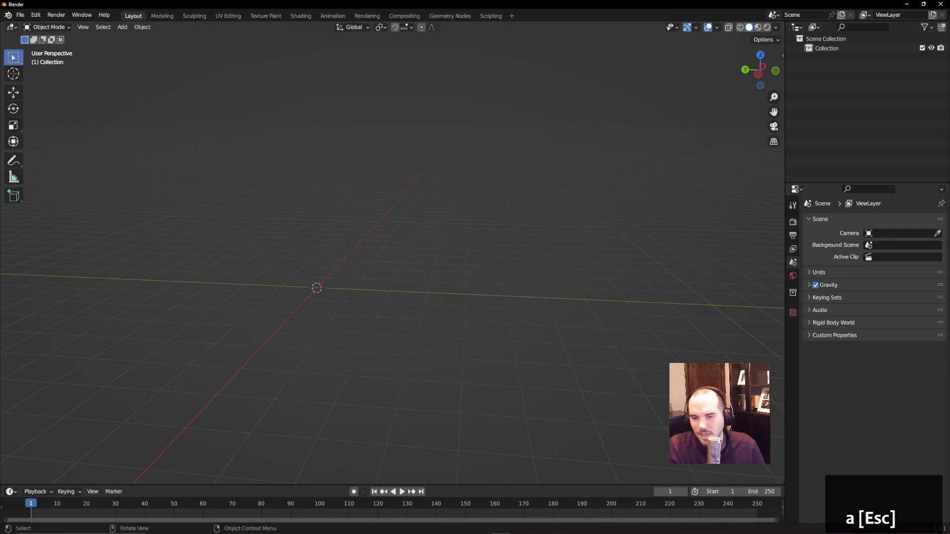